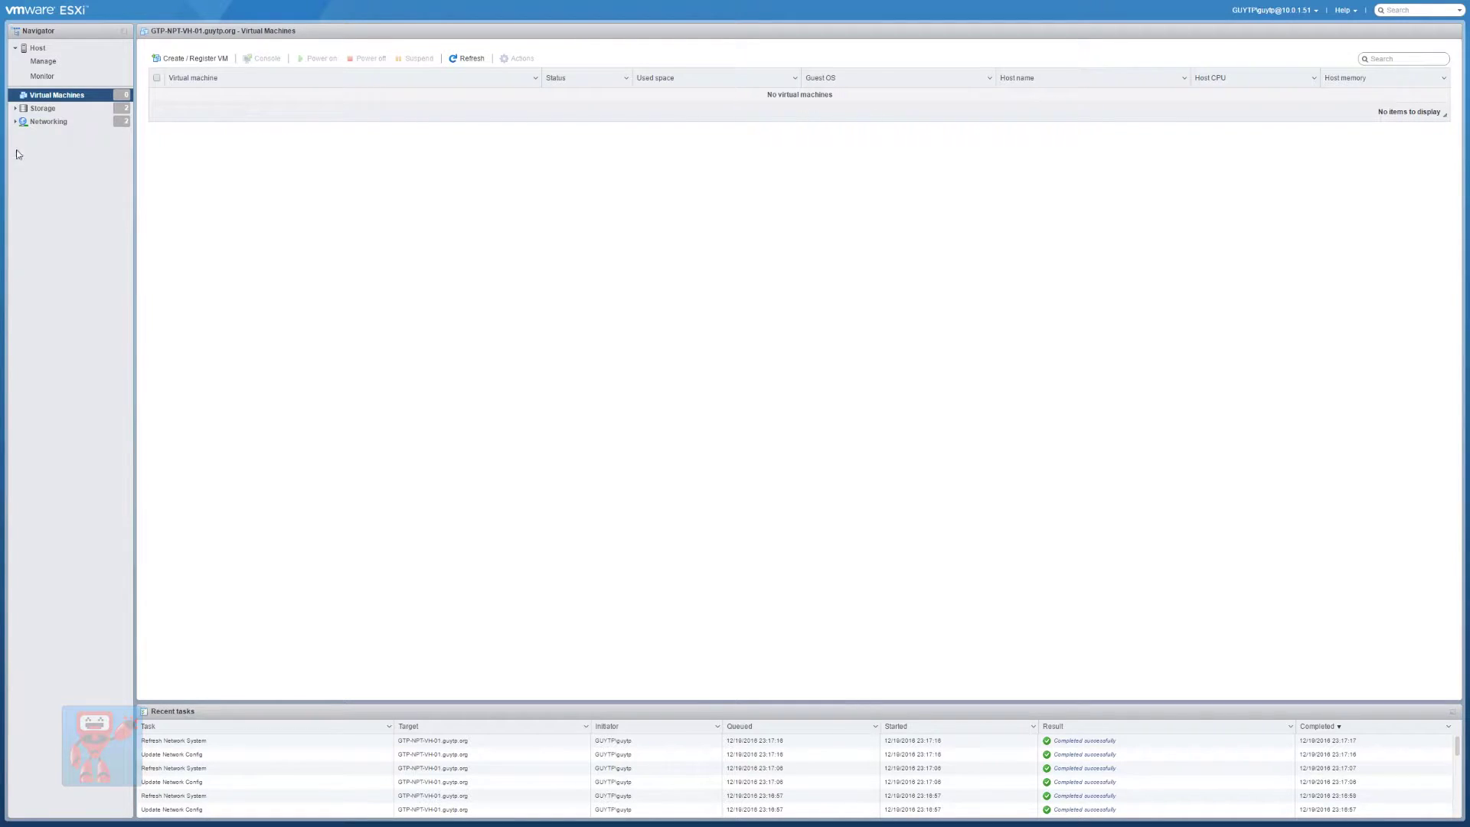
Start the New virtual machine wizard with 'Create a new virtual machine' as the creation type
{"action": "left_click", "coordinate": [197, 58]}
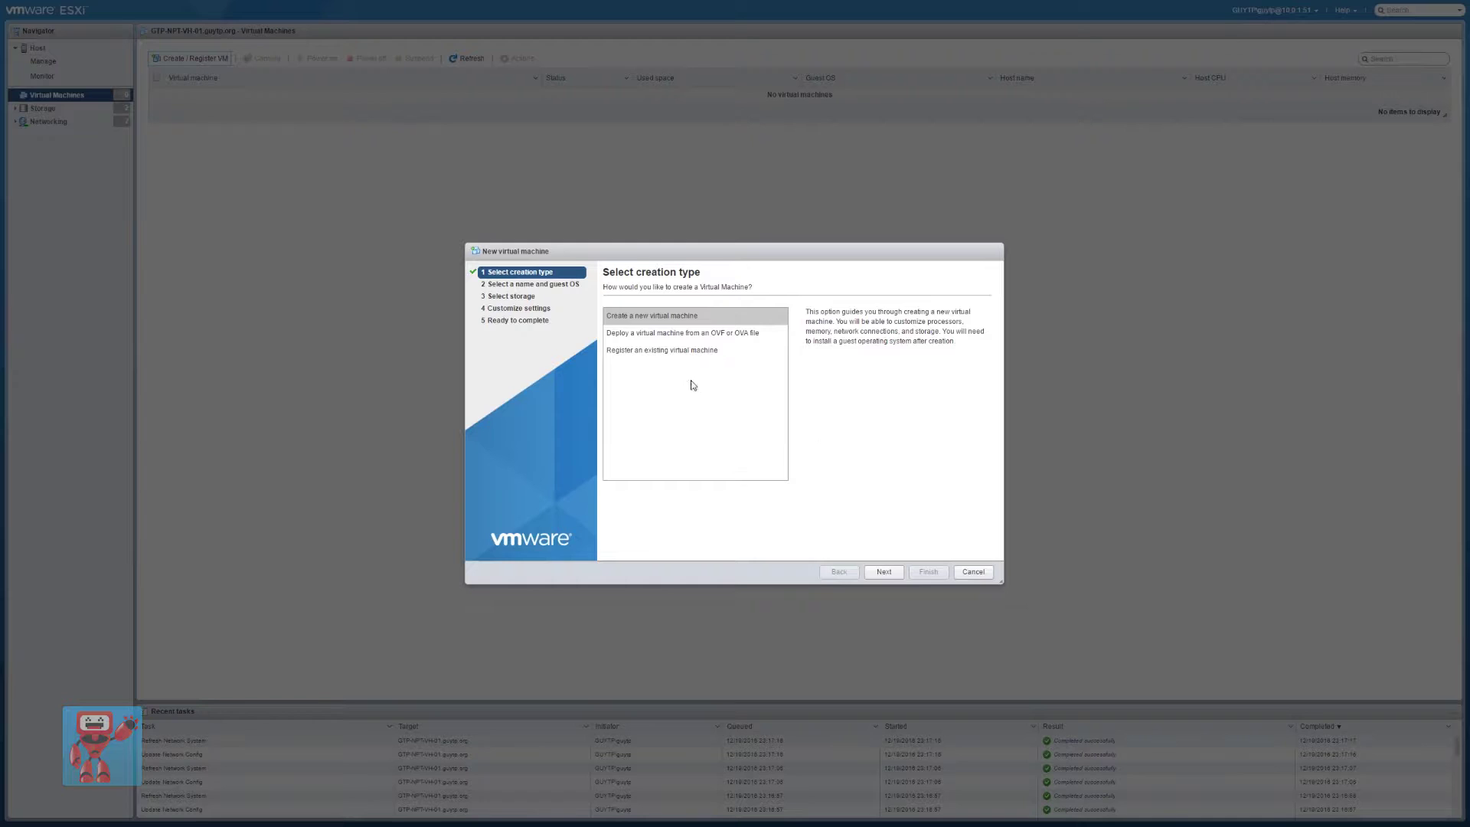
{"action": "left_click", "coordinate": [885, 572]}
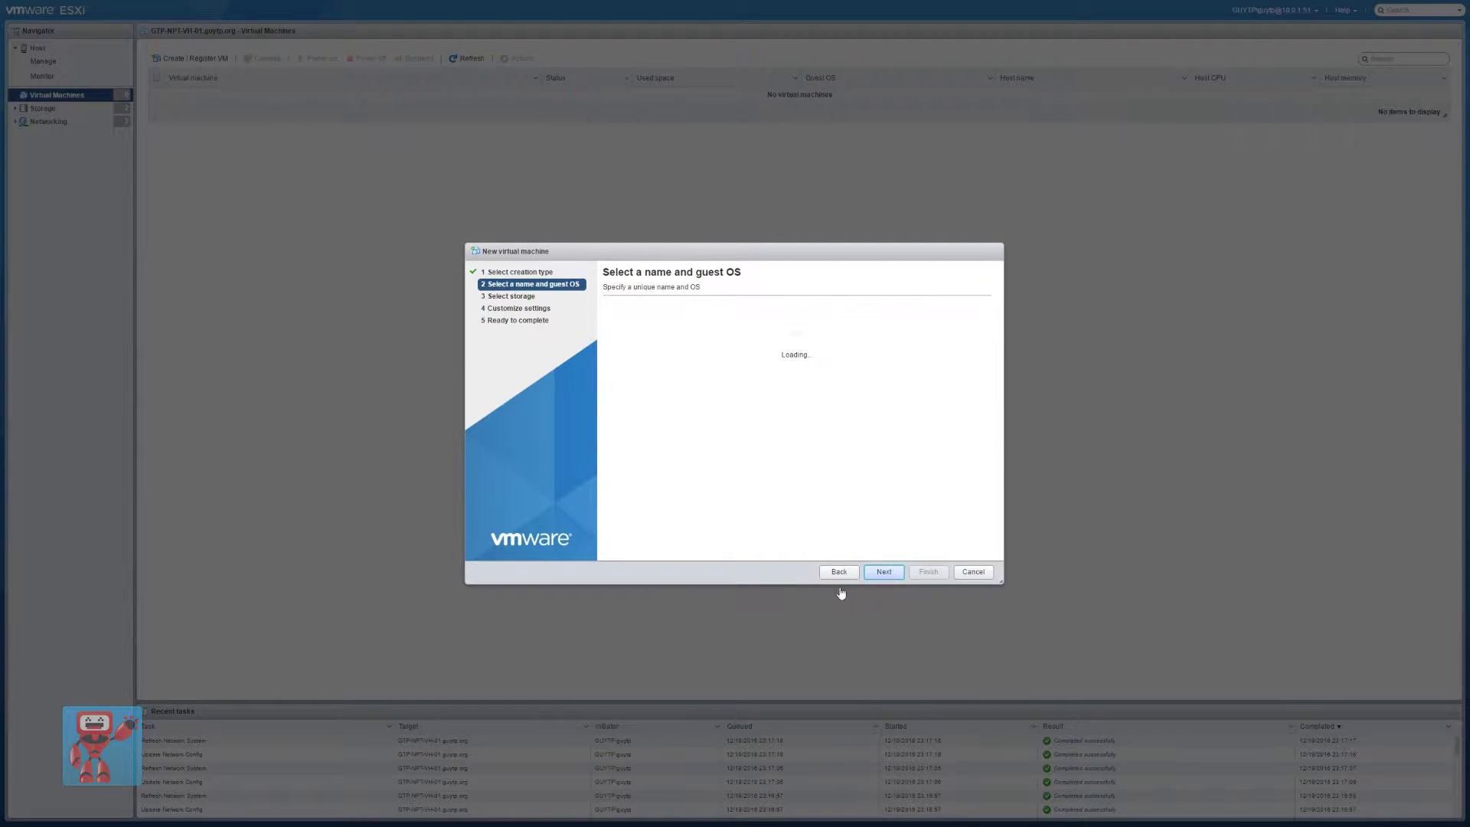
{"action": "left_click", "coordinate": [839, 572]}
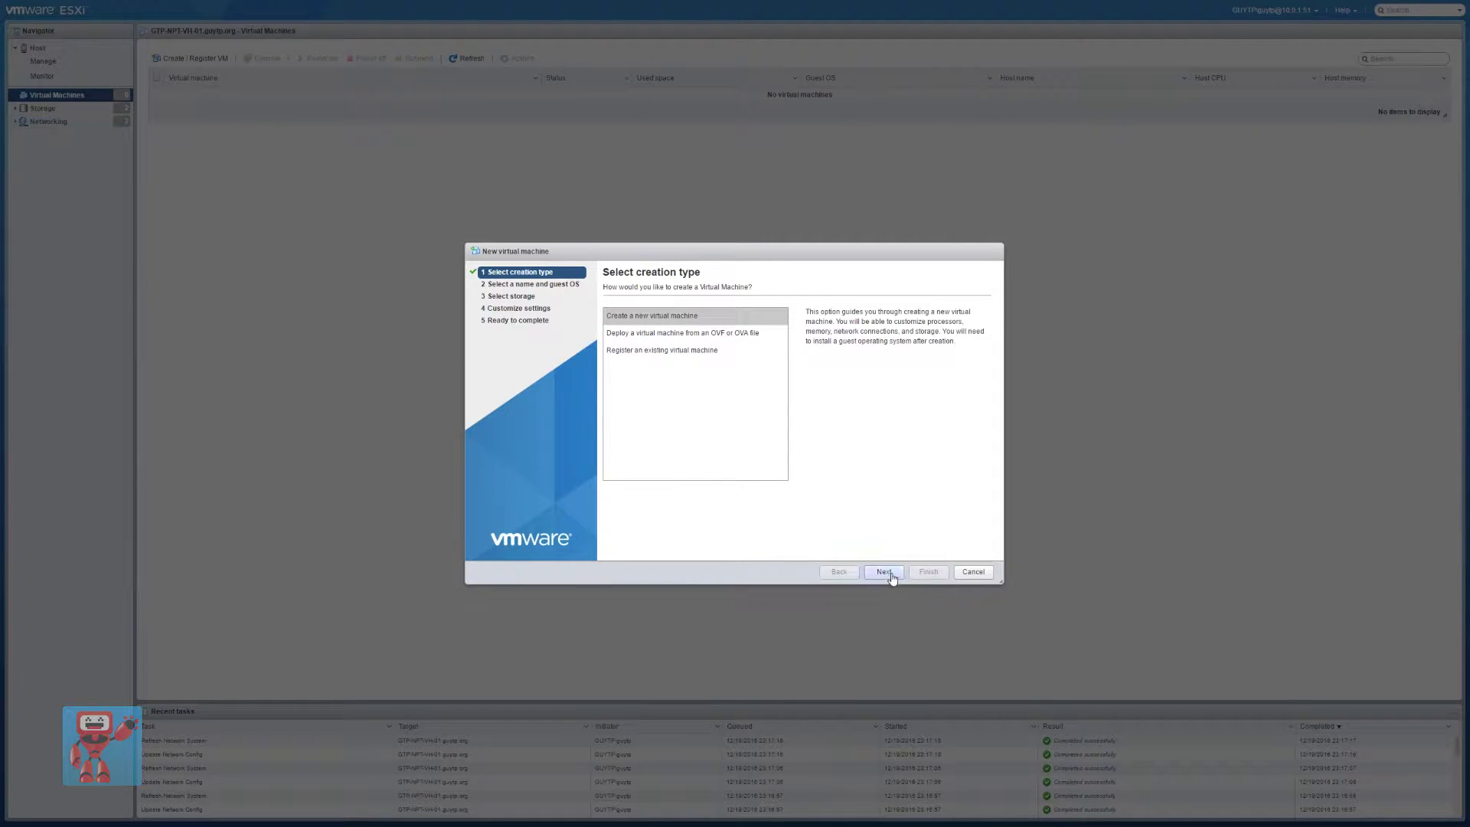
{"action": "left_click", "coordinate": [718, 314]}
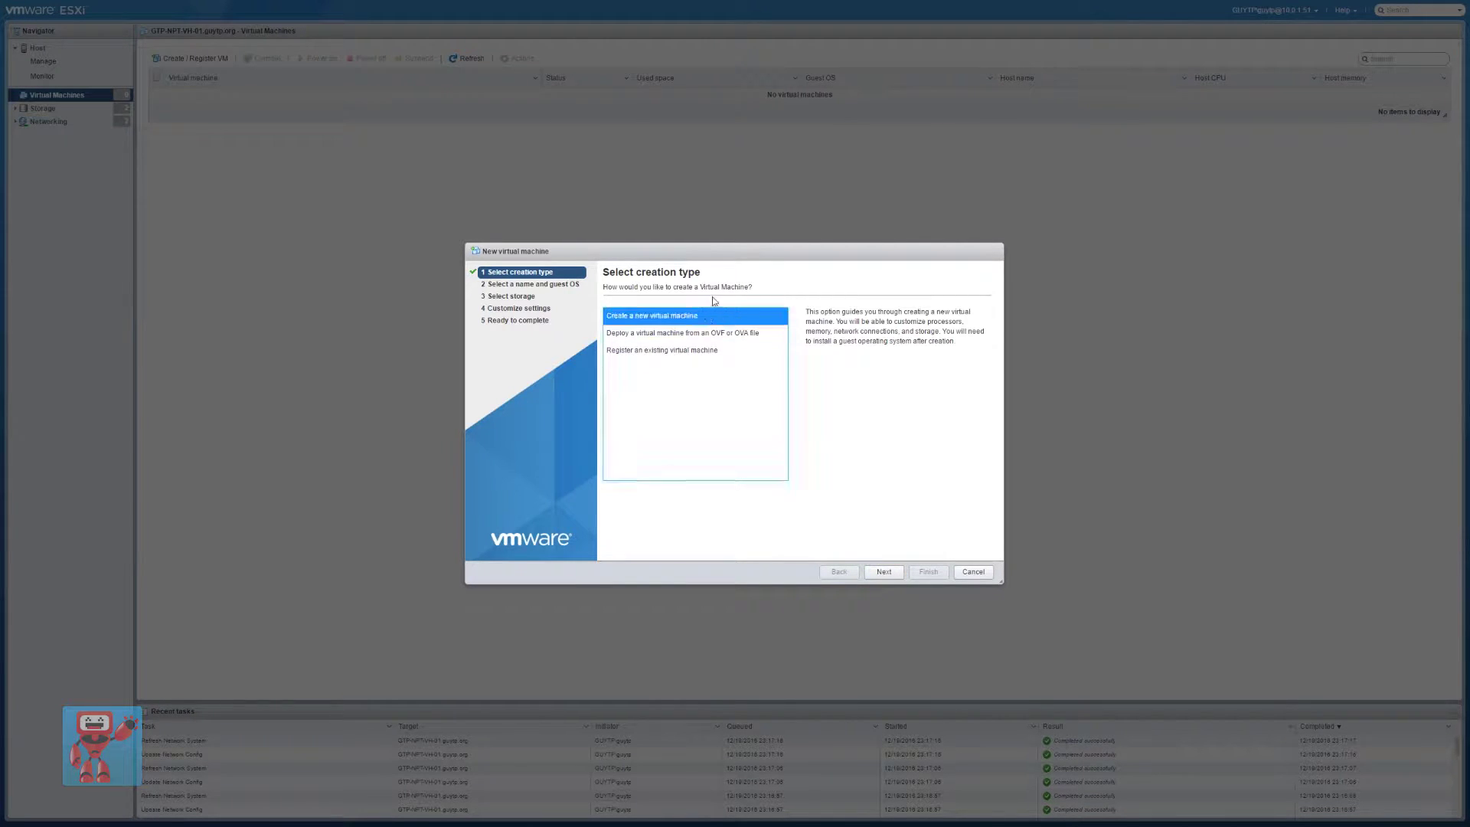
{"action": "left_click", "coordinate": [873, 576]}
Name the VM GTP-NPT-SAN-02 with guest OS family Other and version FreeBSD (64-bit)
{"action": "left_click", "coordinate": [677, 325]}
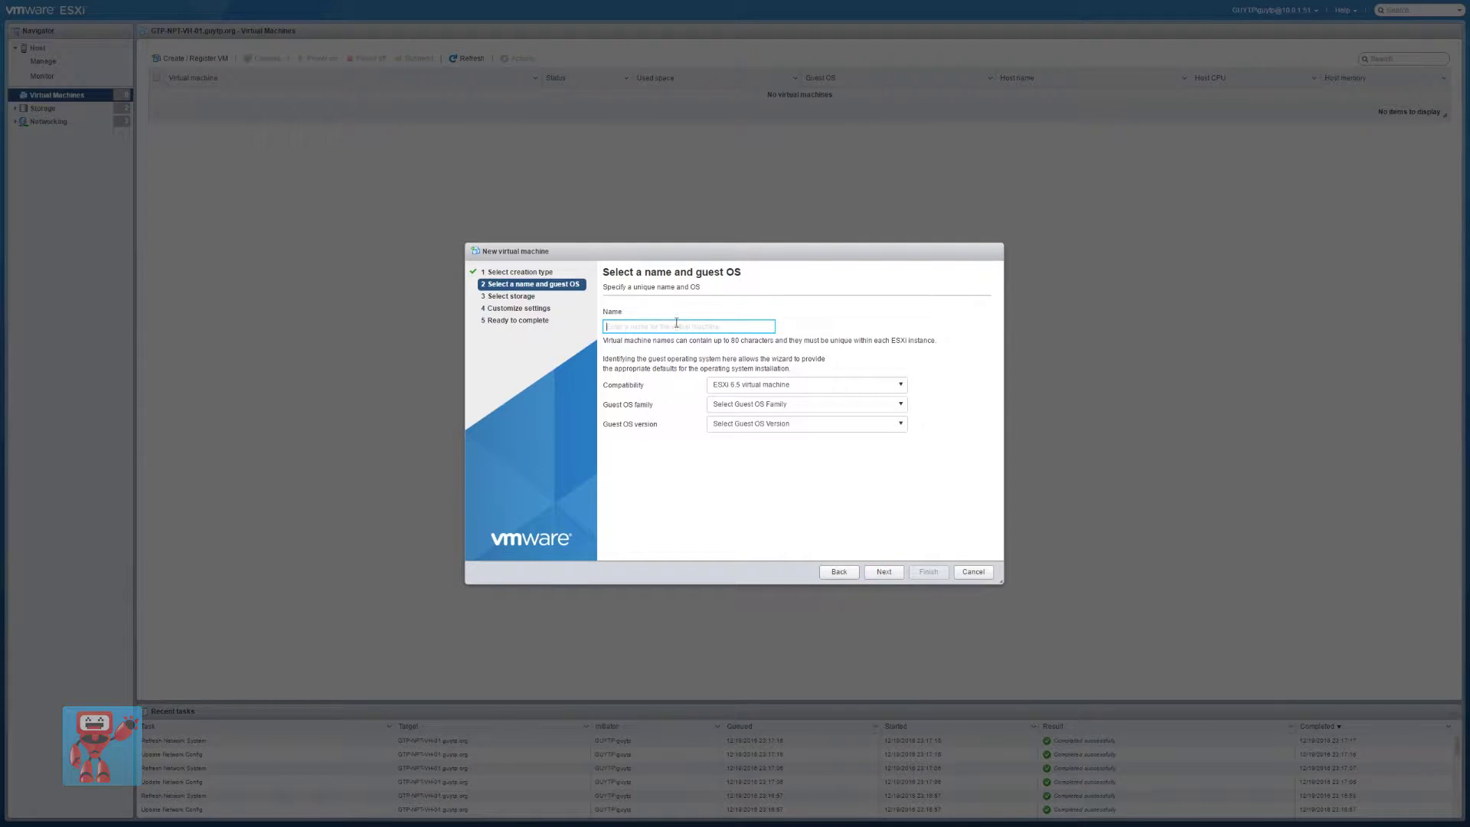
{"action": "type", "text": "GTP-NPT-SAN-02"}
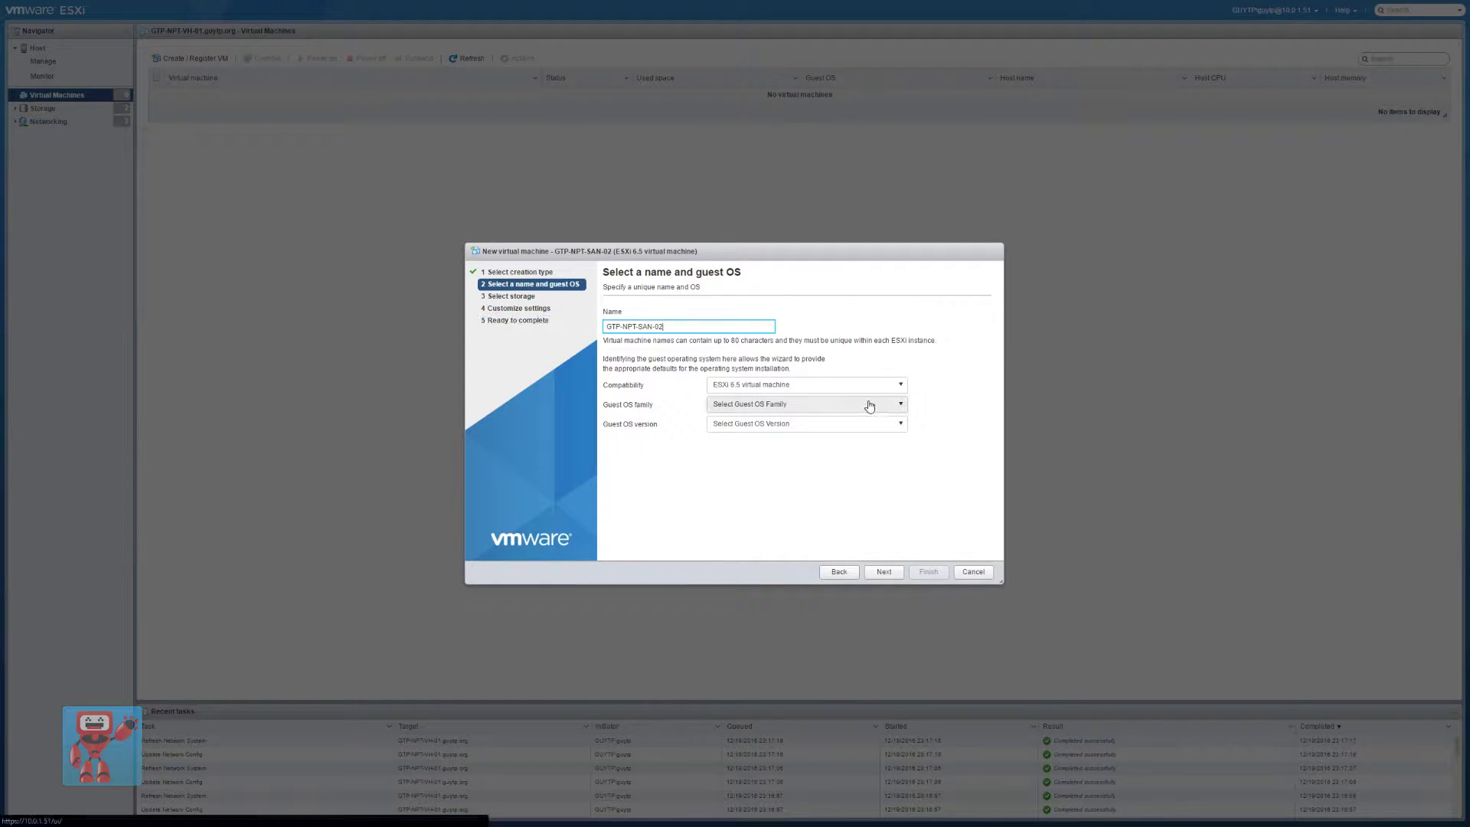
{"action": "left_click", "coordinate": [777, 406]}
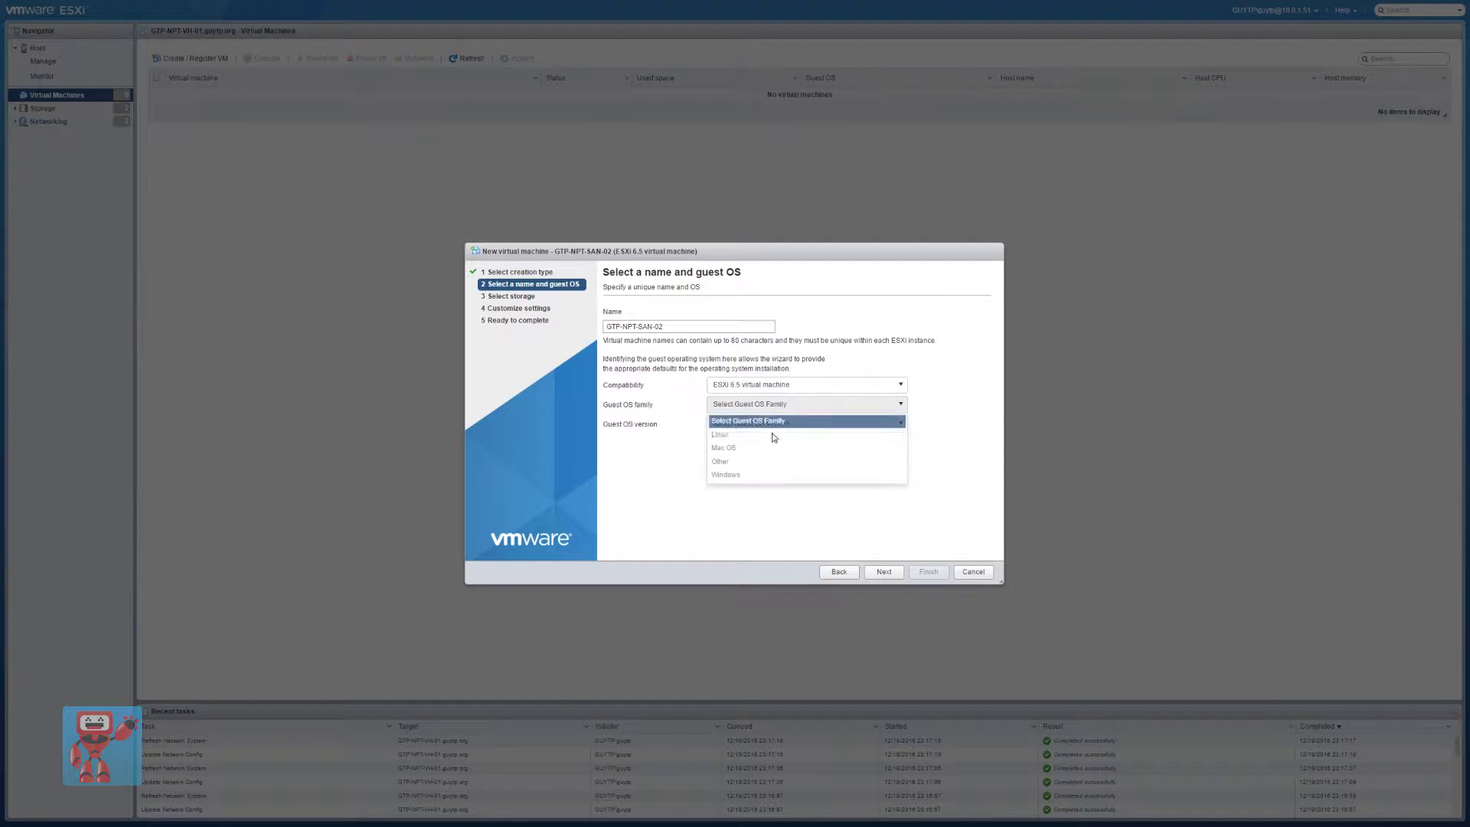
{"action": "left_click", "coordinate": [755, 461]}
{"action": "left_click", "coordinate": [751, 425]}
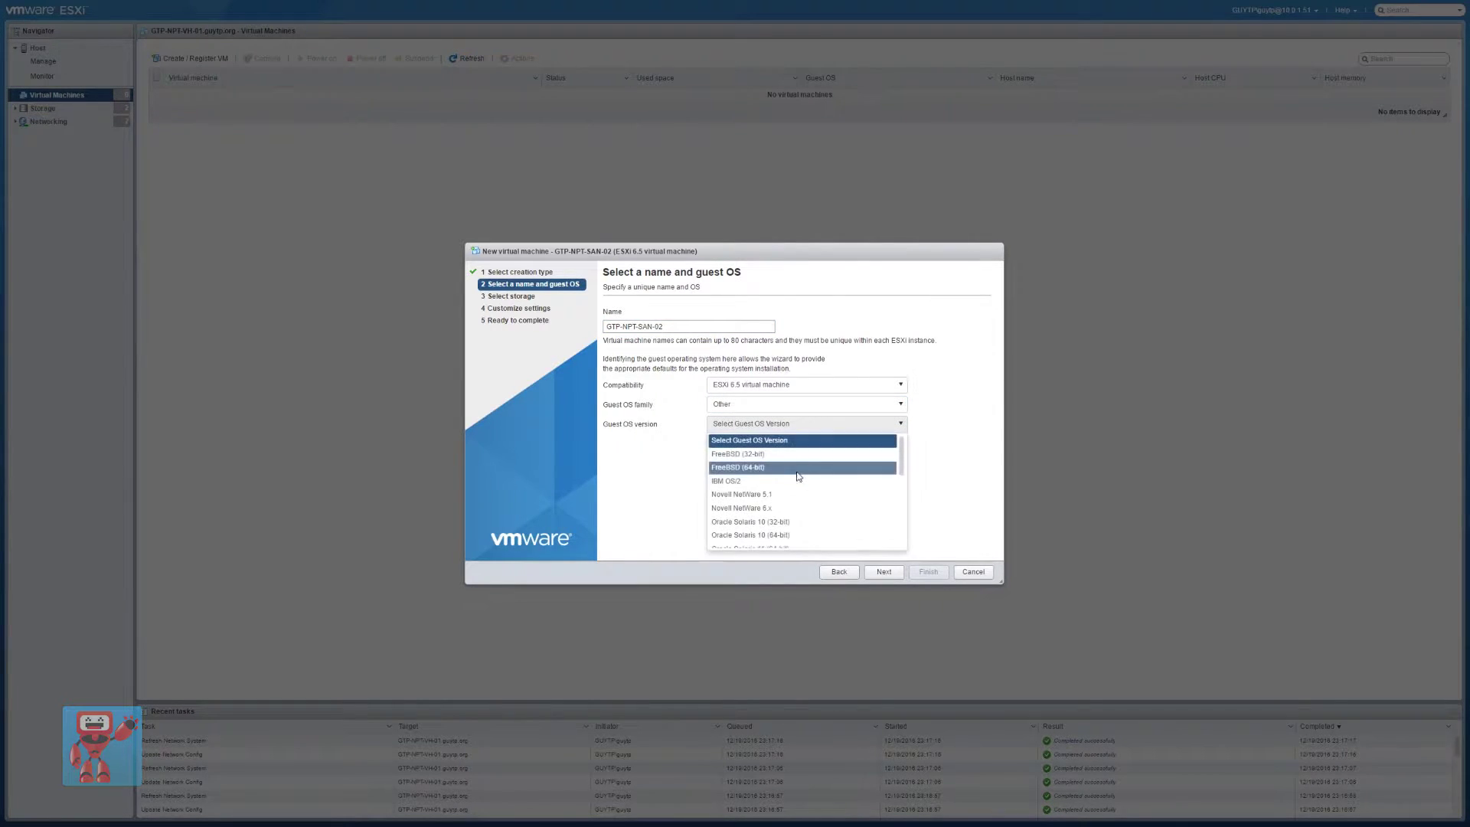
{"action": "left_click", "coordinate": [797, 469]}
{"action": "left_click", "coordinate": [873, 574]}
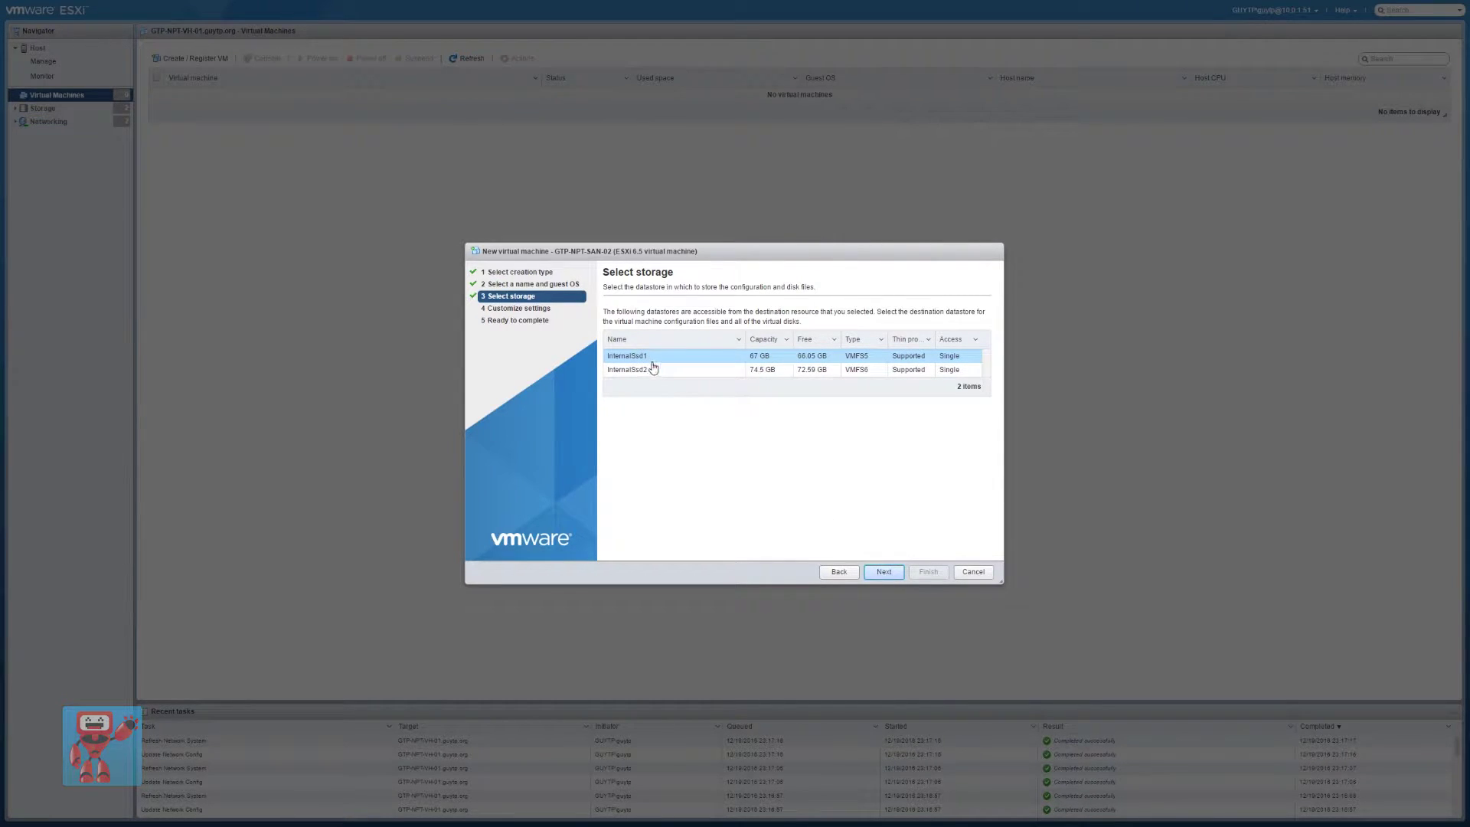
Keep the default datastore, then give the VM 6 CPUs and 16 GB RAM with all guest memory reserved
{"action": "left_click", "coordinate": [885, 573]}
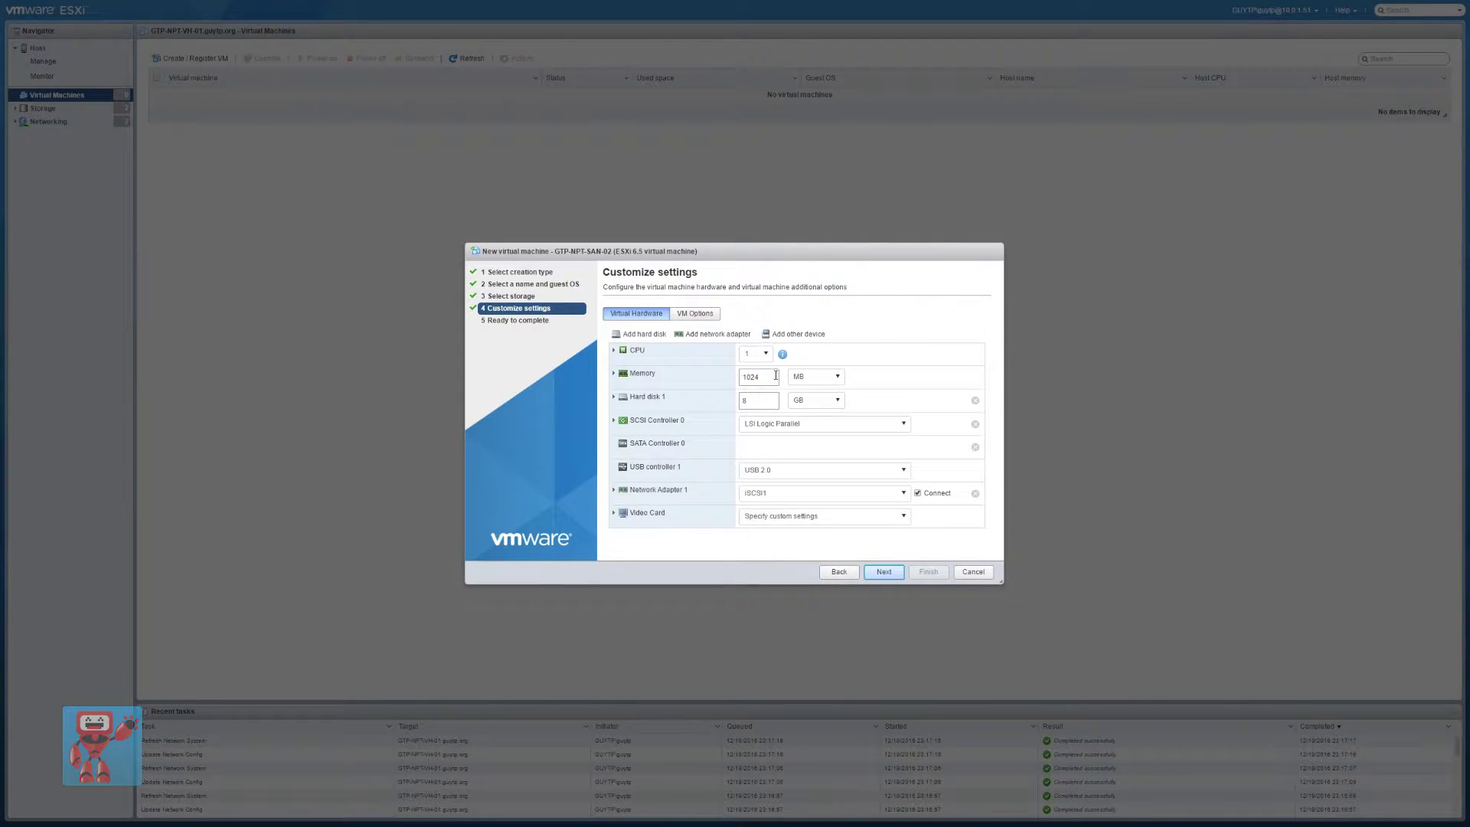
{"action": "left_click", "coordinate": [760, 353]}
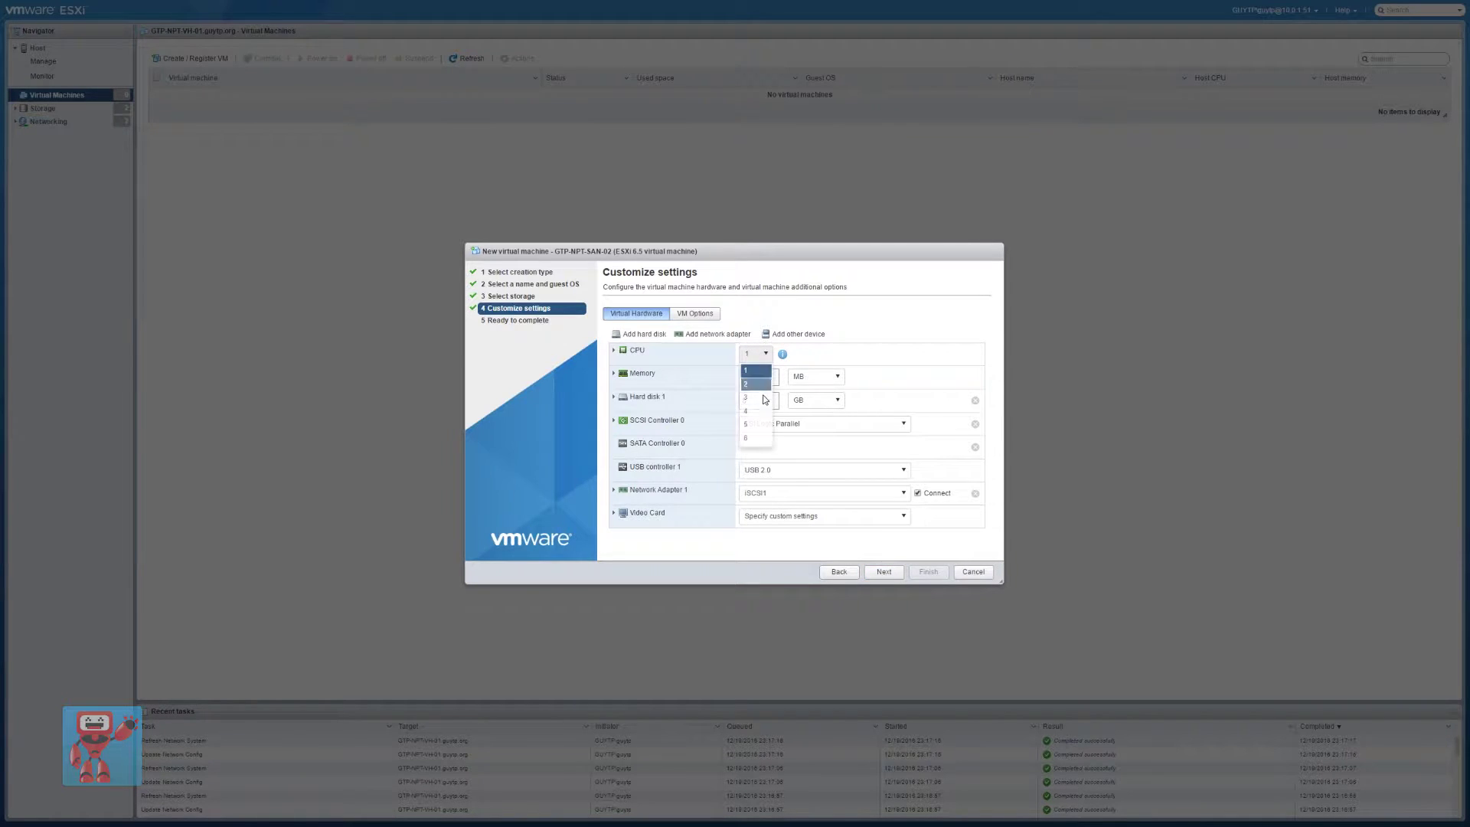
{"action": "left_click", "coordinate": [758, 439]}
{"action": "left_click", "coordinate": [613, 374]}
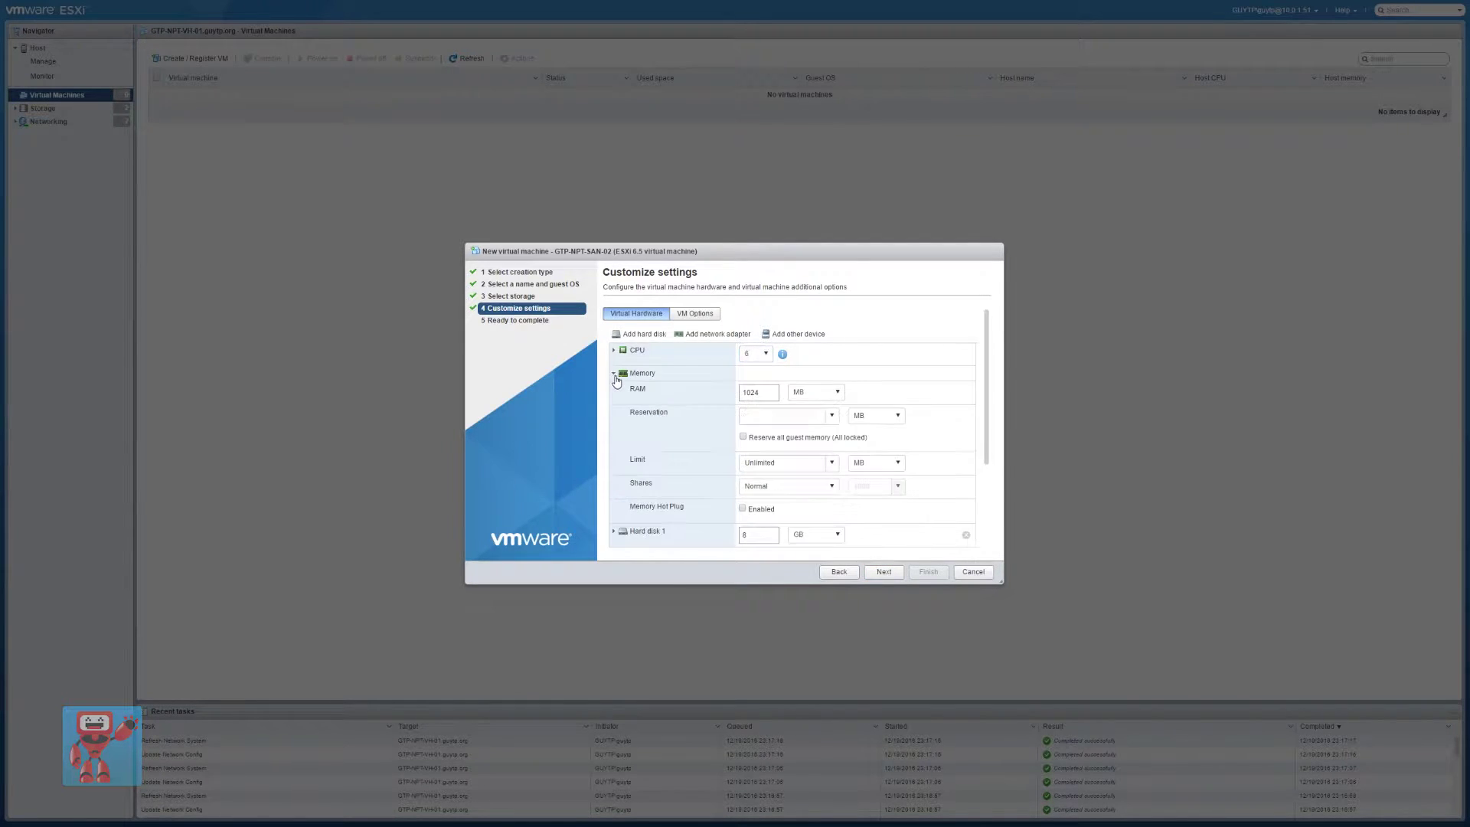
{"action": "left_click", "coordinate": [818, 392]}
{"action": "left_click", "coordinate": [825, 426]}
{"action": "type", "text": "16"}
{"action": "left_click", "coordinate": [743, 437]}
Make Hard disk 1 thick provisioned, lazily zeroed
{"action": "left_click", "coordinate": [613, 373]}
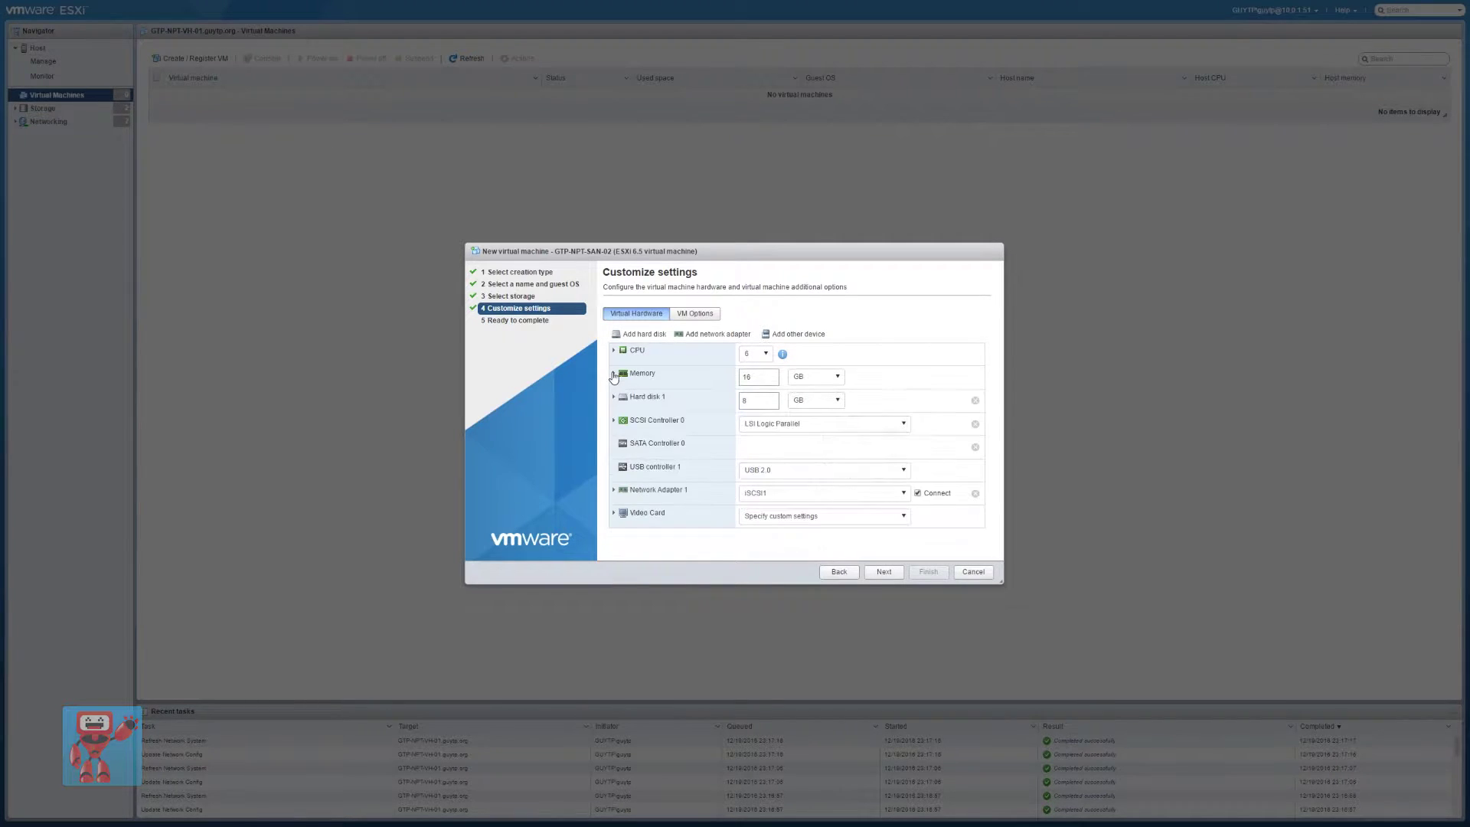
{"action": "left_click", "coordinate": [614, 397]}
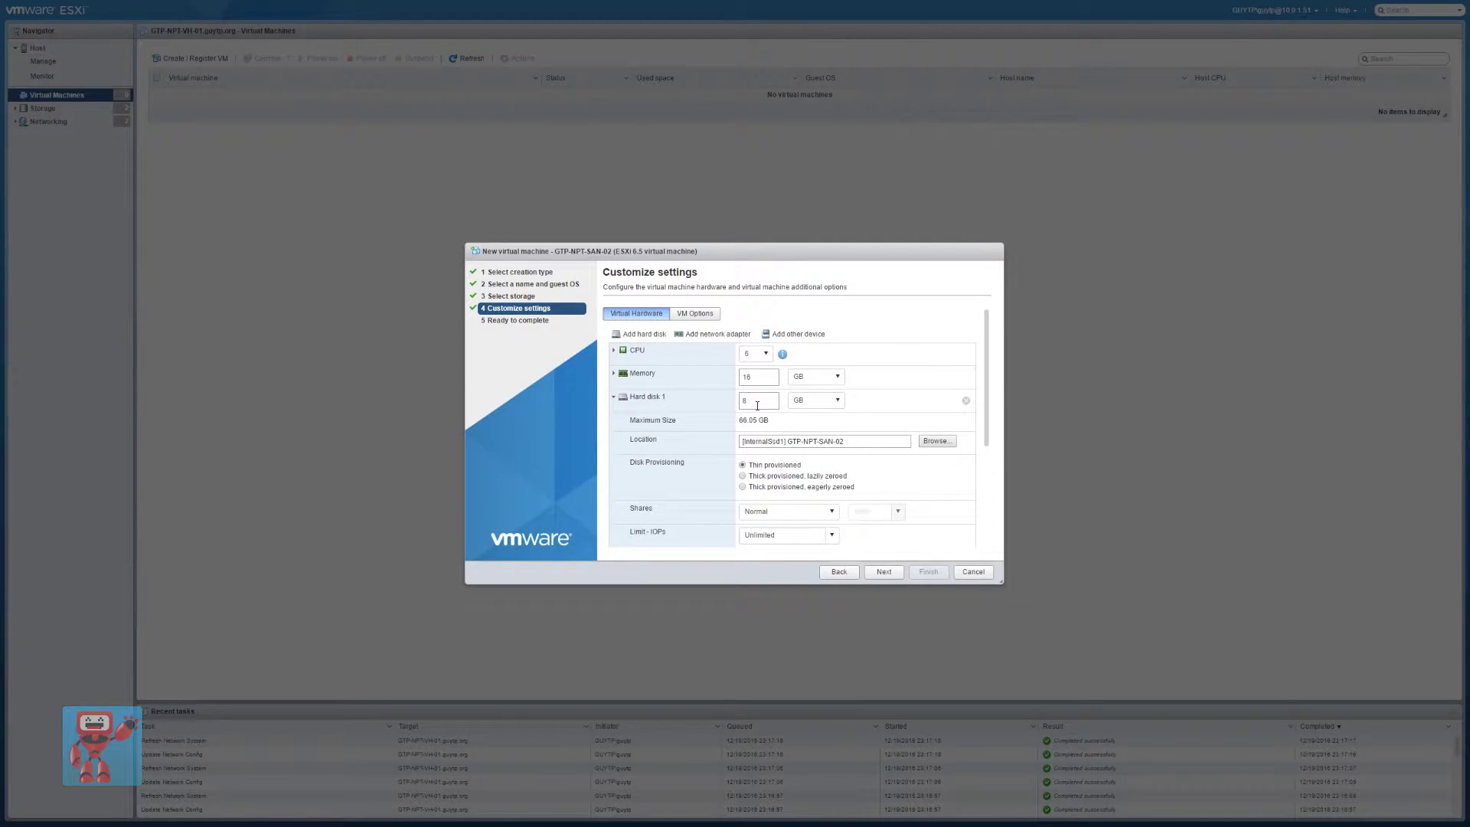
{"action": "scroll", "coordinate": [680, 426], "scroll_direction": "down", "scroll_amount": 1}
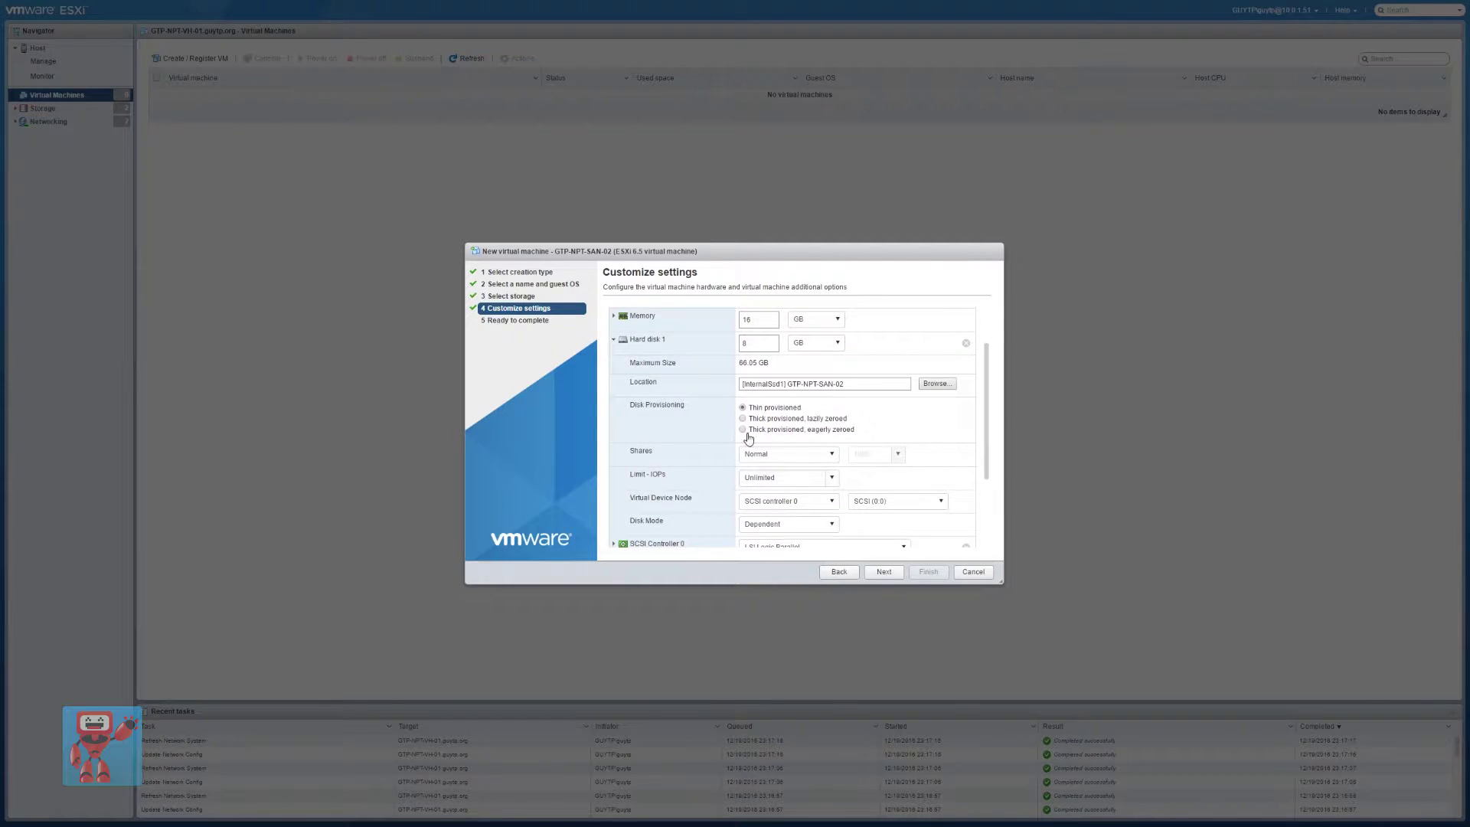
{"action": "left_click", "coordinate": [743, 419]}
{"action": "left_click", "coordinate": [613, 340]}
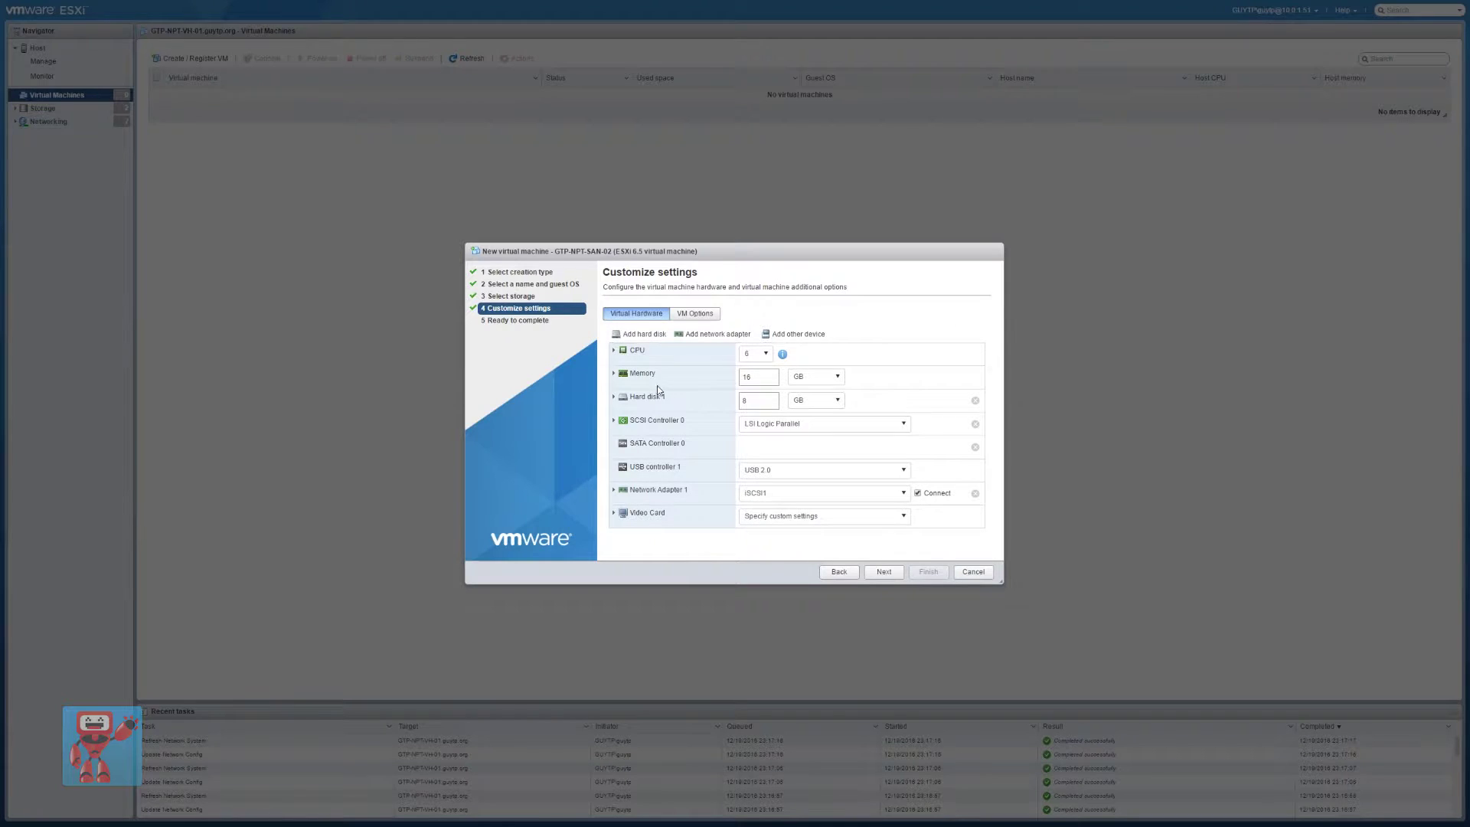
Add a new hard disk stored on the InternalSsd2 datastore
{"action": "left_click", "coordinate": [640, 334]}
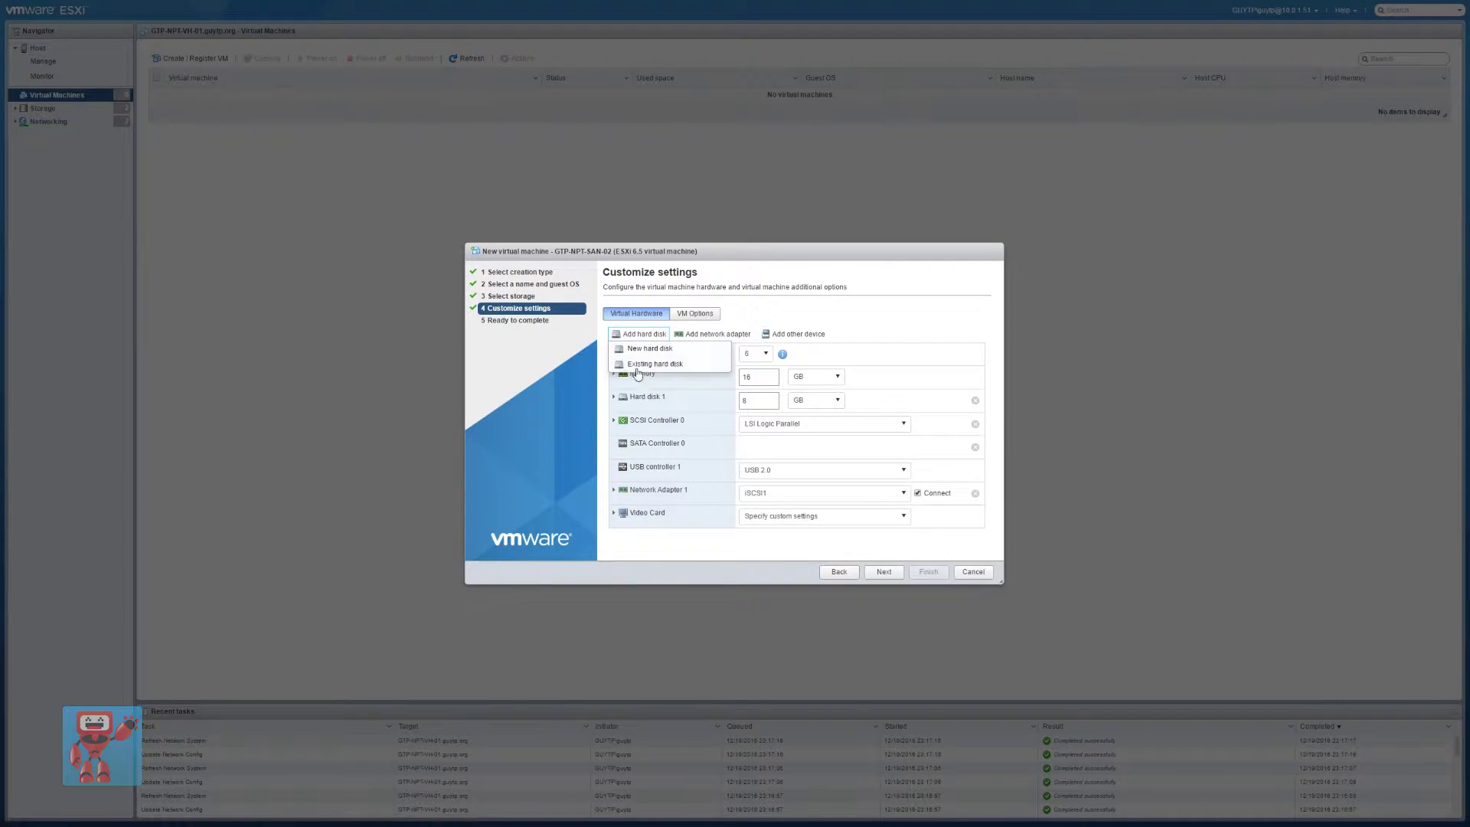
{"action": "left_click", "coordinate": [648, 349]}
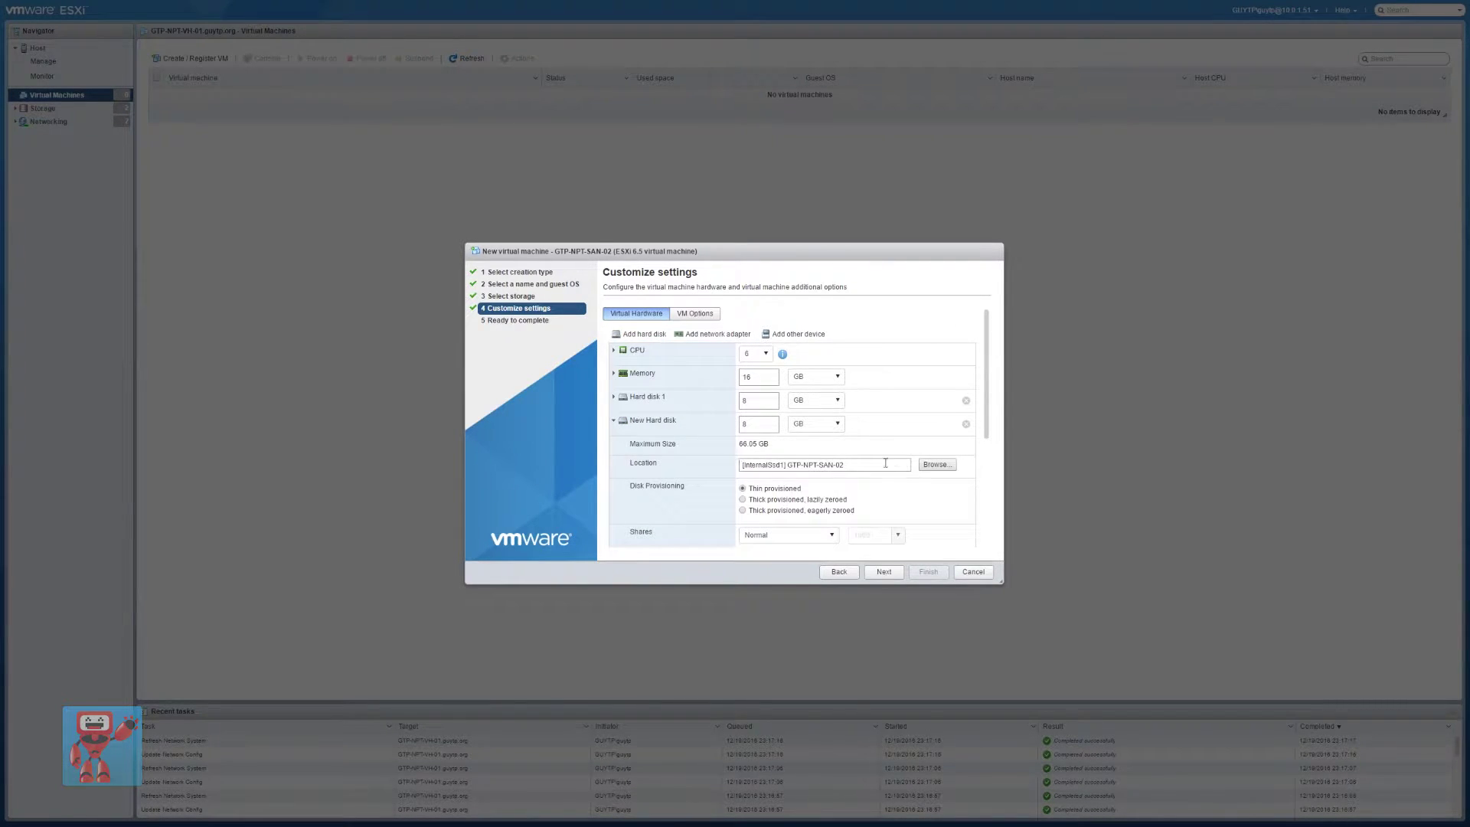
{"action": "left_click", "coordinate": [934, 468]}
{"action": "left_click", "coordinate": [512, 328]}
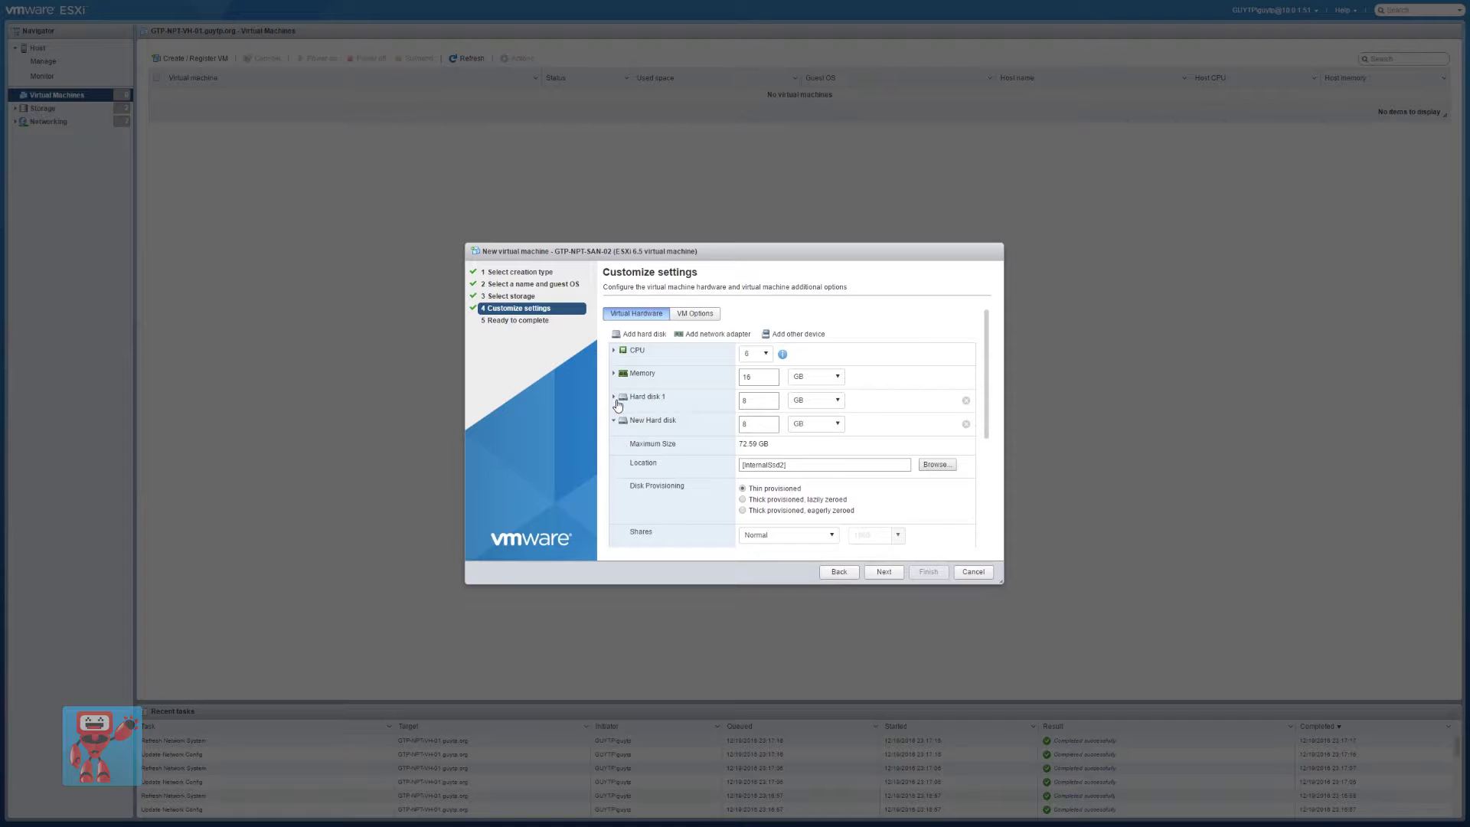
{"action": "left_click", "coordinate": [613, 398]}
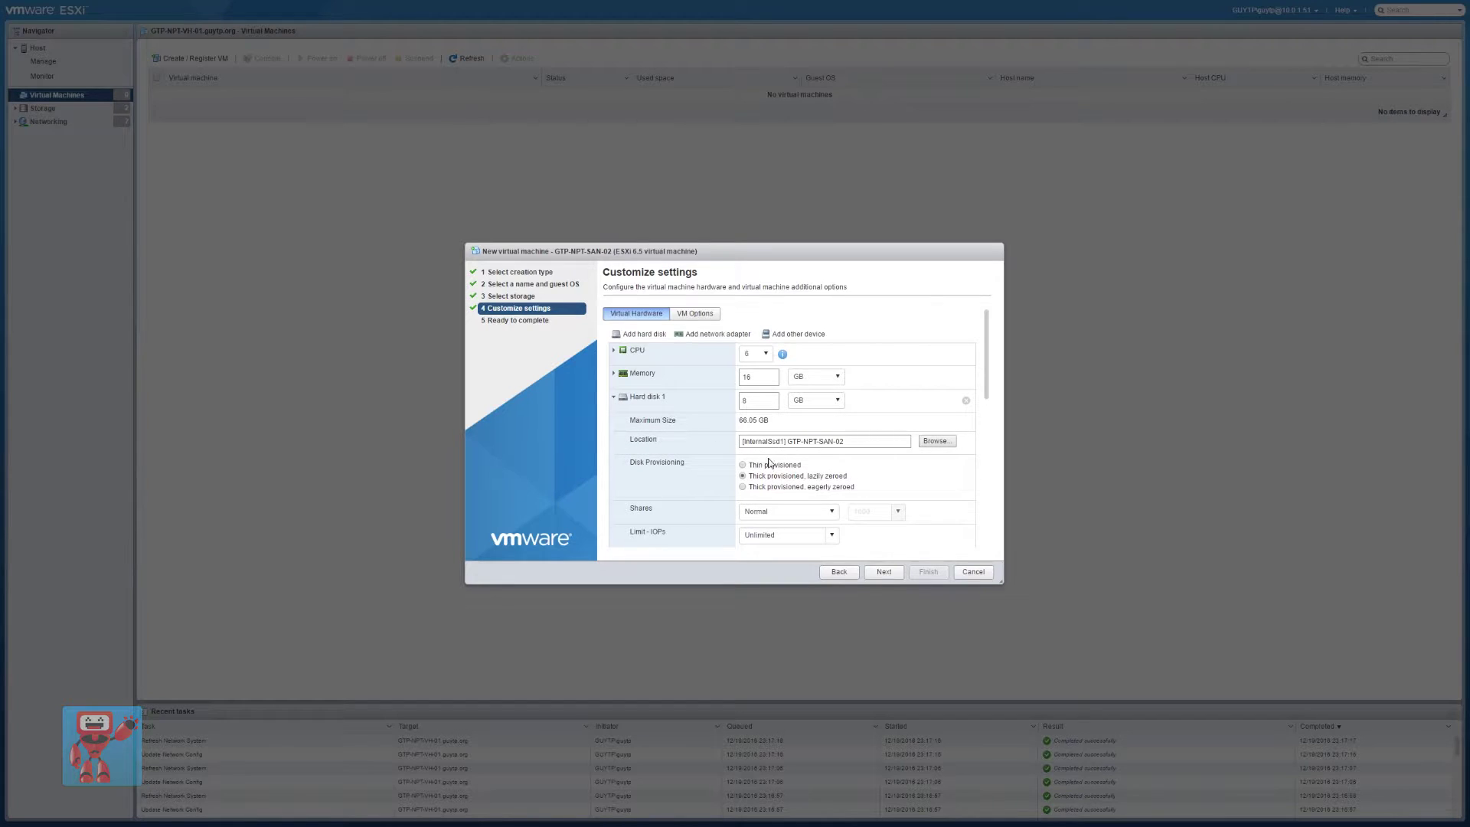
{"action": "left_click", "coordinate": [613, 396]}
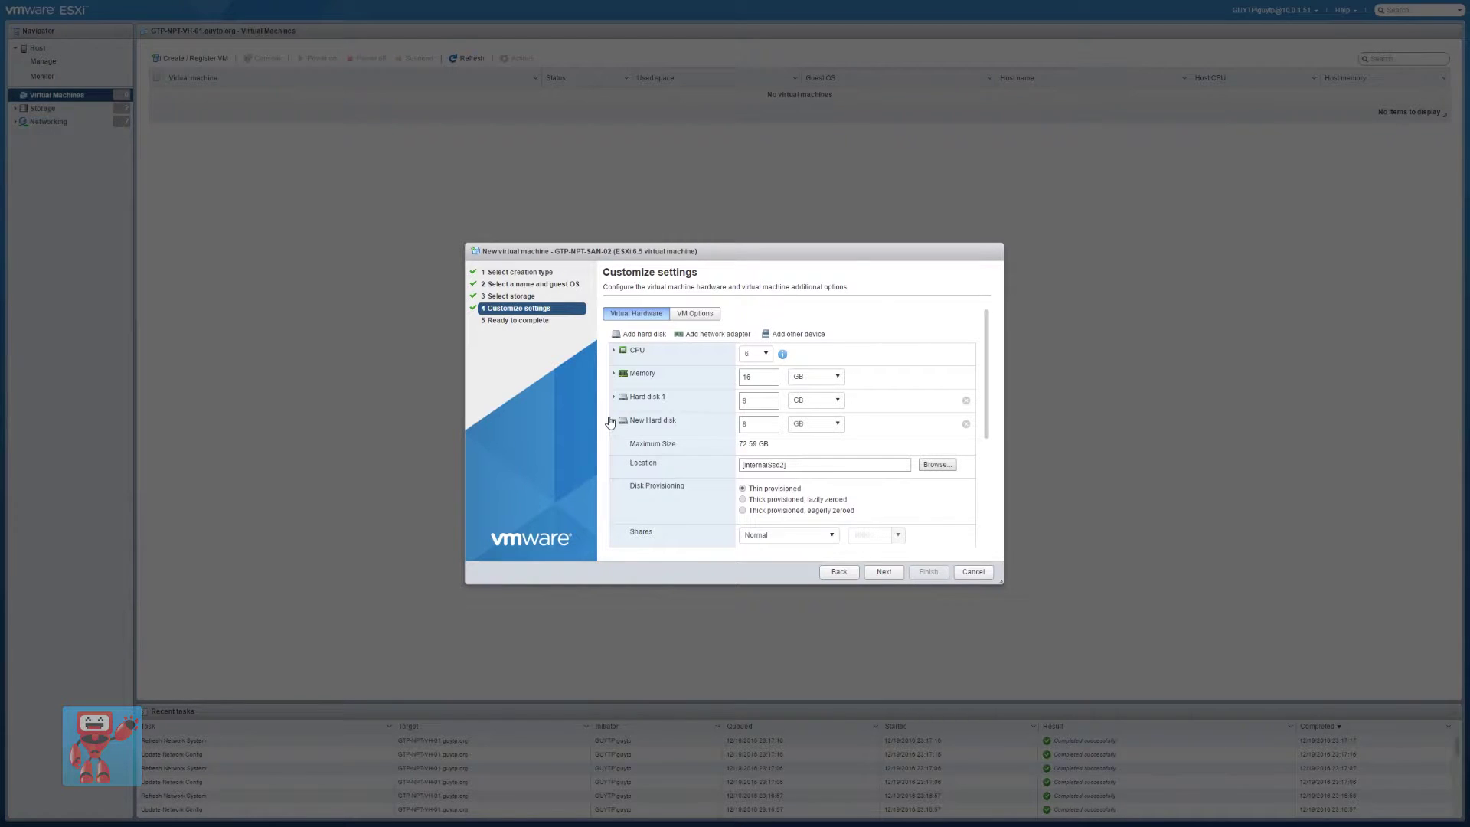
Change the disk controller setting for Hard disk 1
{"action": "left_click", "coordinate": [613, 420]}
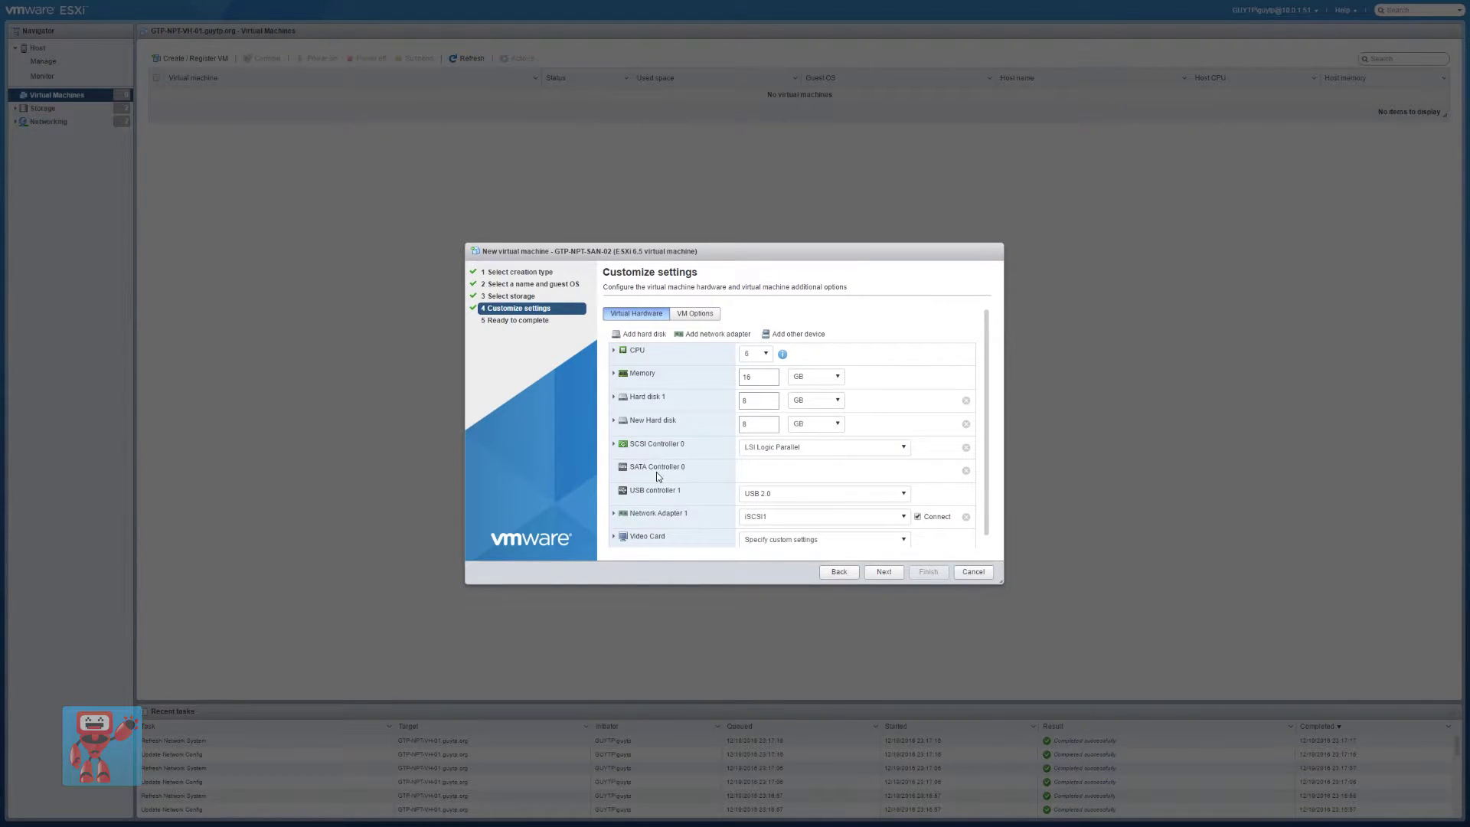
{"action": "left_click", "coordinate": [613, 420]}
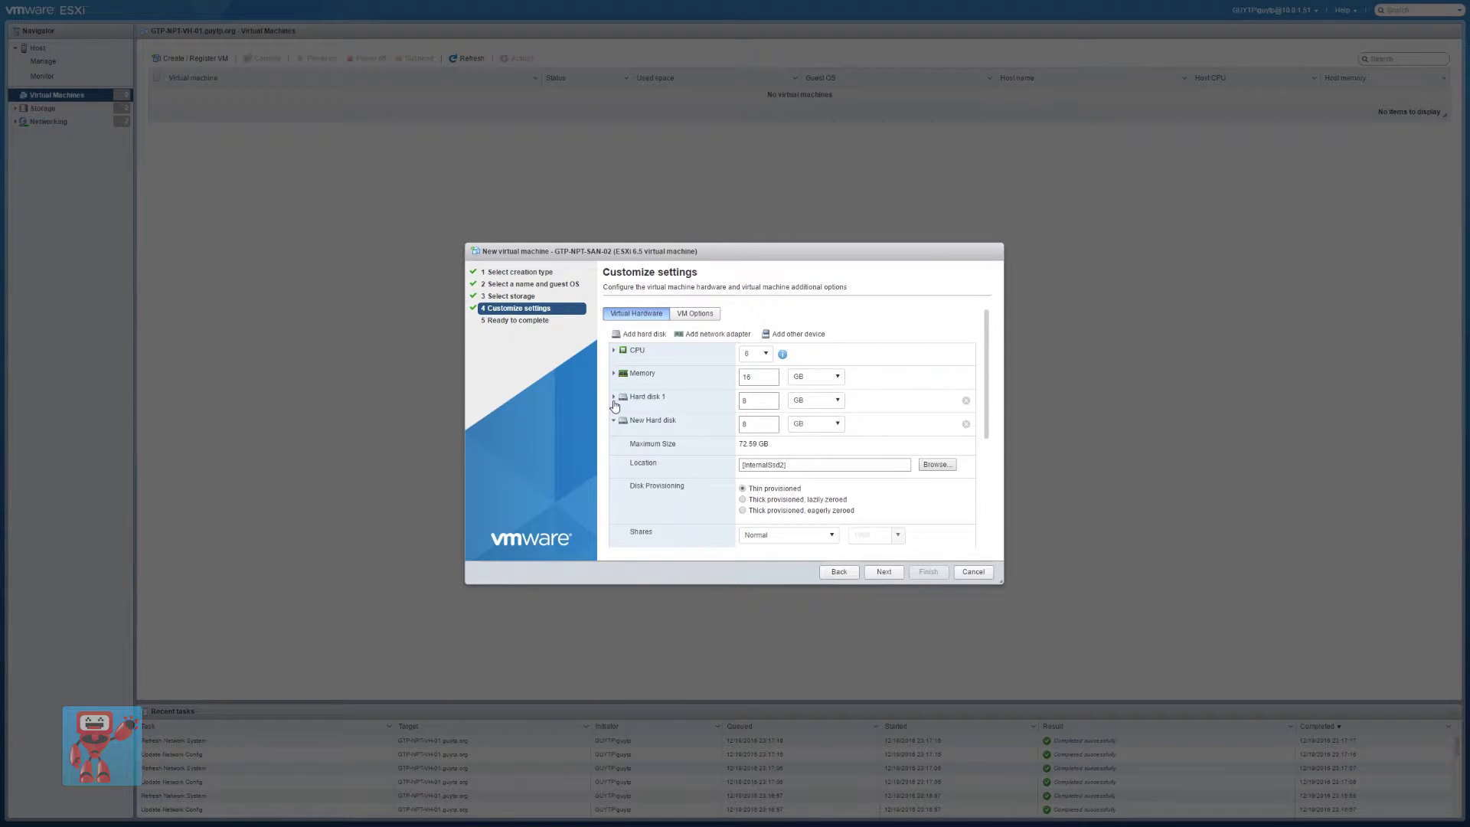
{"action": "left_click", "coordinate": [613, 396]}
{"action": "scroll", "coordinate": [696, 511], "scroll_direction": "down", "scroll_amount": 2}
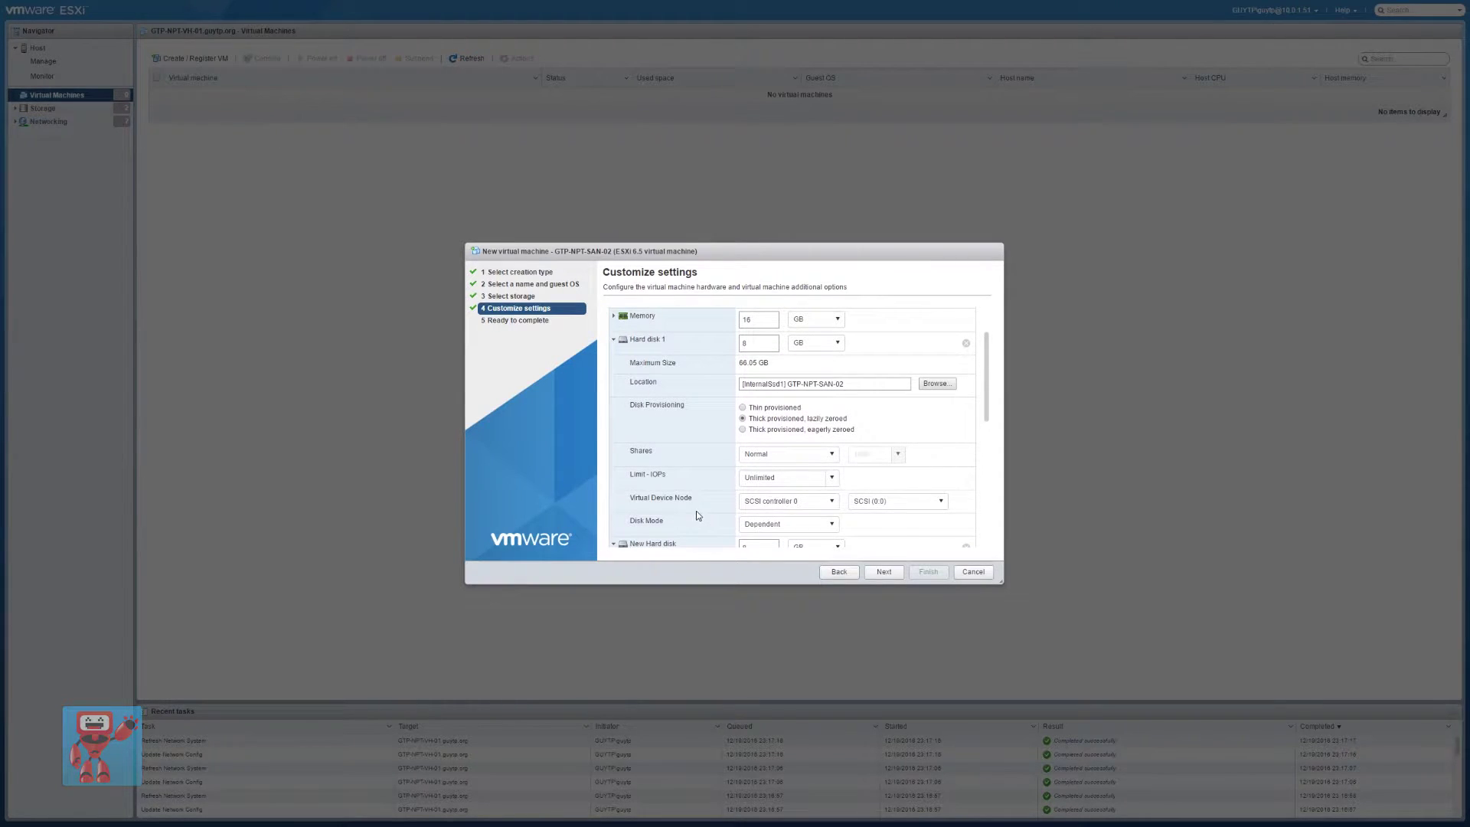
{"action": "left_click", "coordinate": [755, 503]}
{"action": "left_click", "coordinate": [777, 558]}
Attach the new 8 GB hard disk to SATA controller 0
{"action": "scroll", "coordinate": [679, 493], "scroll_direction": "down", "scroll_amount": 3}
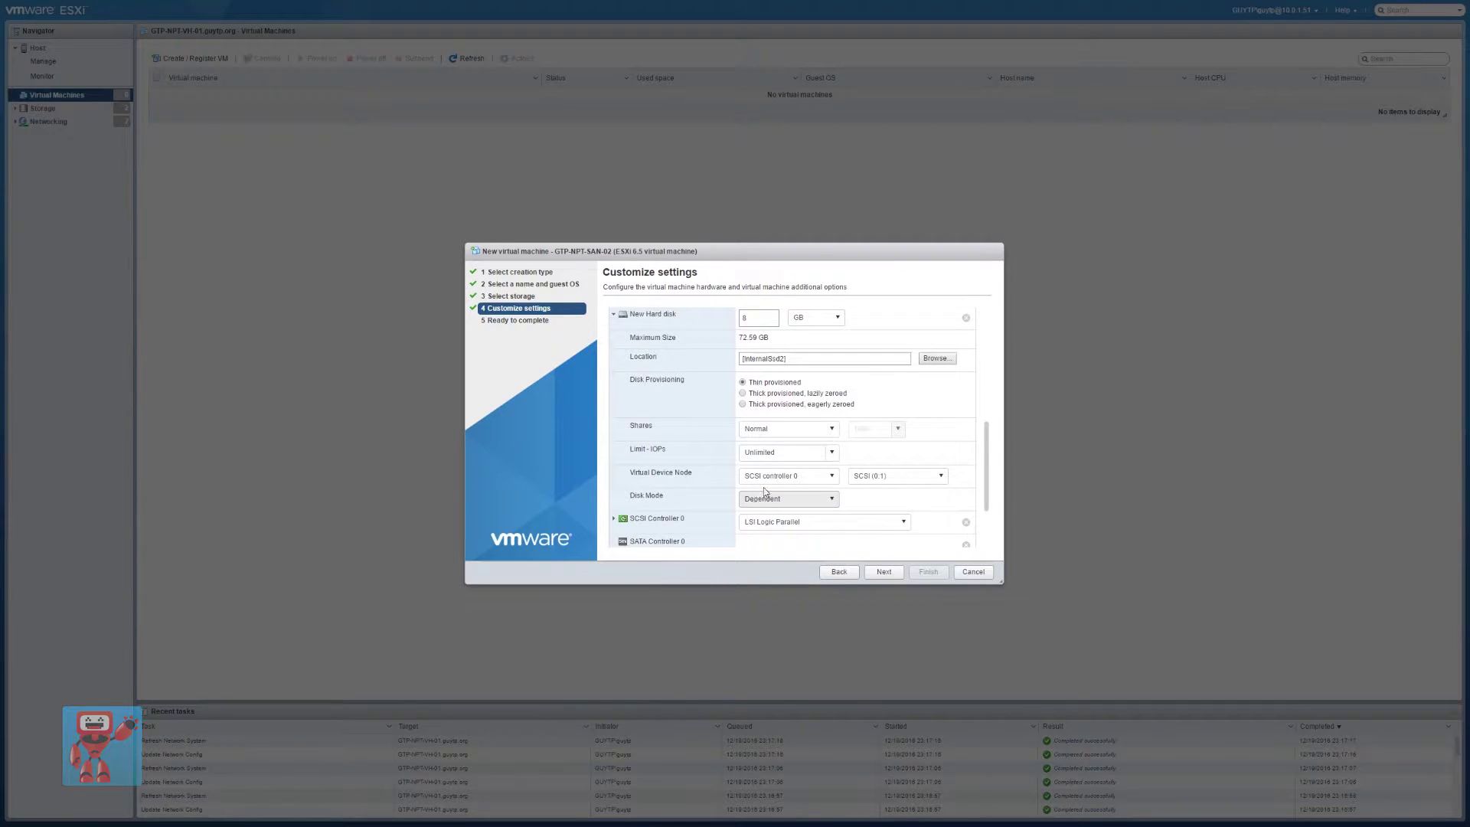
{"action": "left_click", "coordinate": [769, 477]}
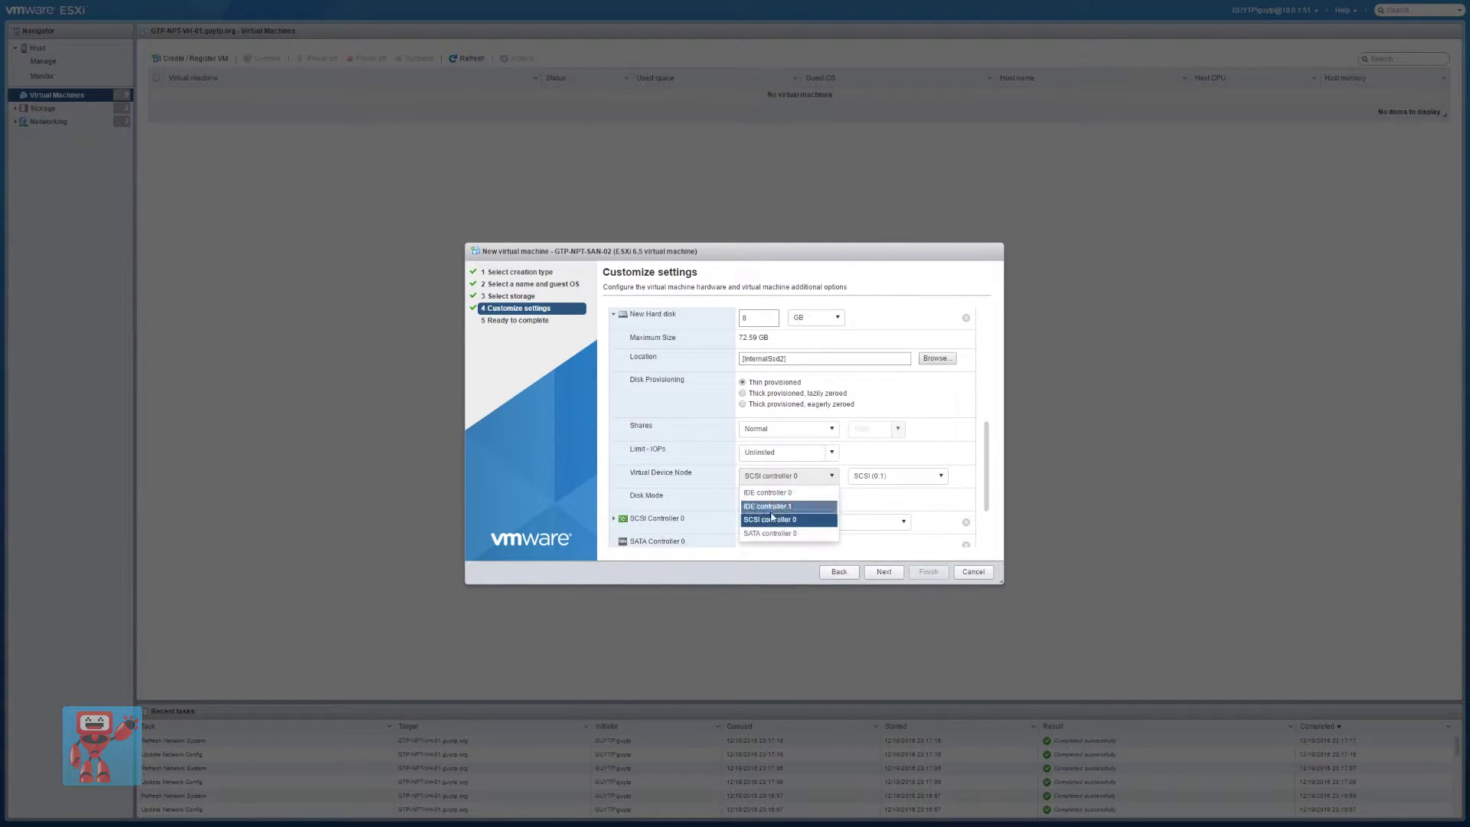
{"action": "left_click", "coordinate": [780, 534]}
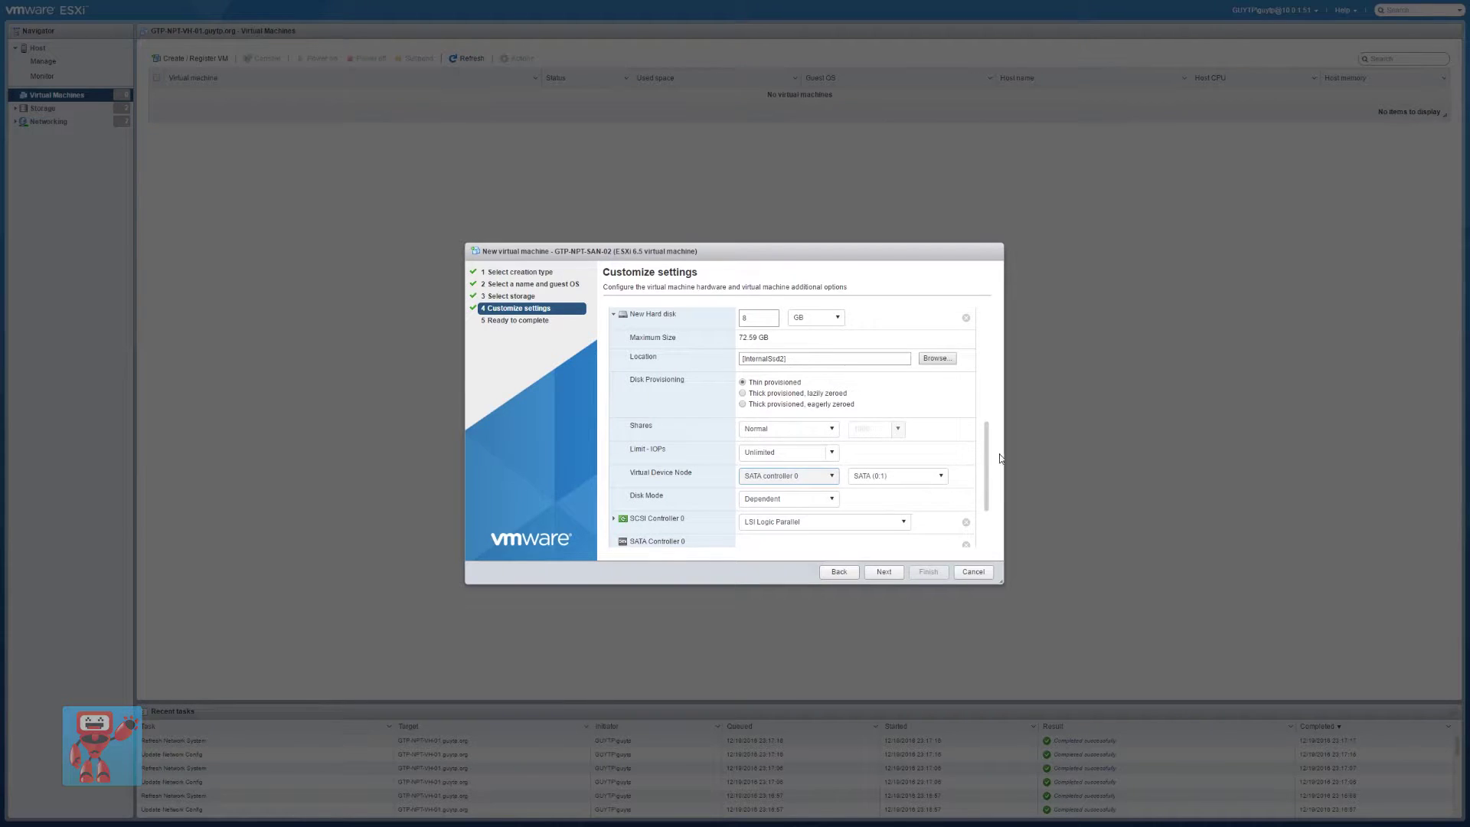
{"action": "left_click_drag", "start_coordinate": [988, 456], "coordinate": [989, 385]}
{"action": "left_click", "coordinate": [614, 320]}
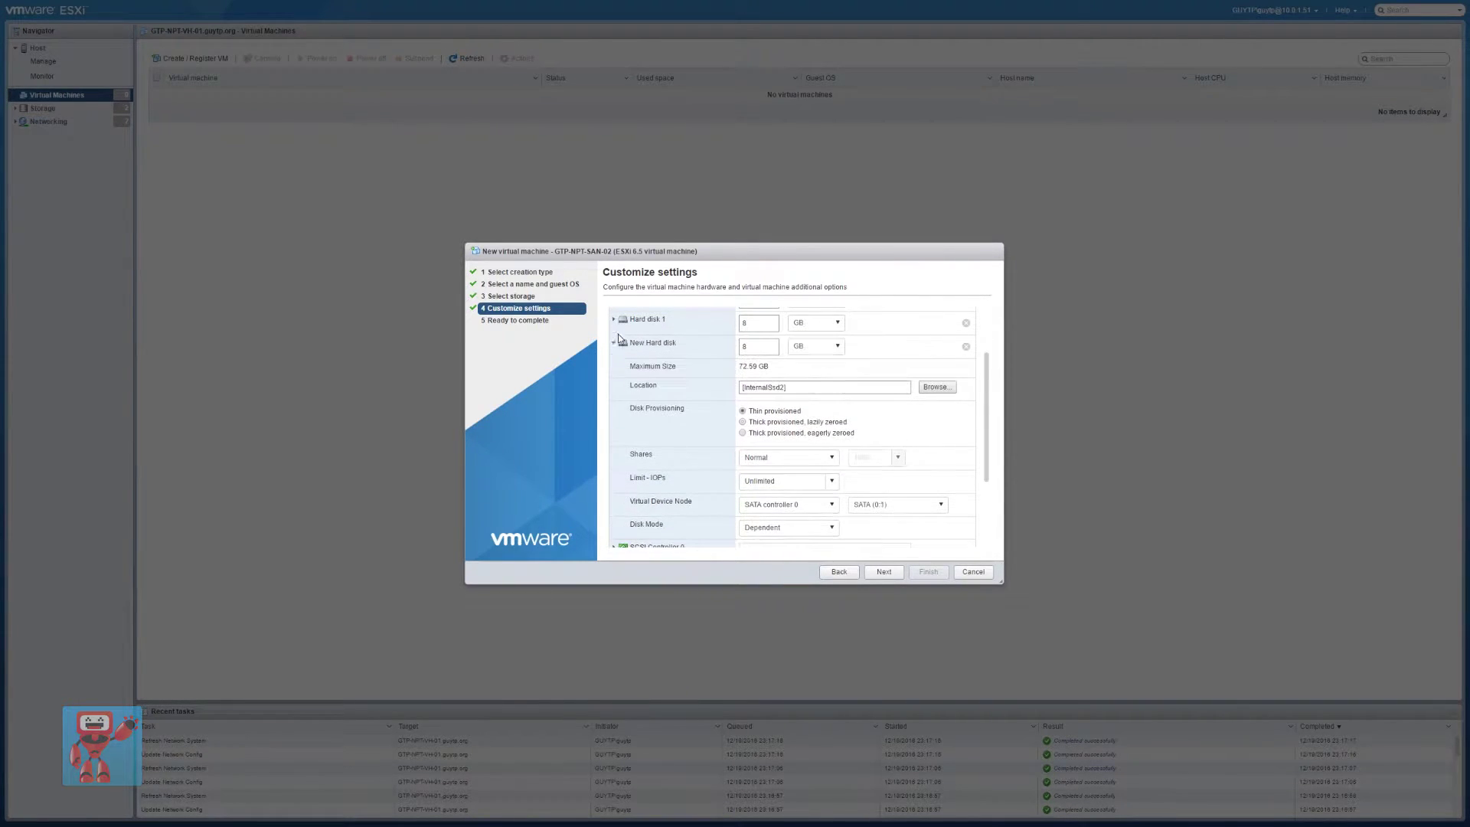
{"action": "left_click", "coordinate": [615, 344]}
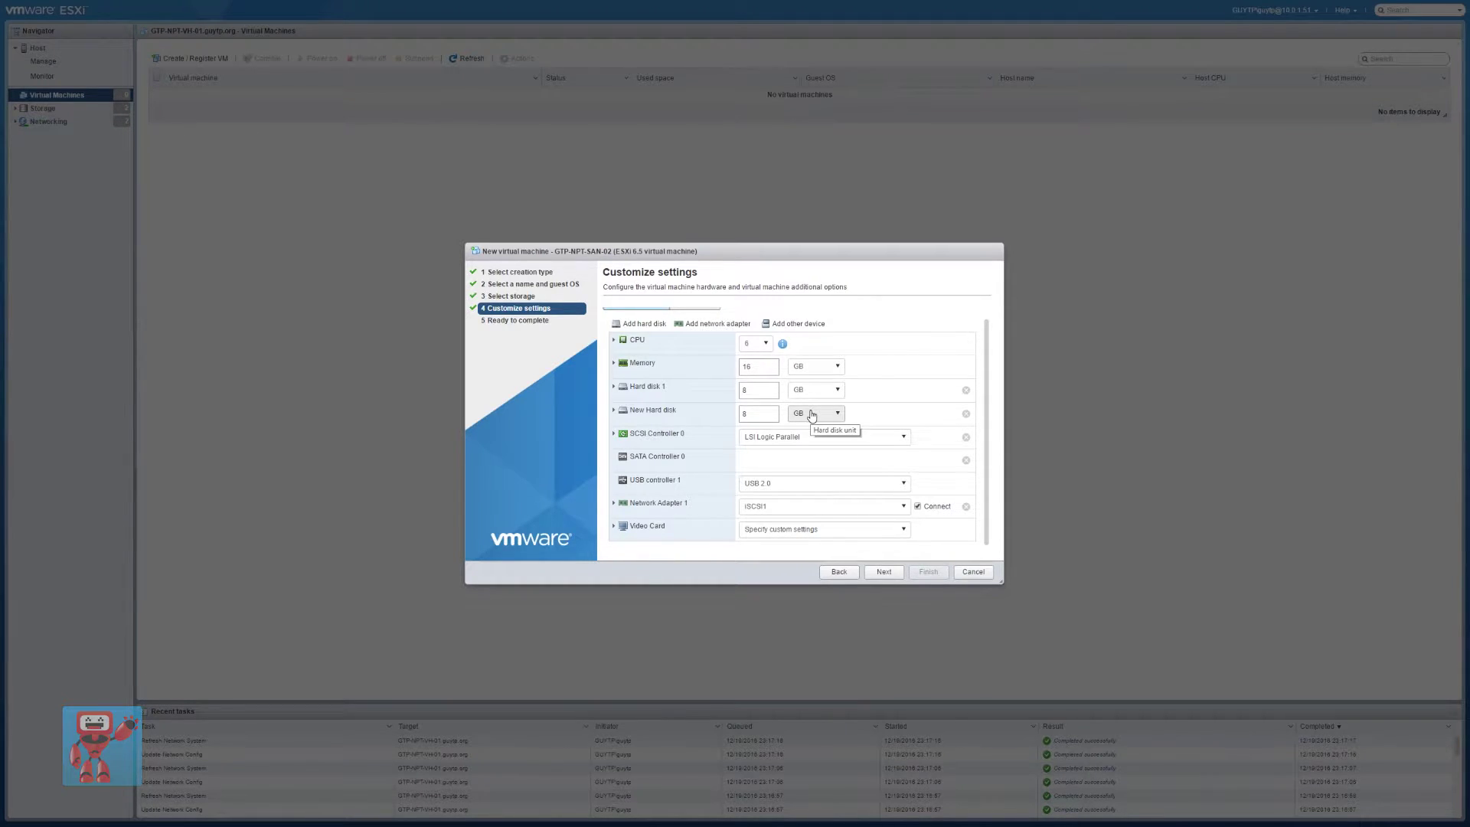
{"action": "left_click", "coordinate": [614, 436]}
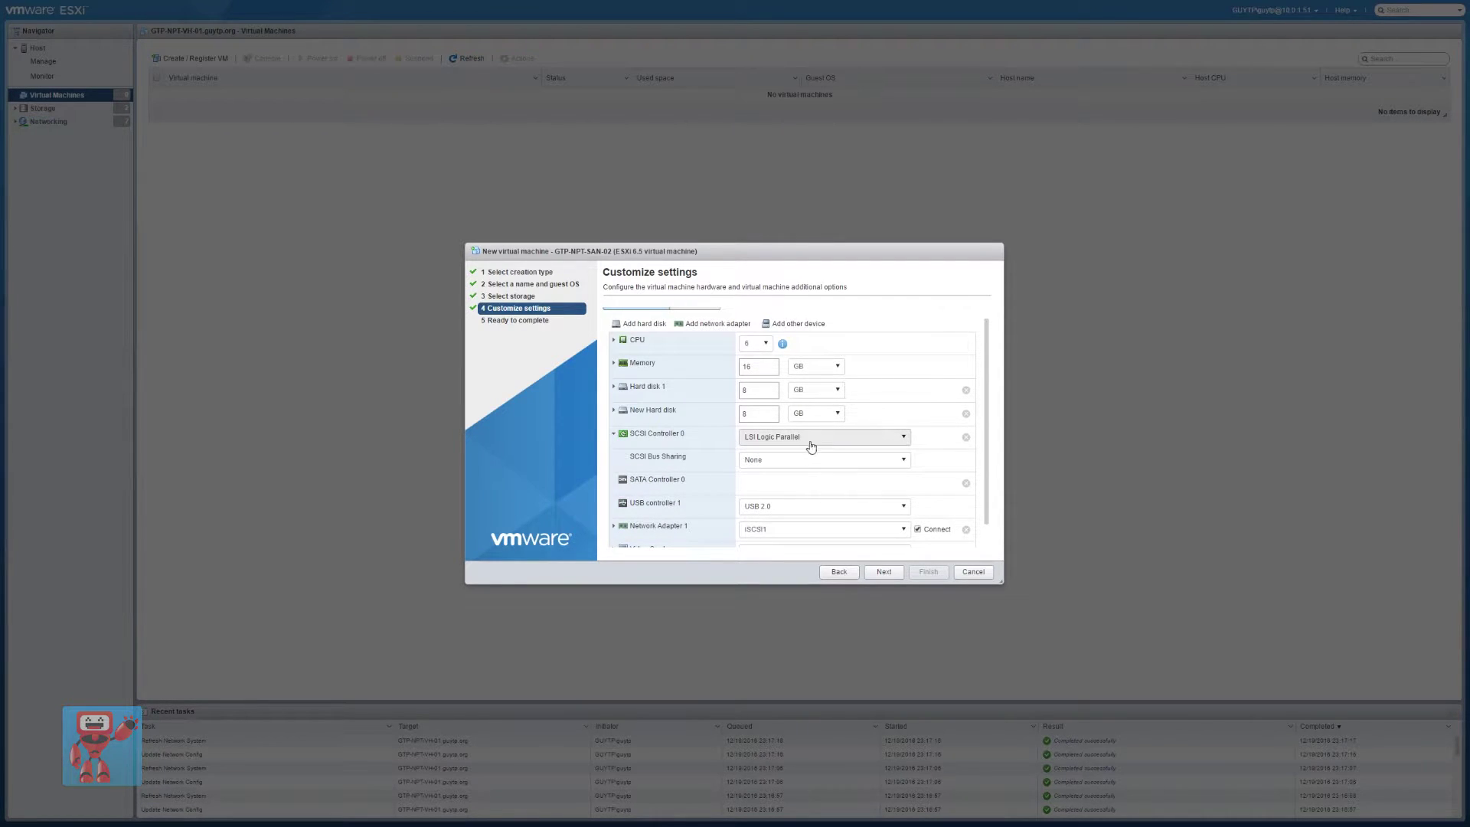
{"action": "left_click", "coordinate": [965, 438]}
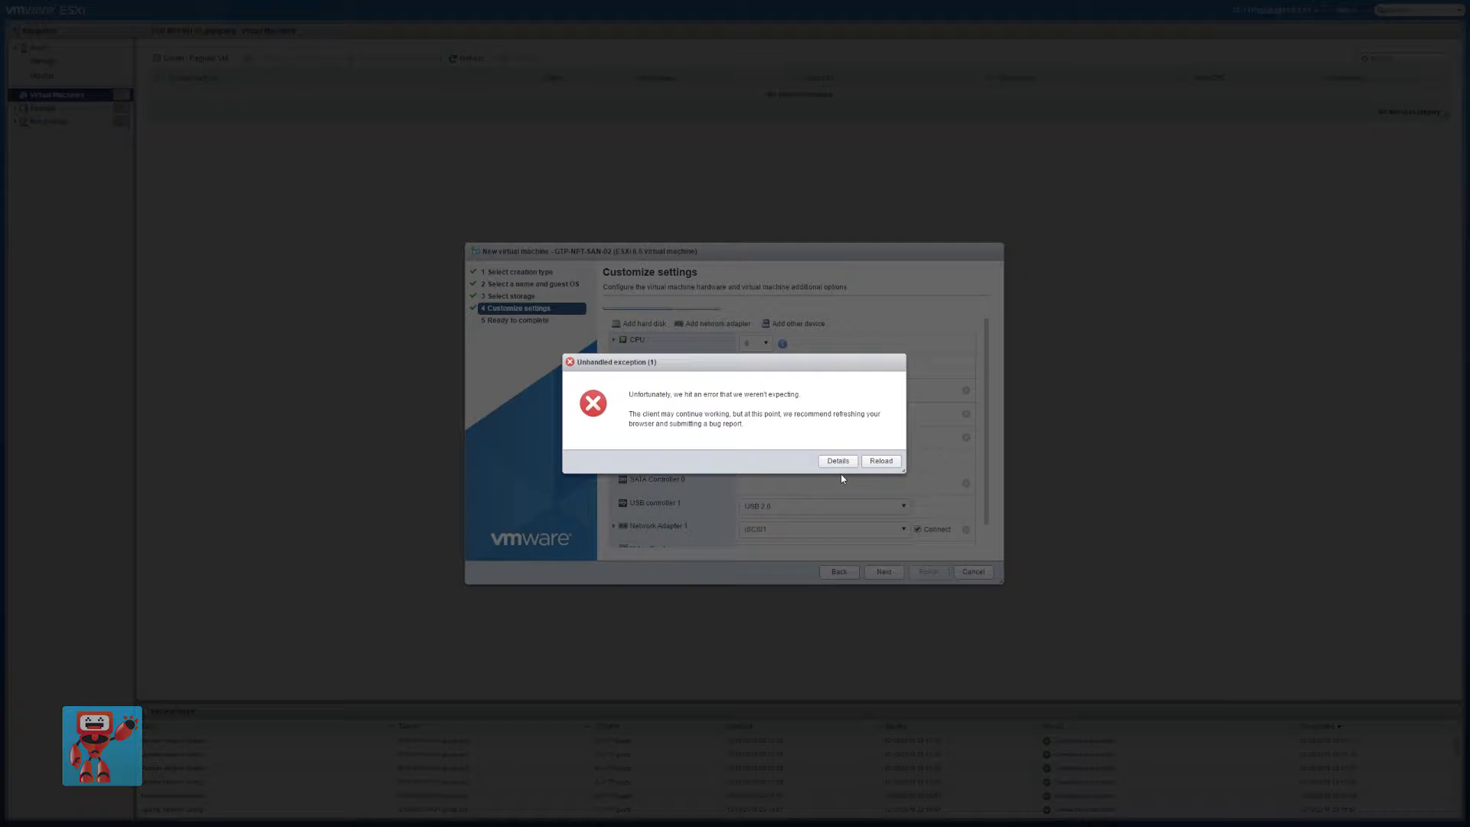
{"action": "left_click", "coordinate": [776, 427]}
{"action": "key", "text": "Escape"}
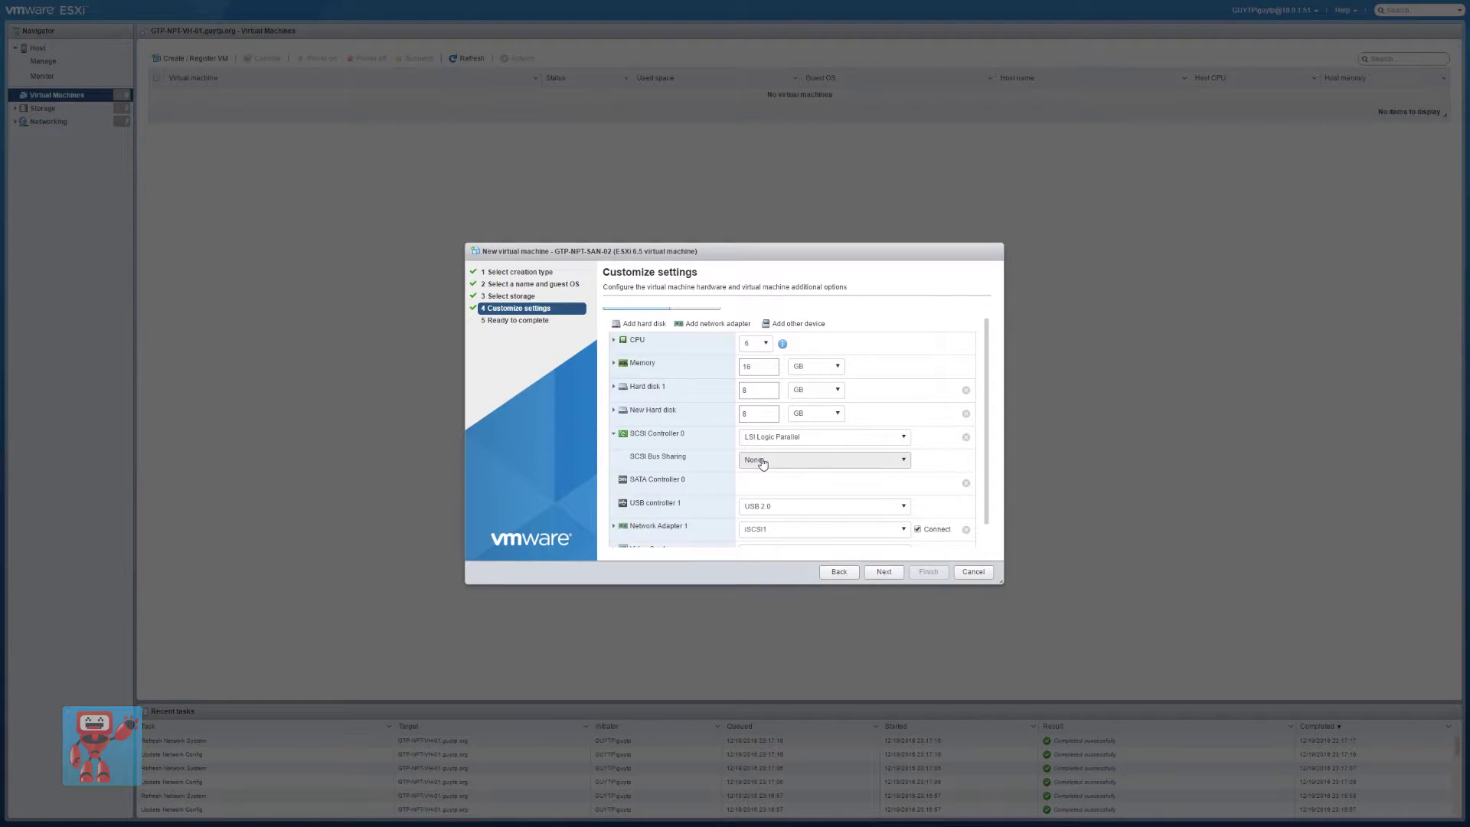
{"action": "left_click", "coordinate": [620, 437]}
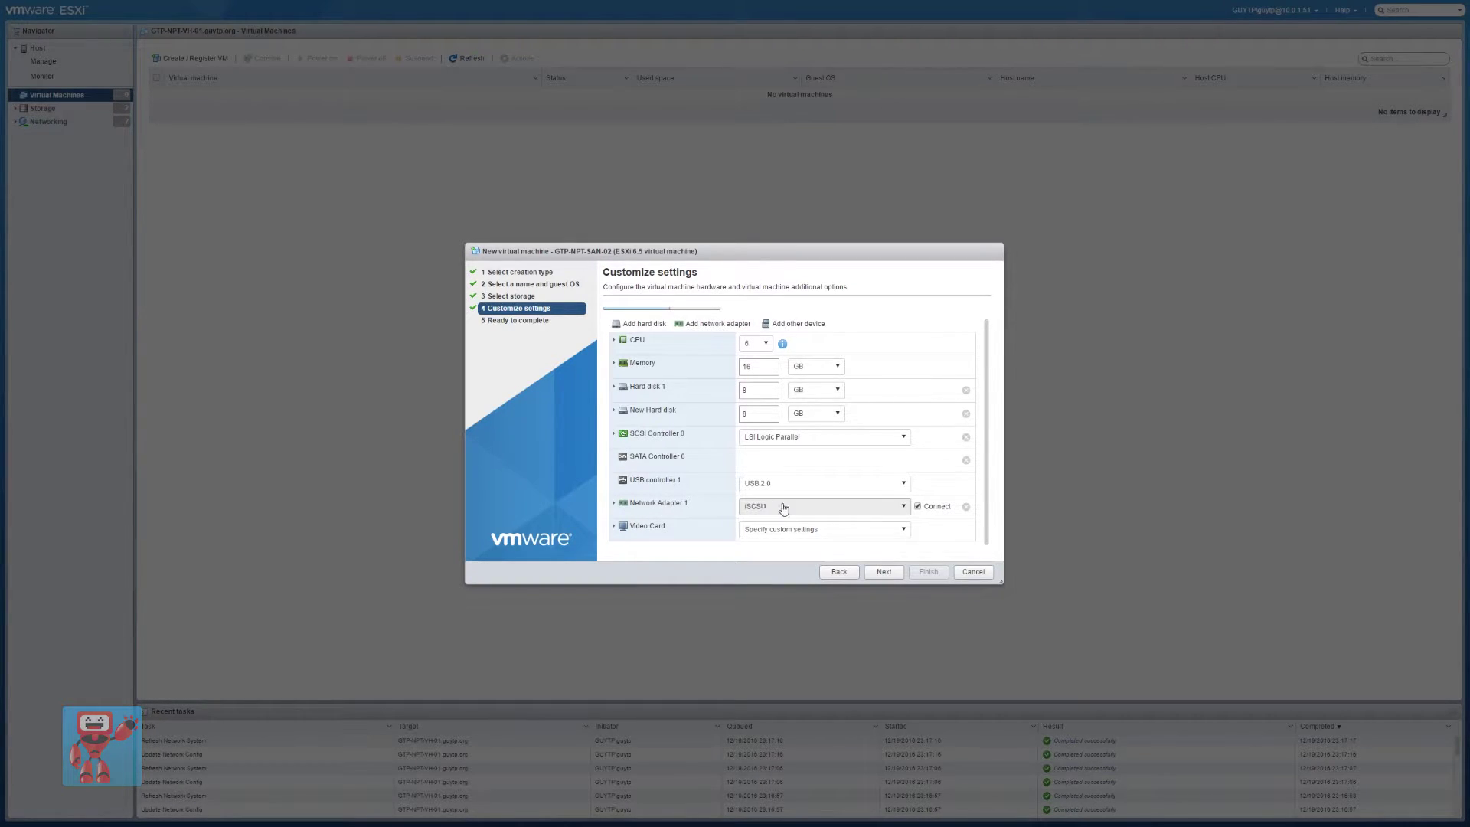
Add four more network adapters to the VM
{"action": "left_click", "coordinate": [723, 324]}
{"action": "left_click", "coordinate": [723, 327]}
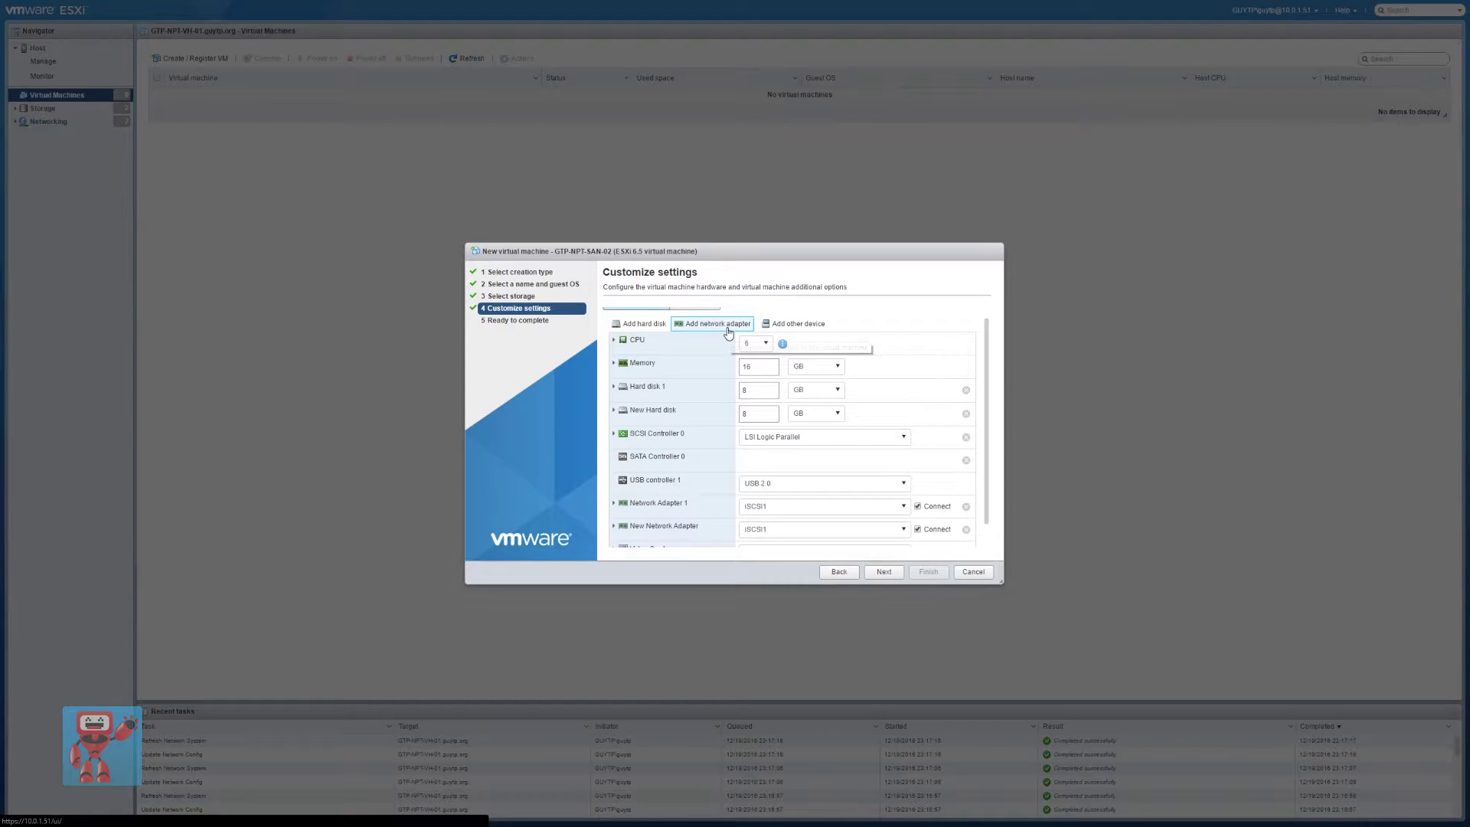
{"action": "left_click", "coordinate": [723, 324]}
{"action": "left_click", "coordinate": [723, 324]}
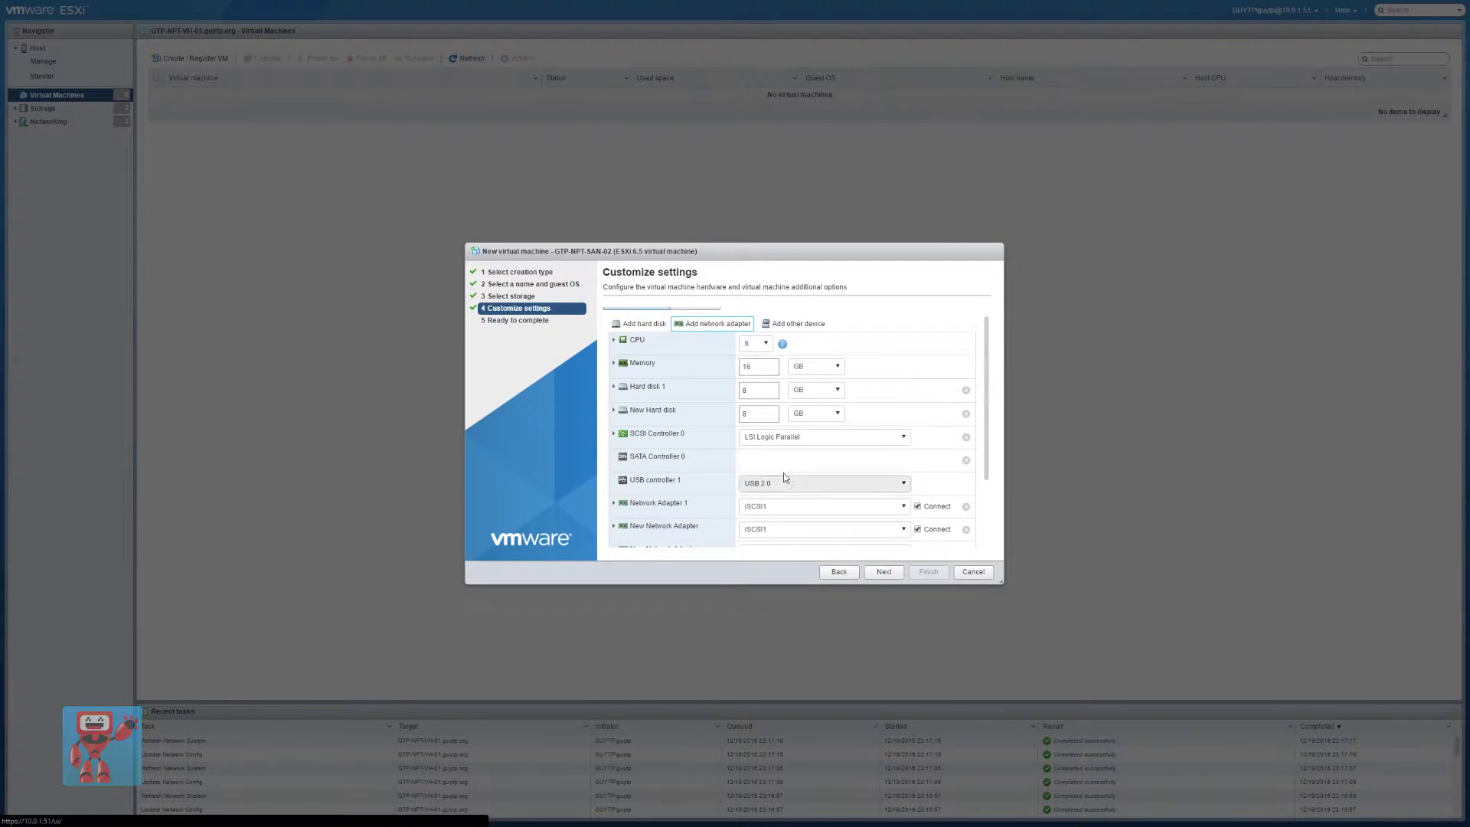
{"action": "scroll", "coordinate": [729, 443], "scroll_direction": "down", "scroll_amount": 2}
Put Network Adapter 1 on VM Network and the new adapters on iSCSI1 through iSCSI4
{"action": "left_click", "coordinate": [800, 418]}
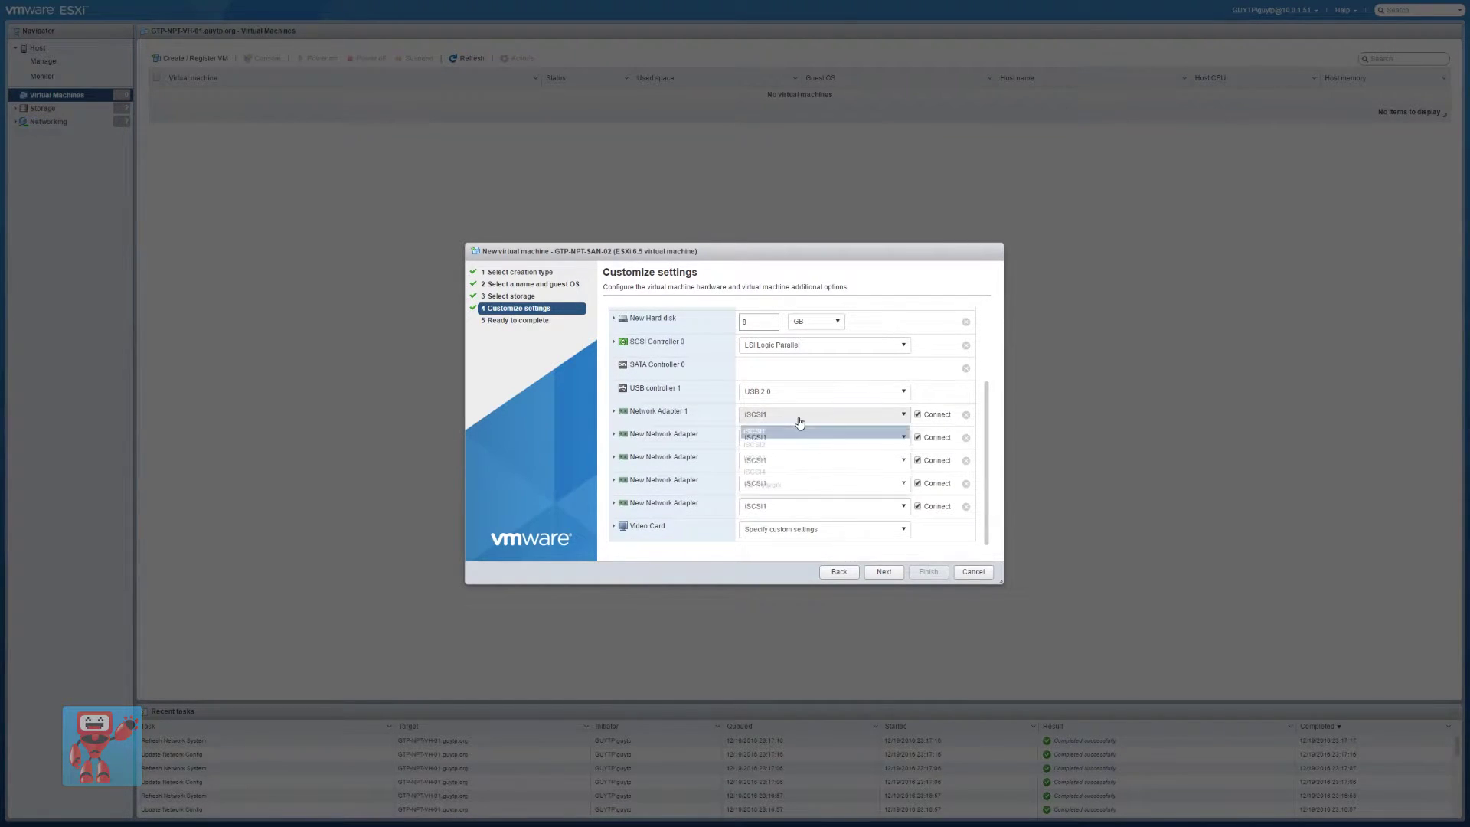
{"action": "left_click", "coordinate": [784, 490]}
{"action": "left_click", "coordinate": [765, 464]}
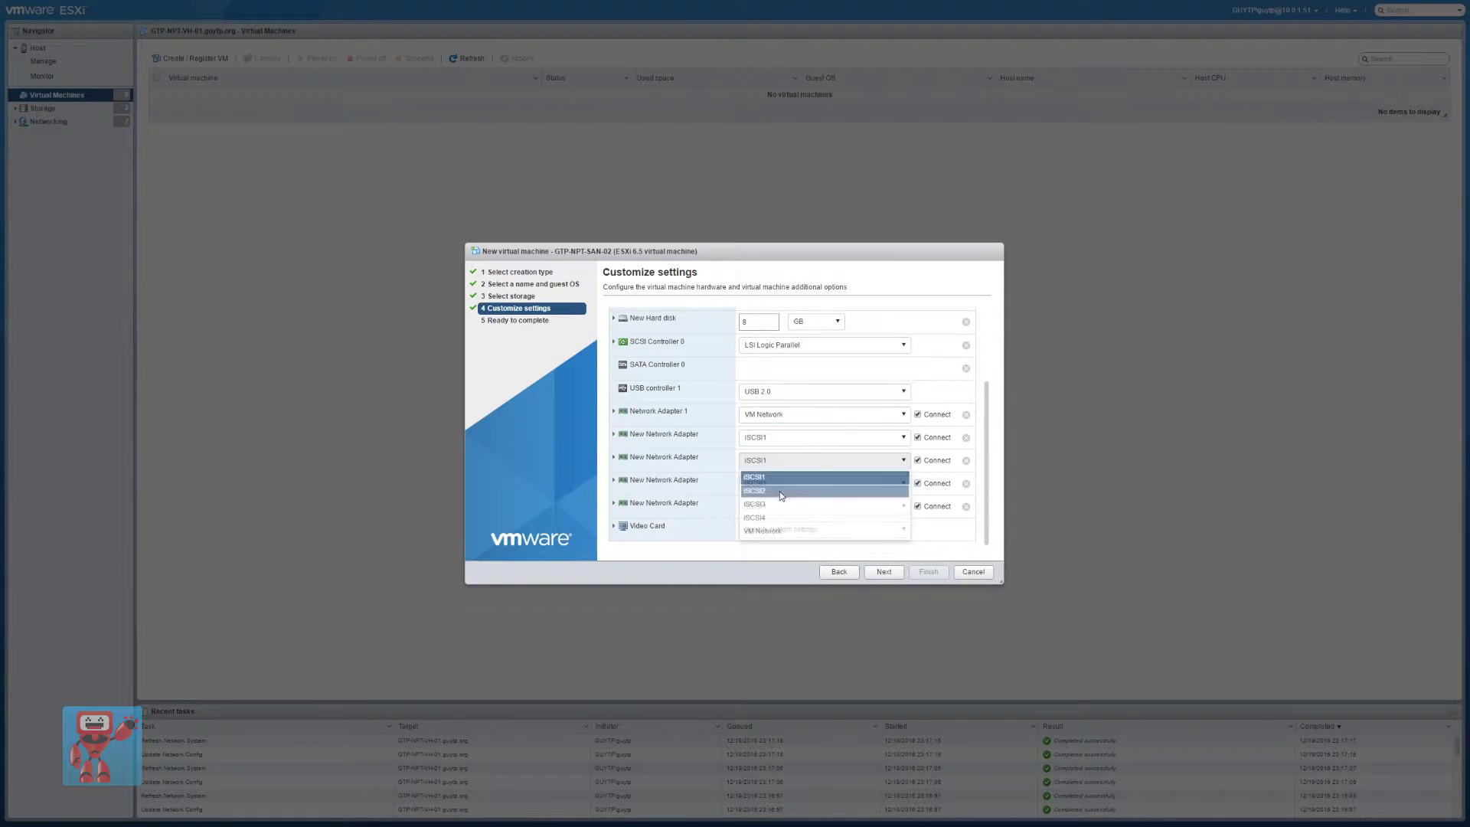
{"action": "left_click", "coordinate": [770, 488]}
{"action": "left_click", "coordinate": [770, 487]}
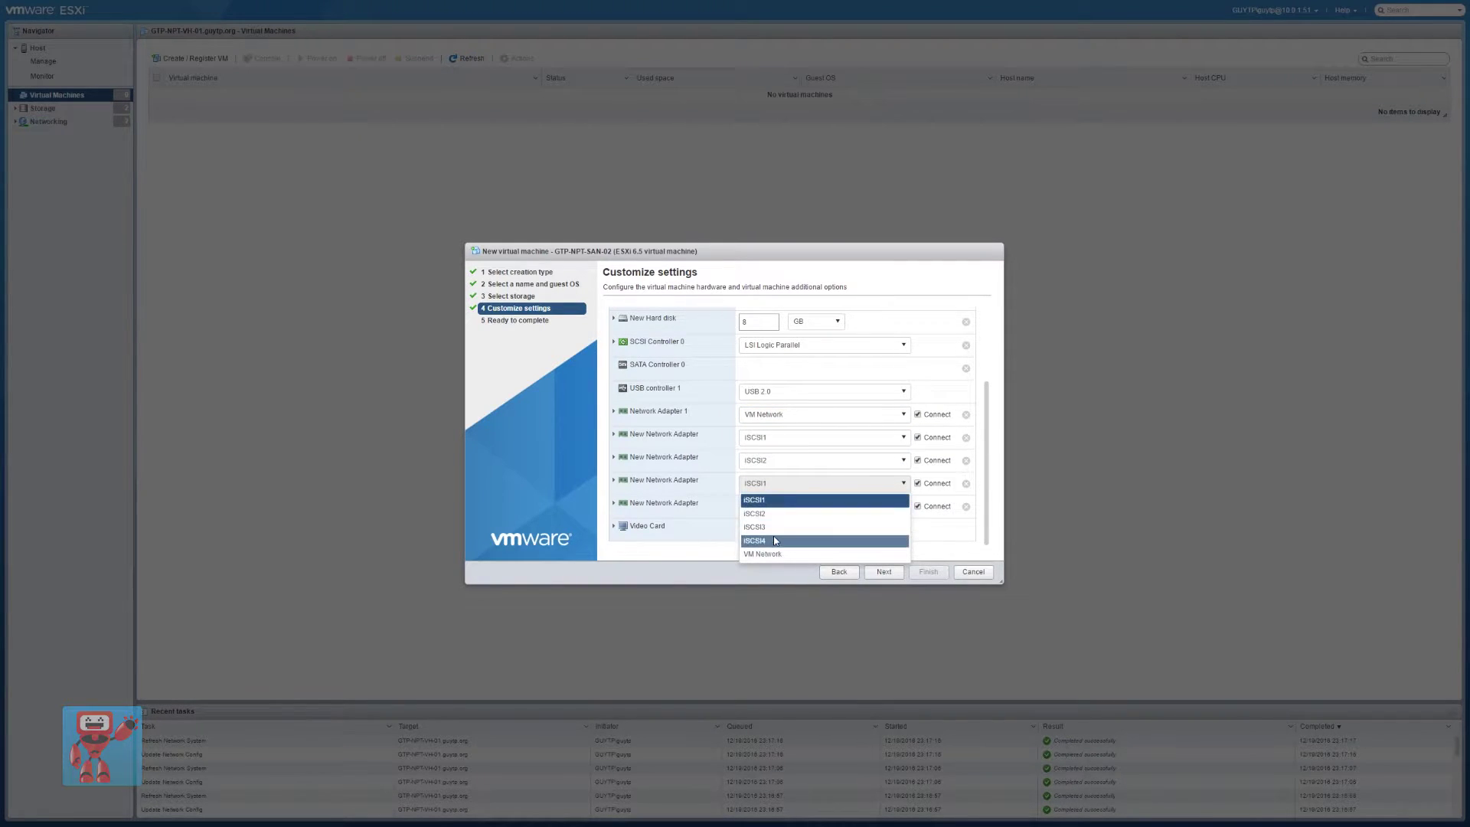
{"action": "left_click", "coordinate": [771, 523]}
{"action": "left_click", "coordinate": [771, 511]}
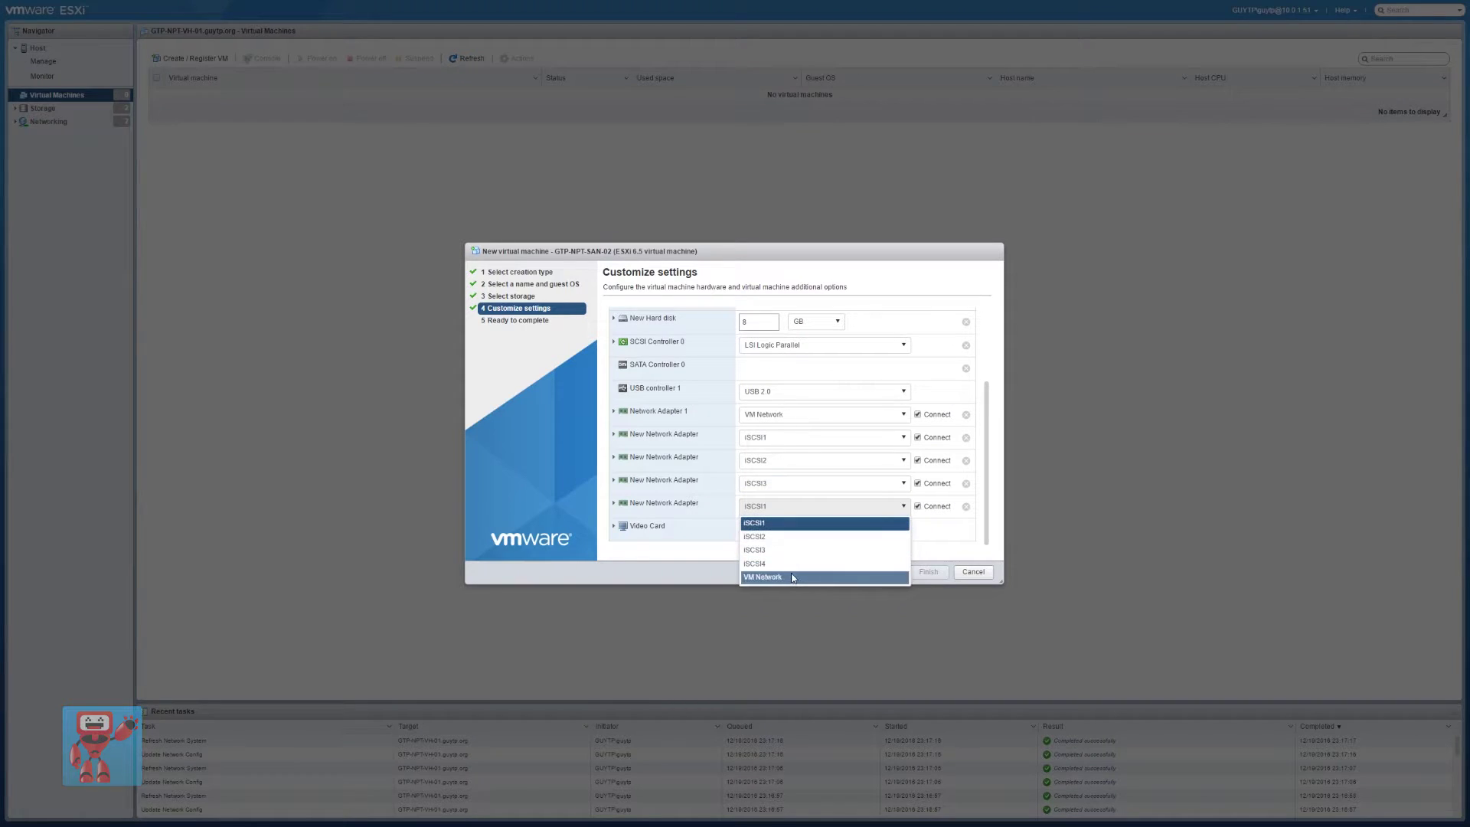
{"action": "left_click", "coordinate": [796, 560]}
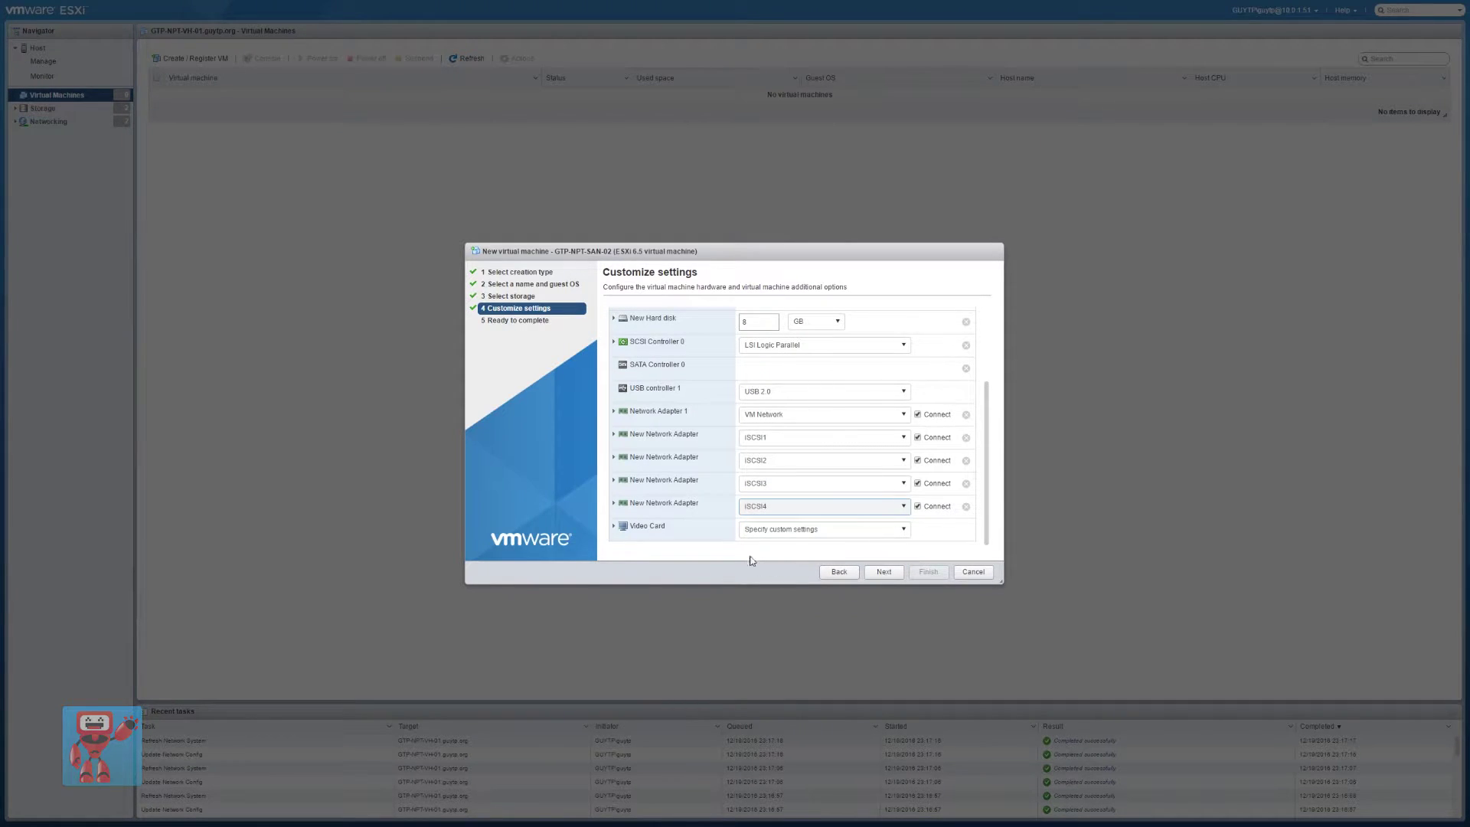
{"action": "scroll", "coordinate": [697, 459], "scroll_direction": "up", "scroll_amount": 5}
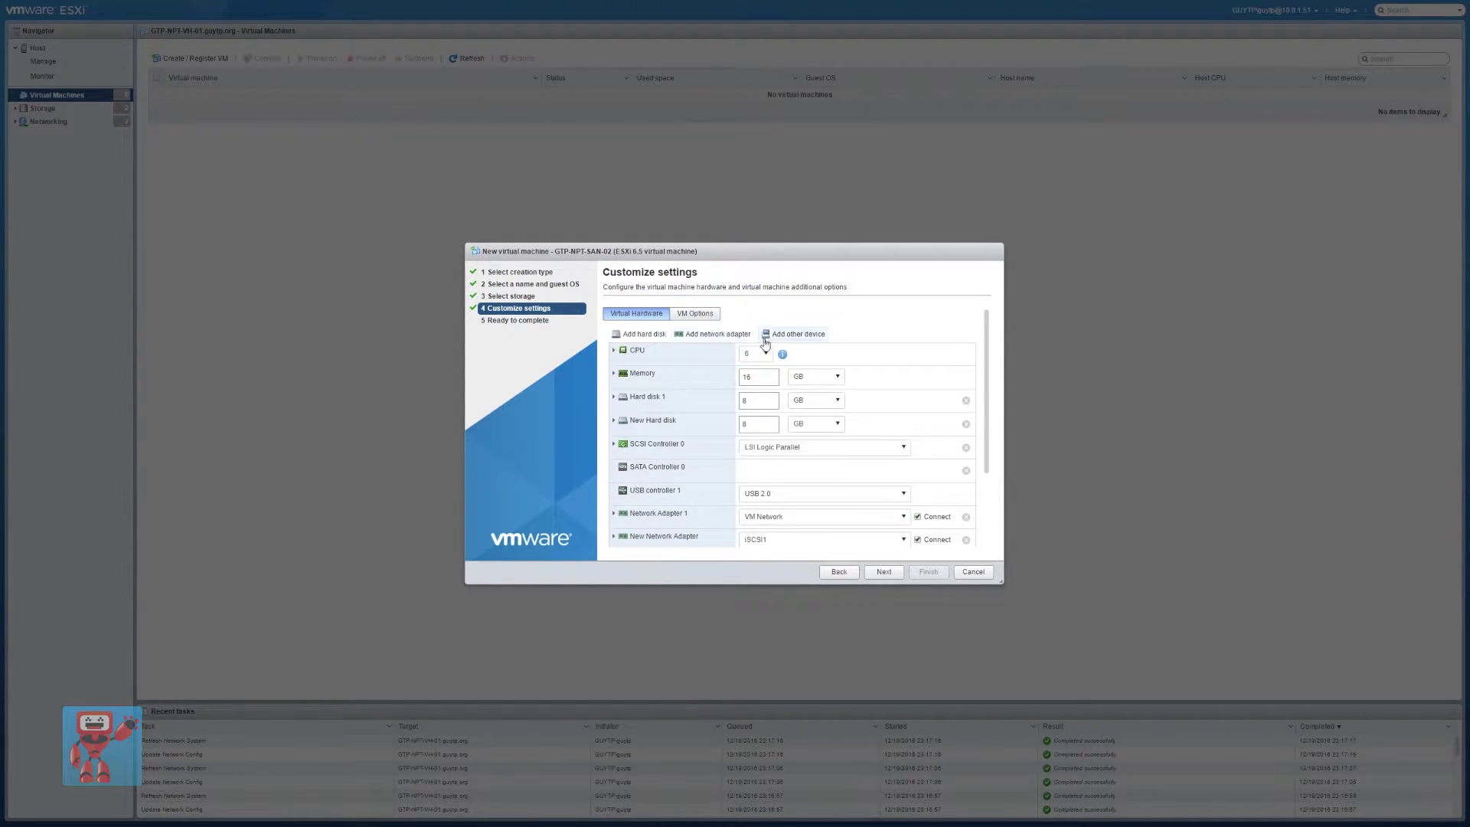
Add the LSI2008 controller as a PCI passthrough device
{"action": "left_click", "coordinate": [765, 335]}
{"action": "left_click", "coordinate": [793, 523]}
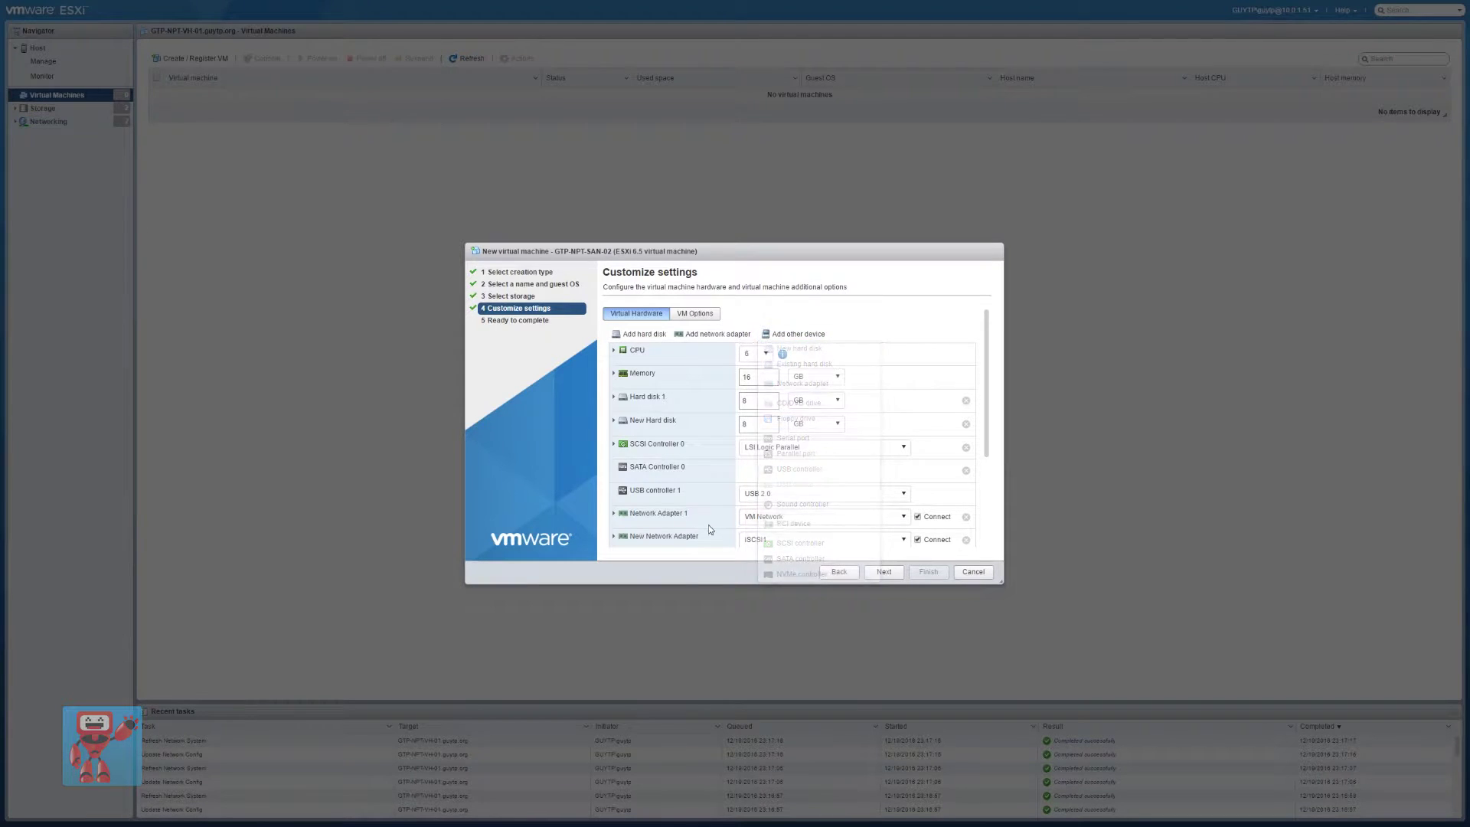
{"action": "left_click", "coordinate": [791, 516]}
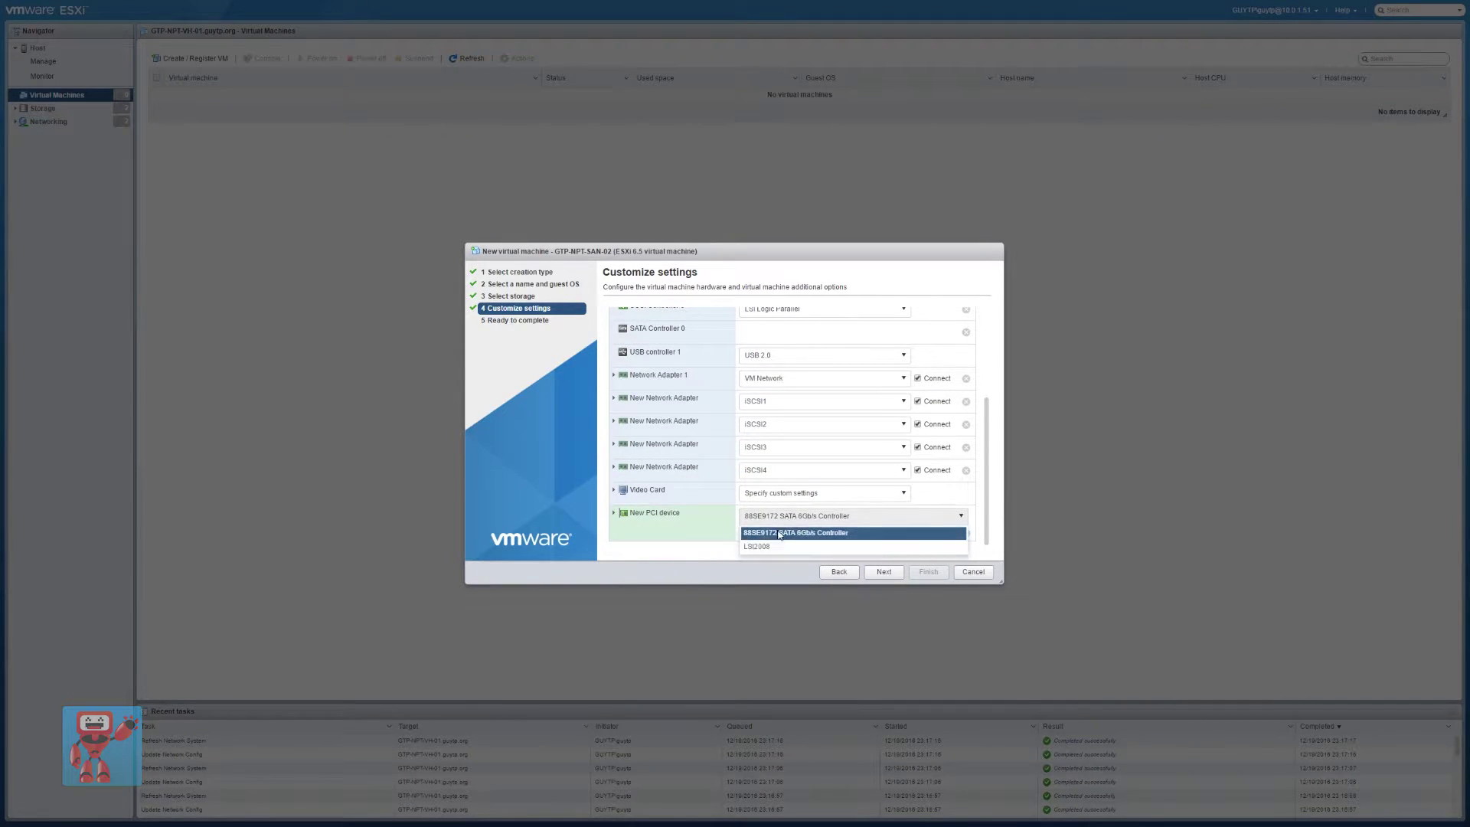
{"action": "left_click", "coordinate": [781, 545]}
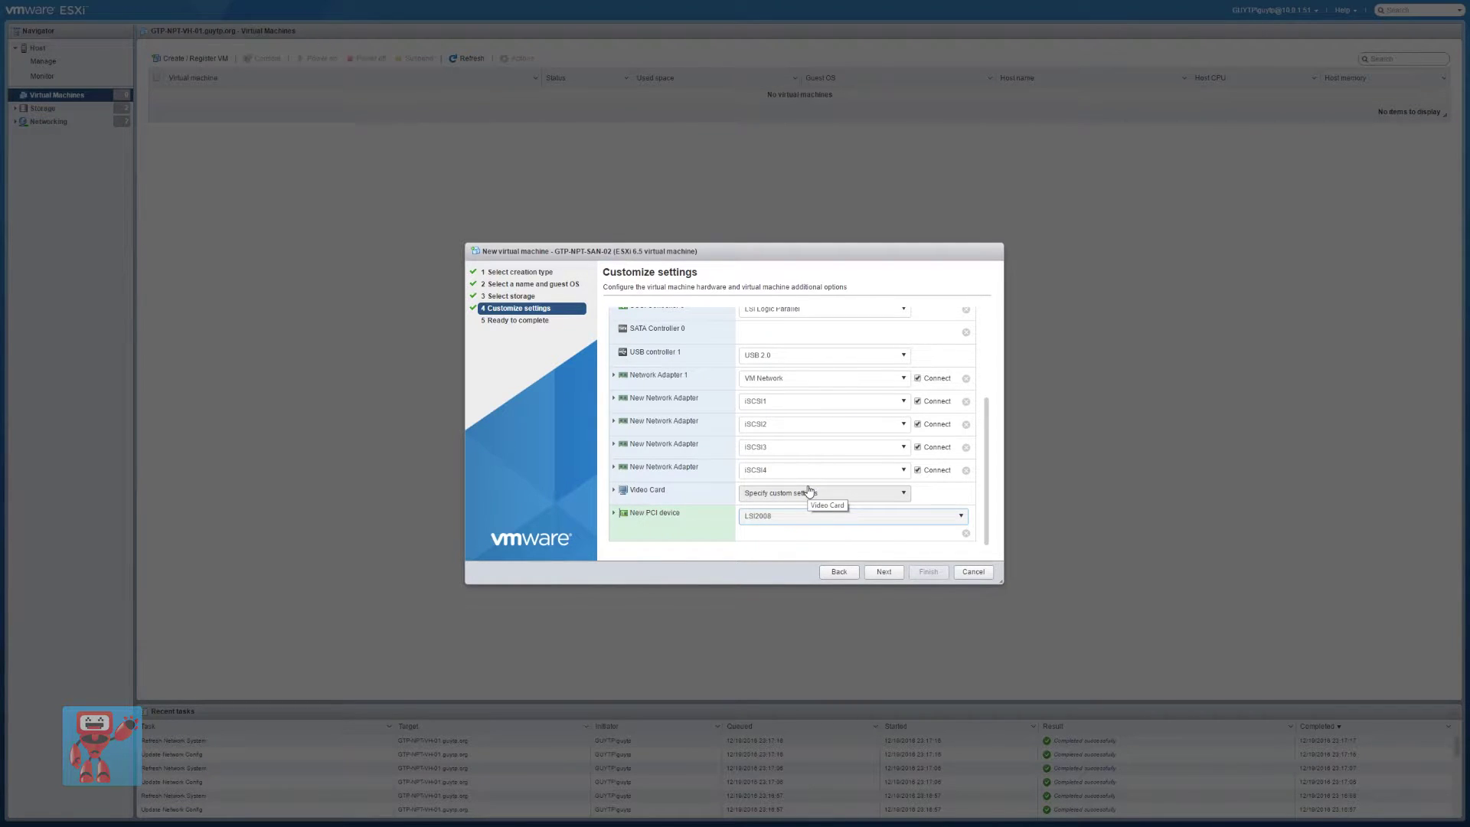
Finish the wizard to create GTP-NPT-SAN-02 and open its summary page
{"action": "left_click", "coordinate": [883, 572]}
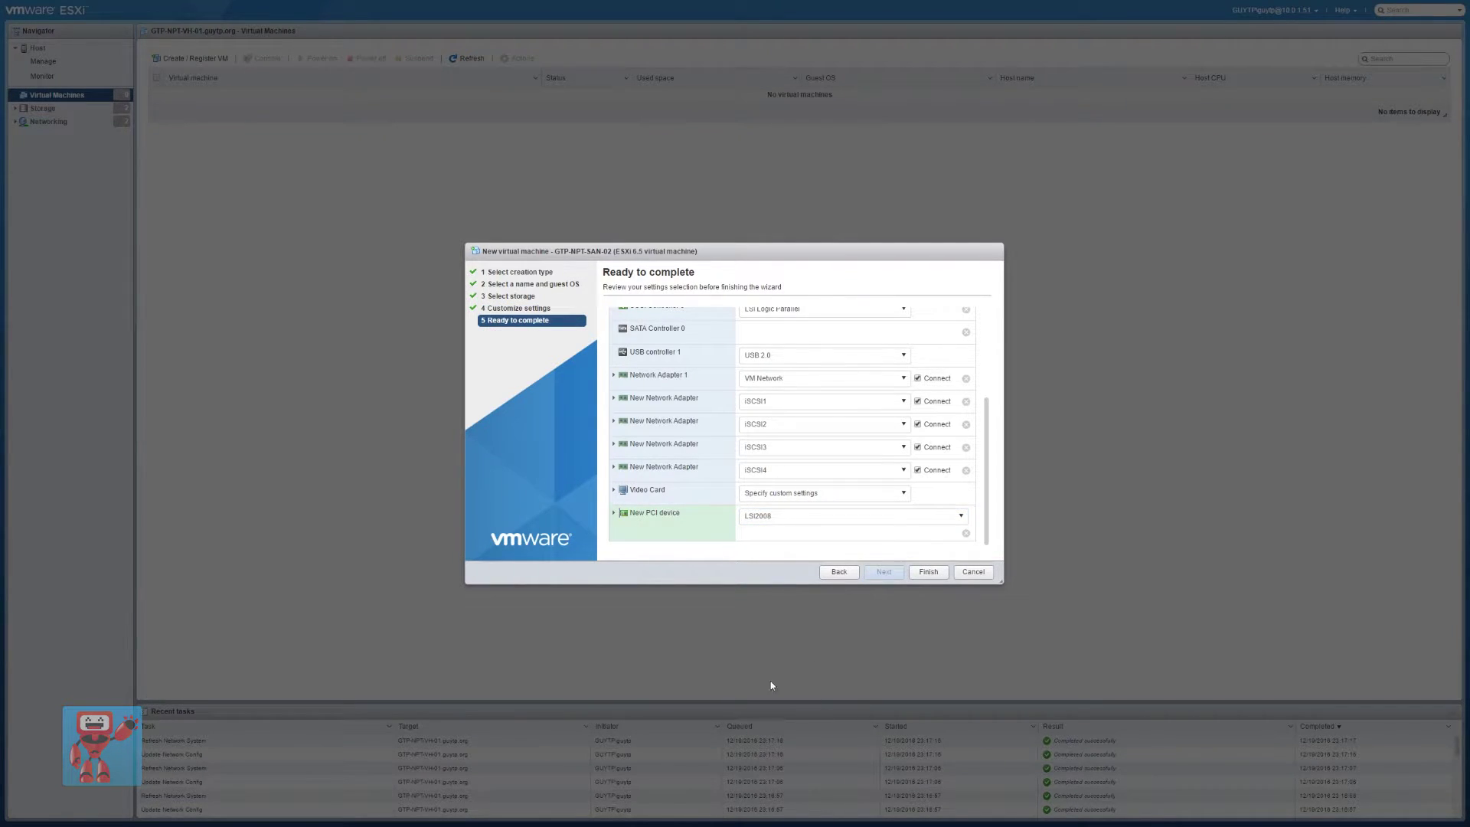
{"action": "left_click", "coordinate": [928, 572]}
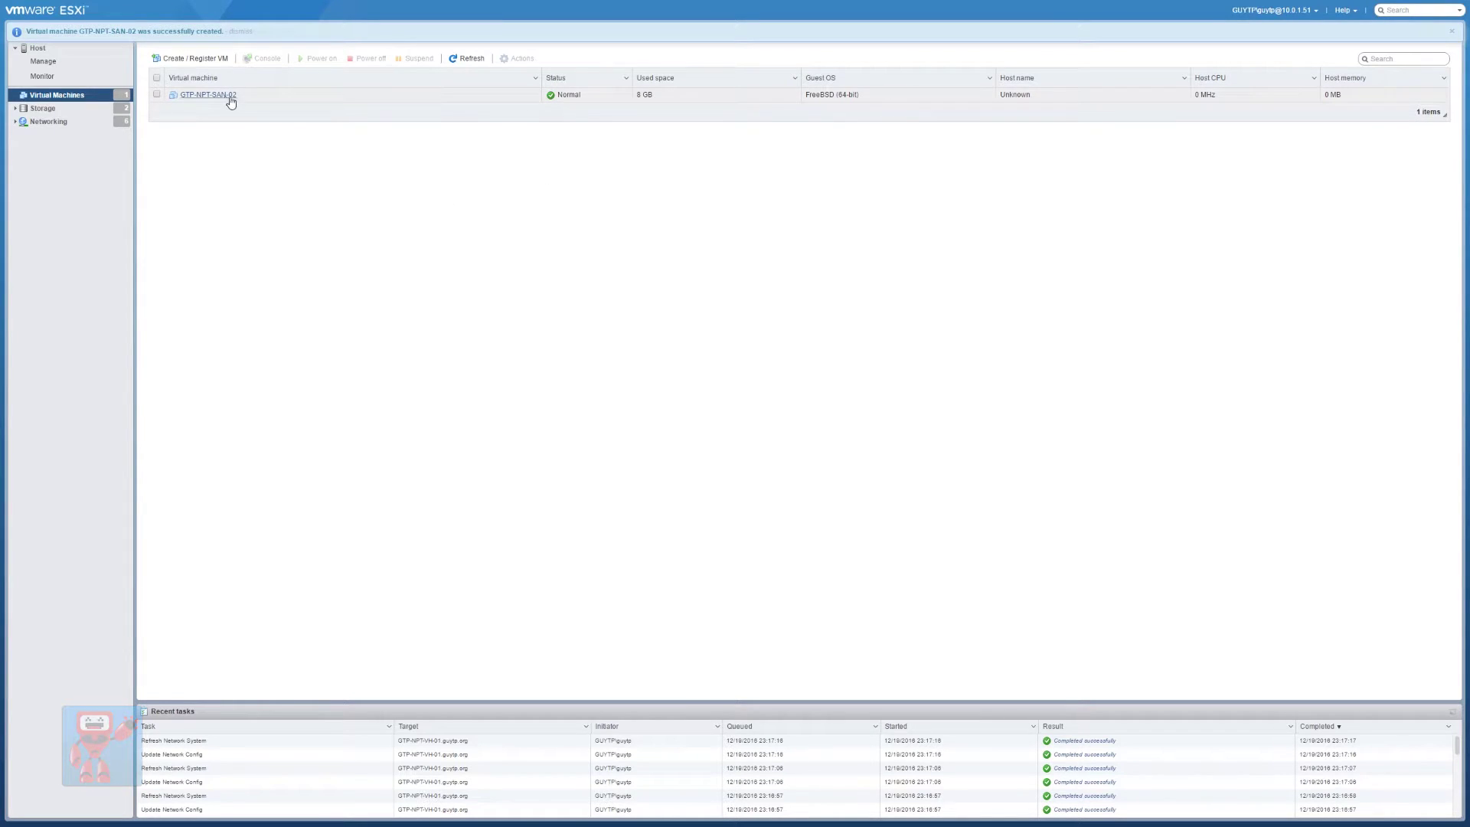
{"action": "left_click", "coordinate": [197, 97]}
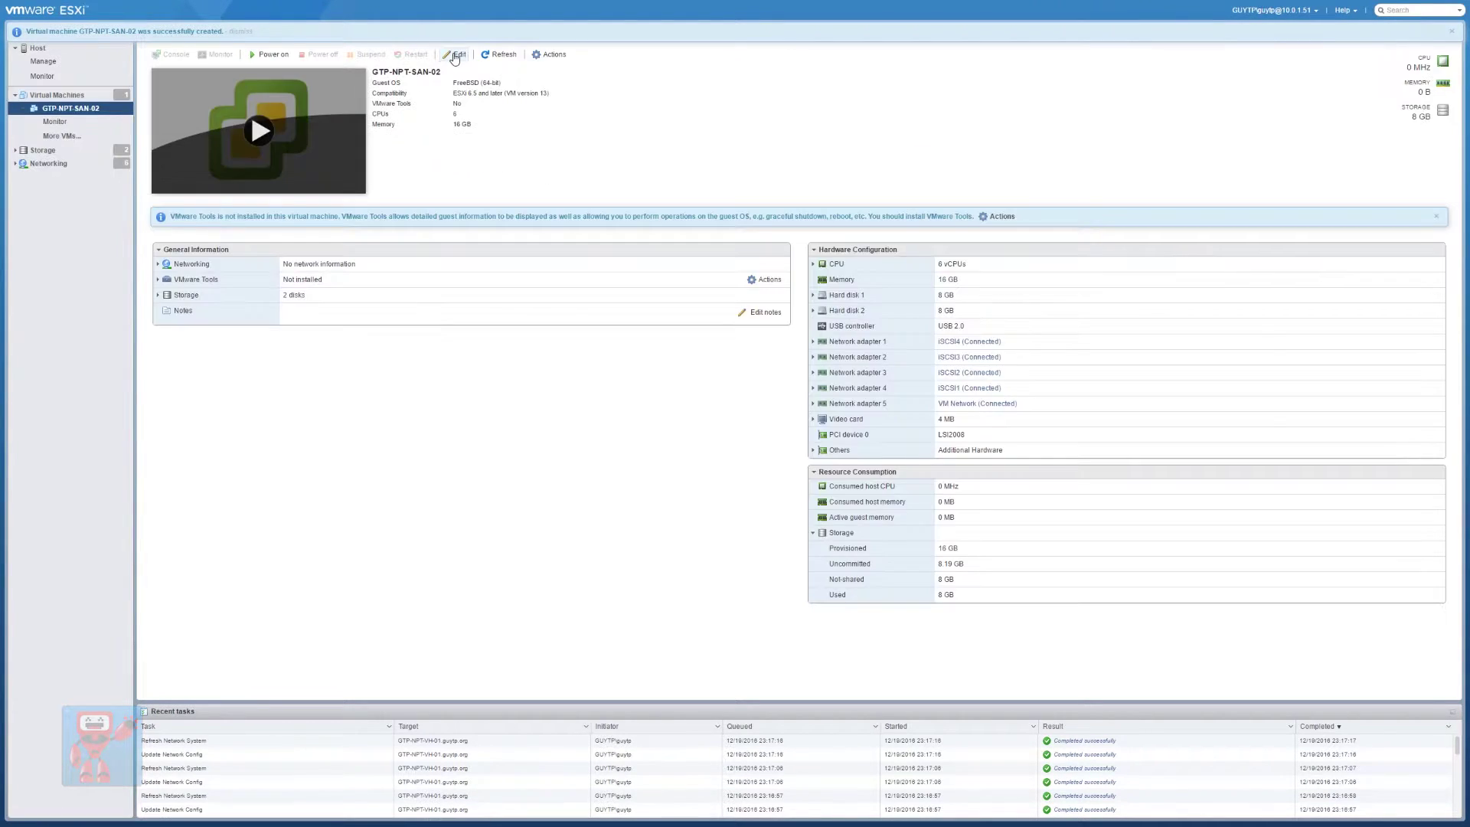
In the VM's settings, remove SCSI Controller 0 and add a CD/DVD drive
{"action": "left_click", "coordinate": [455, 56]}
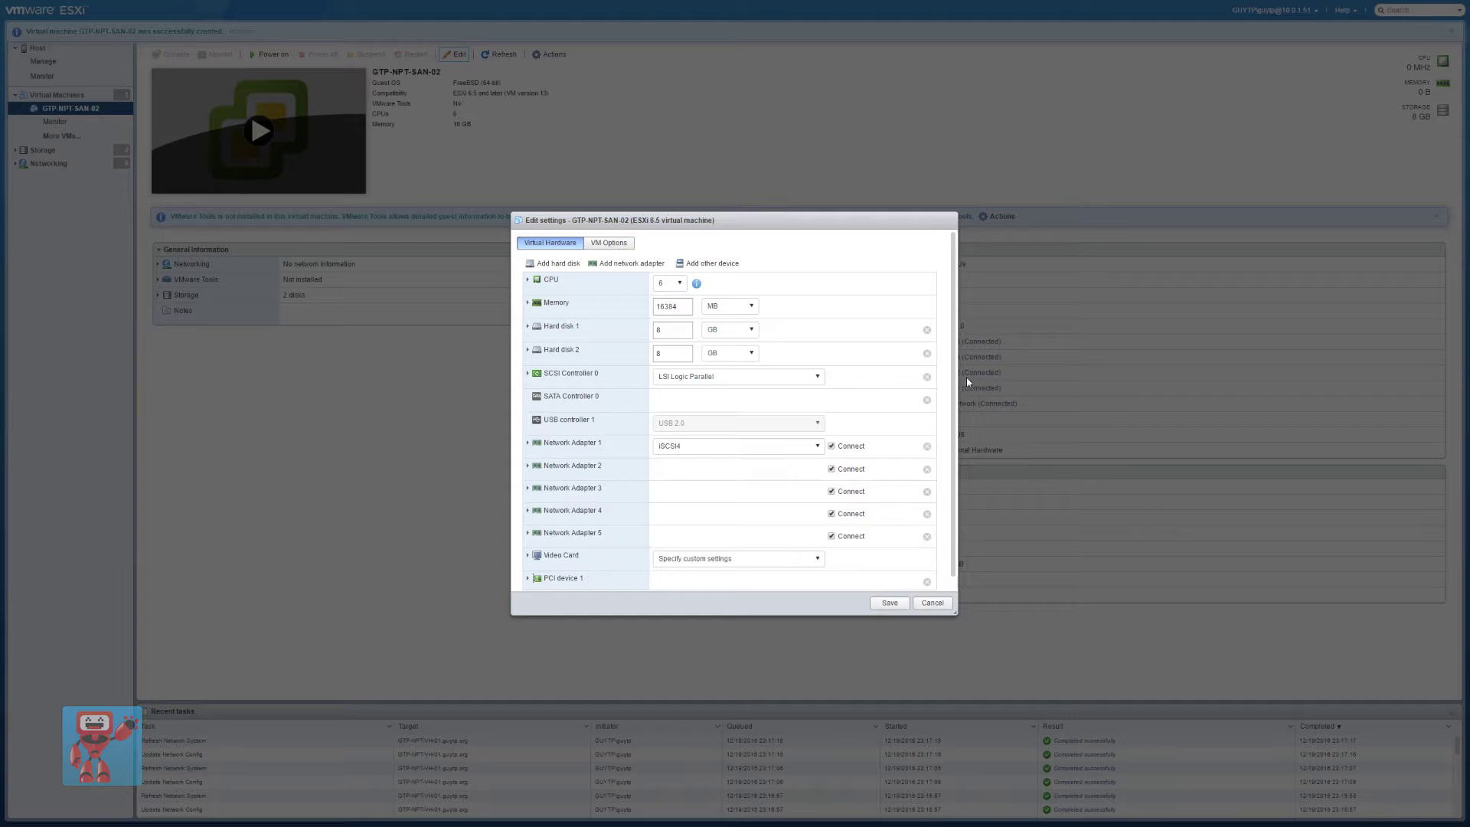
{"action": "left_click", "coordinate": [926, 376]}
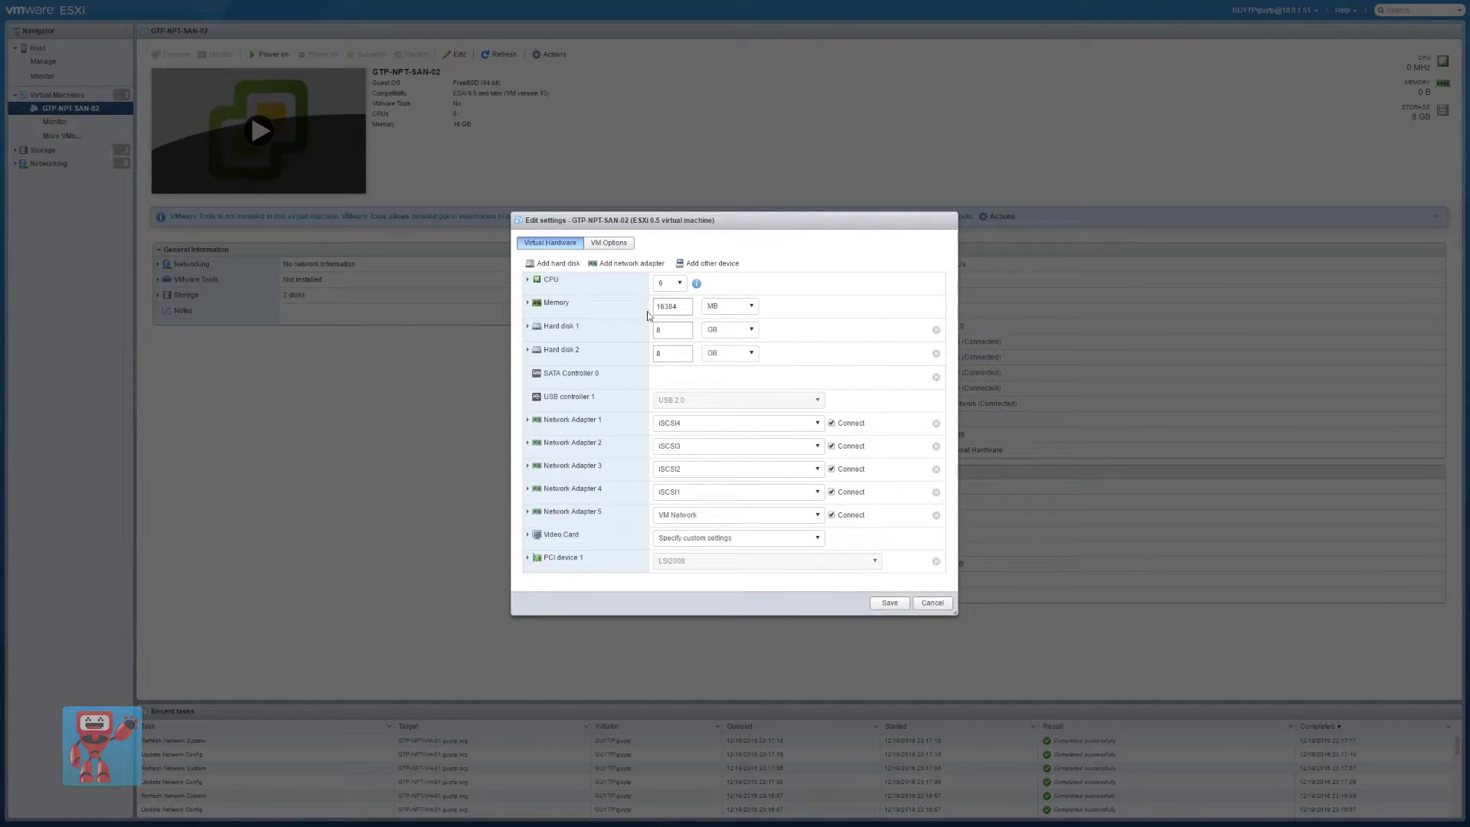
{"action": "left_click", "coordinate": [706, 263]}
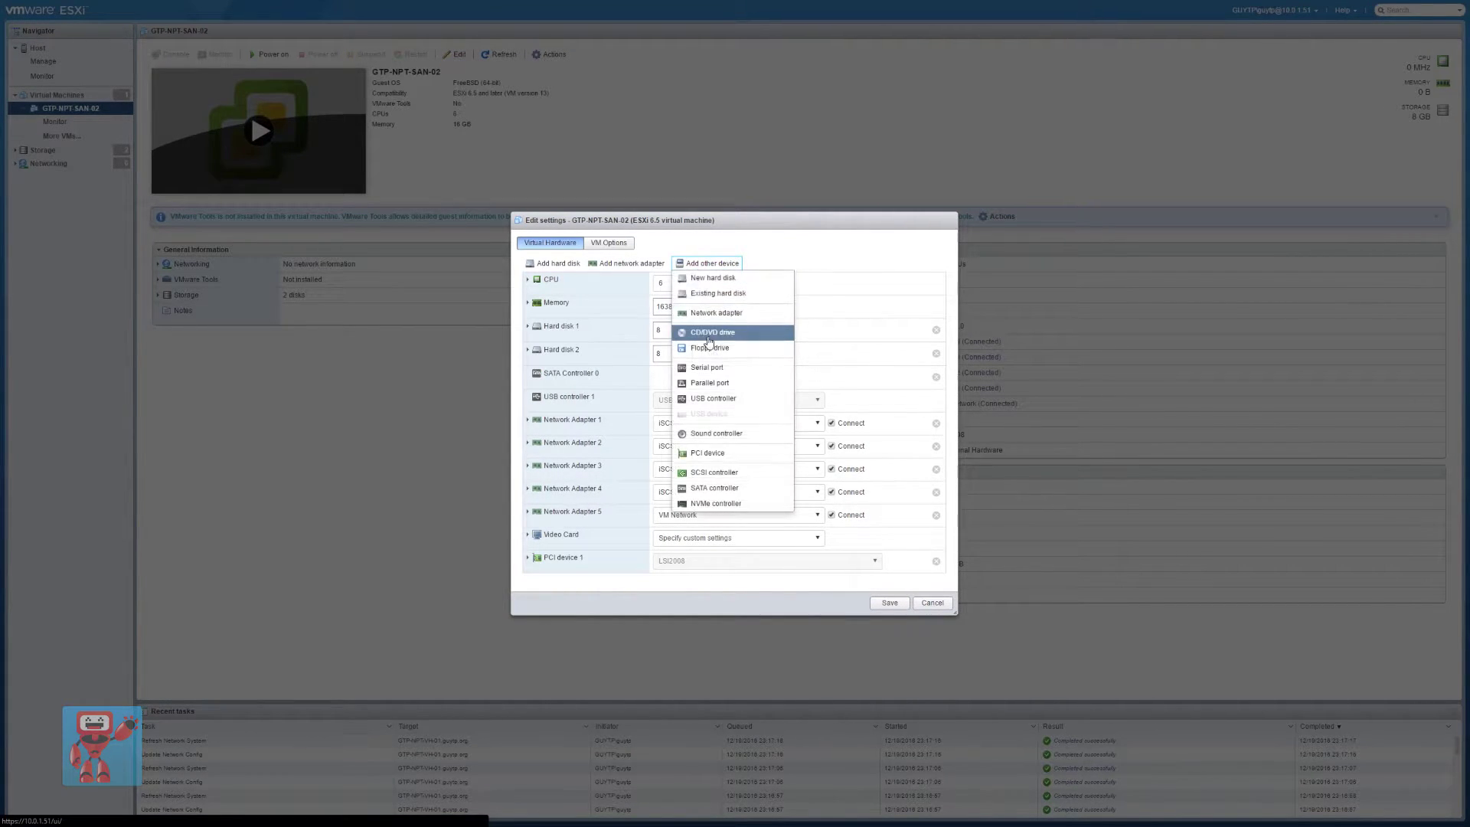
{"action": "left_click", "coordinate": [709, 335]}
Mount the FreeNAS-9.10.1-U4 ISO from InternalSsd2 in the CD/DVD drive and save
{"action": "left_click", "coordinate": [780, 539]}
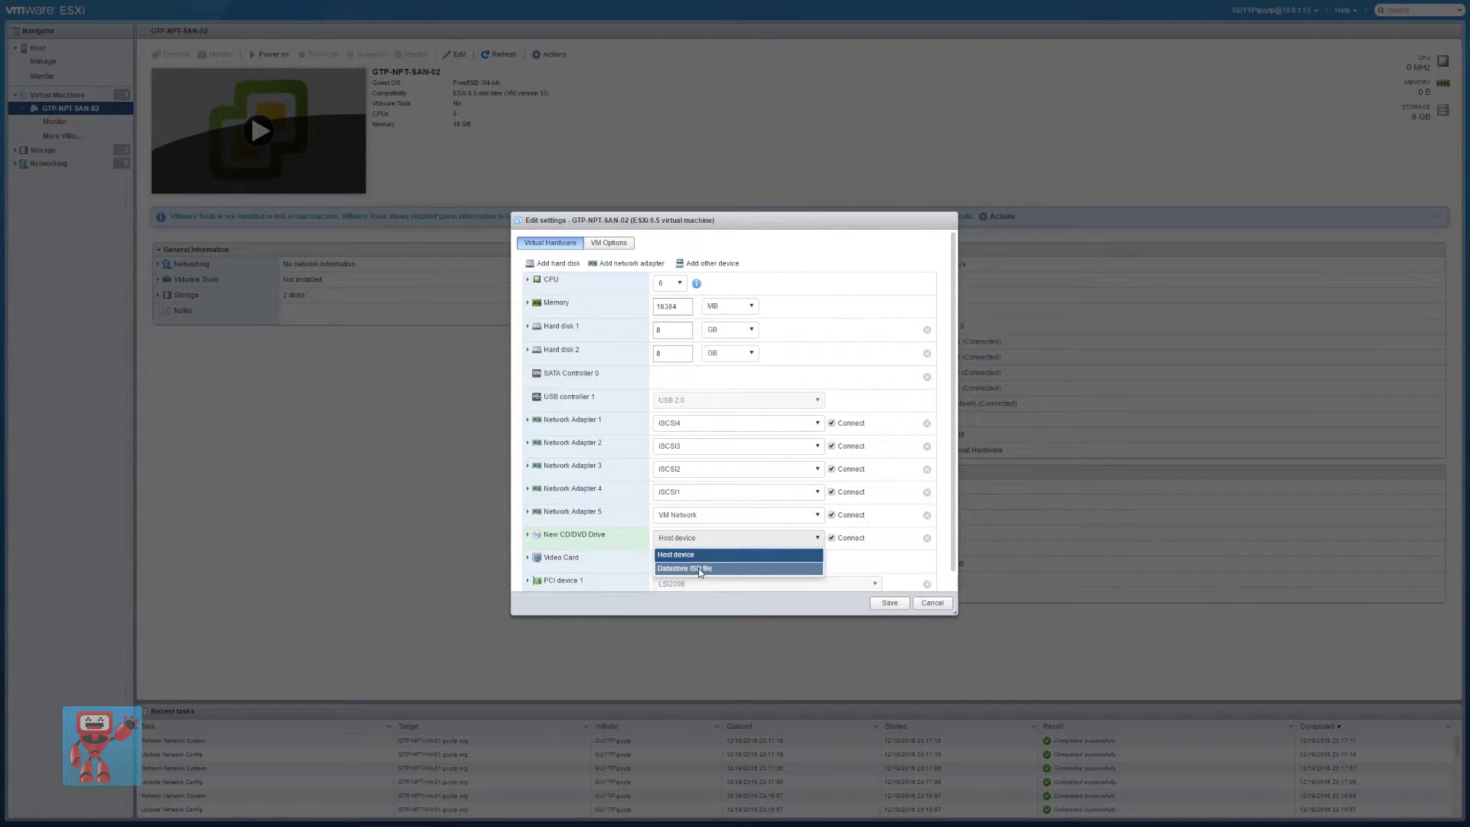
{"action": "left_click", "coordinate": [699, 568]}
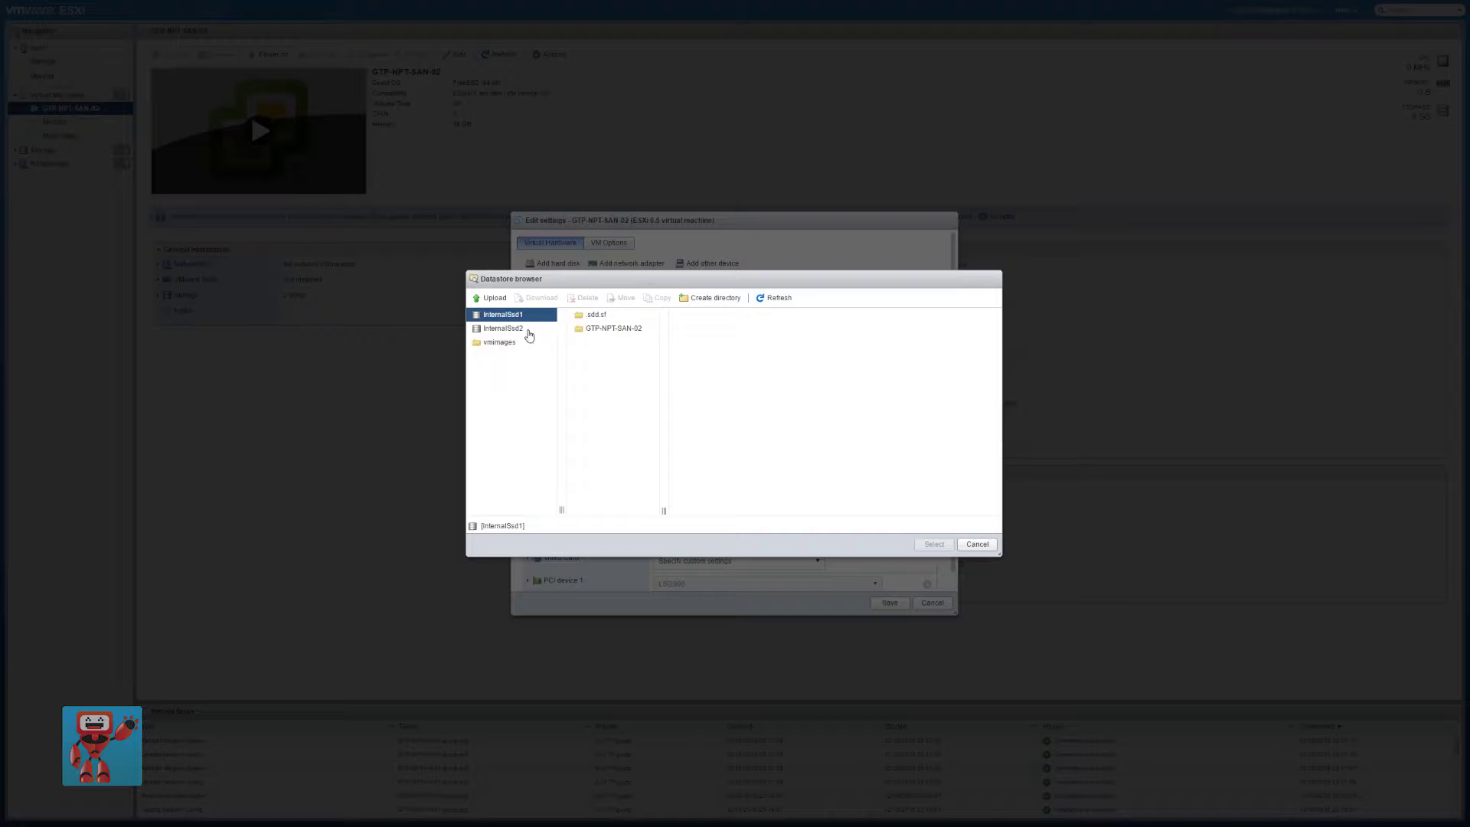
{"action": "left_click", "coordinate": [503, 328]}
{"action": "left_click", "coordinate": [609, 327]}
{"action": "left_click", "coordinate": [934, 543]}
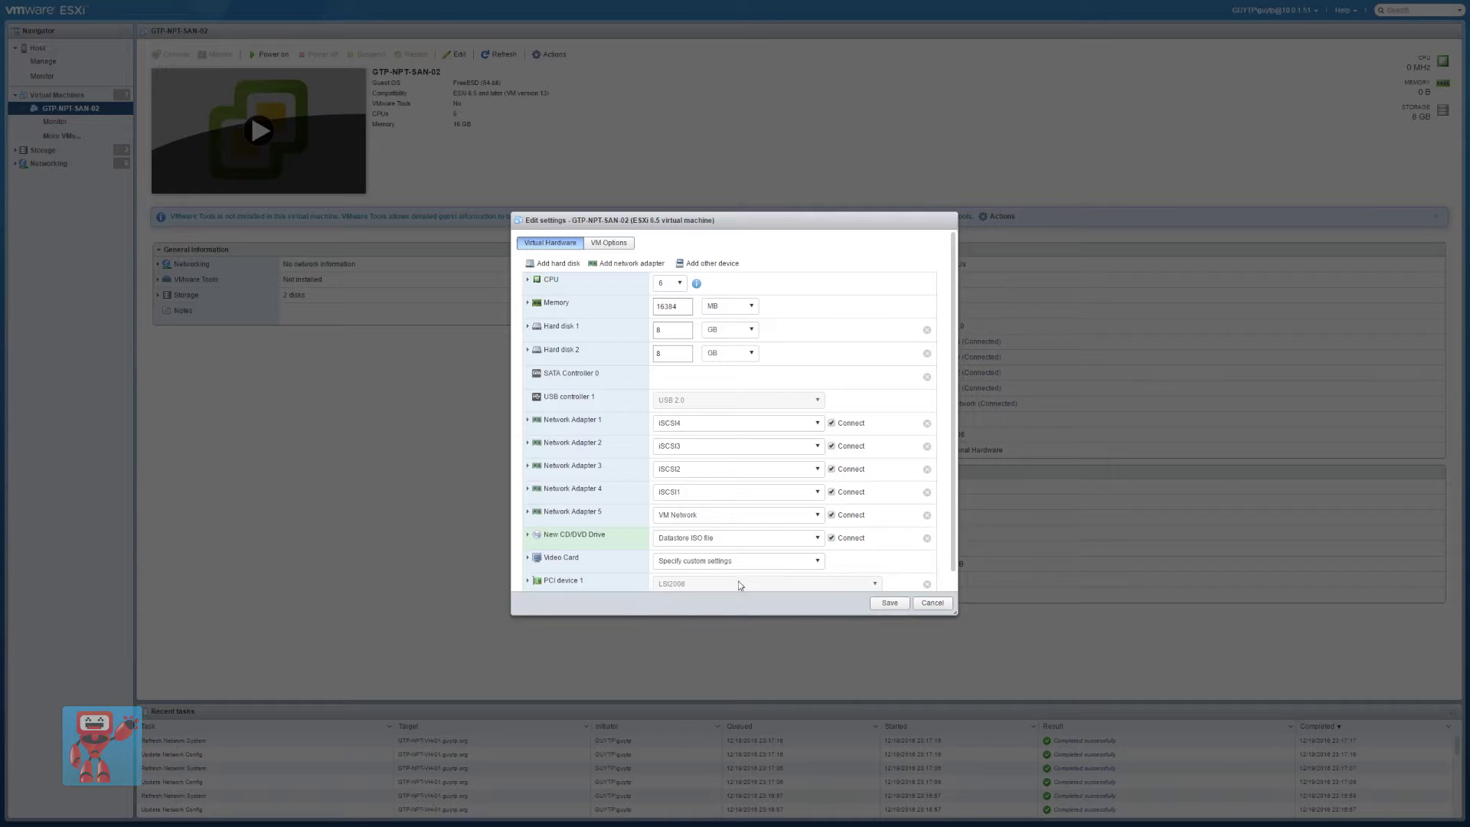
{"action": "left_click", "coordinate": [528, 536]}
{"action": "scroll", "coordinate": [568, 550], "scroll_direction": "down", "scroll_amount": 1}
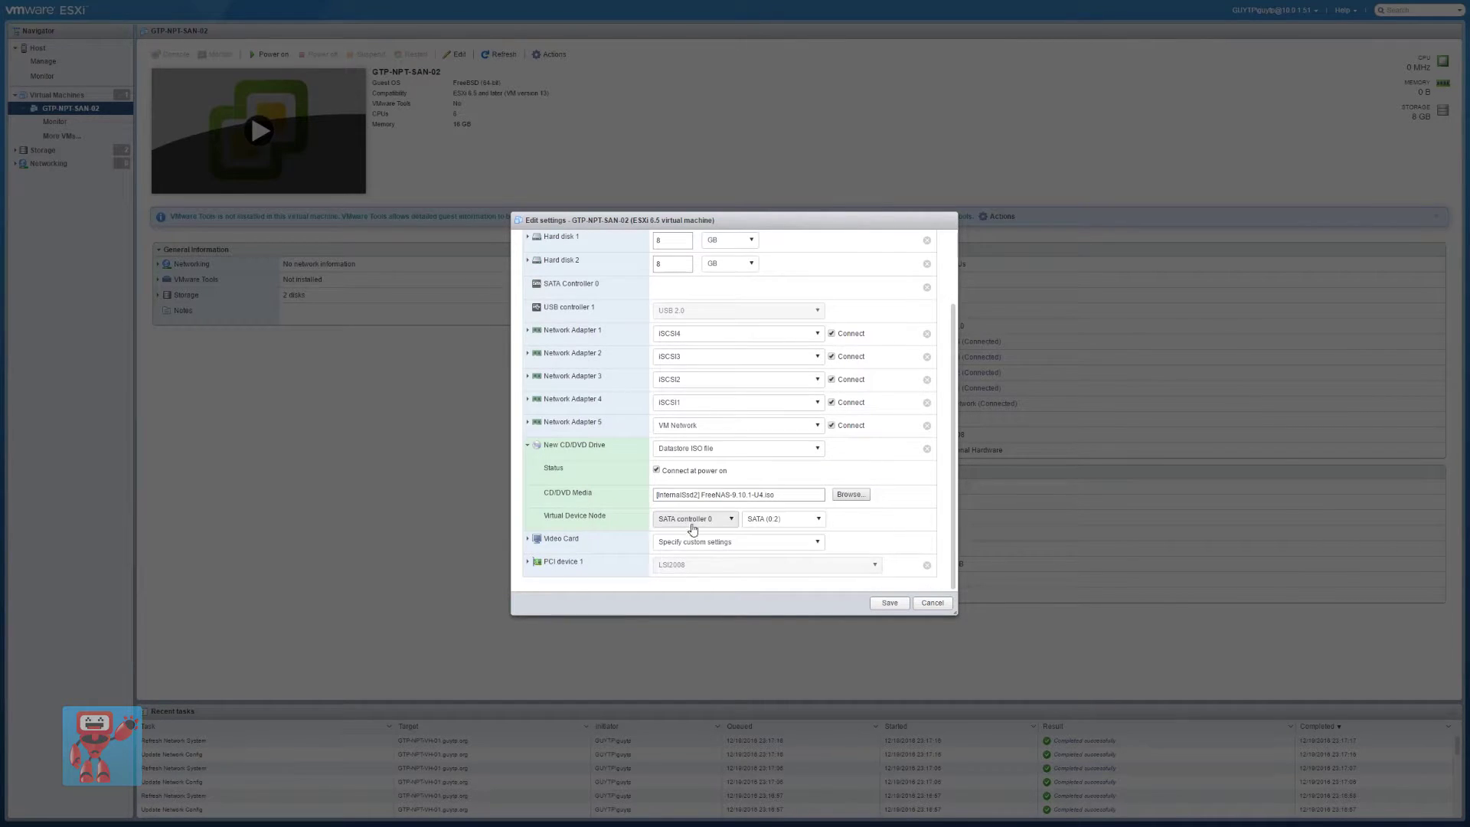
{"action": "left_click", "coordinate": [889, 602]}
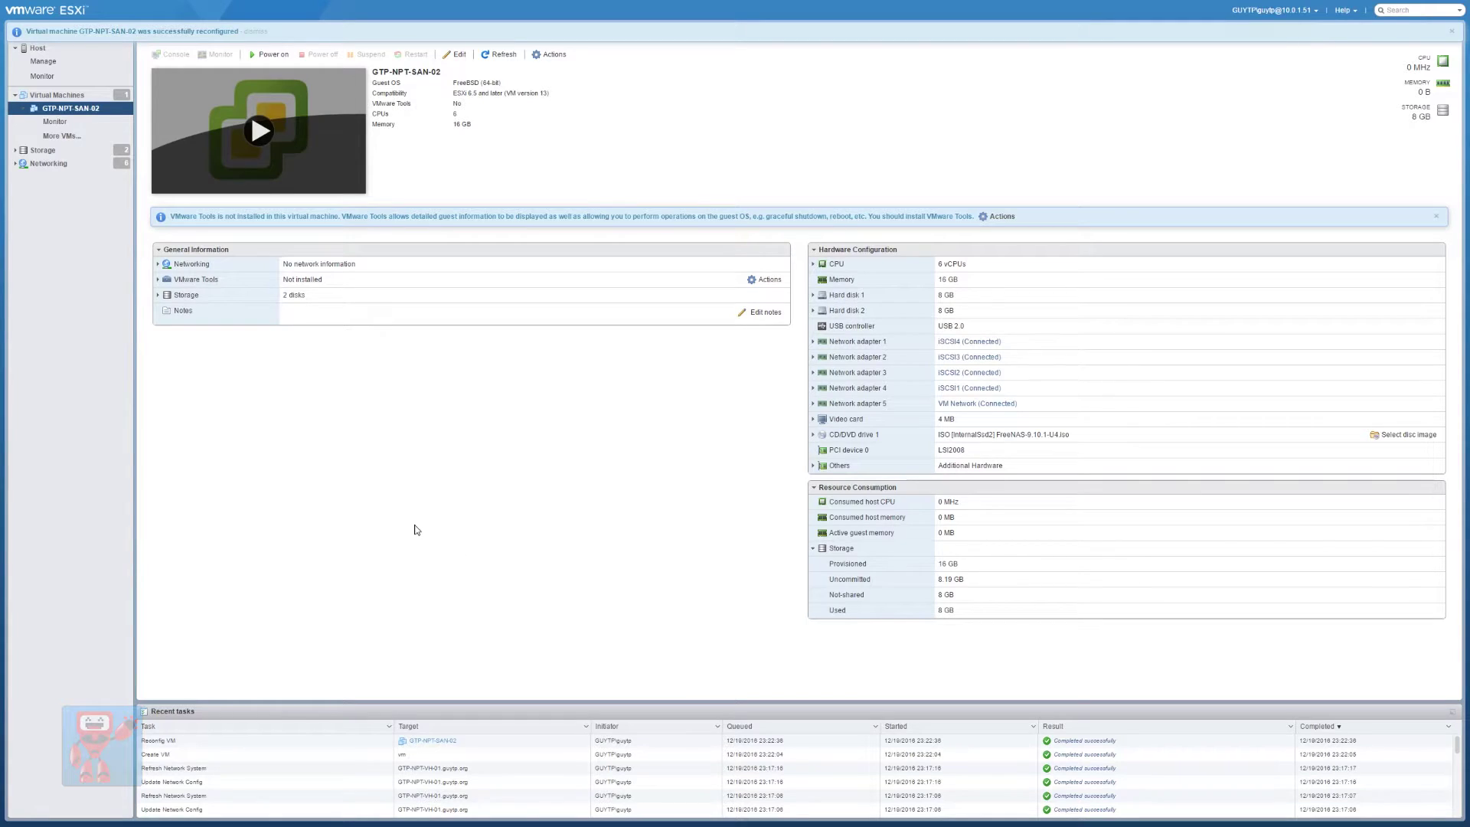
Power on the VM, start the FreeNAS install and mark ada0 and ada1 as targets
{"action": "left_click", "coordinate": [262, 132]}
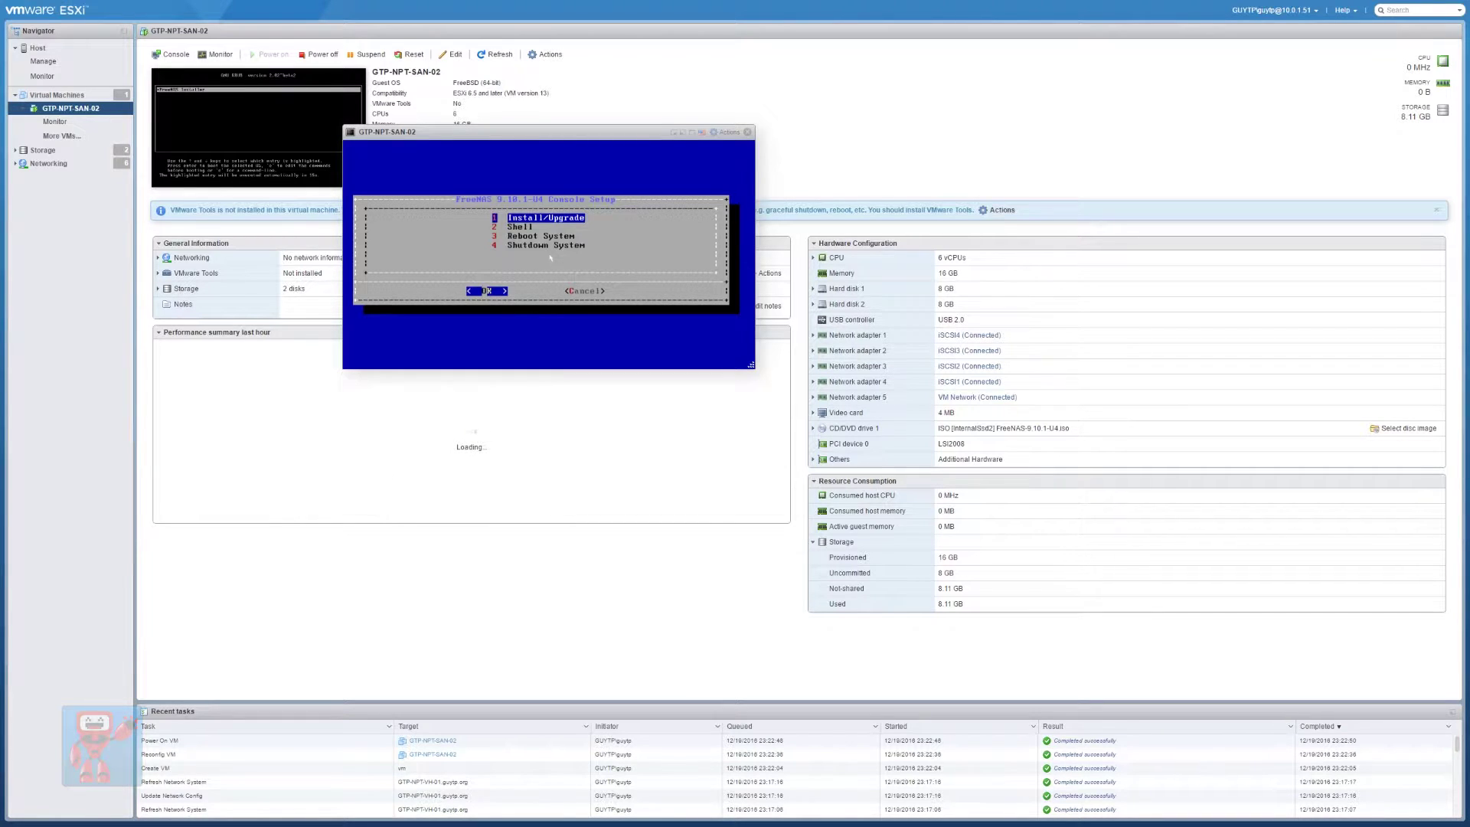
{"action": "key", "text": "Return"}
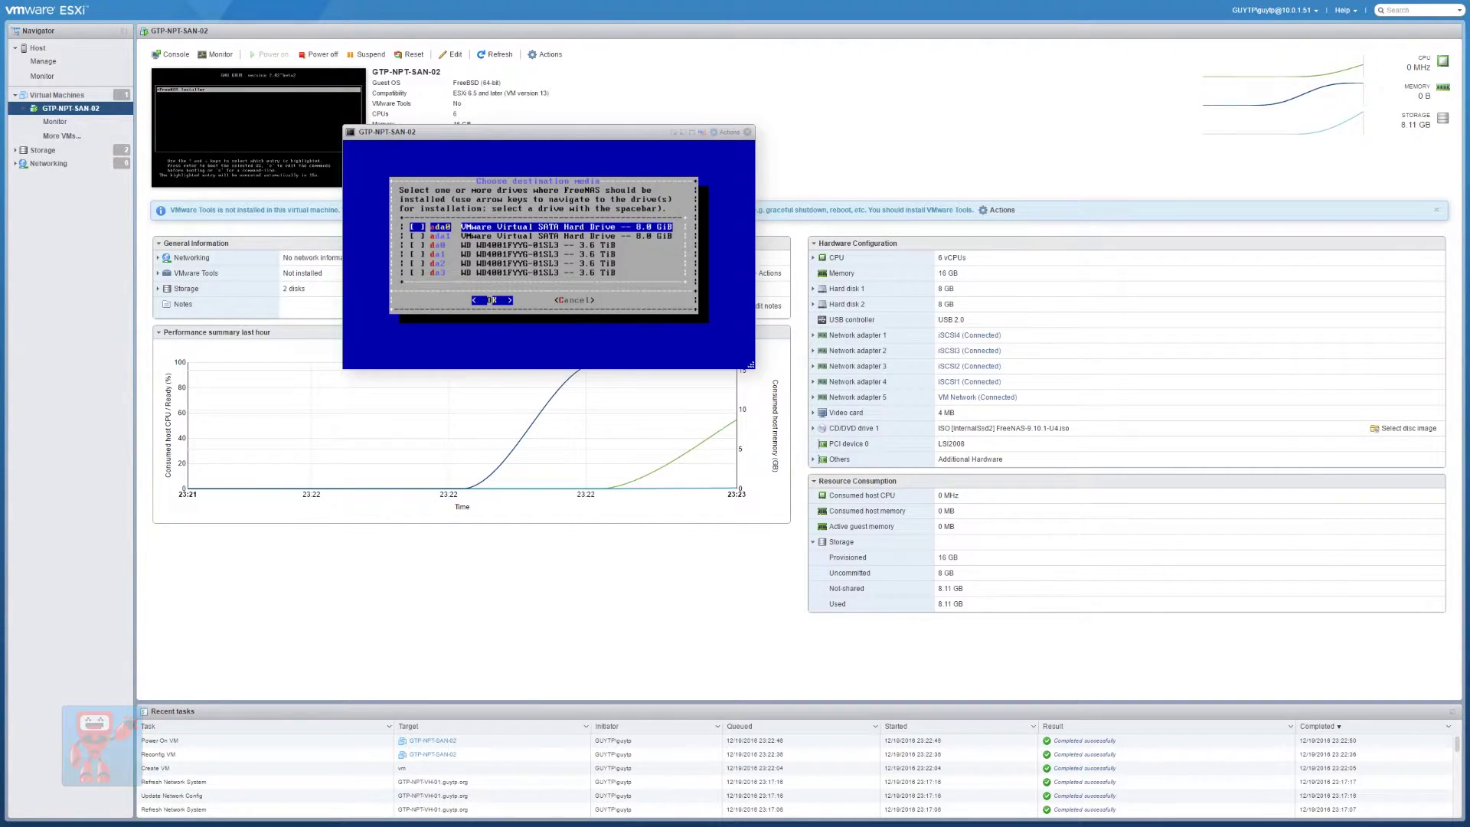
{"action": "key", "text": "Down"}
{"action": "key", "text": "Down"}
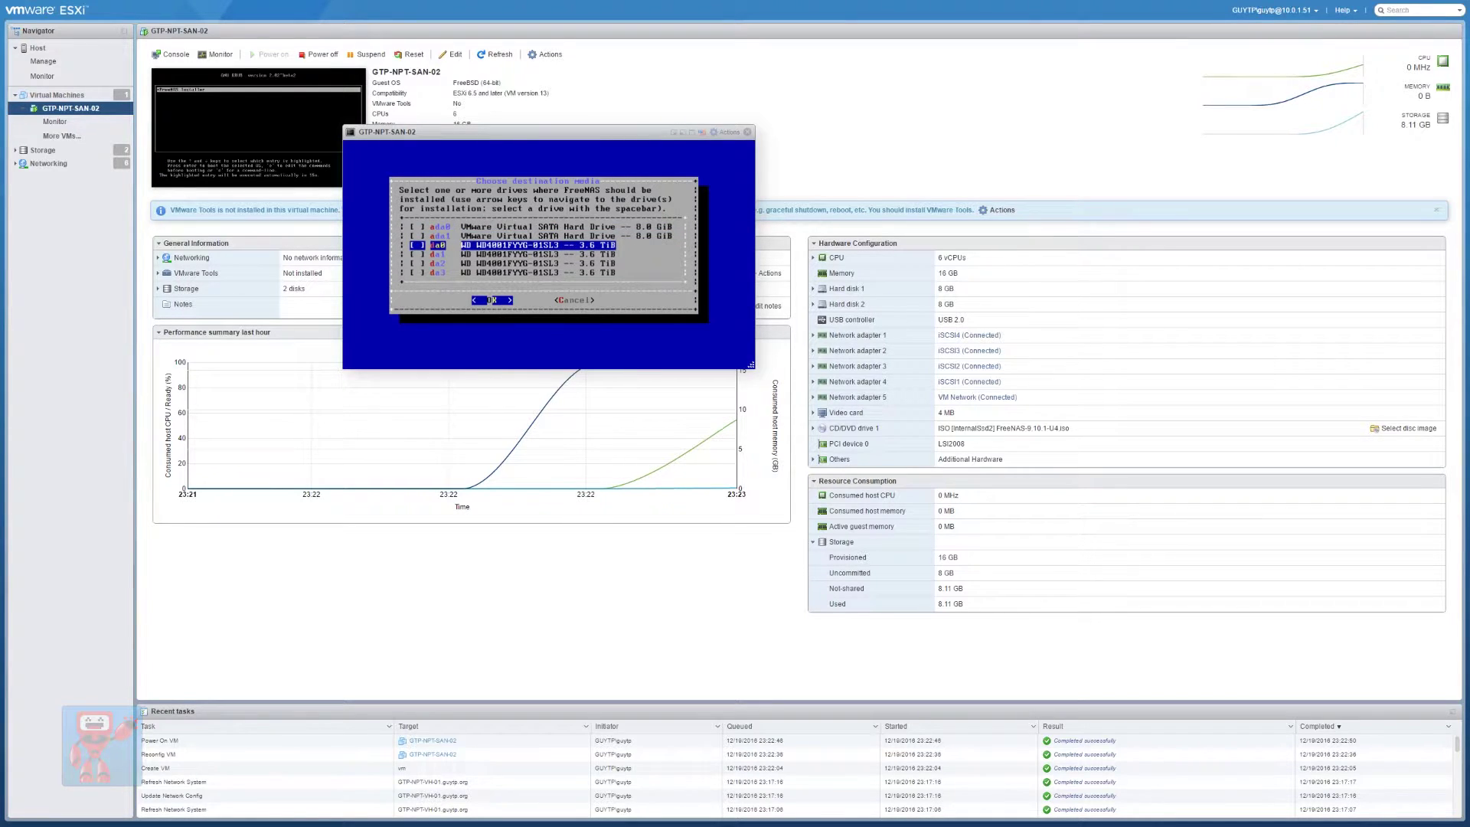
{"action": "key", "text": "Down"}
{"action": "key", "text": "Down"}
{"action": "key", "text": "Down"}
{"action": "key", "text": "Up"}
{"action": "key", "text": "Up"}
{"action": "key", "text": "Up"}
{"action": "key", "text": "Down"}
{"action": "key", "text": "Down"}
{"action": "key", "text": "Down"}
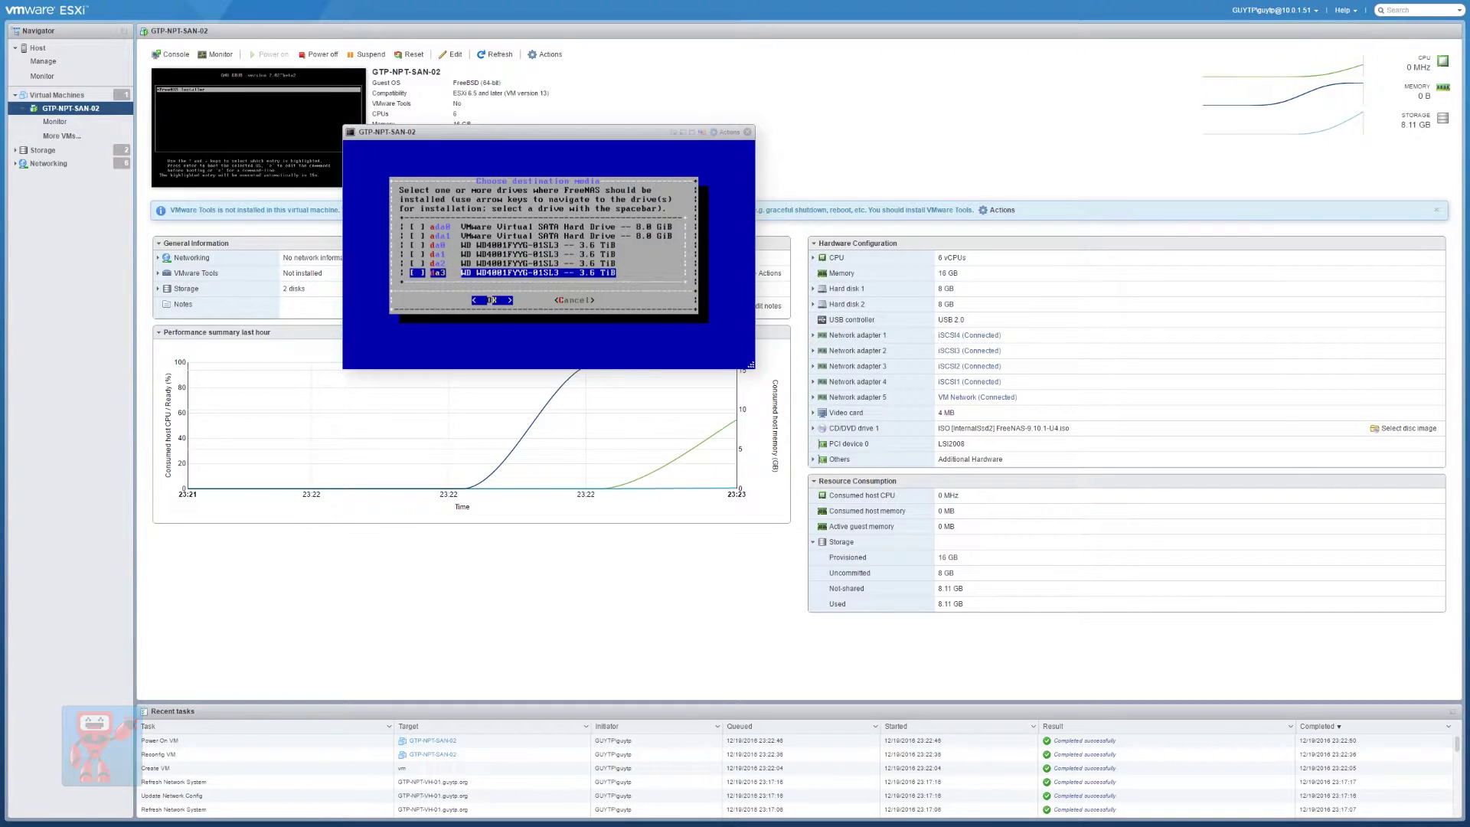
{"action": "key", "text": "Up"}
{"action": "key", "text": "Up"}
{"action": "key", "text": "Up"}
{"action": "key", "text": "Up"}
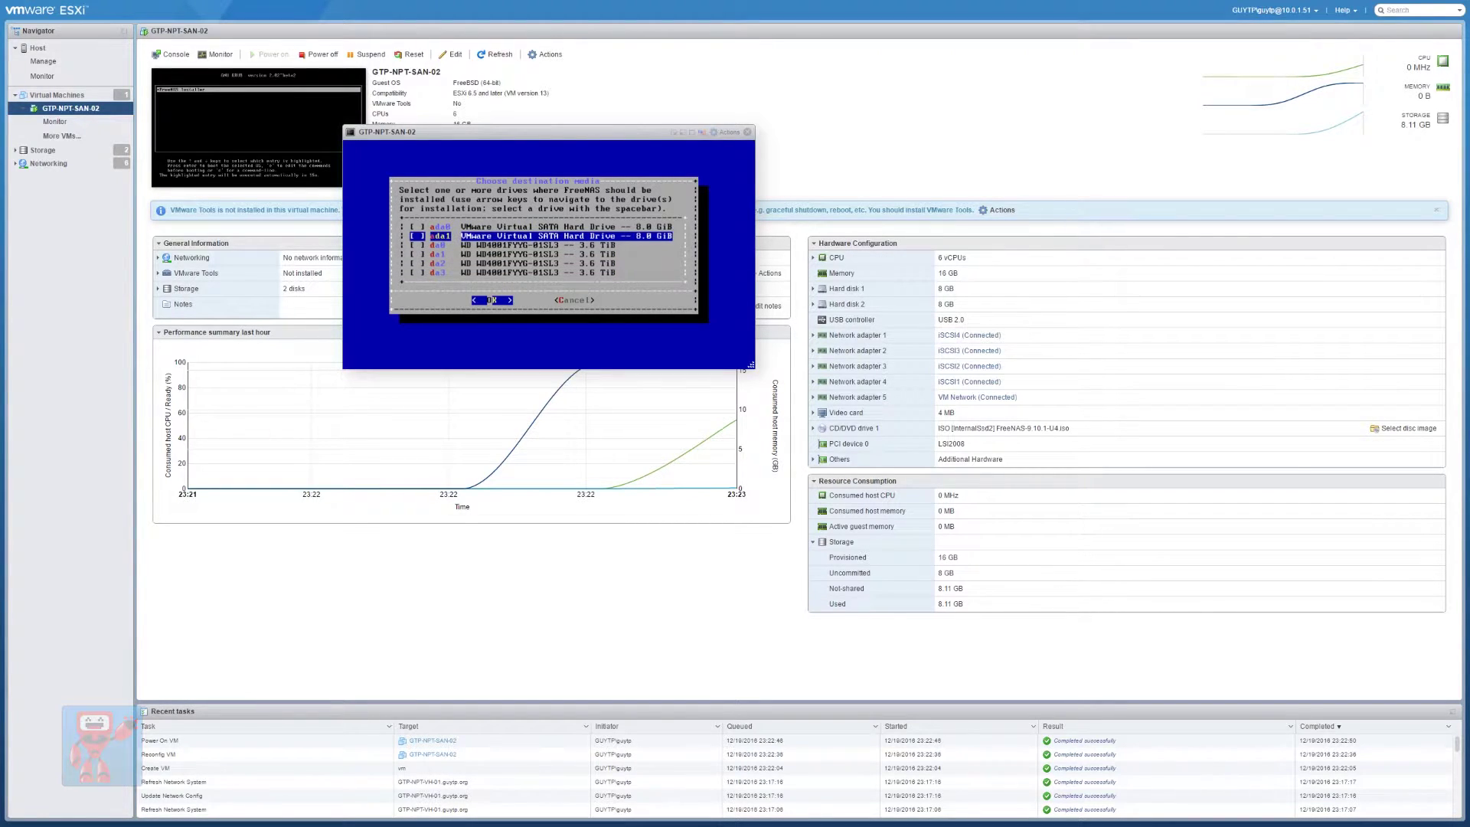
{"action": "key", "text": "Up"}
{"action": "key", "text": "space"}
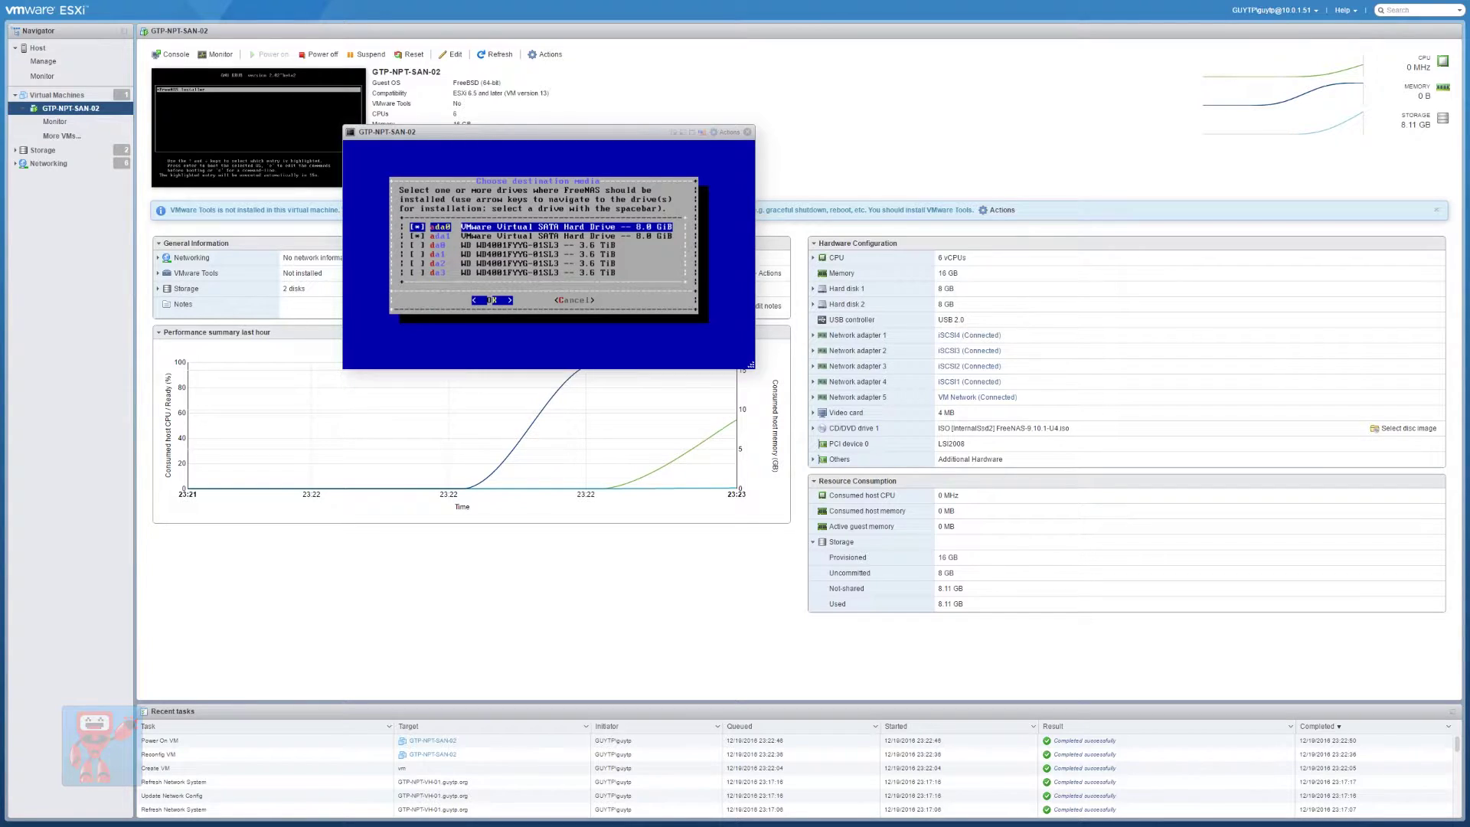
Confirm the target drives, agree to proceed and confirm the root password to install
{"action": "key", "text": "Return"}
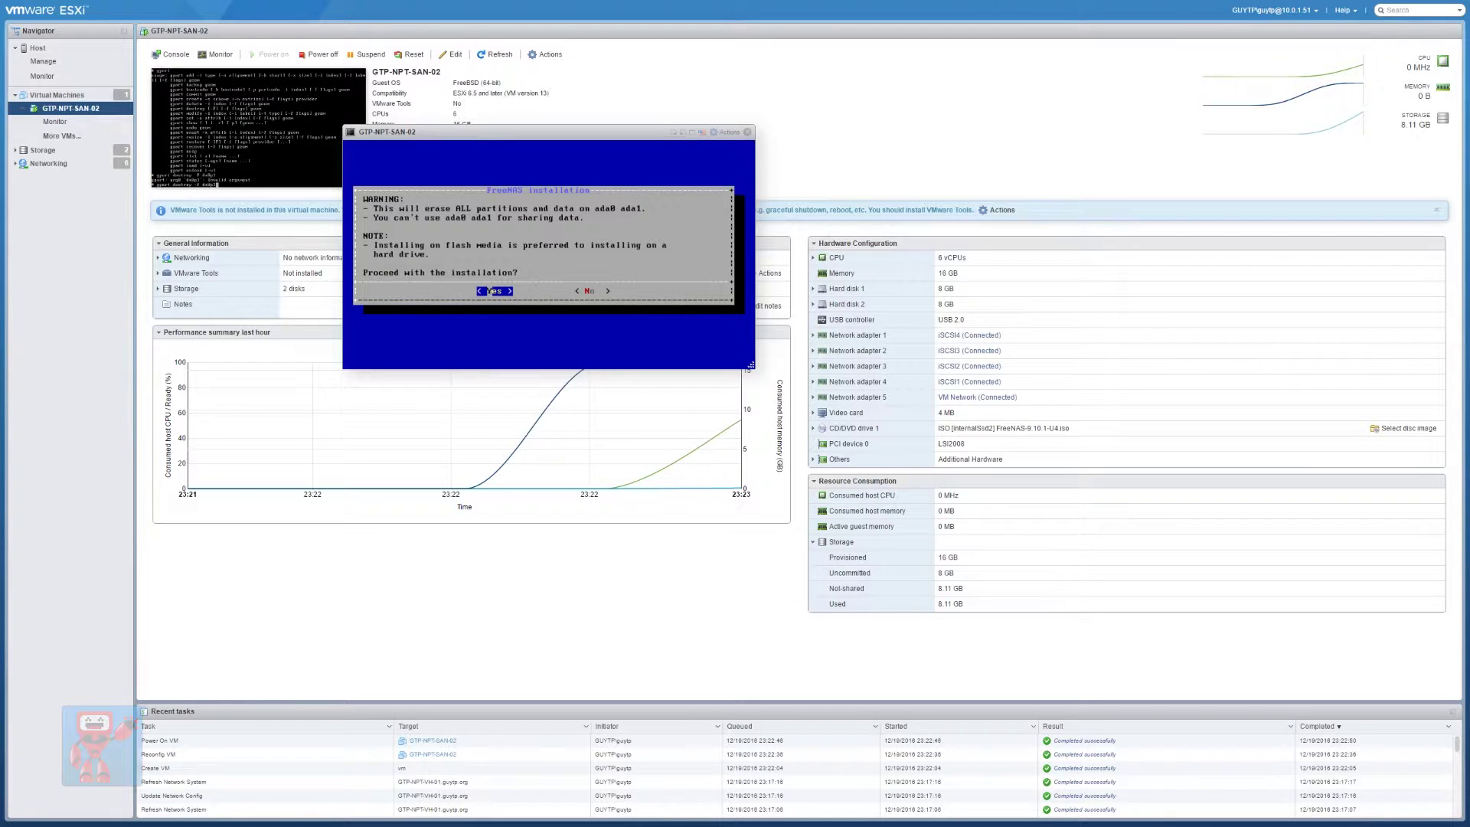
{"action": "key", "text": "Return"}
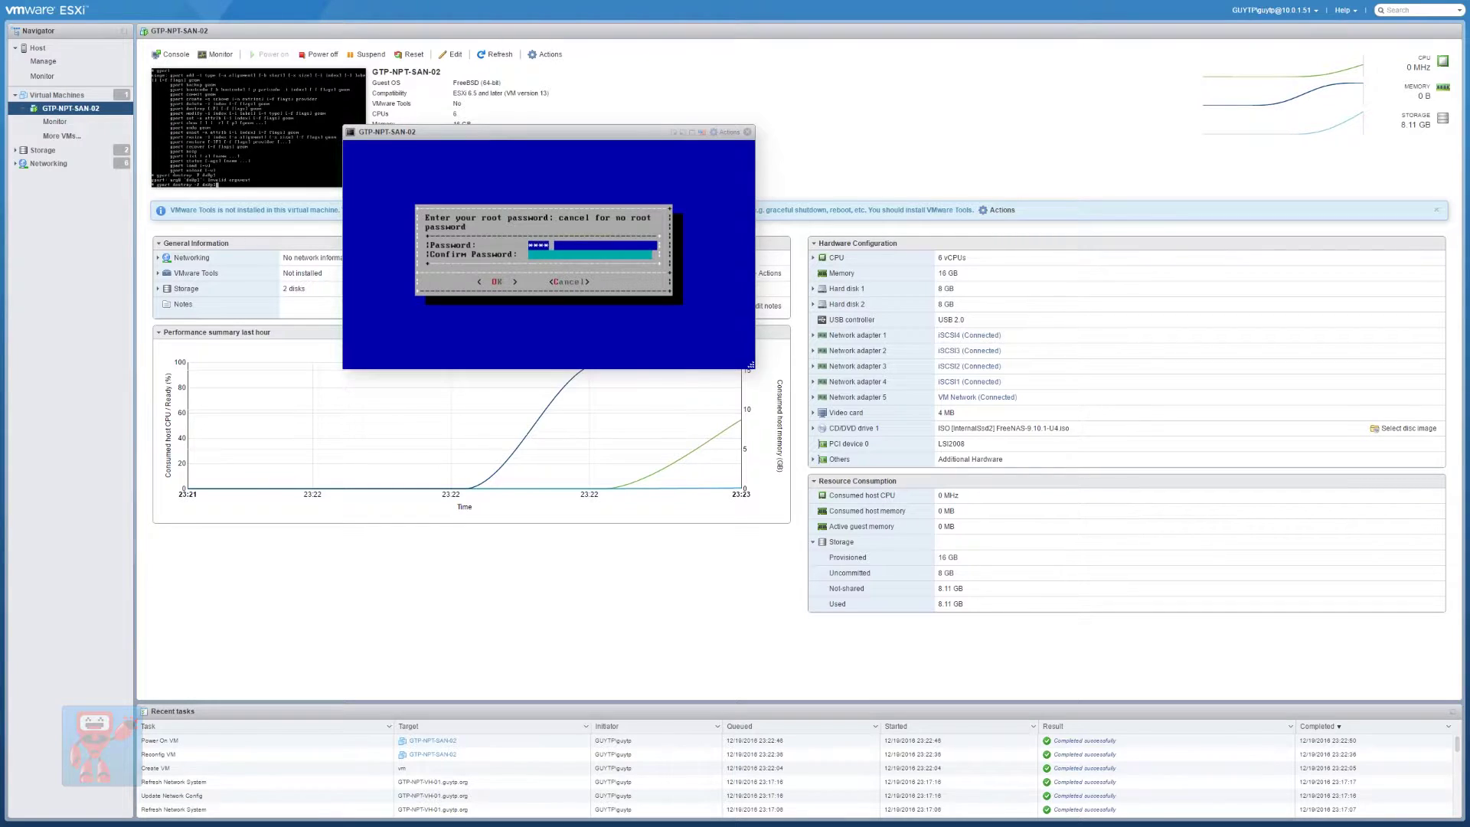
{"action": "key", "text": "Return"}
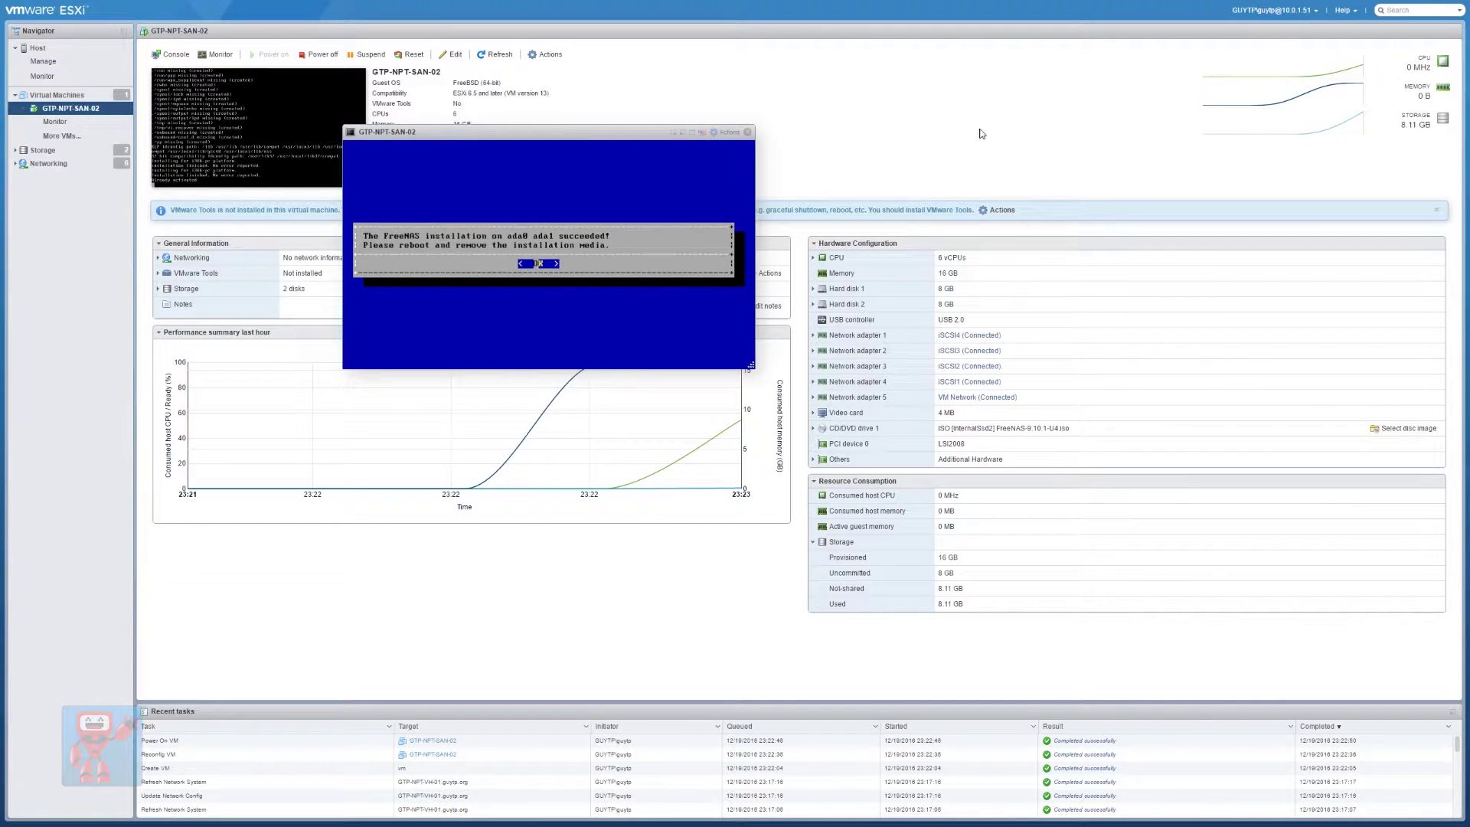
Power off the VM, disconnect the installer CD/DVD, save and reboot into the FreeNAS console
{"action": "left_click", "coordinate": [726, 133]}
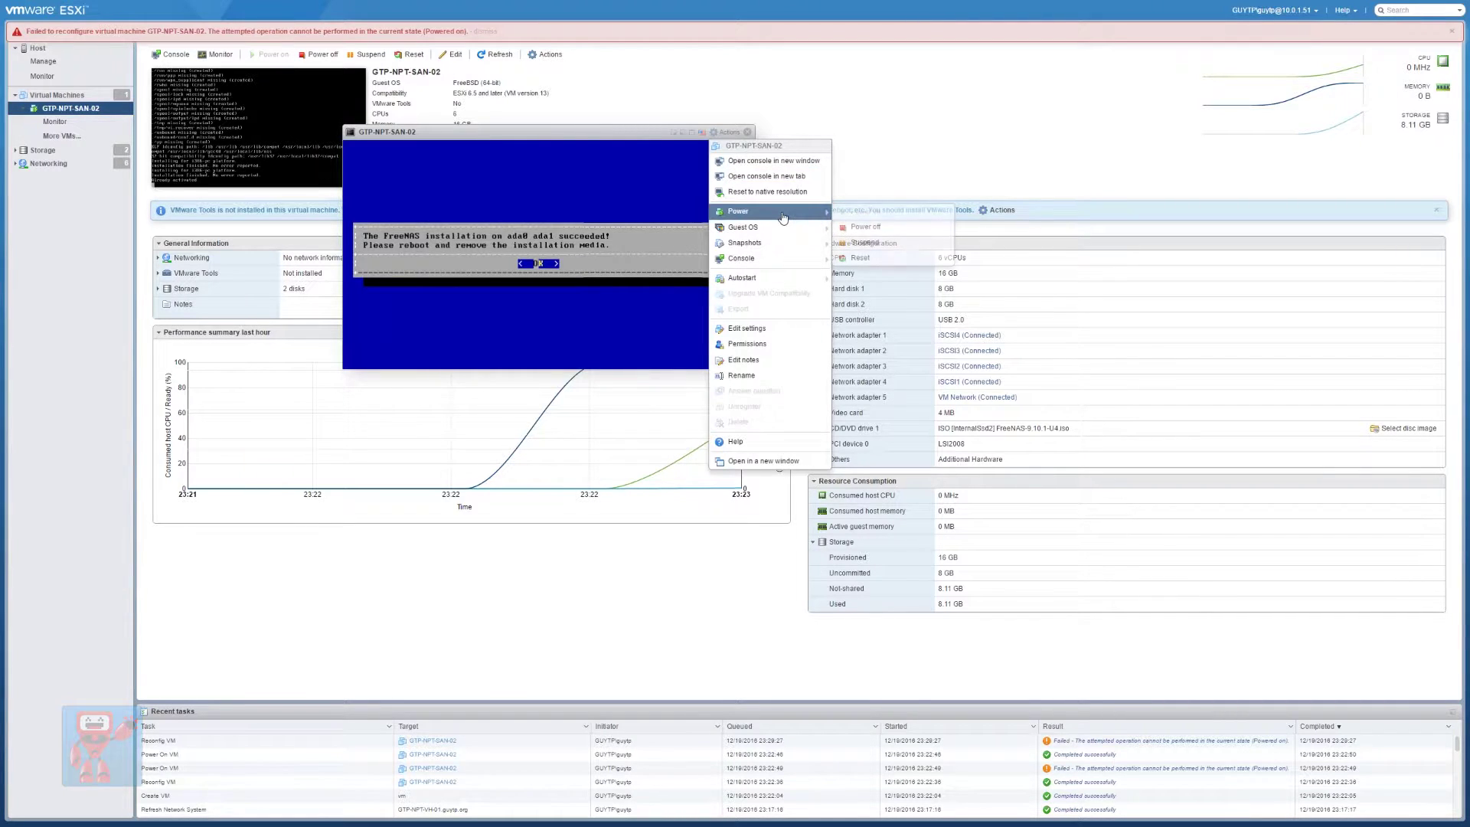
{"action": "mouse_move", "coordinate": [797, 211]}
{"action": "left_click", "coordinate": [872, 229]}
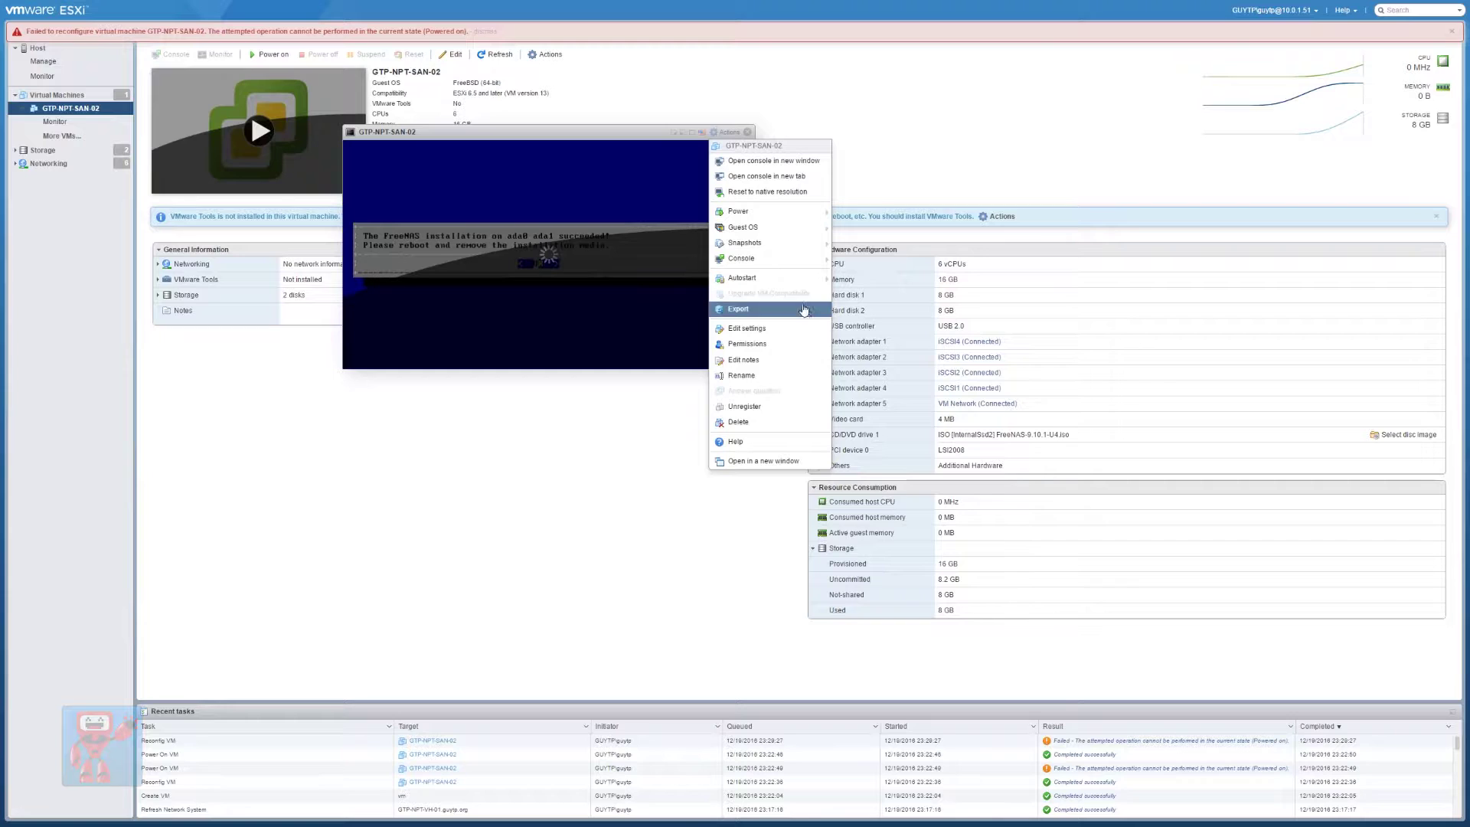
{"action": "left_click", "coordinate": [796, 330]}
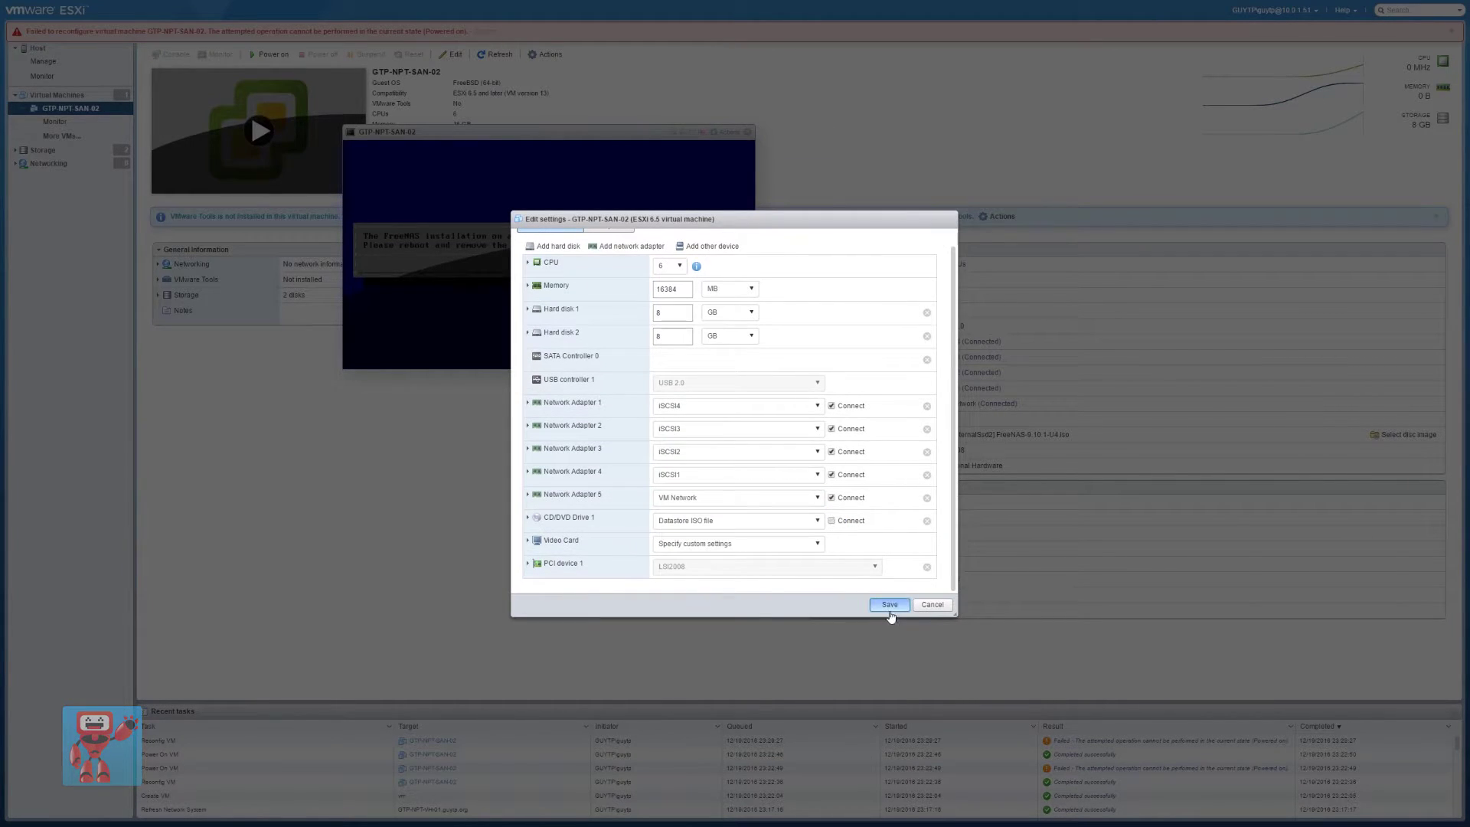
{"action": "left_click", "coordinate": [889, 604]}
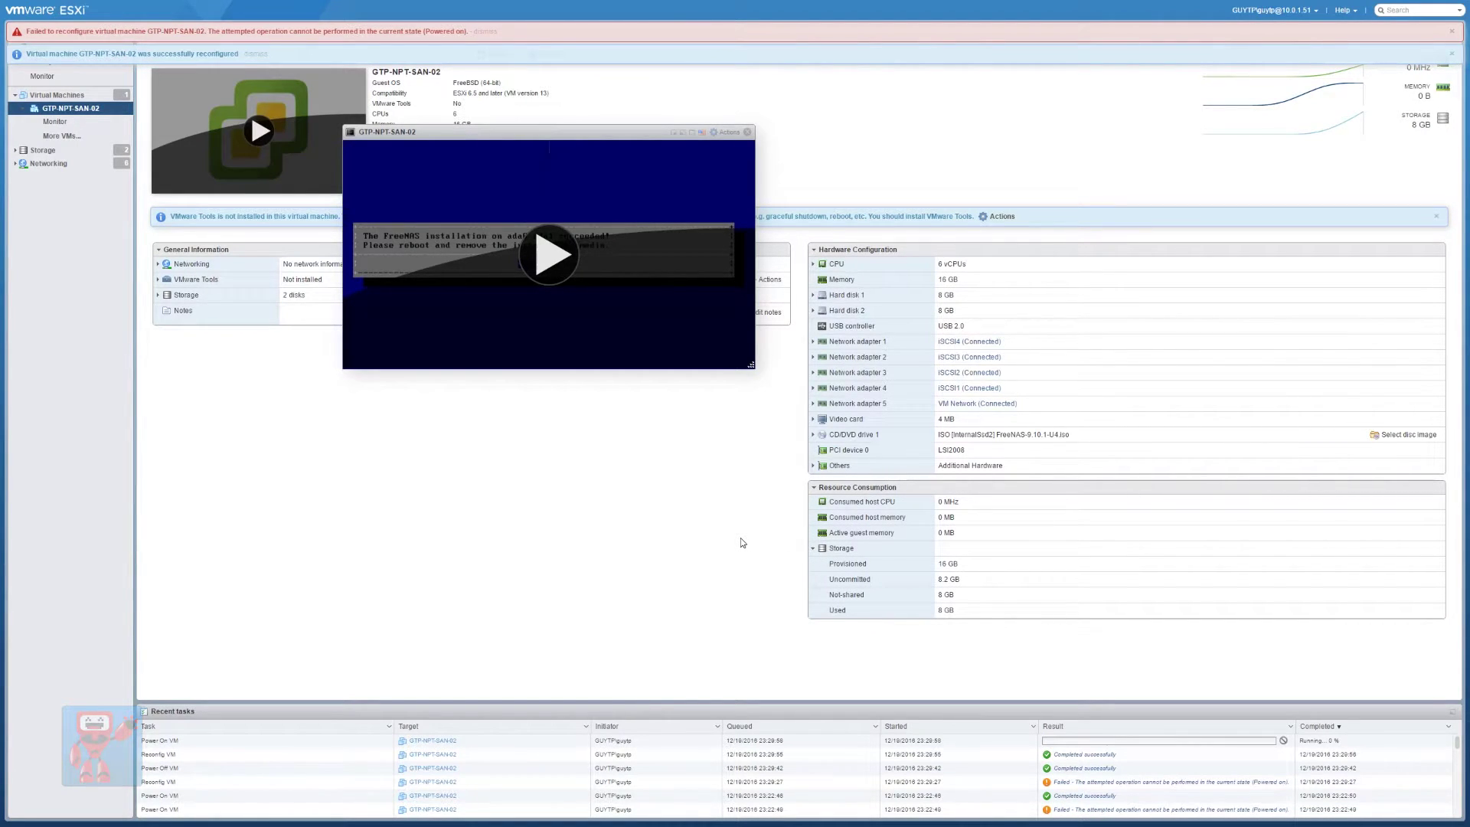
{"action": "left_click_drag", "start_coordinate": [500, 139], "coordinate": [522, 176]}
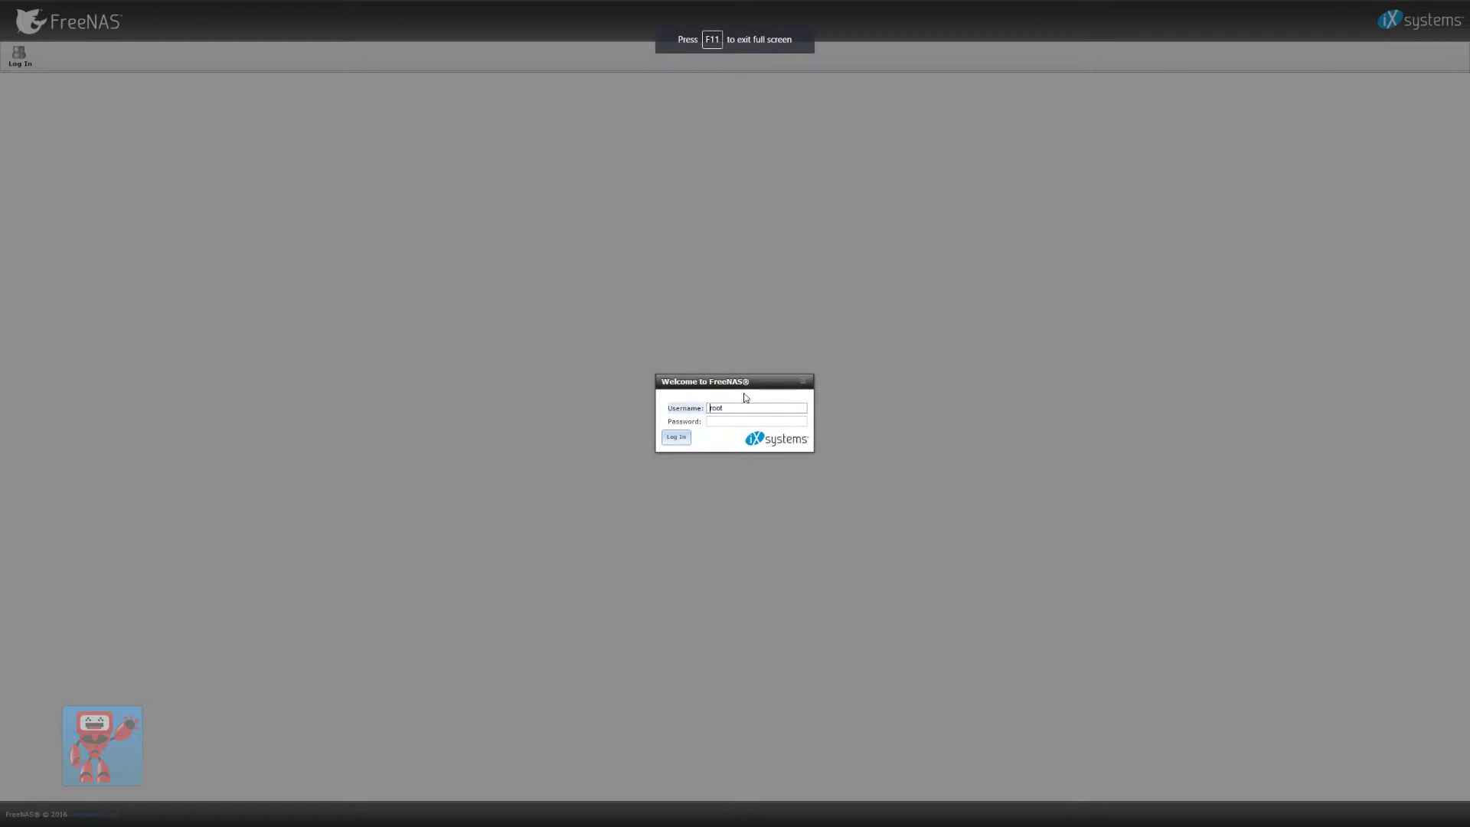
Log in to the web UI as root and decline saving the password
{"action": "left_click", "coordinate": [733, 424]}
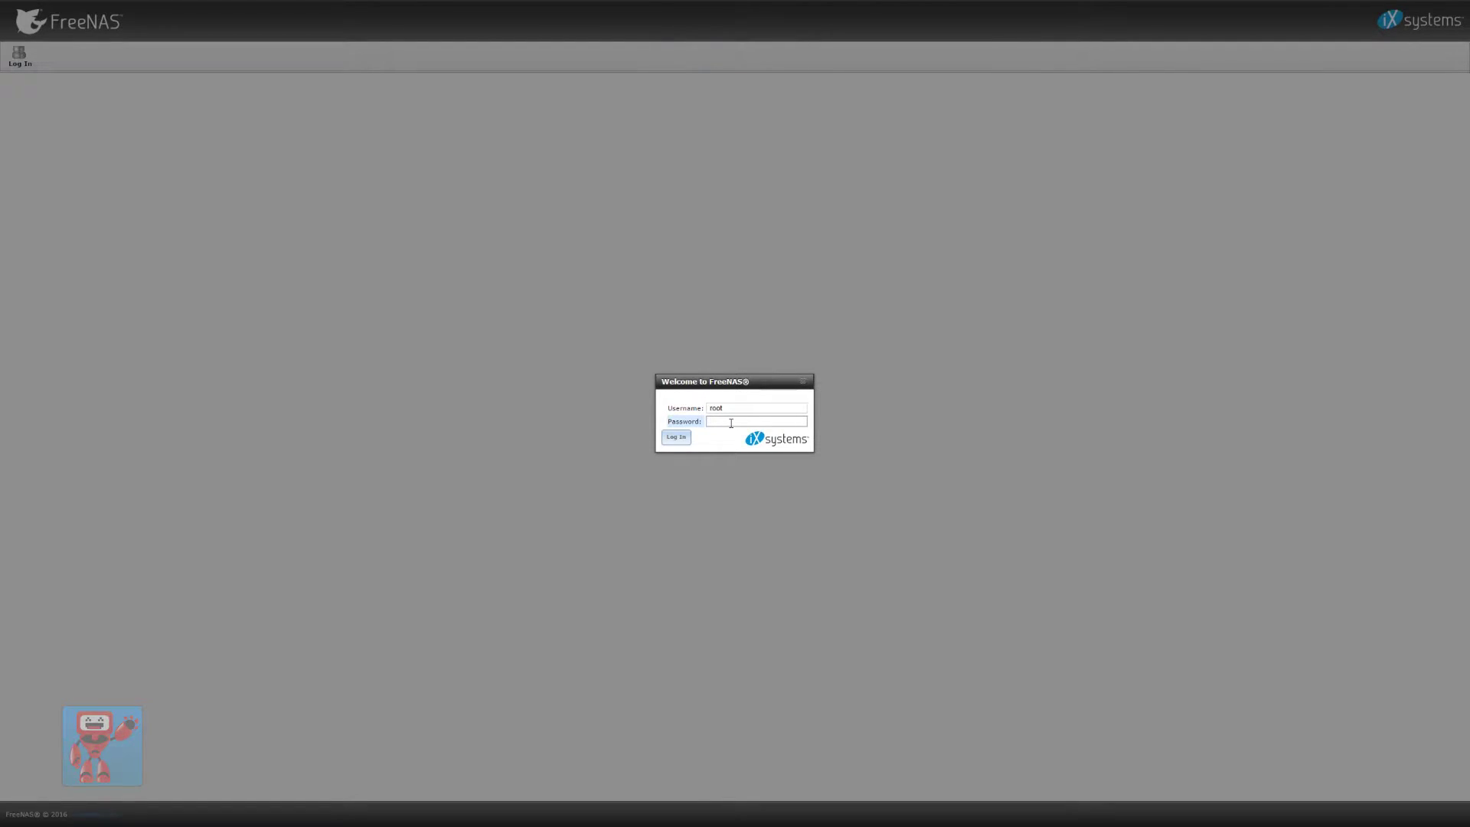
{"action": "key", "text": "Return"}
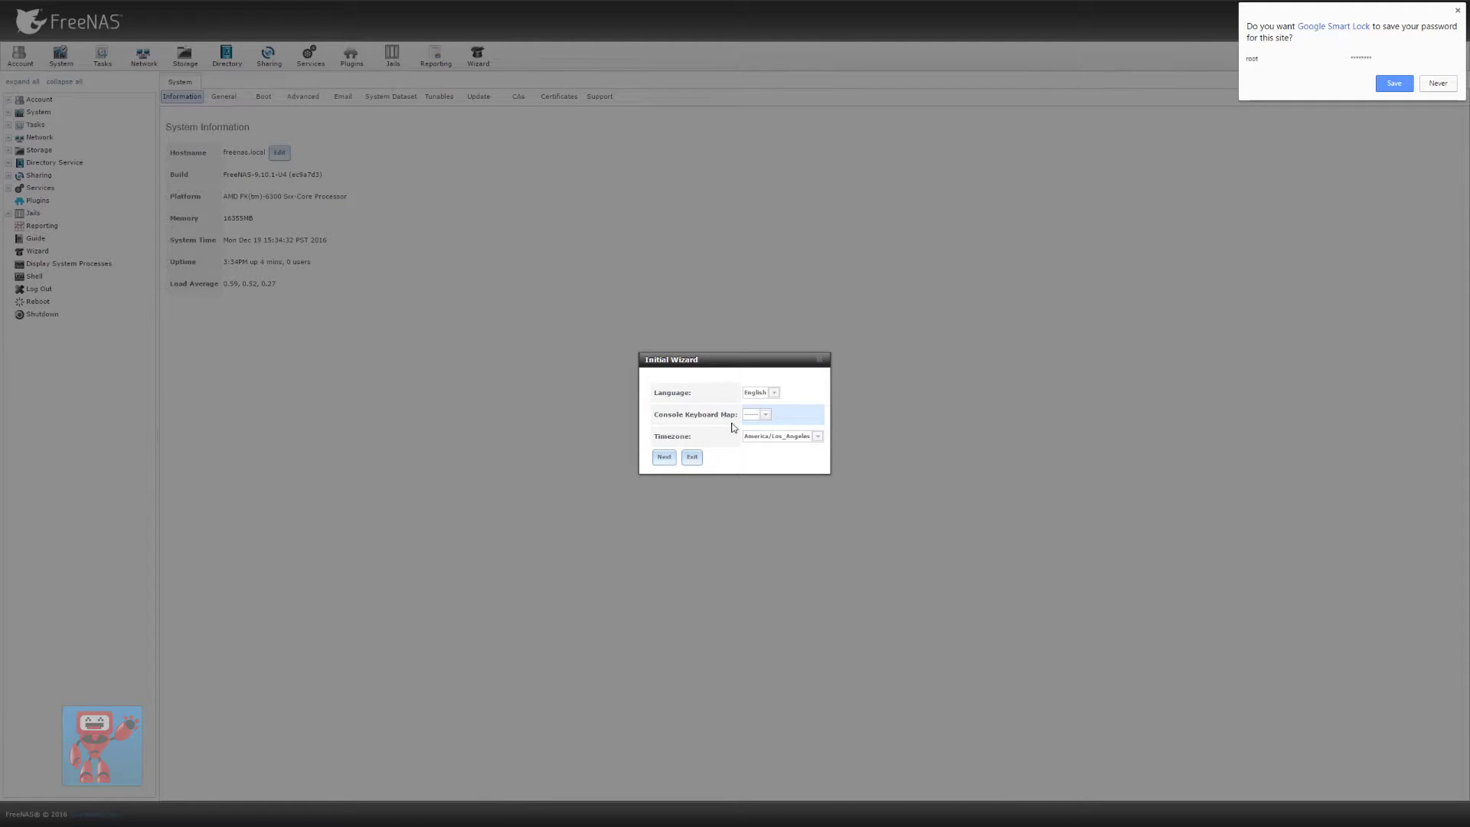
{"action": "left_click", "coordinate": [1457, 10]}
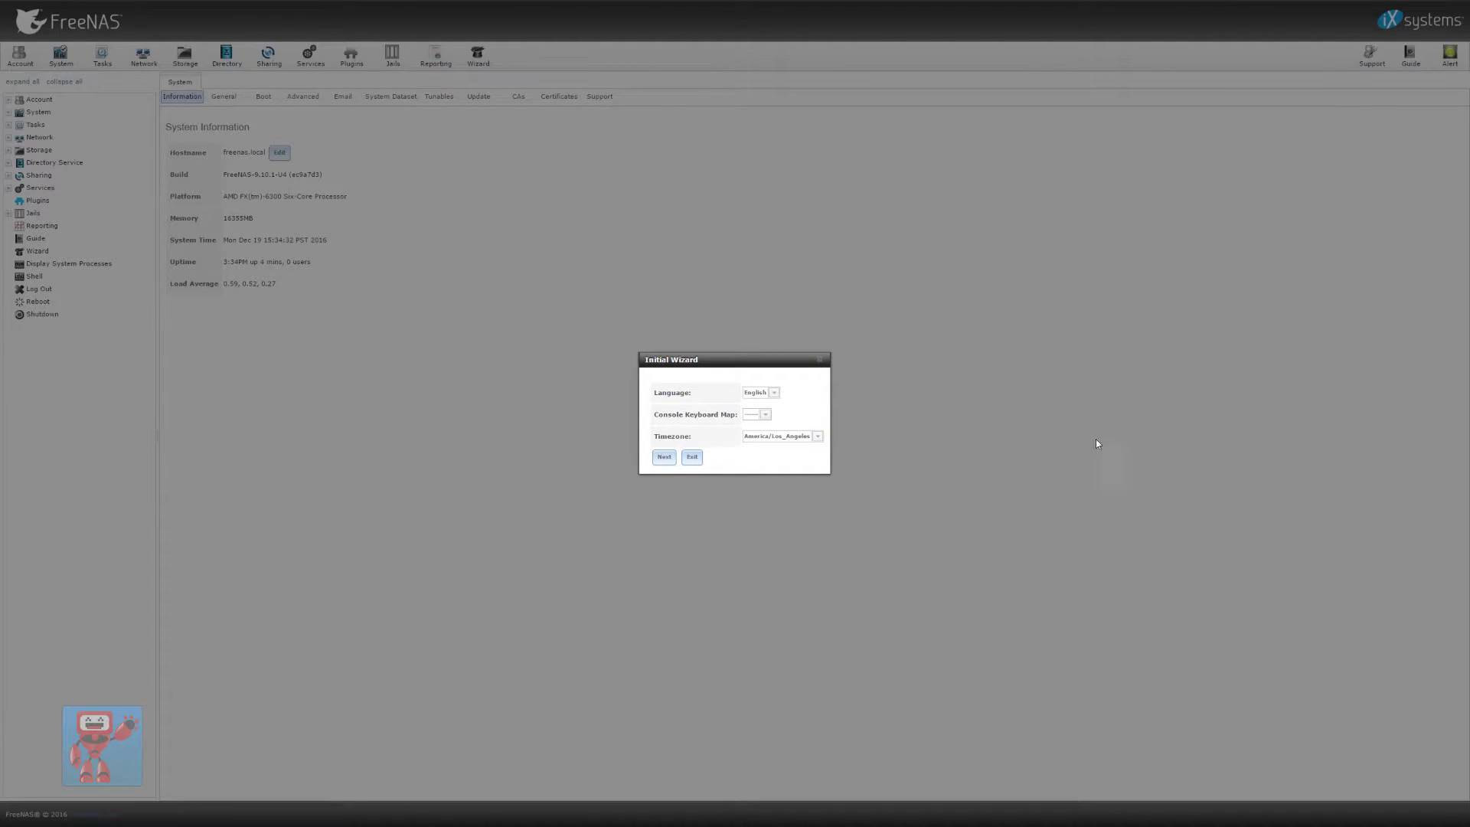
Set the wizard's time zone to Europe/London, then exit the Initial Wizard
{"action": "left_click", "coordinate": [782, 440]}
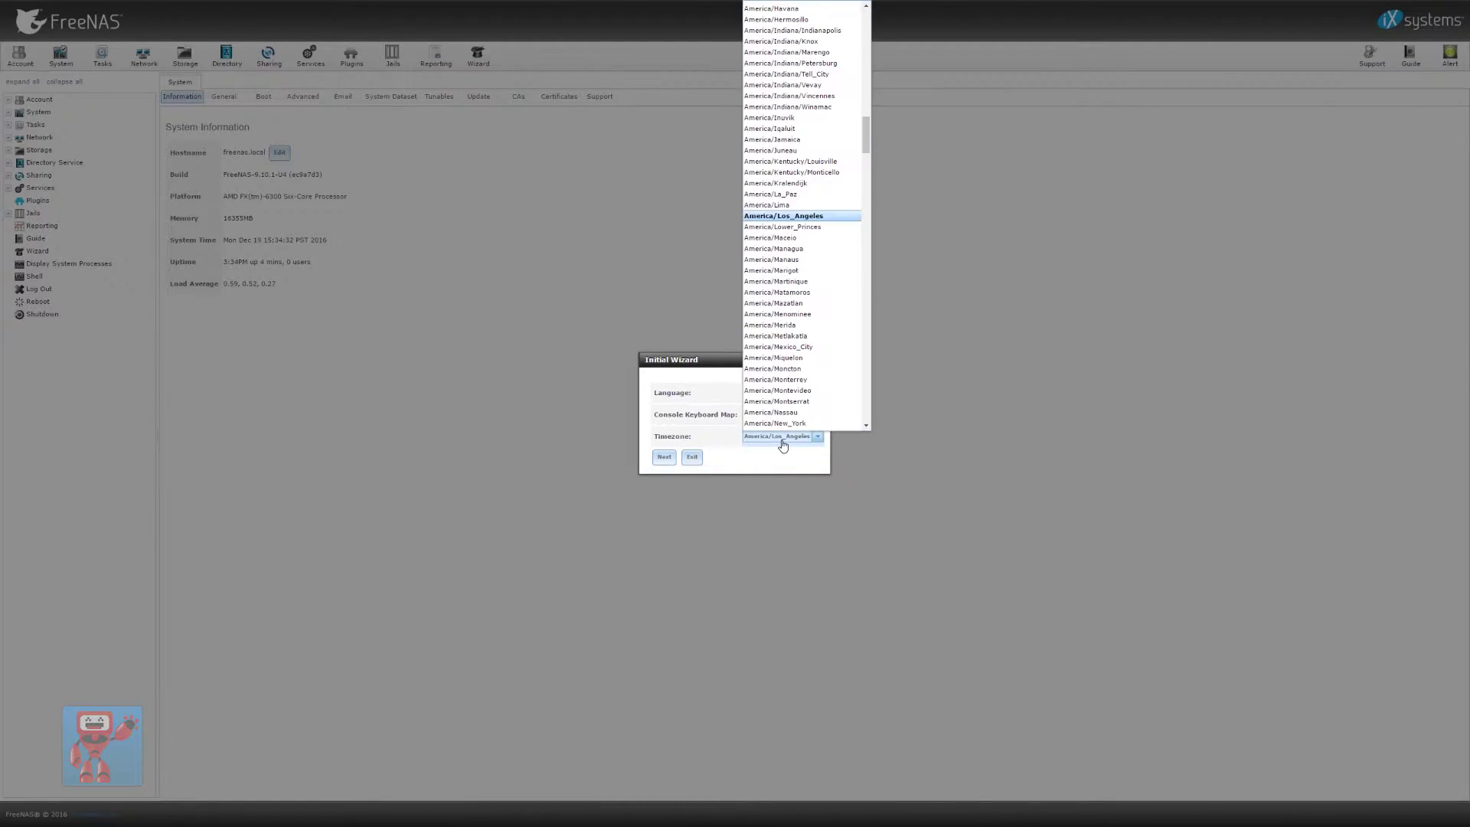
{"action": "left_click_drag", "start_coordinate": [867, 135], "coordinate": [860, 338]}
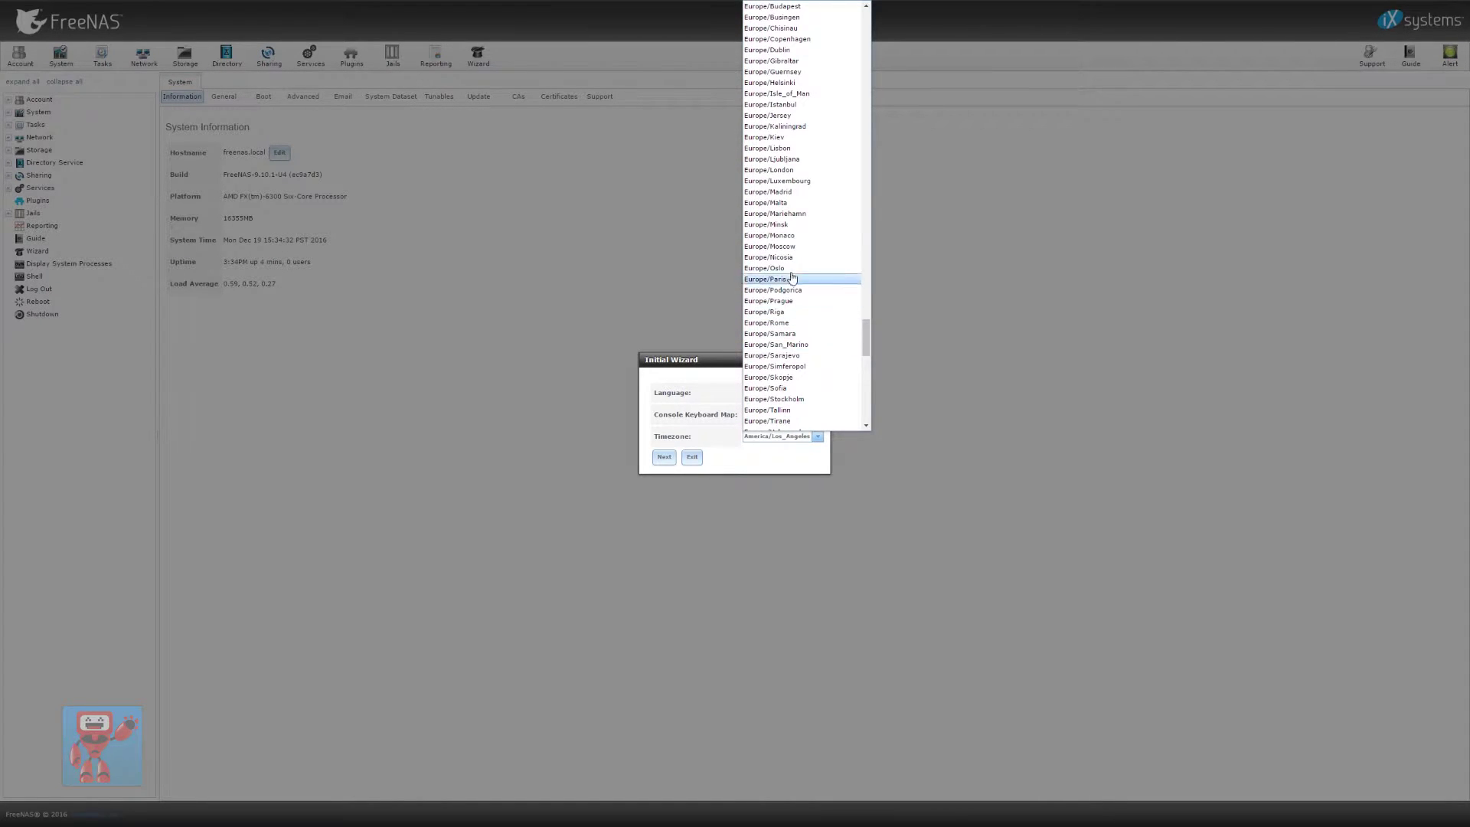
{"action": "left_click", "coordinate": [774, 170]}
{"action": "left_click", "coordinate": [674, 460]}
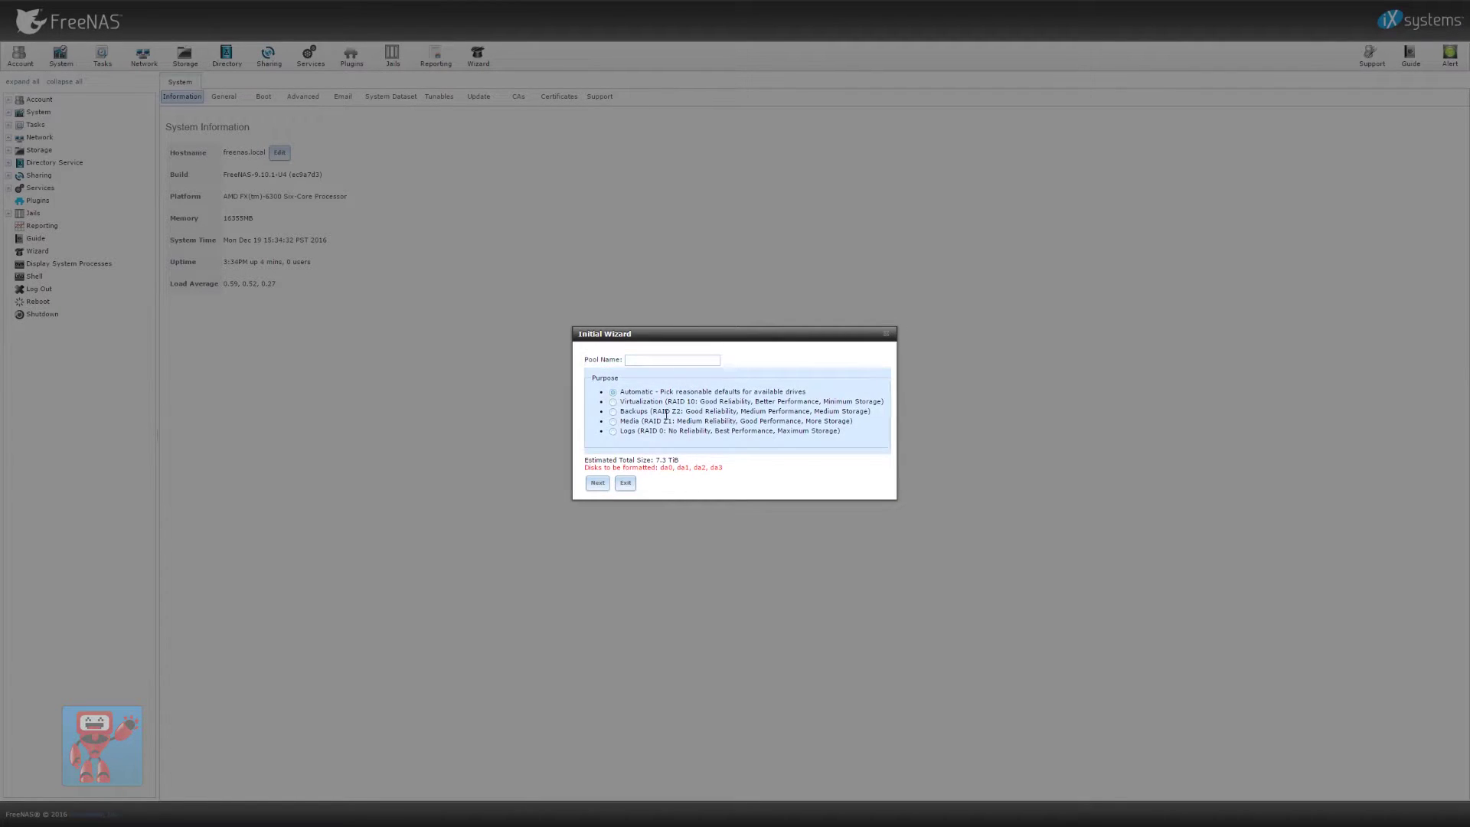
{"action": "left_click", "coordinate": [598, 491]}
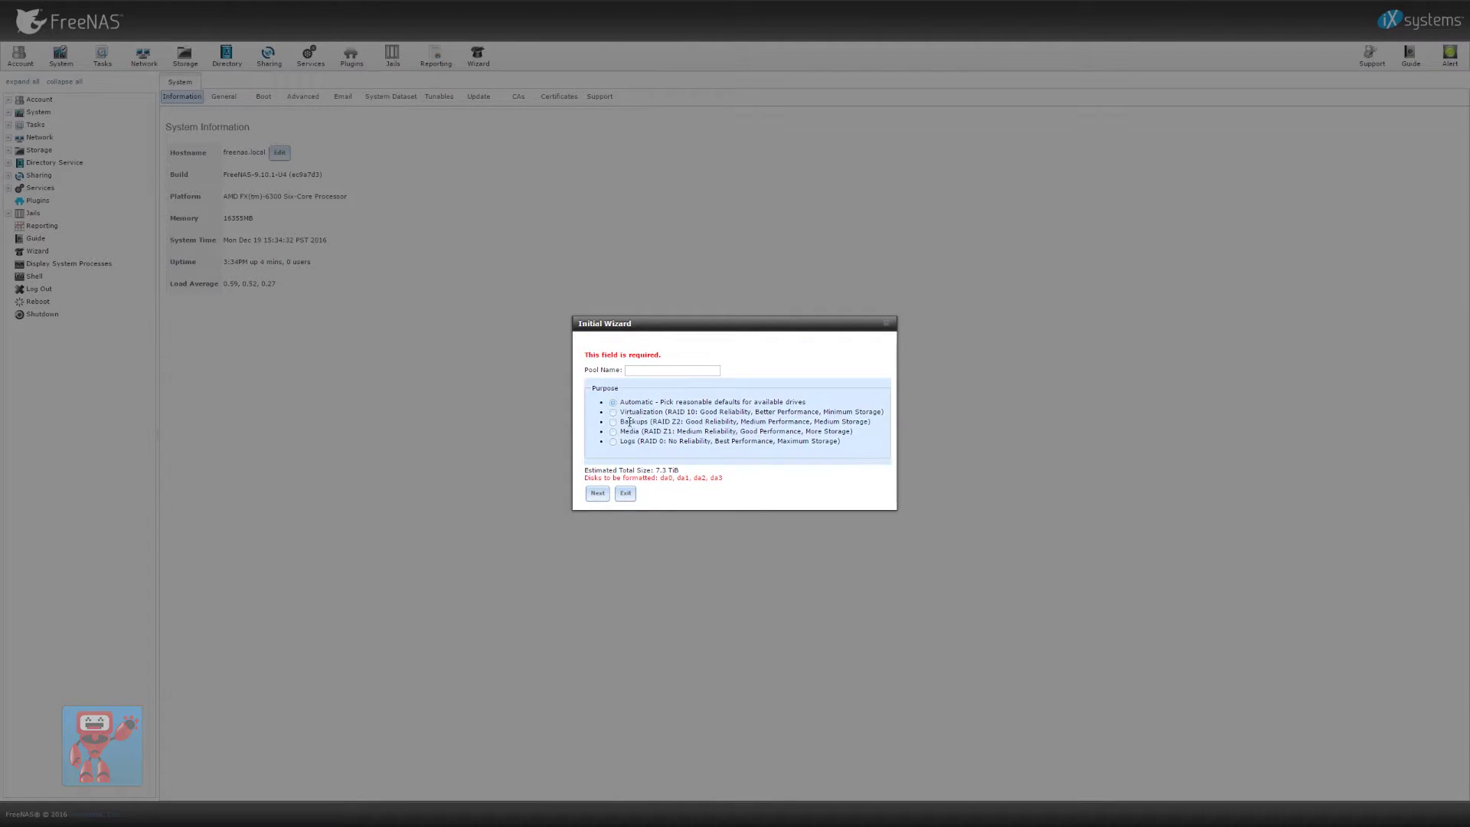
{"action": "left_click", "coordinate": [626, 493]}
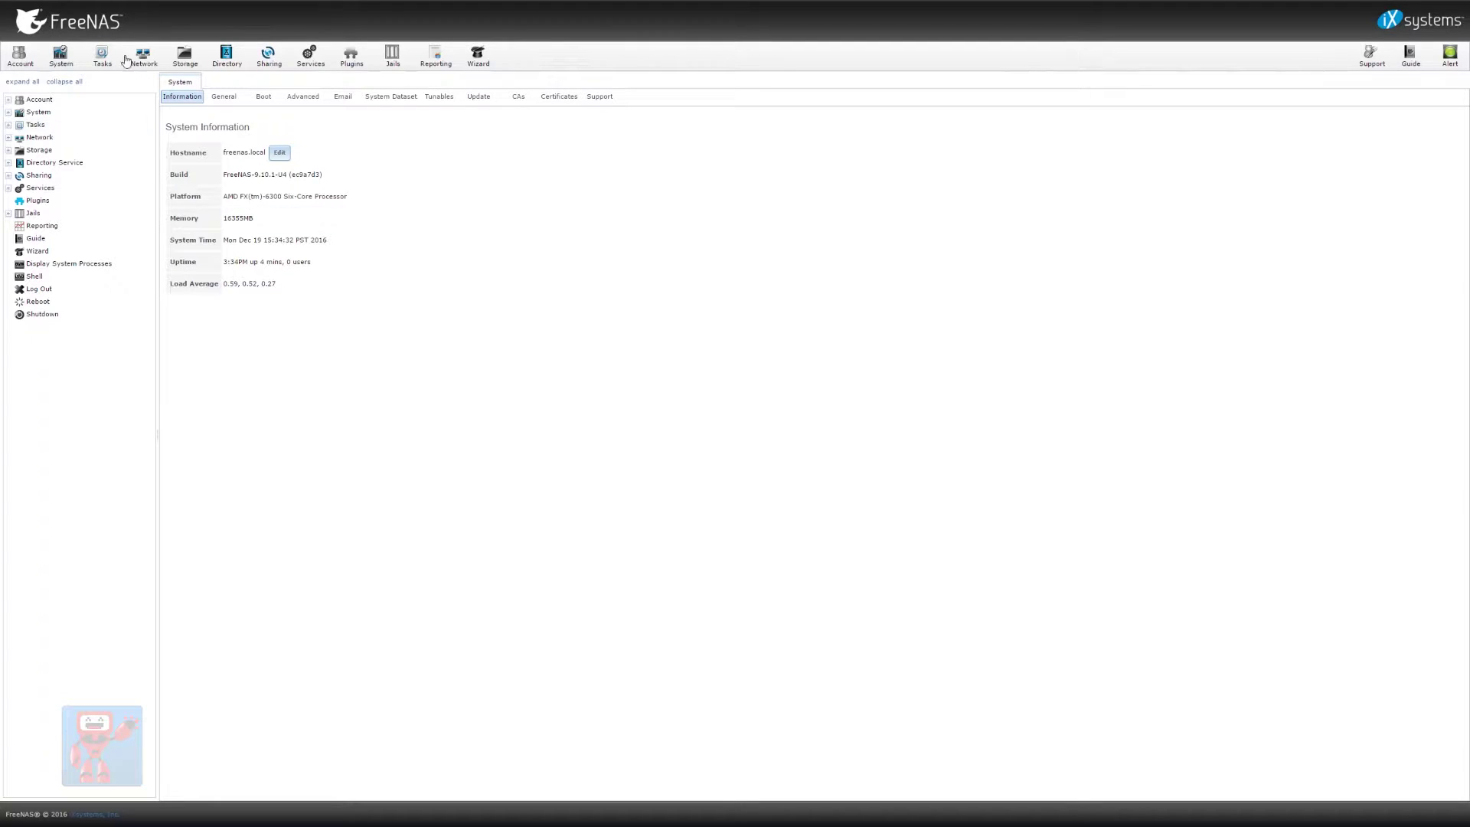
Create a new local user (ID 1001, shell /bin/csh) with a password under Account > Users
{"action": "left_click", "coordinate": [20, 55]}
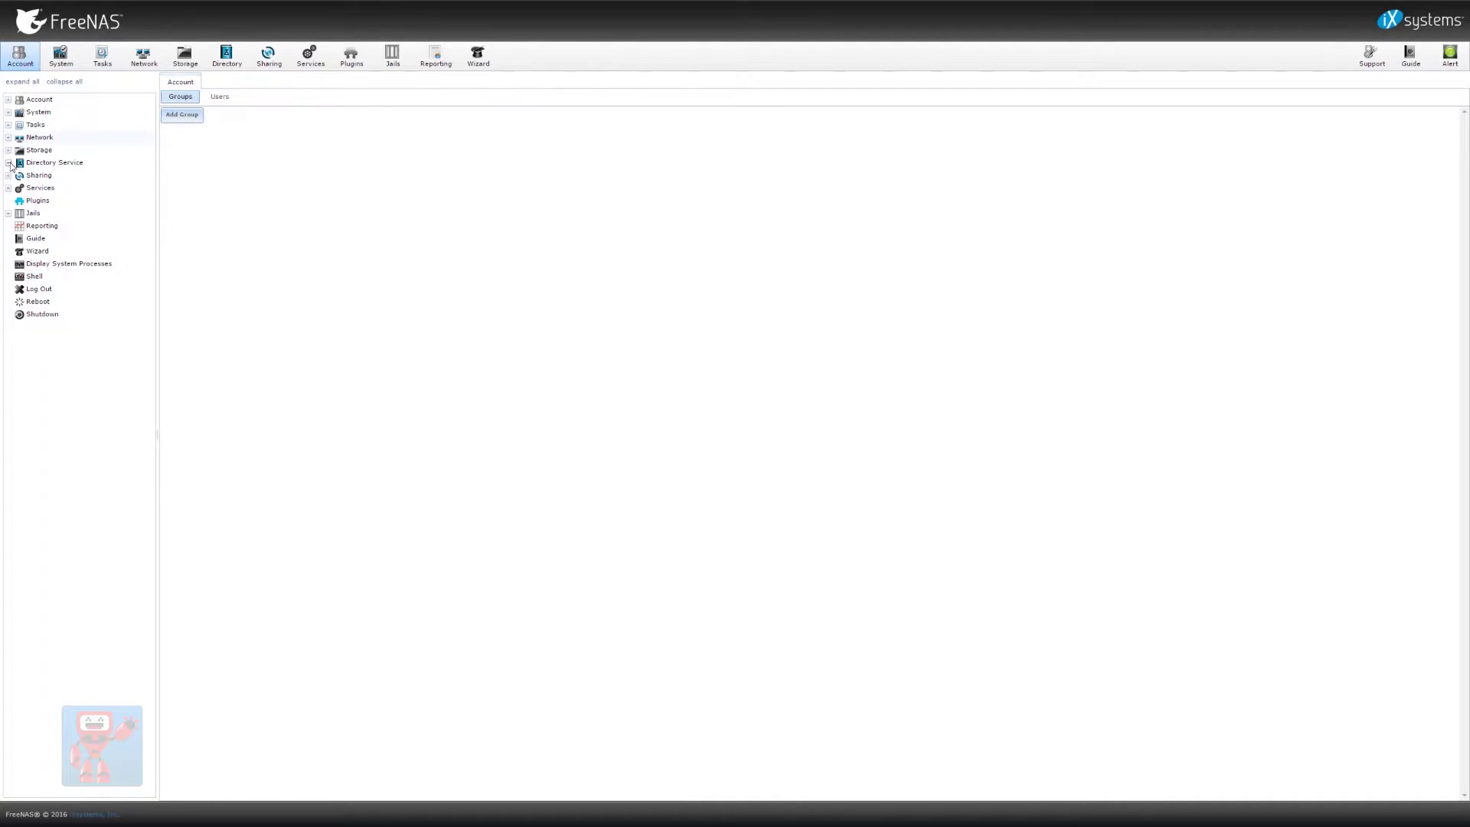
{"action": "left_click", "coordinate": [8, 100]}
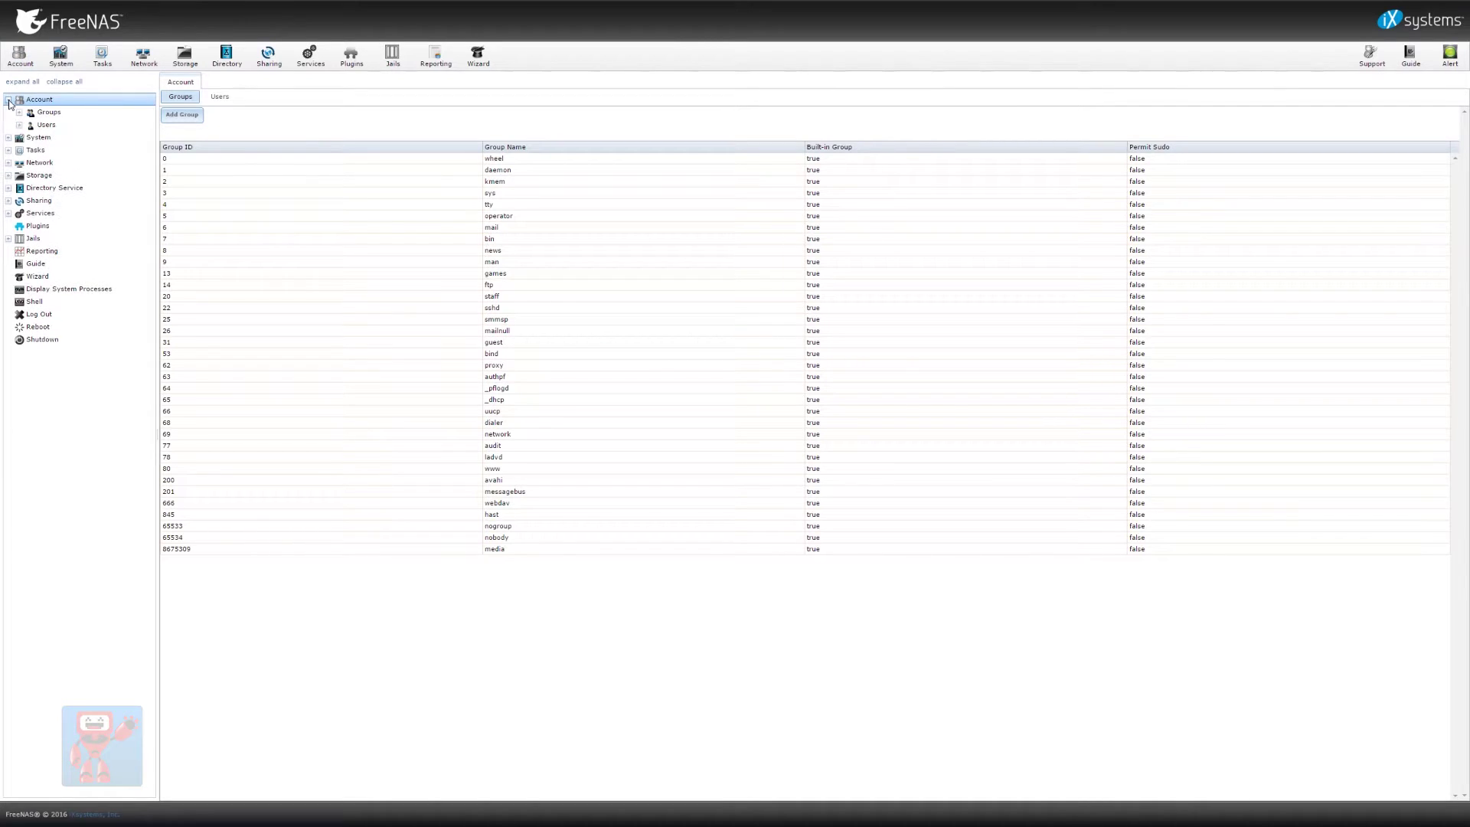
{"action": "left_click", "coordinate": [18, 113]}
{"action": "left_click", "coordinate": [46, 124]}
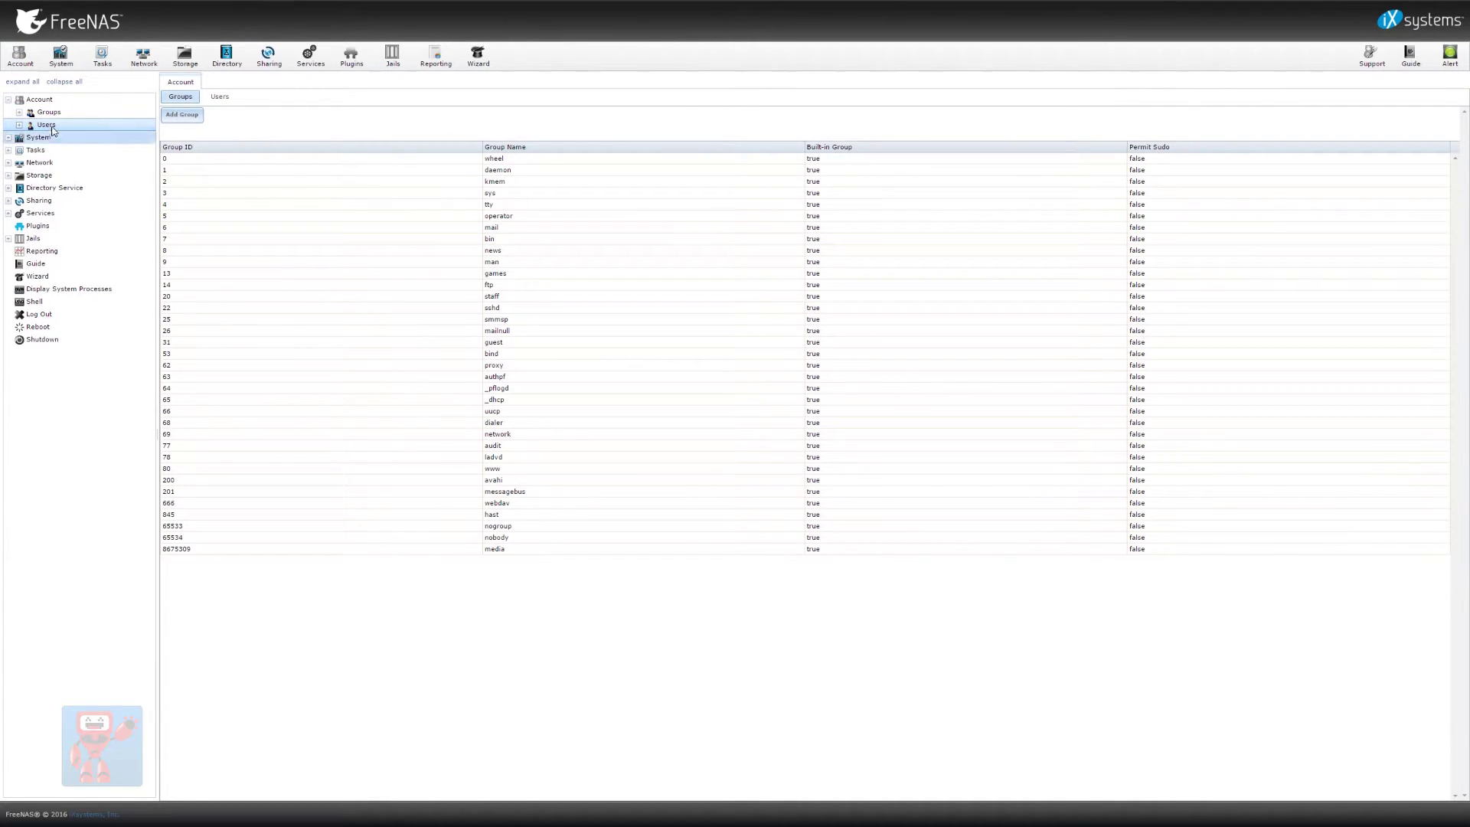
{"action": "left_click", "coordinate": [50, 137]}
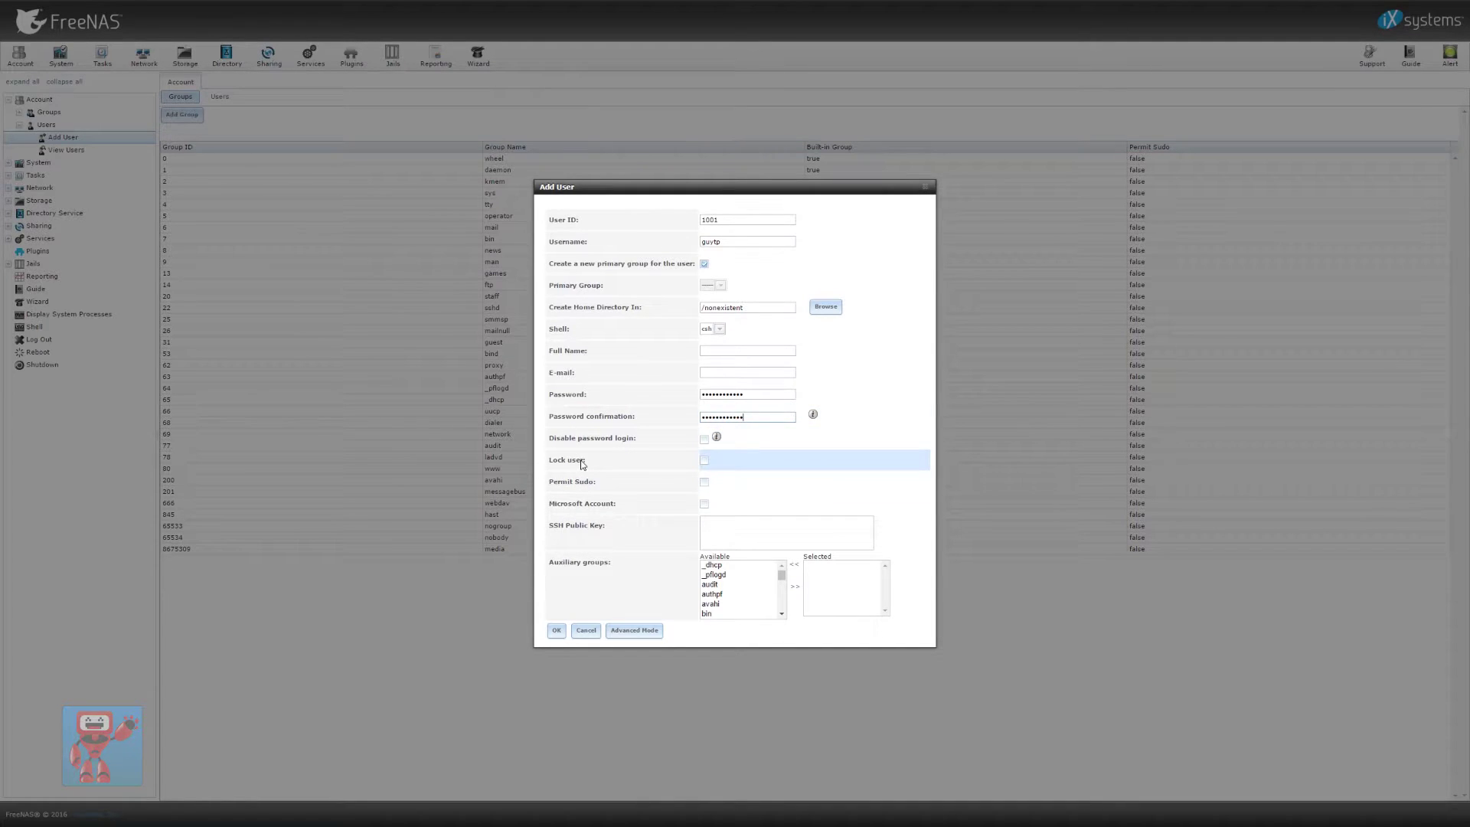
{"action": "left_click", "coordinate": [557, 631]}
{"action": "left_click", "coordinate": [7, 99]}
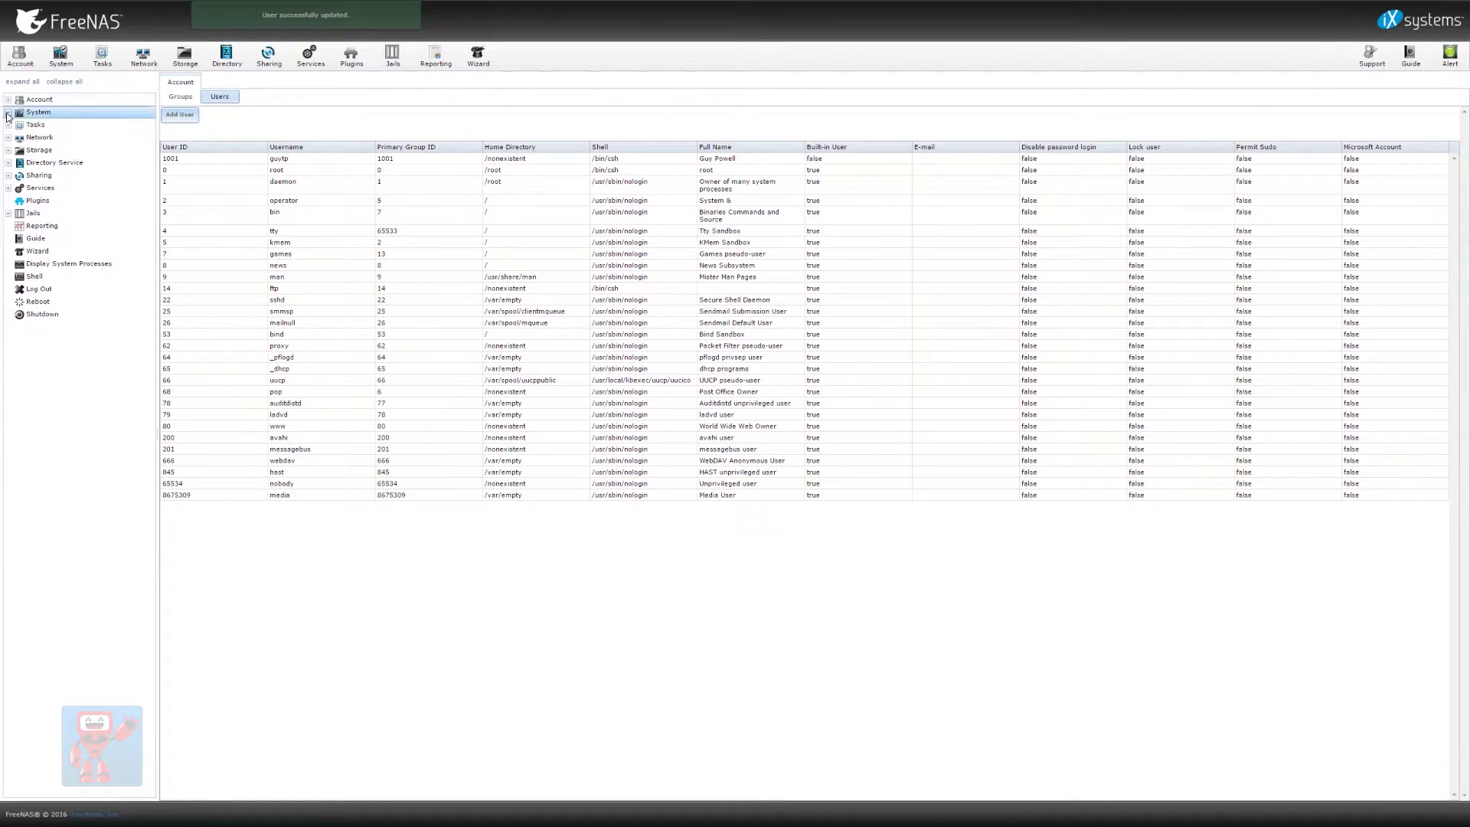
Change the hostname to GTP-NPT-SAN-02.guttmacher.org and save it
{"action": "left_click", "coordinate": [8, 112]}
{"action": "left_click", "coordinate": [55, 124]}
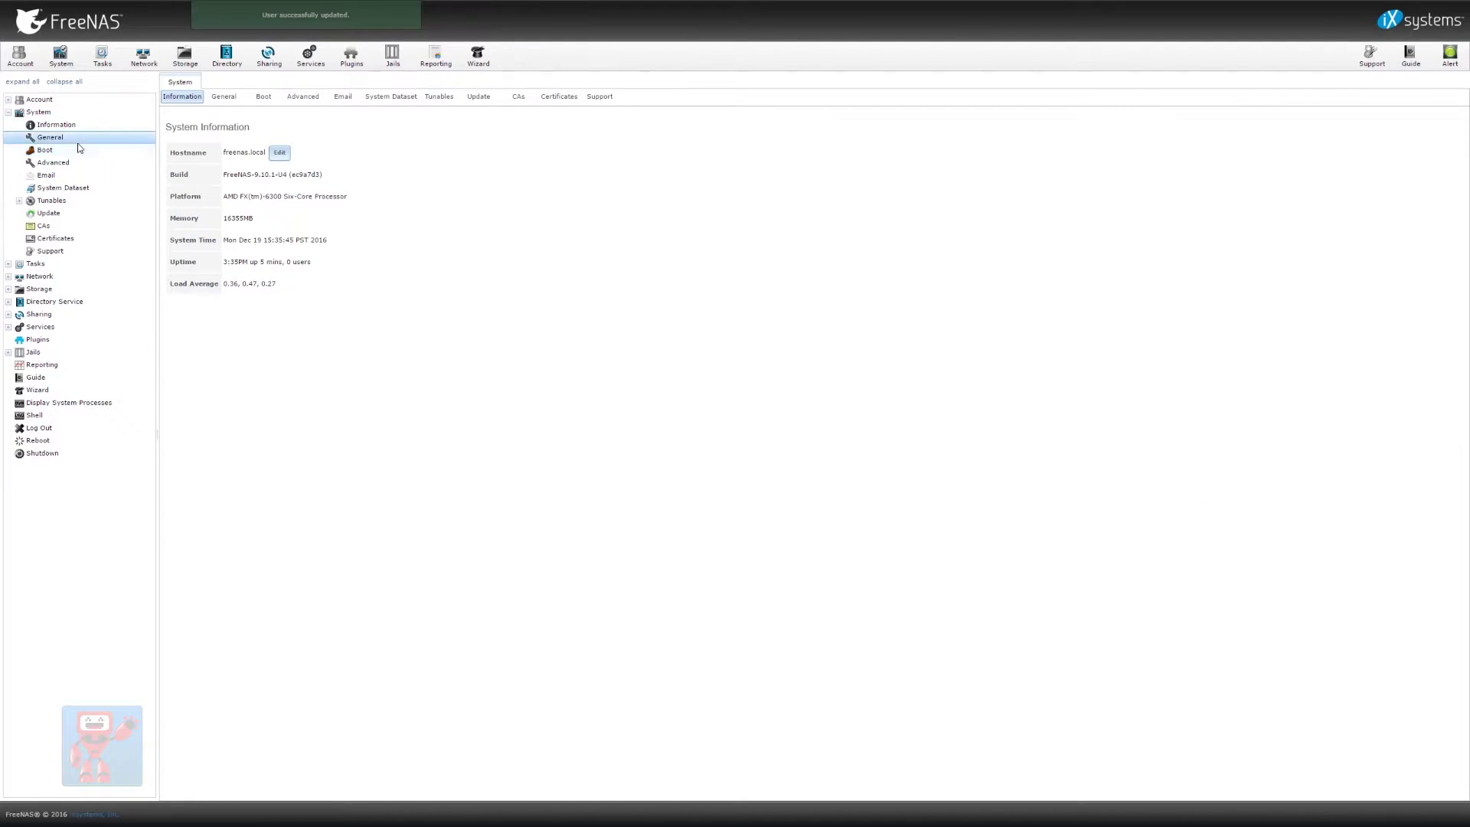
{"action": "left_click", "coordinate": [279, 152]}
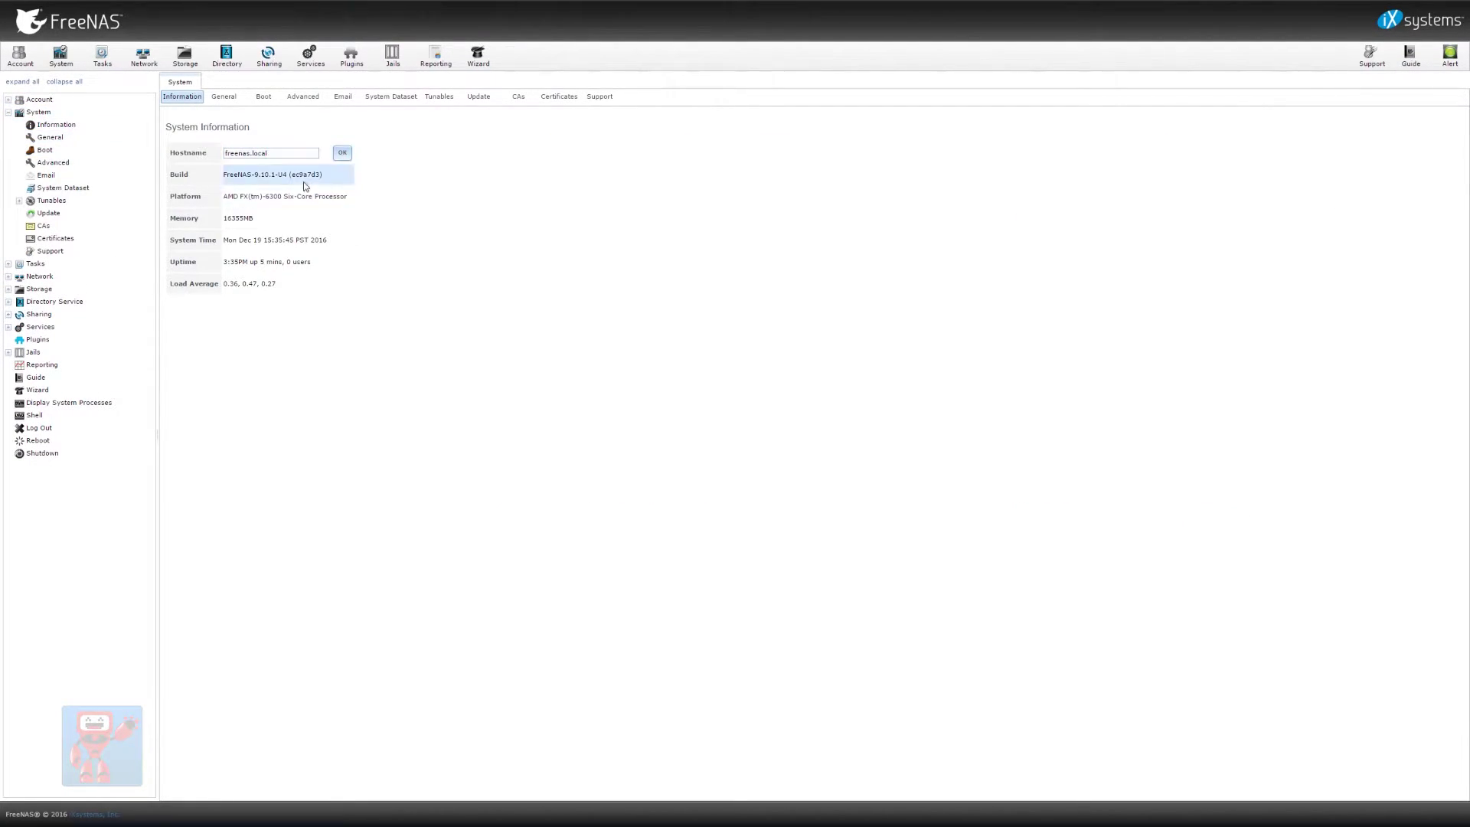
{"action": "triple_click", "coordinate": [260, 154]}
{"action": "type", "text": "GTP-NPT-SAN-0"}
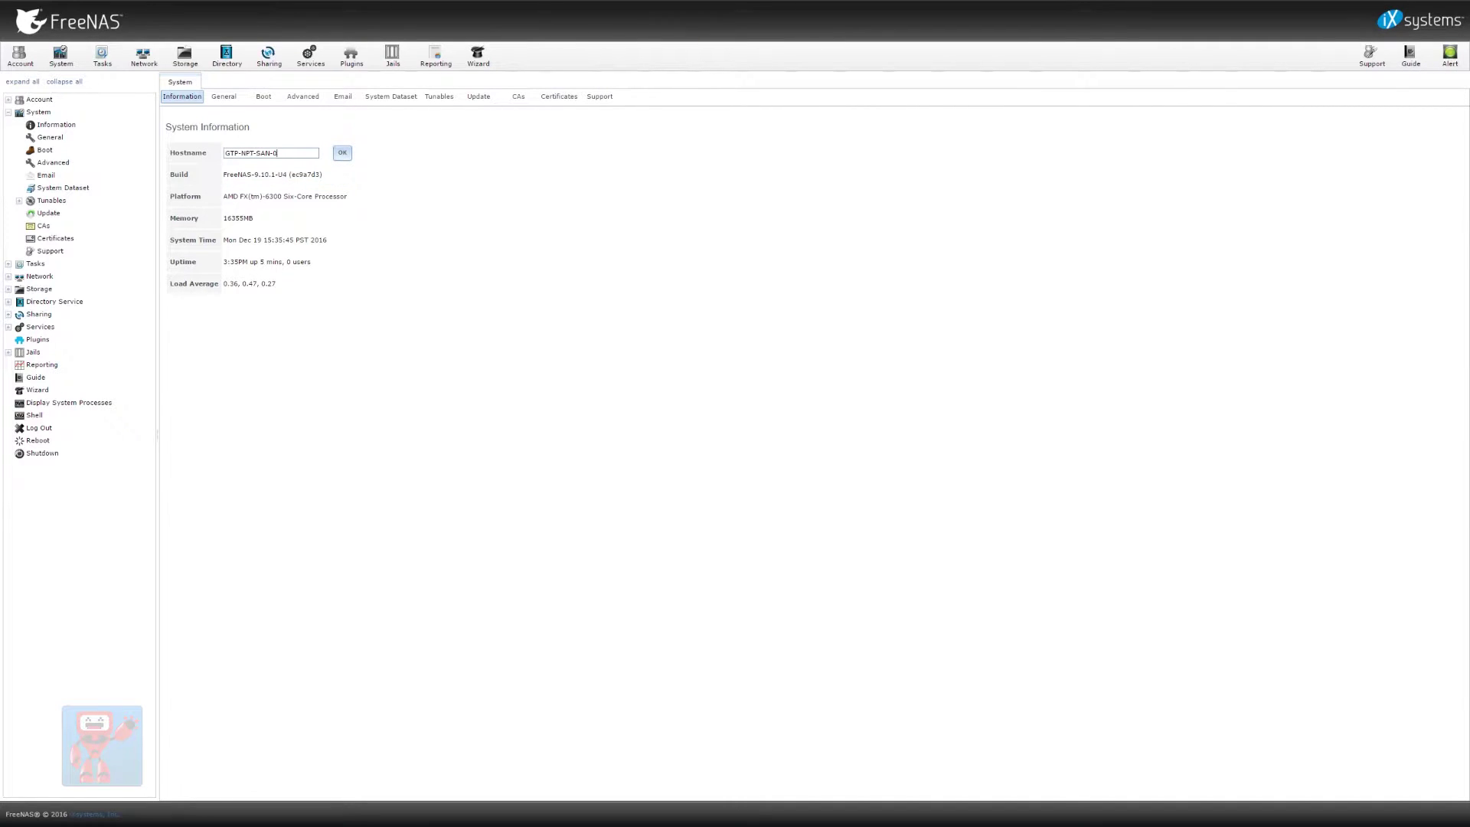
{"action": "type", "text": "2.guttmacher.org"}
{"action": "left_click", "coordinate": [224, 97]}
Set the general system time zone to Europe/London and save the settings
{"action": "type", "text": "Europe/London"}
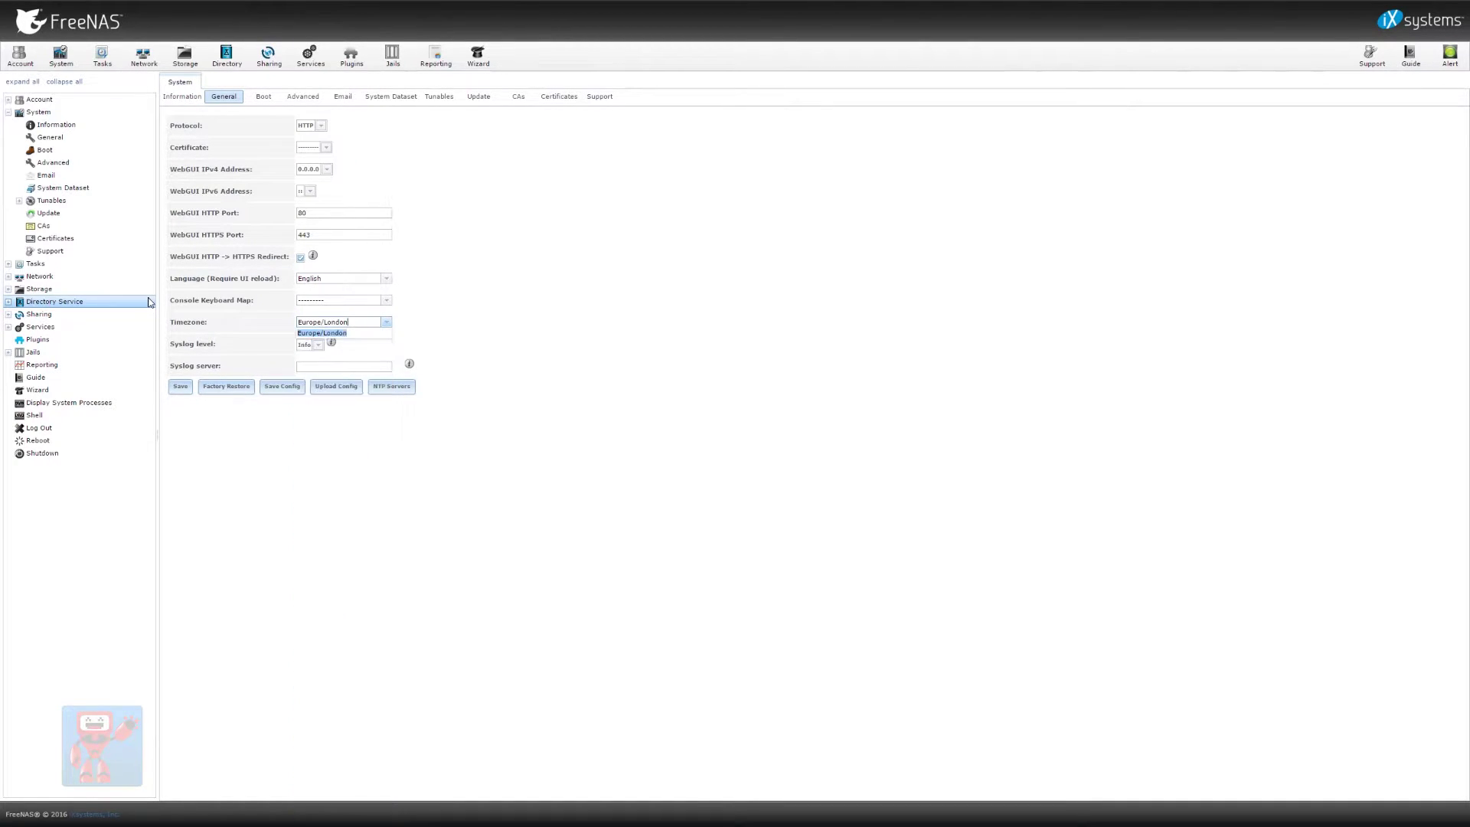
{"action": "left_click", "coordinate": [340, 334]}
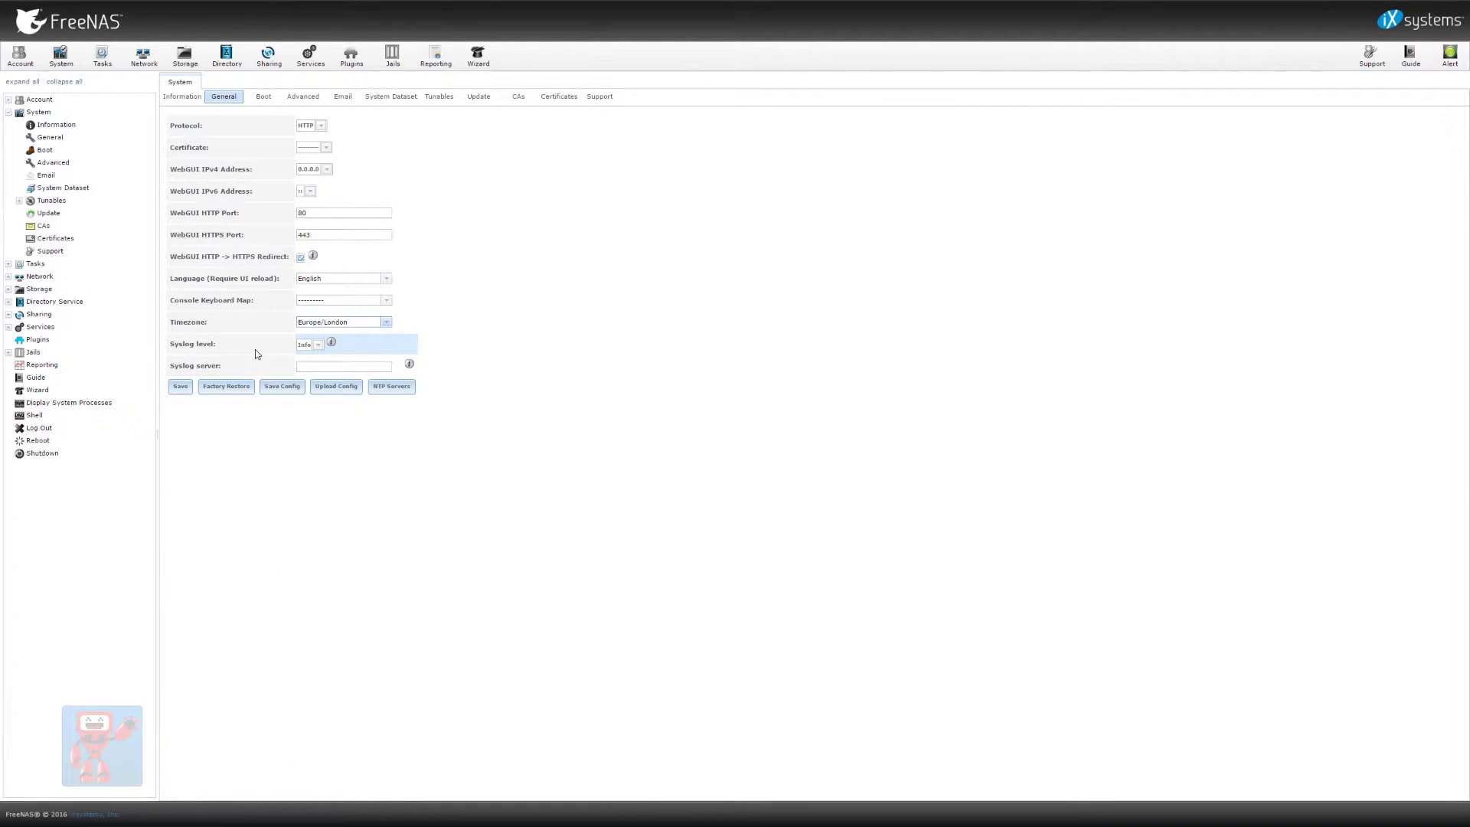
{"action": "left_click", "coordinate": [180, 386]}
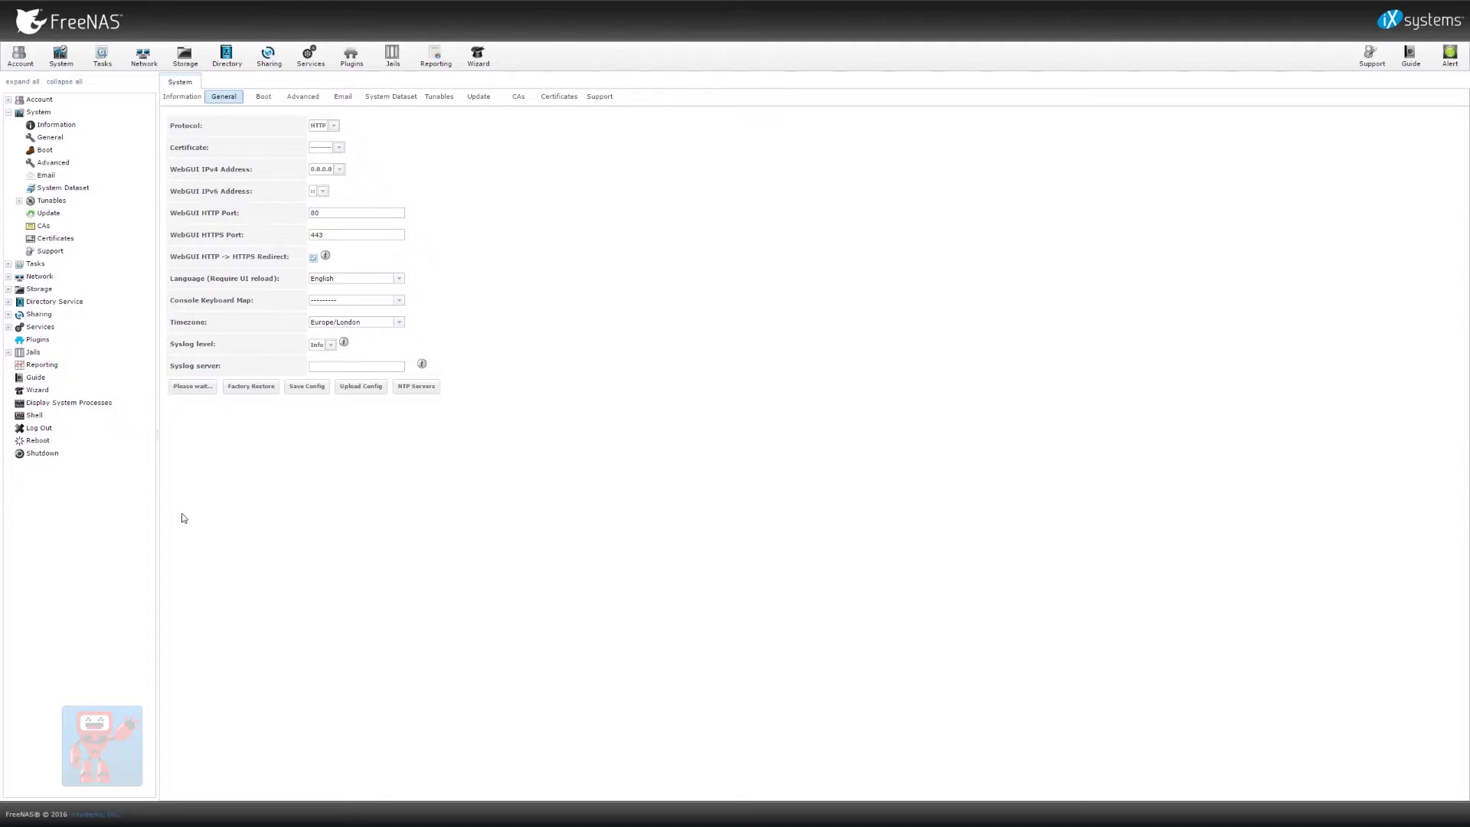
Set the boot pool's automatic scrub interval to 14 days and glance at Advanced settings
{"action": "left_click", "coordinate": [263, 96]}
{"action": "double_click", "coordinate": [168, 133]}
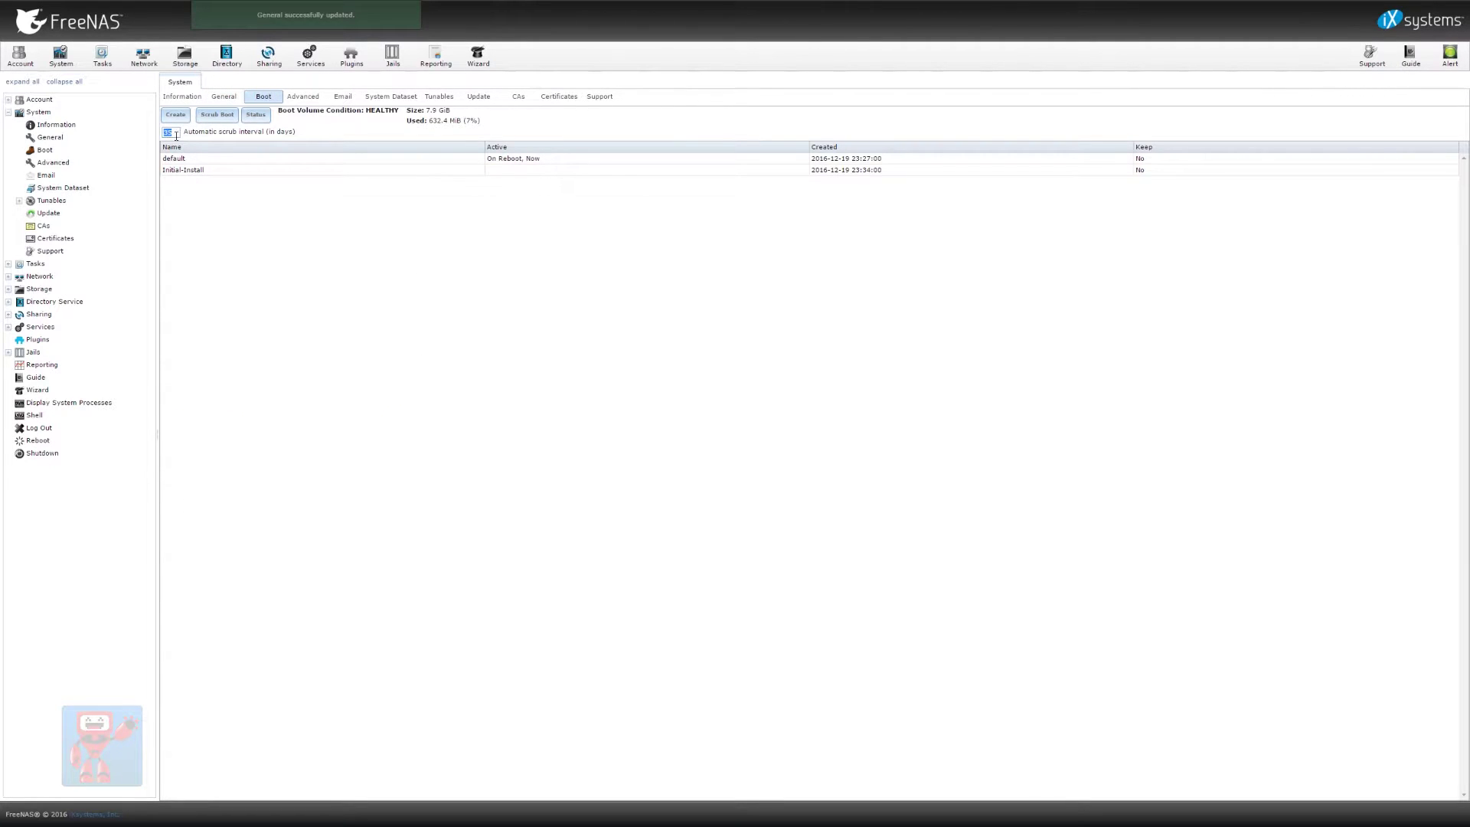
{"action": "type", "text": "14"}
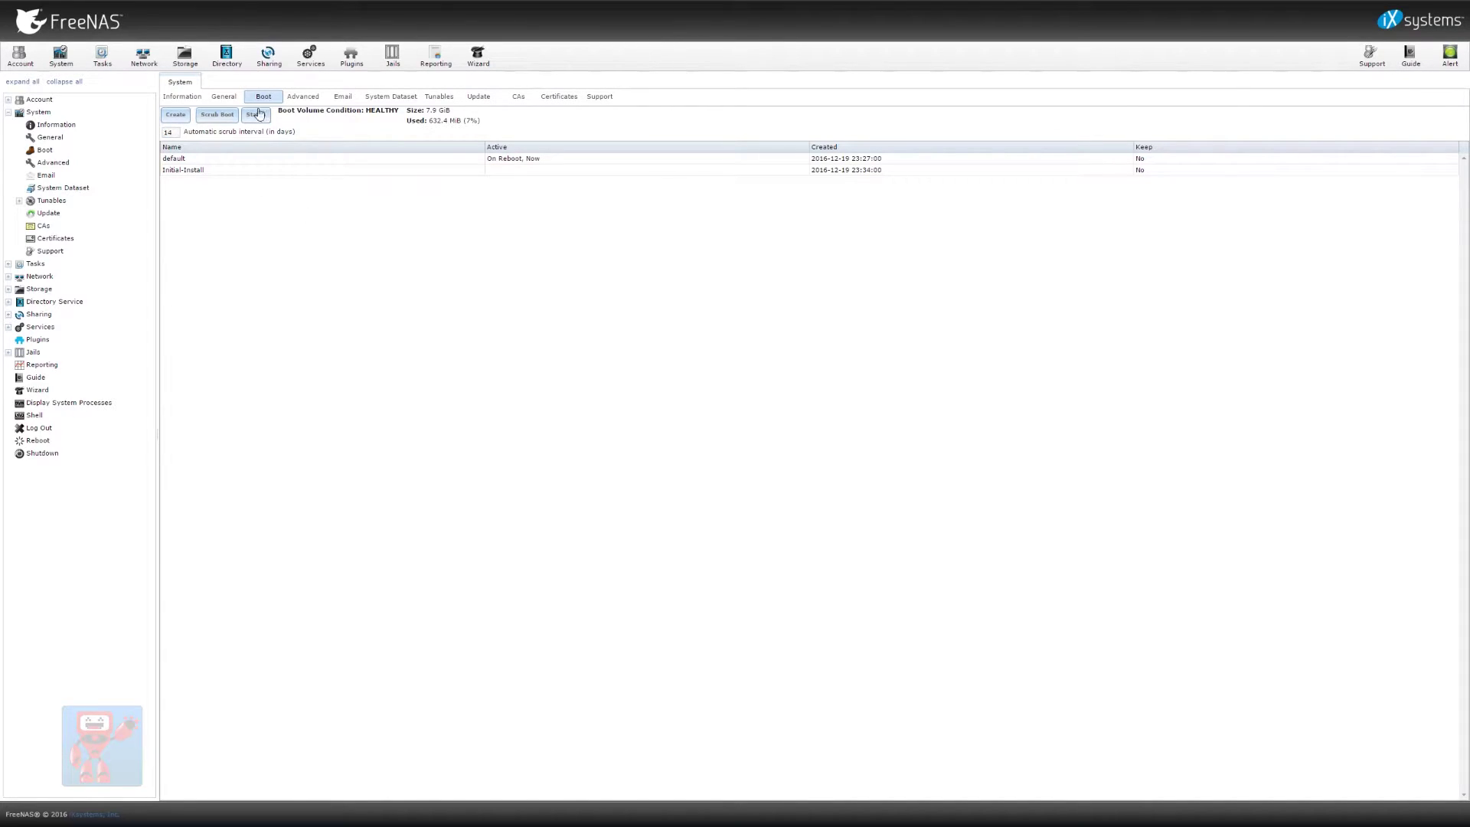
{"action": "left_click", "coordinate": [307, 98]}
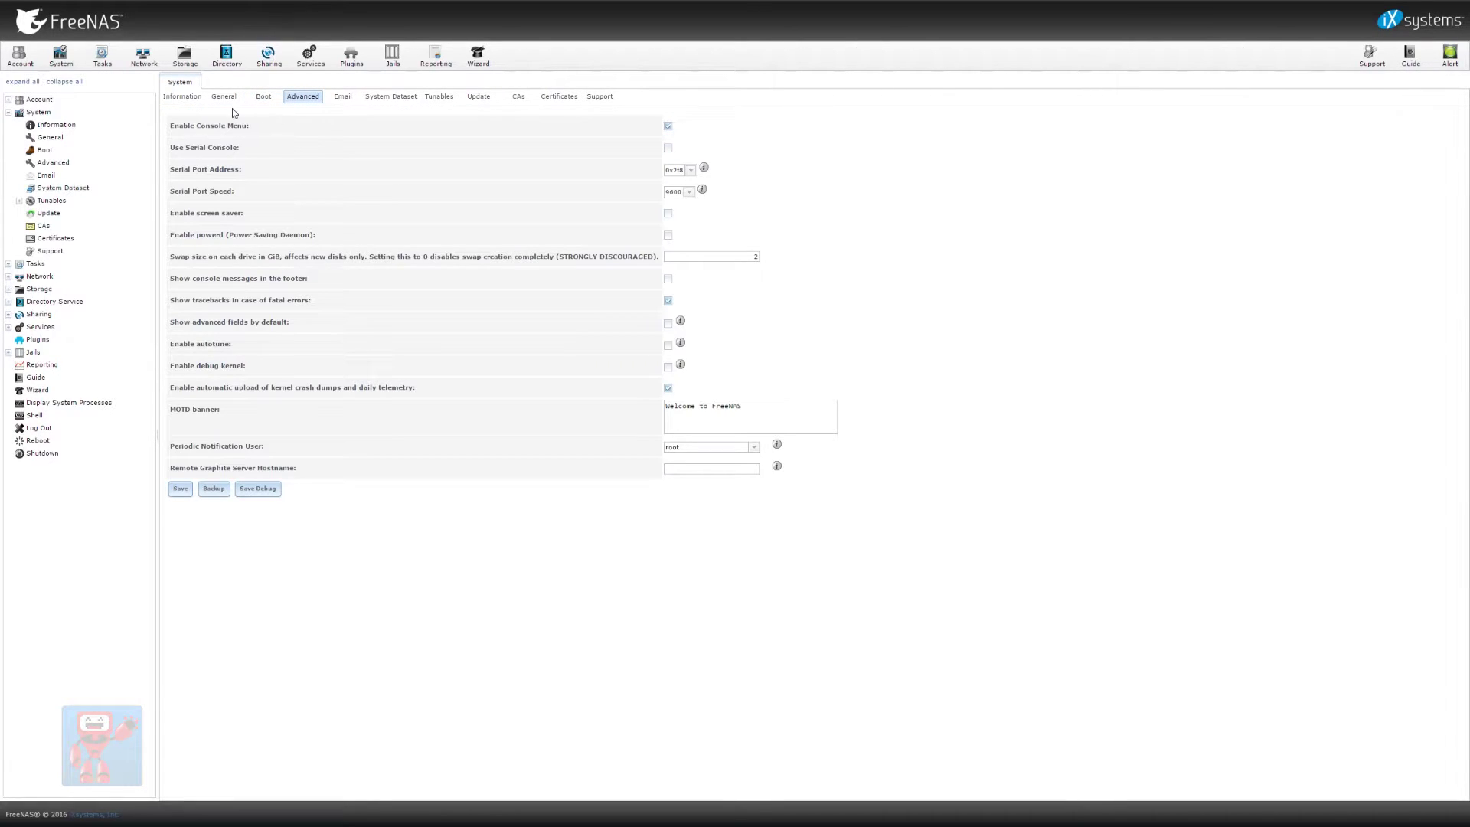
{"action": "left_click", "coordinate": [13, 113]}
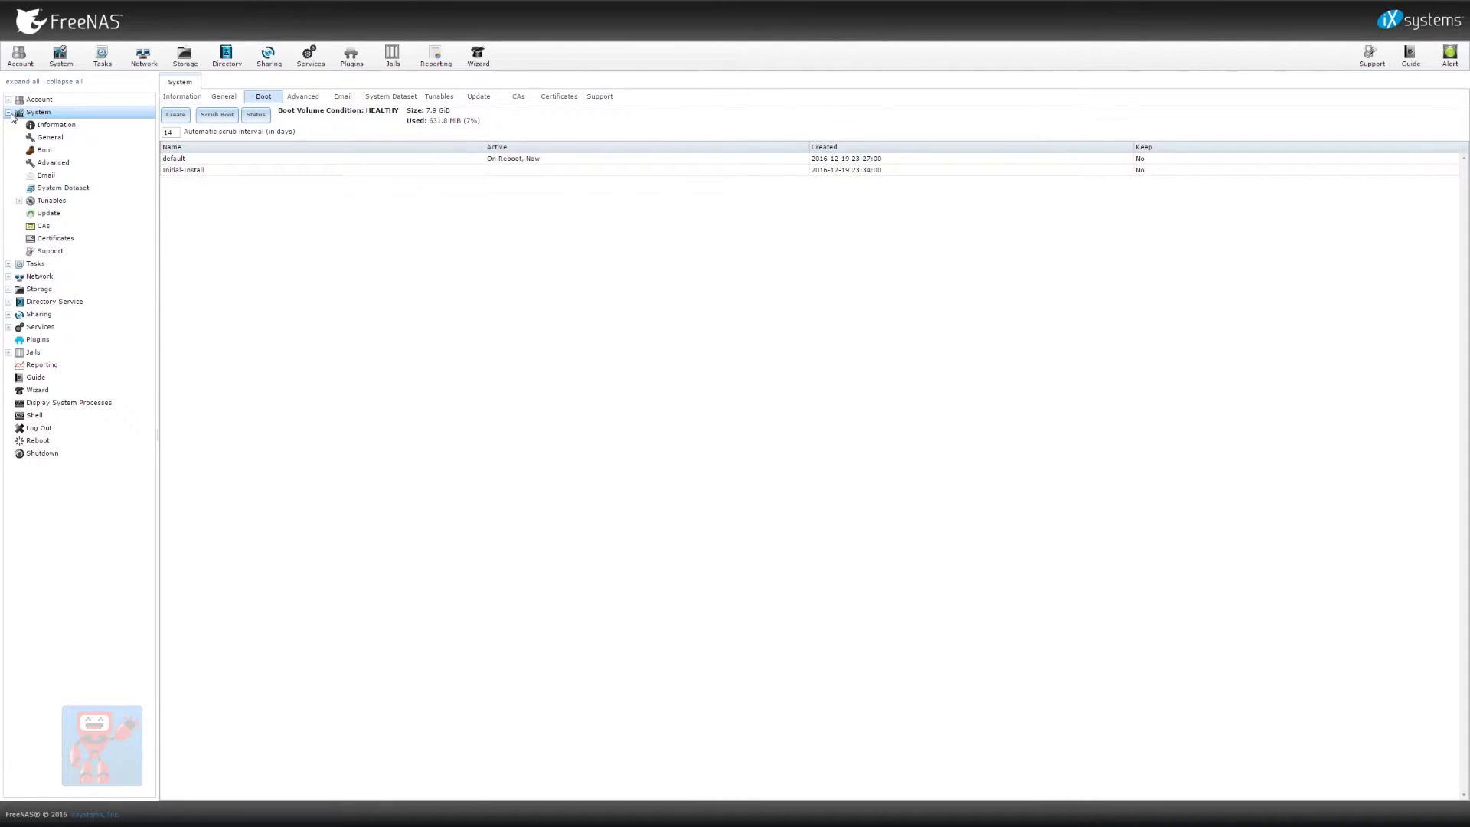
{"action": "left_click", "coordinate": [12, 115]}
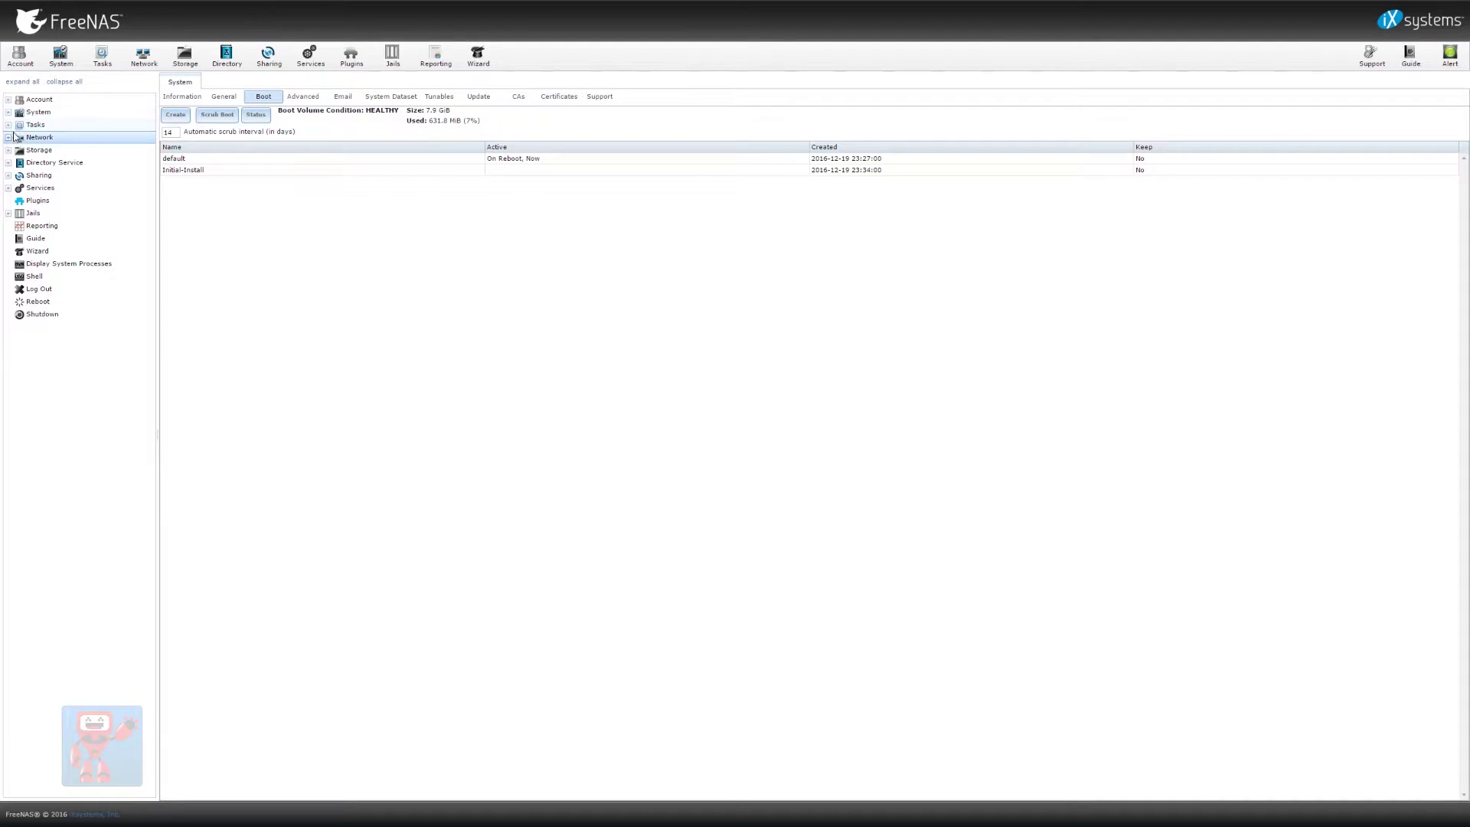
Save network global configuration with gateway 10.0.1.1 and nameservers 10.0.1.2 and 10.0.1.4
{"action": "left_click", "coordinate": [7, 139]}
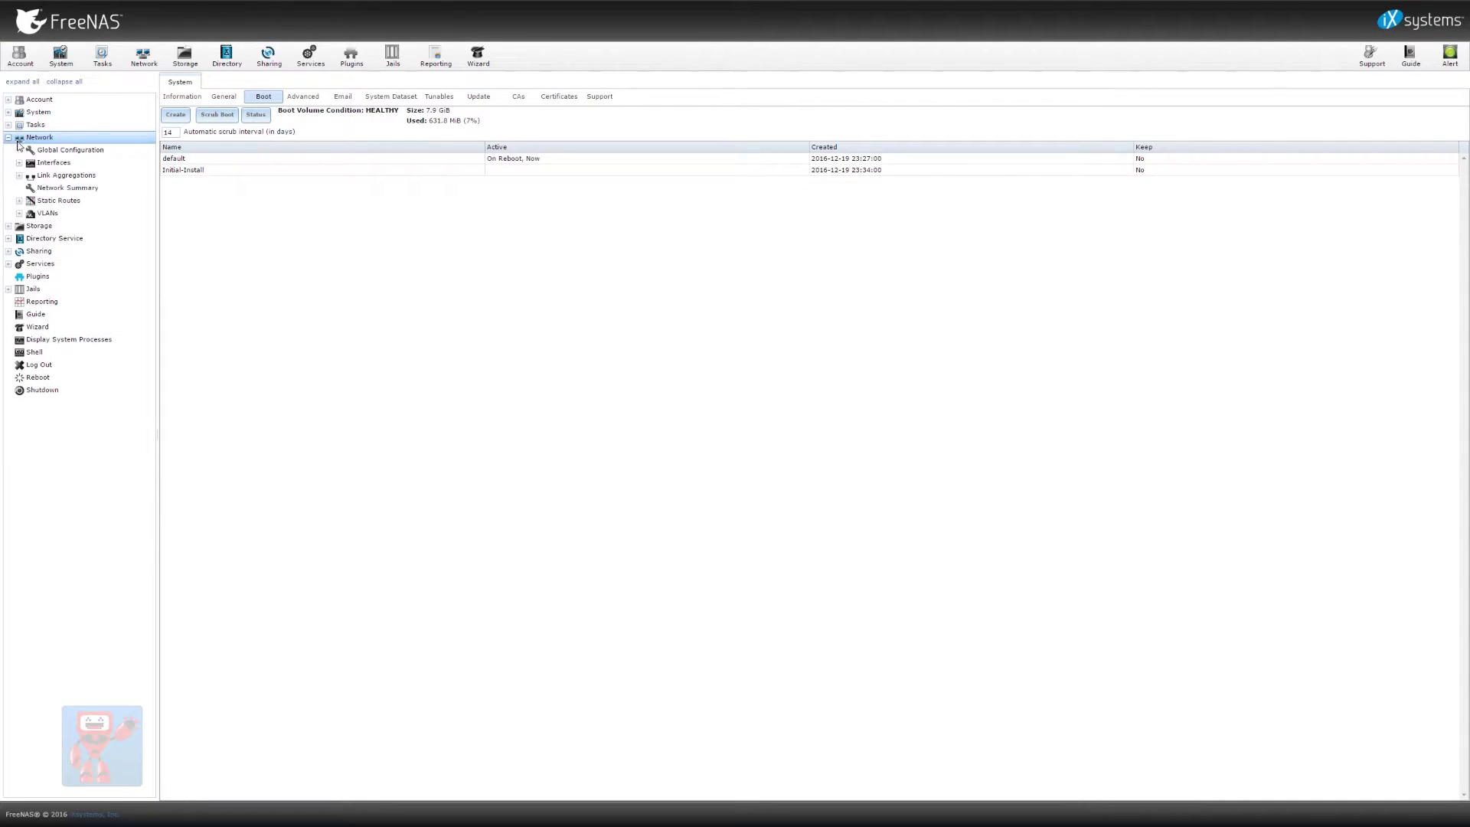
{"action": "left_click", "coordinate": [56, 151]}
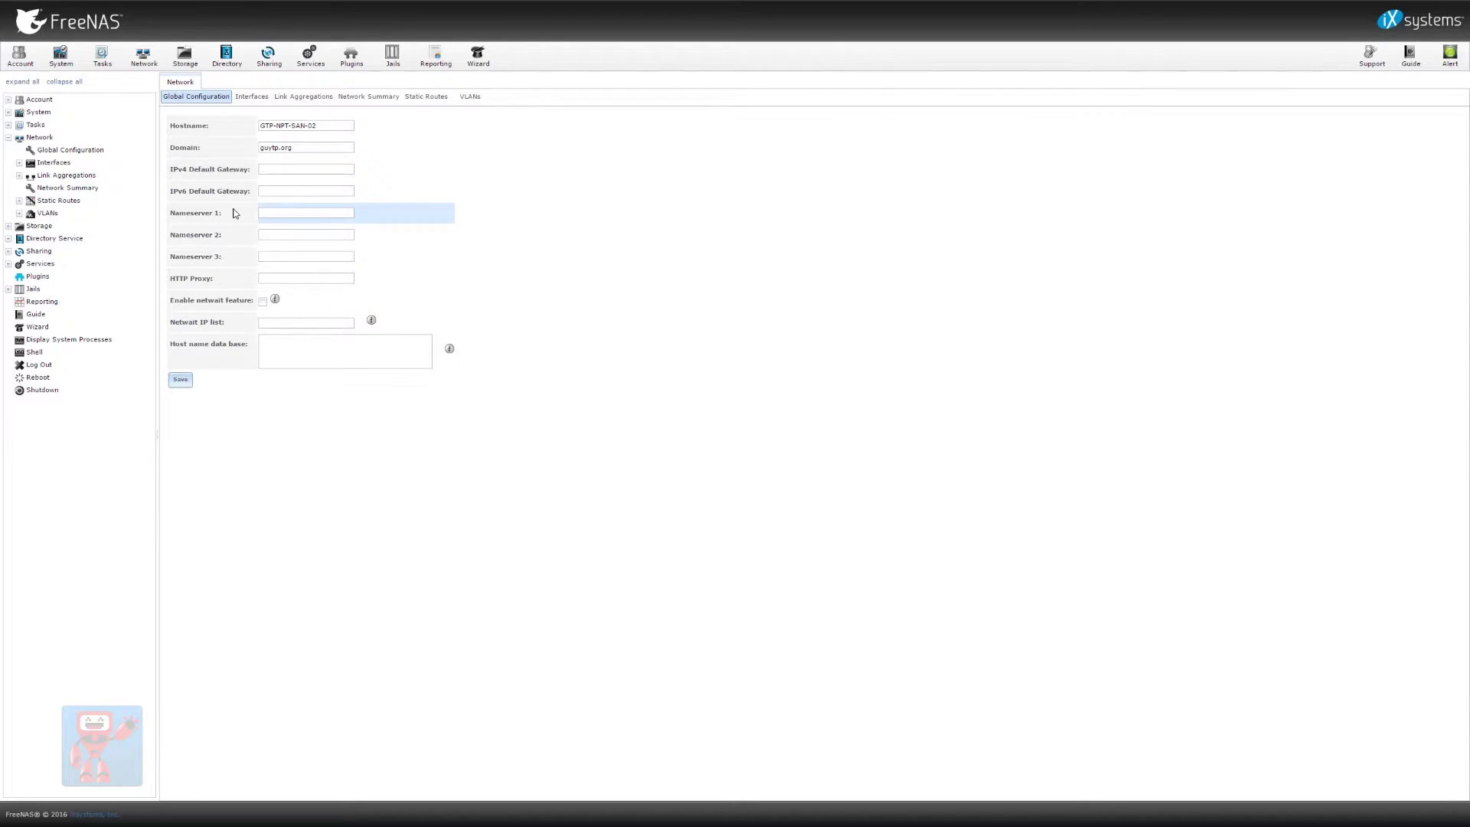
{"action": "left_click", "coordinate": [301, 167]}
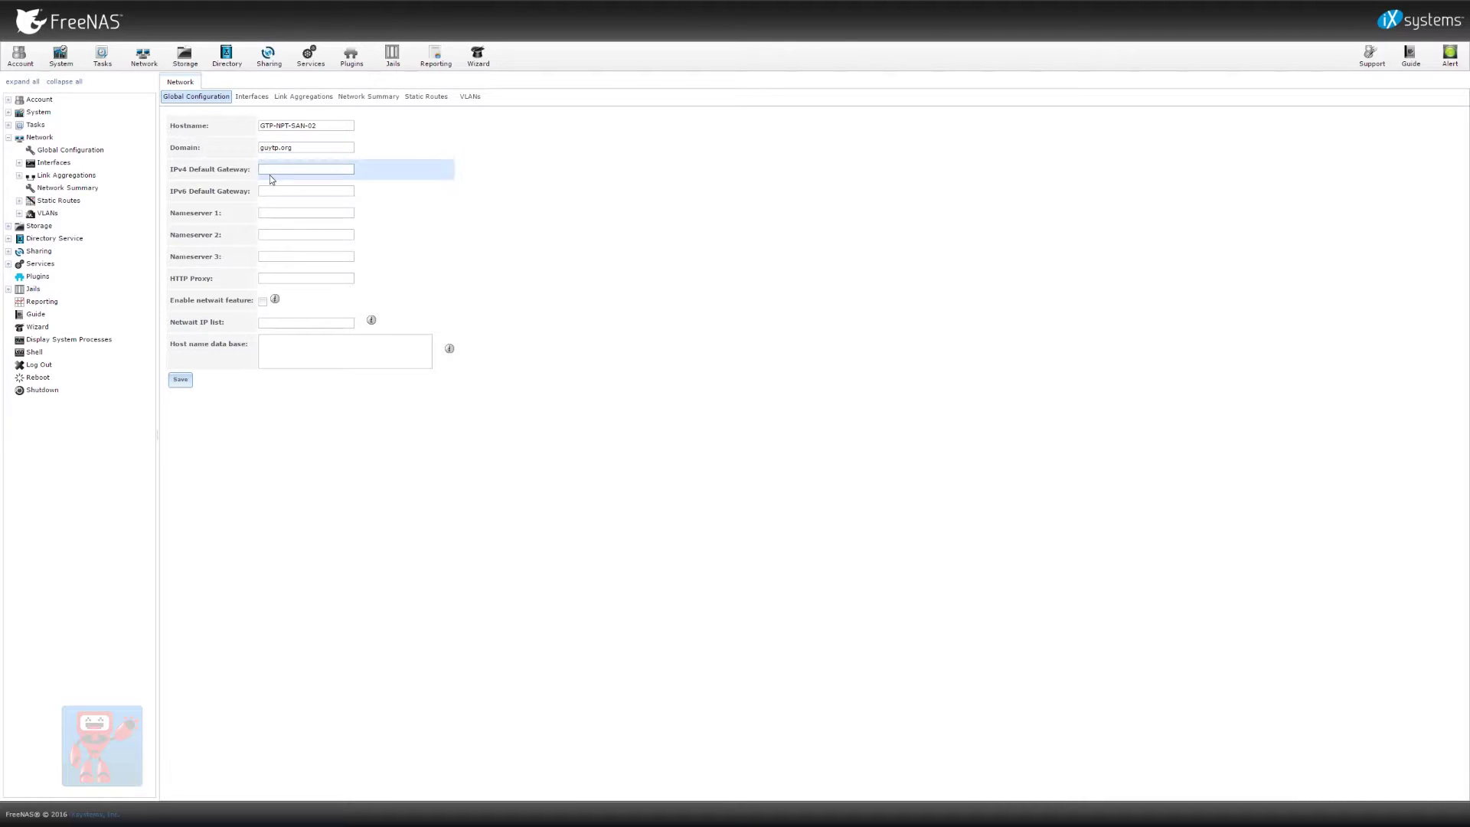
{"action": "type", "text": "10.0.1.1"}
{"action": "left_click", "coordinate": [285, 213]}
{"action": "type", "text": "10.0.1.2"}
{"action": "left_click", "coordinate": [188, 379]}
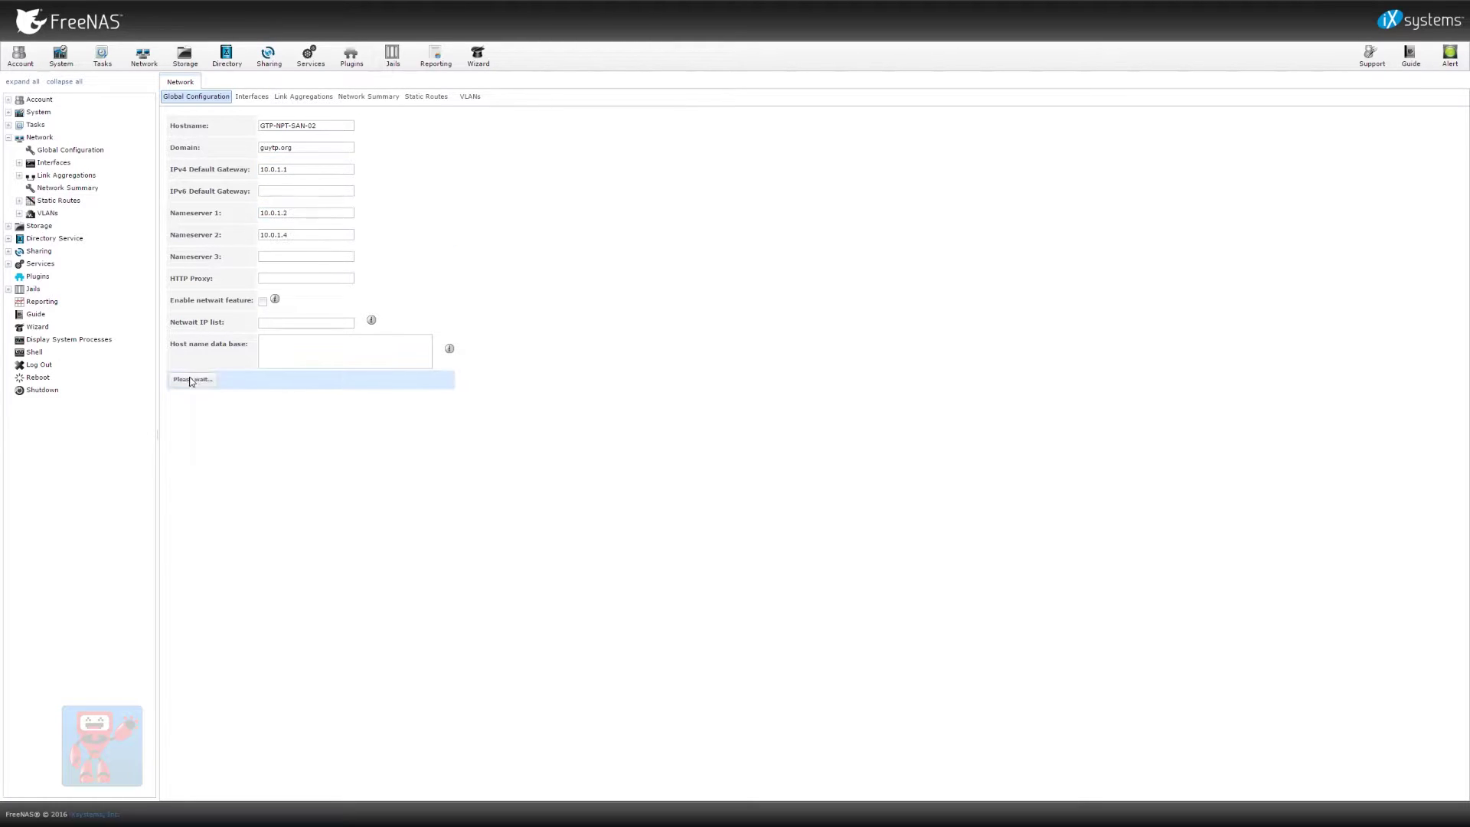
{"action": "left_click", "coordinate": [251, 97]}
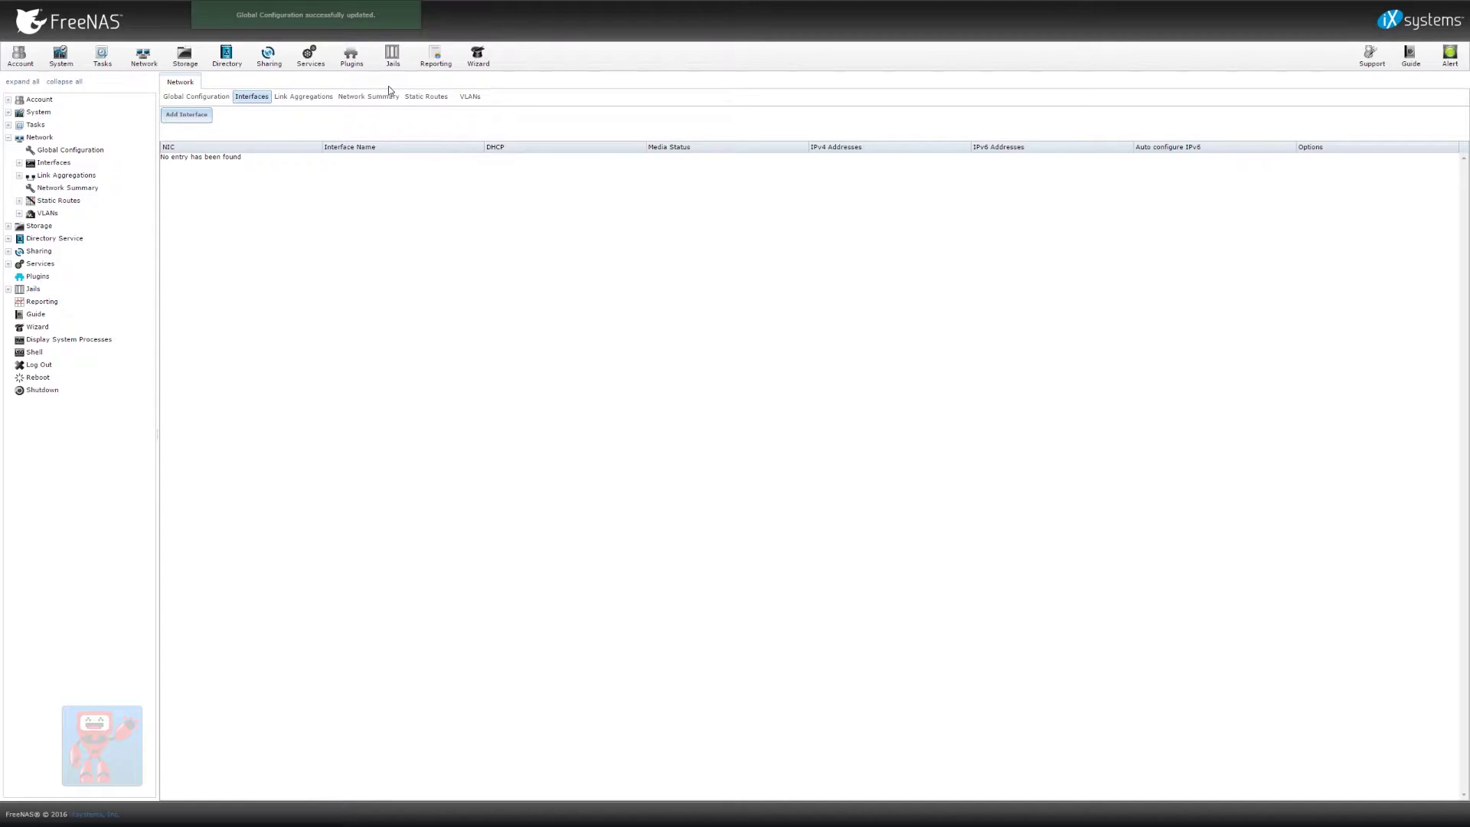
Begin a new interface and review the NIC choices em0–em4, leaving em0 selected
{"action": "left_click", "coordinate": [186, 114]}
{"action": "left_click", "coordinate": [741, 270]}
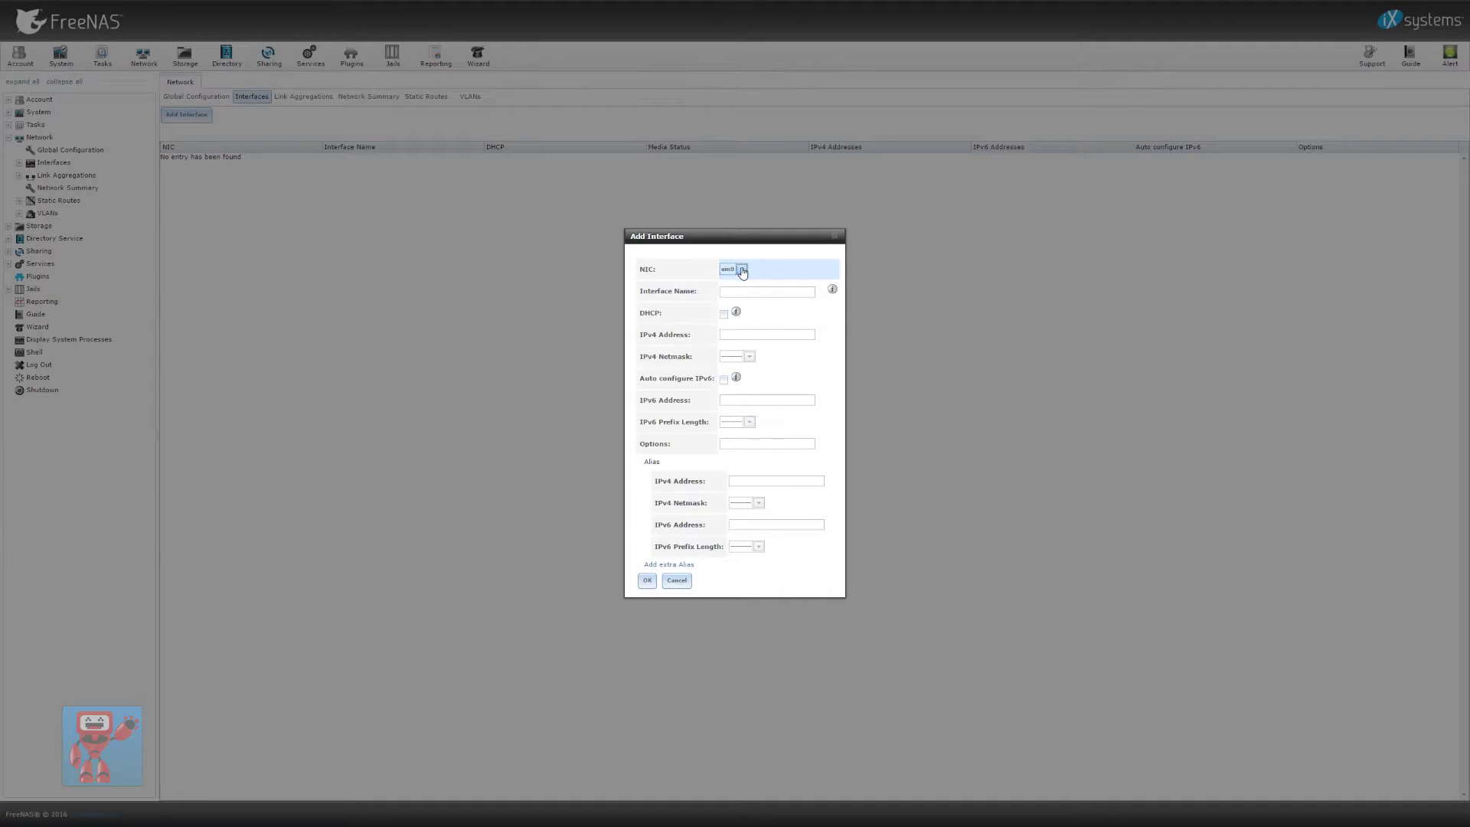
{"action": "left_click", "coordinate": [750, 289]}
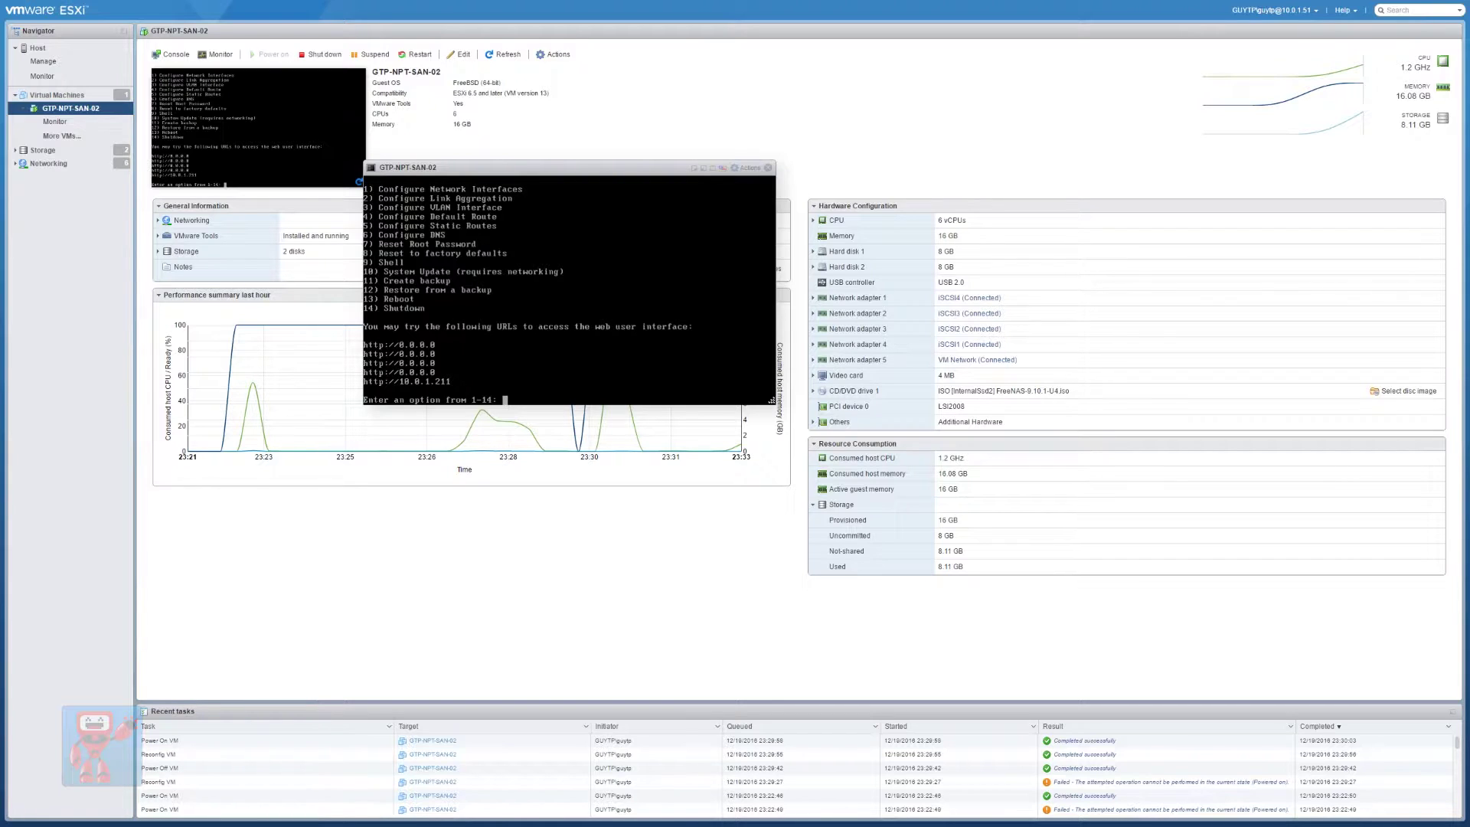
In the FreeNAS console, drop to the shell (option 9) and run ifconfig
{"action": "type", "text": "9"}
{"action": "key", "text": "Return"}
{"action": "type", "text": "ifconfig"}
{"action": "key", "text": "Return"}
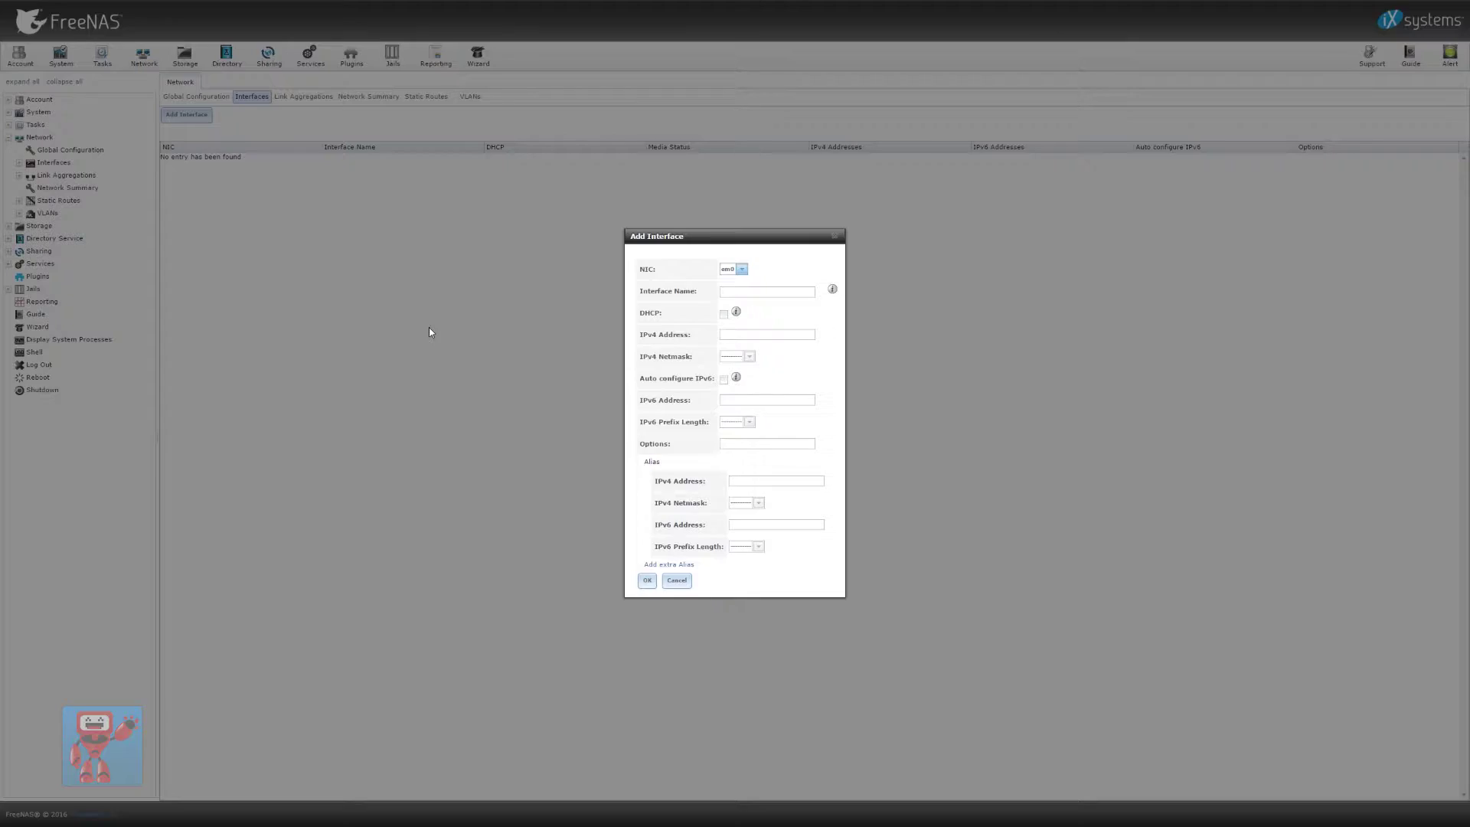
Create interface LAN on em4 with IPv4 10.0.1.32/24 and apply the network change
{"action": "left_click", "coordinate": [735, 270]}
{"action": "left_click", "coordinate": [731, 320]}
{"action": "left_click", "coordinate": [754, 291]}
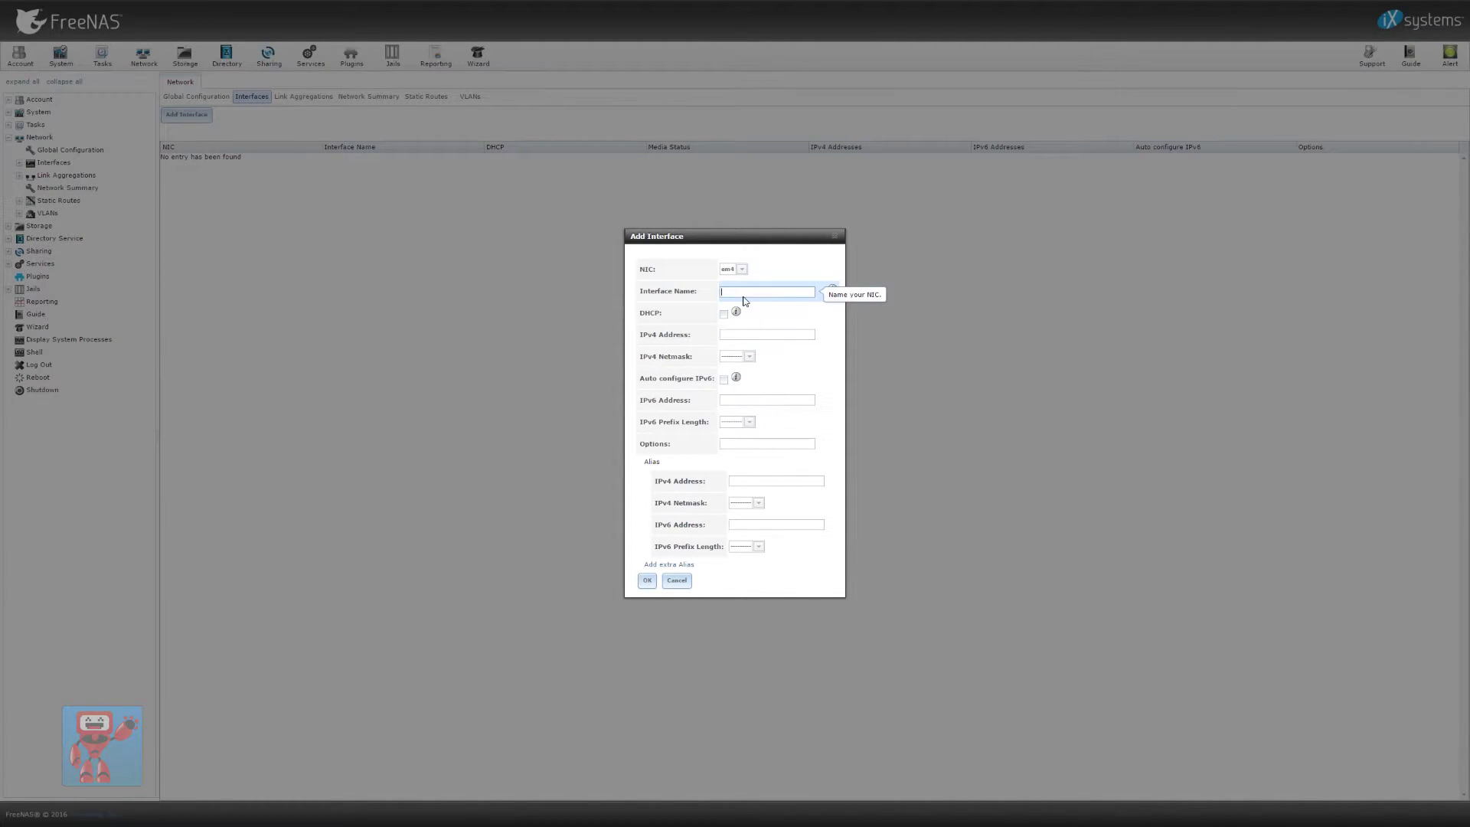
{"action": "type", "text": "LAN"}
{"action": "left_click", "coordinate": [757, 334]}
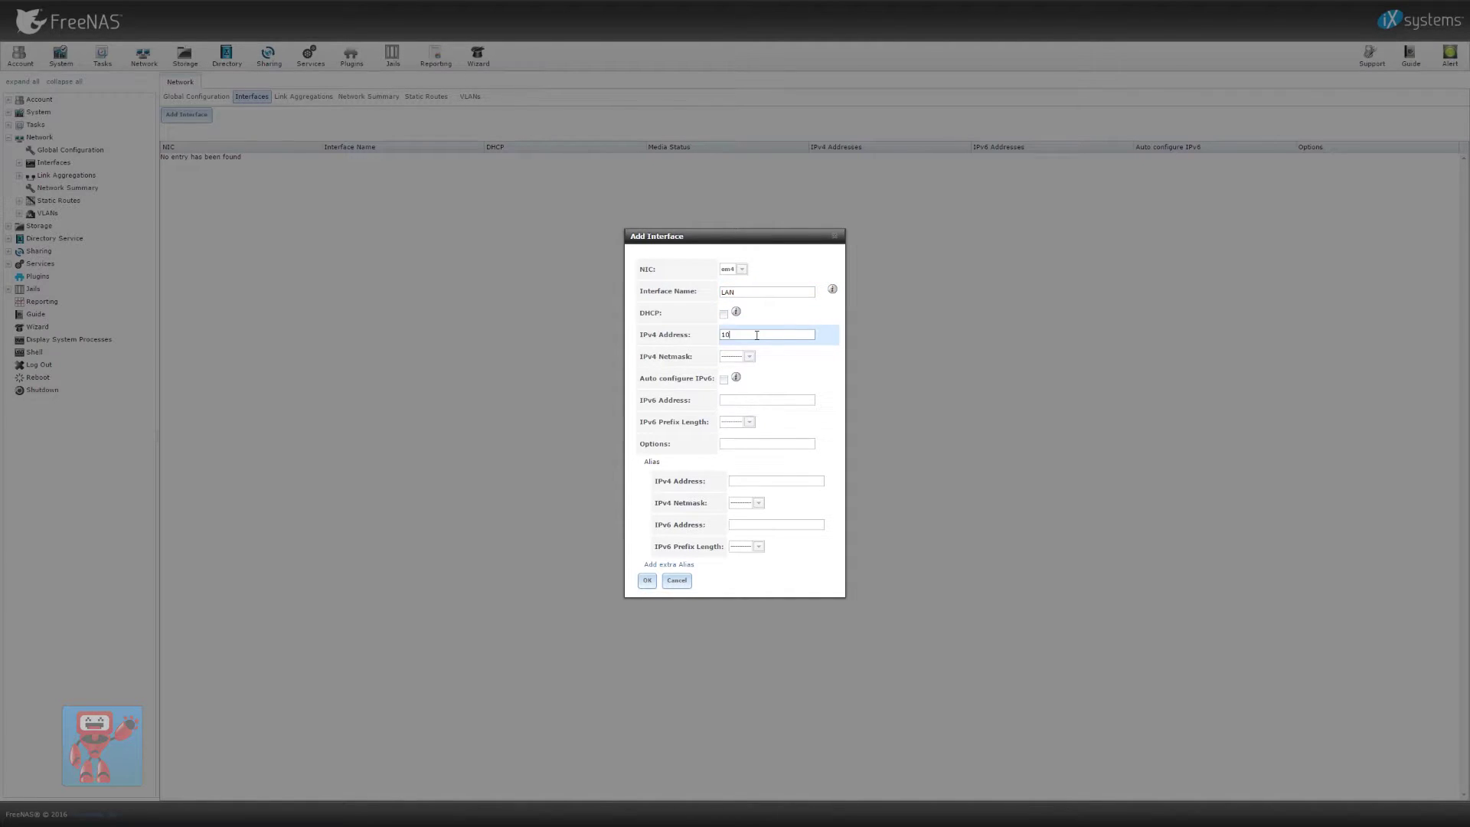
{"action": "type", "text": "10.0.1.32"}
{"action": "left_click", "coordinate": [744, 356]}
{"action": "key", "text": "Down"}
{"action": "key", "text": "Down"}
{"action": "key", "text": "Down"}
{"action": "key", "text": "Down"}
{"action": "key", "text": "Down"}
{"action": "key", "text": "Down"}
{"action": "key", "text": "Down"}
{"action": "key", "text": "Down"}
{"action": "key", "text": "Down"}
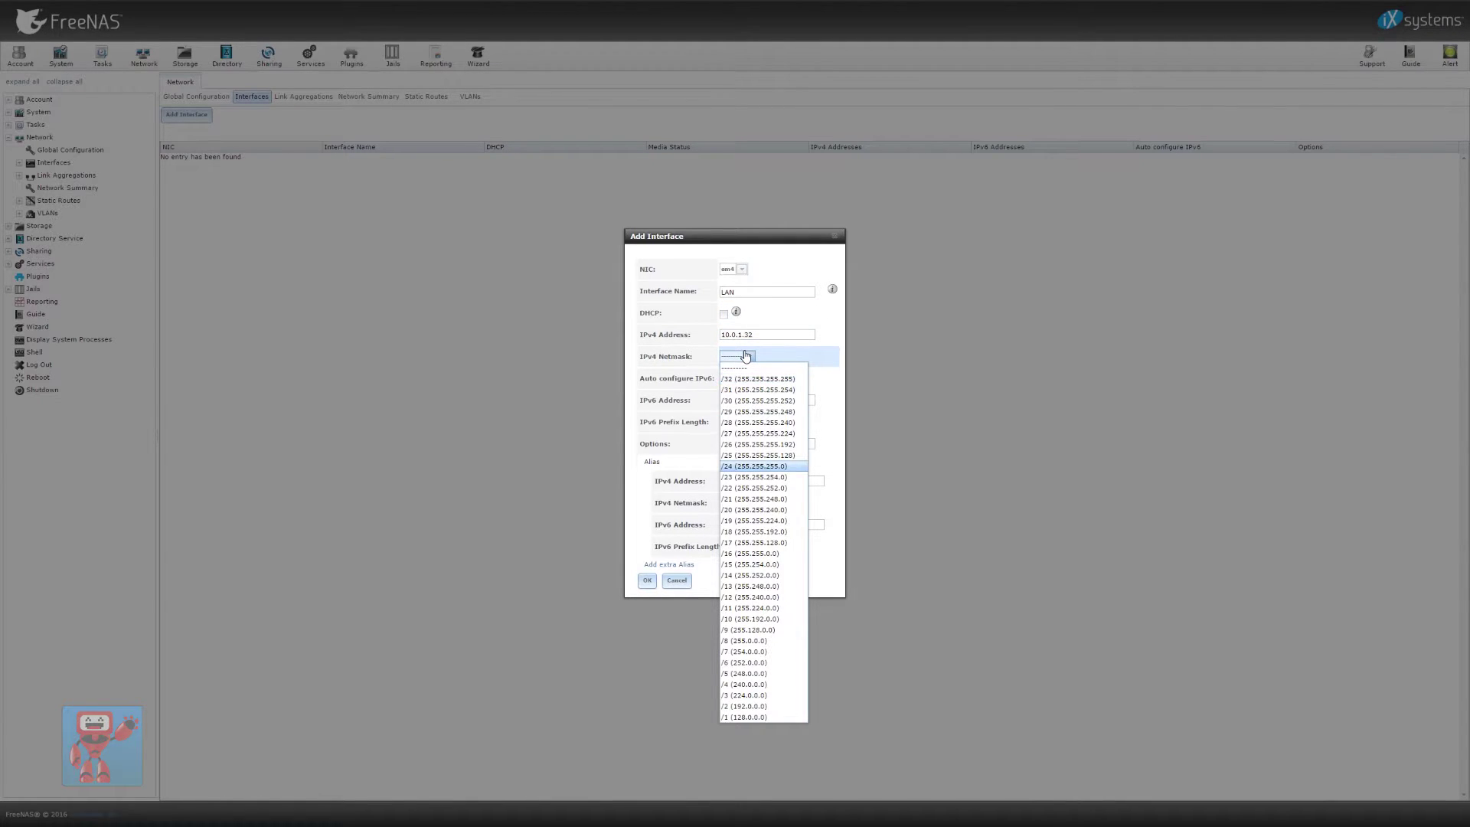
{"action": "key", "text": "Return"}
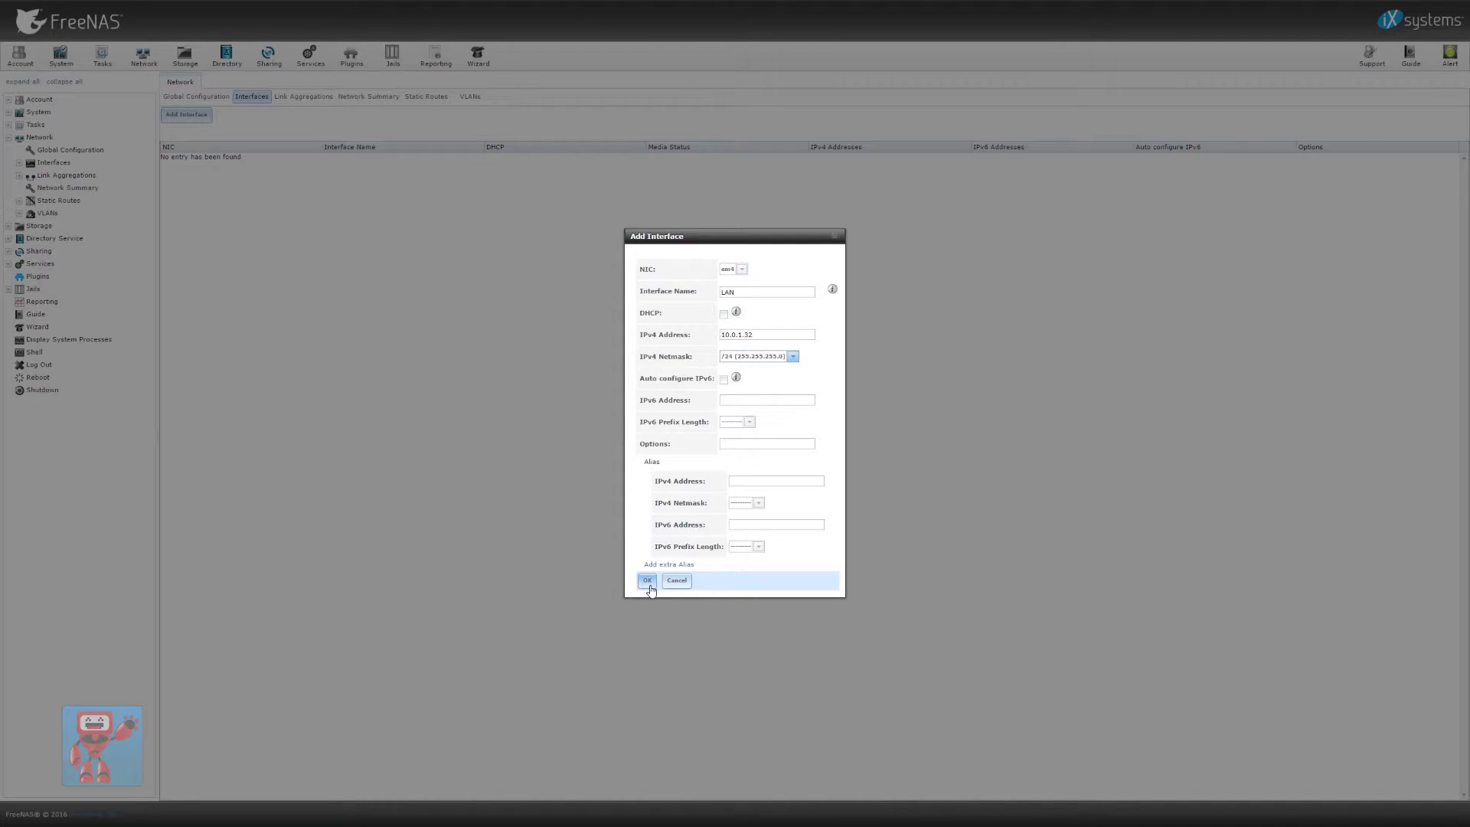
{"action": "left_click", "coordinate": [648, 582]}
{"action": "left_click", "coordinate": [641, 426]}
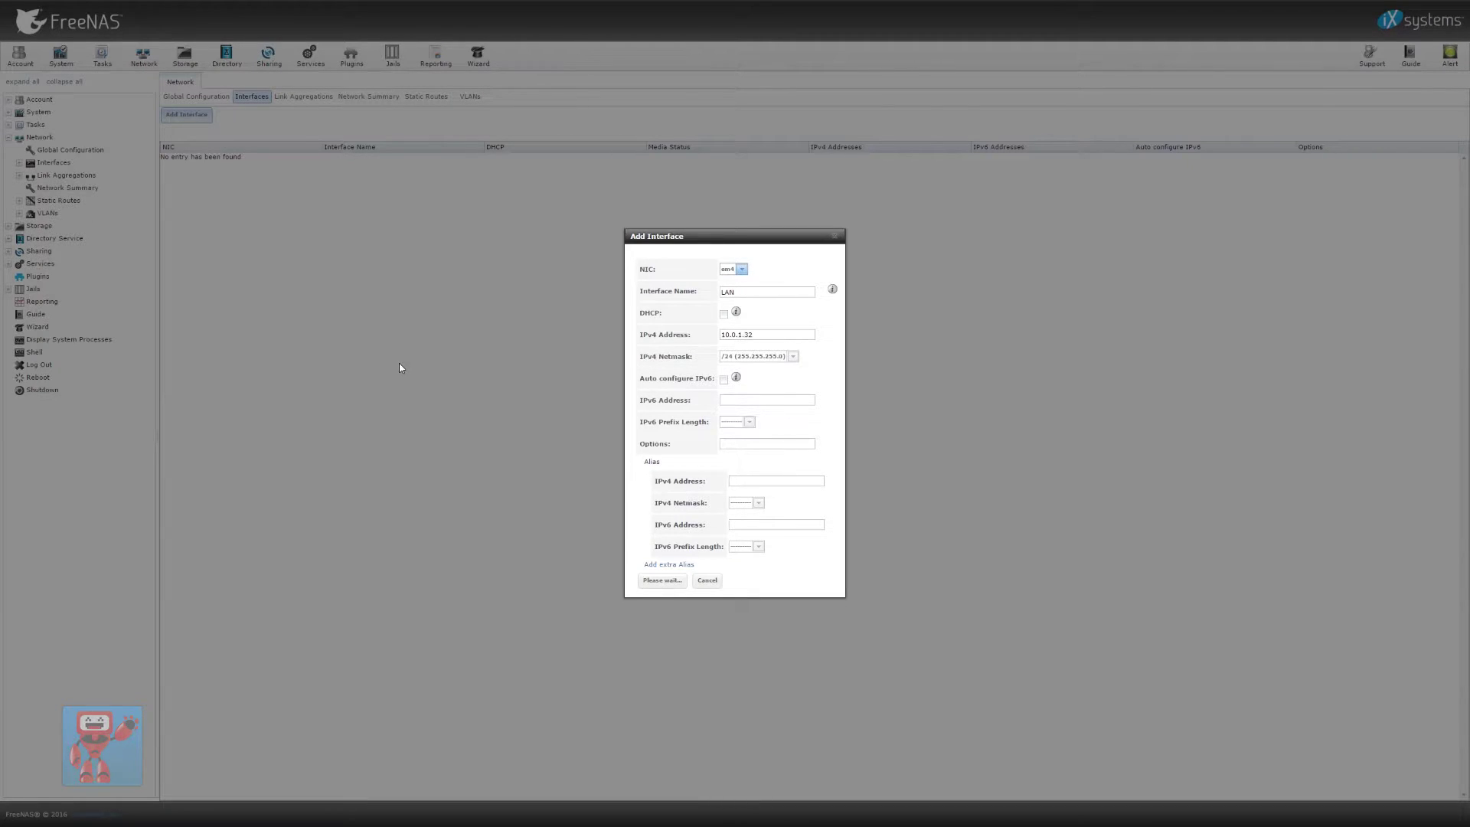
Reconnect to the web UI at 10.0.1.32 and log in again
{"action": "key", "text": "F11"}
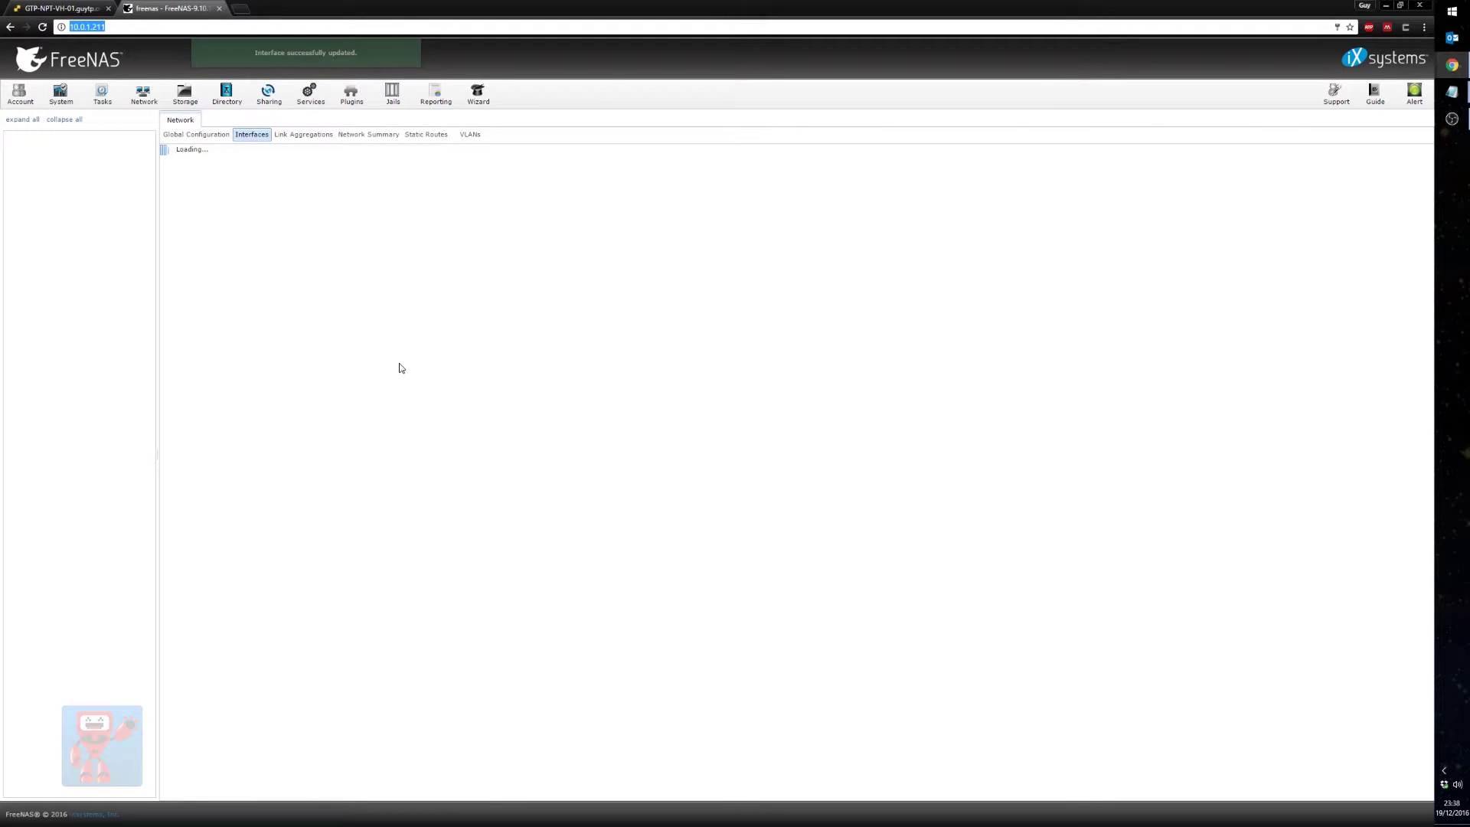
{"action": "type", "text": "10.0.1.32"}
{"action": "key", "text": "Return"}
{"action": "key", "text": "F11"}
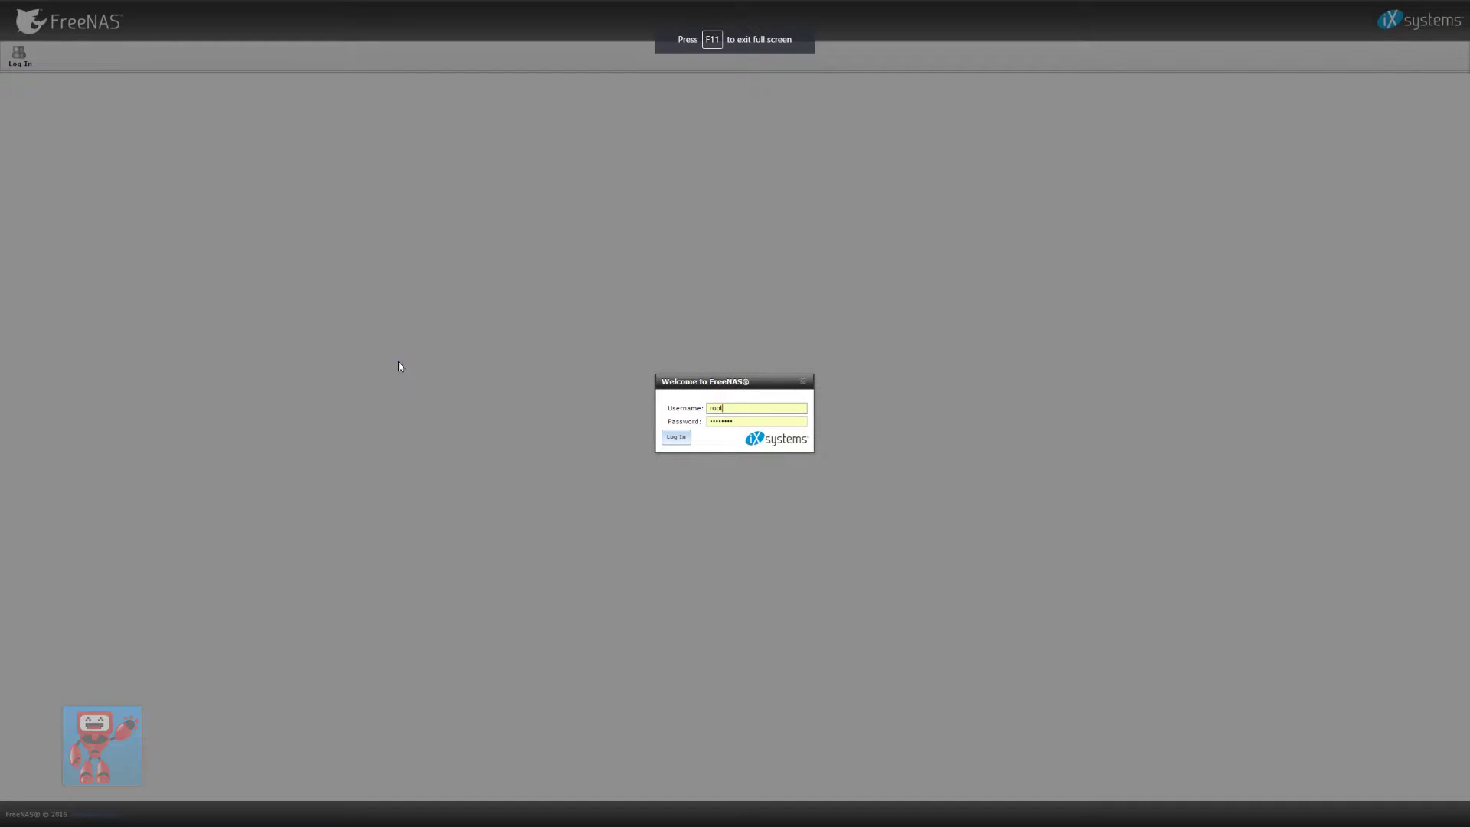
{"action": "key", "text": "Return"}
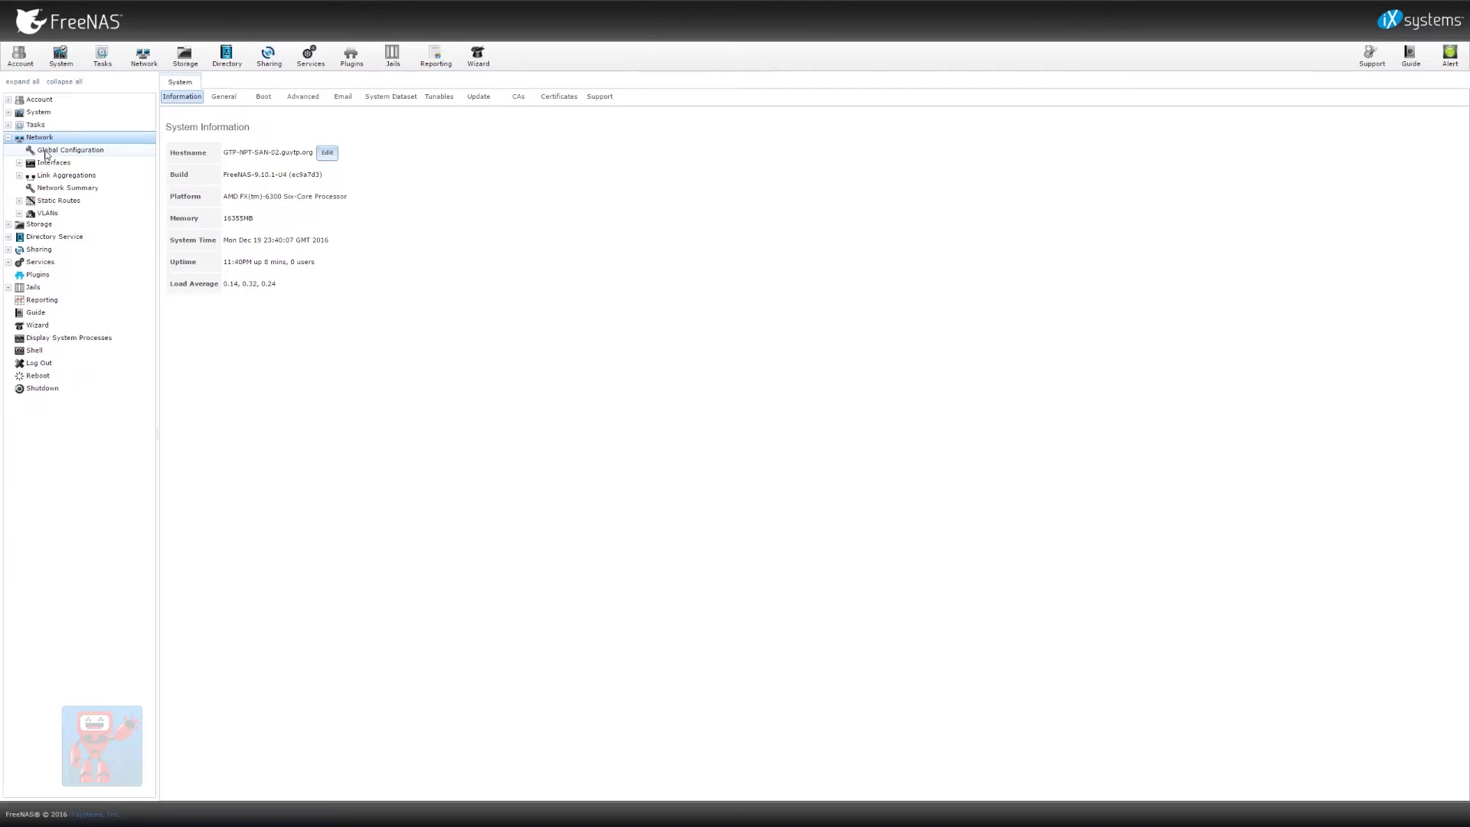
Add interface iSCSI1 with IPv4 address 192.168.1.10/24
{"action": "left_click", "coordinate": [50, 162]}
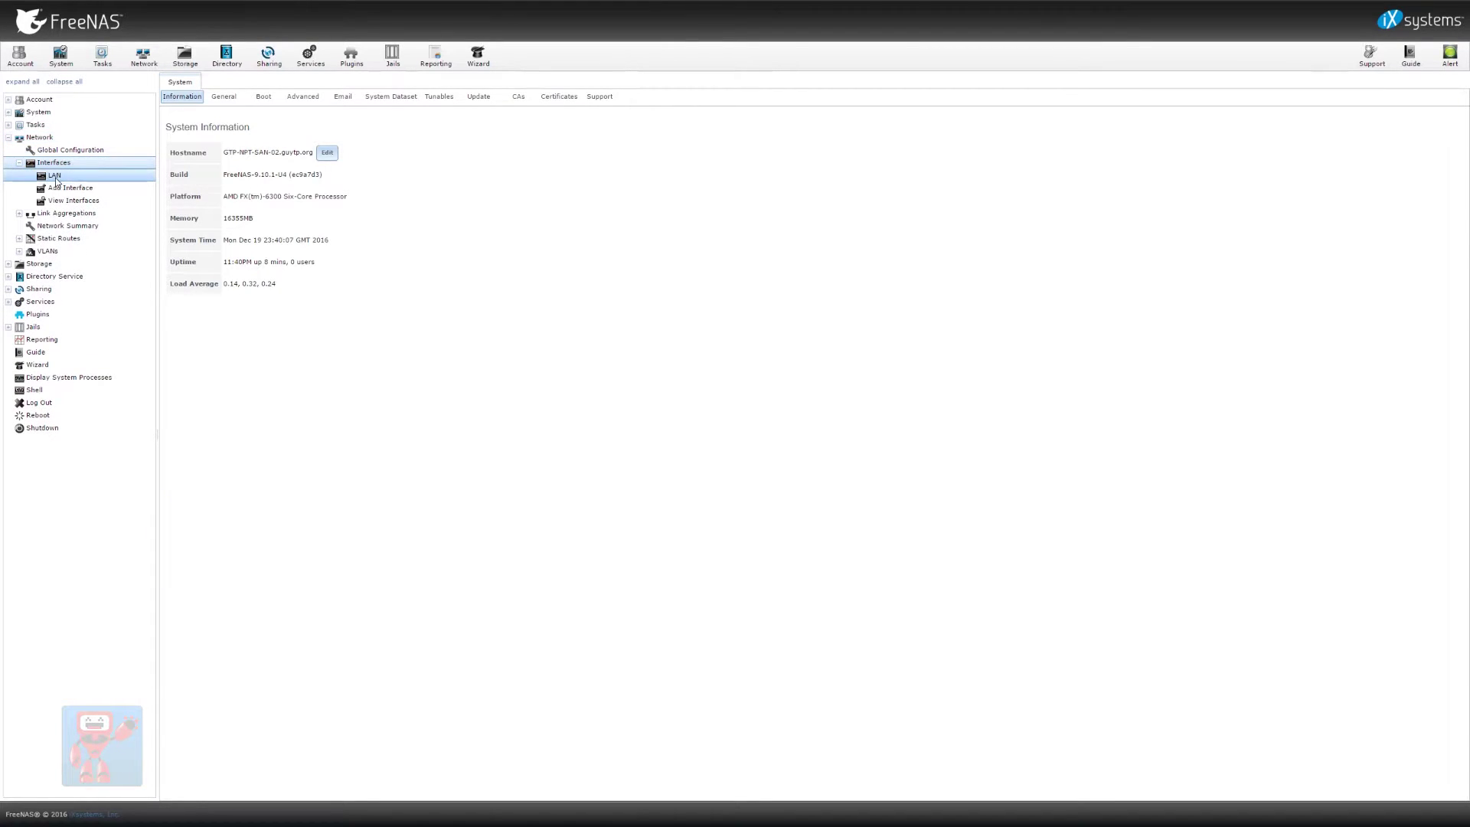
{"action": "left_click", "coordinate": [60, 188]}
{"action": "left_click", "coordinate": [734, 295]}
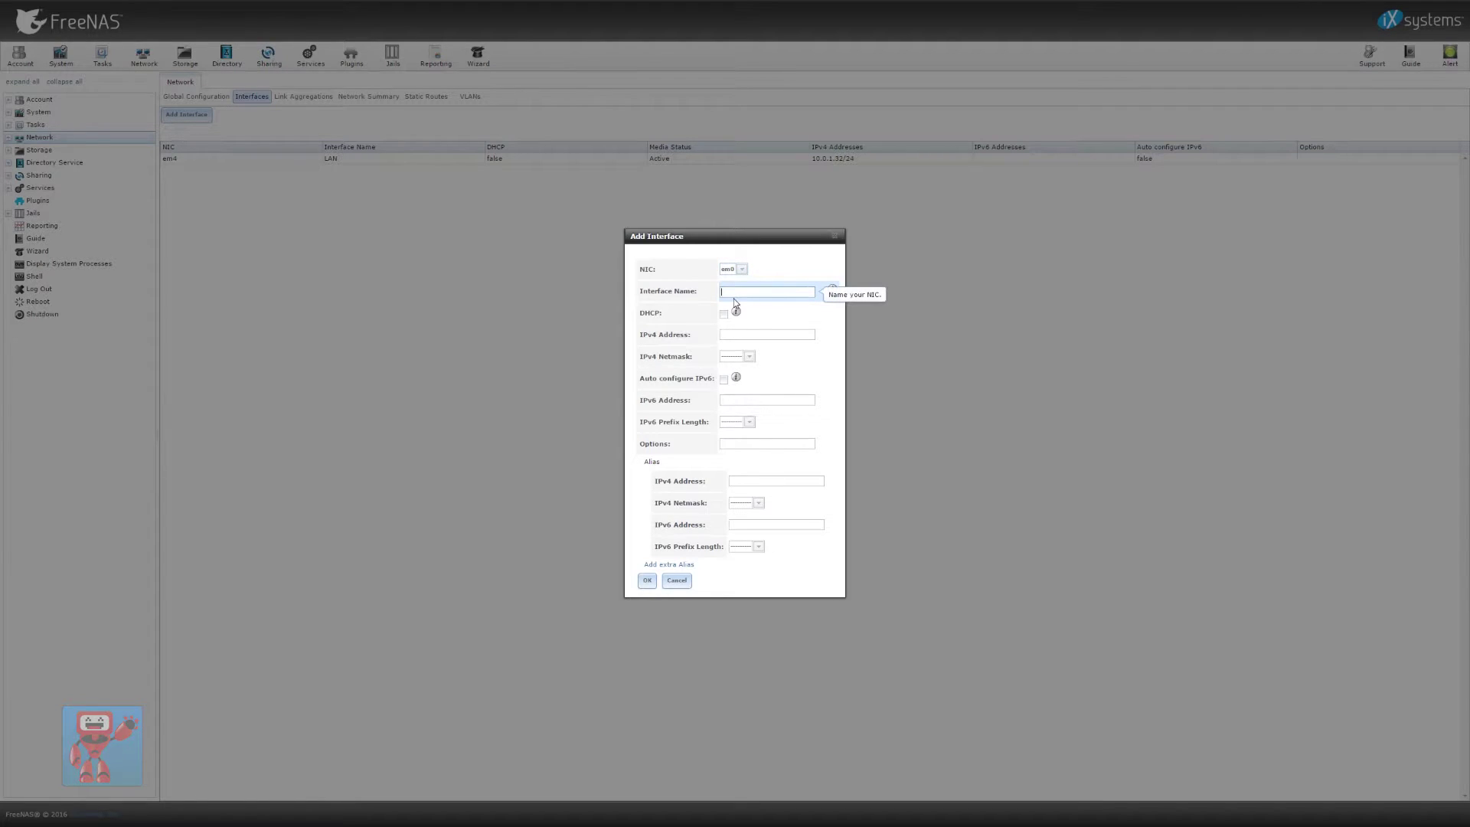
{"action": "type", "text": "iSCSI1"}
{"action": "left_click", "coordinate": [774, 334]}
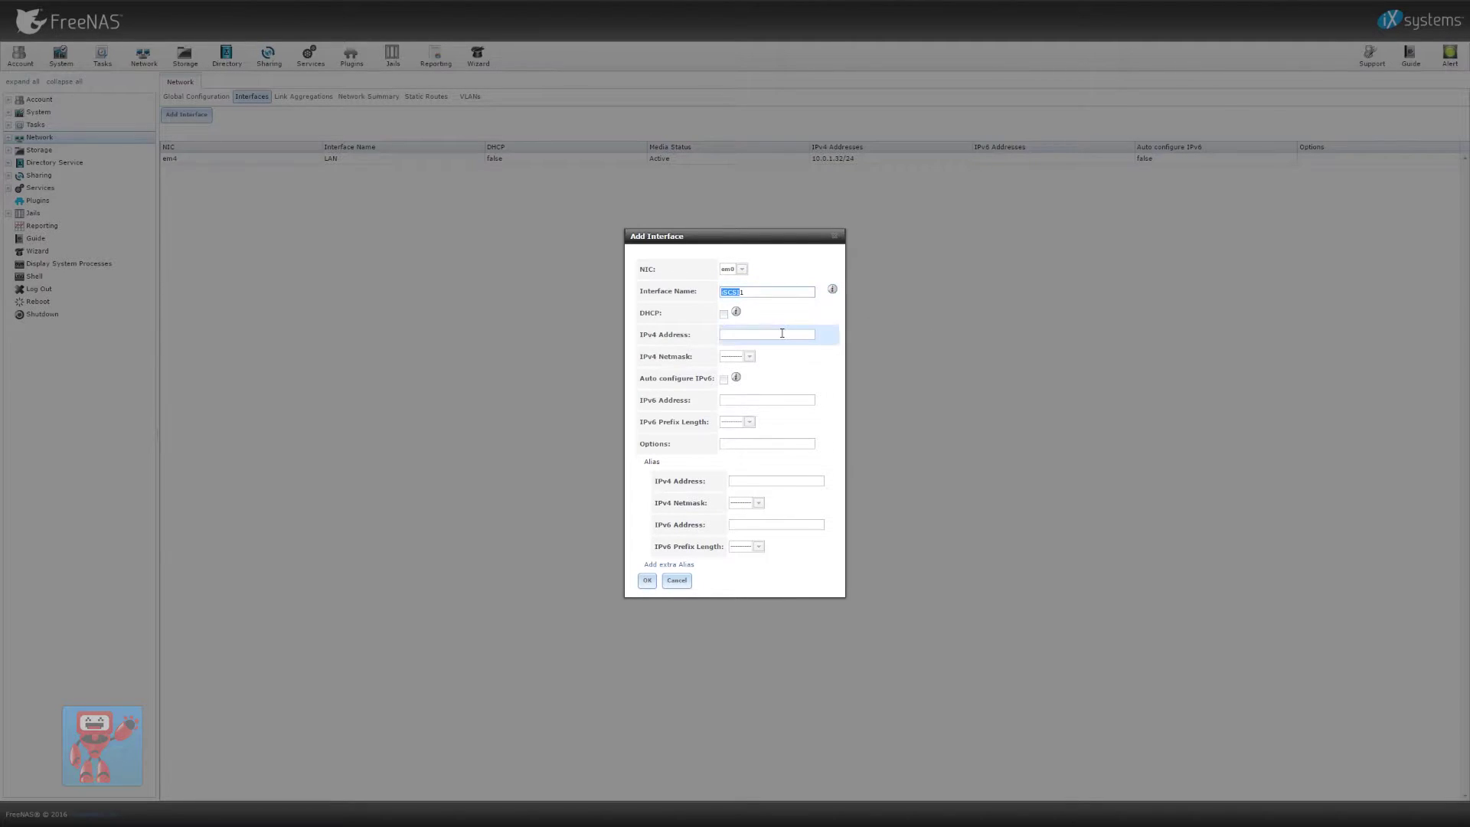
{"action": "type", "text": "192.168.1.10"}
{"action": "key", "text": "Tab"}
{"action": "type", "text": "/24"}
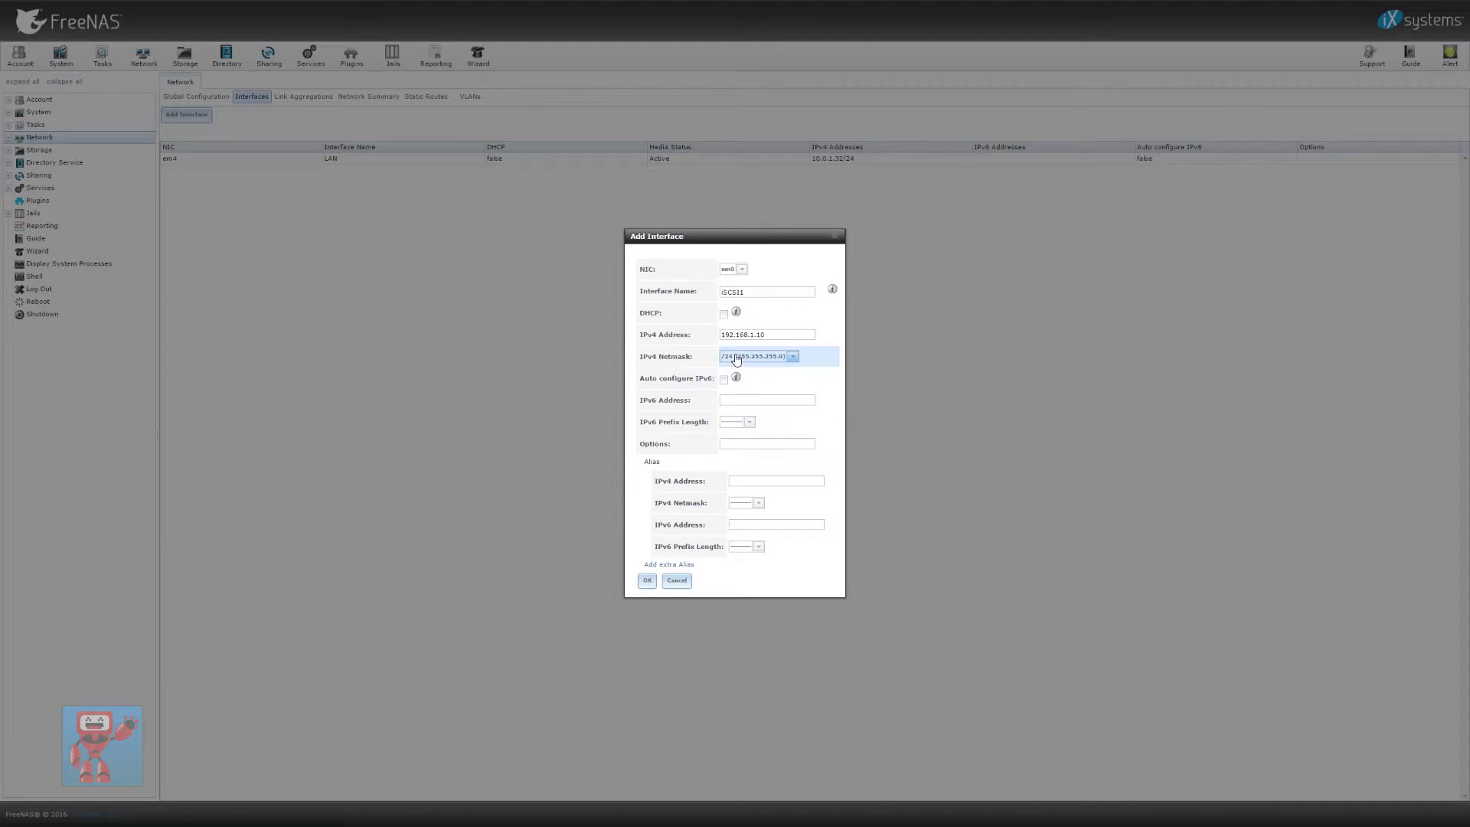
{"action": "key", "text": "Tab"}
{"action": "key", "text": "Tab"}
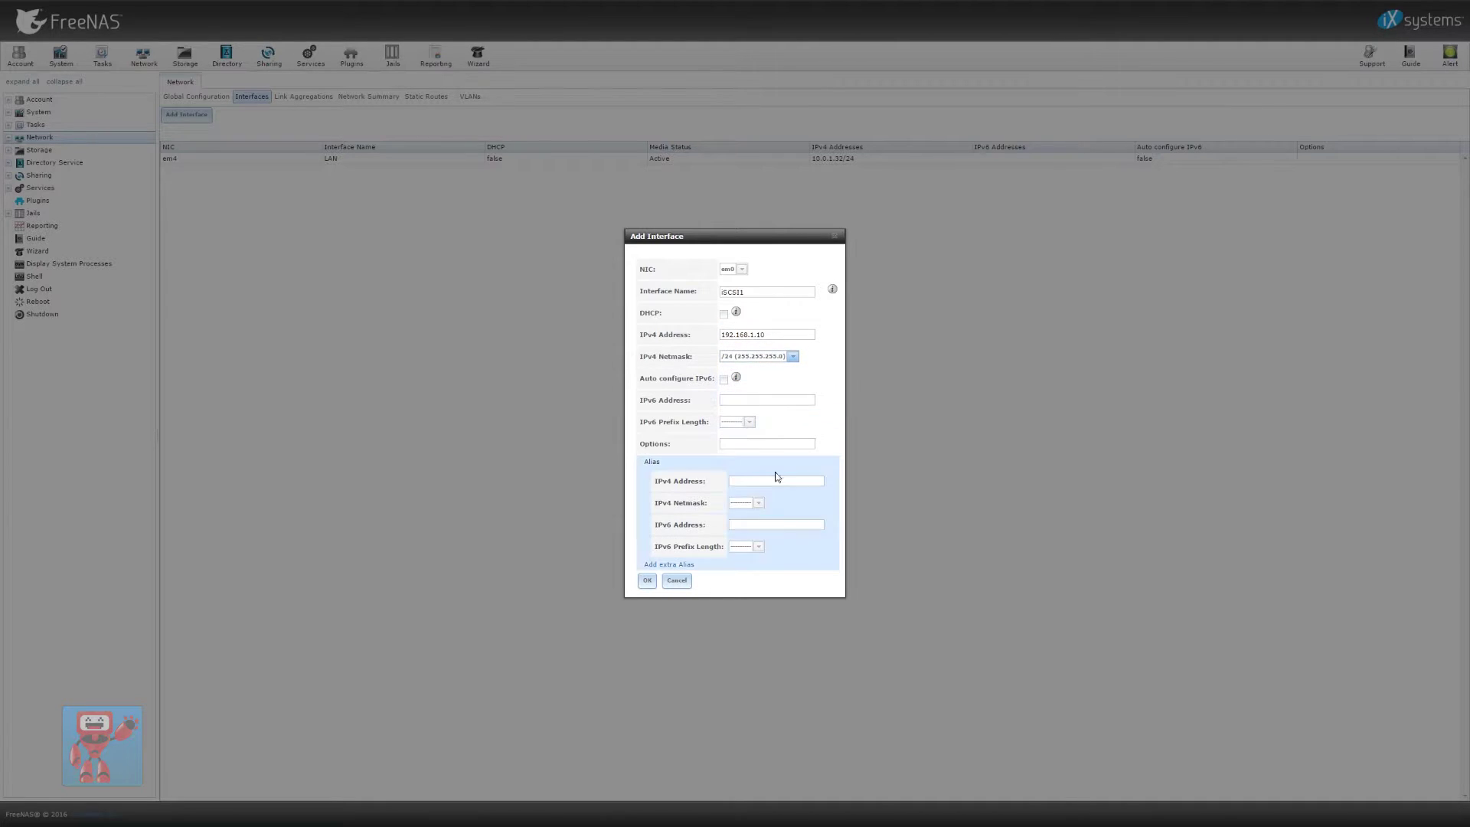
{"action": "left_click", "coordinate": [647, 581]}
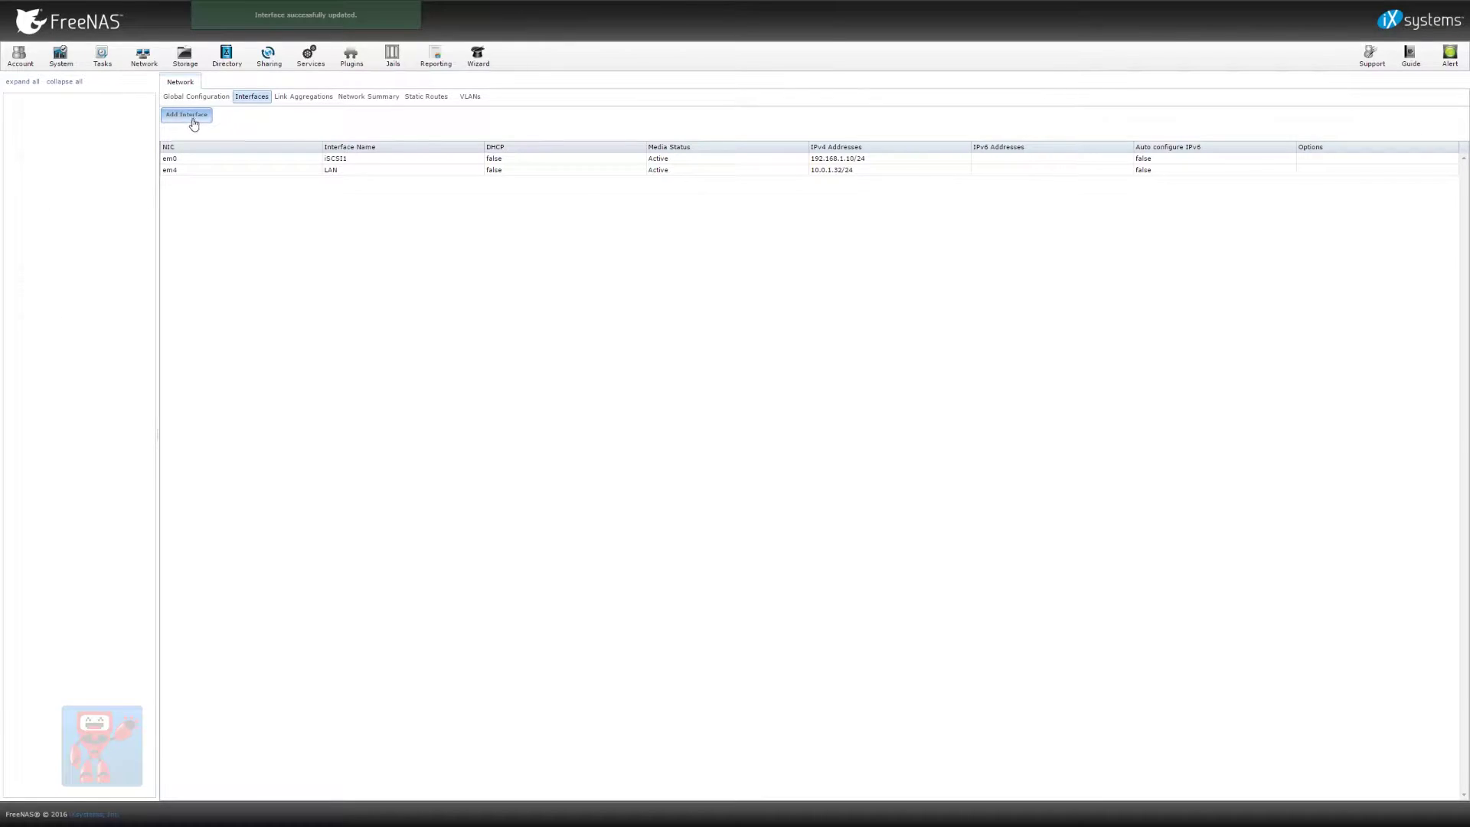
Begin another interface named iSCSI2 and move to its IPv4 address
{"action": "left_click", "coordinate": [188, 116]}
{"action": "left_click", "coordinate": [741, 293]}
{"action": "type", "text": "iSCSI2"}
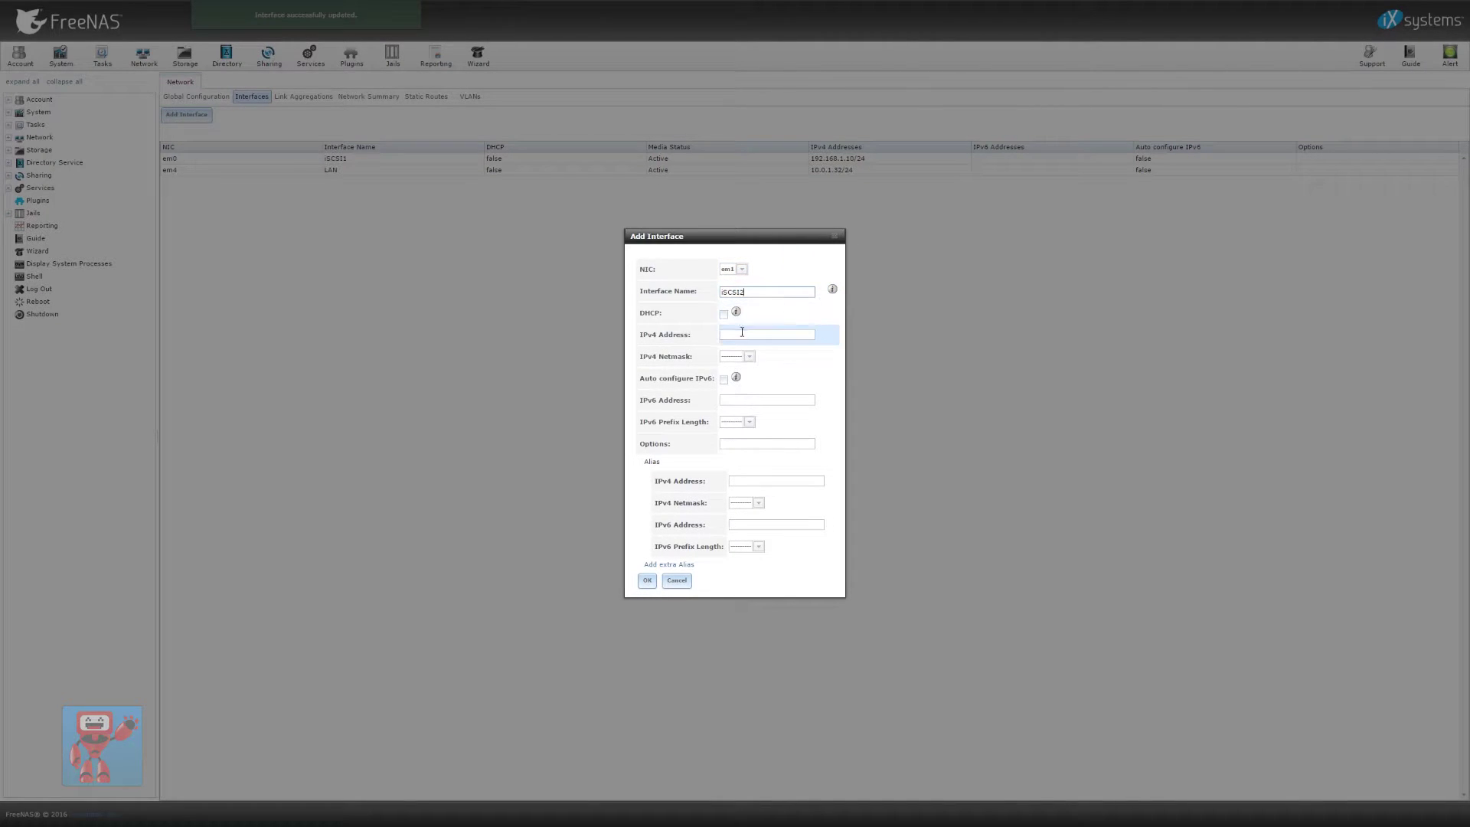
{"action": "left_click", "coordinate": [750, 334]}
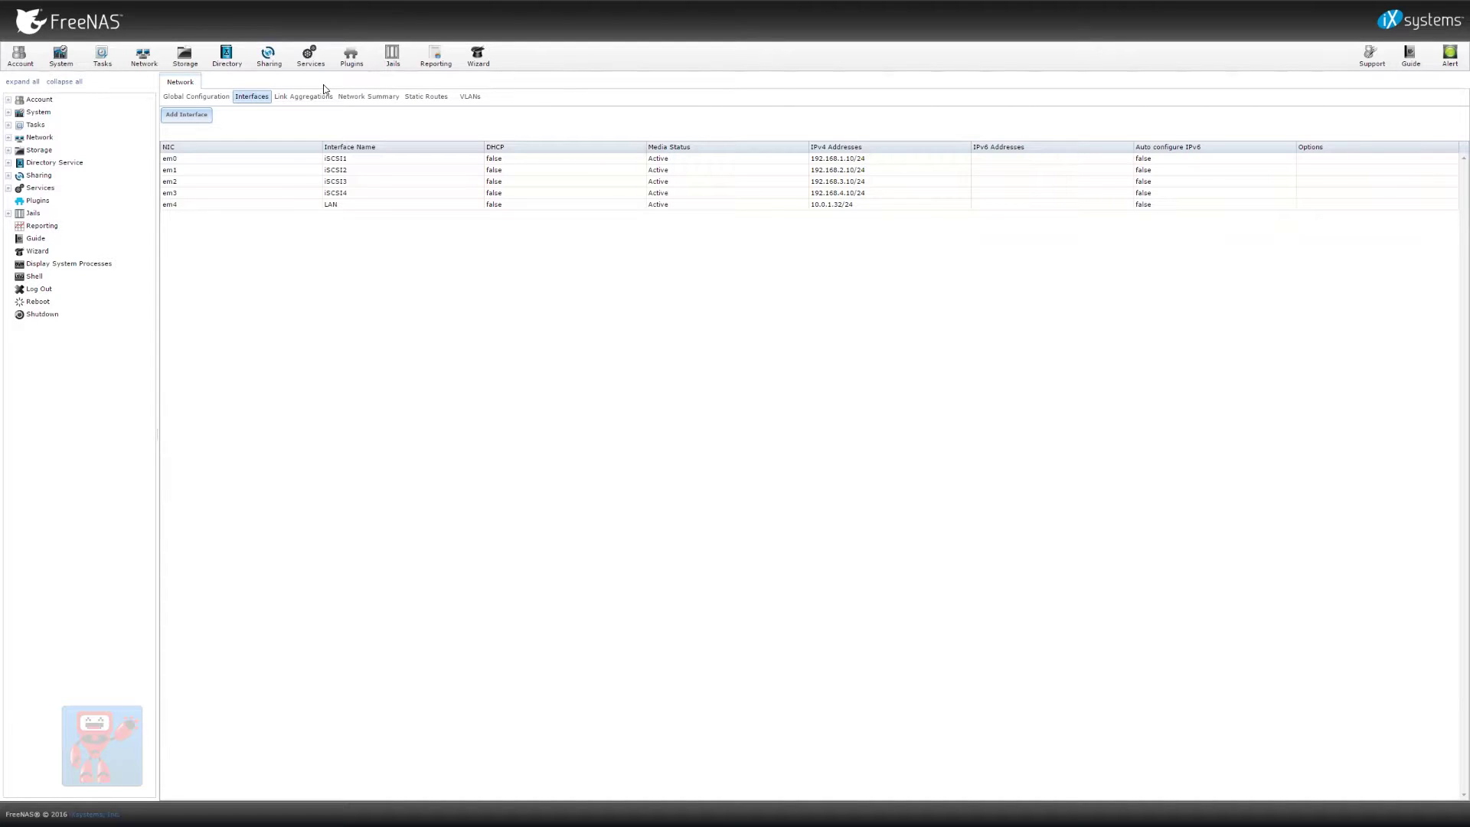
Look over Link Aggregations and the network Global Configuration without adding anything
{"action": "left_click", "coordinate": [279, 98]}
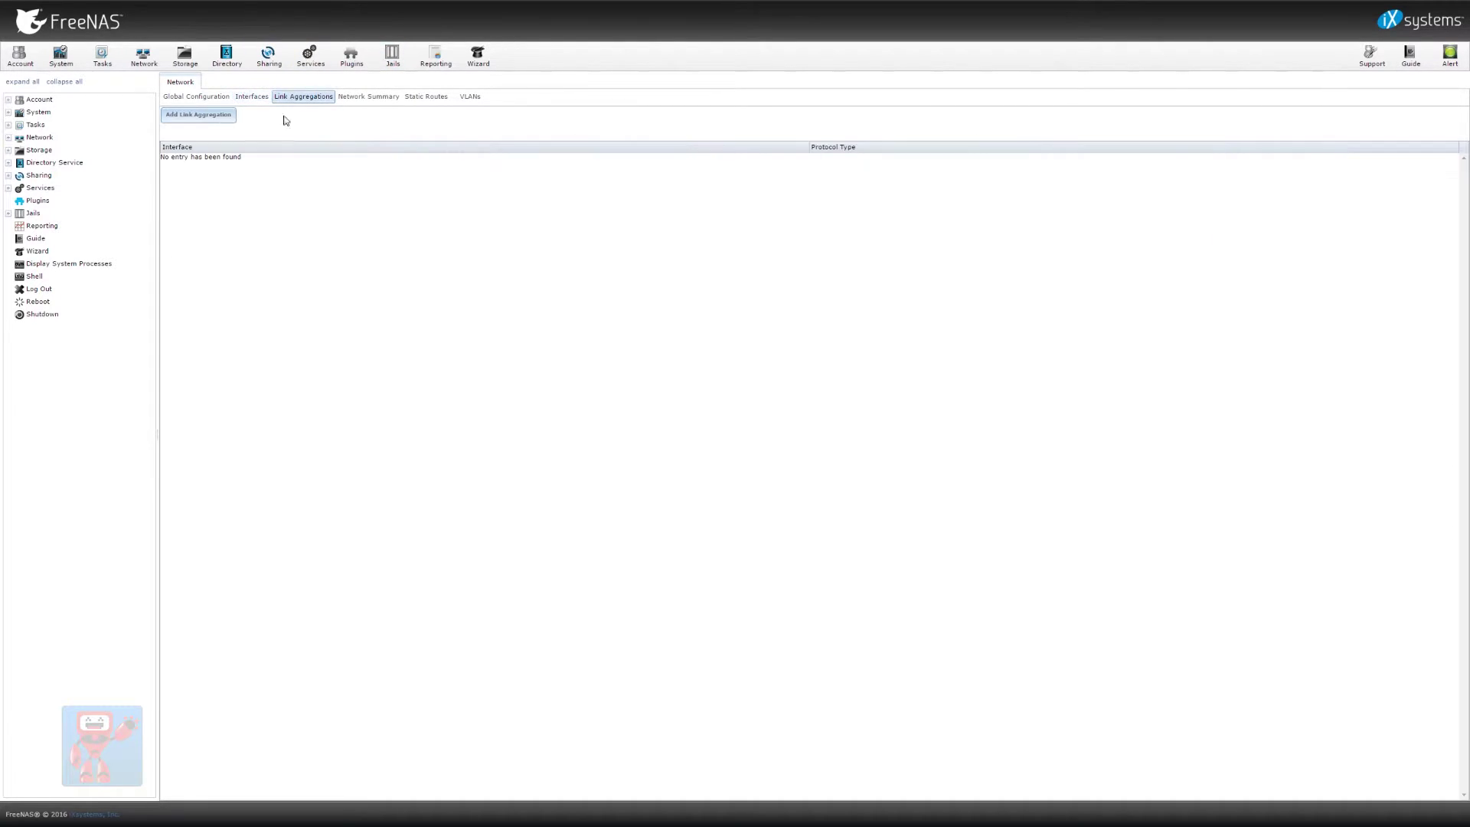
{"action": "left_click", "coordinate": [199, 115]}
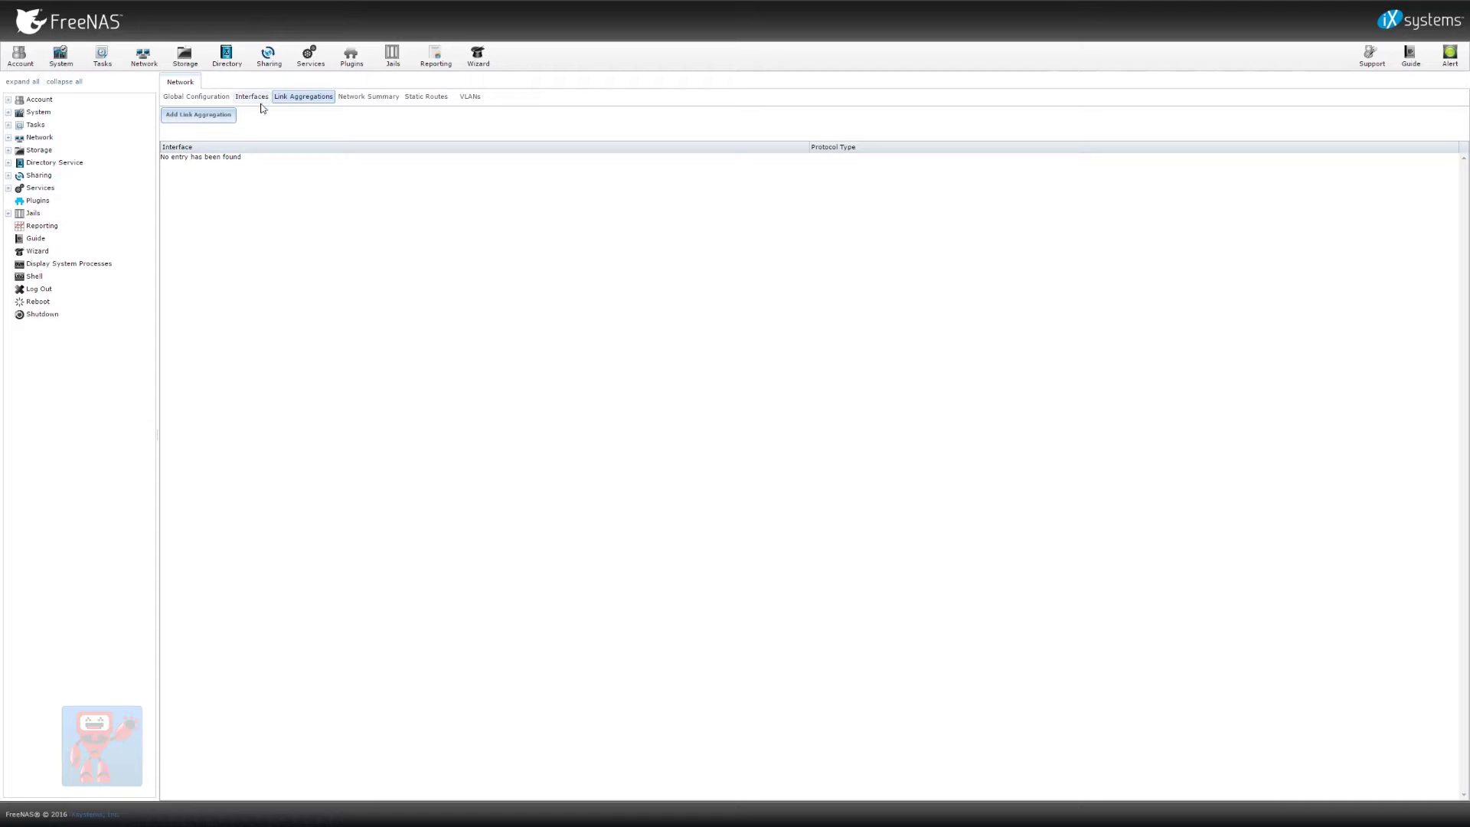
{"action": "left_click", "coordinate": [251, 98]}
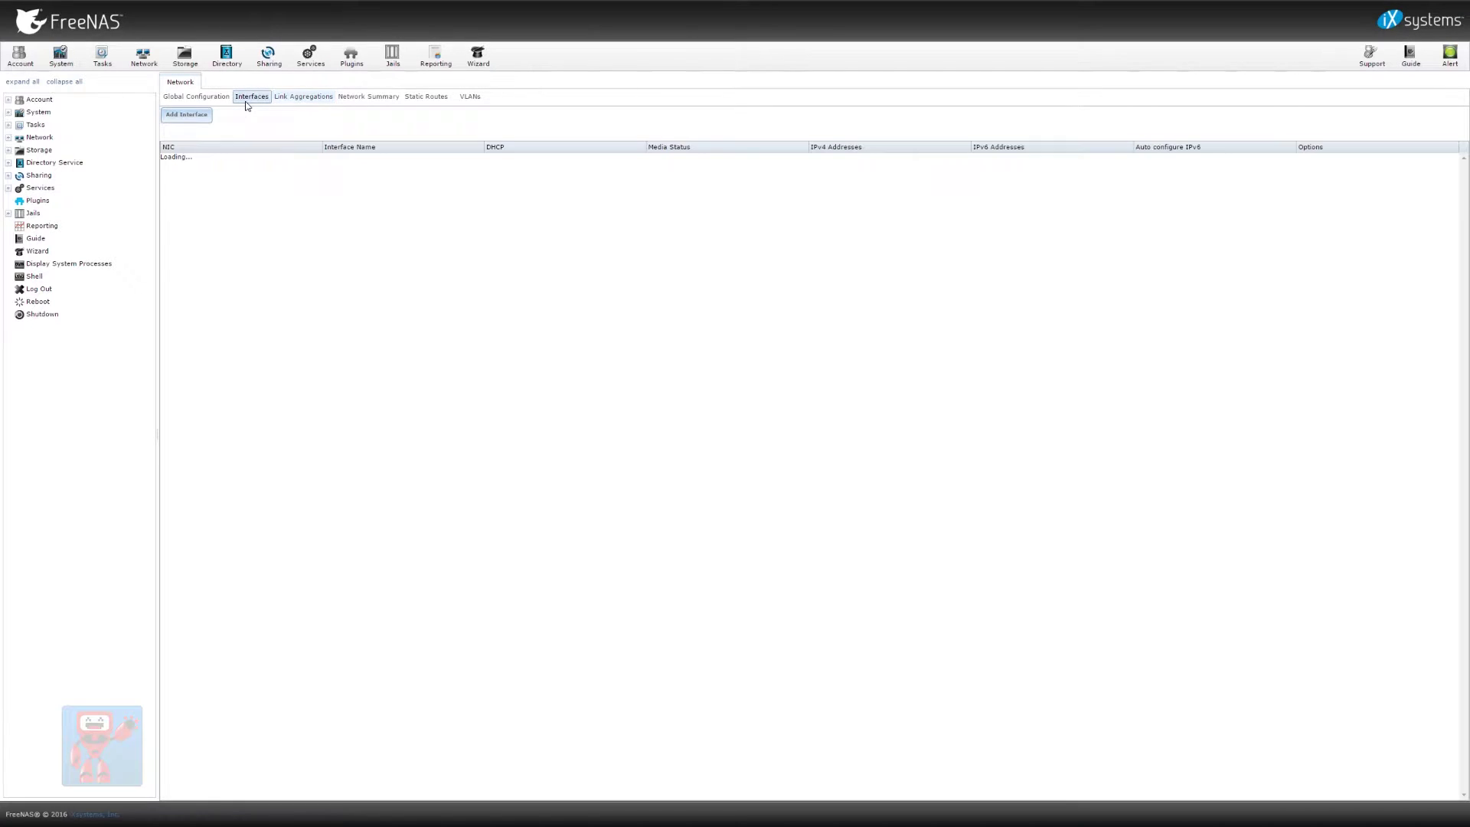
{"action": "left_click", "coordinate": [196, 96]}
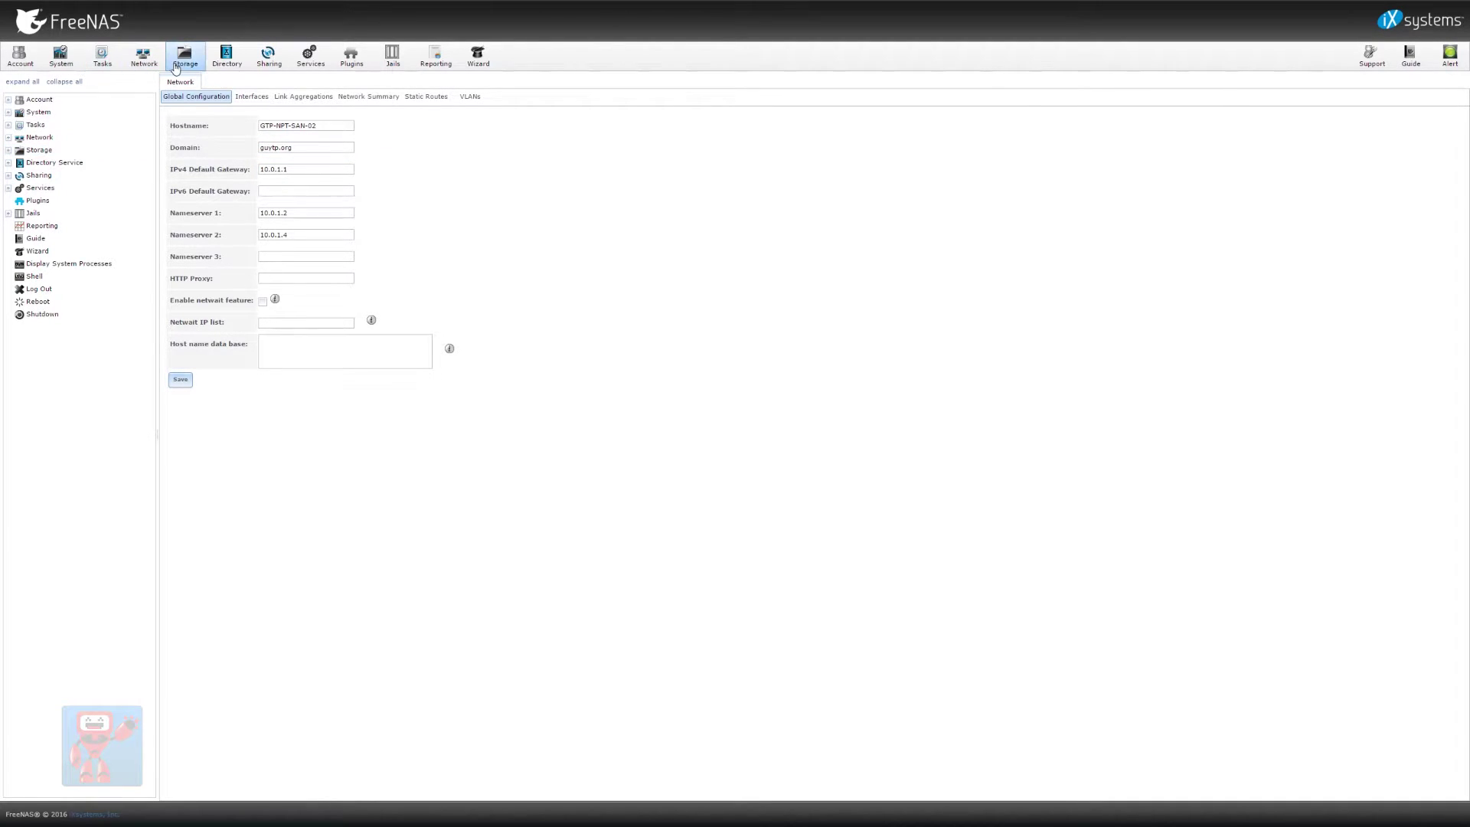
Enter the Active Directory domain, account and password, enable it and save
{"action": "left_click", "coordinate": [227, 61]}
{"action": "left_click", "coordinate": [304, 126]}
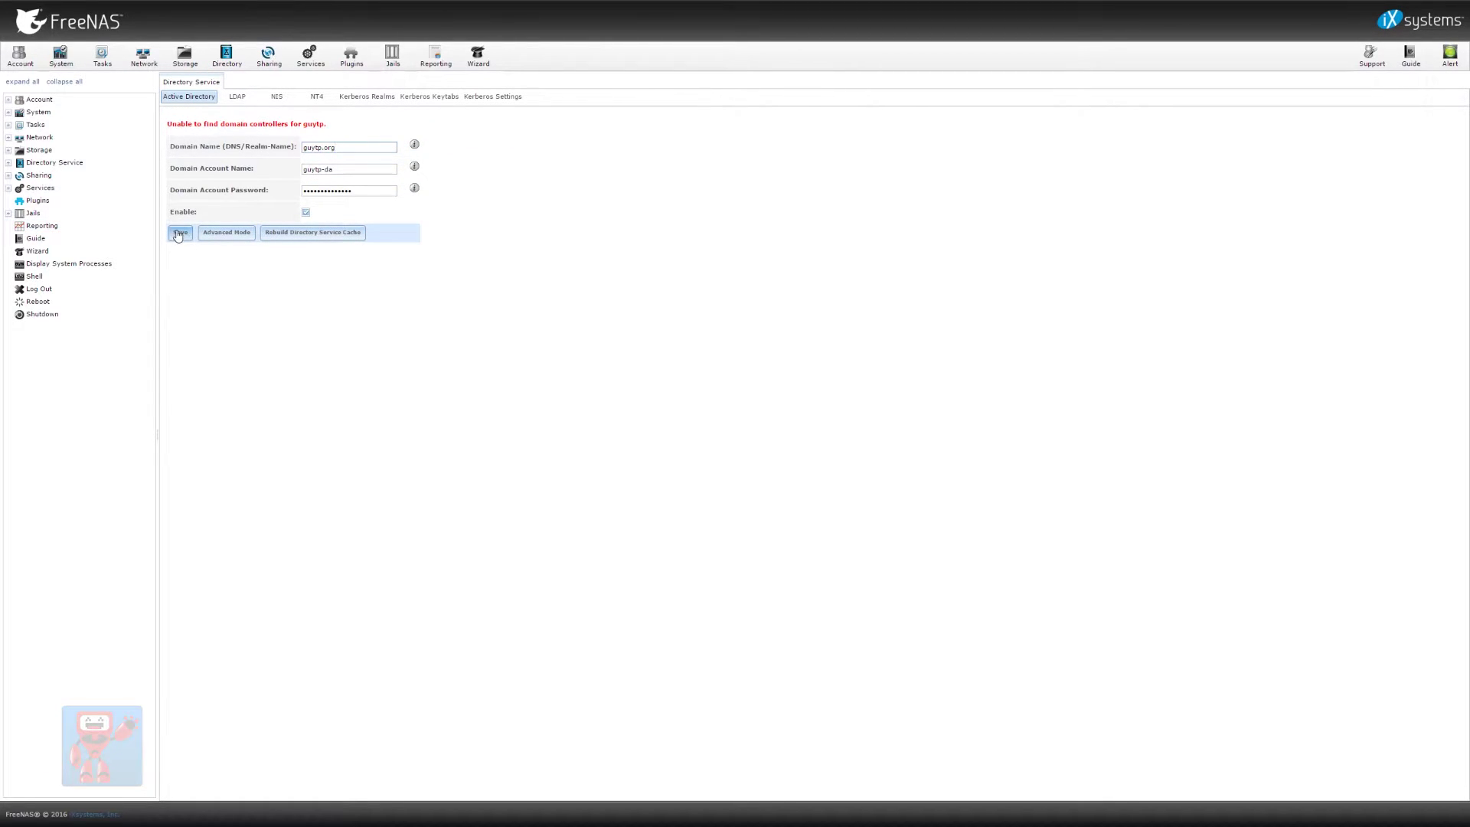
{"action": "left_click", "coordinate": [179, 233]}
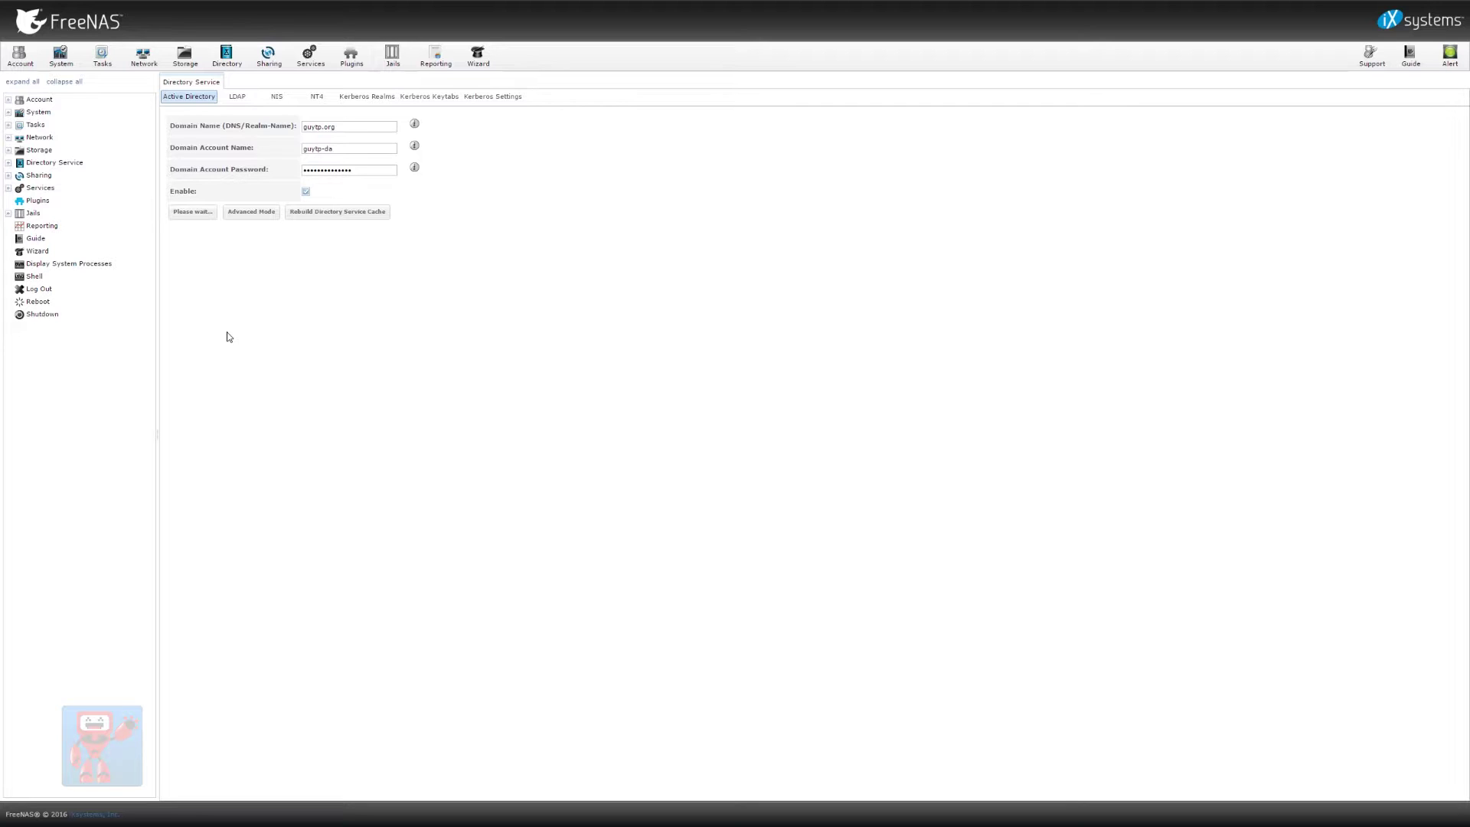
{"action": "left_click", "coordinate": [328, 152]}
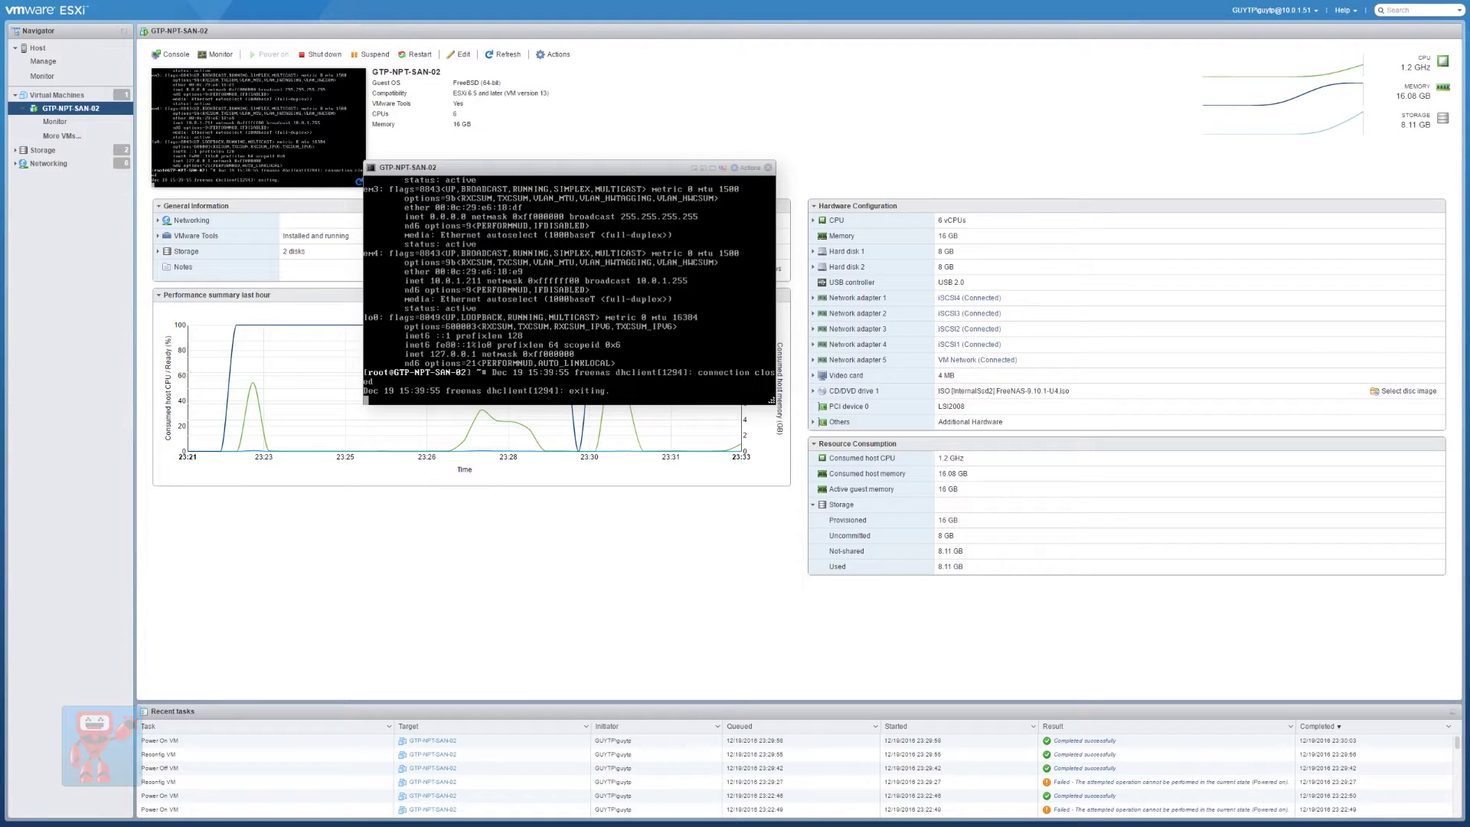
In the console, list local accounts with cat /etc/passwd and domain users with wbinfo -u
{"action": "key", "text": "Return"}
{"action": "type", "text": "cat "}
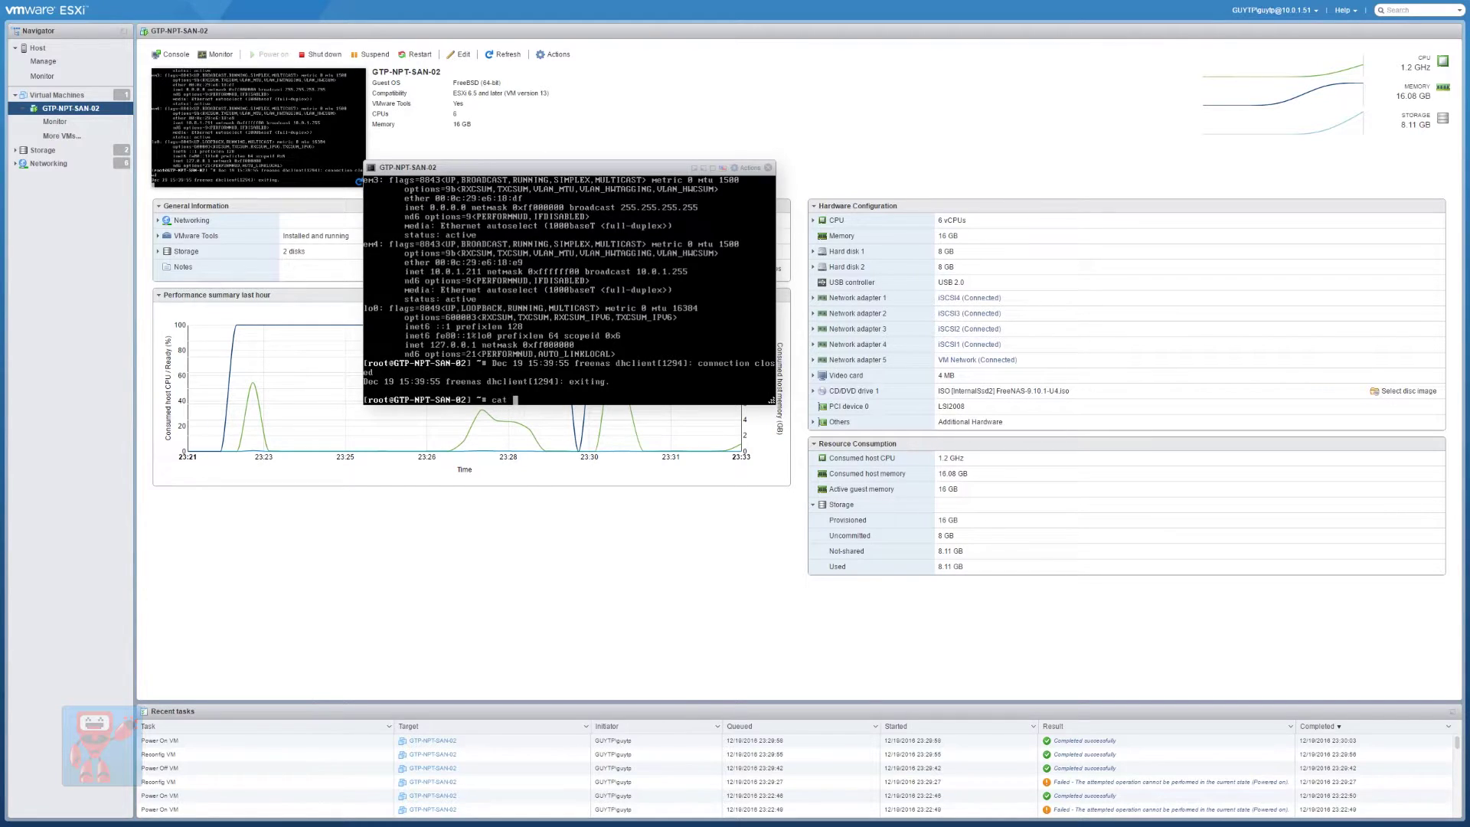
{"action": "type", "text": "/etc/passwd"}
{"action": "key", "text": "Return"}
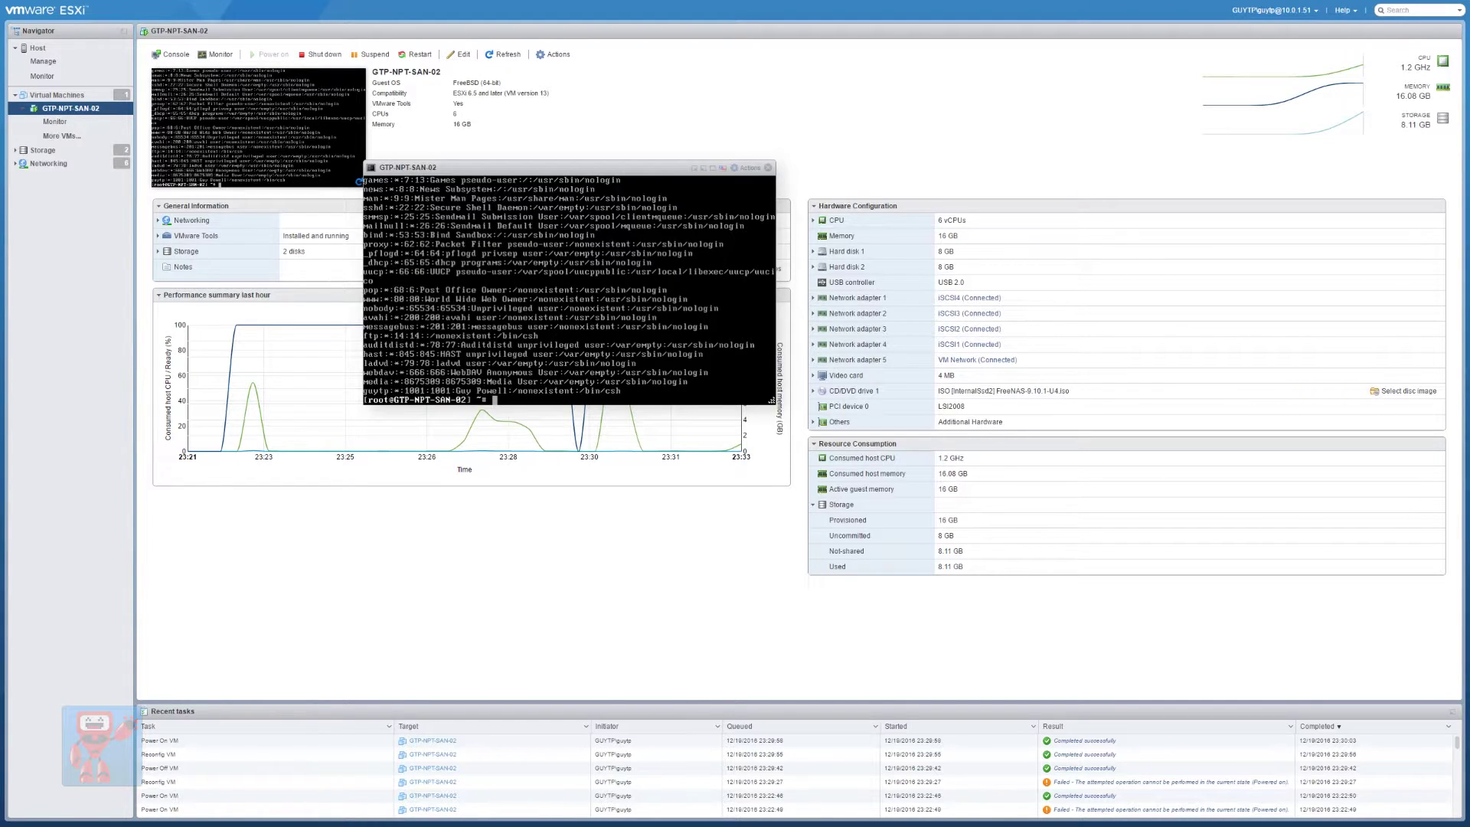
{"action": "type", "text": "wbinfo -u"}
{"action": "key", "text": "Return"}
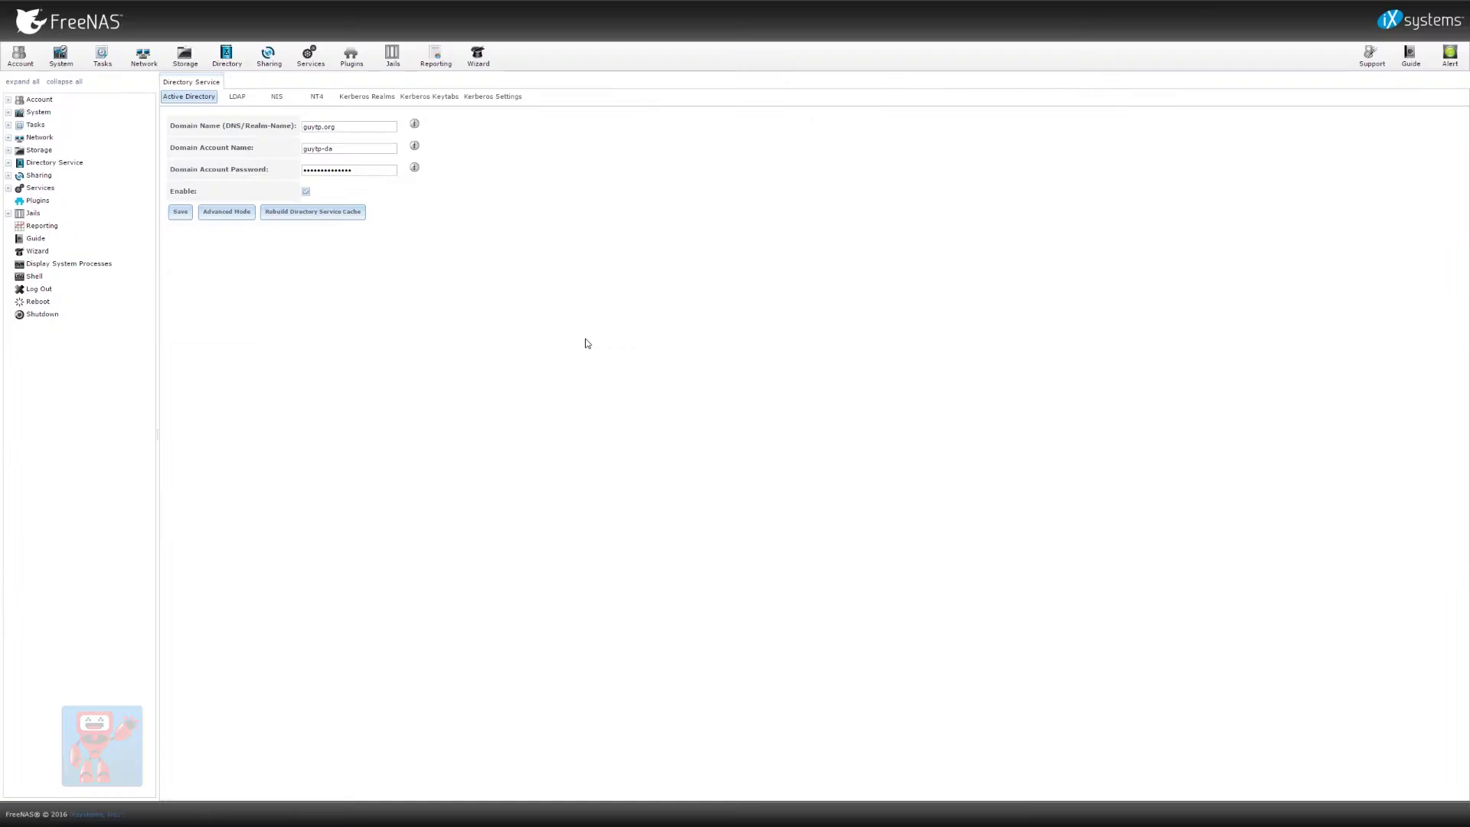
Browse the navigation tree and open the System > General settings
{"action": "left_click", "coordinate": [9, 100]}
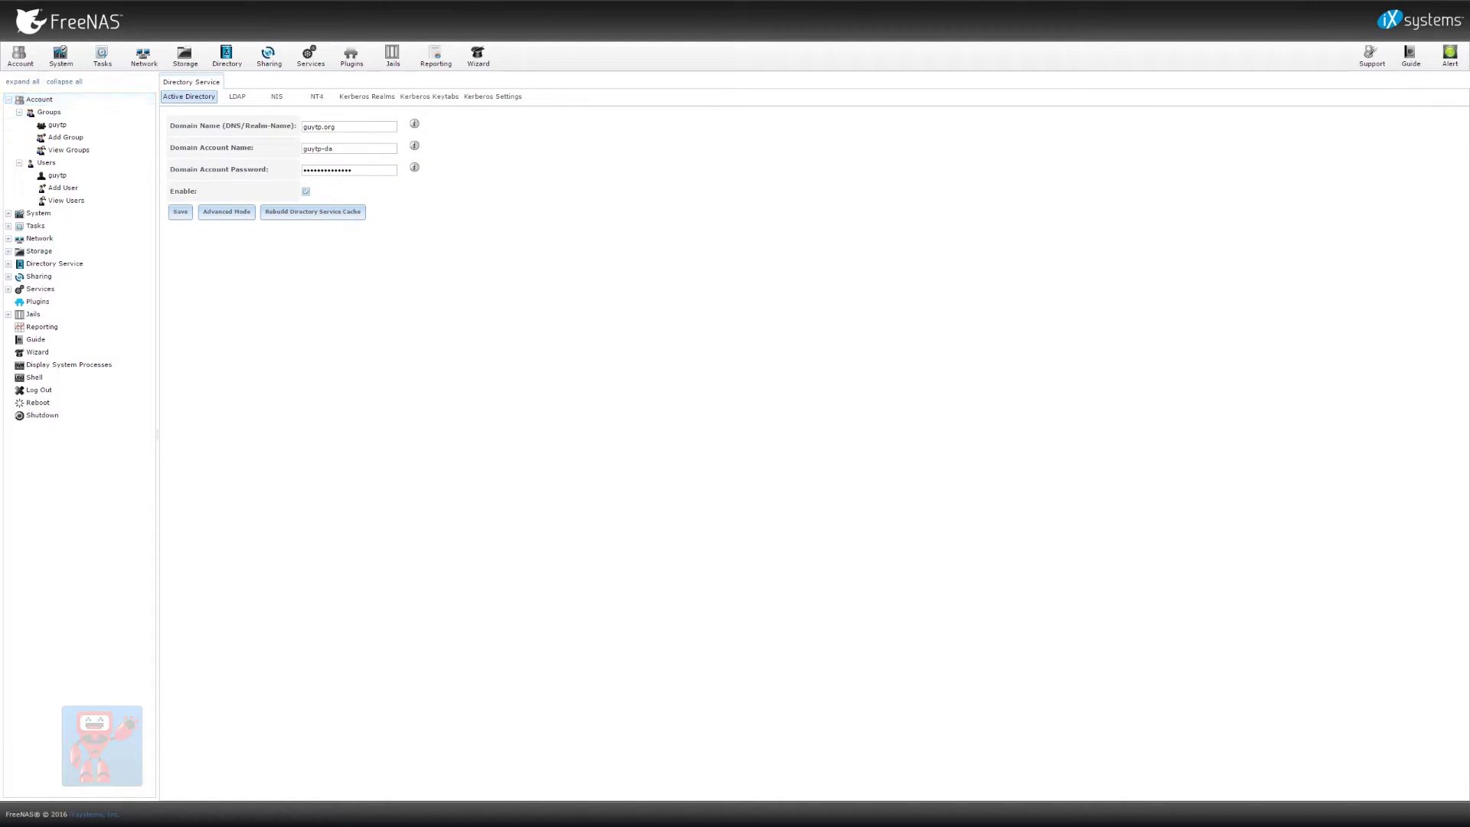
{"action": "left_click", "coordinate": [9, 100]}
{"action": "left_click", "coordinate": [58, 58]}
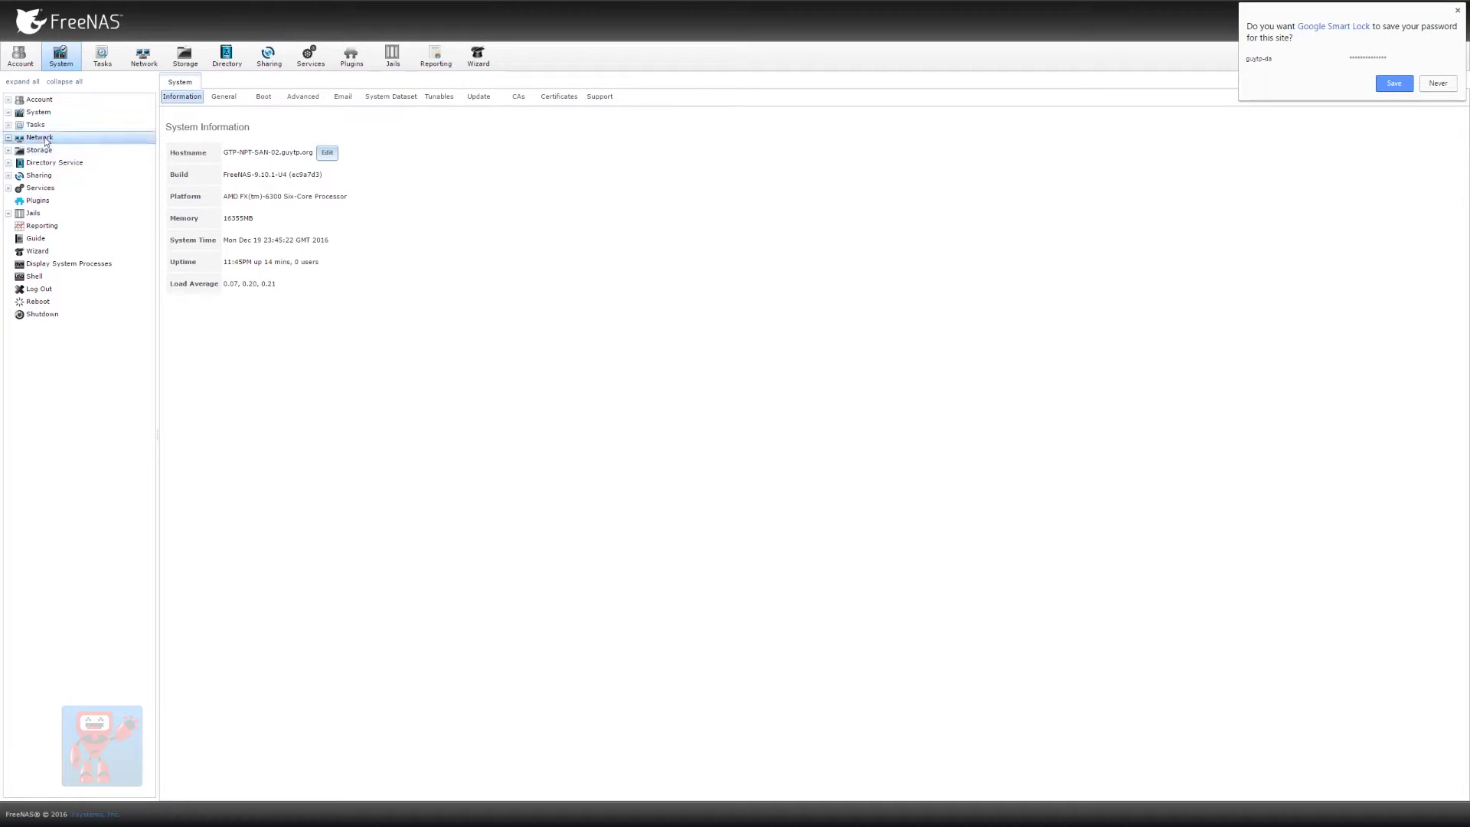
{"action": "left_click", "coordinate": [9, 112]}
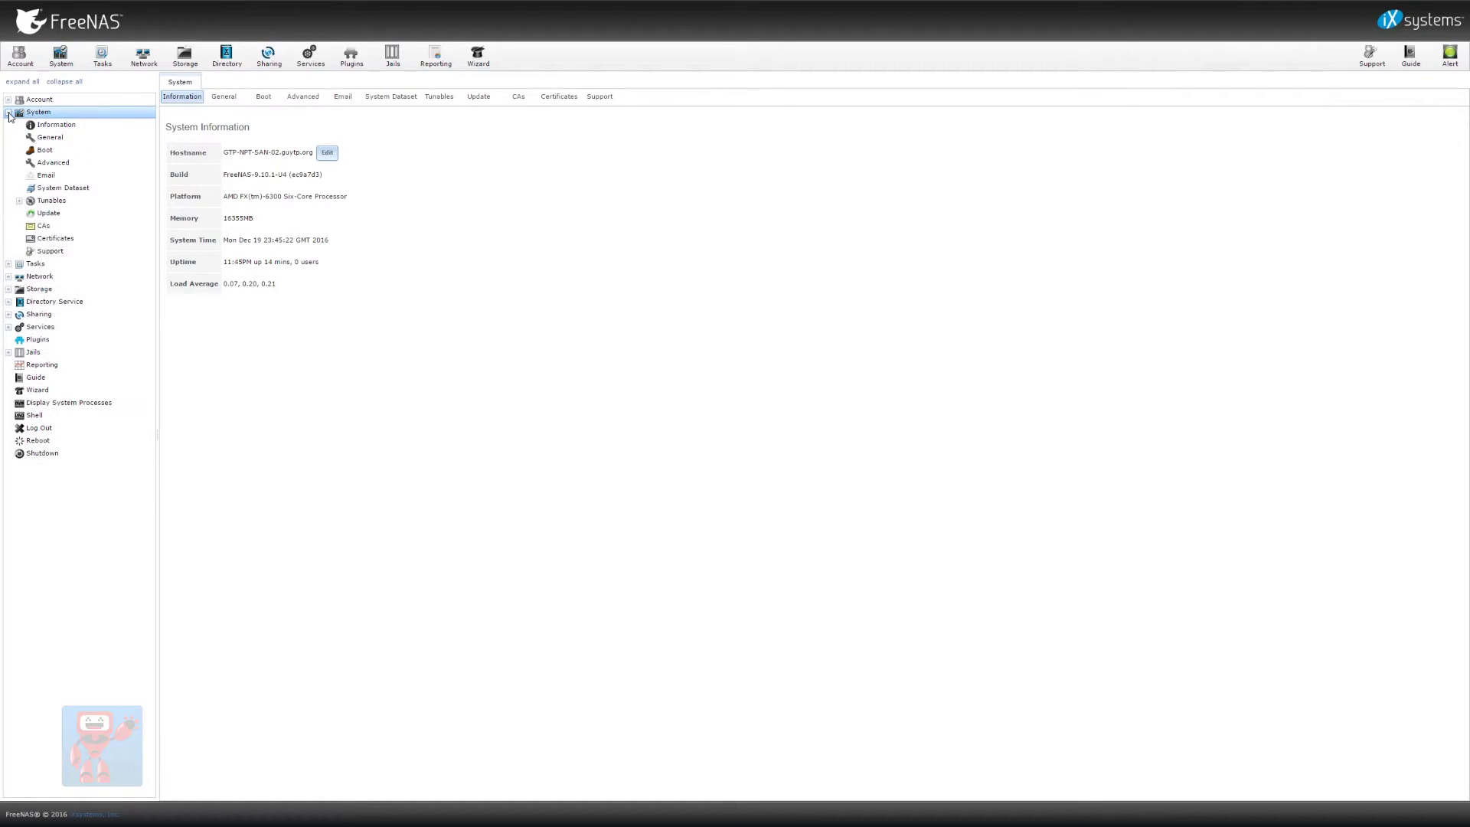
{"action": "left_click", "coordinate": [50, 137]}
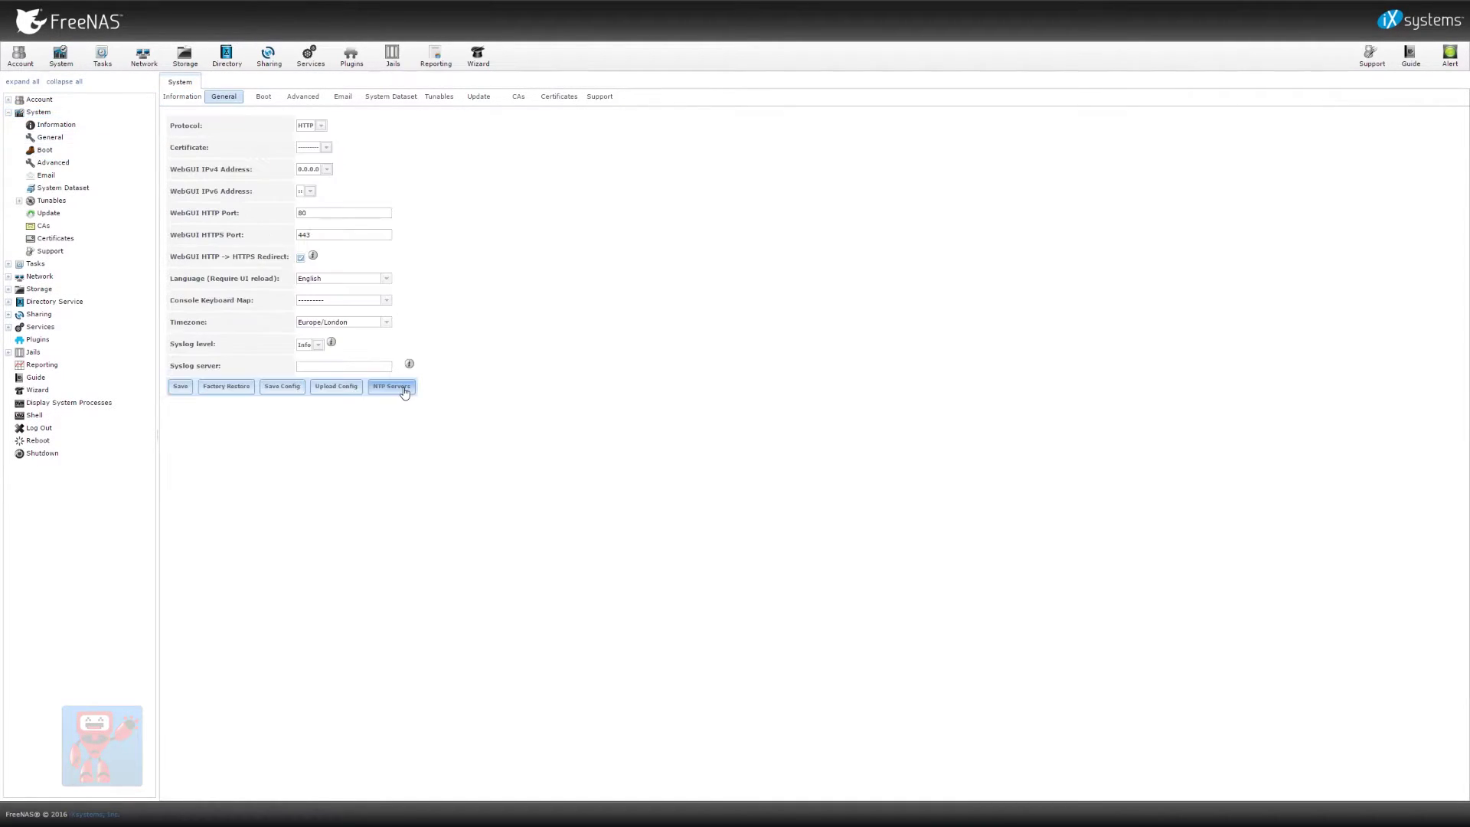
Review the NTP servers list, including 0.freebsd.pool.ntp.org, then go to Services
{"action": "left_click", "coordinate": [404, 389]}
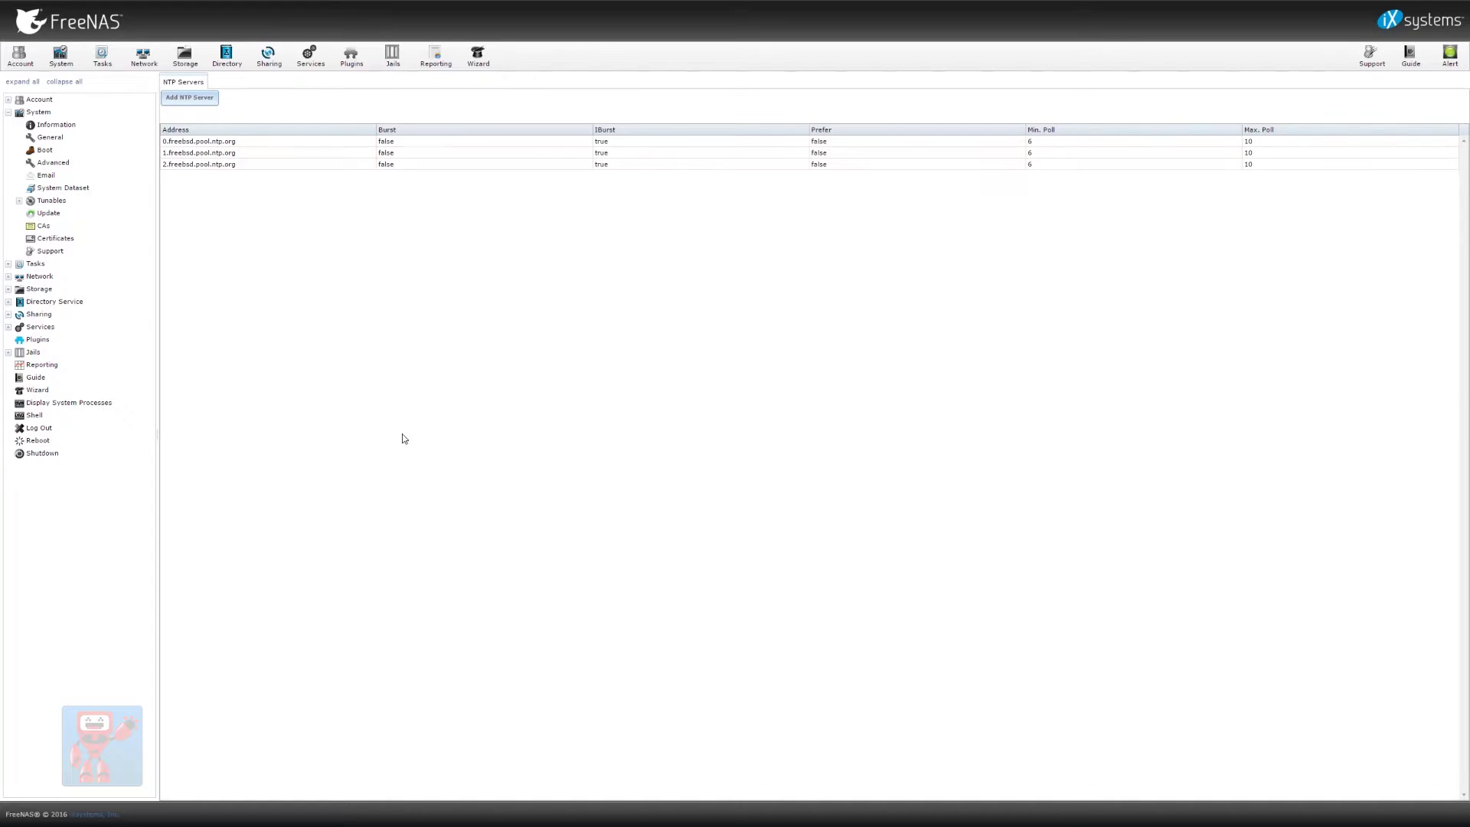
{"action": "left_click", "coordinate": [189, 142]}
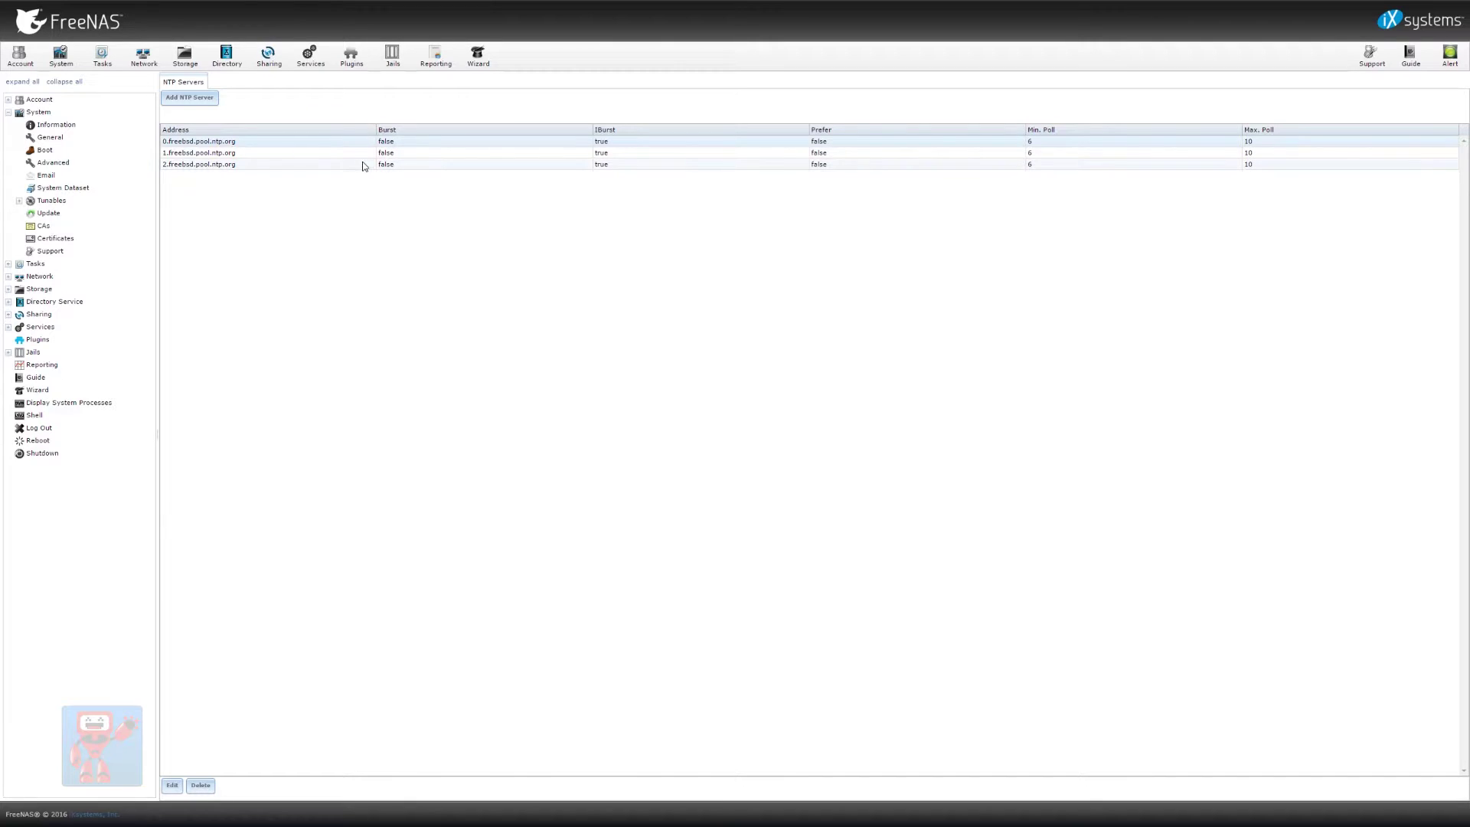
{"action": "left_click", "coordinate": [245, 146]}
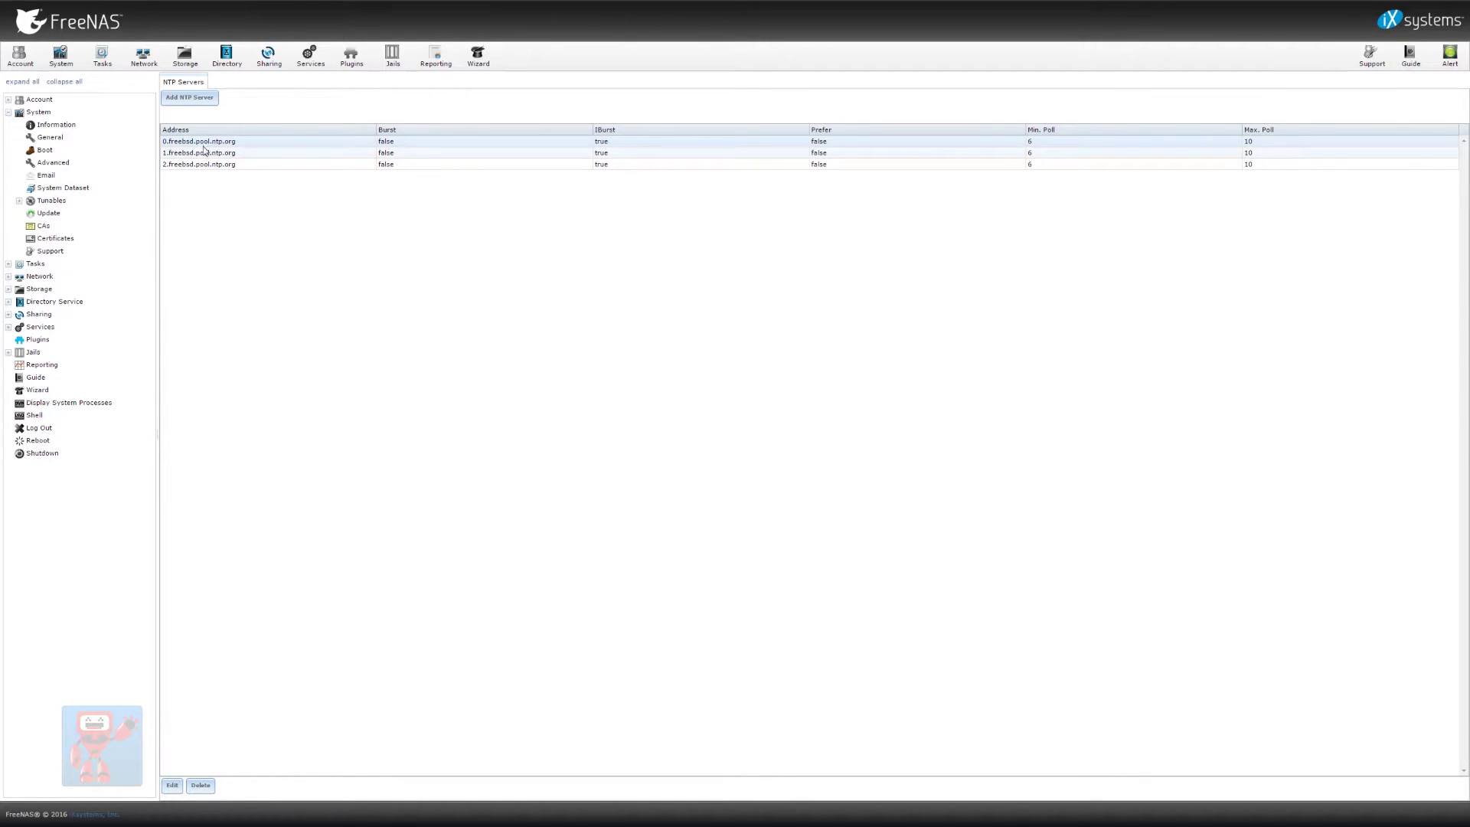
{"action": "left_click", "coordinate": [310, 55]}
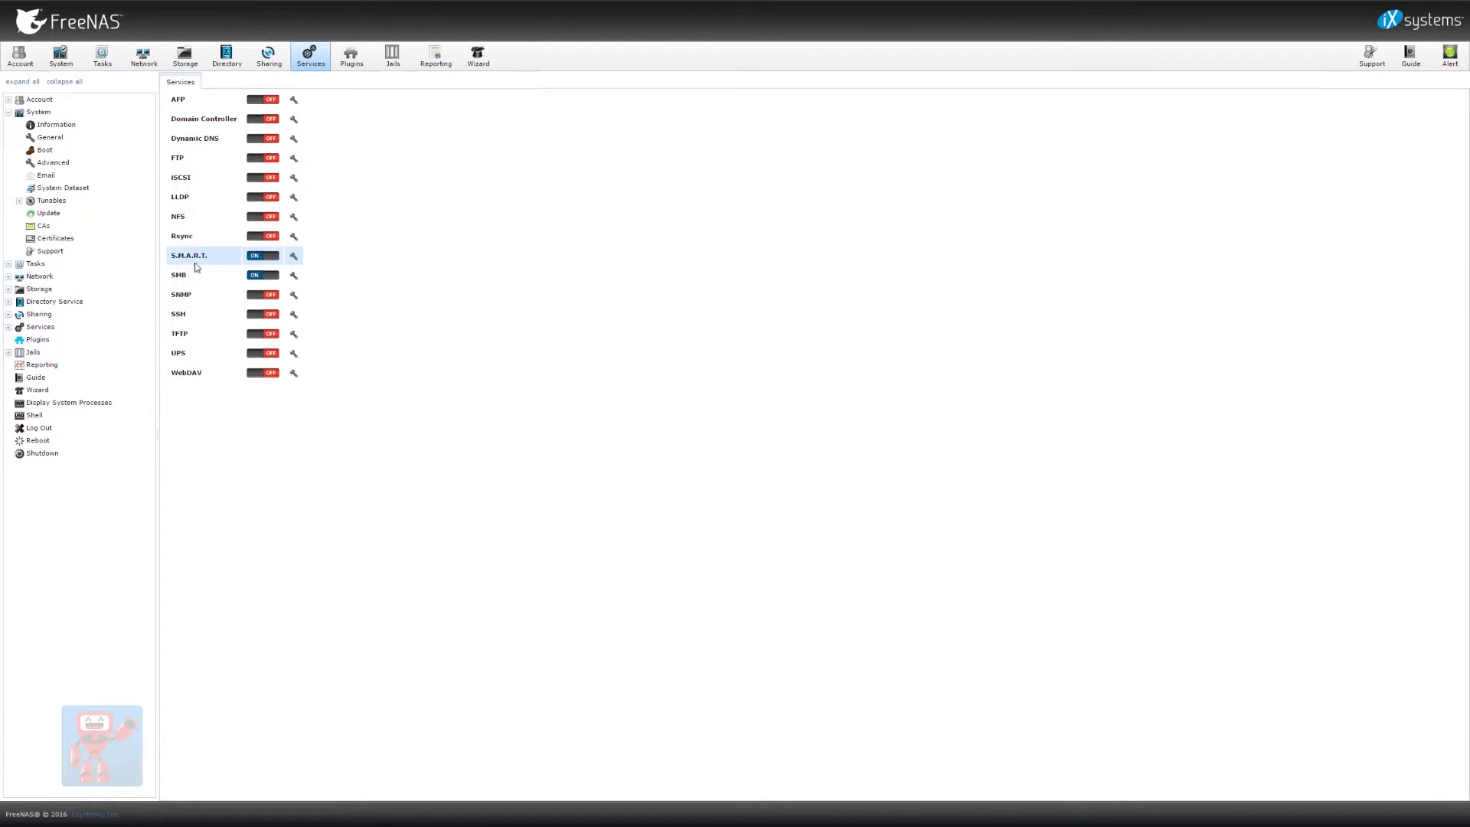
In SMB settings, change the workgroup to GUYT and clear the server description
{"action": "left_click", "coordinate": [294, 278]}
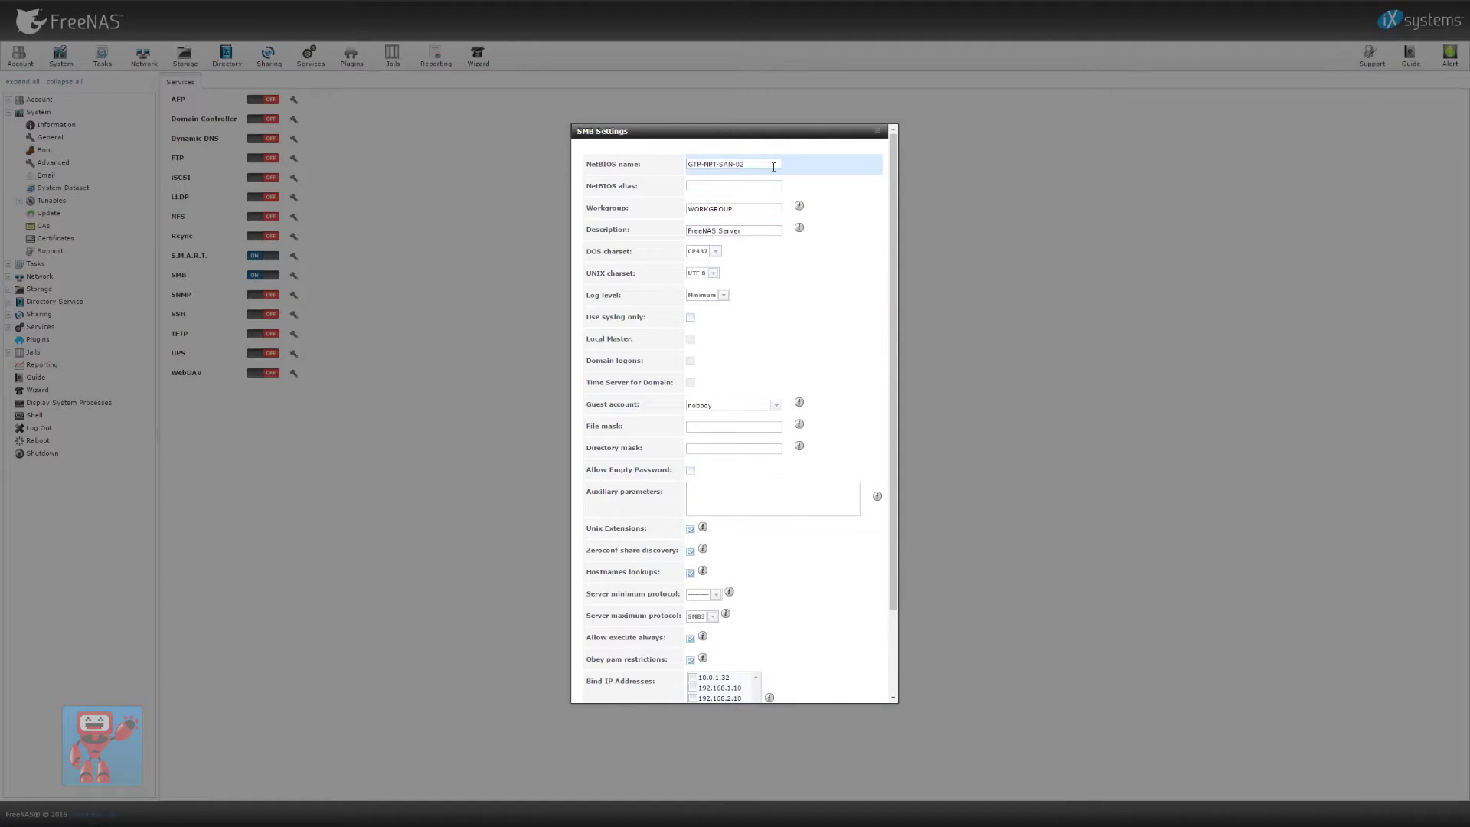
{"action": "double_click", "coordinate": [754, 207]}
{"action": "type", "text": "GUYT"}
{"action": "key", "text": "Tab"}
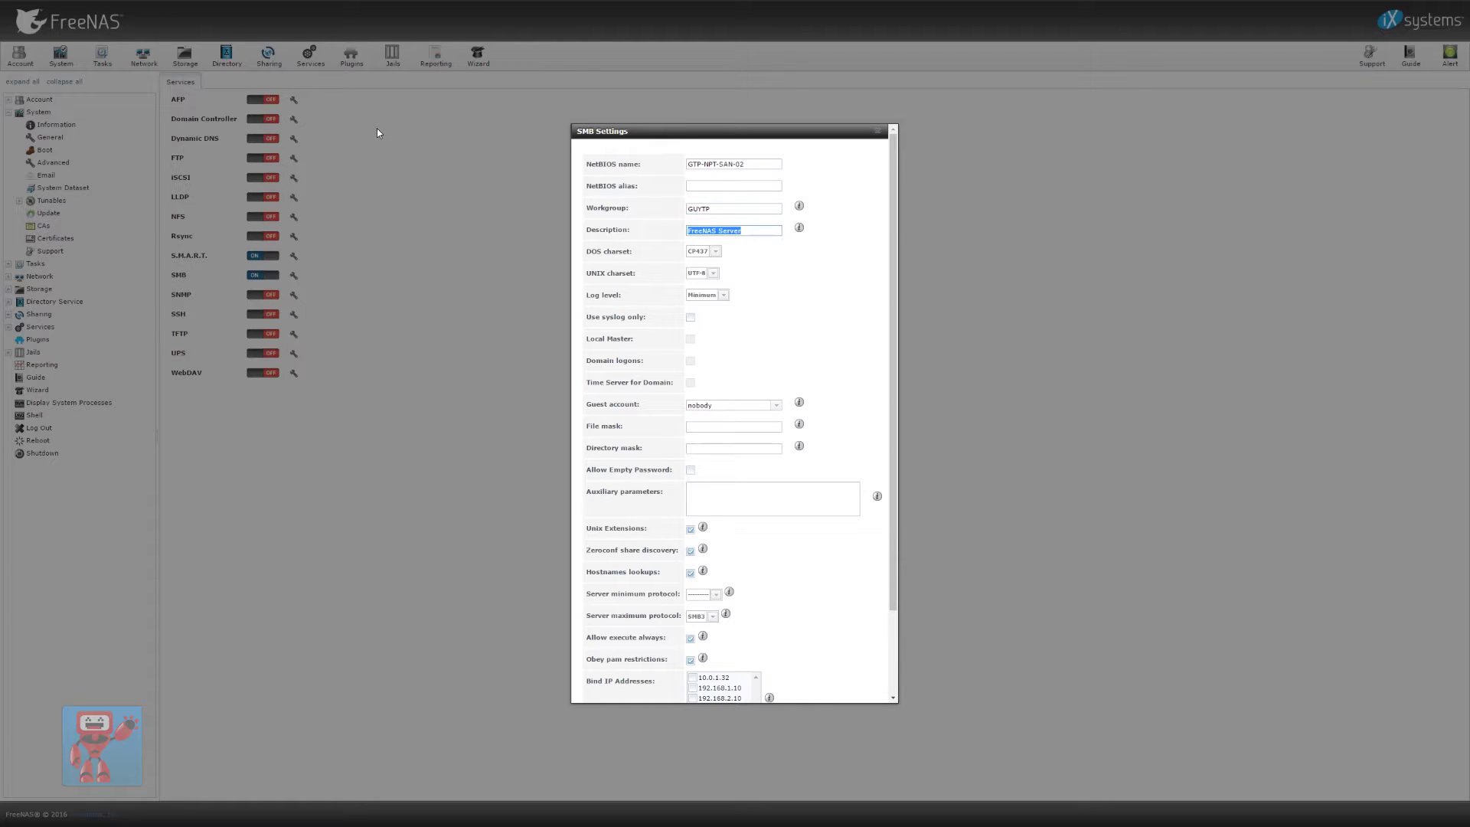
{"action": "key", "text": "BackSpace"}
{"action": "key", "text": "Tab"}
Set the SMB minimum protocol to SMB2, keep guest account nobody, and save
{"action": "scroll", "coordinate": [786, 404], "scroll_direction": "down", "scroll_amount": 2}
{"action": "left_click", "coordinate": [713, 495]}
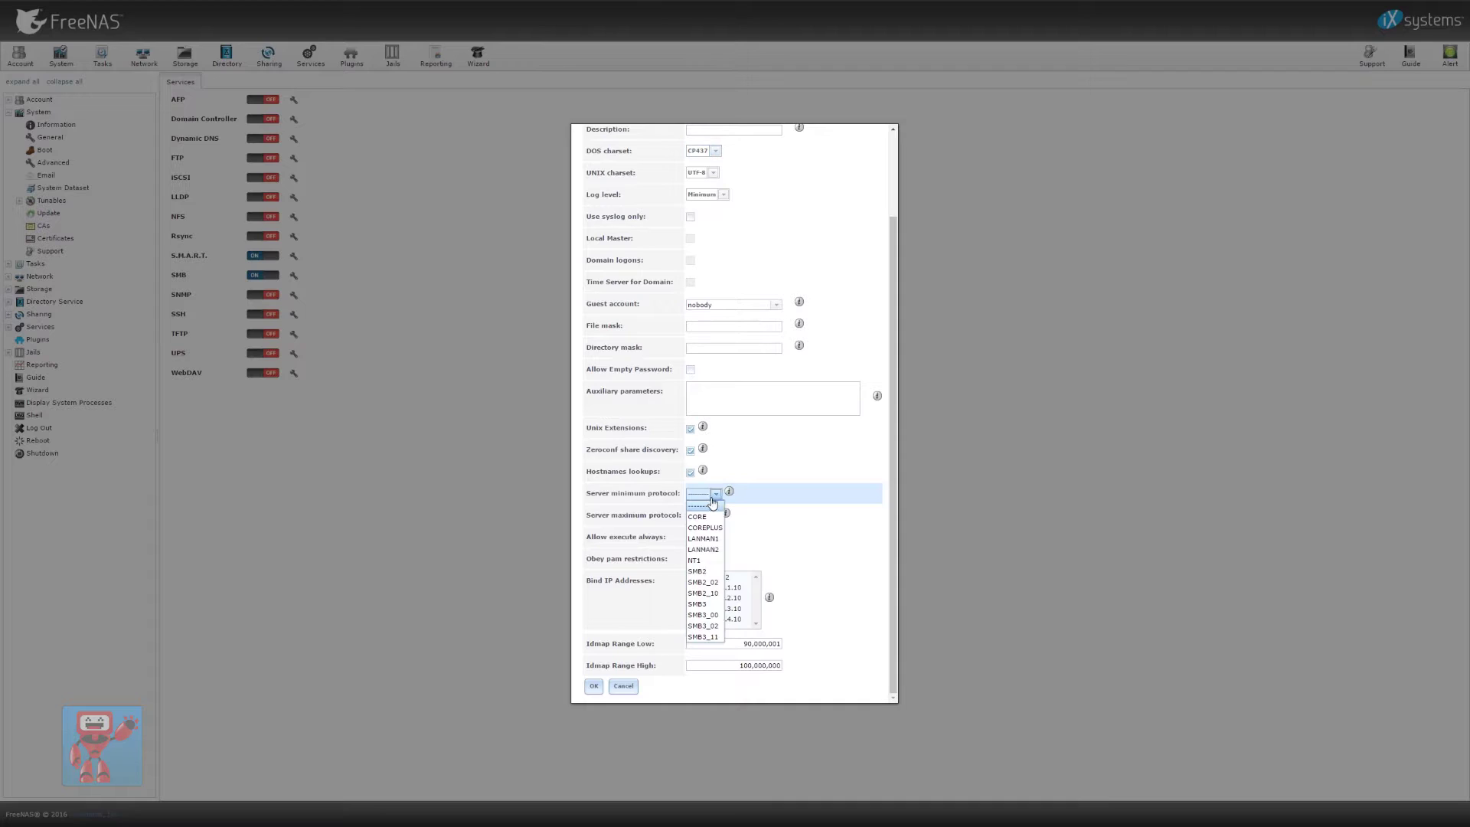
{"action": "left_click", "coordinate": [709, 573]}
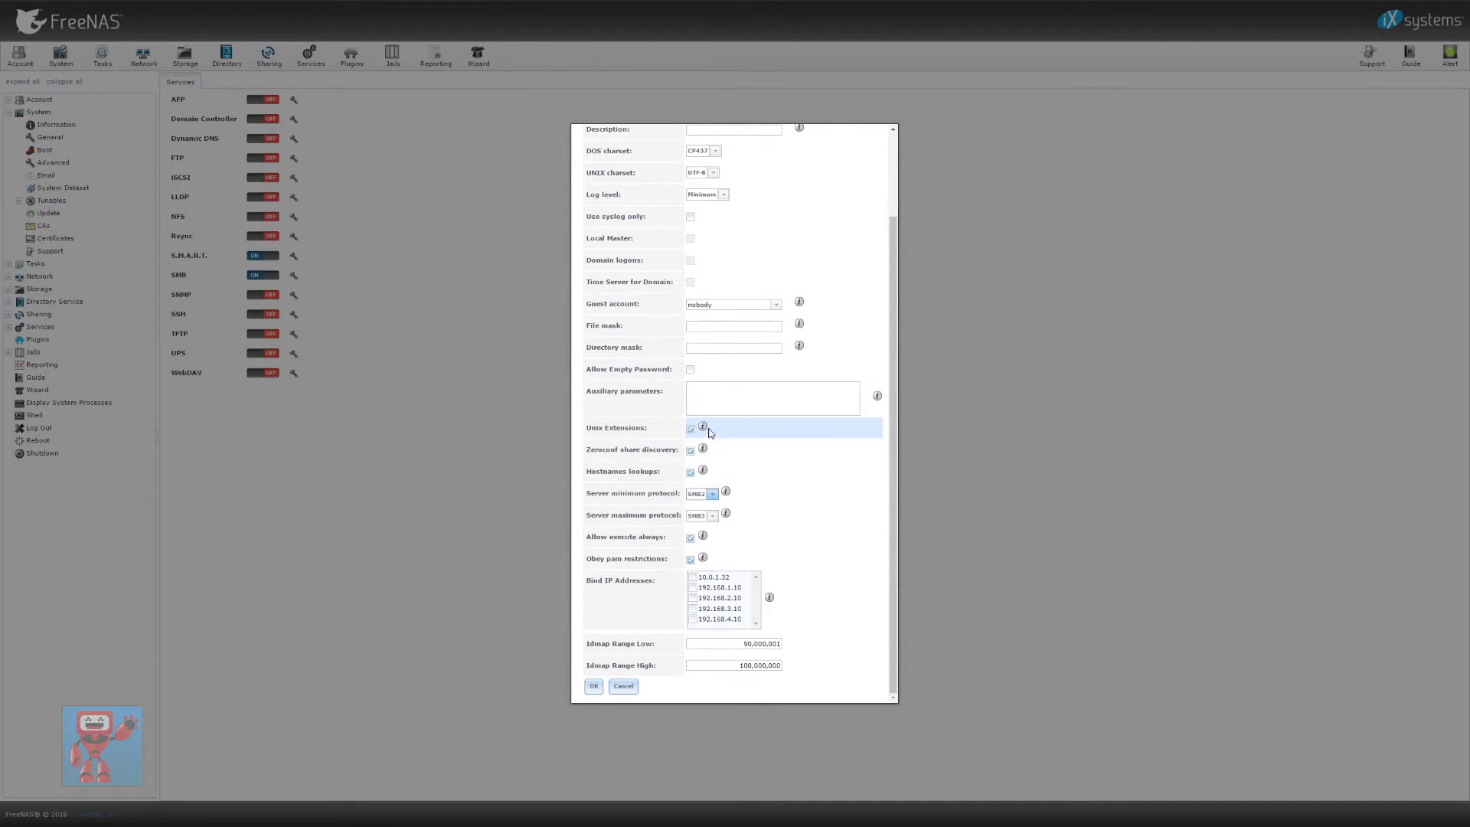
{"action": "left_click", "coordinate": [774, 311]}
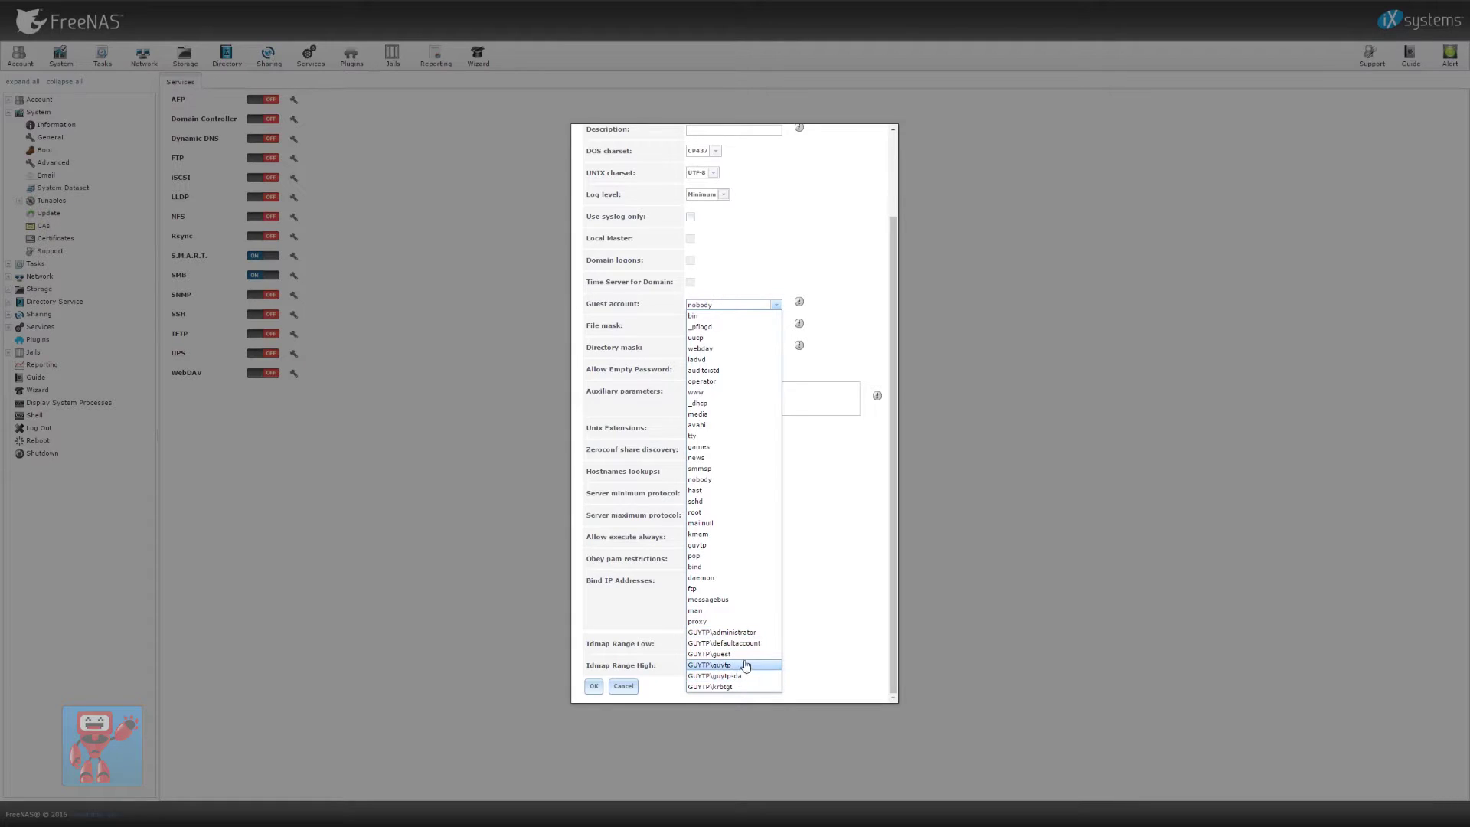
{"action": "left_click", "coordinate": [796, 306]}
{"action": "scroll", "coordinate": [812, 280], "scroll_direction": "up", "scroll_amount": 3}
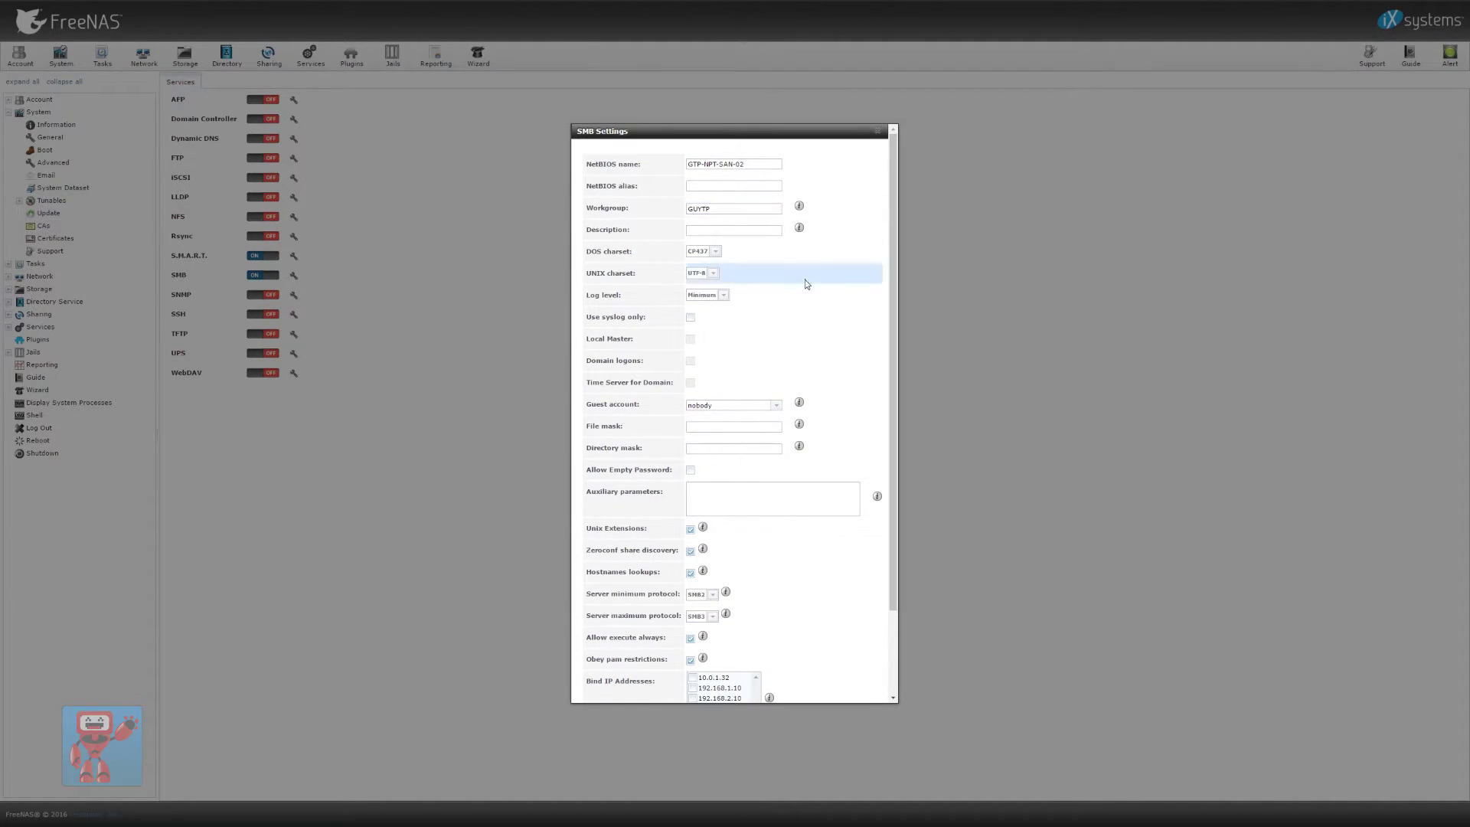
{"action": "scroll", "coordinate": [812, 280], "scroll_direction": "down", "scroll_amount": 5}
{"action": "left_click", "coordinate": [605, 689]}
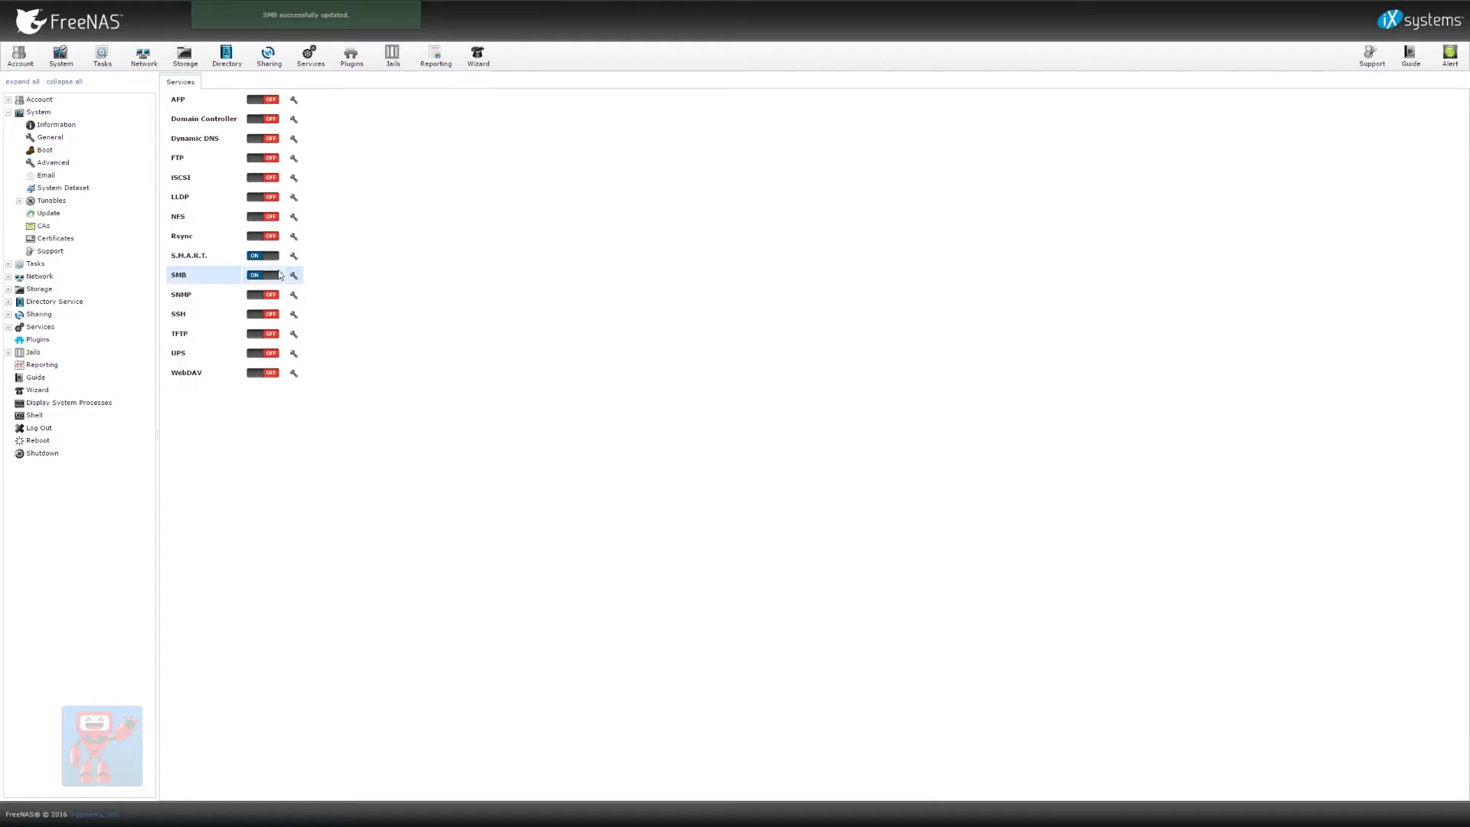
Bind the SMB service only to 10.0.1.32 and save the settings
{"action": "left_click", "coordinate": [294, 275]}
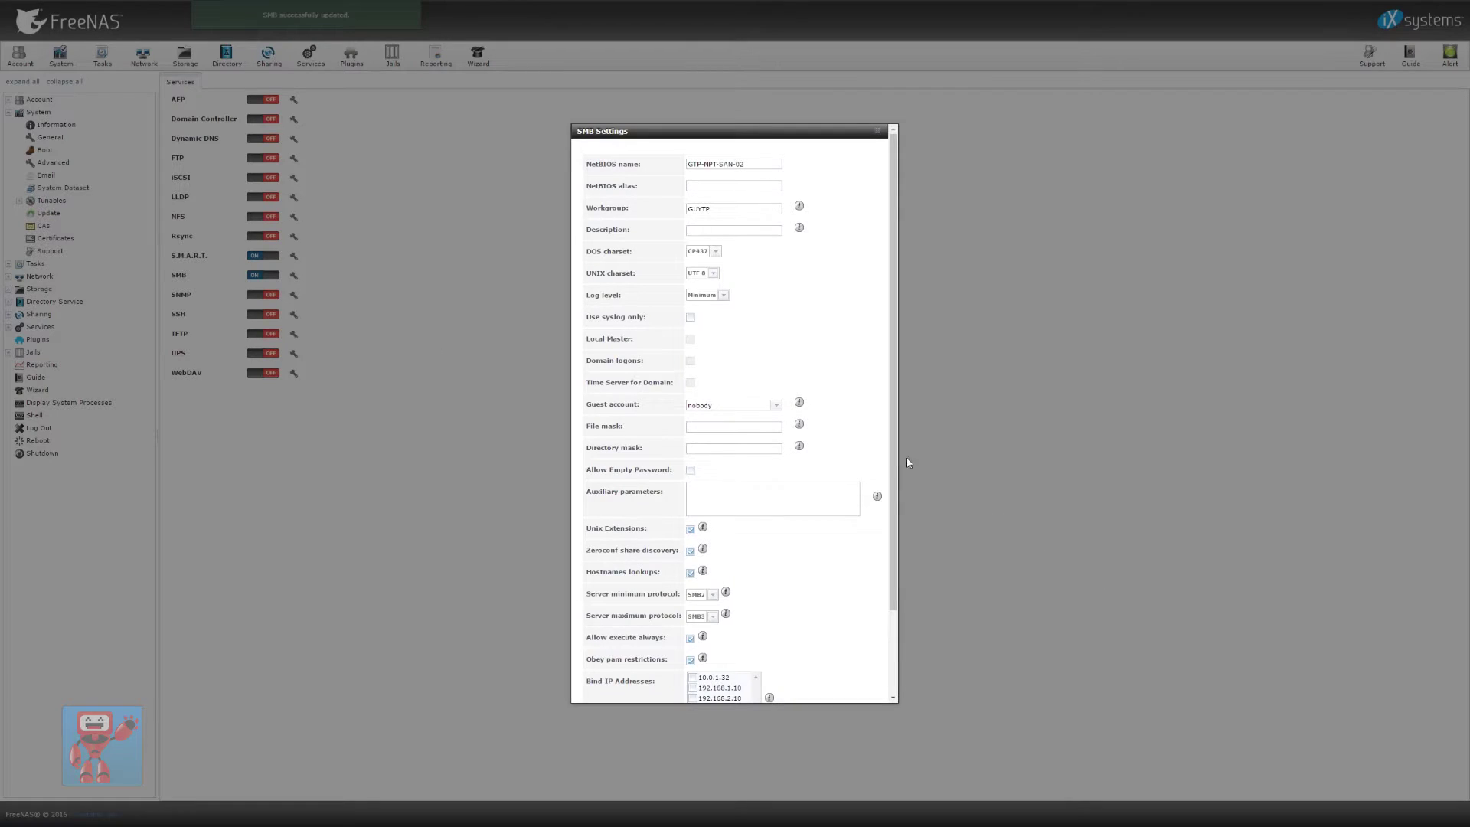
{"action": "left_click_drag", "start_coordinate": [891, 458], "coordinate": [893, 568]}
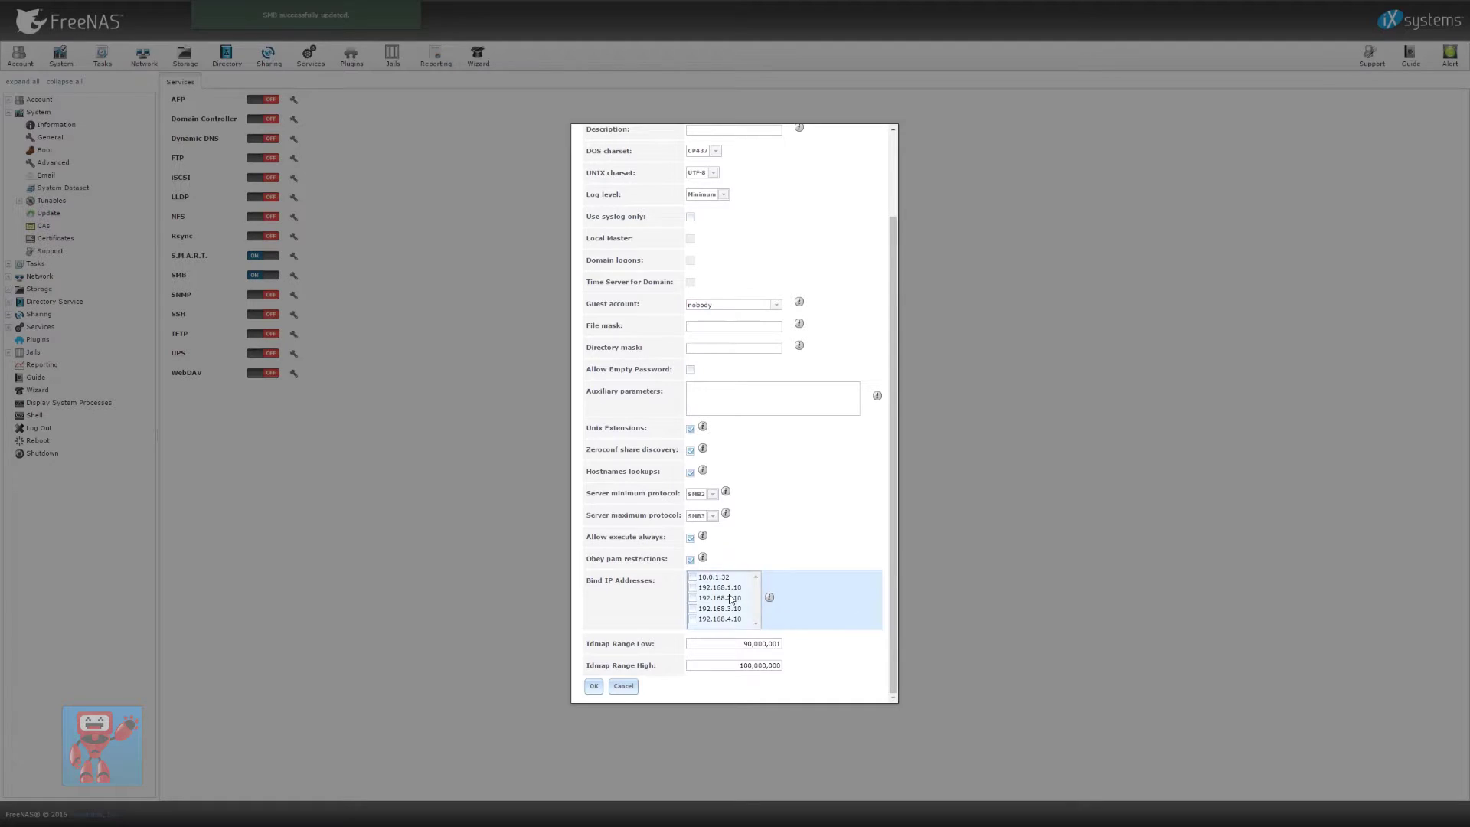
{"action": "left_click", "coordinate": [692, 578]}
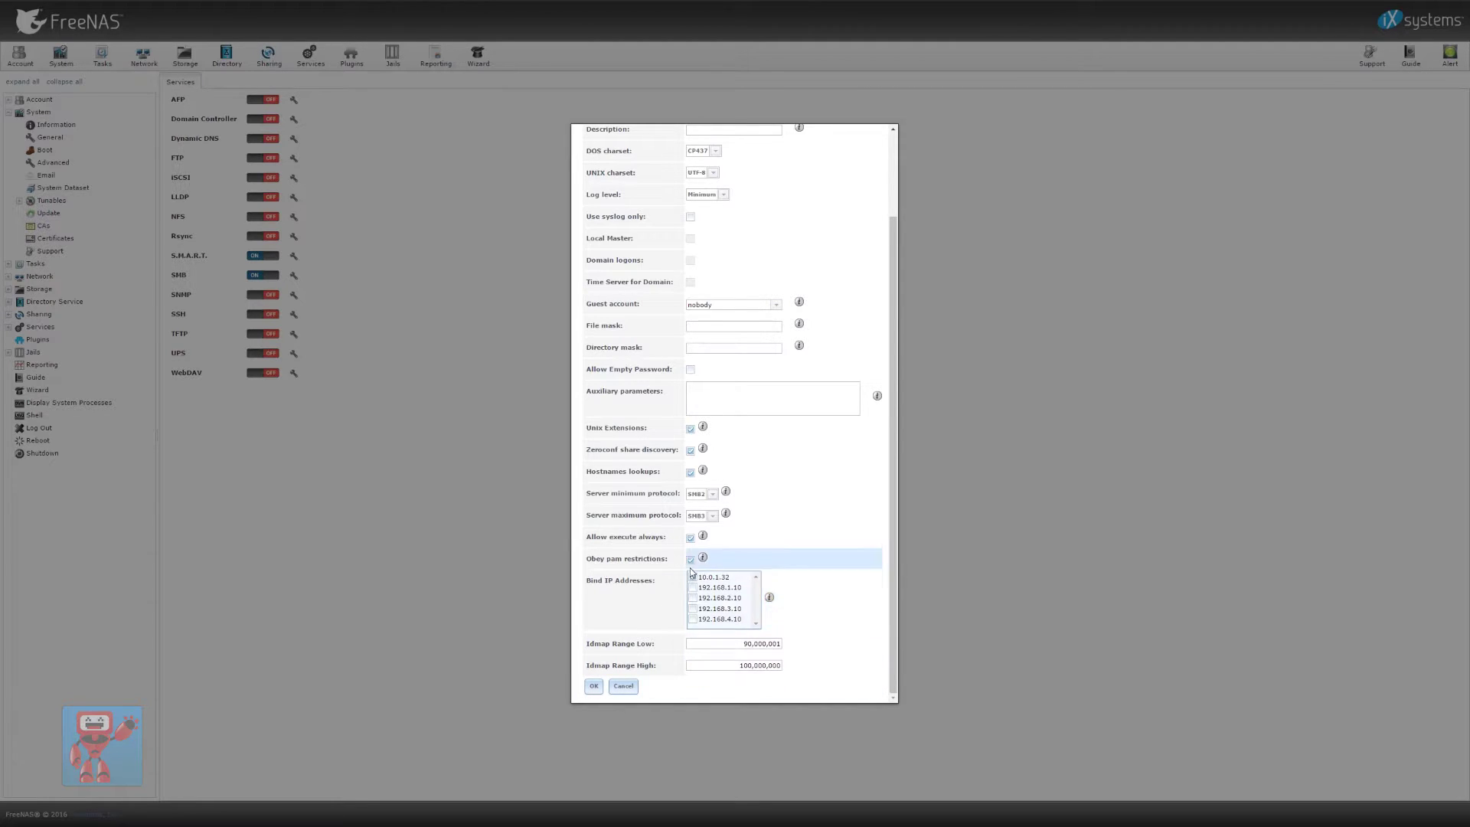
{"action": "left_click", "coordinate": [593, 686]}
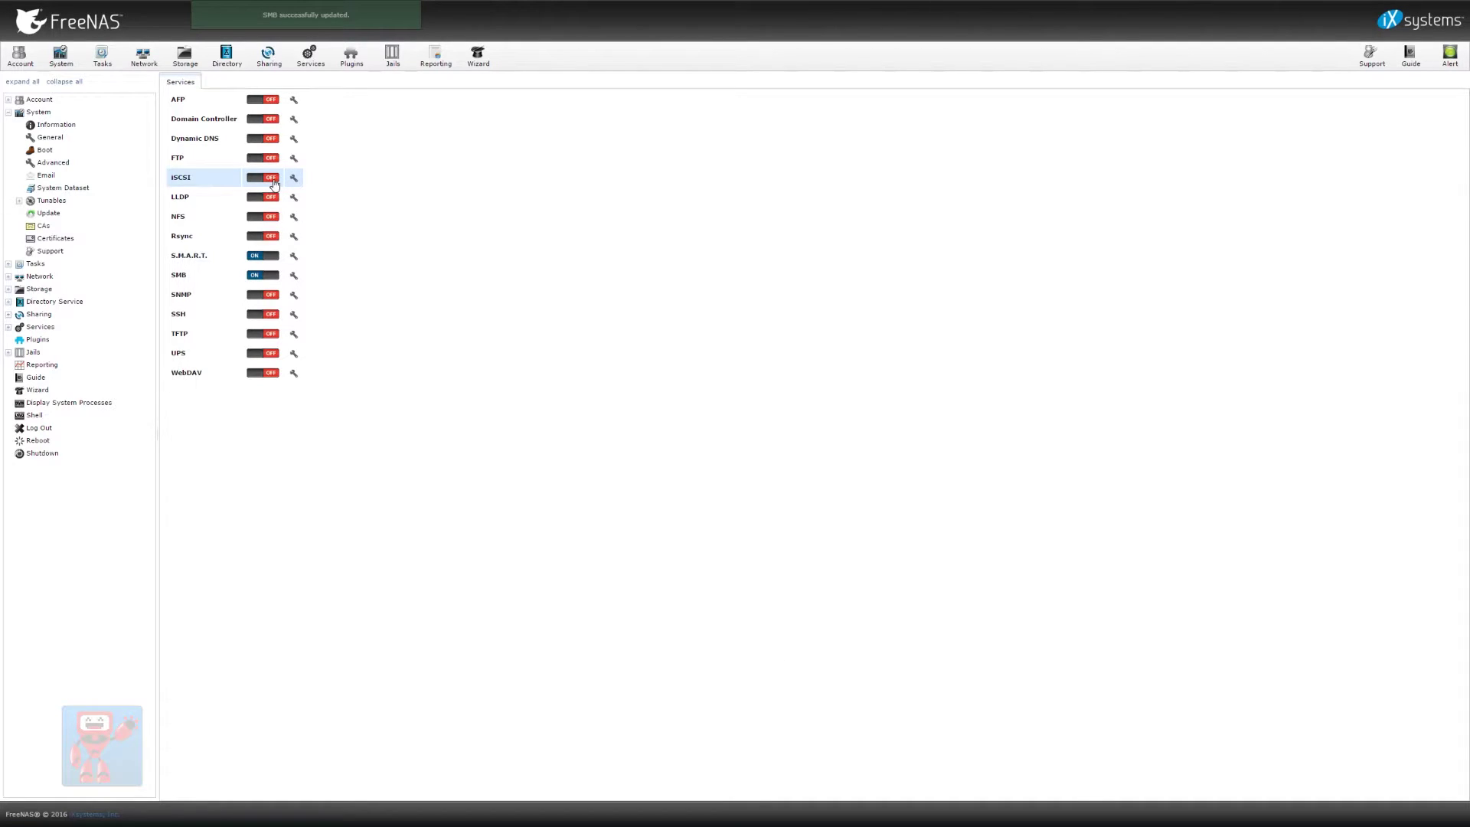
Enable iSCSI and replace the base name's freenas.ctl ending with guytp.gtp-npt-san-02, then save
{"action": "left_click", "coordinate": [274, 184]}
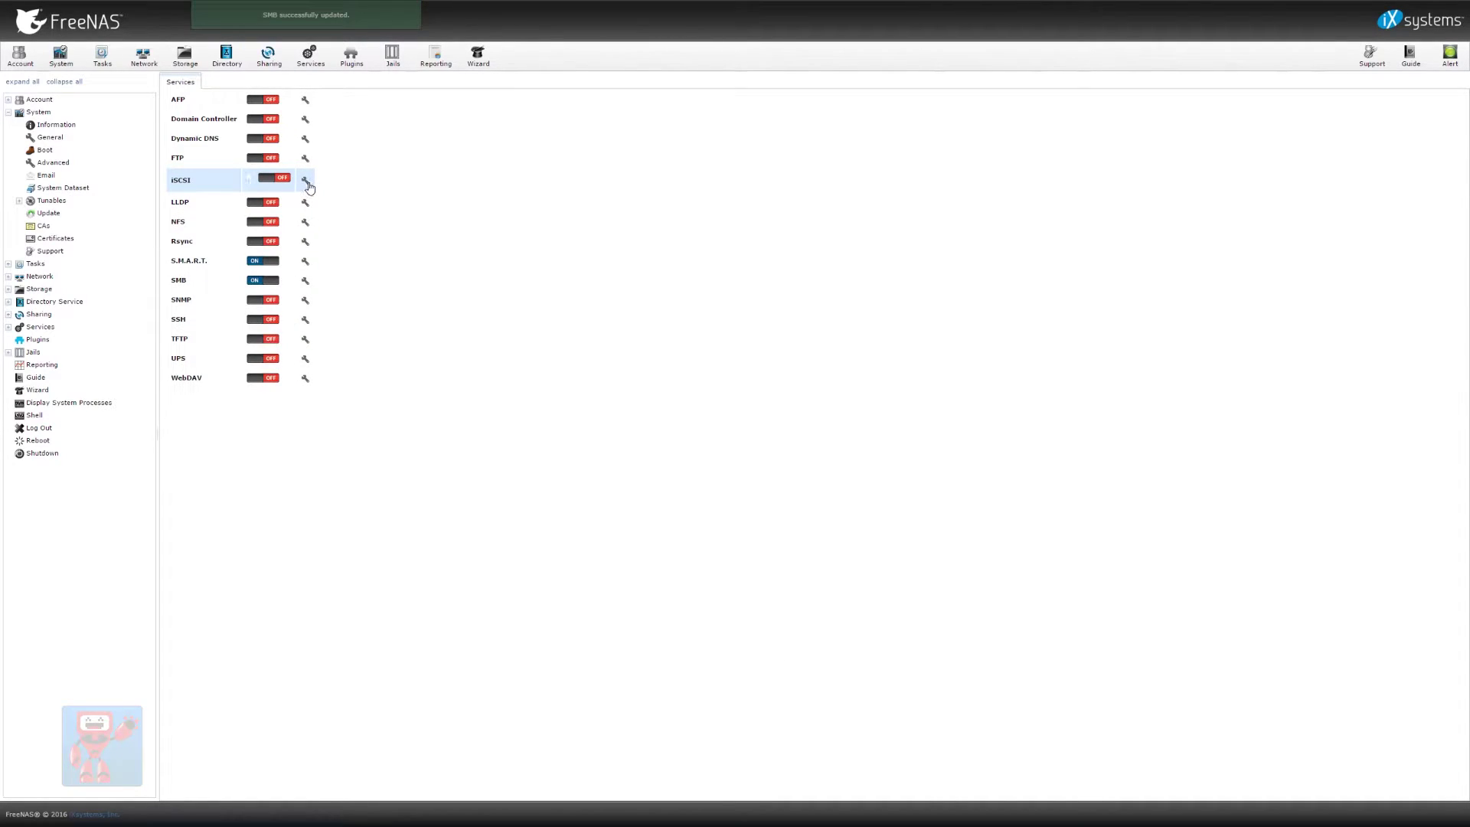
{"action": "left_click", "coordinate": [305, 181]}
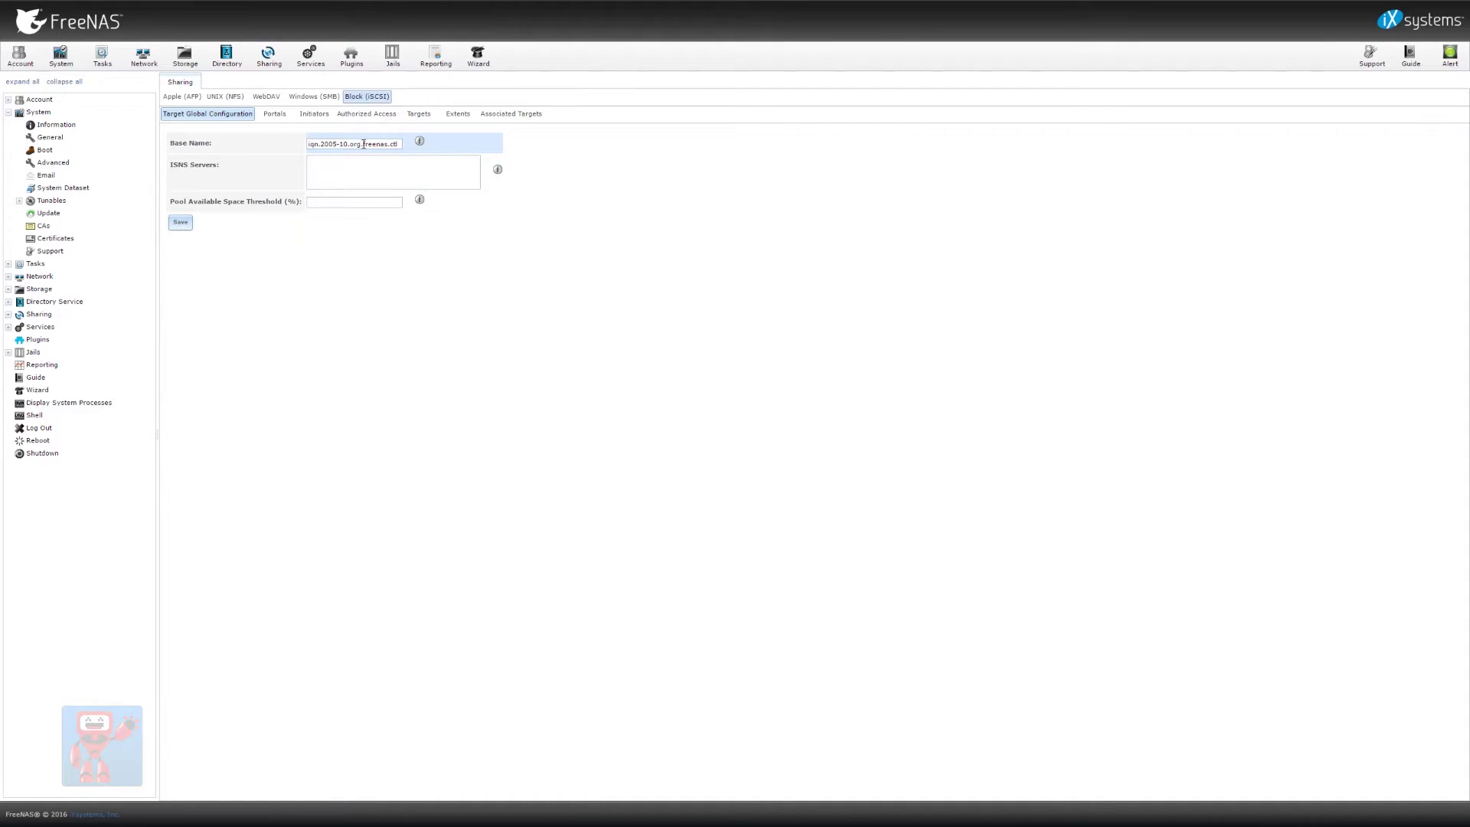
{"action": "left_click_drag", "start_coordinate": [350, 144], "coordinate": [399, 147]}
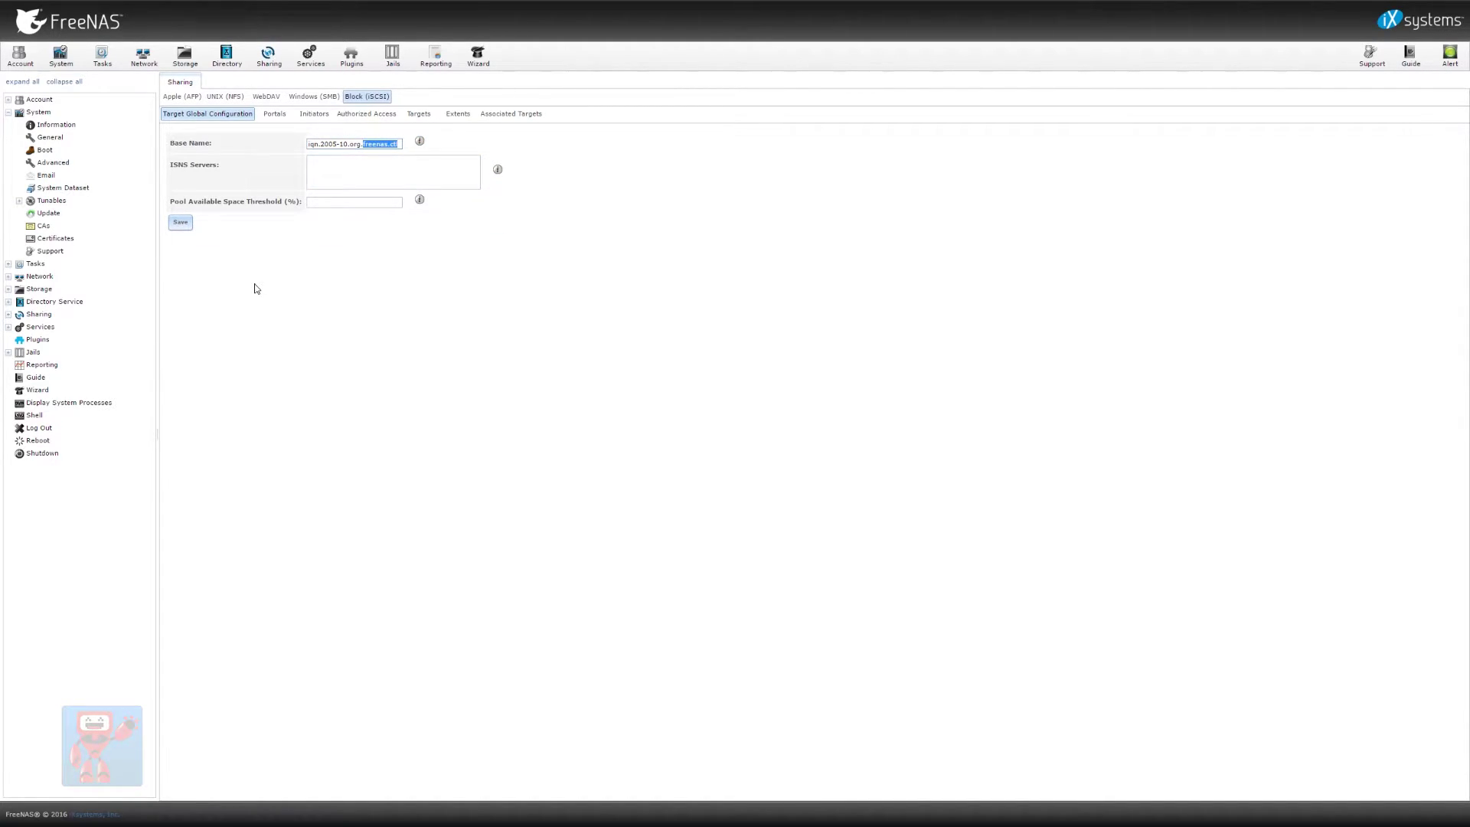
{"action": "type", "text": "guytp.gtp-npt-san-02"}
{"action": "left_click", "coordinate": [182, 224]}
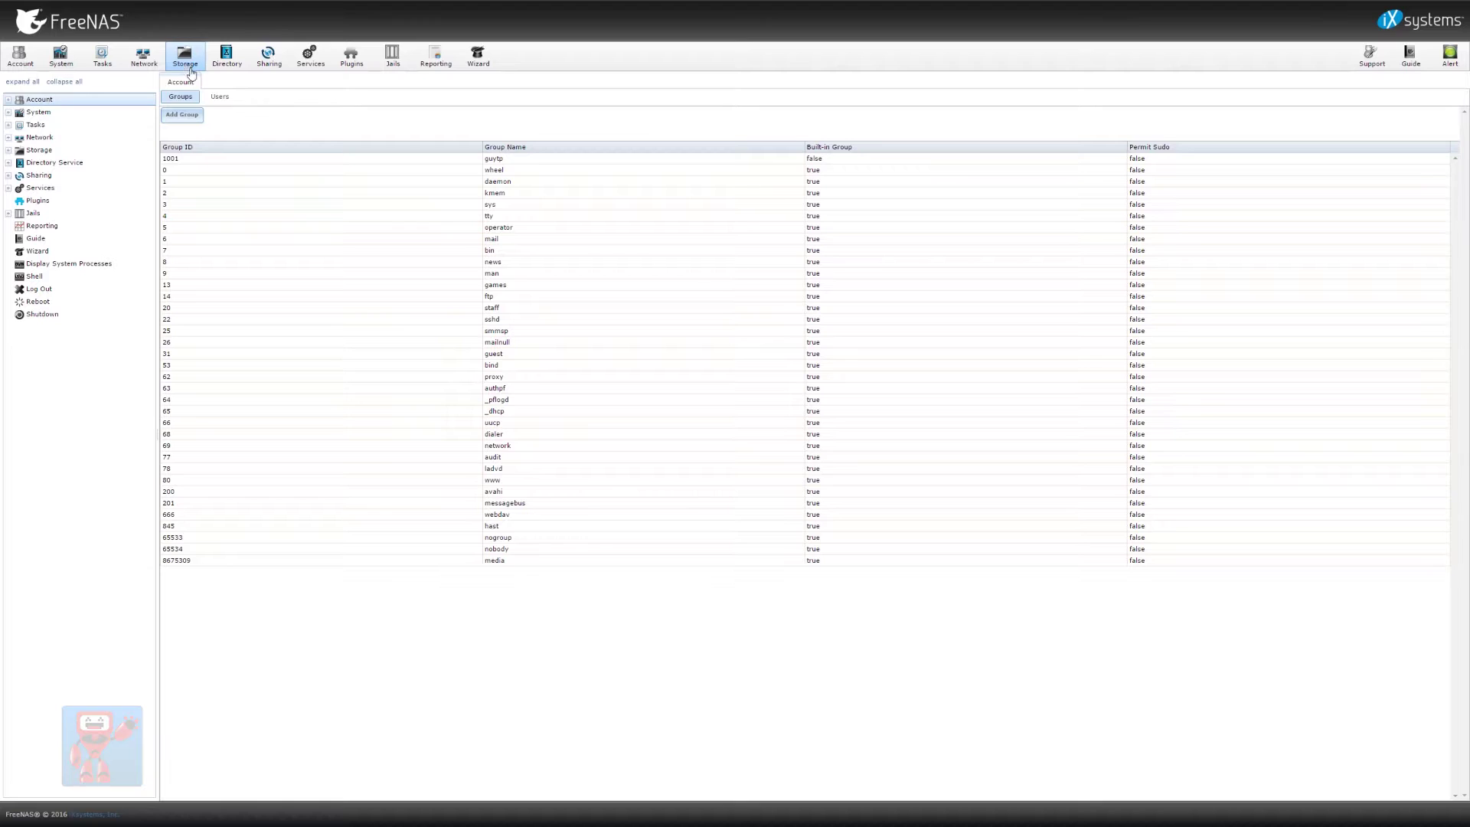
Expand Storage > Volumes in the tree and view the four 4.0 TB disks da0–da3
{"action": "left_click", "coordinate": [191, 55]}
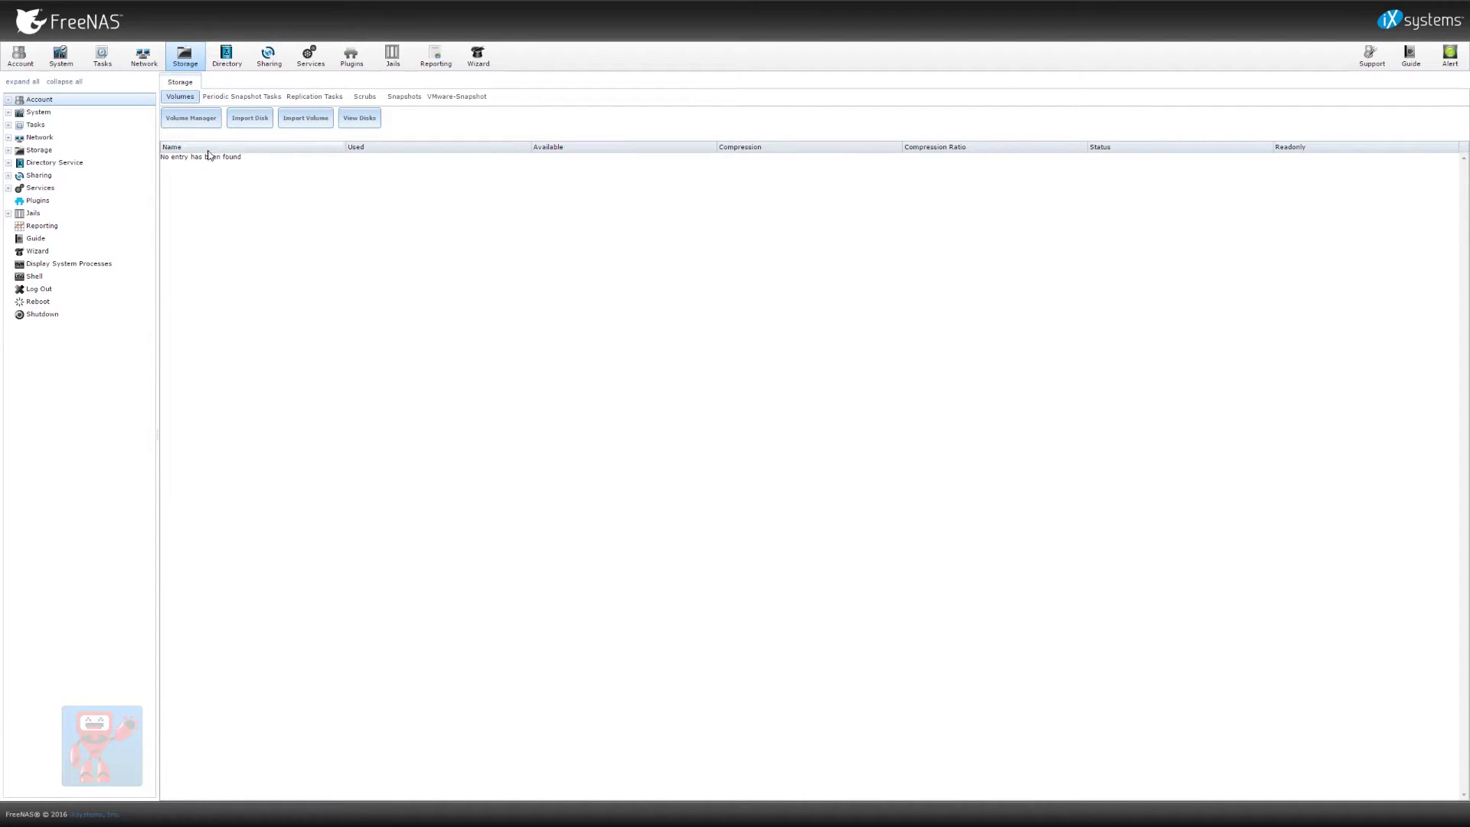
{"action": "left_click", "coordinate": [9, 150]}
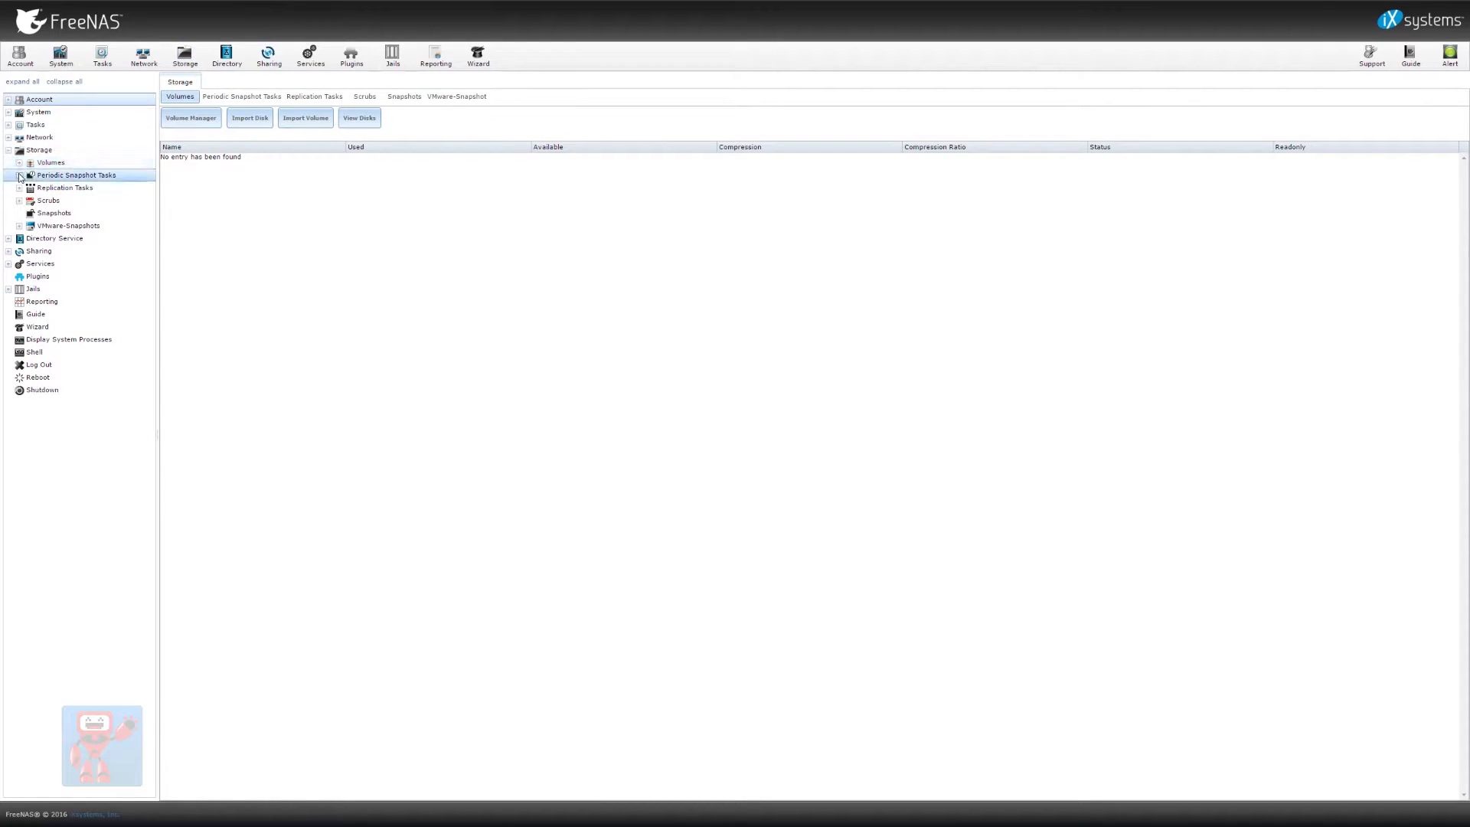
{"action": "left_click", "coordinate": [19, 163]}
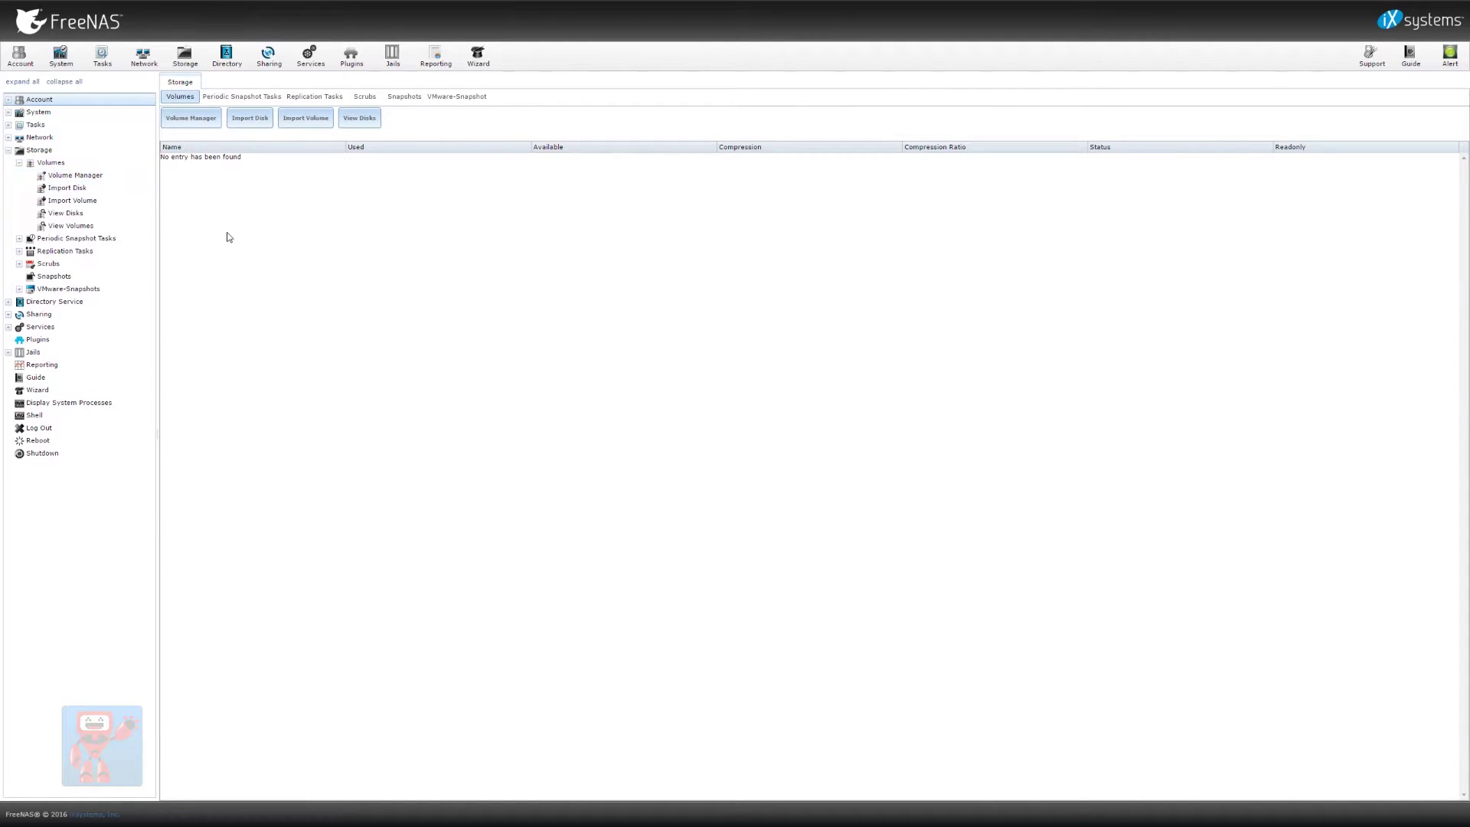
{"action": "left_click", "coordinate": [136, 201]}
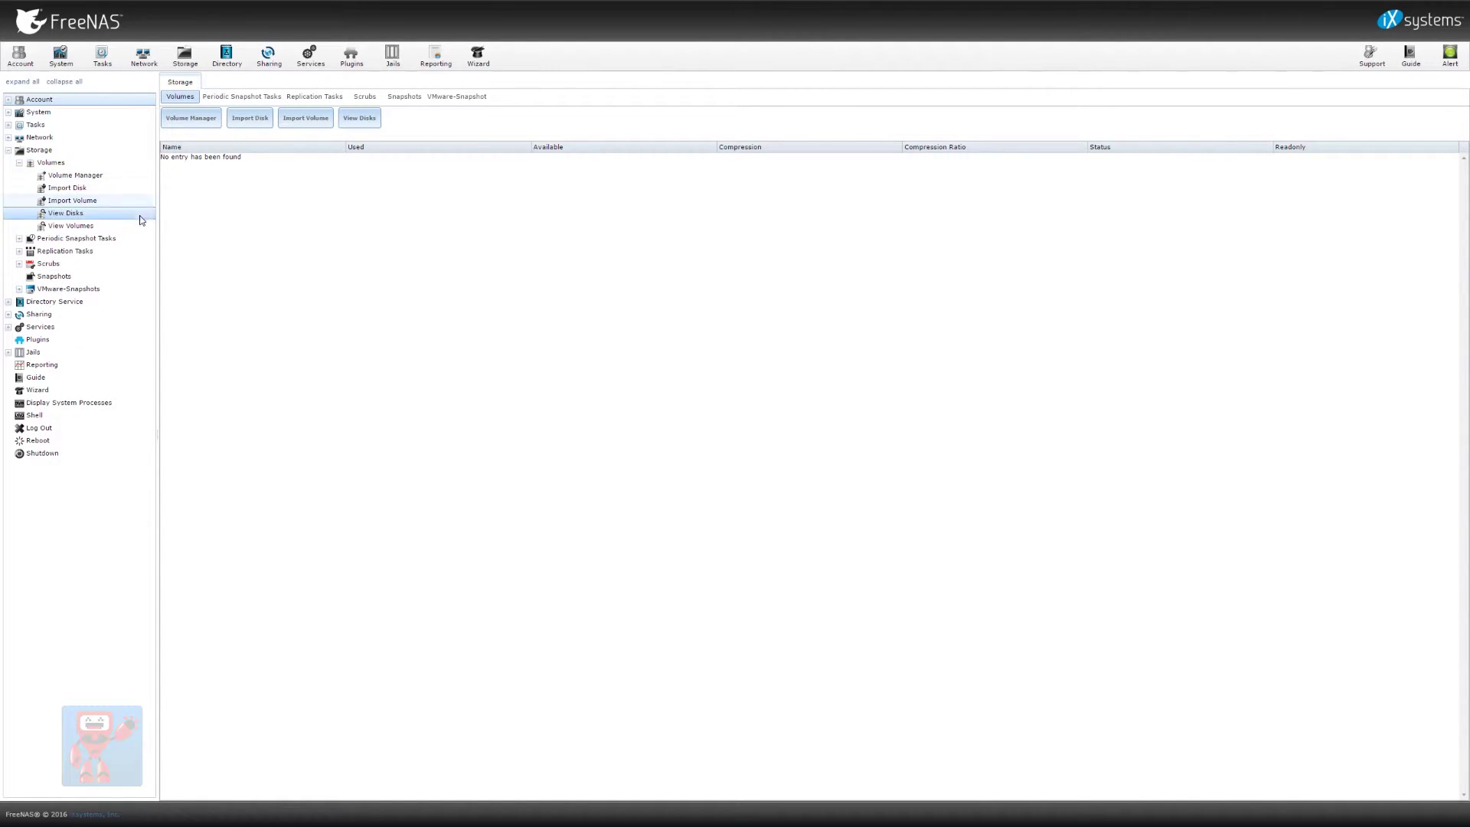
{"action": "left_click", "coordinate": [132, 223]}
{"action": "left_click", "coordinate": [100, 189]}
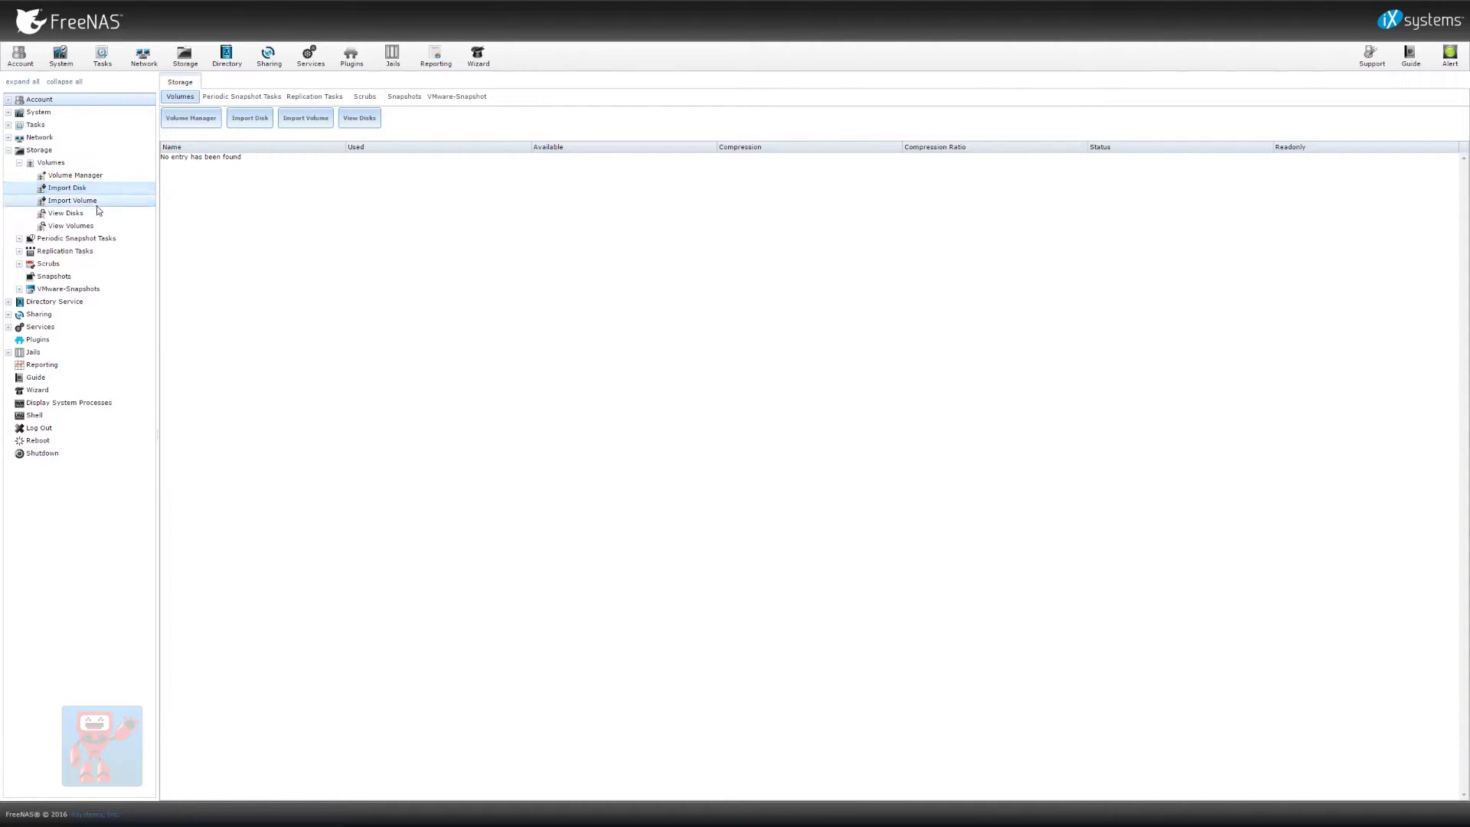
{"action": "left_click", "coordinate": [105, 215]}
{"action": "left_click", "coordinate": [110, 228]}
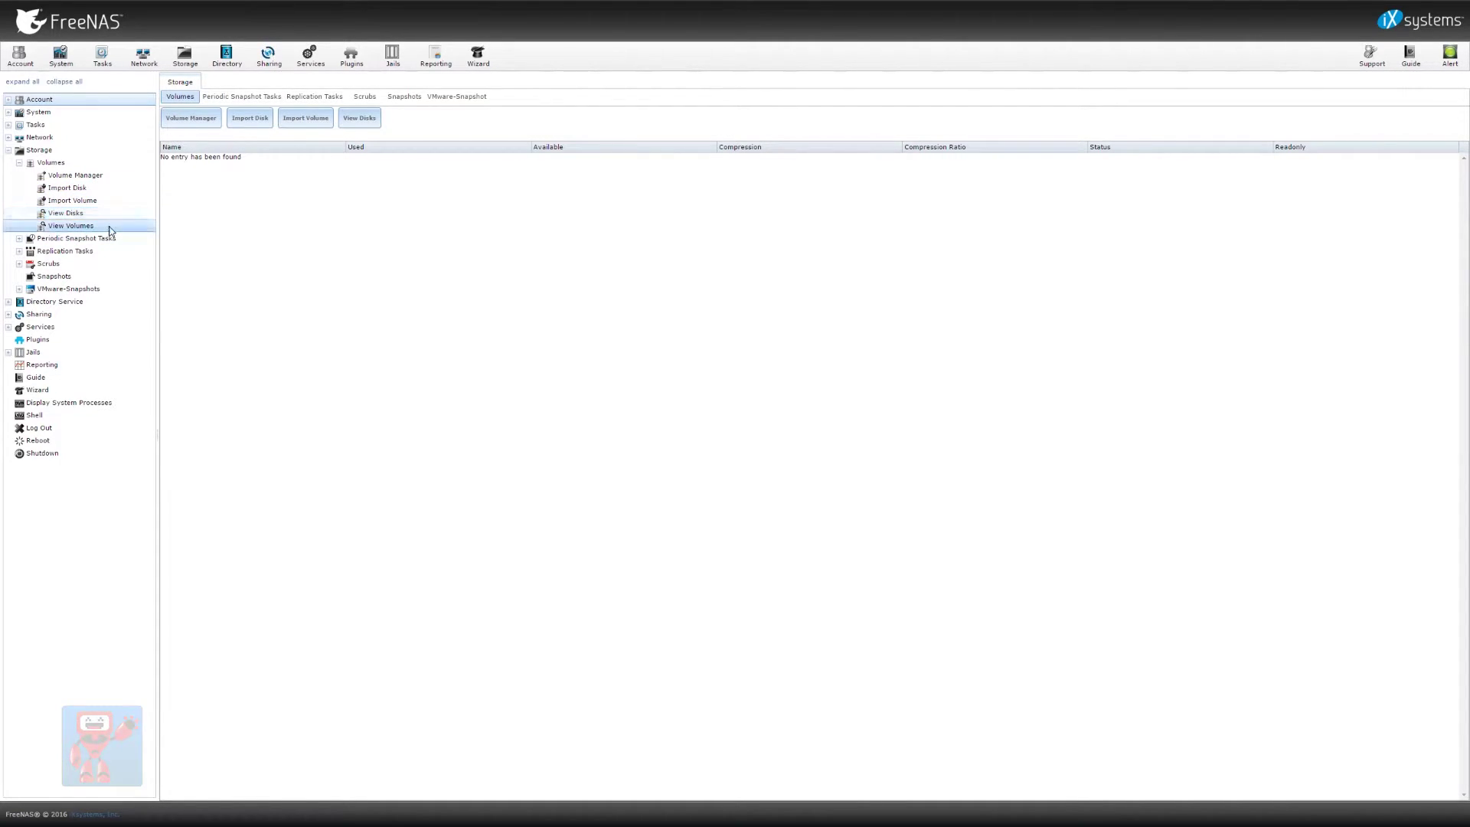
{"action": "left_click", "coordinate": [112, 214]}
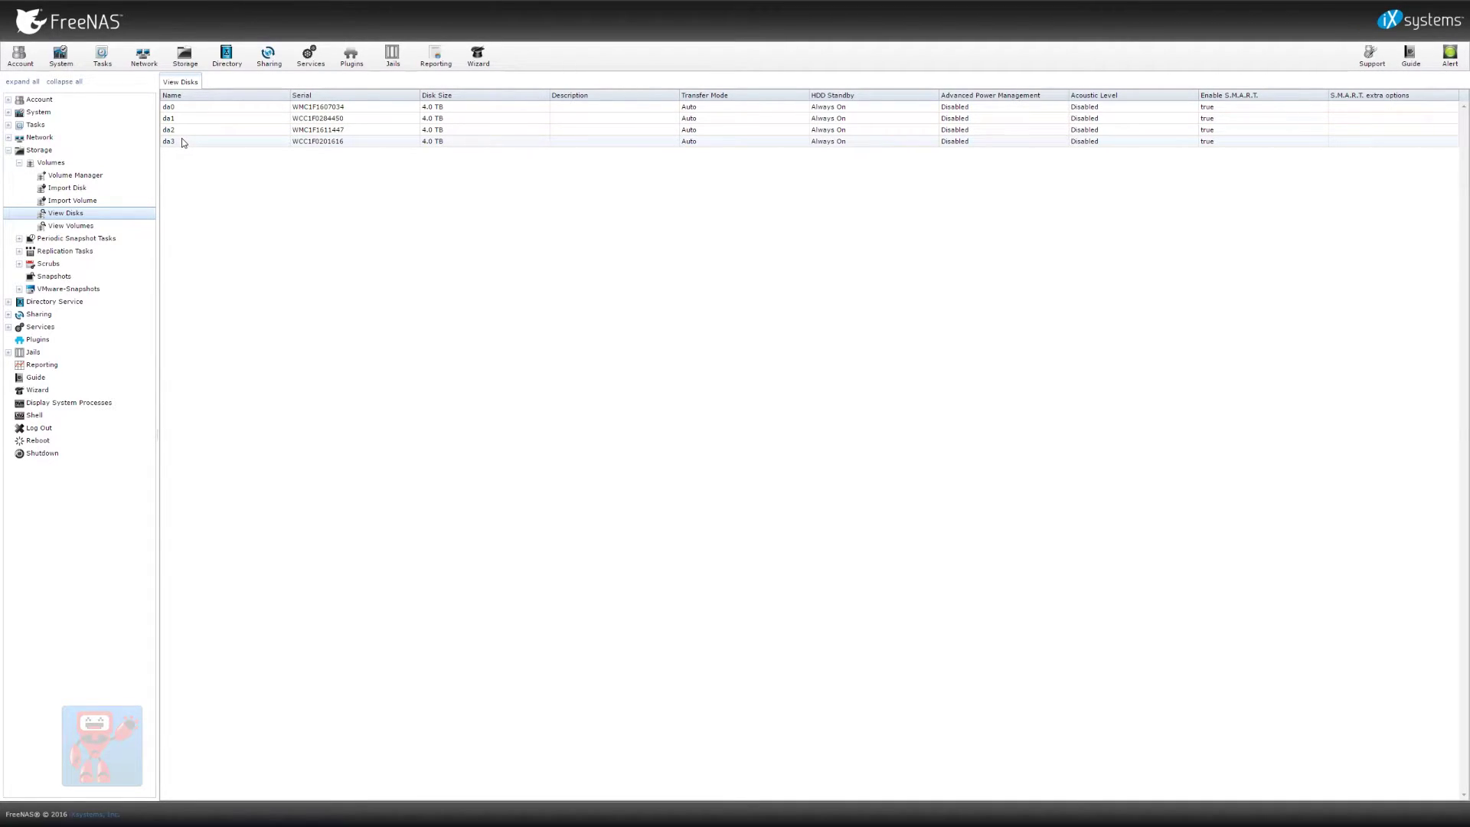
Switch to View Volumes to confirm no volumes exist yet
{"action": "left_click", "coordinate": [79, 227]}
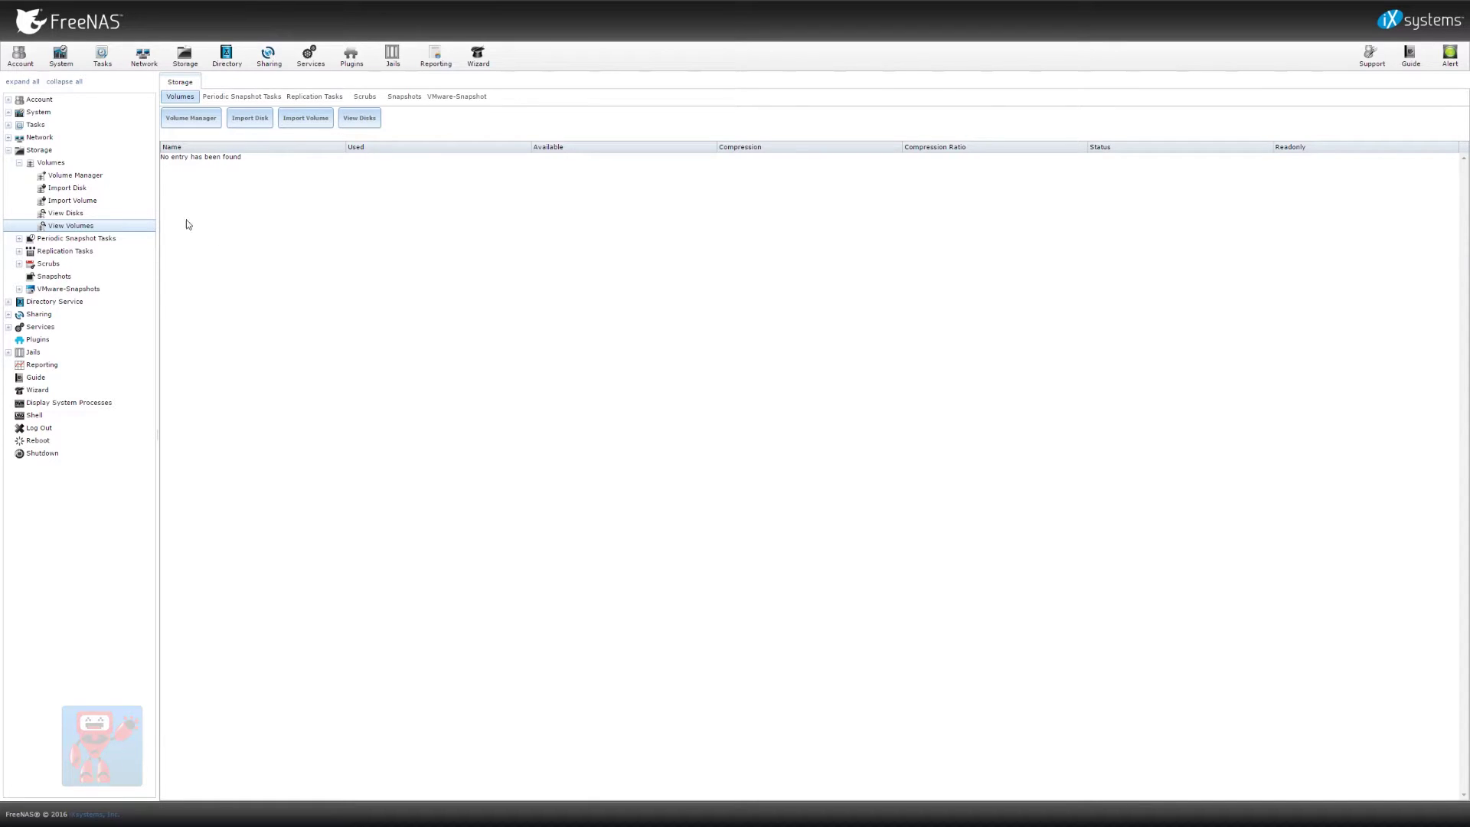
Start a new volume in Volume Manager named TestVolume
{"action": "left_click", "coordinate": [202, 128]}
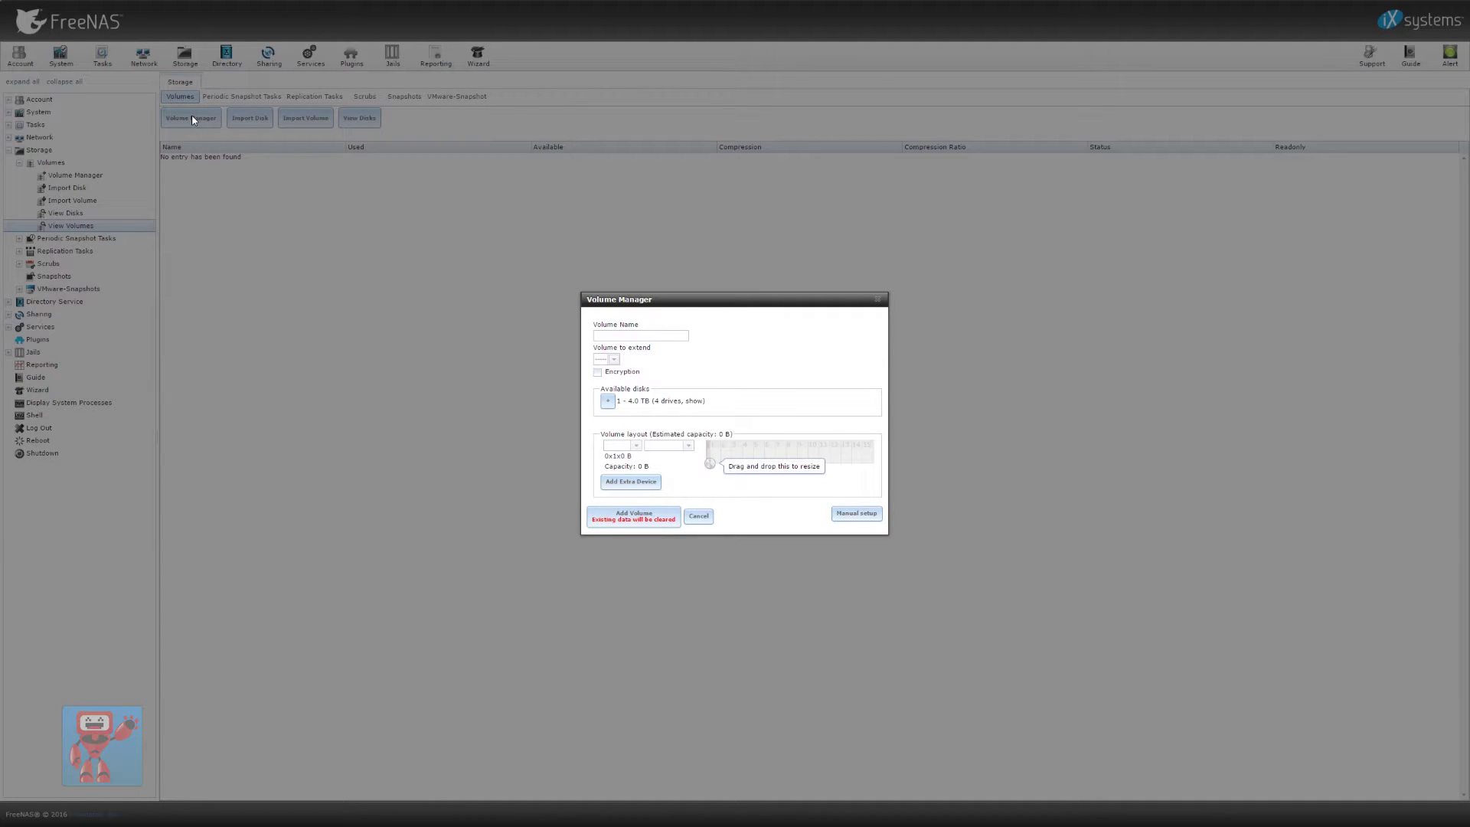
{"action": "left_click", "coordinate": [672, 336]}
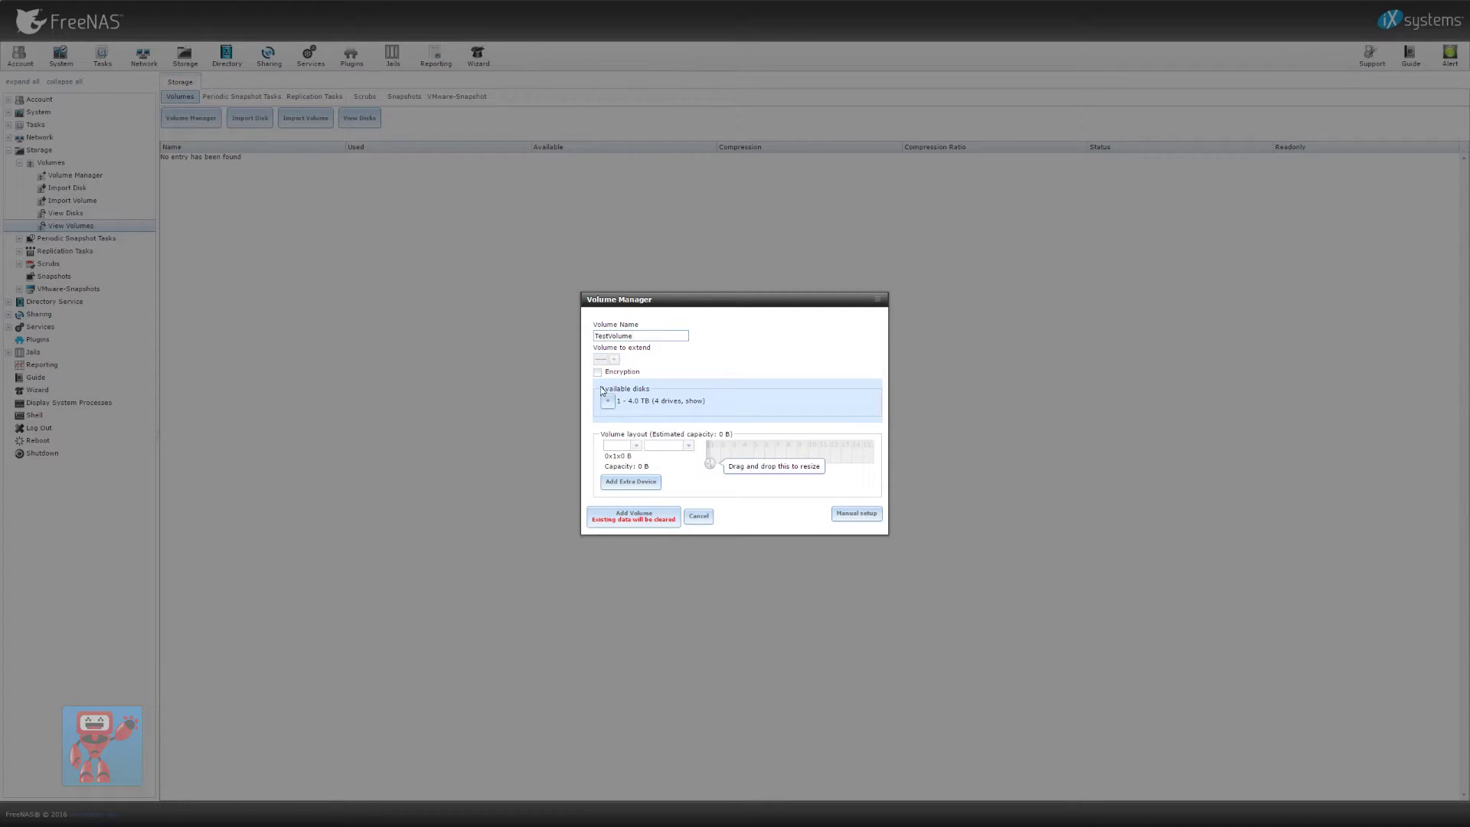
{"action": "double_click", "coordinate": [646, 336]}
Add the disks and lay them out as a two-disk Stripe of da1 and da2 (7.27 TiB)
{"action": "left_click", "coordinate": [607, 405]}
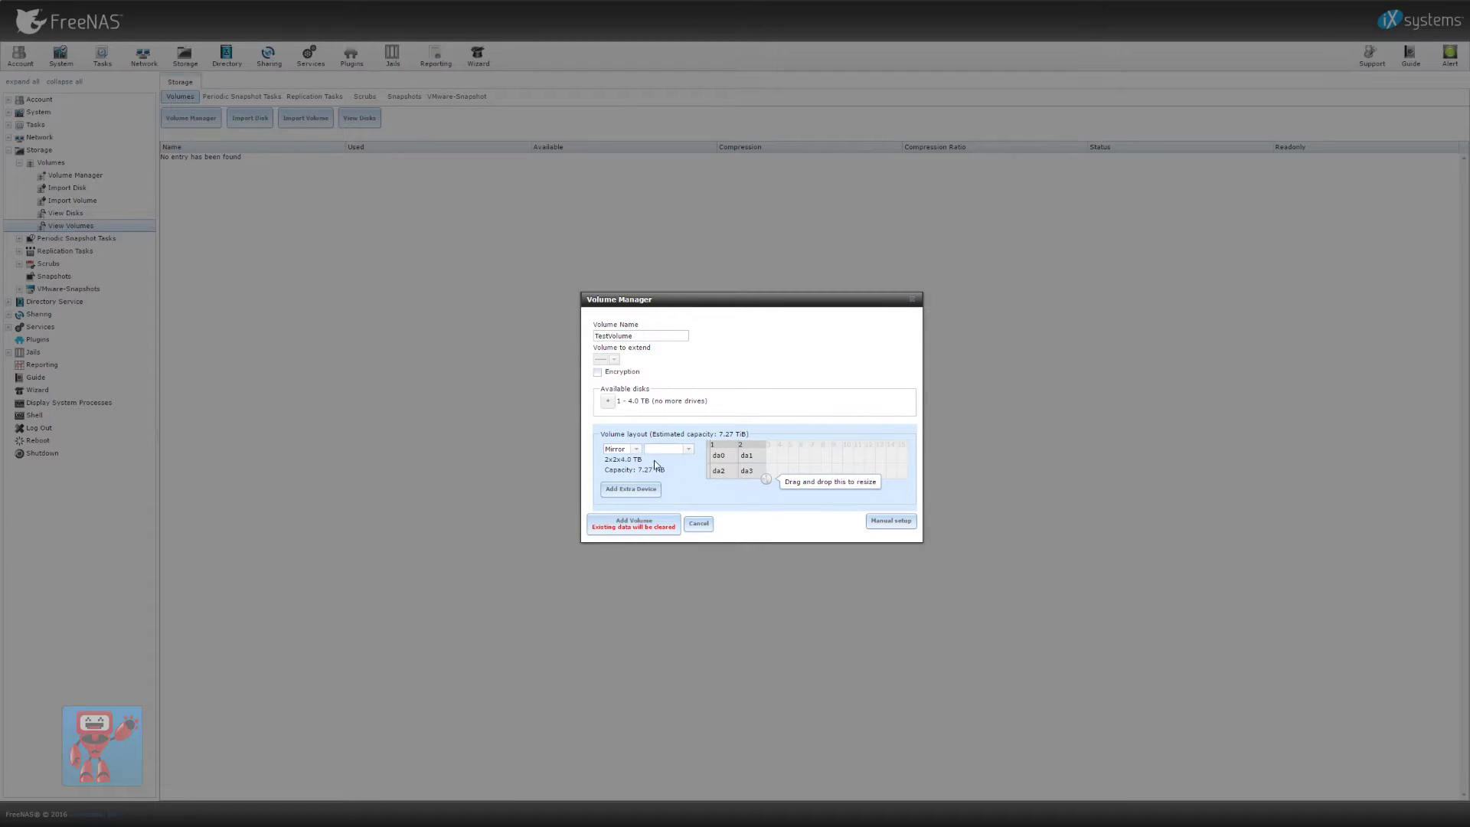
{"action": "left_click_drag", "start_coordinate": [766, 479], "coordinate": [738, 463]}
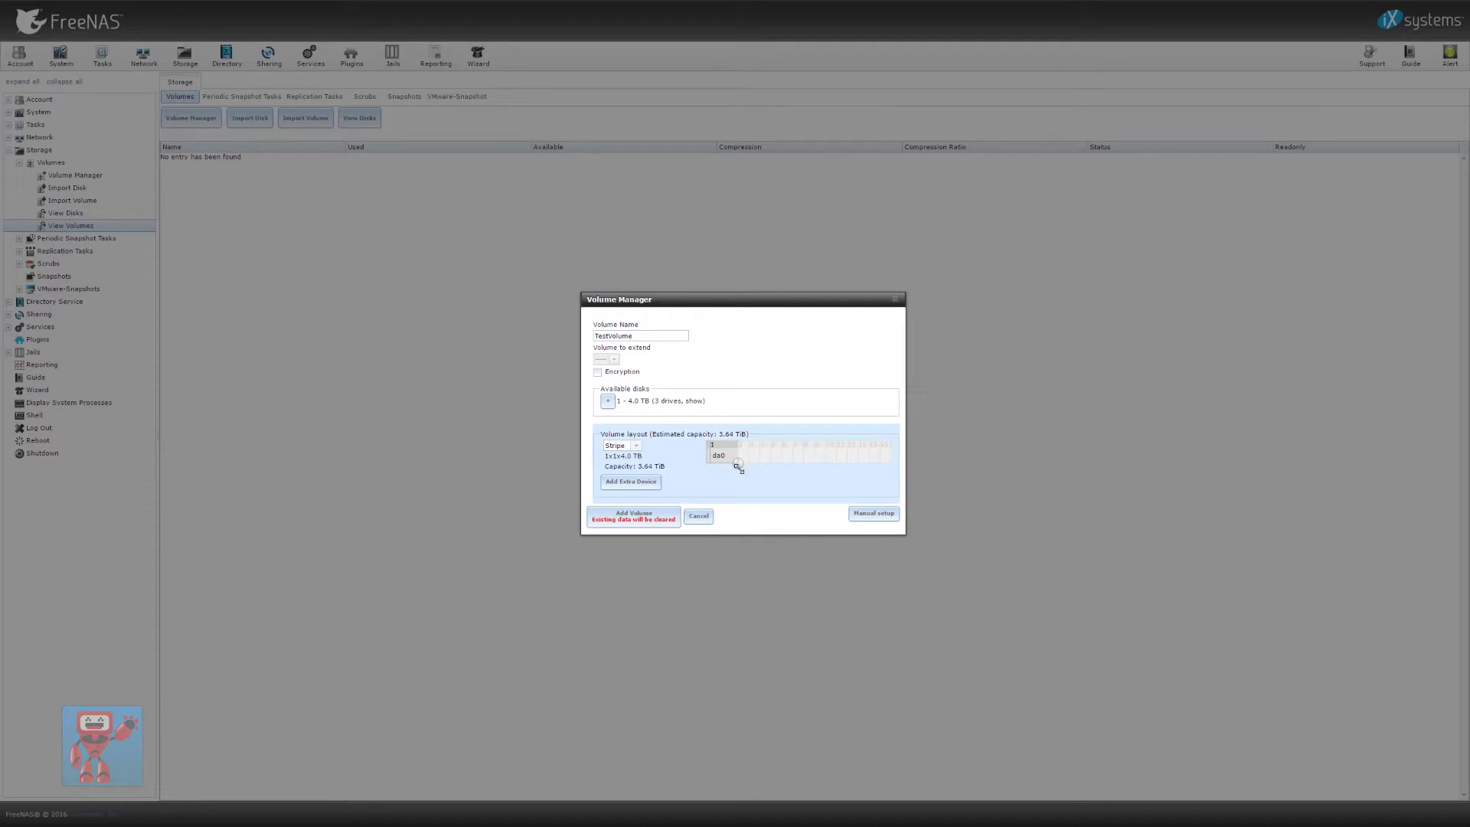
{"action": "left_click", "coordinate": [636, 447]}
{"action": "left_click", "coordinate": [639, 452]}
{"action": "left_click_drag", "start_coordinate": [740, 465], "coordinate": [757, 468]}
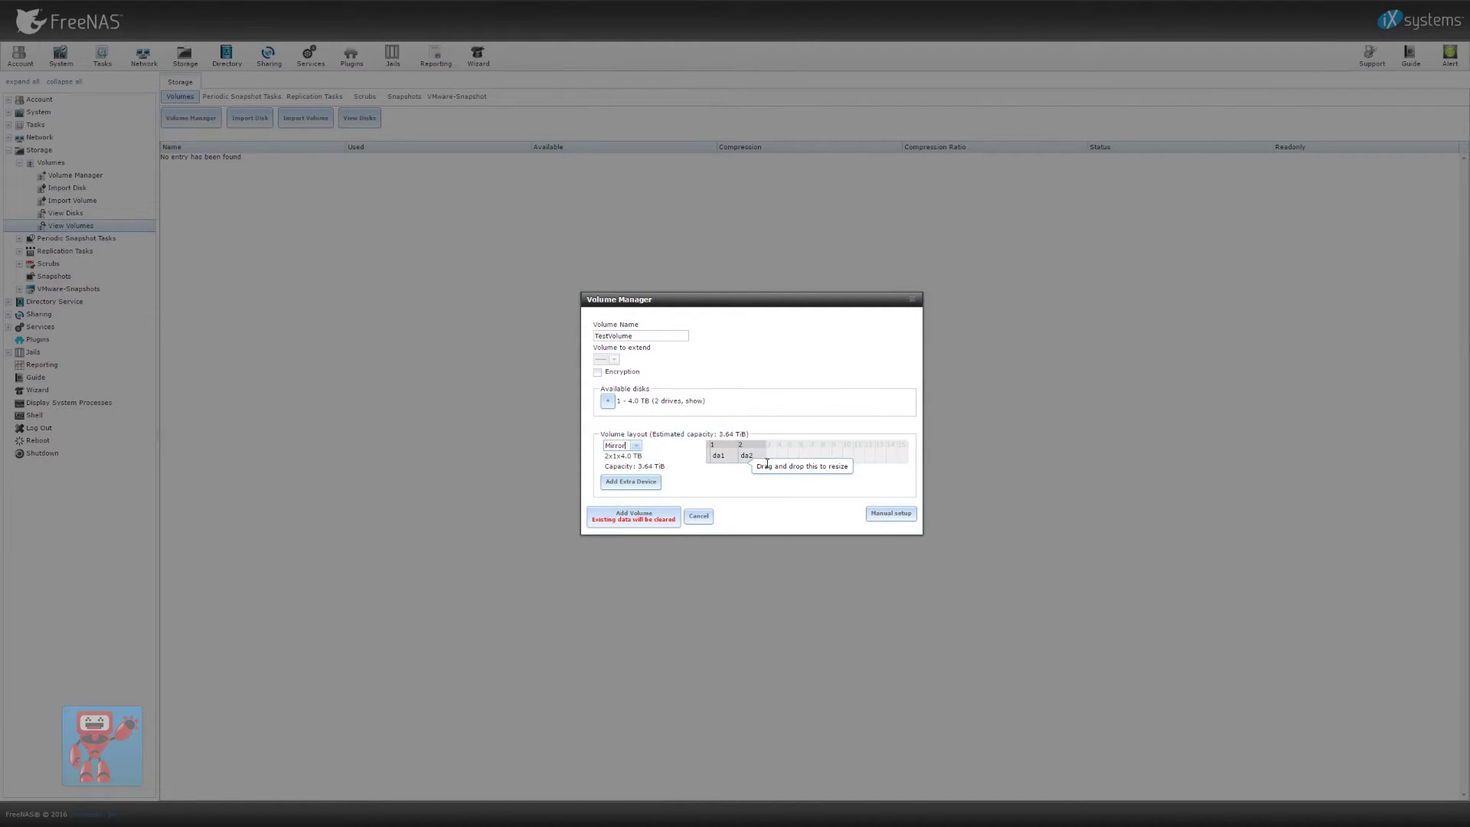
{"action": "left_click", "coordinate": [635, 446]}
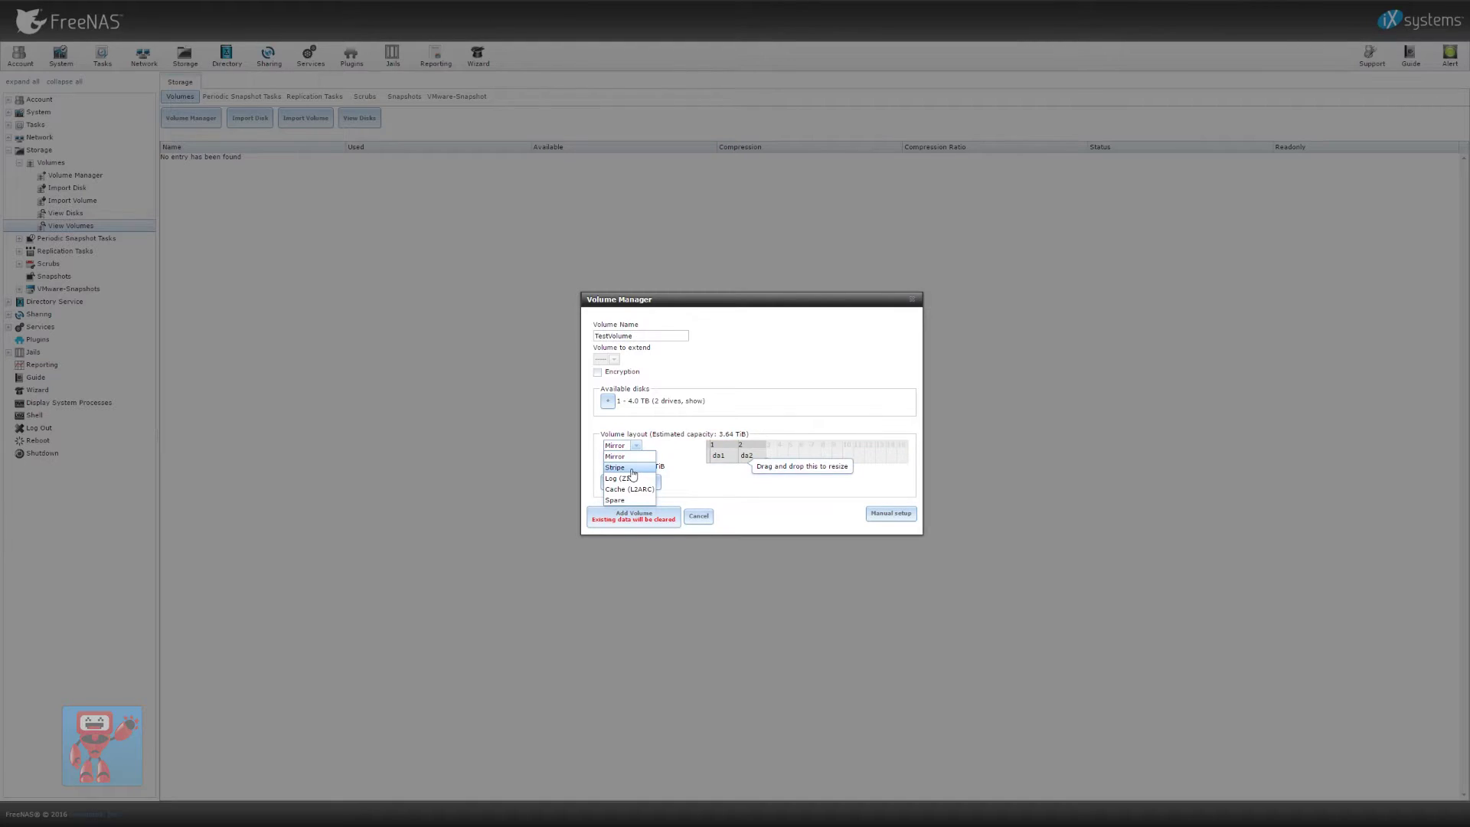
{"action": "left_click", "coordinate": [633, 468]}
{"action": "left_click_drag", "start_coordinate": [764, 465], "coordinate": [763, 494]}
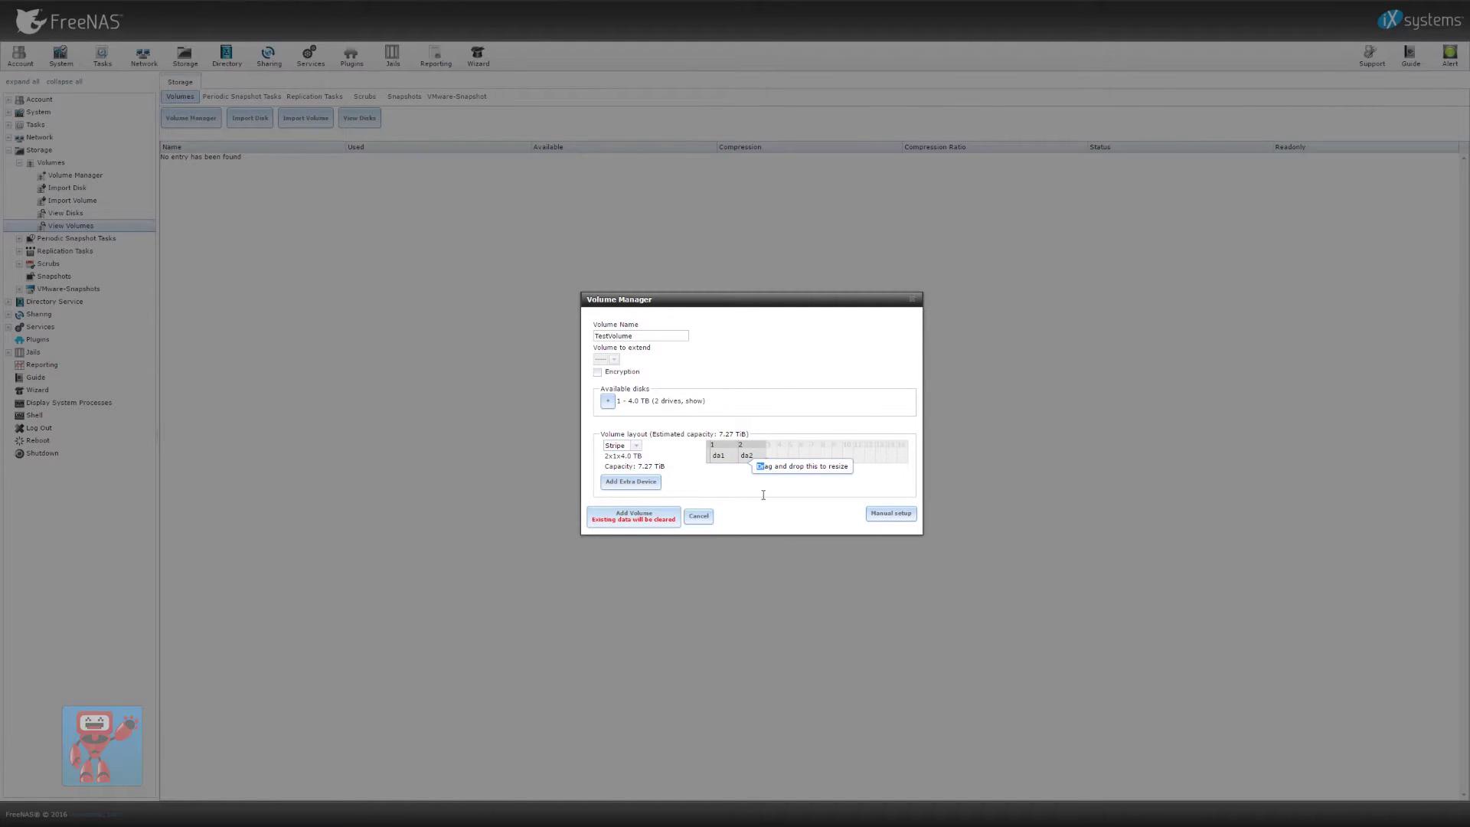
Try a second disk group, remove it, then spread one group across all four drives
{"action": "left_click", "coordinate": [650, 483]}
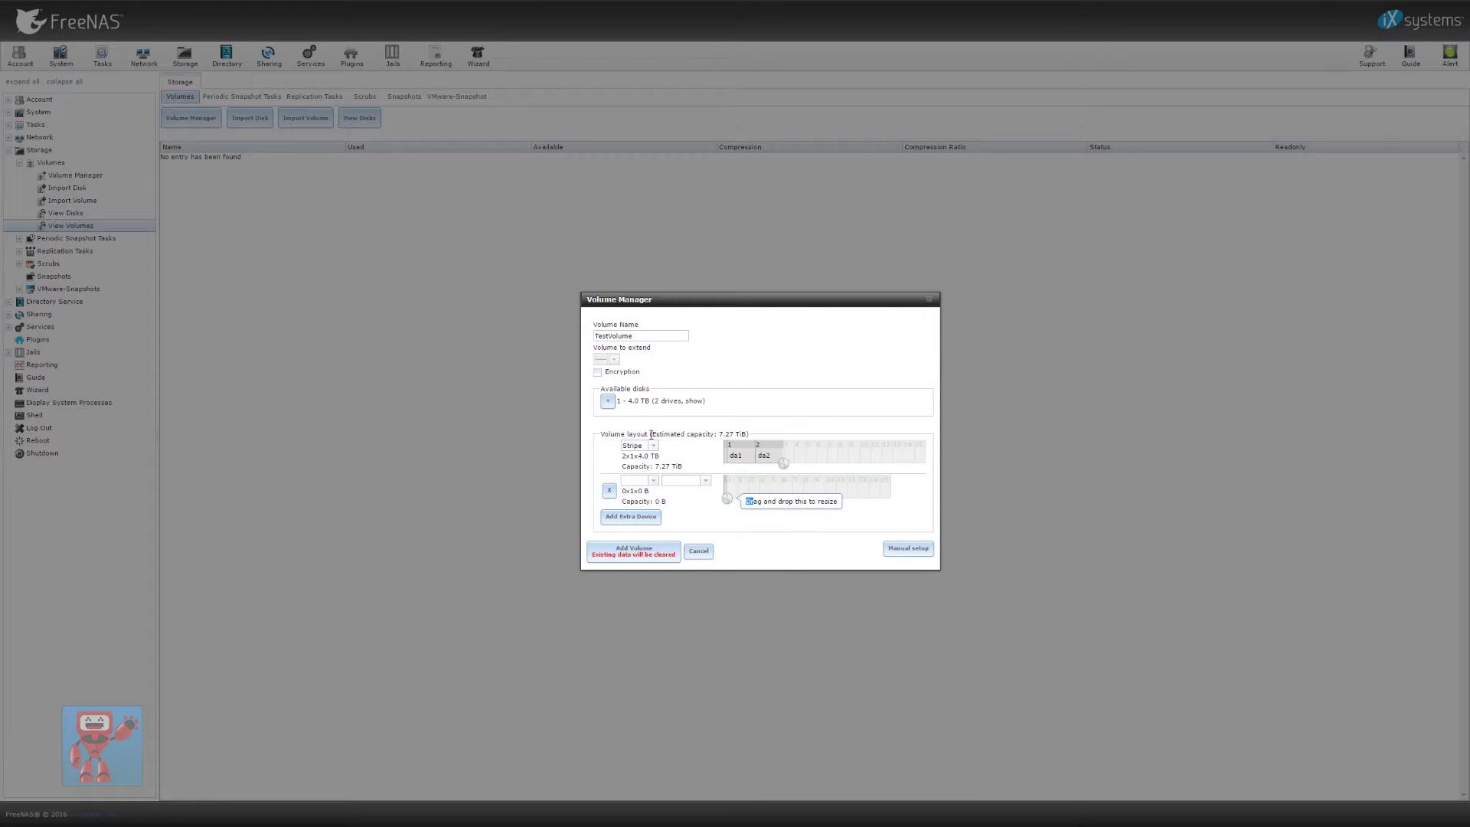
{"action": "left_click", "coordinate": [655, 449]}
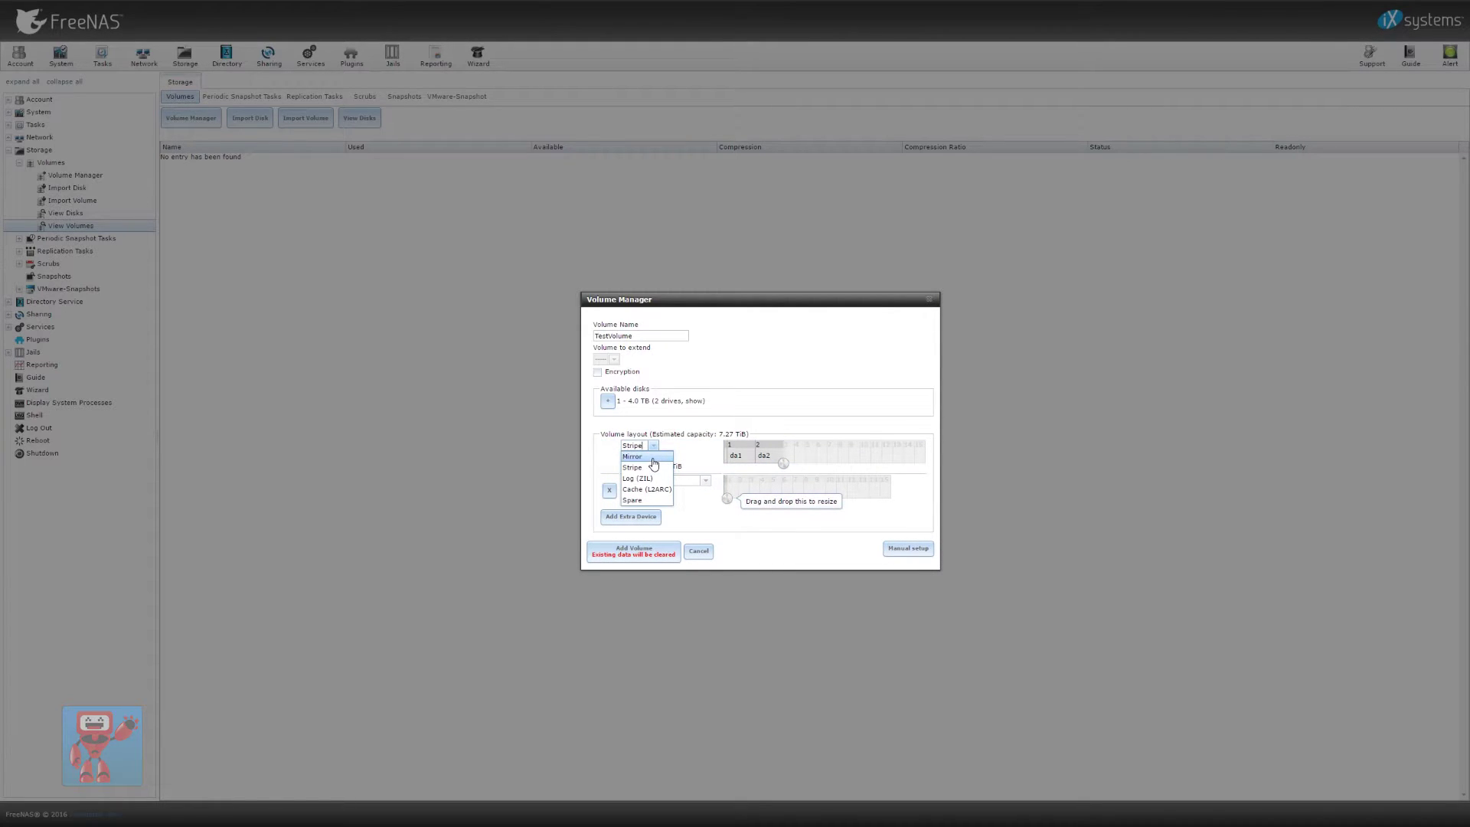
{"action": "left_click", "coordinate": [653, 458]}
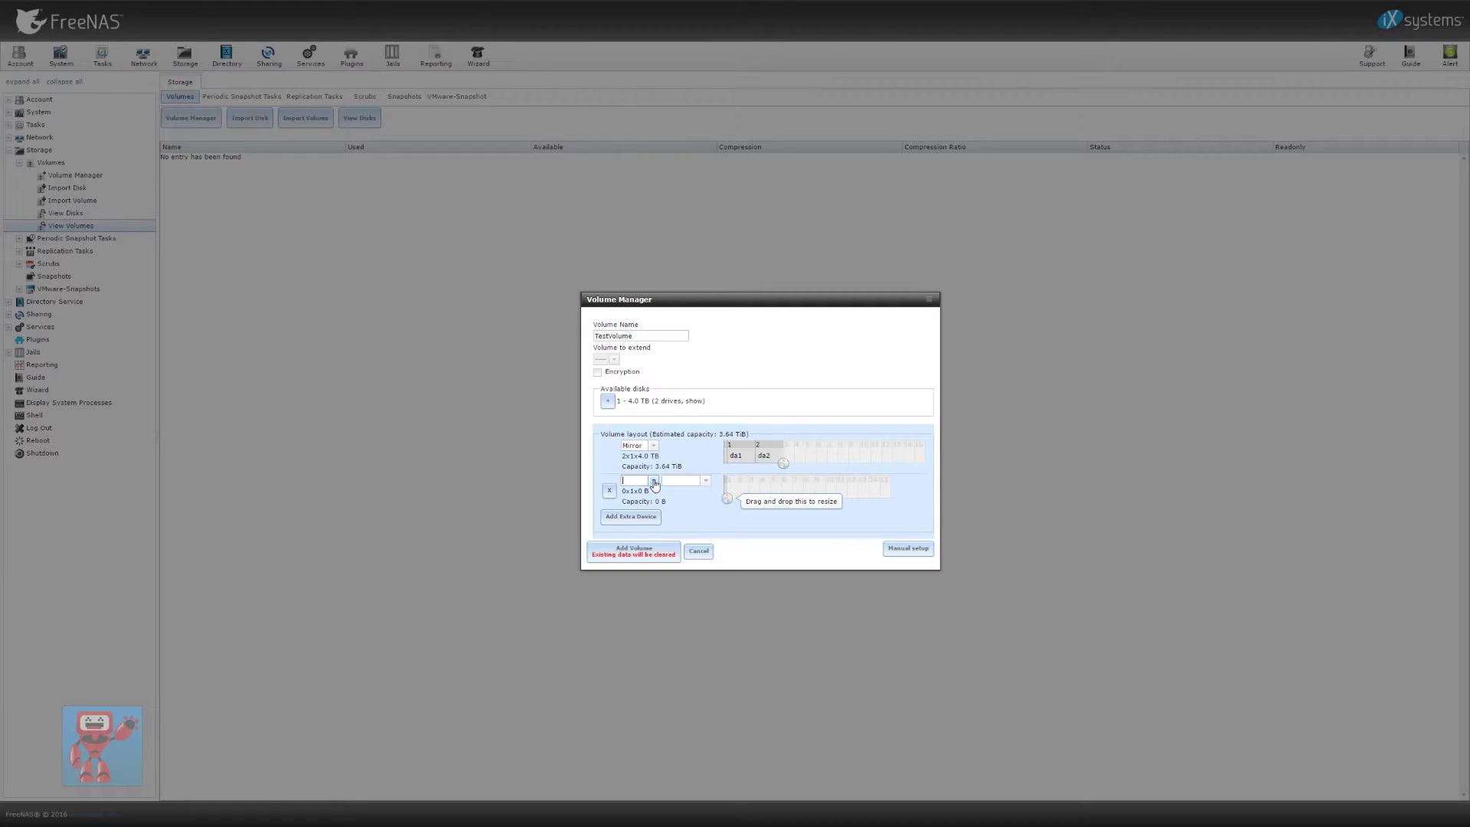
{"action": "left_click_drag", "start_coordinate": [728, 499], "coordinate": [783, 499]}
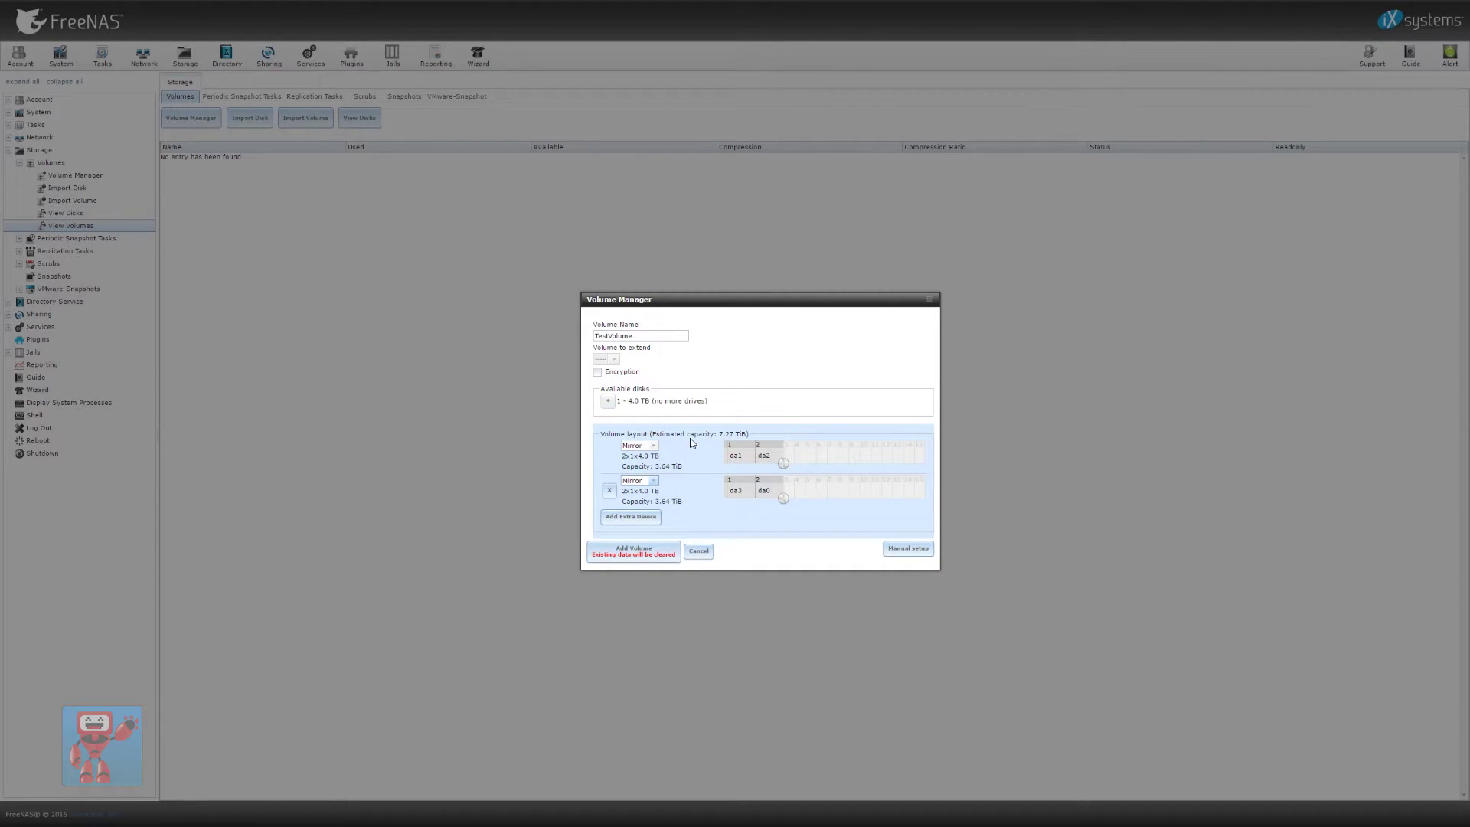
{"action": "left_click", "coordinate": [612, 491]}
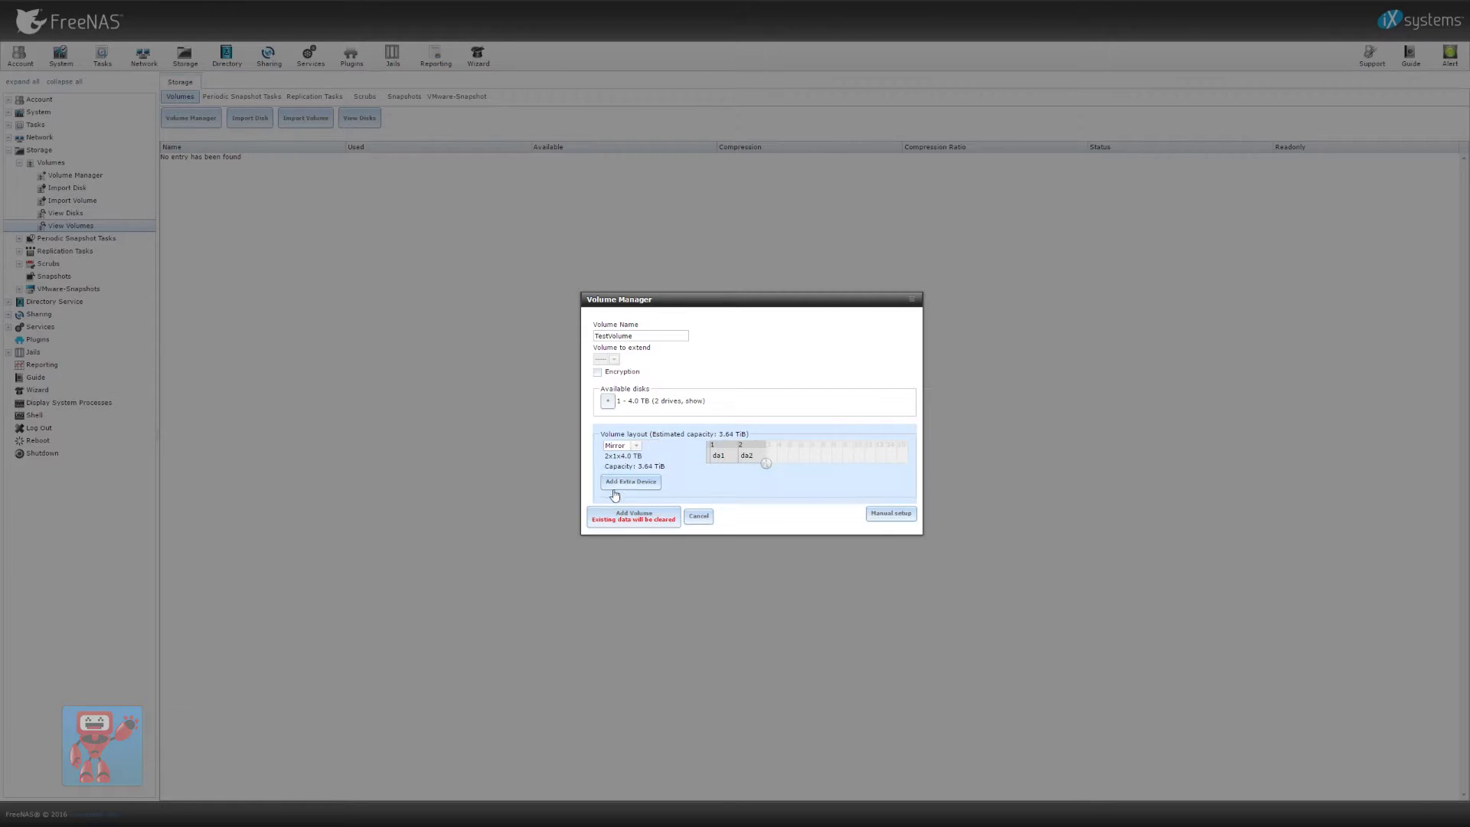
{"action": "left_click", "coordinate": [636, 446]}
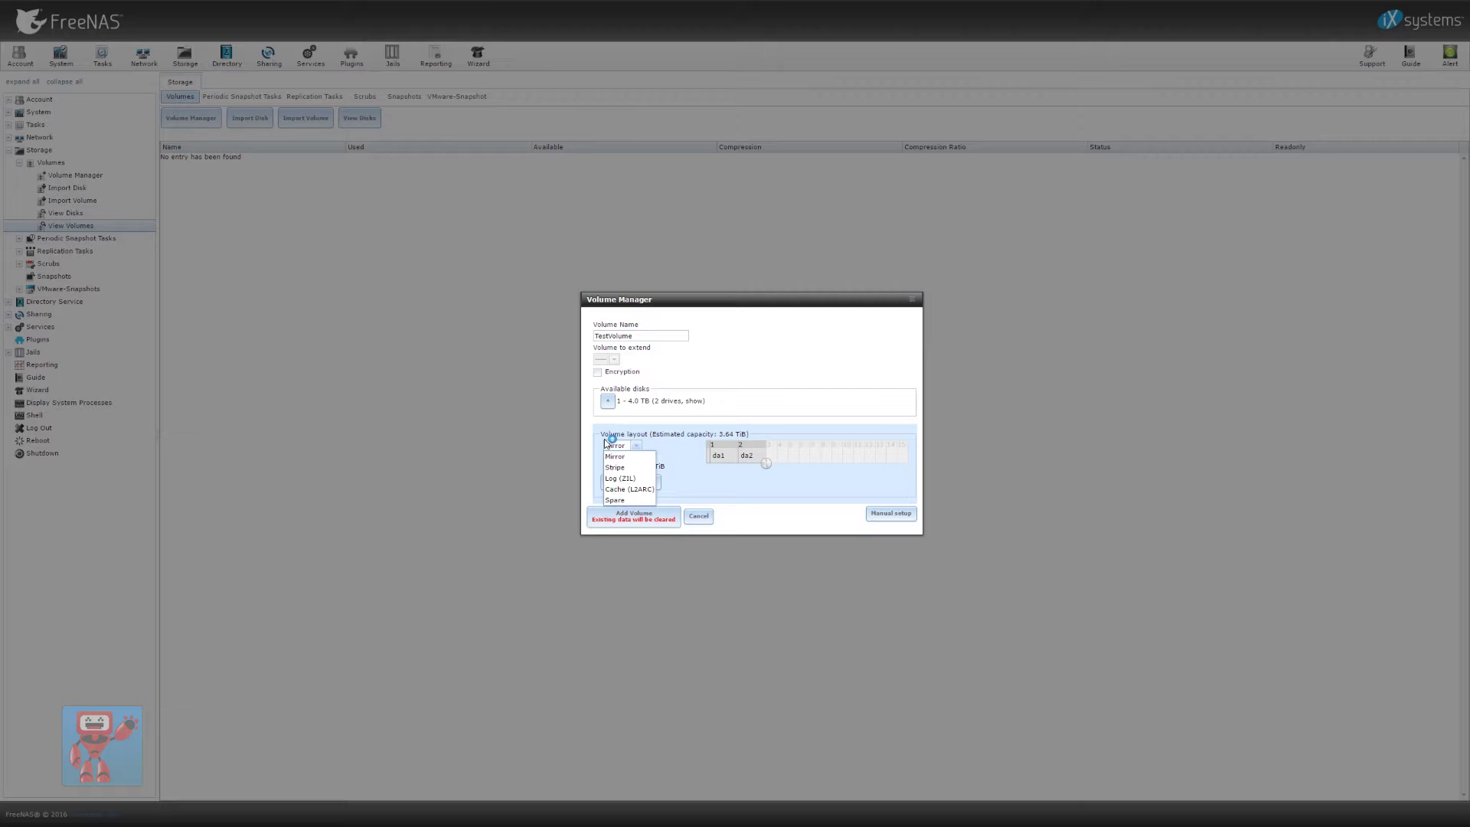
{"action": "left_click_drag", "start_coordinate": [766, 464], "coordinate": [822, 463]}
Compare RaidZ, RaidZ2 and Mirror layouts, settling on Stripe at 14.55 TiB
{"action": "left_click", "coordinate": [635, 445]}
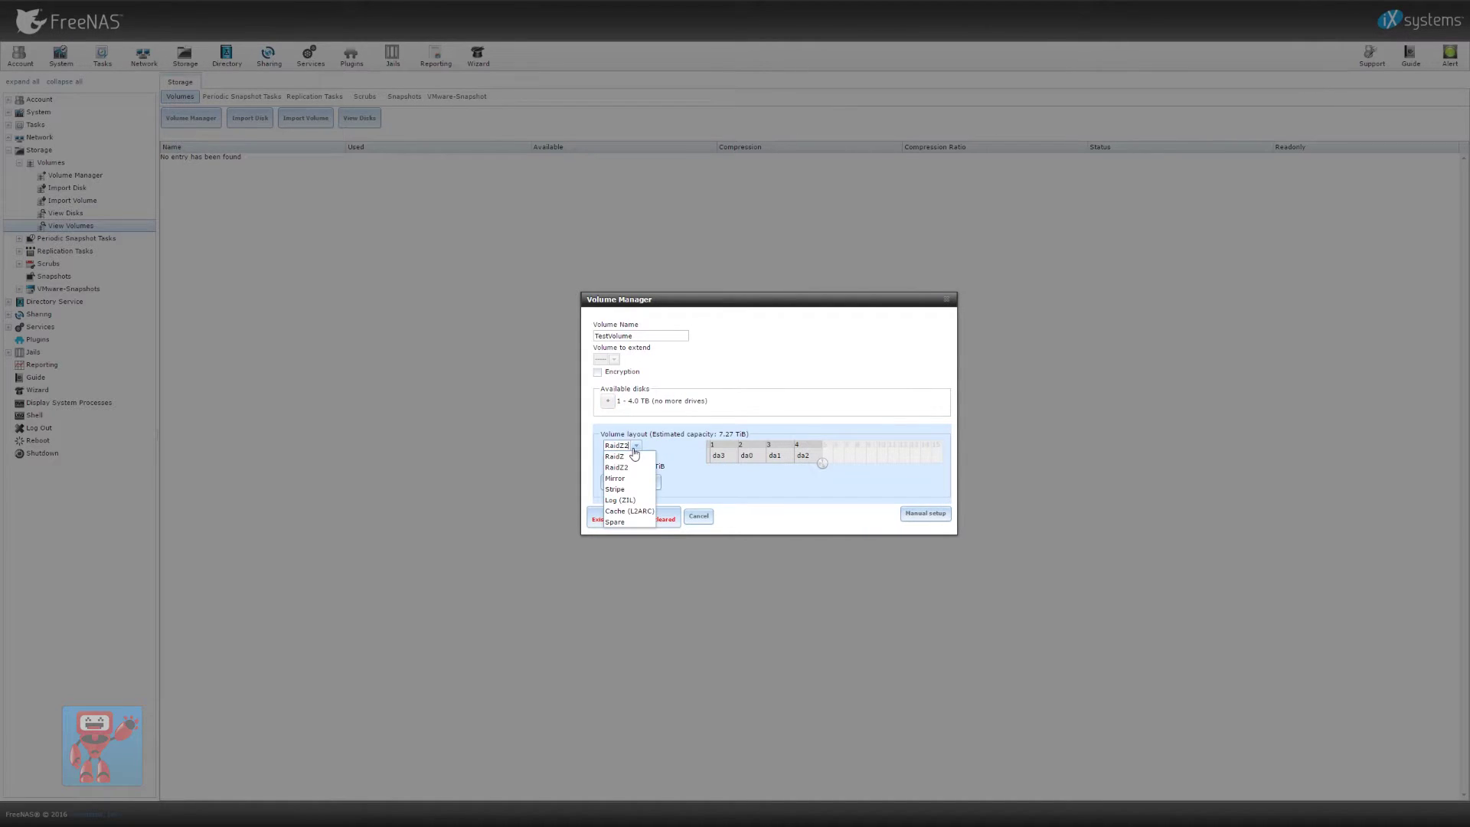
{"action": "left_click", "coordinate": [633, 457]}
{"action": "left_click", "coordinate": [635, 448]}
{"action": "left_click", "coordinate": [636, 447]}
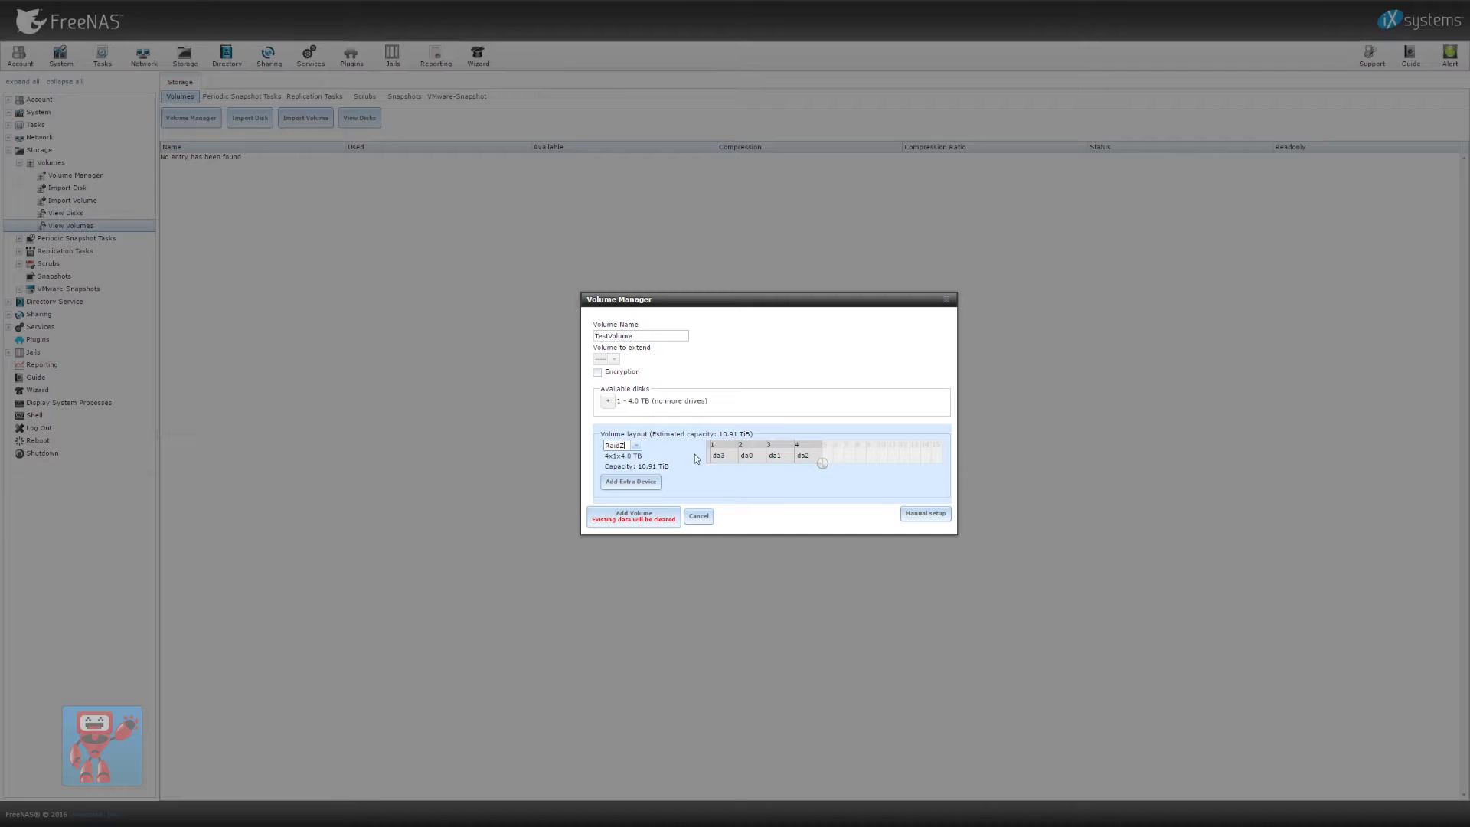
{"action": "left_click", "coordinate": [637, 448]}
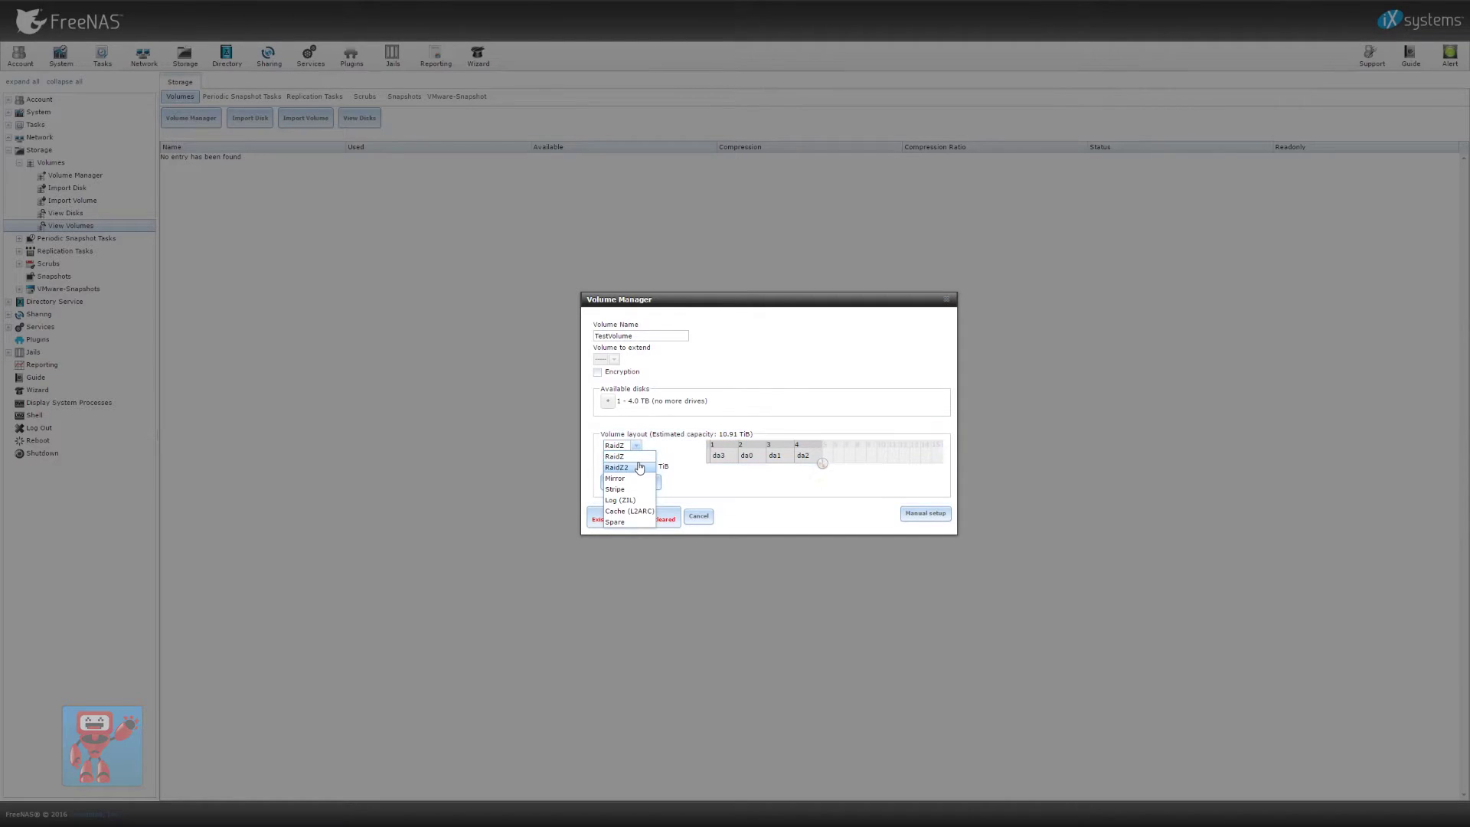
{"action": "left_click", "coordinate": [626, 467]}
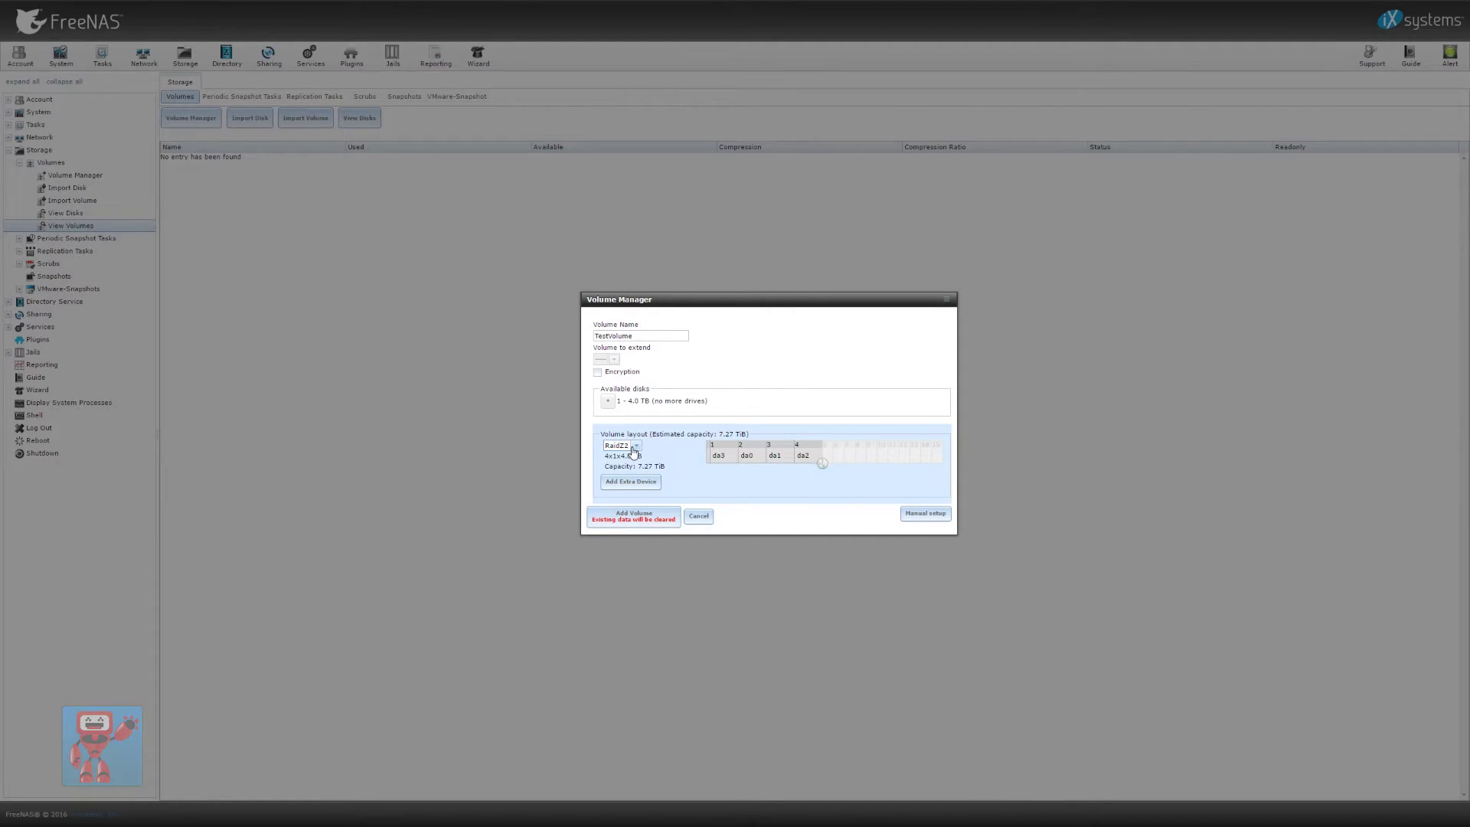
{"action": "left_click", "coordinate": [633, 447]}
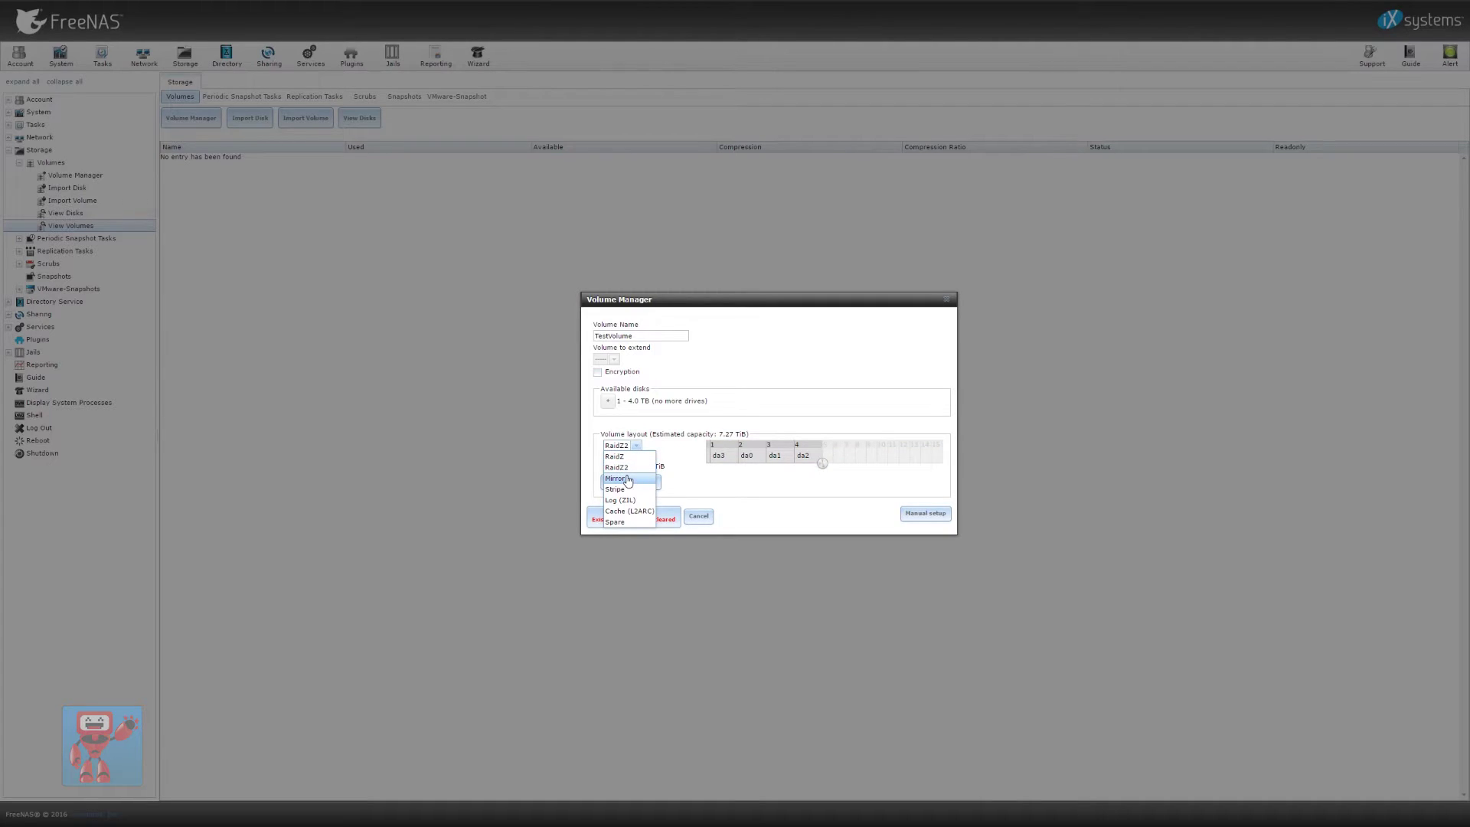
{"action": "left_click", "coordinate": [627, 480]}
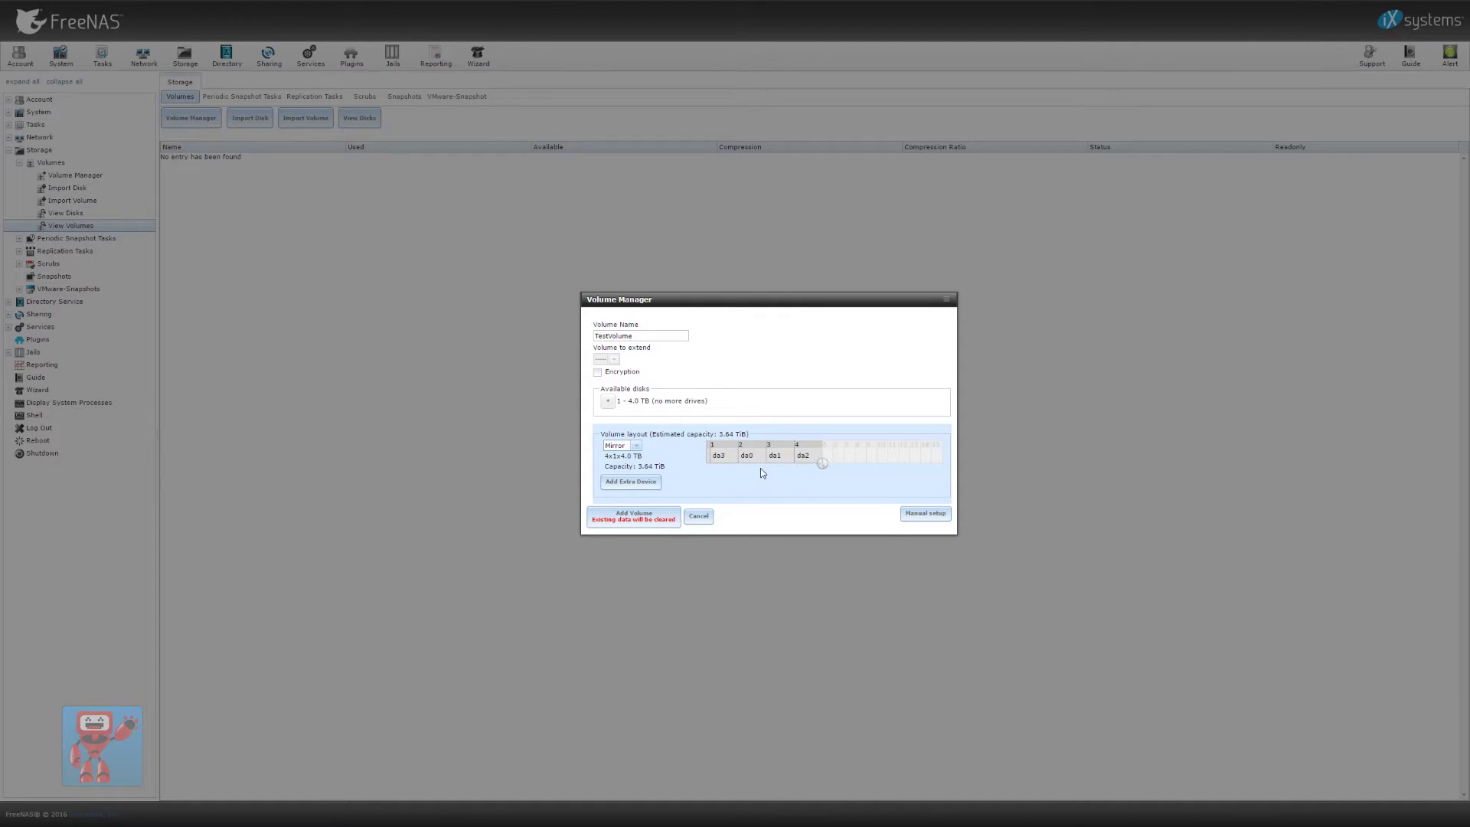
{"action": "left_click", "coordinate": [637, 446]}
{"action": "left_click", "coordinate": [632, 492]}
{"action": "left_click", "coordinate": [636, 447]}
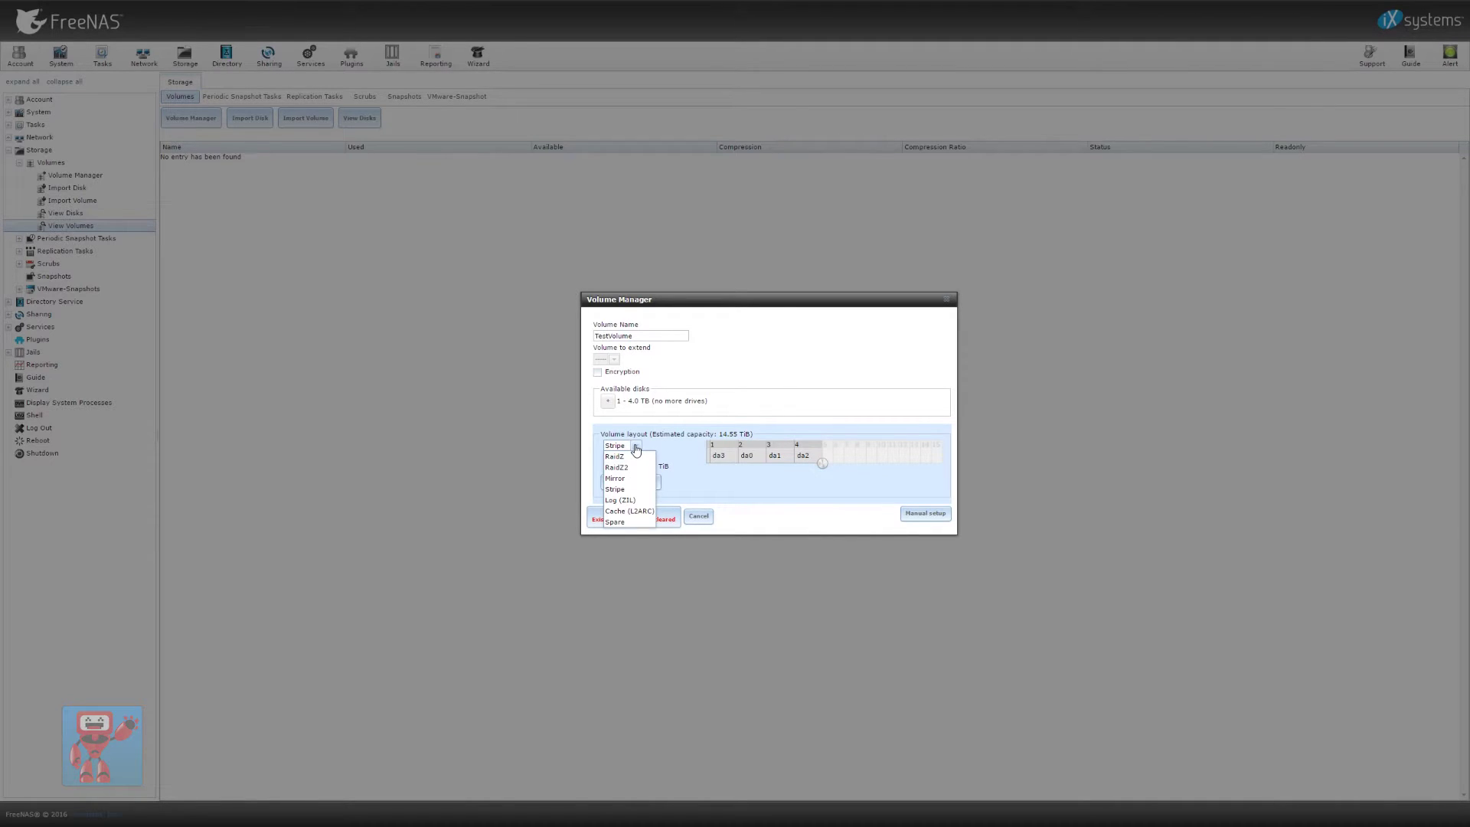
{"action": "left_click", "coordinate": [615, 478]}
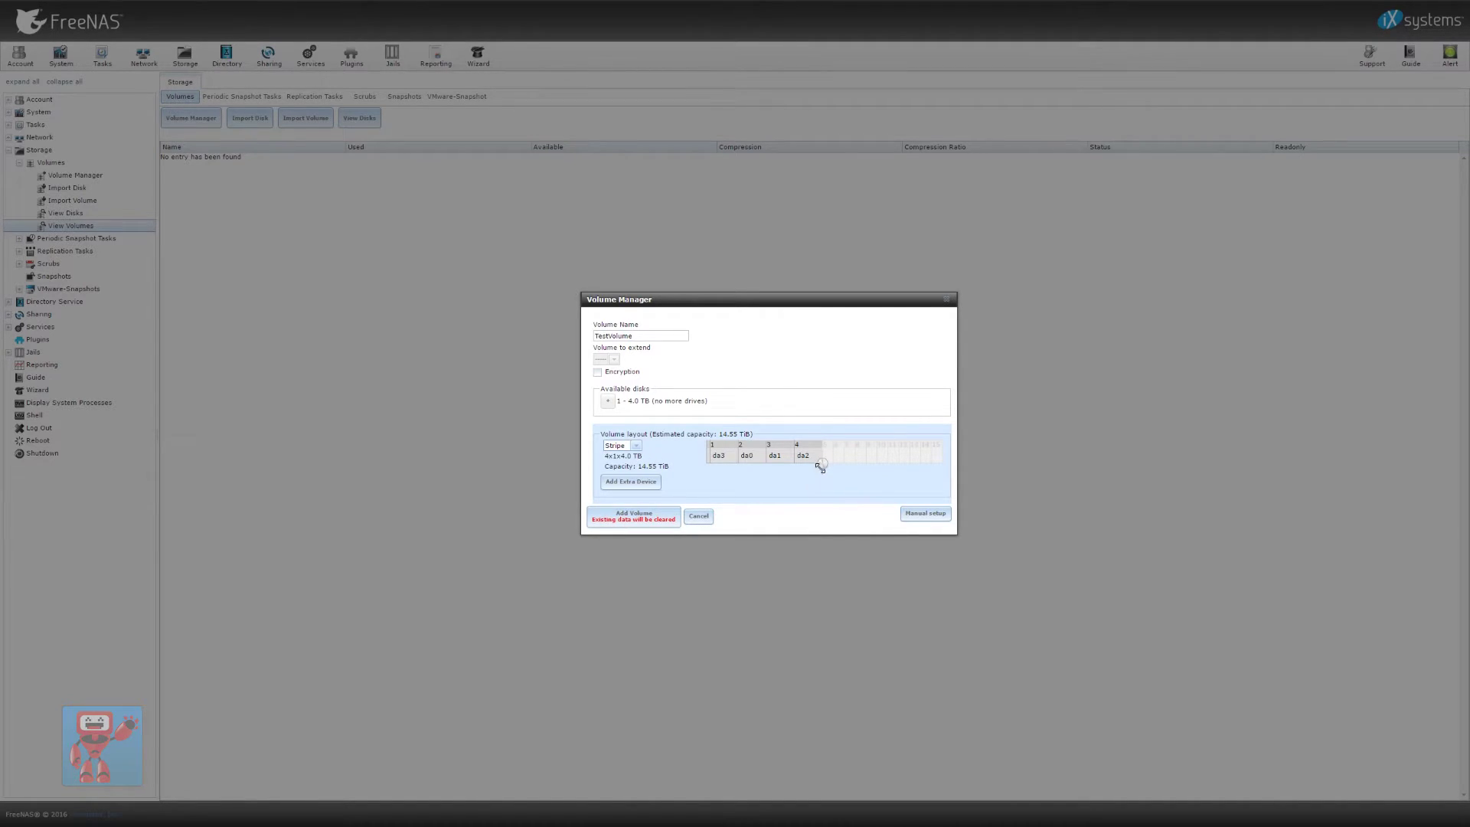
Lay the four disks out as one RaidZ group (10.91 TiB) and add TestVolume
{"action": "left_click_drag", "start_coordinate": [760, 478], "coordinate": [766, 478]}
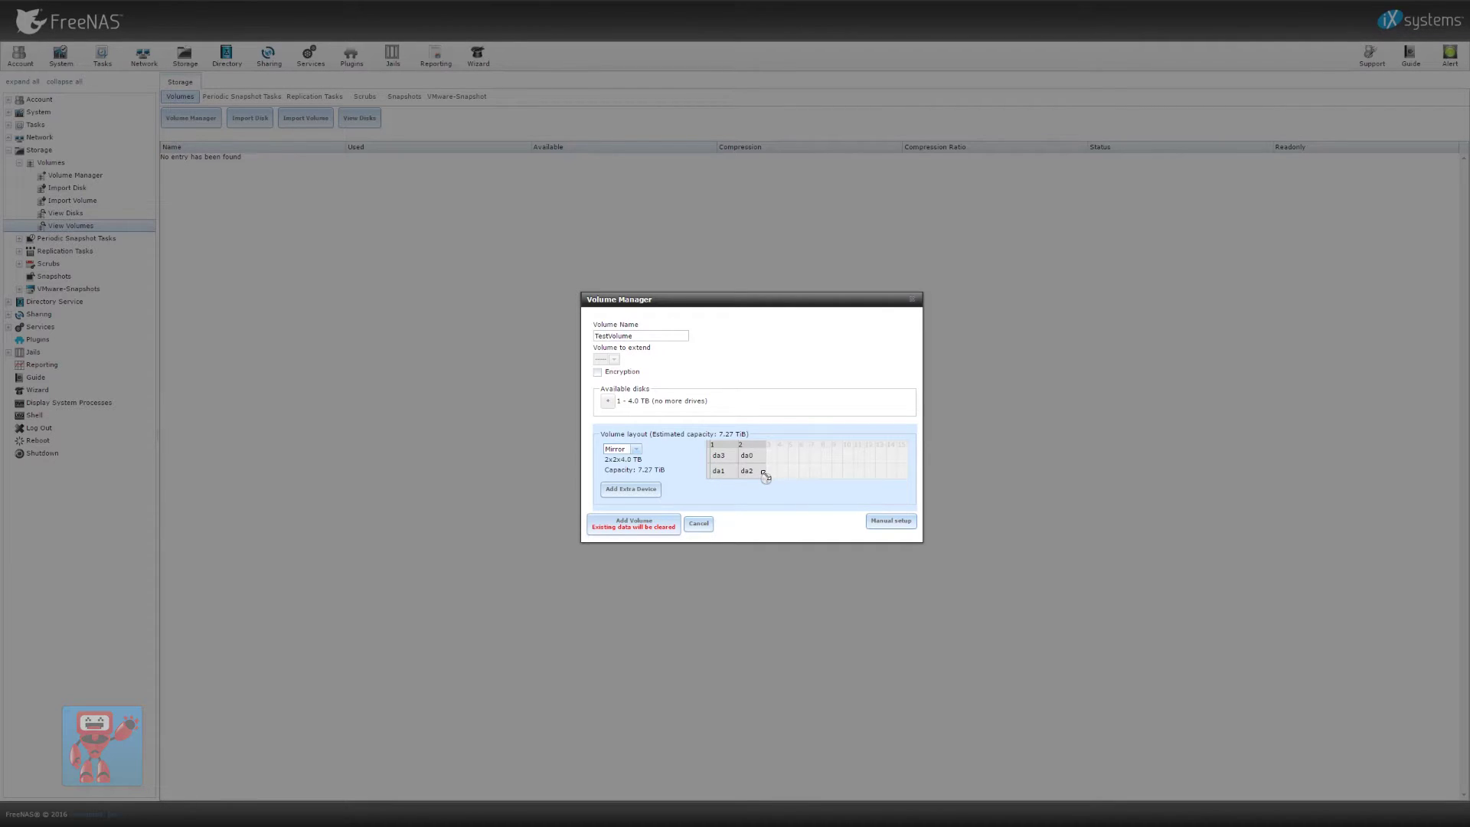
{"action": "left_click_drag", "start_coordinate": [763, 476], "coordinate": [813, 457]}
{"action": "left_click", "coordinate": [638, 446]}
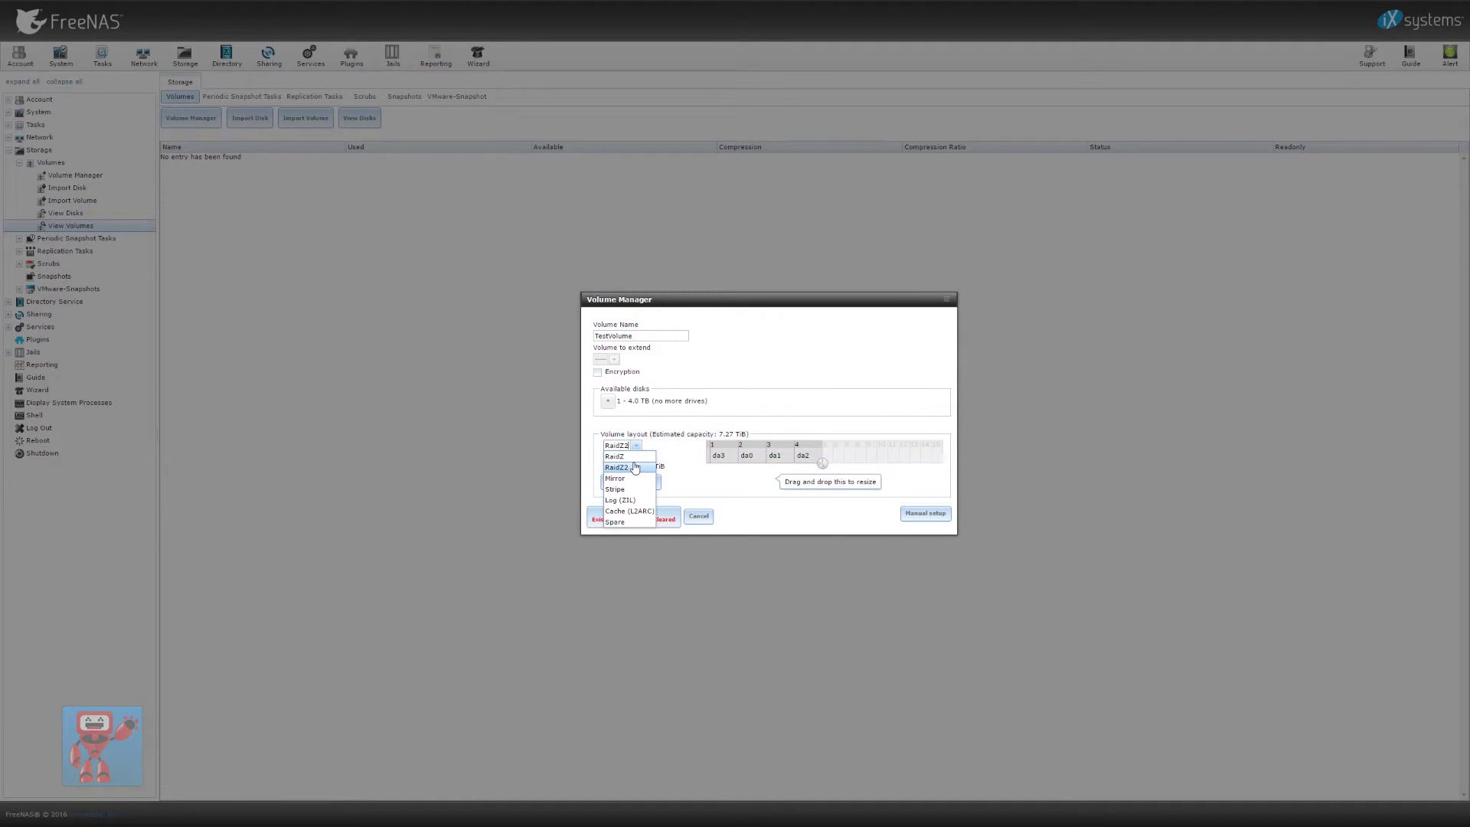
{"action": "left_click", "coordinate": [633, 458]}
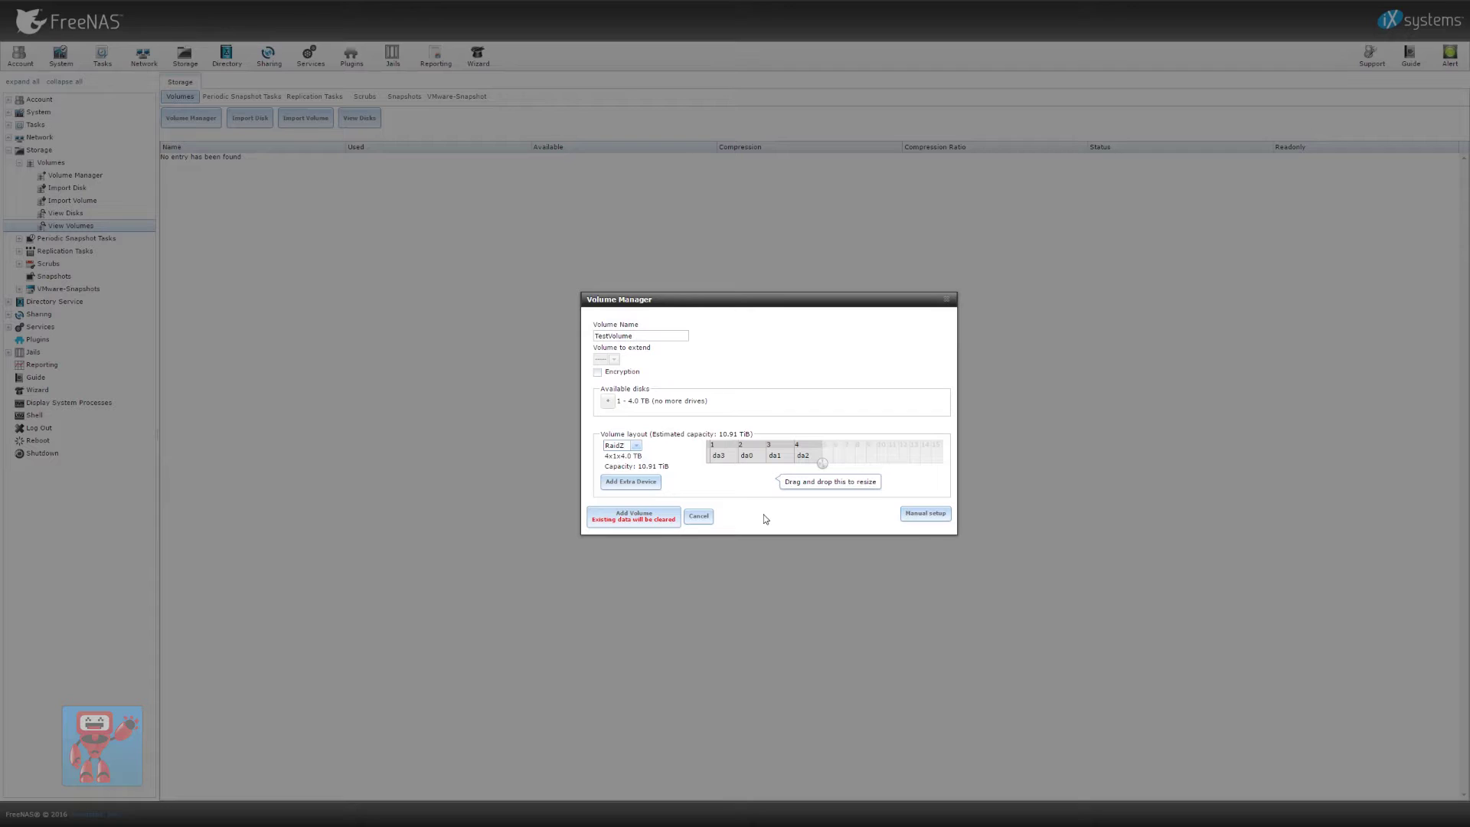
{"action": "left_click", "coordinate": [658, 336]}
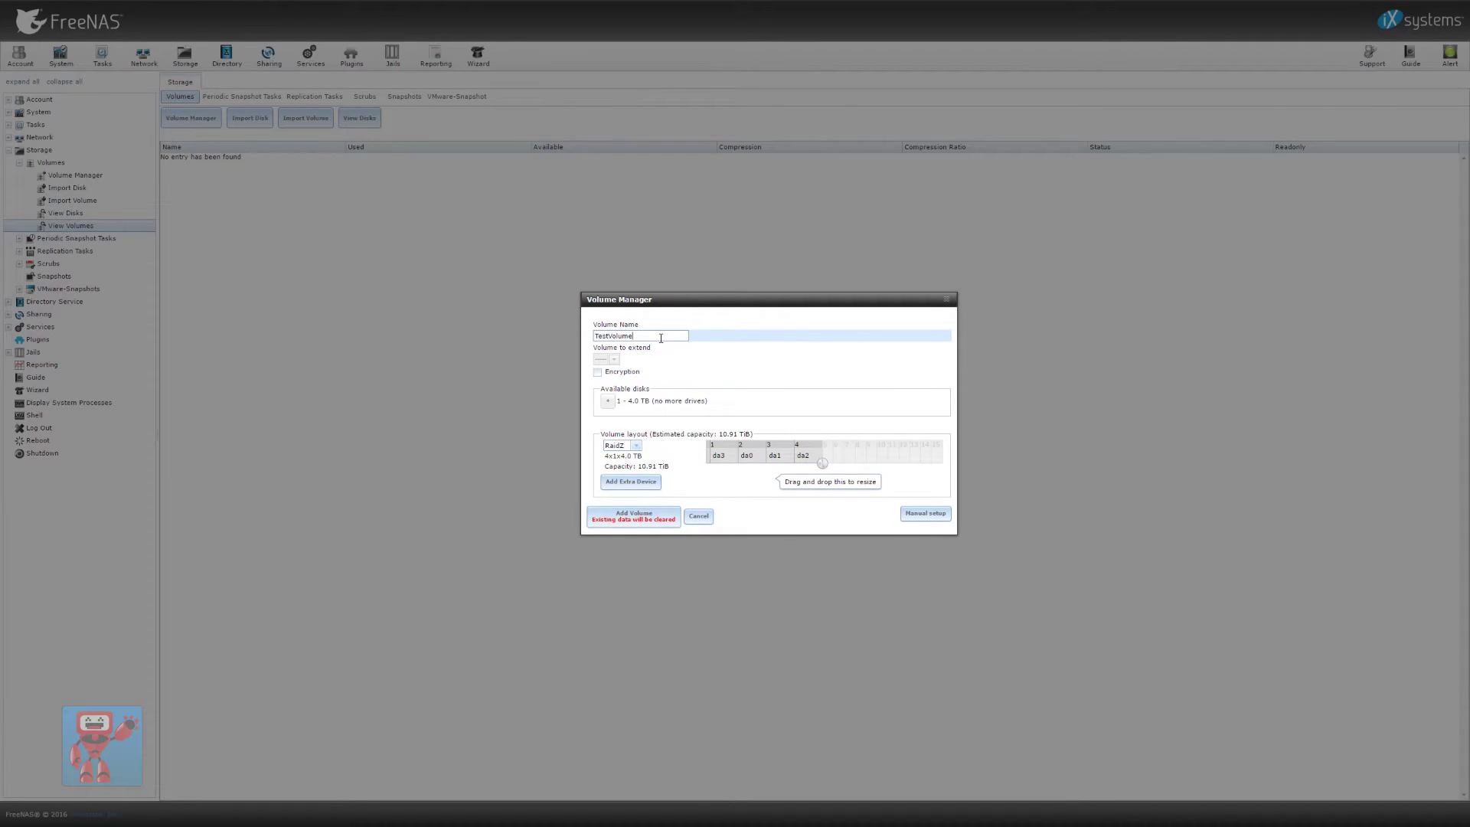
{"action": "left_click", "coordinate": [648, 522]}
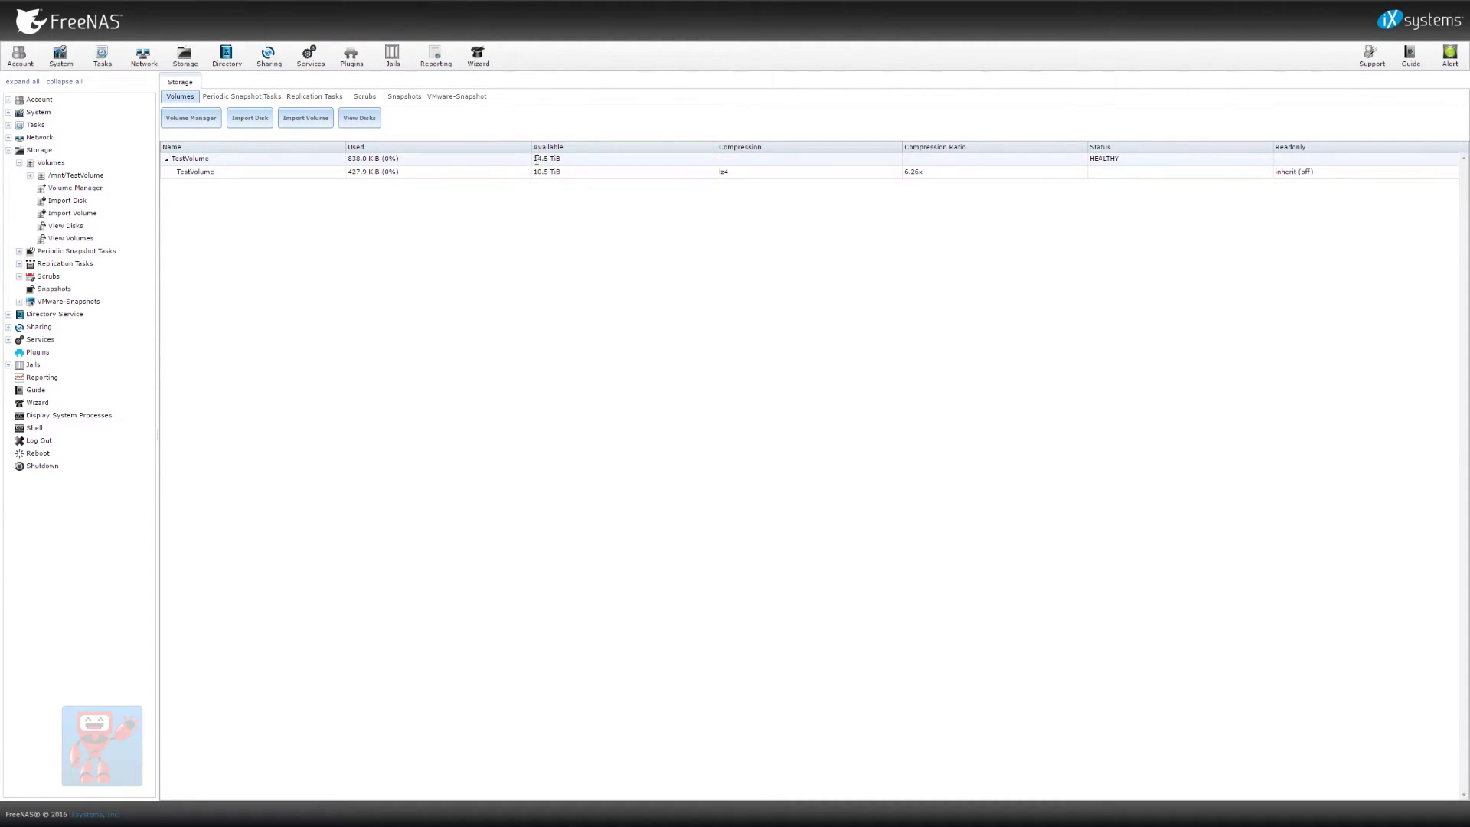
Select the HEALTHY TestVolume volume row, then its TestVolume dataset row
{"action": "left_click", "coordinate": [511, 161]}
{"action": "left_click", "coordinate": [545, 175]}
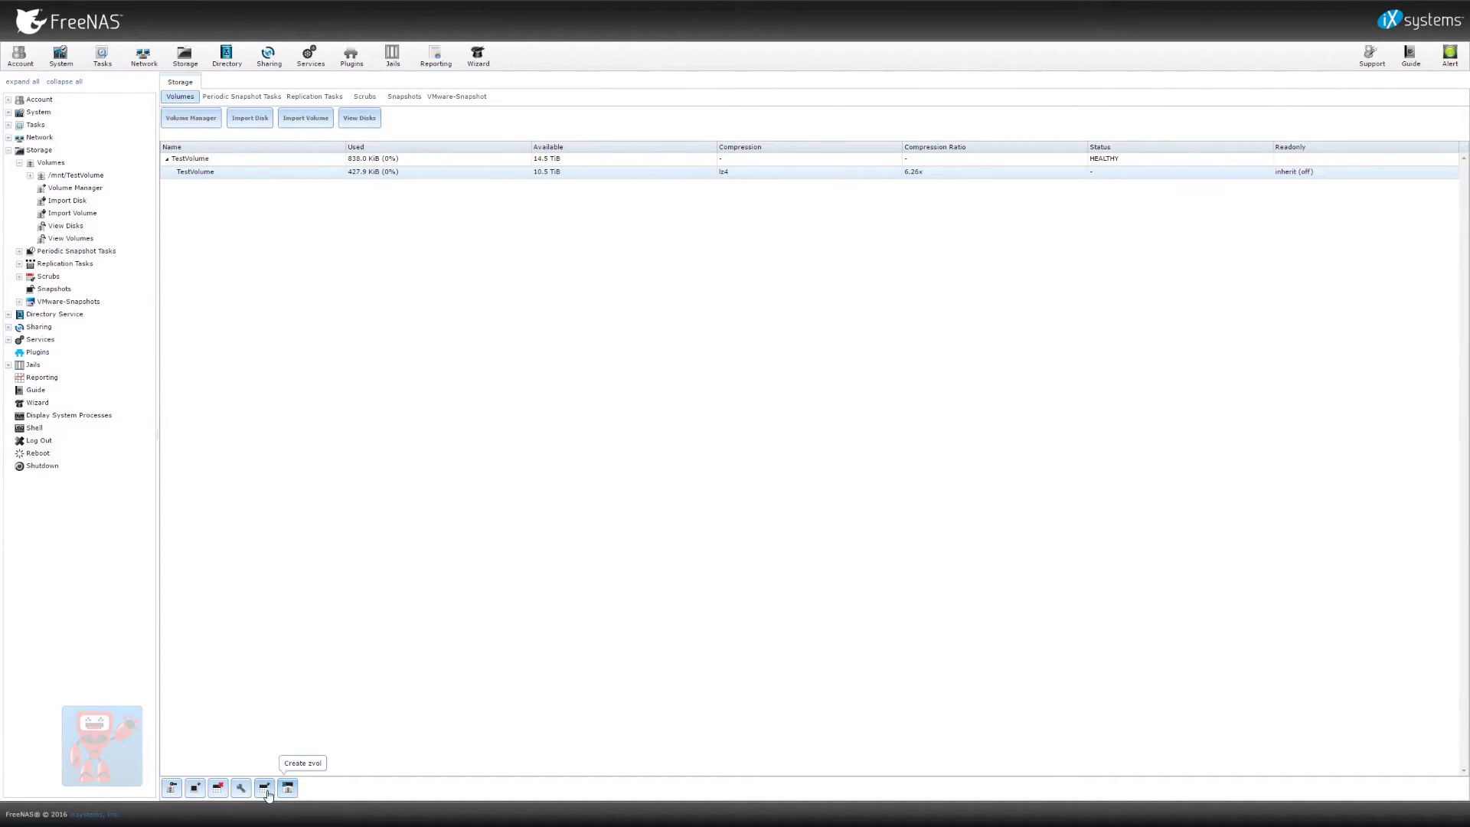
In the TestVolume dataset's Edit Options, turn compression Off and keep share type UNIX
{"action": "left_click", "coordinate": [242, 790]}
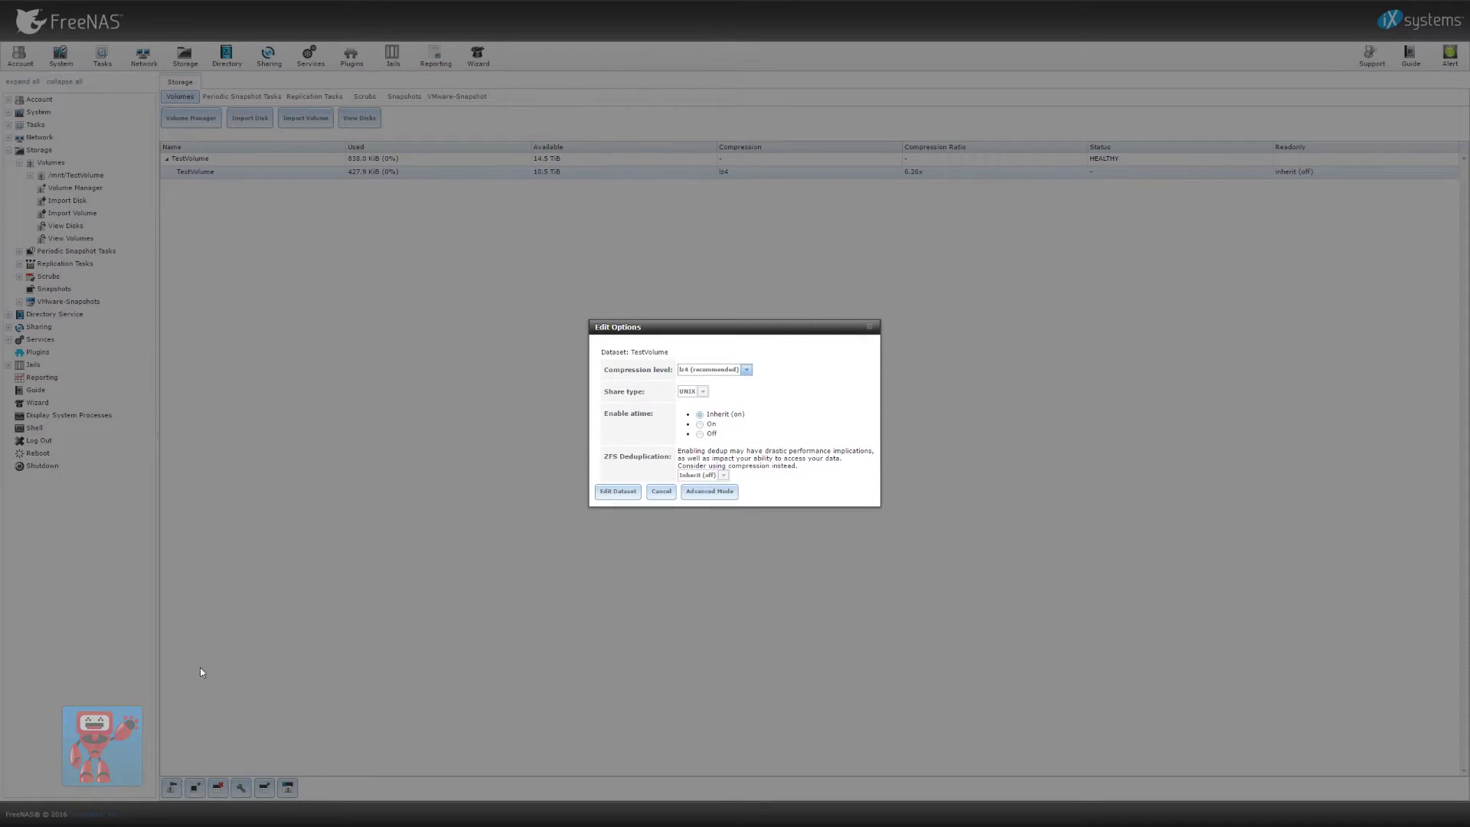
{"action": "left_click", "coordinate": [727, 369]}
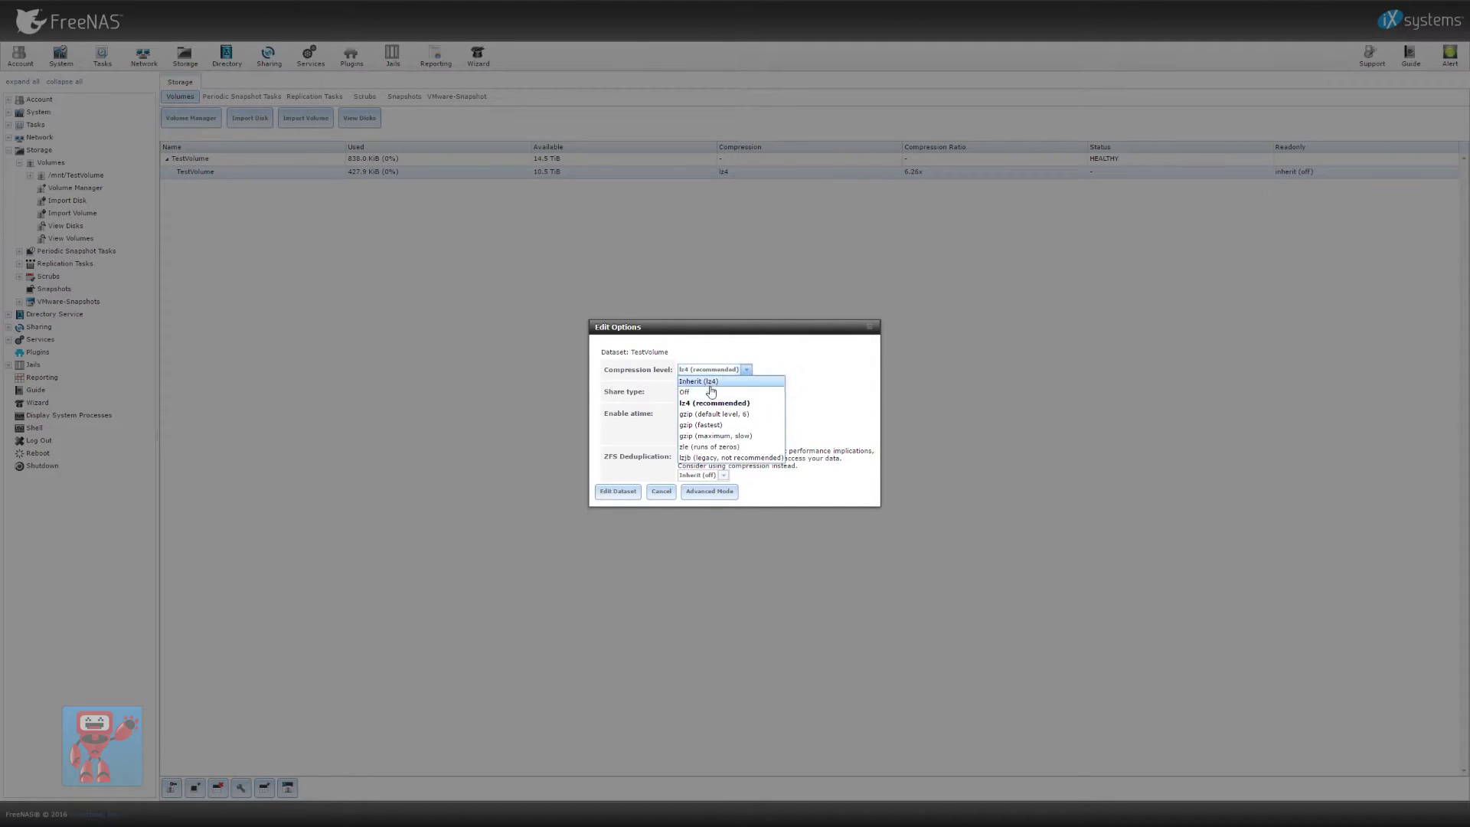
{"action": "left_click", "coordinate": [713, 392]}
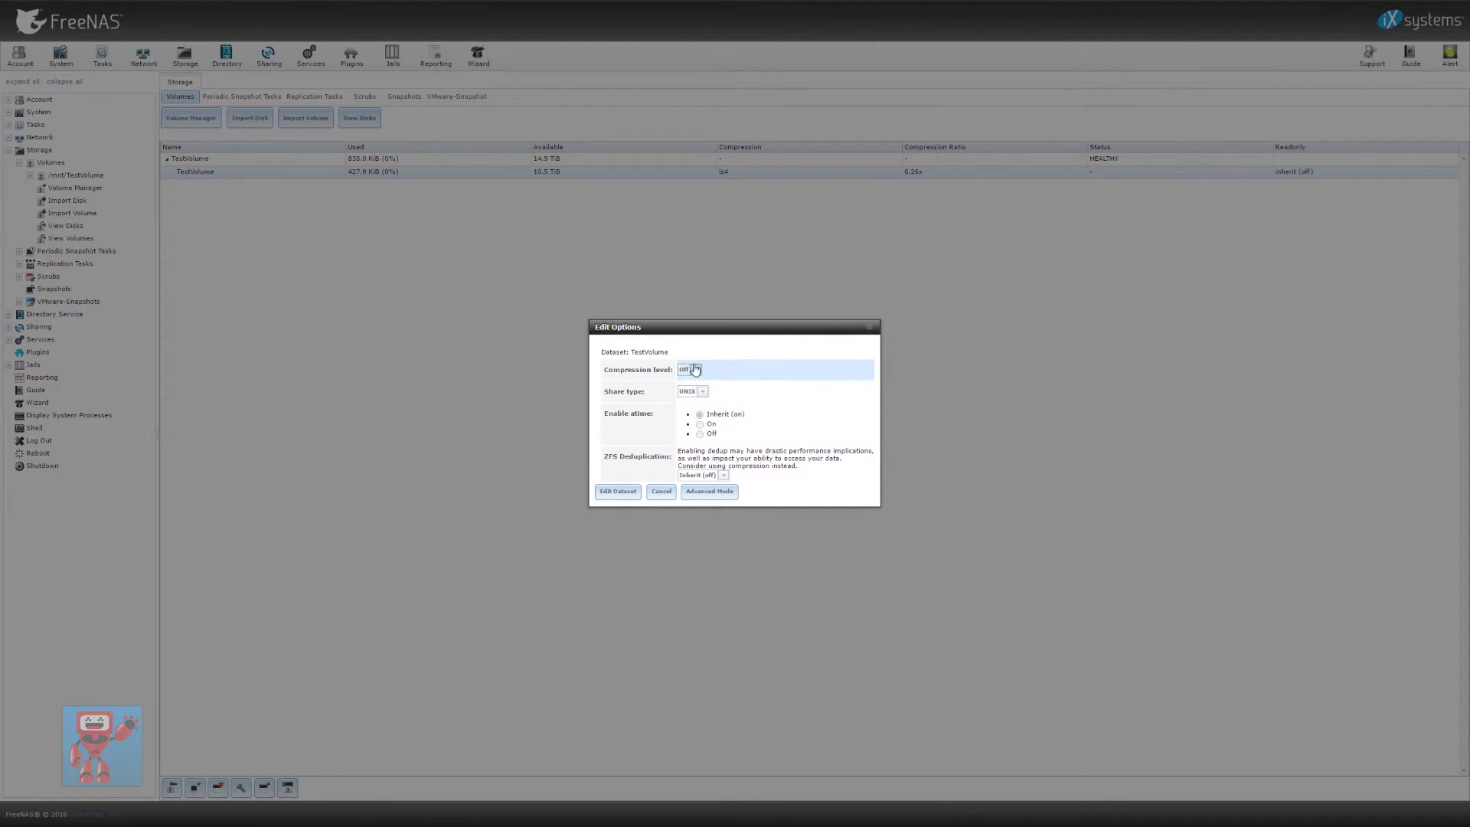
{"action": "left_click", "coordinate": [695, 370]}
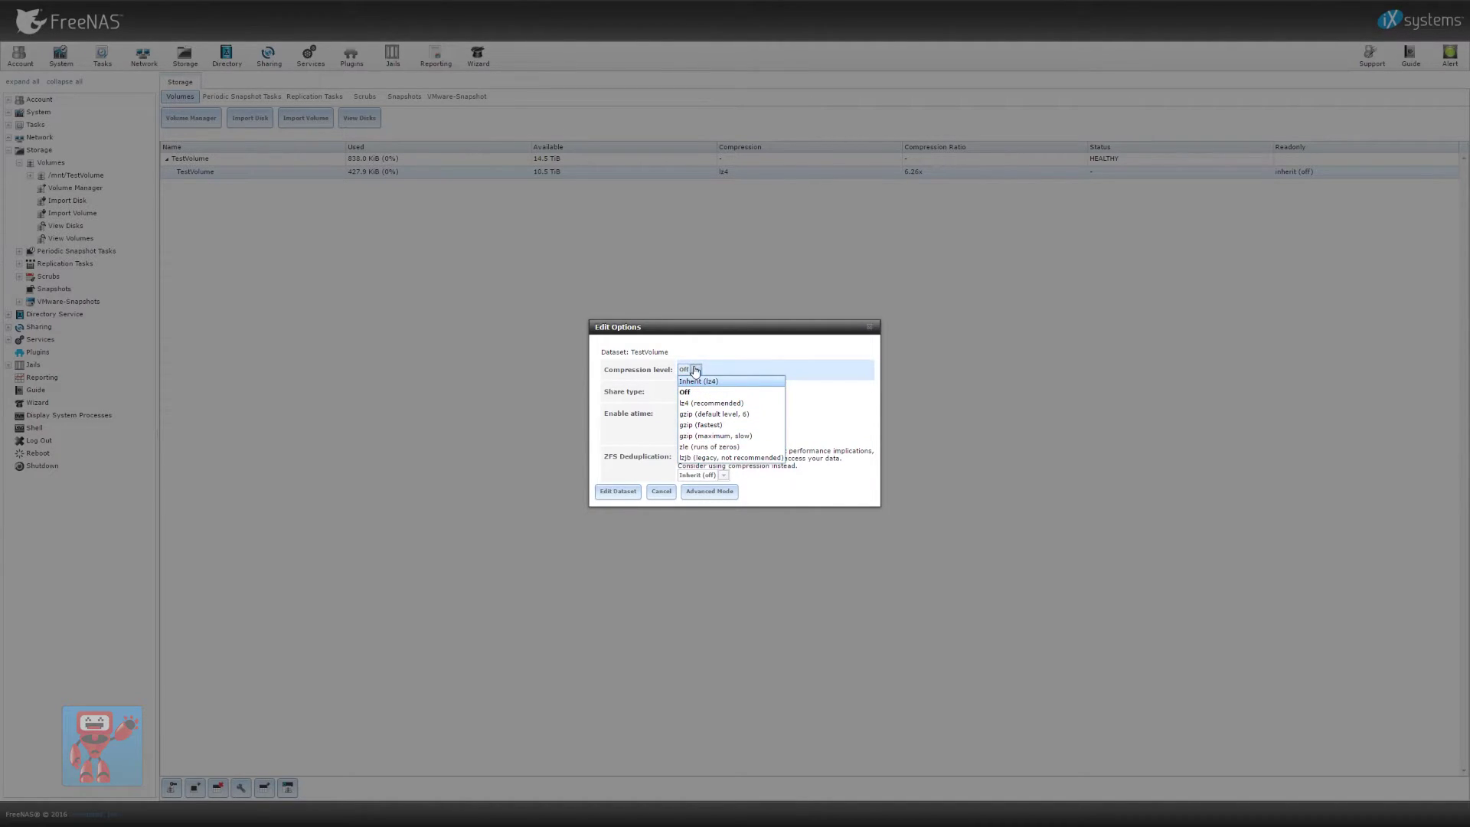
{"action": "left_click", "coordinate": [715, 394]}
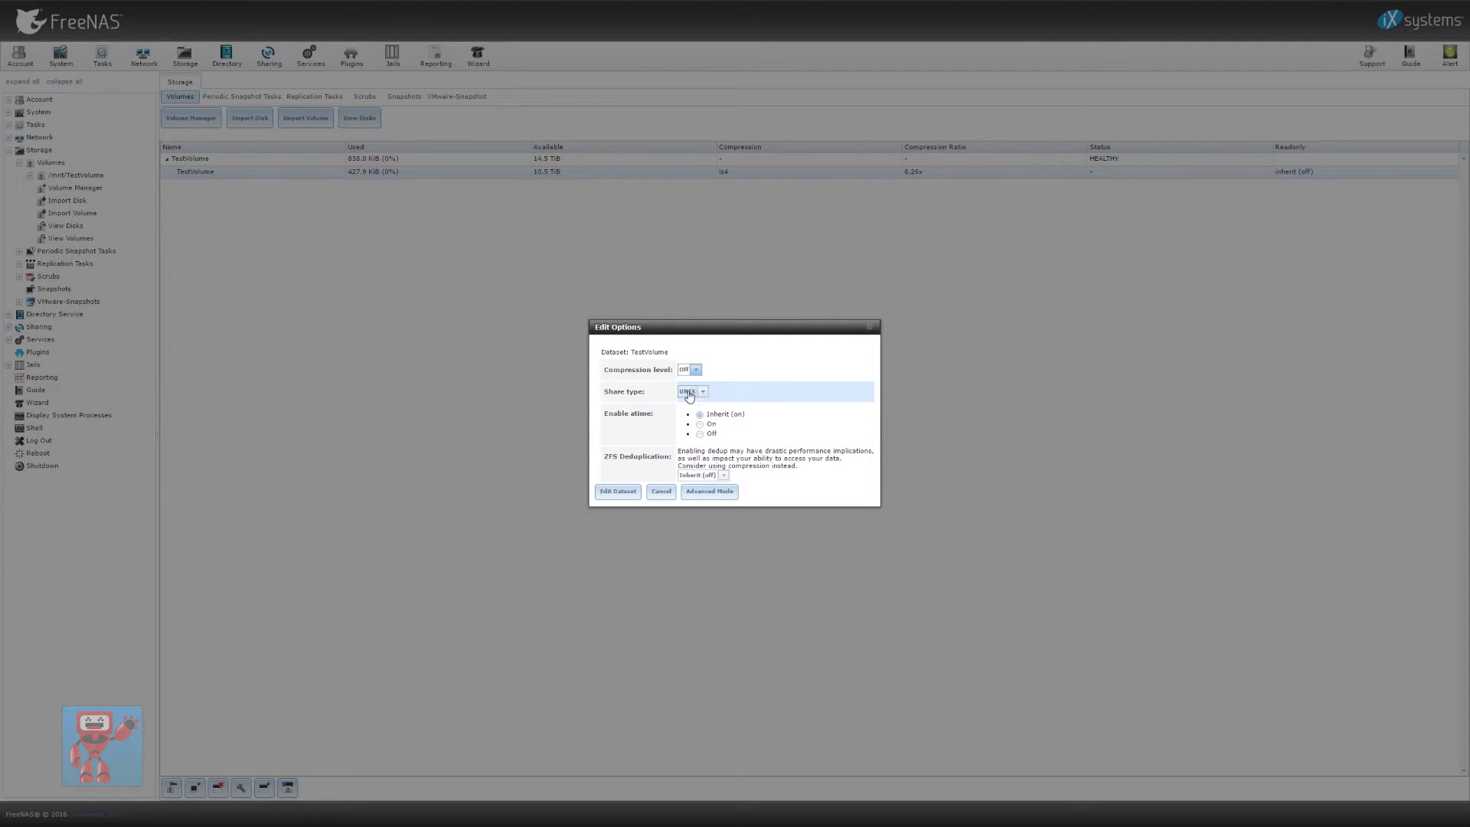
{"action": "left_click", "coordinate": [686, 392]}
{"action": "left_click", "coordinate": [689, 403]}
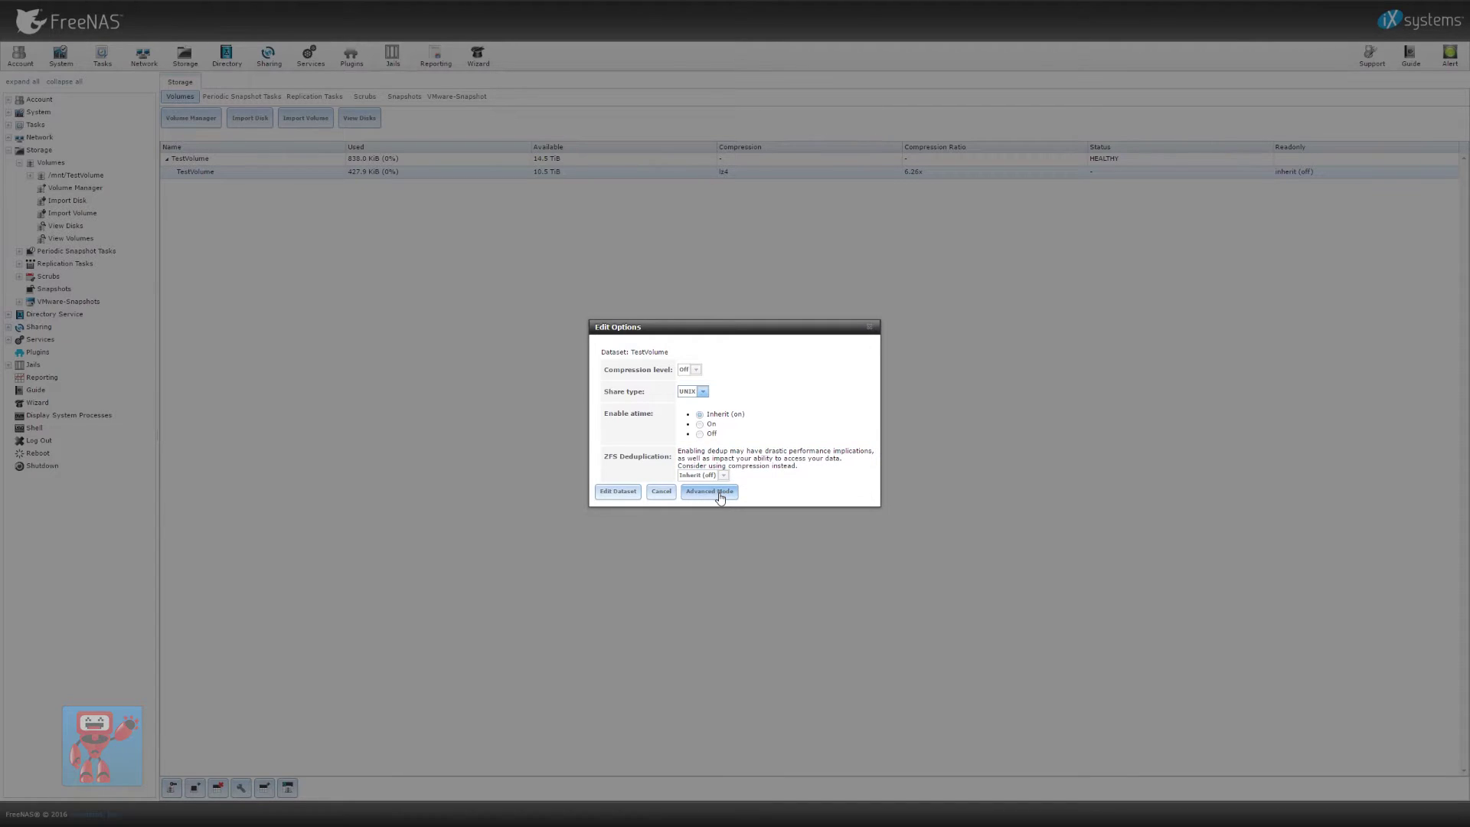
Save the TestVolume dataset edits with compression Off and atime left at Inherit
{"action": "left_click", "coordinate": [719, 493]}
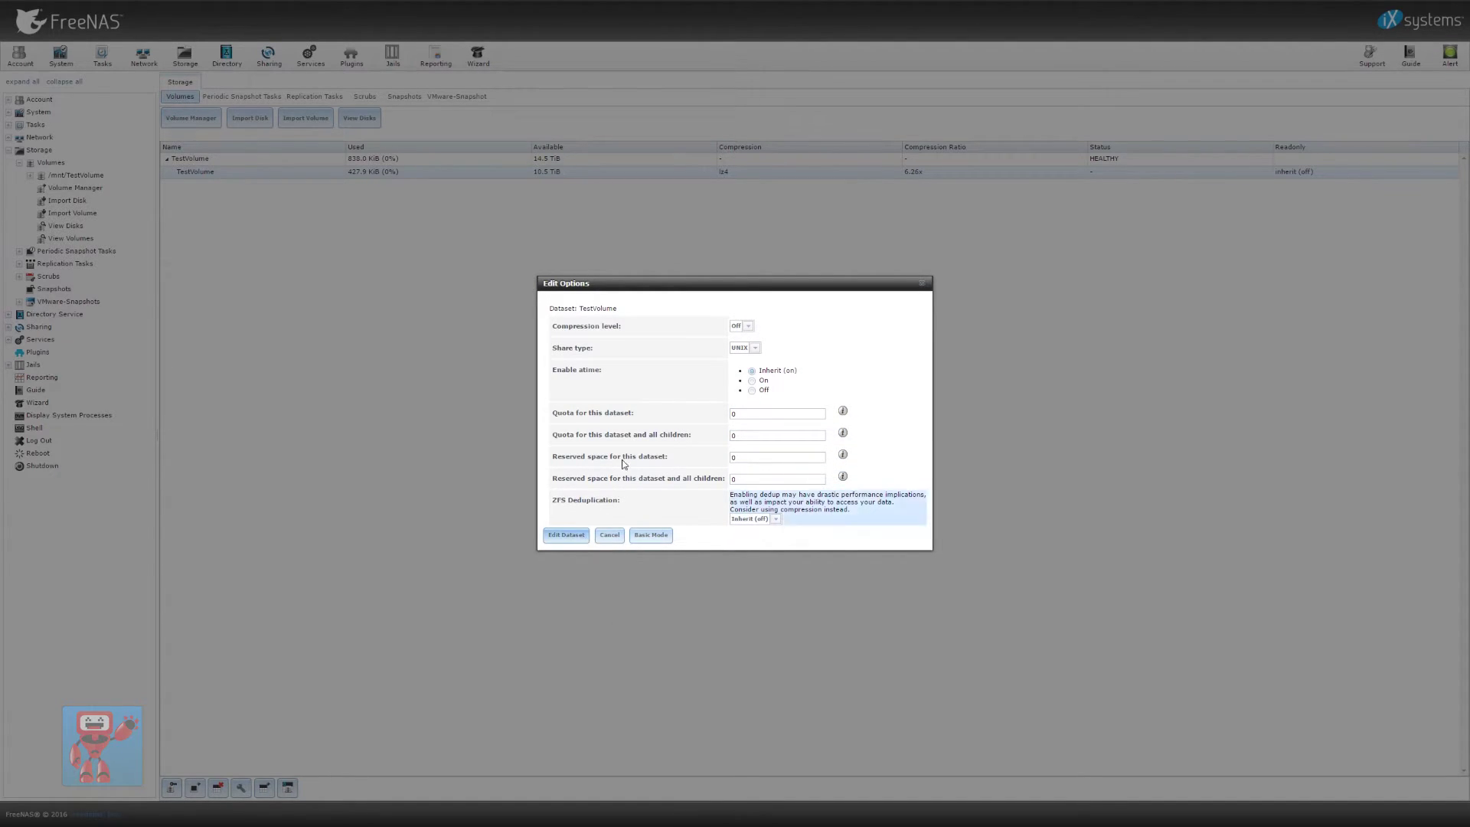
{"action": "left_click", "coordinate": [568, 535]}
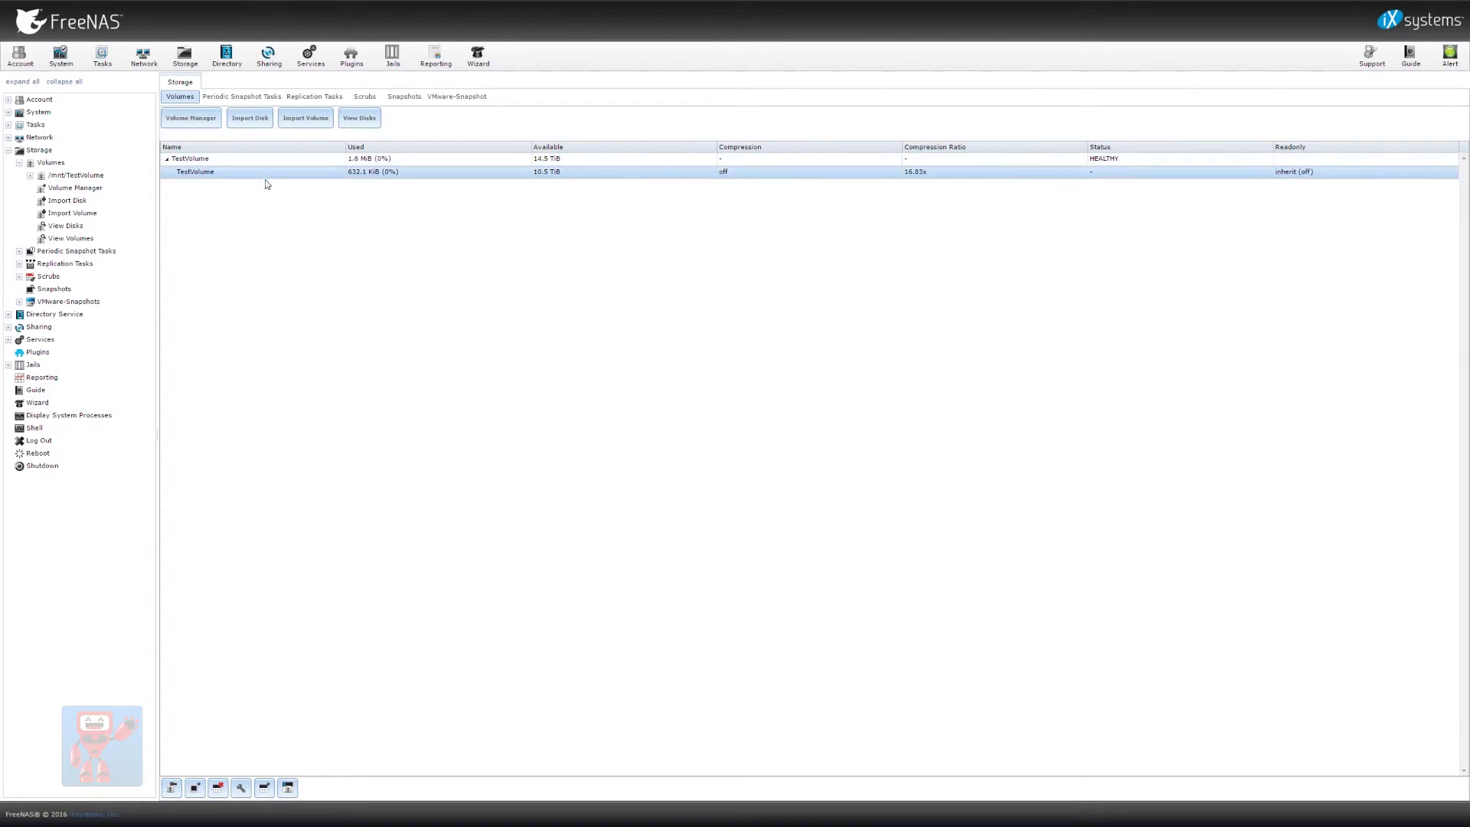
{"action": "left_click", "coordinate": [363, 119]}
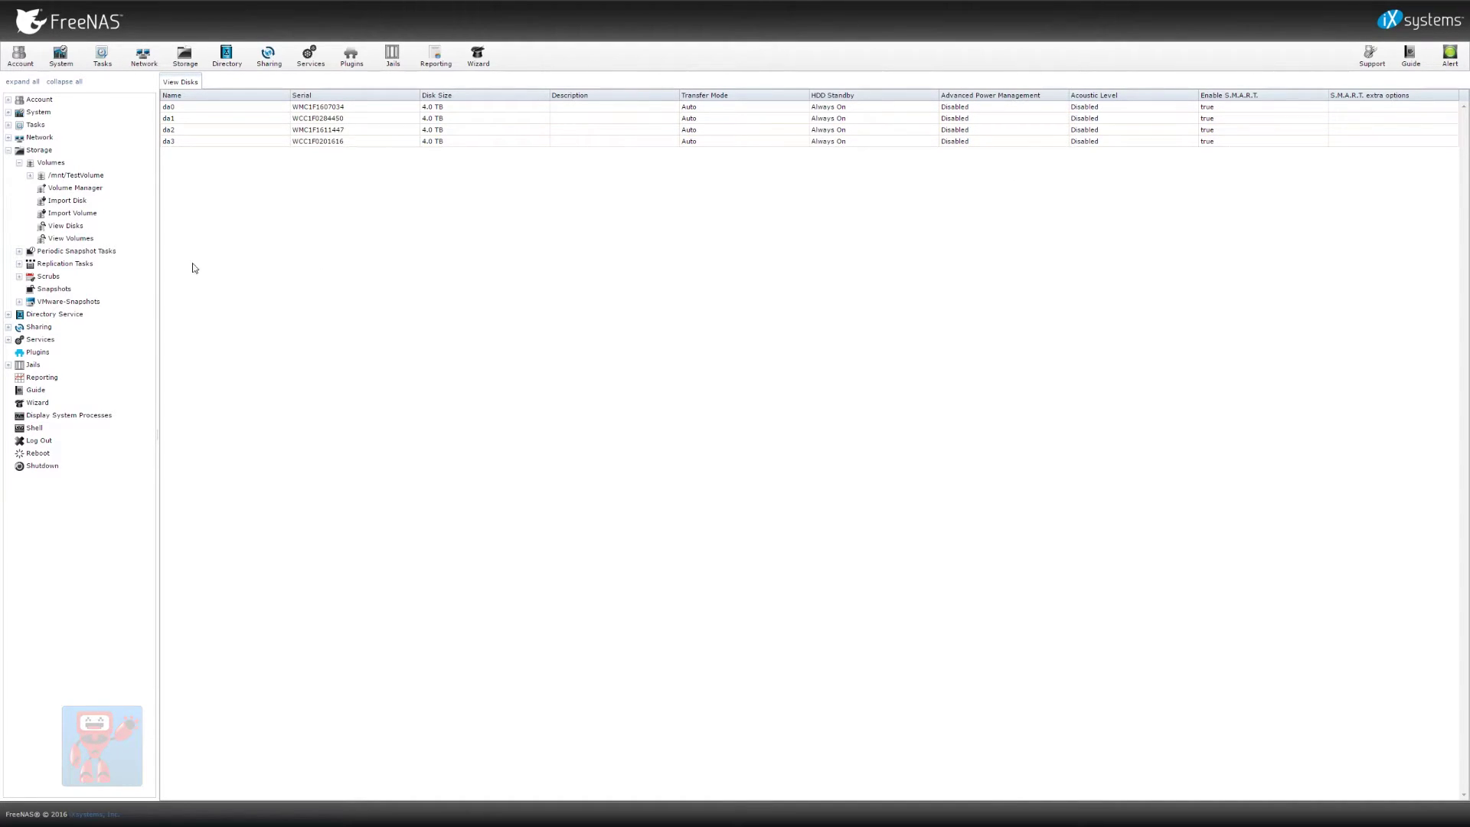
{"action": "left_click", "coordinate": [98, 239]}
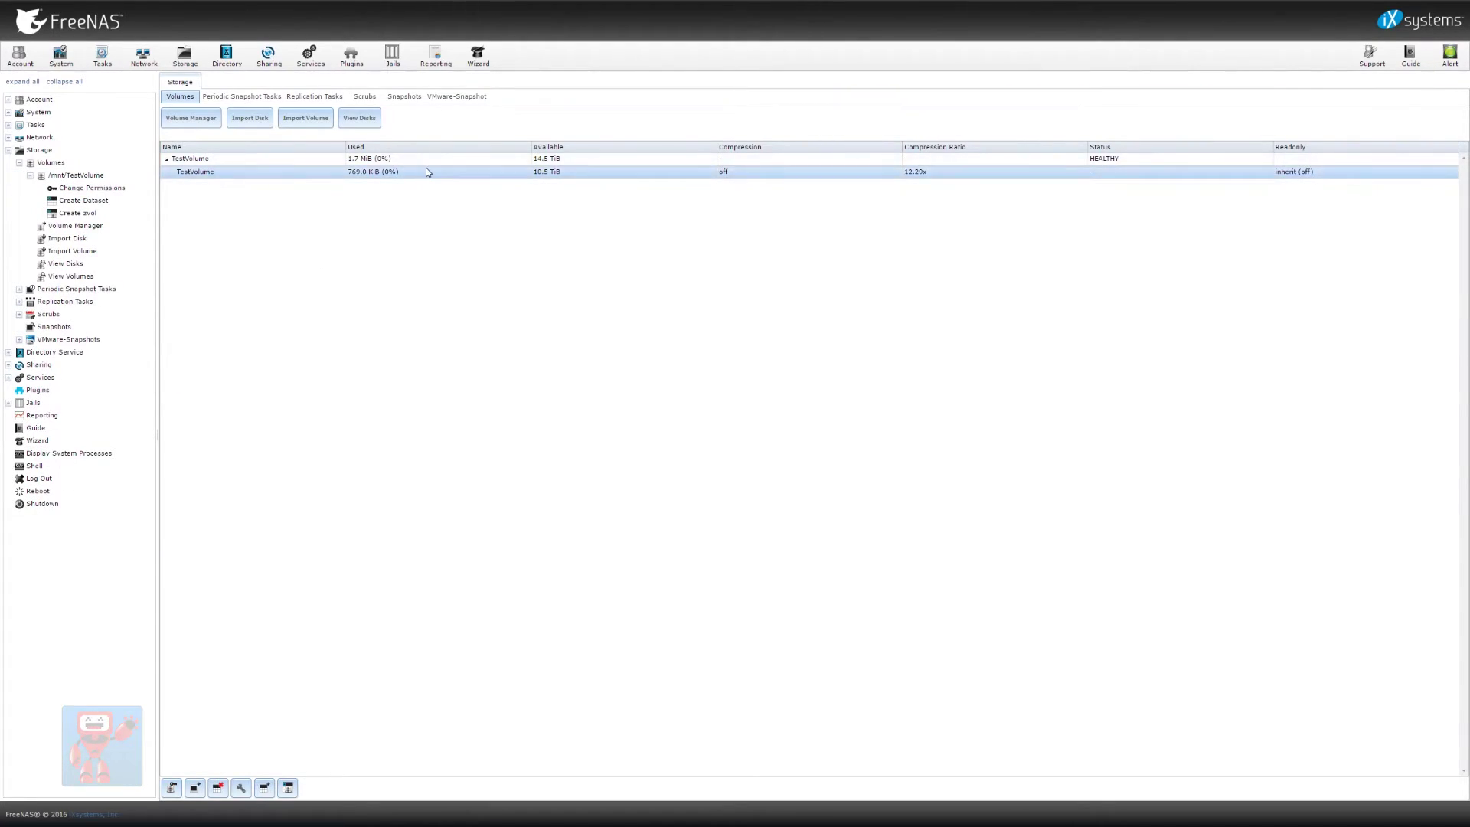
{"action": "left_click", "coordinate": [369, 158]}
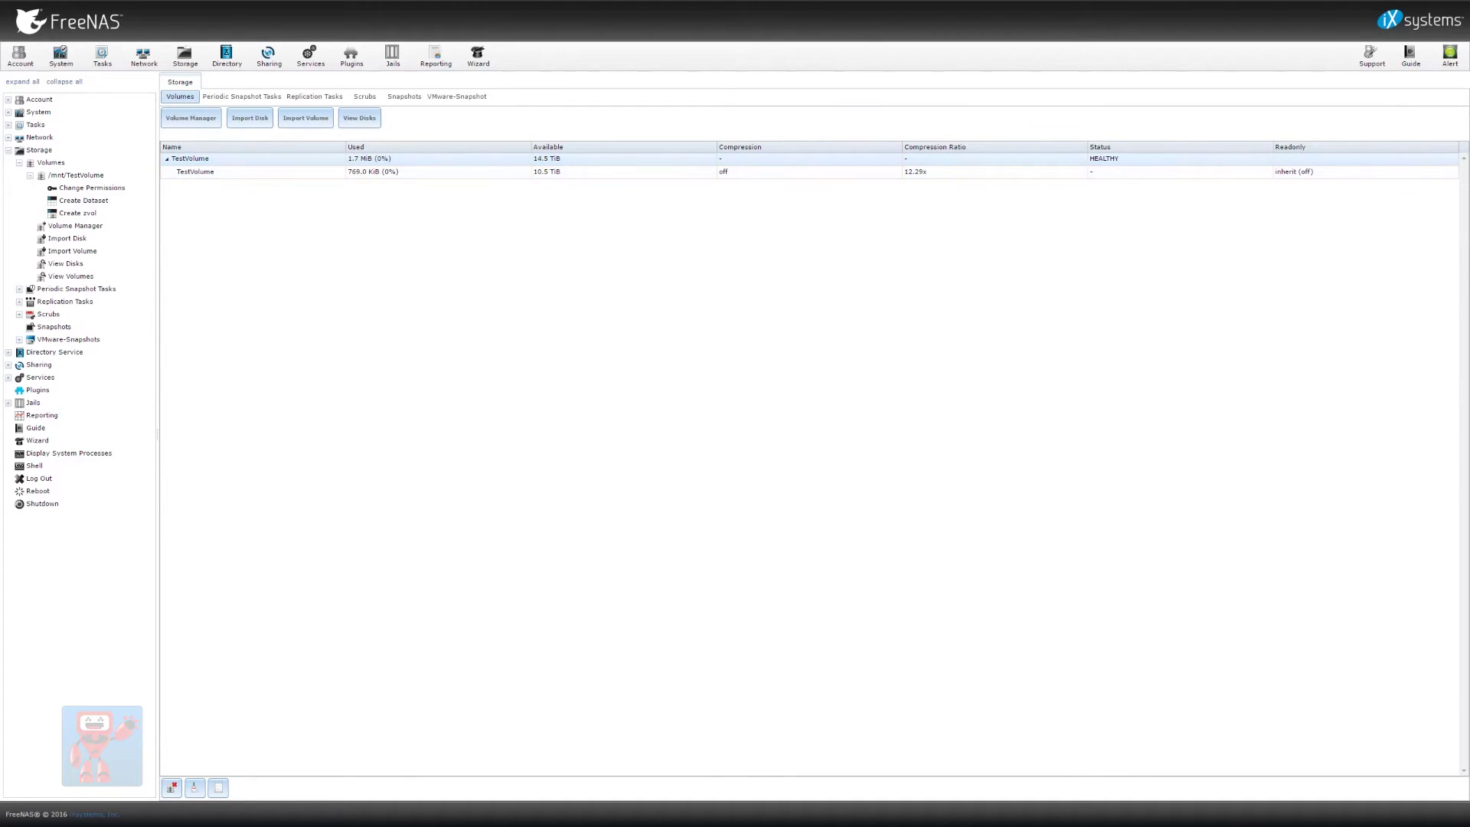
{"action": "left_click", "coordinate": [216, 789]}
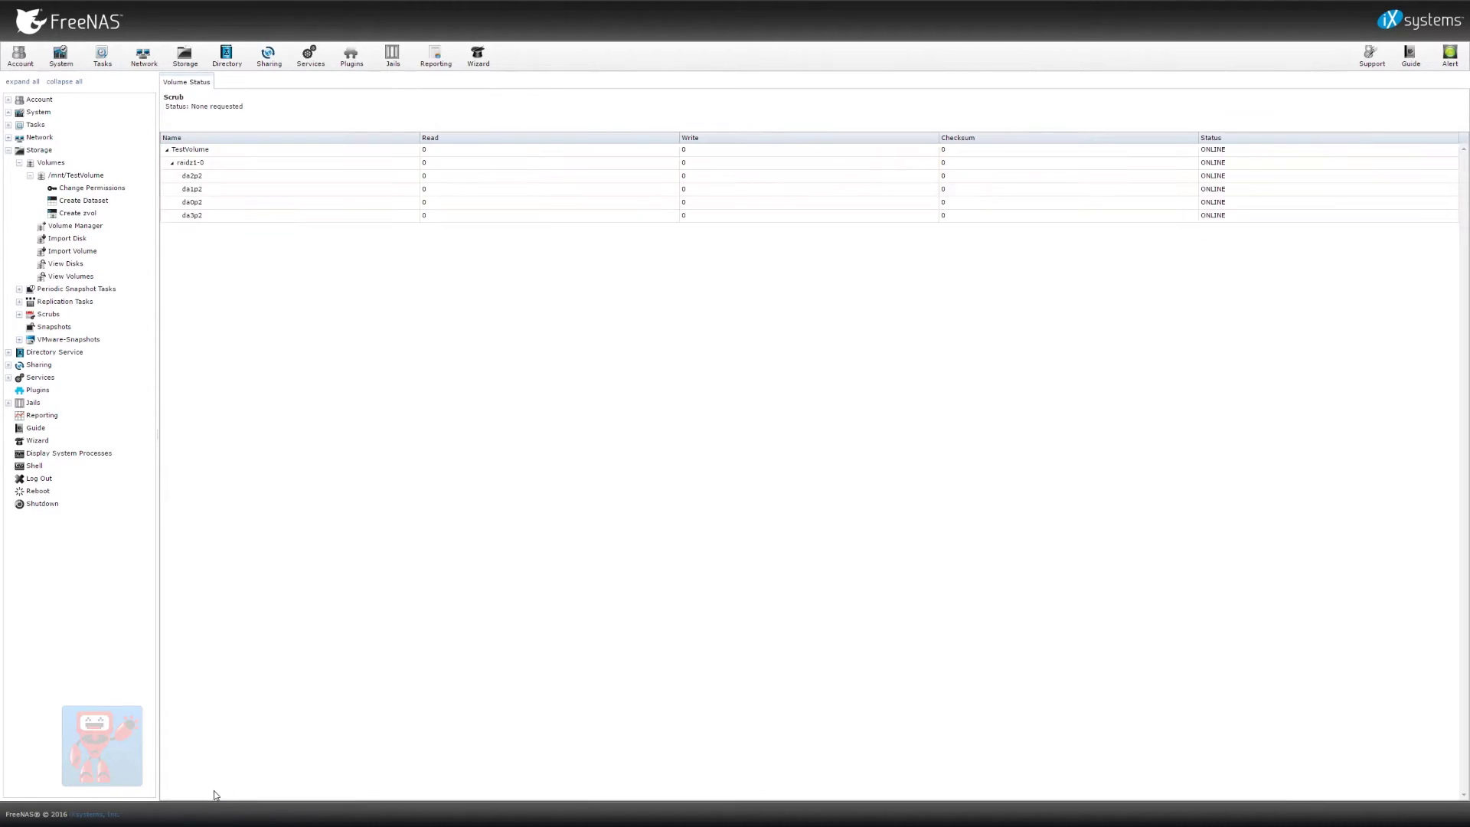
{"action": "left_click", "coordinate": [182, 163]}
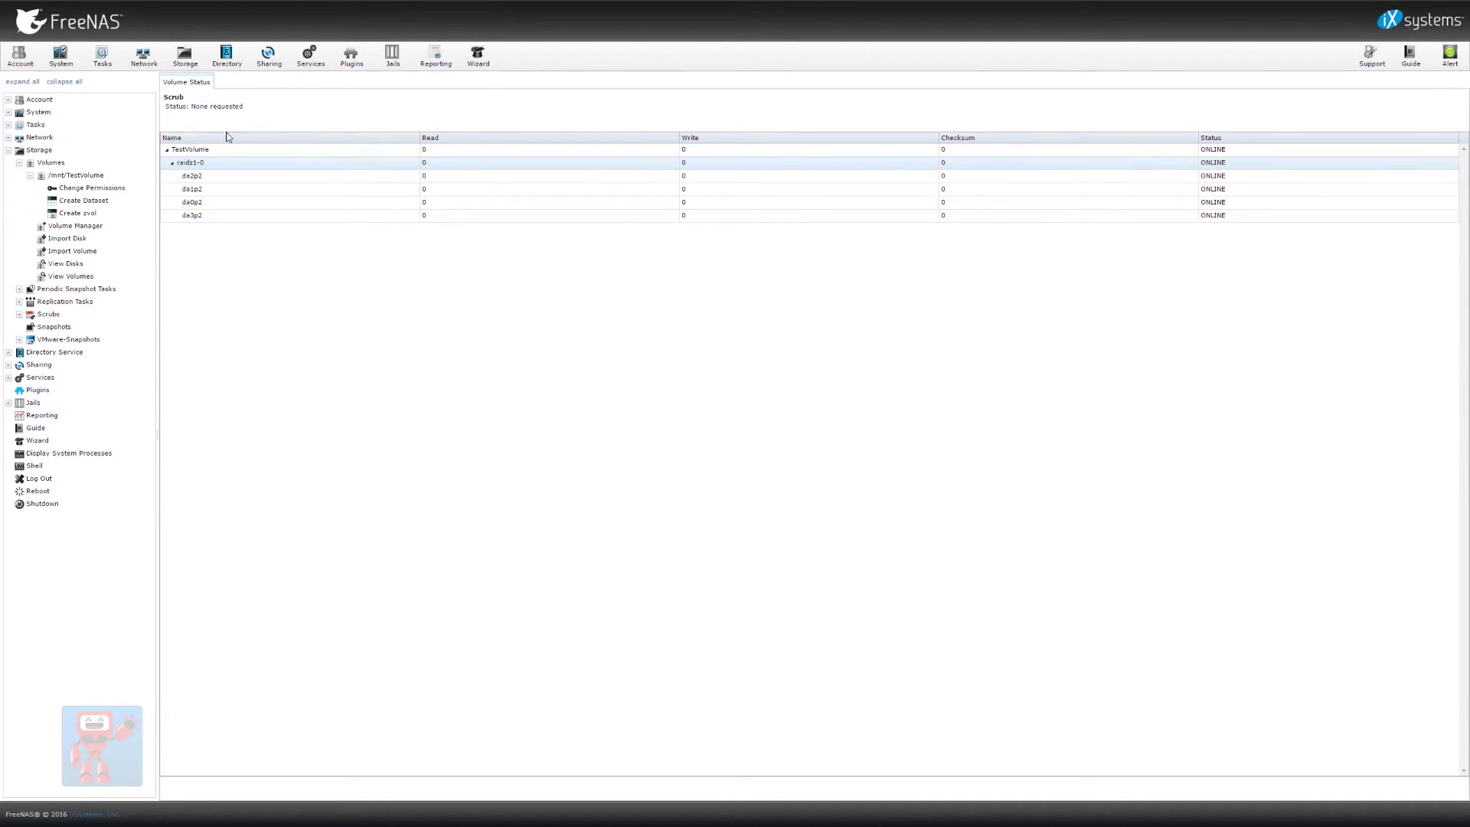
{"action": "double_click", "coordinate": [61, 177]}
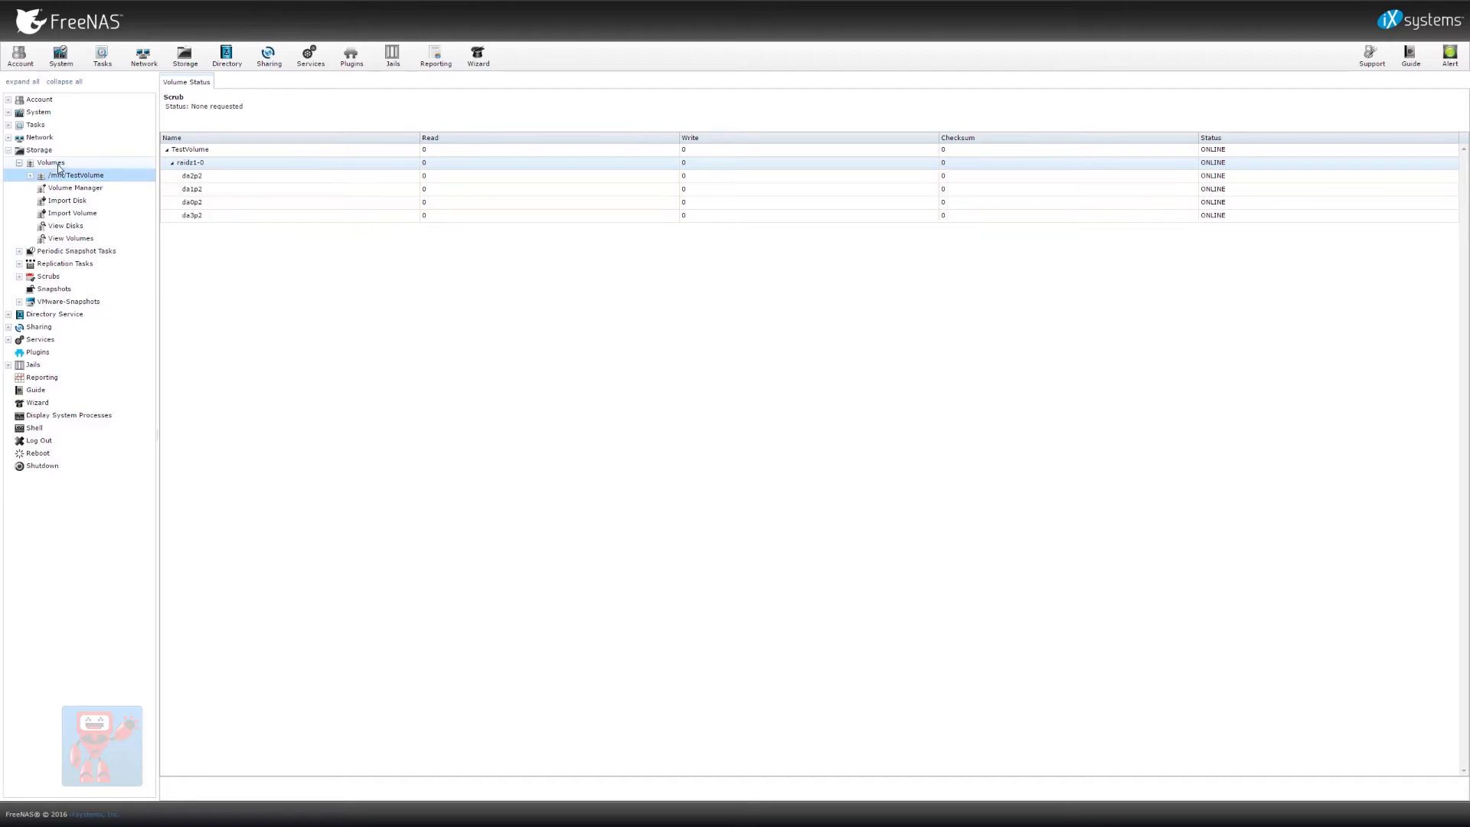
{"action": "left_click", "coordinate": [89, 239]}
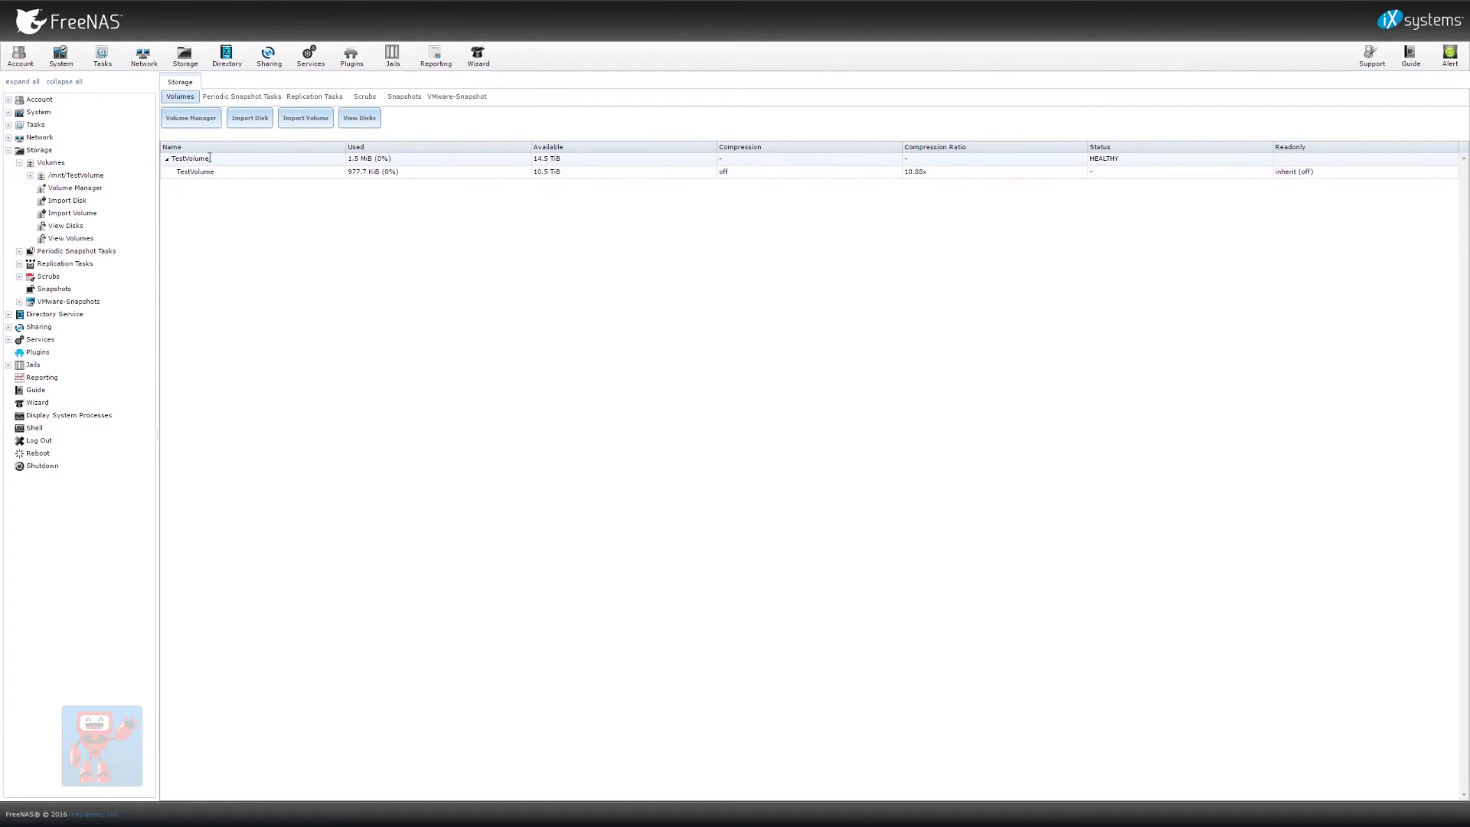
{"action": "left_click", "coordinate": [208, 158]}
{"action": "left_click", "coordinate": [219, 172]}
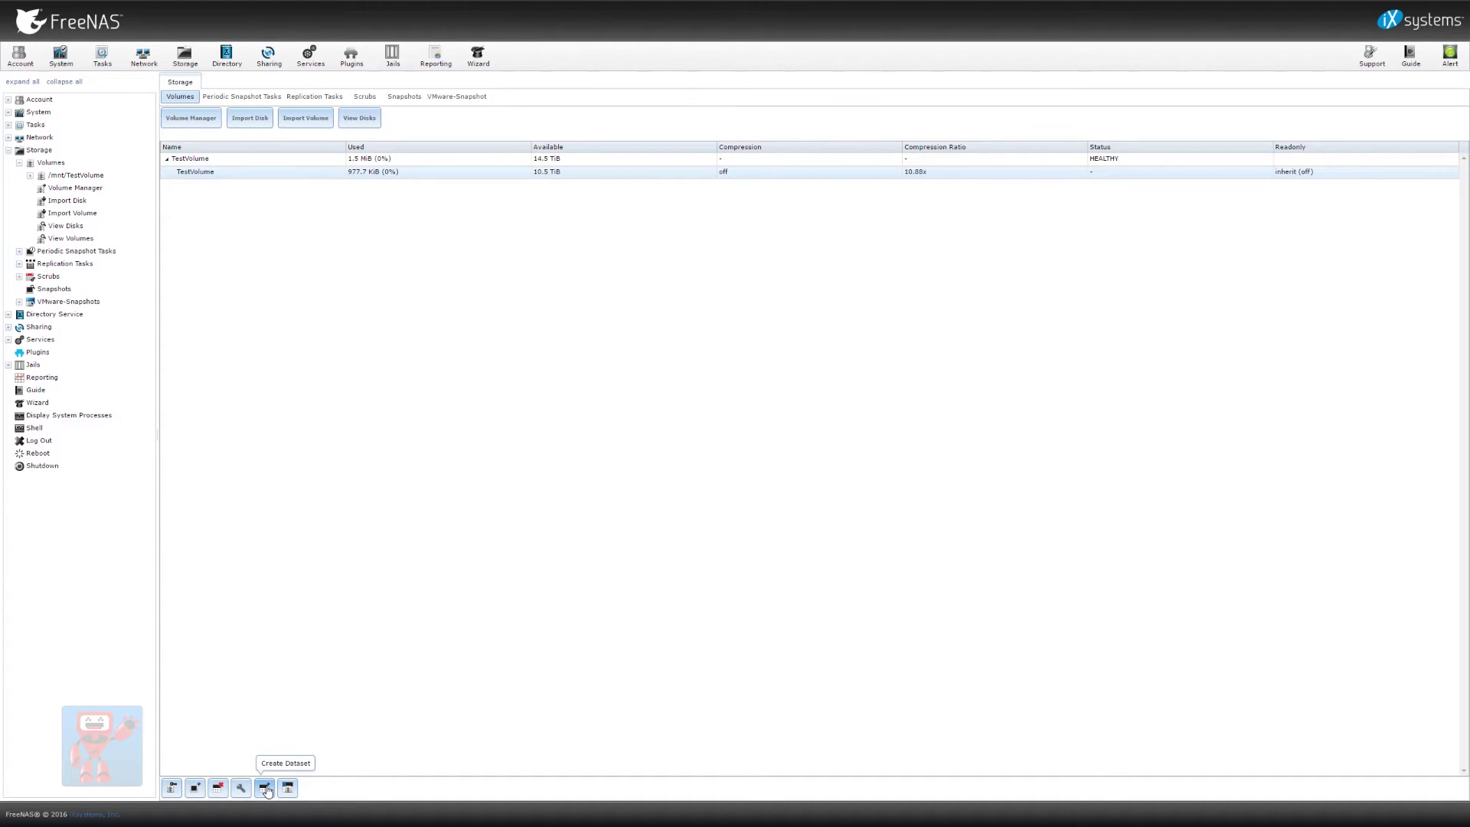
Add dataset TestDataSet under TestVolume with share type Windows and case sensitivity Insensitive
{"action": "left_click", "coordinate": [267, 788]}
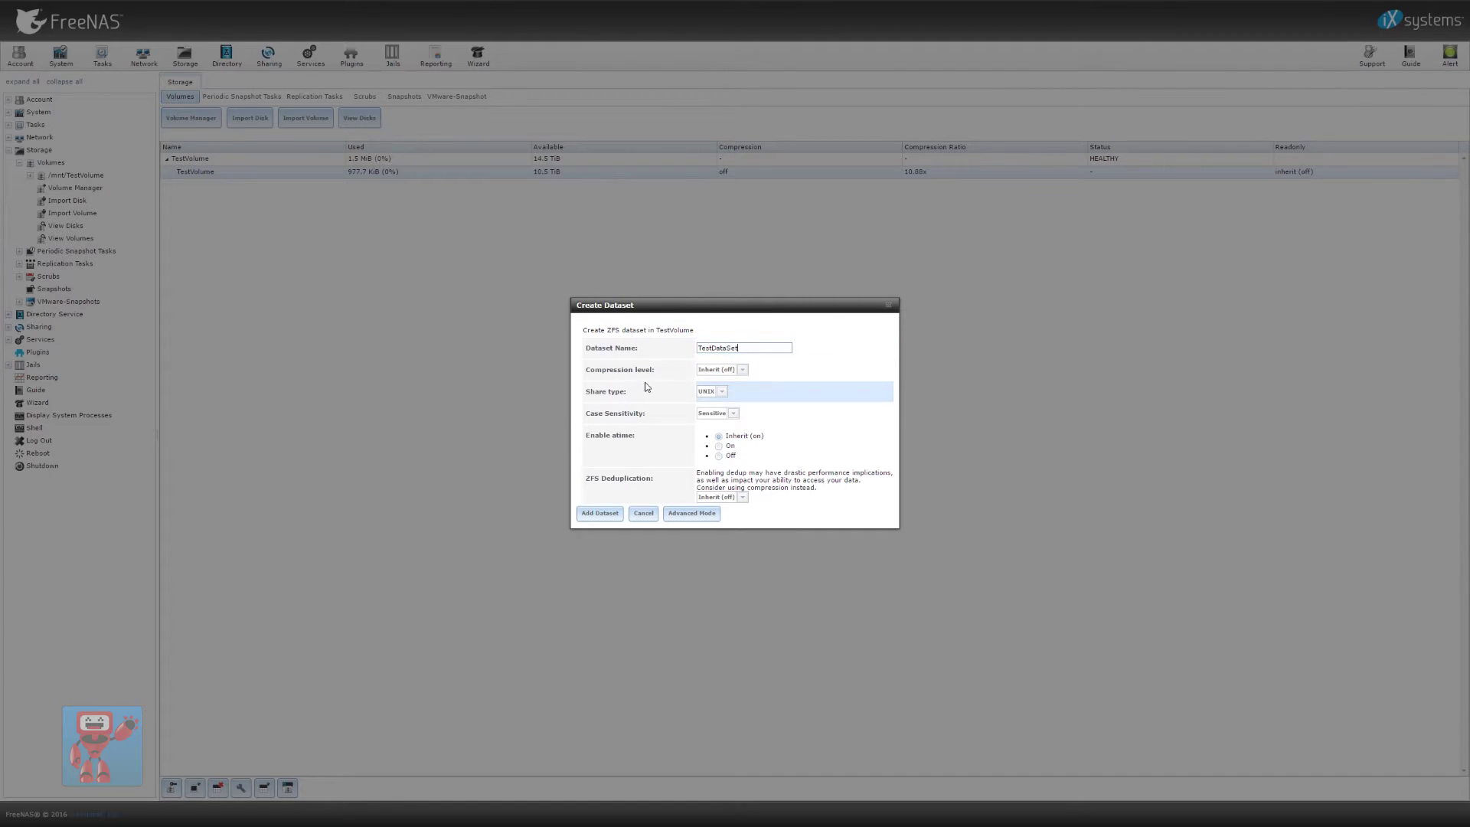
{"action": "left_click", "coordinate": [721, 391]}
{"action": "left_click", "coordinate": [713, 415]}
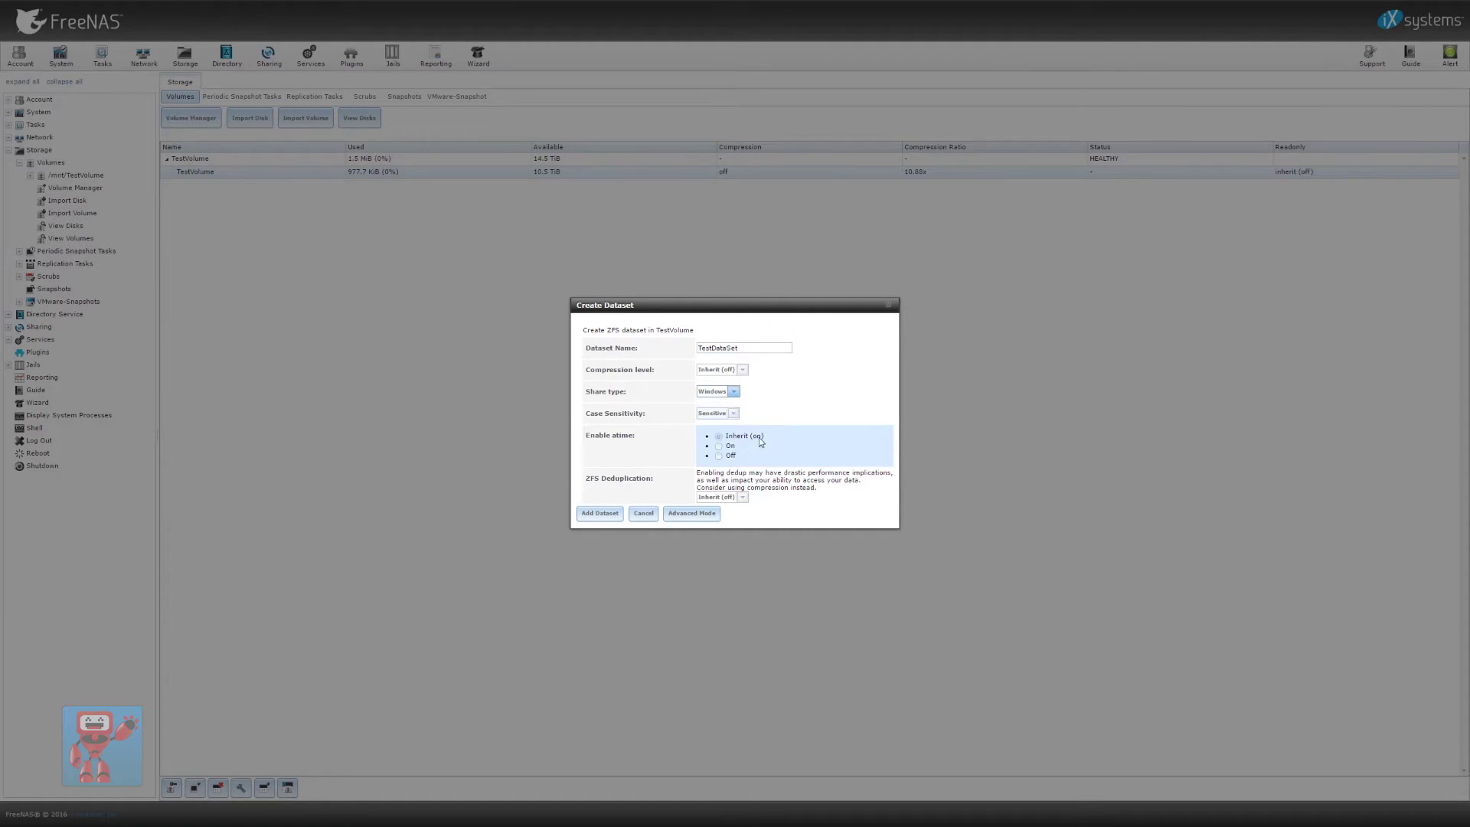
{"action": "left_click", "coordinate": [720, 413]}
{"action": "left_click", "coordinate": [716, 435]}
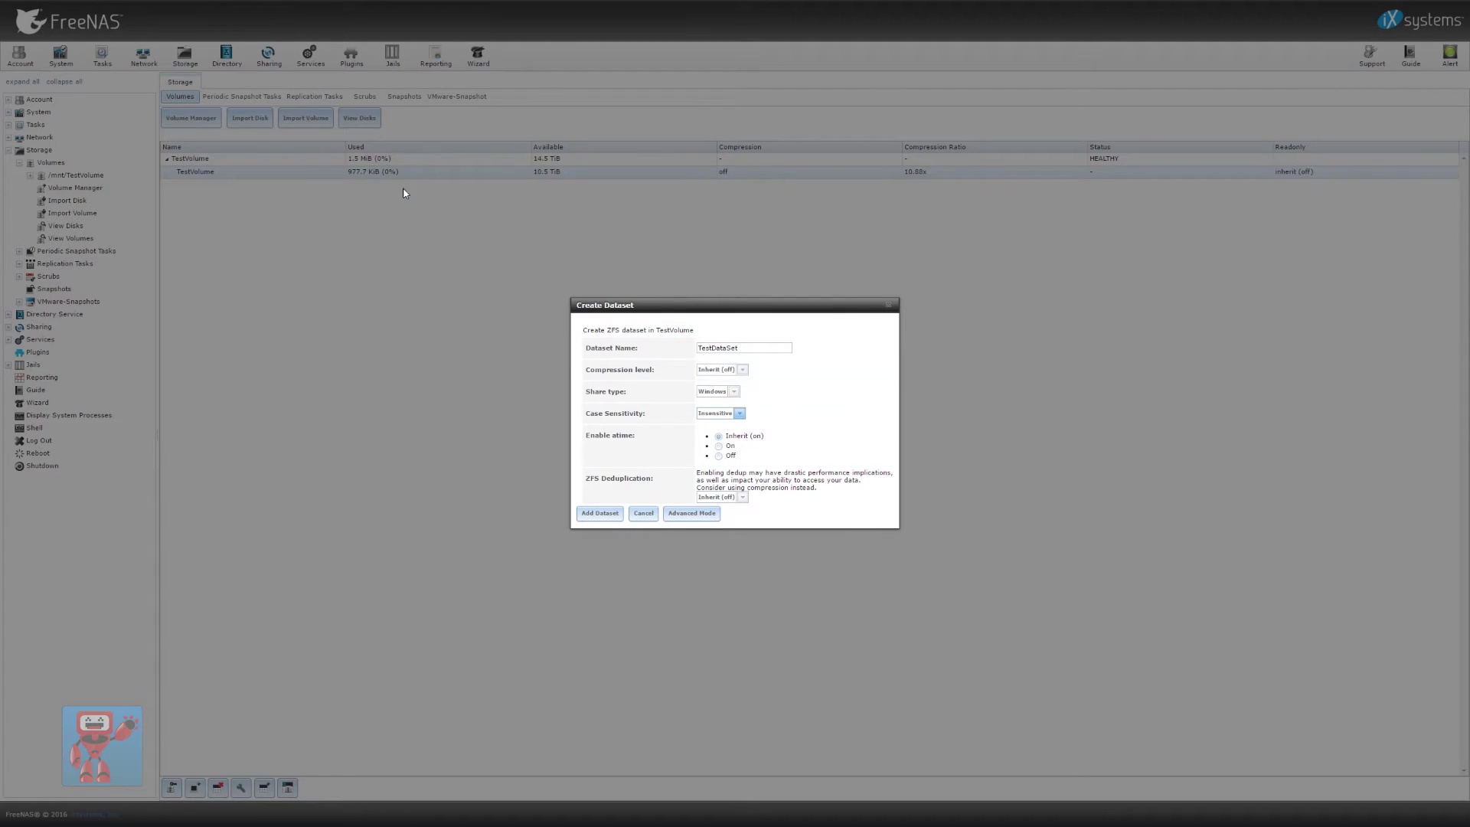
{"action": "left_click", "coordinate": [582, 524]}
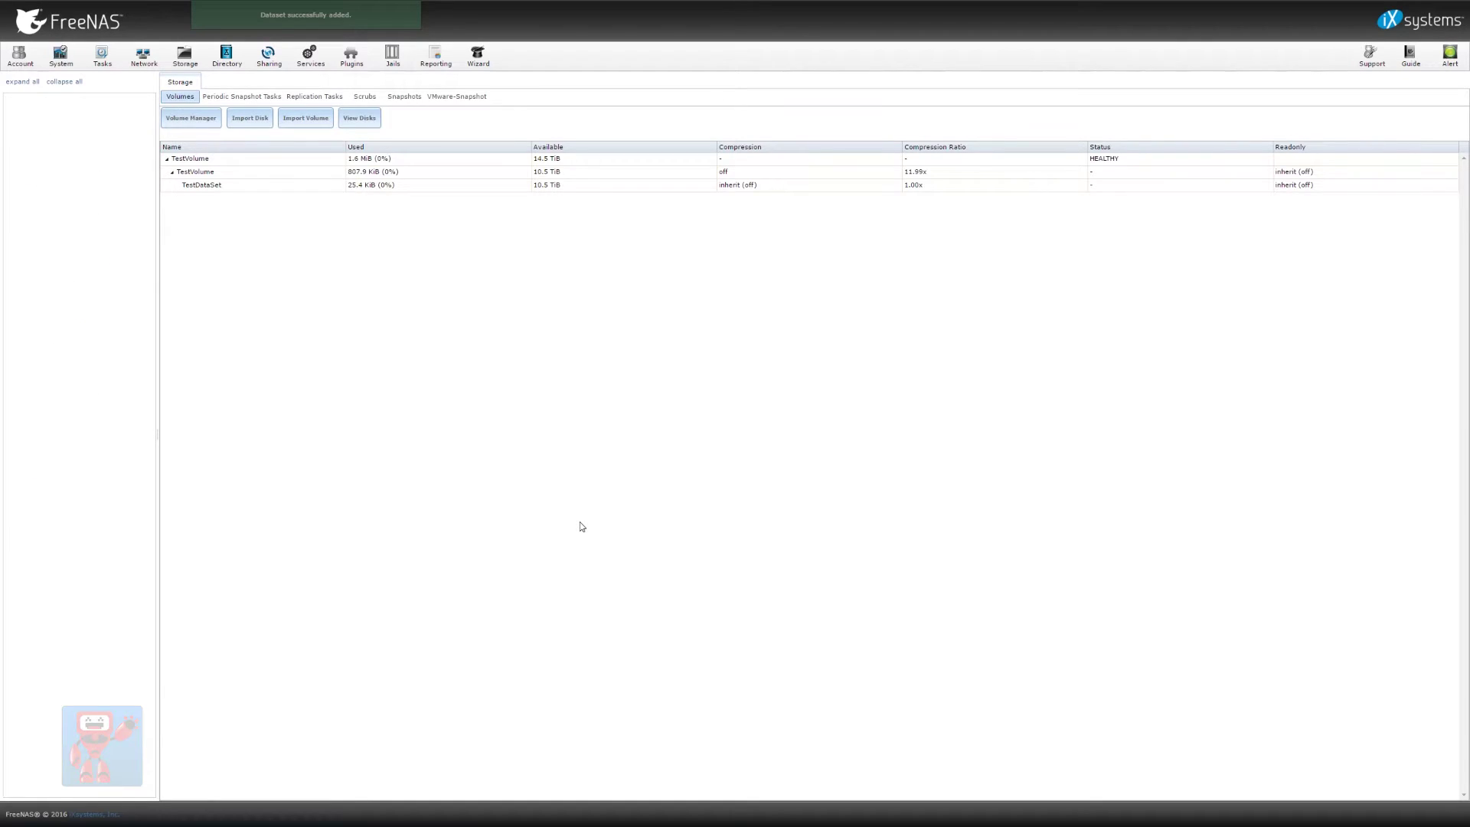
Start a new Windows (SMB) share with path /mnt/TestVolume/TestDataSet
{"action": "left_click", "coordinate": [328, 185]}
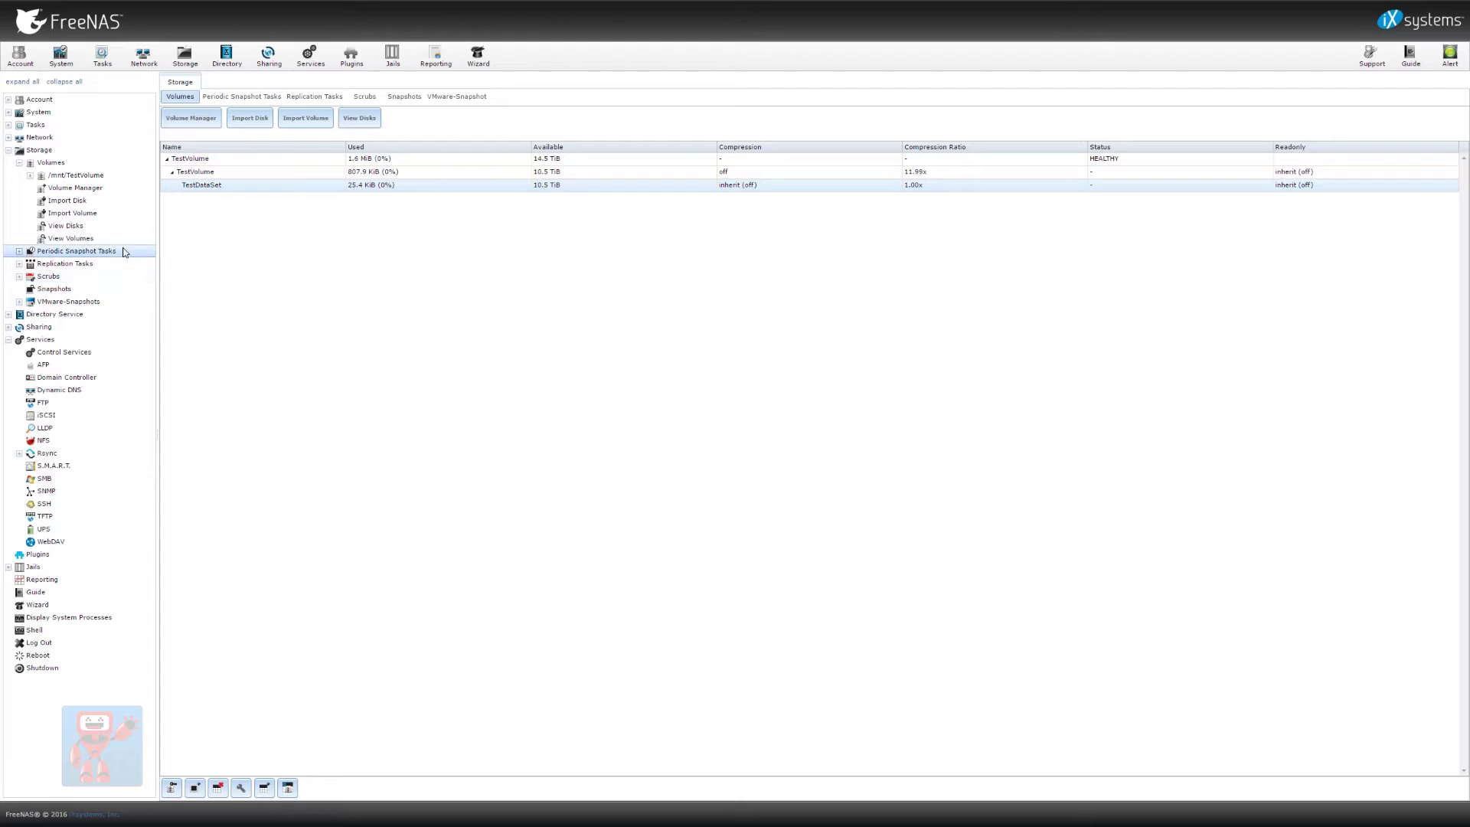
{"action": "left_click", "coordinate": [277, 68]}
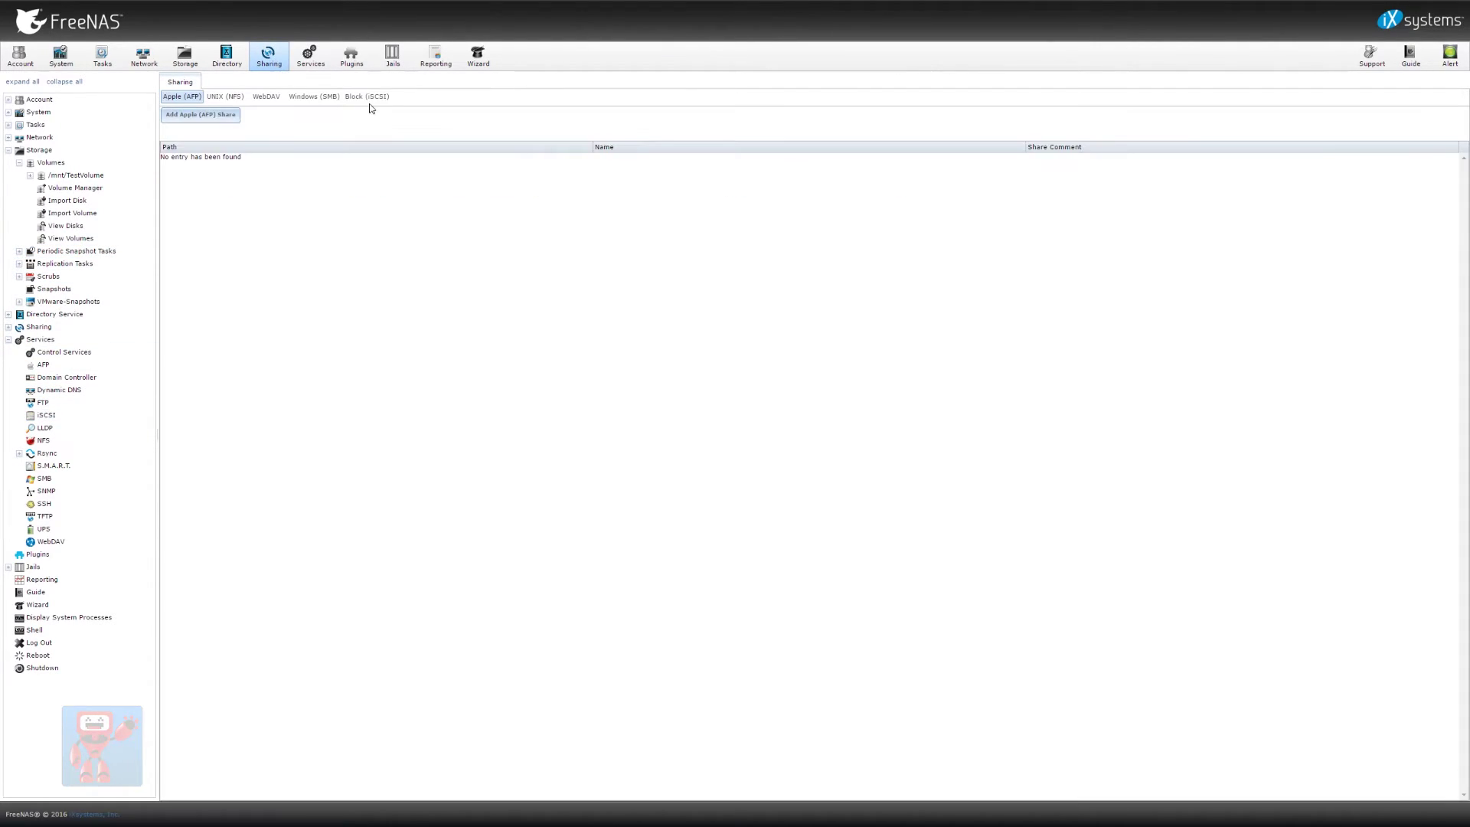
{"action": "left_click", "coordinate": [326, 101]}
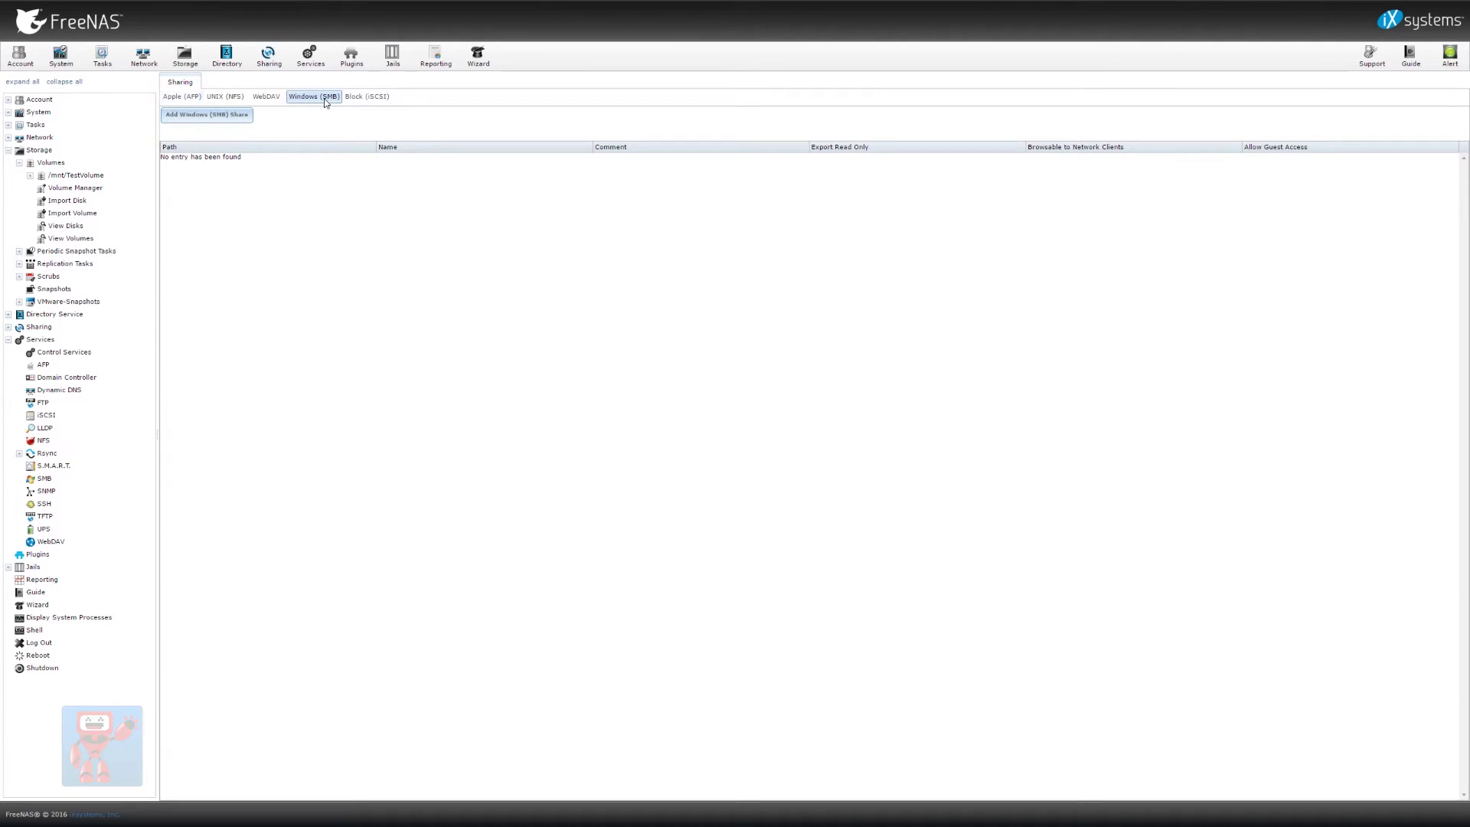
{"action": "left_click", "coordinate": [234, 116]}
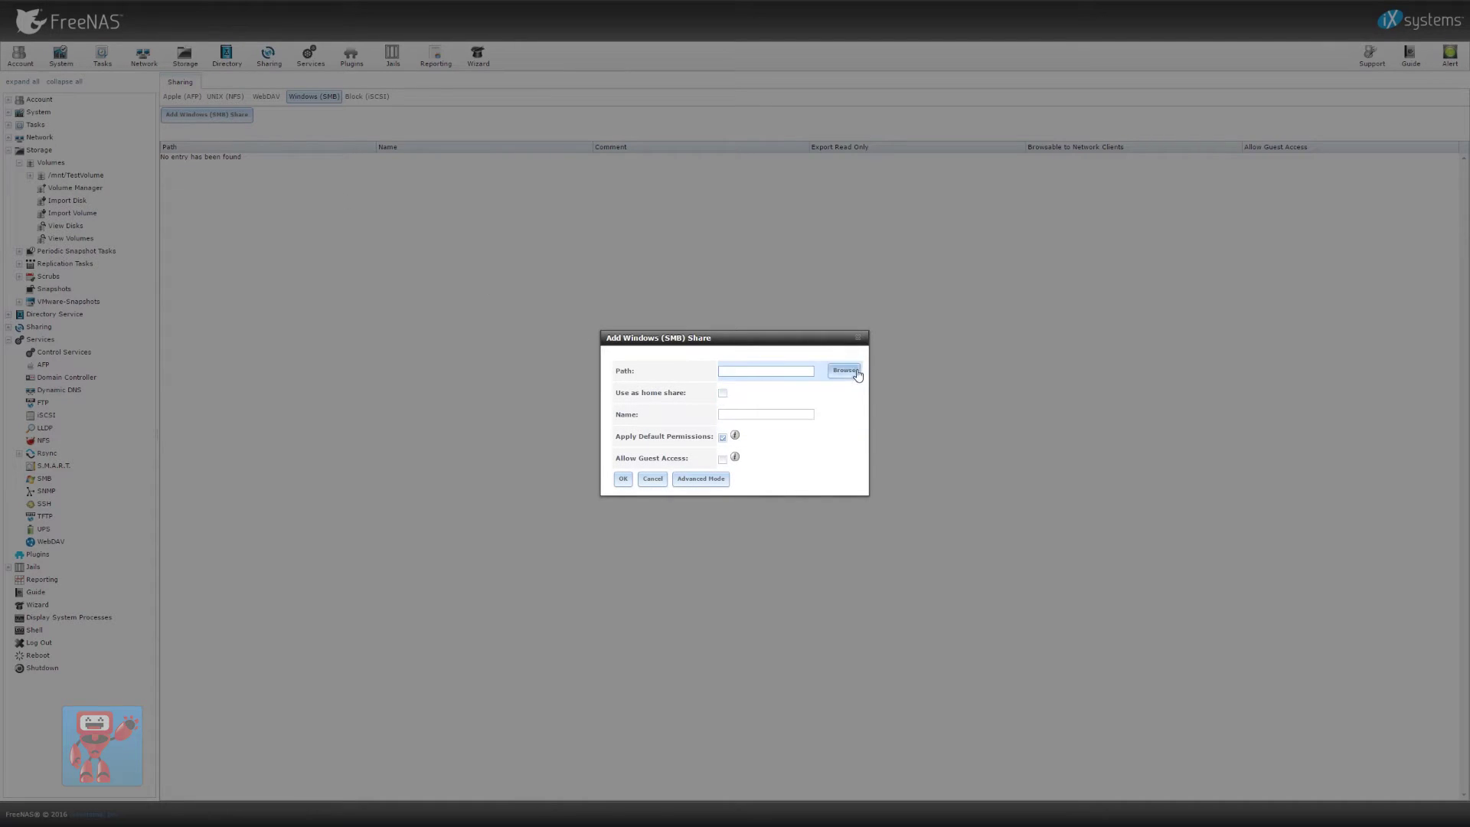
{"action": "left_click", "coordinate": [848, 372]}
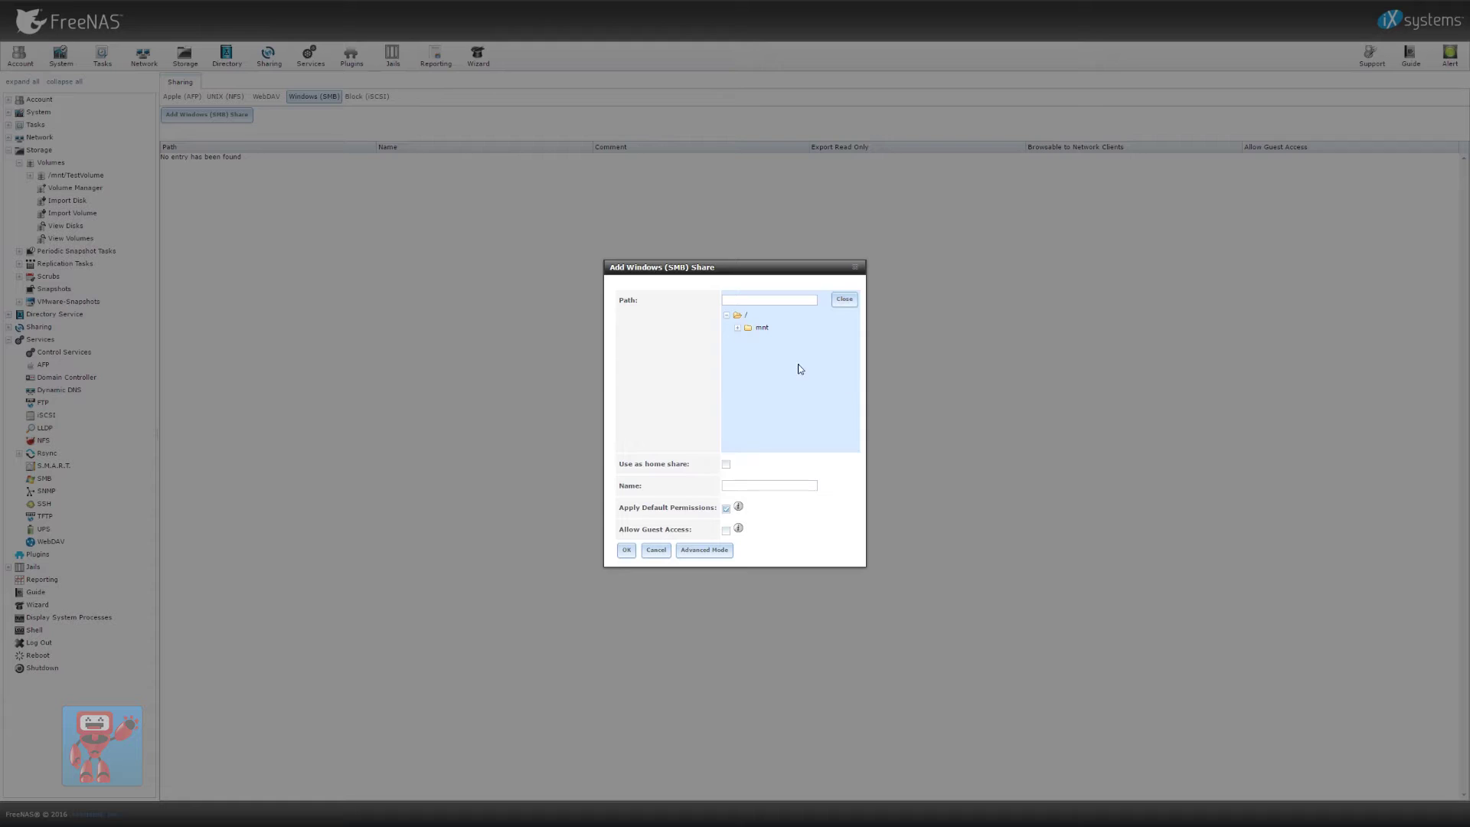
{"action": "left_click", "coordinate": [737, 328]}
{"action": "left_click", "coordinate": [748, 340]}
{"action": "left_click", "coordinate": [760, 353]}
{"action": "left_click", "coordinate": [782, 355]}
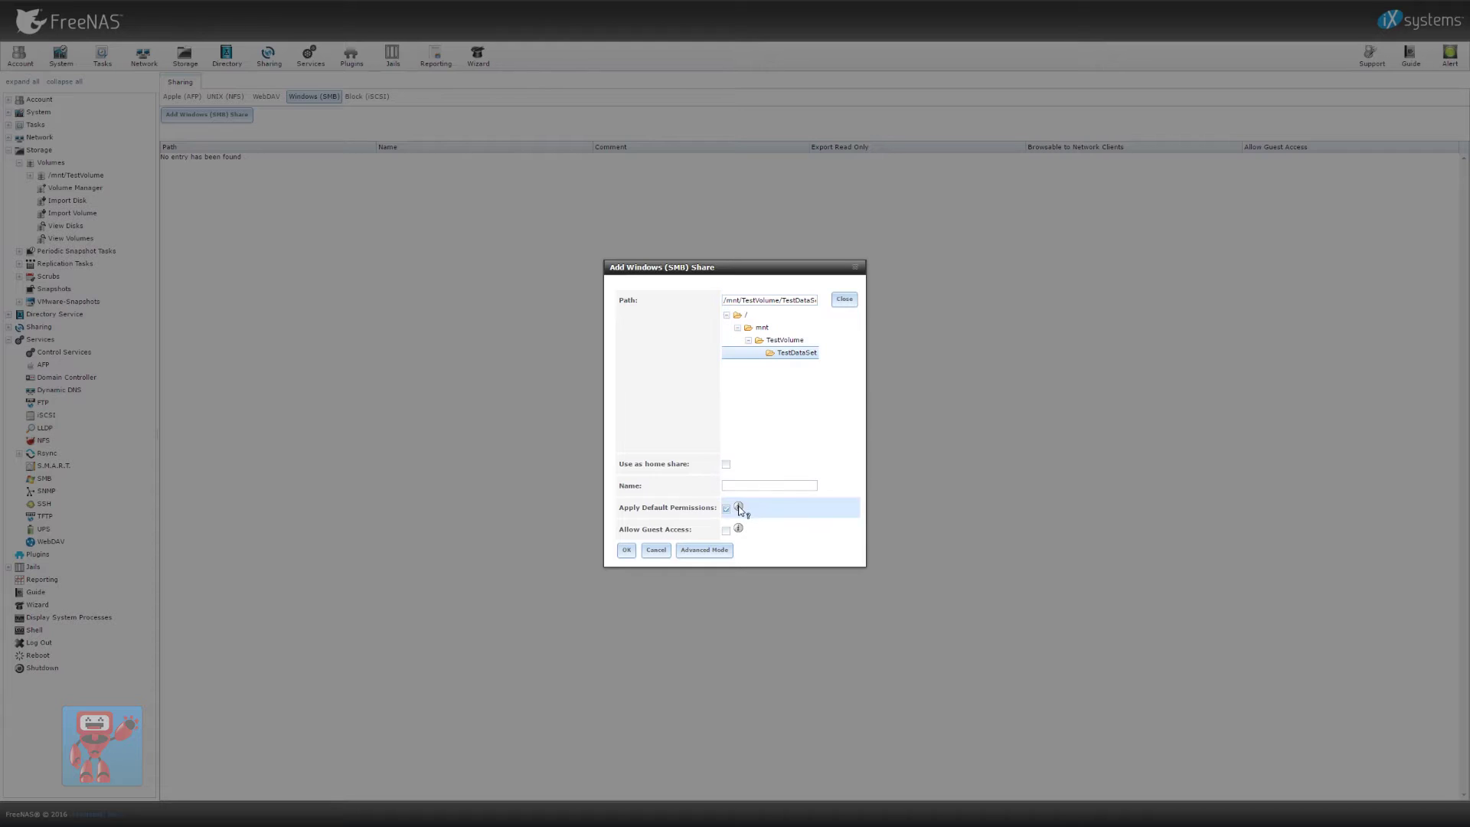
Name the share TestShare and save it with default options
{"action": "left_click", "coordinate": [743, 414]}
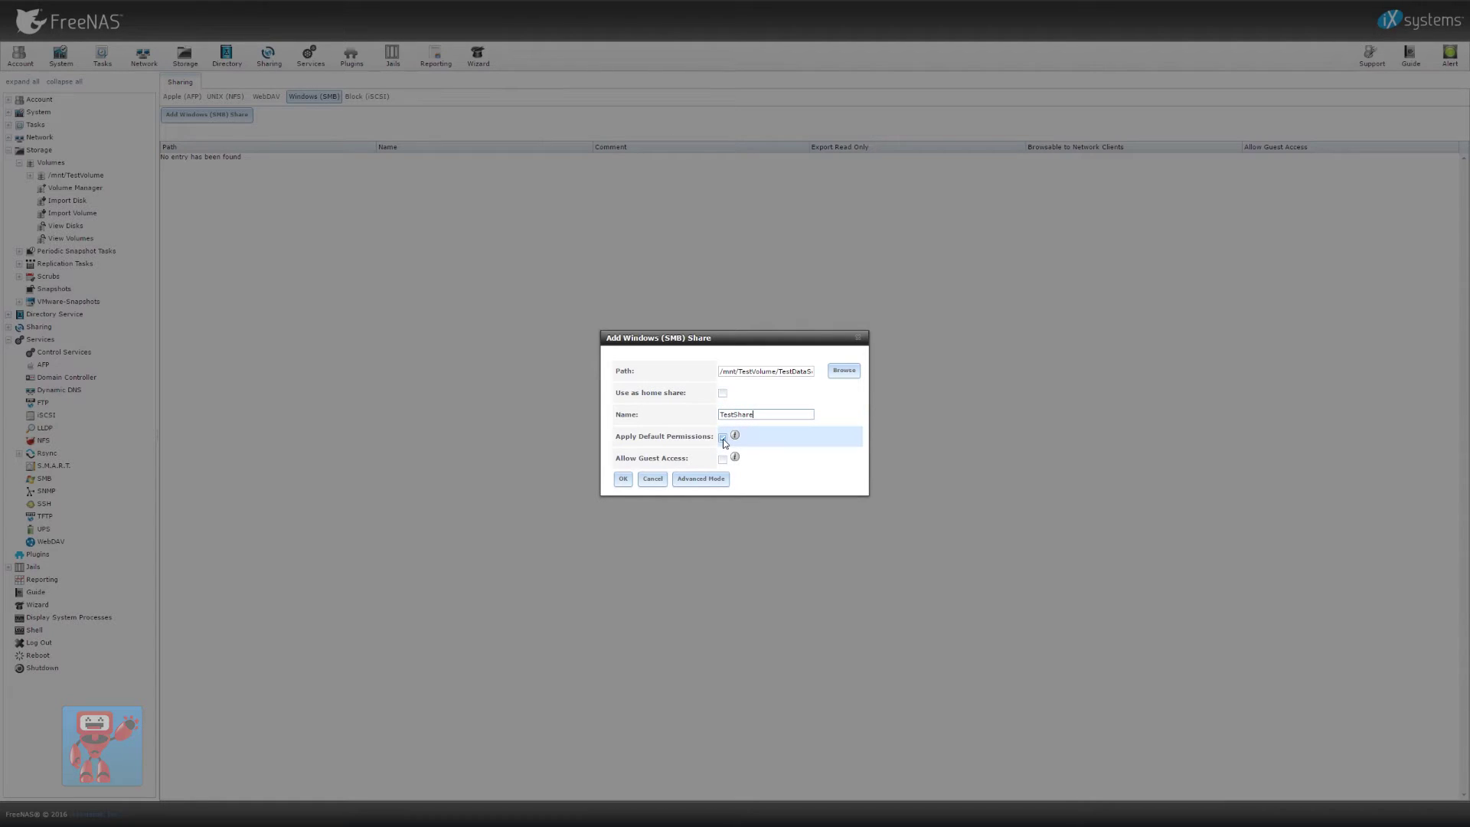
{"action": "mouse_move", "coordinate": [736, 437]}
{"action": "left_click", "coordinate": [698, 479]}
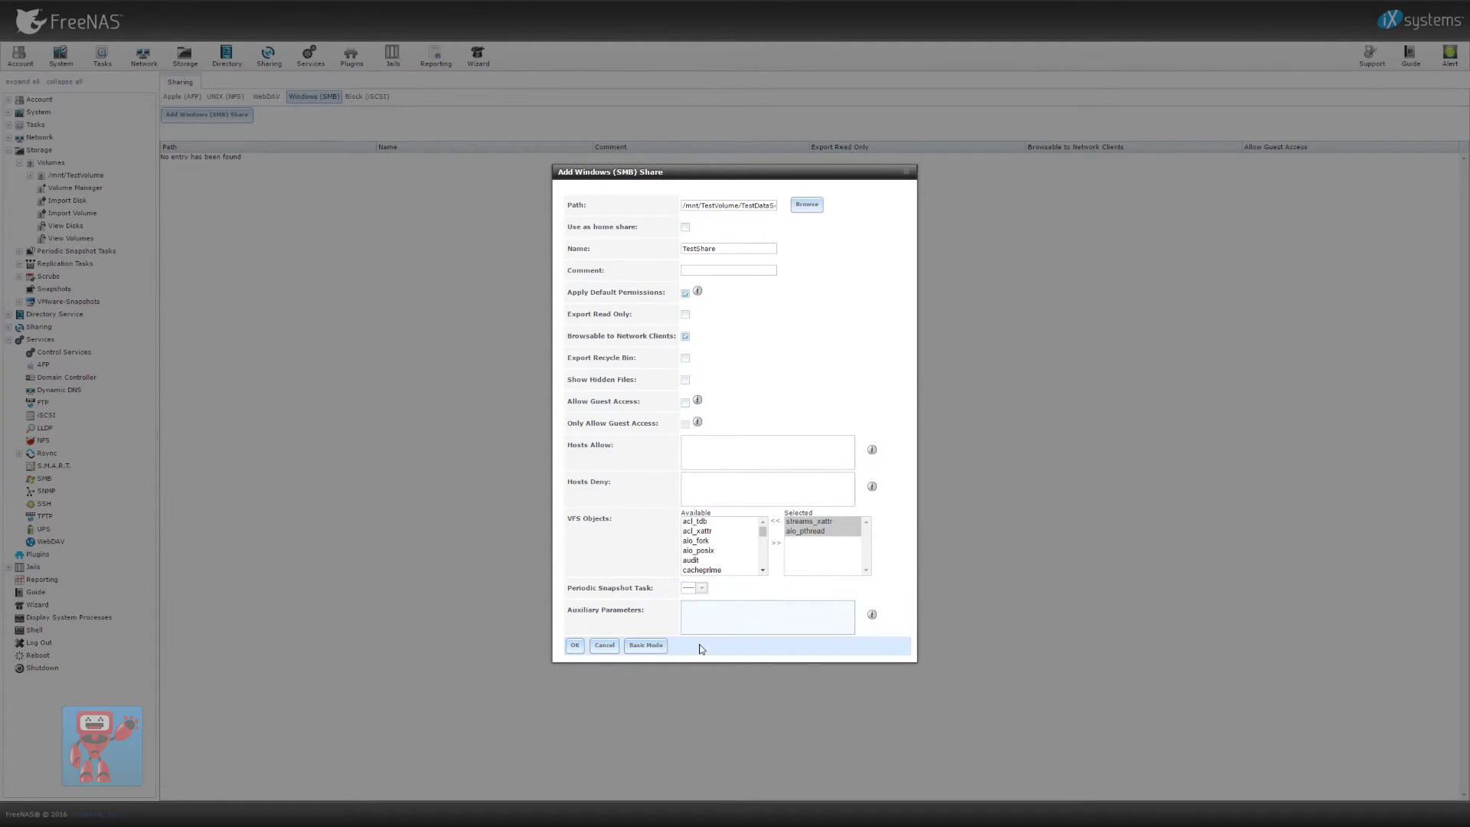
{"action": "left_click", "coordinate": [647, 646]}
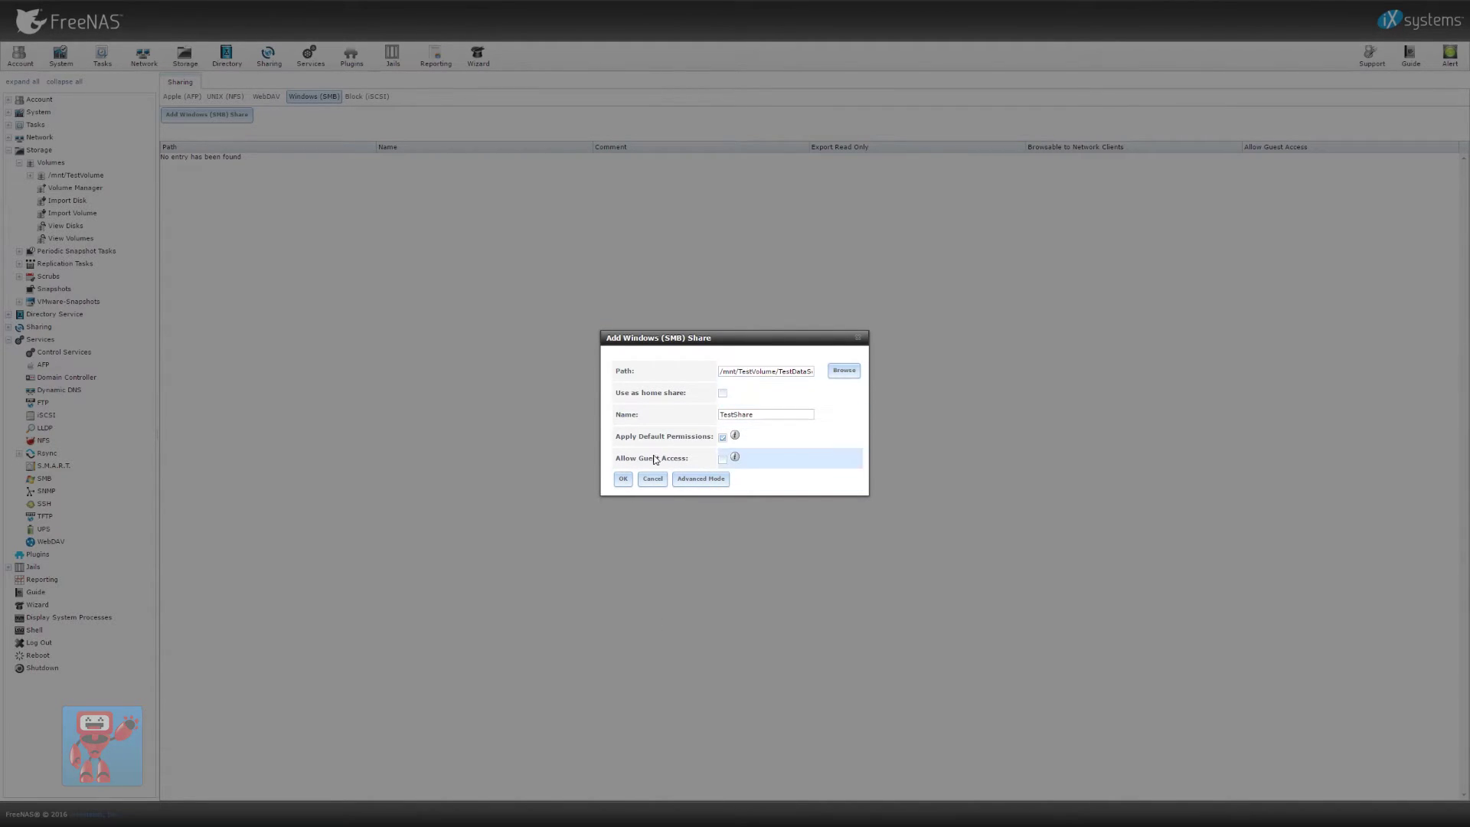
{"action": "left_click", "coordinate": [624, 479]}
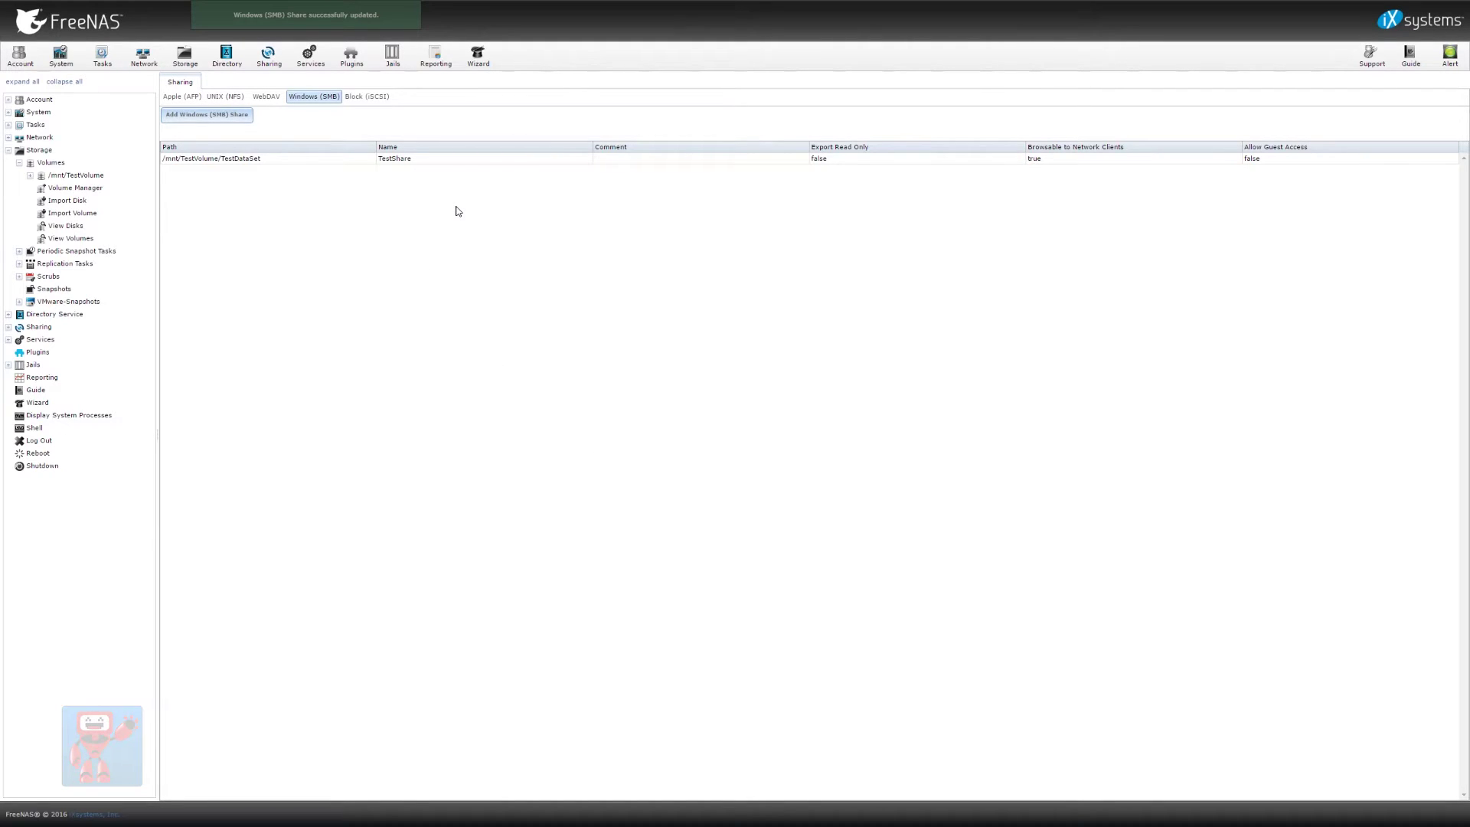
Change TestDataSet permissions so the local user account and its matching group are owner user and group
{"action": "left_click", "coordinate": [73, 240]}
{"action": "left_click", "coordinate": [233, 189]}
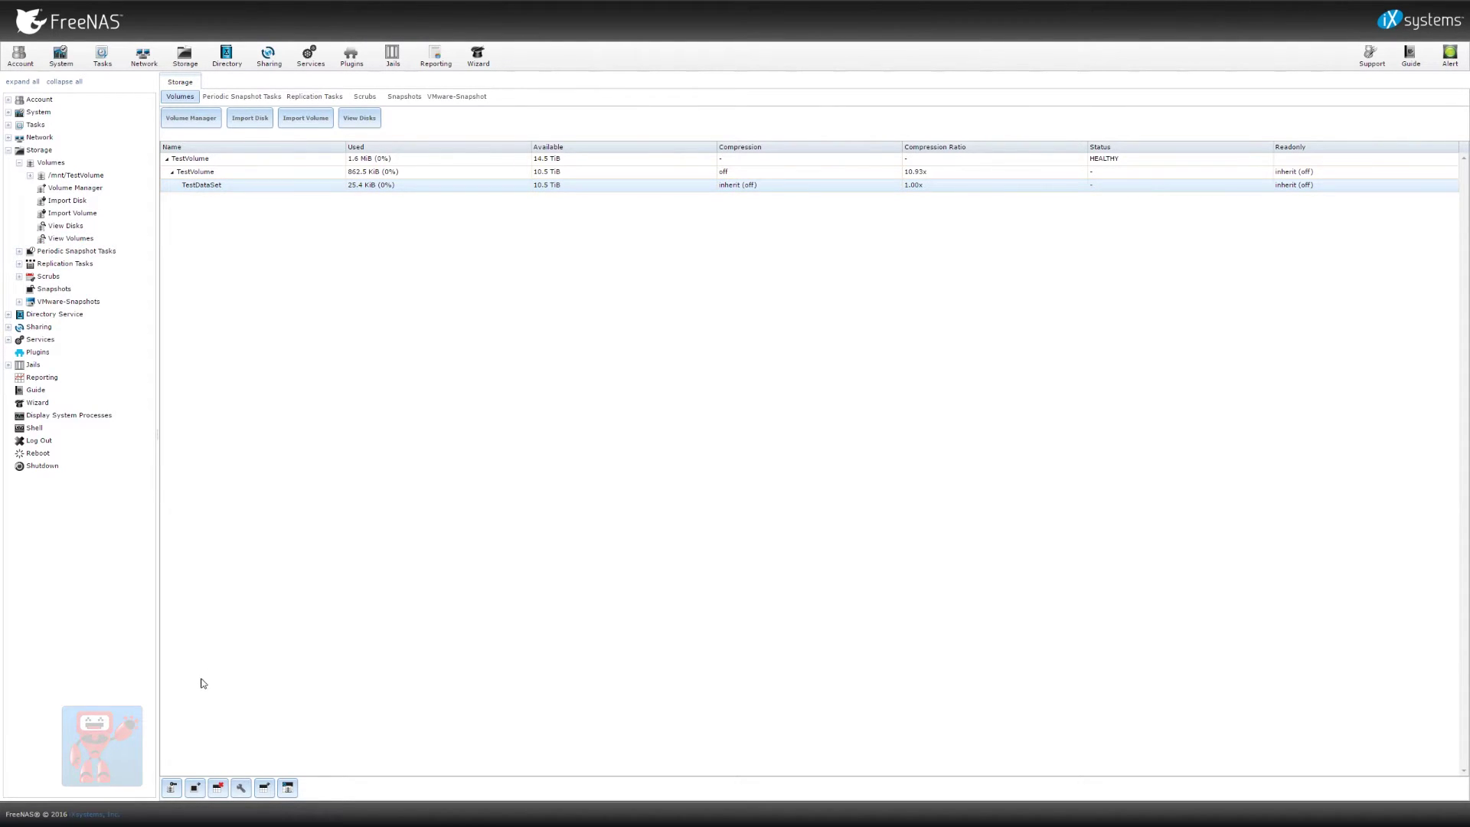
{"action": "left_click", "coordinate": [173, 790]}
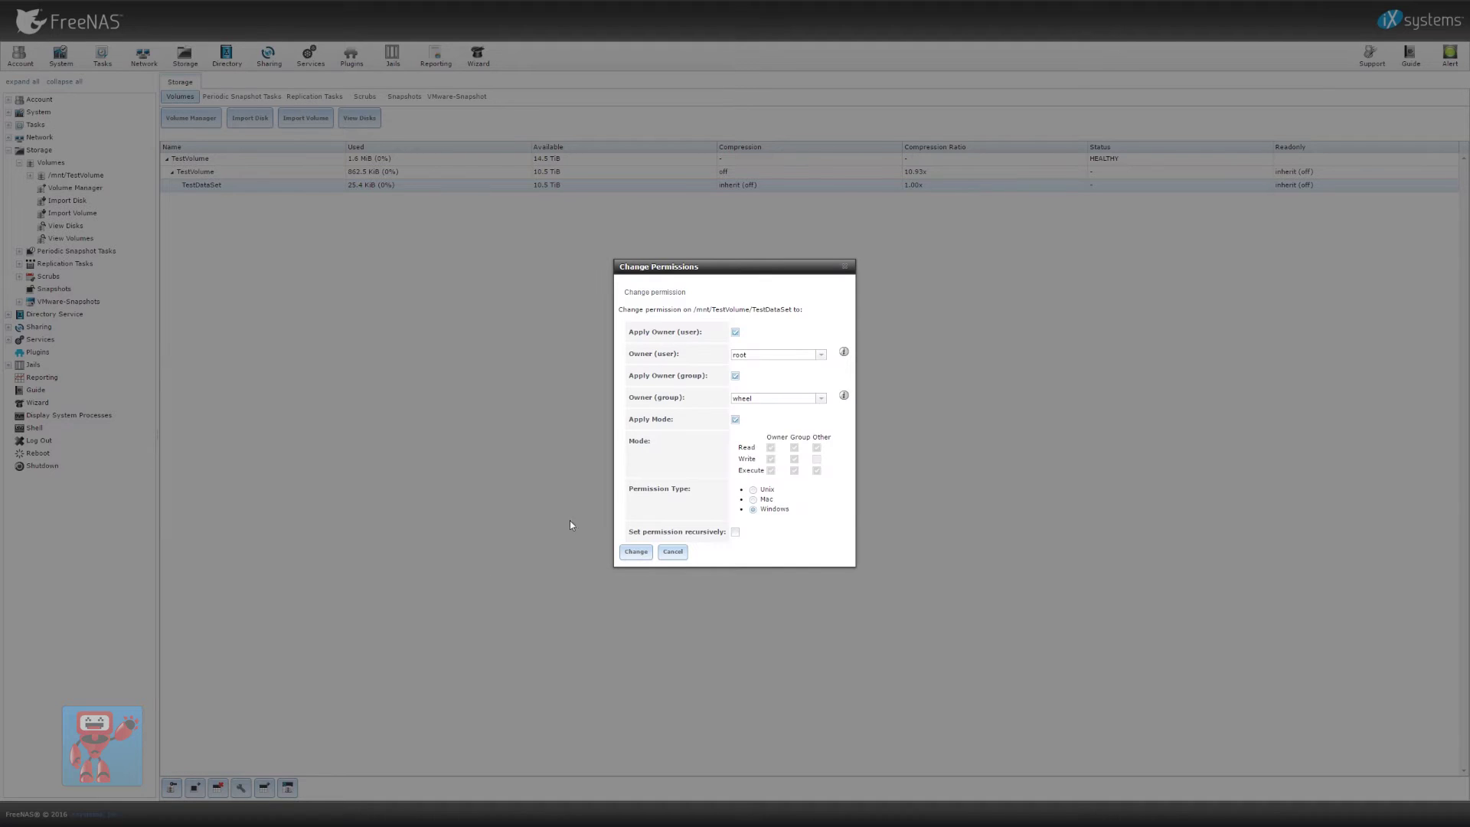
{"action": "left_click", "coordinate": [821, 355]}
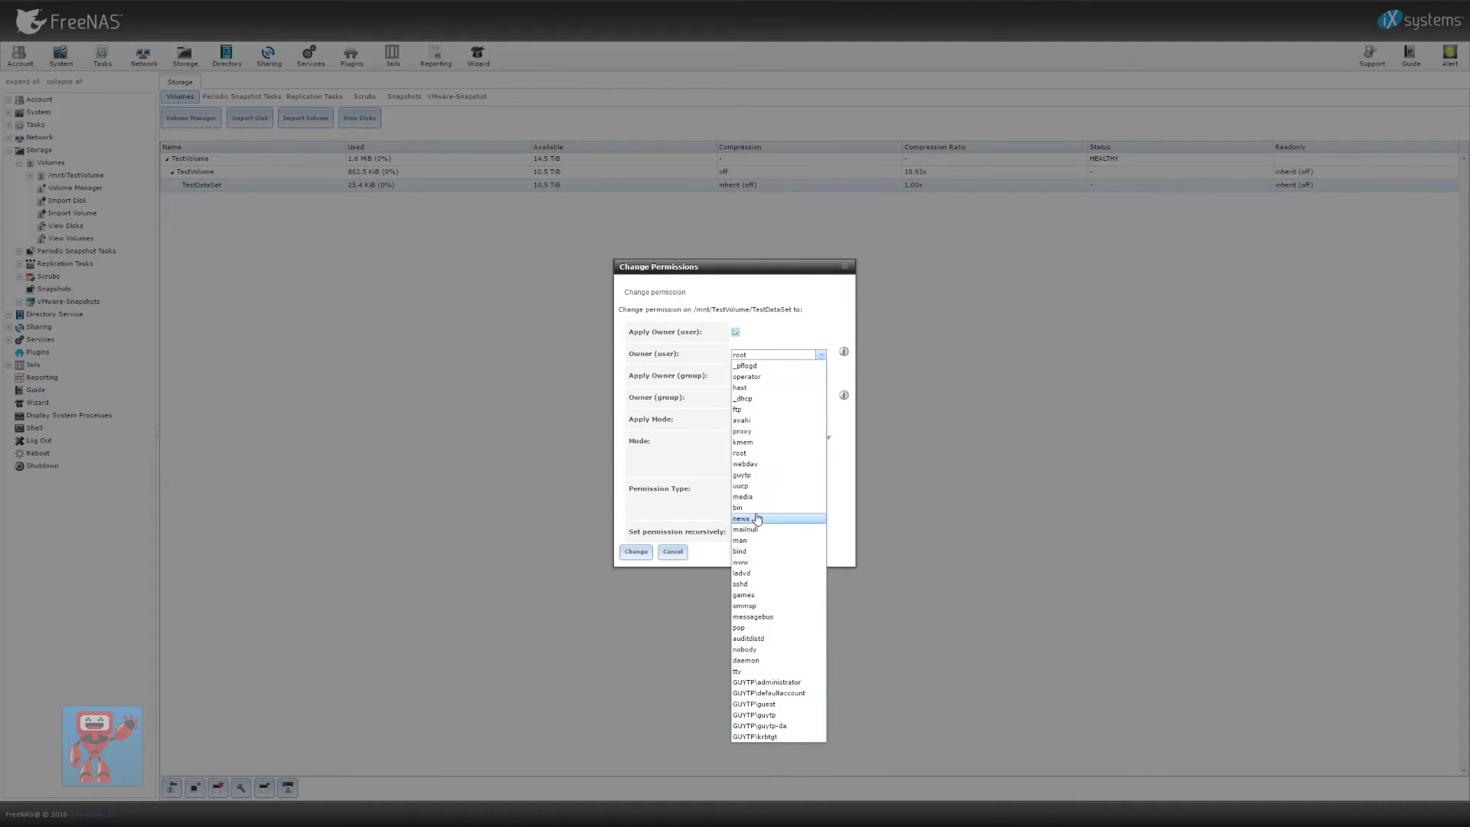
{"action": "left_click", "coordinate": [777, 475]}
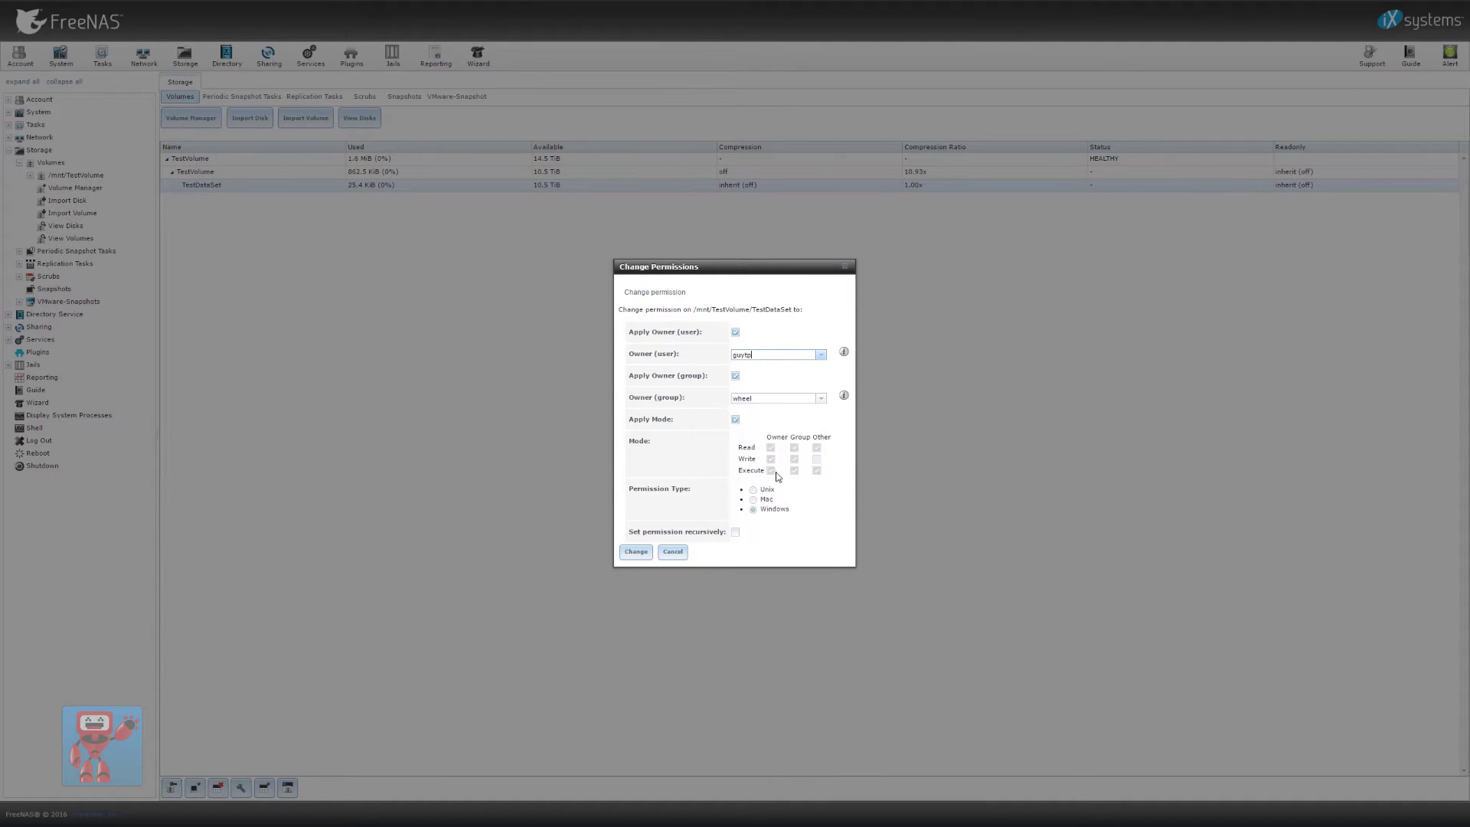
{"action": "left_click", "coordinate": [821, 399]}
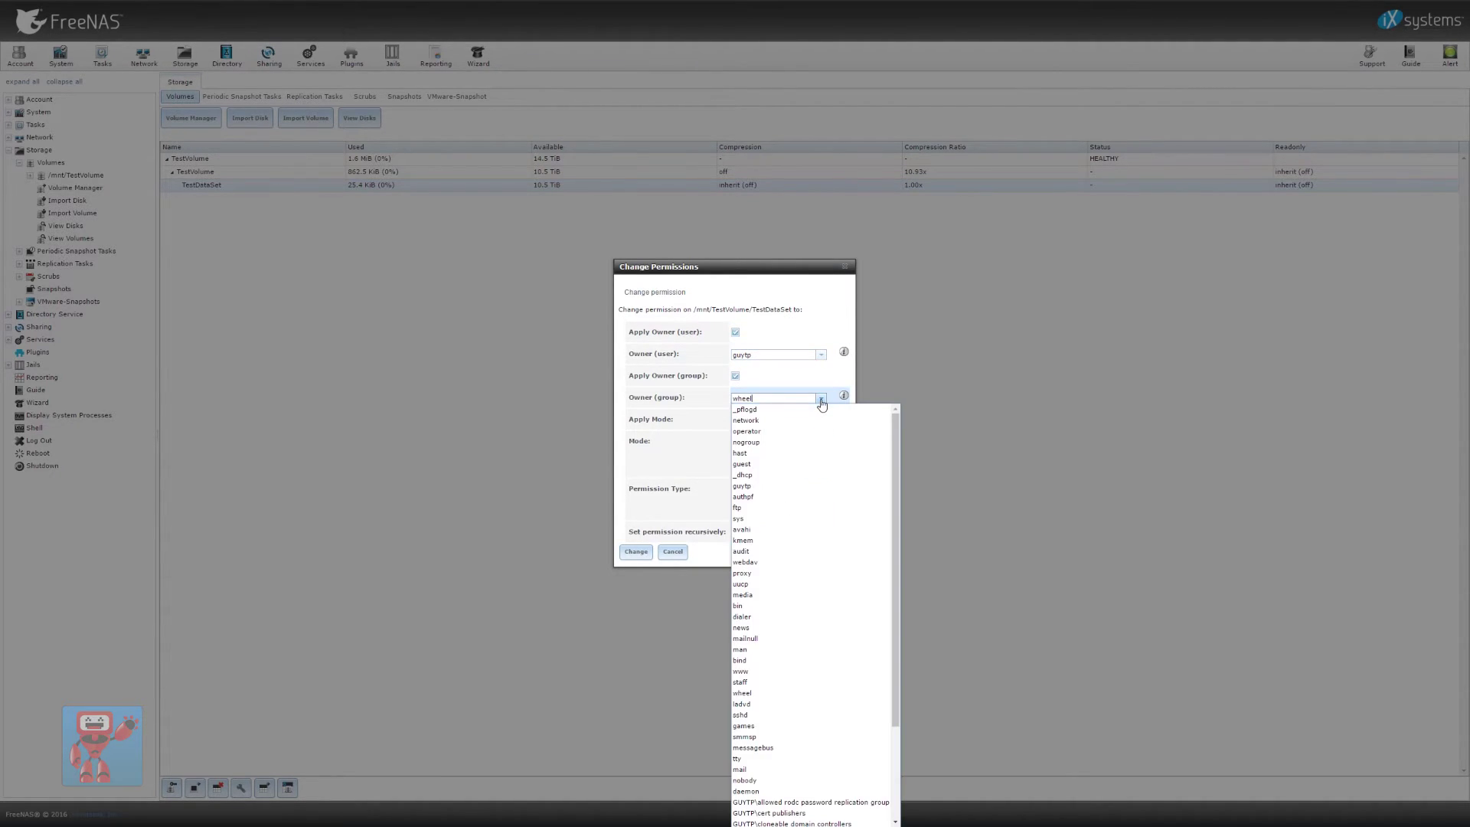
{"action": "left_click", "coordinate": [779, 488]}
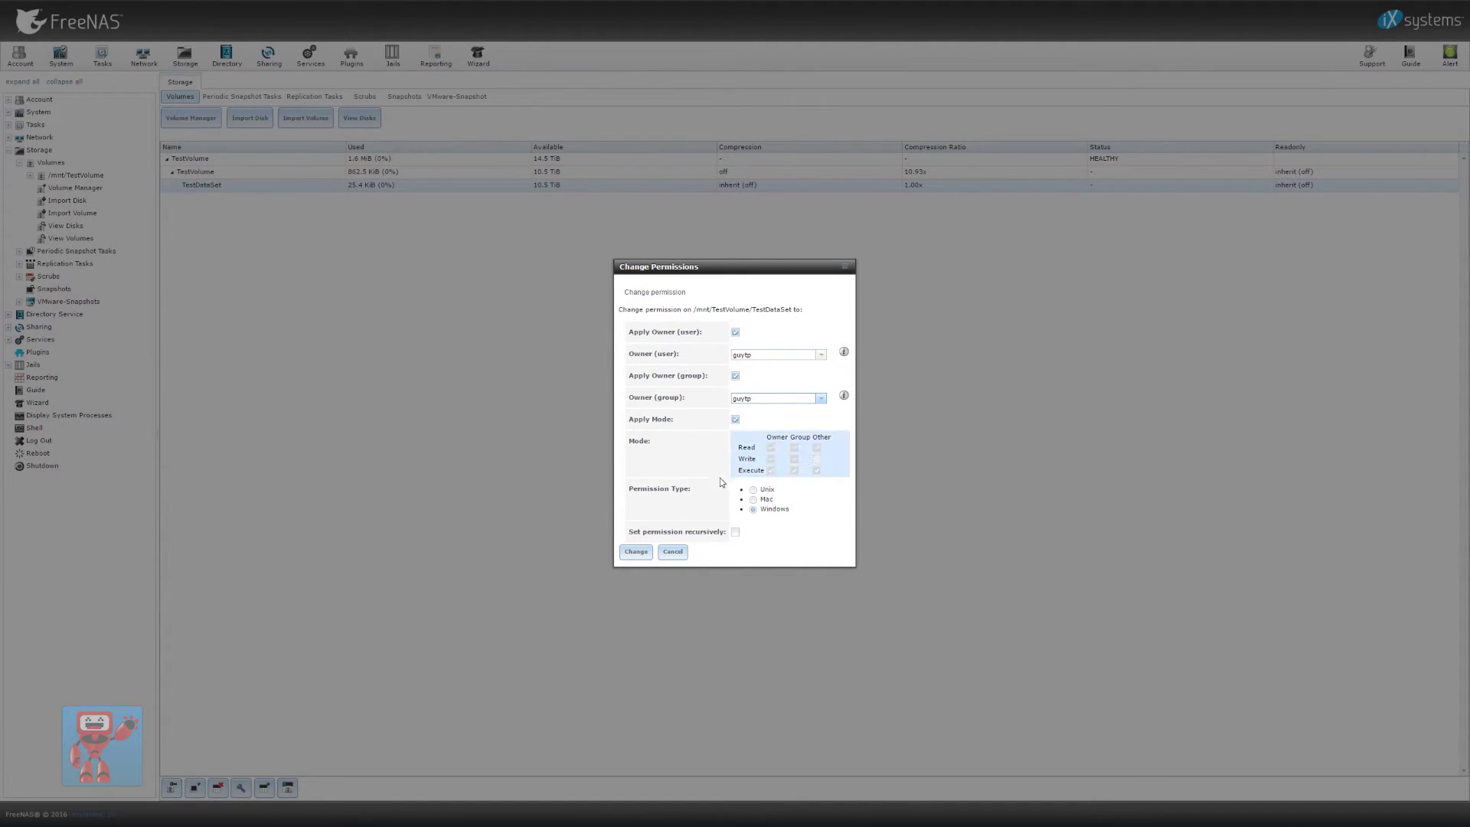
{"action": "left_click", "coordinate": [636, 552]}
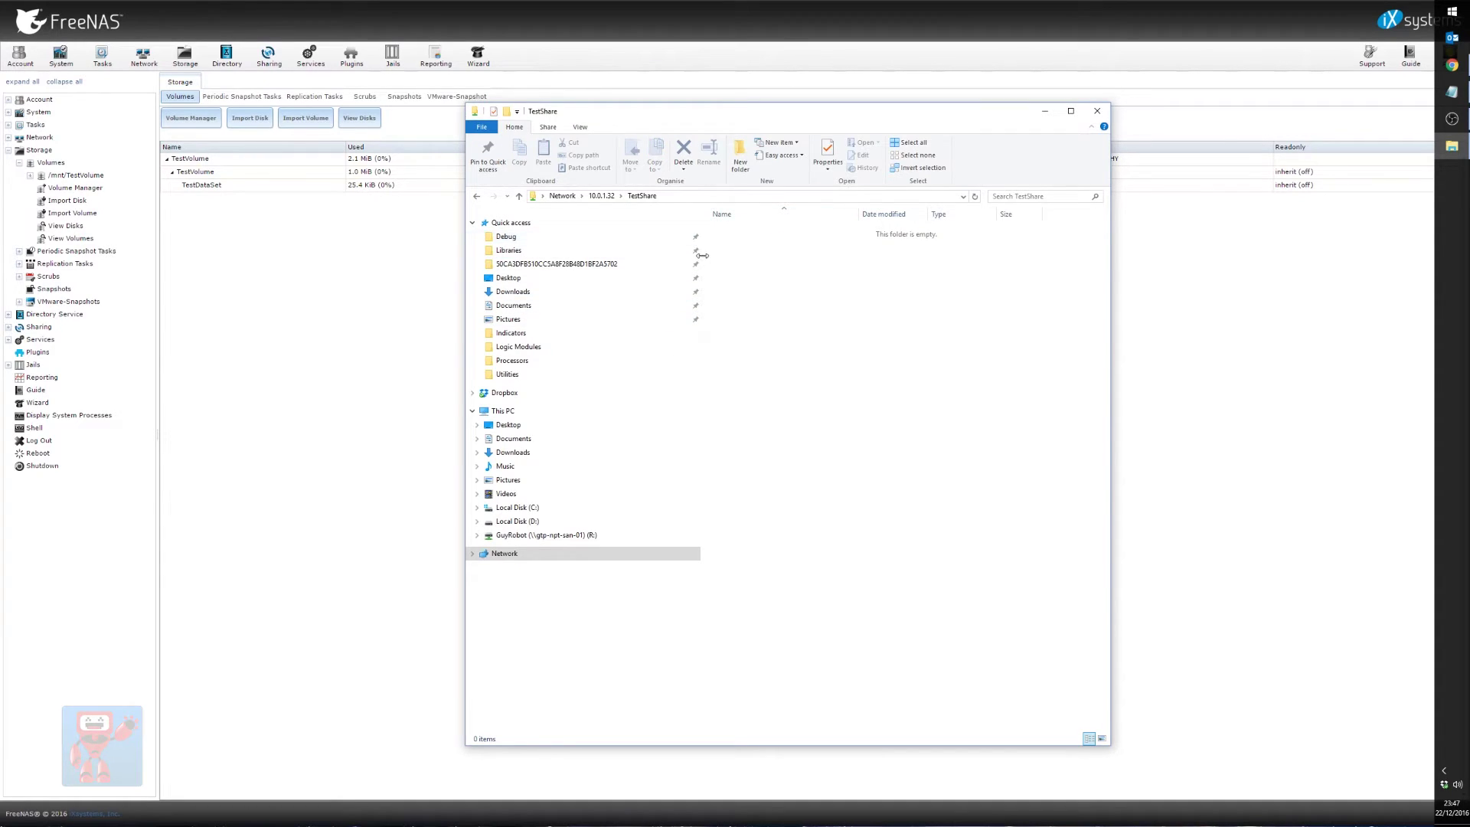
{"action": "left_click_drag", "start_coordinate": [706, 260], "coordinate": [498, 261]}
{"action": "left_click_drag", "start_coordinate": [699, 295], "coordinate": [772, 375]}
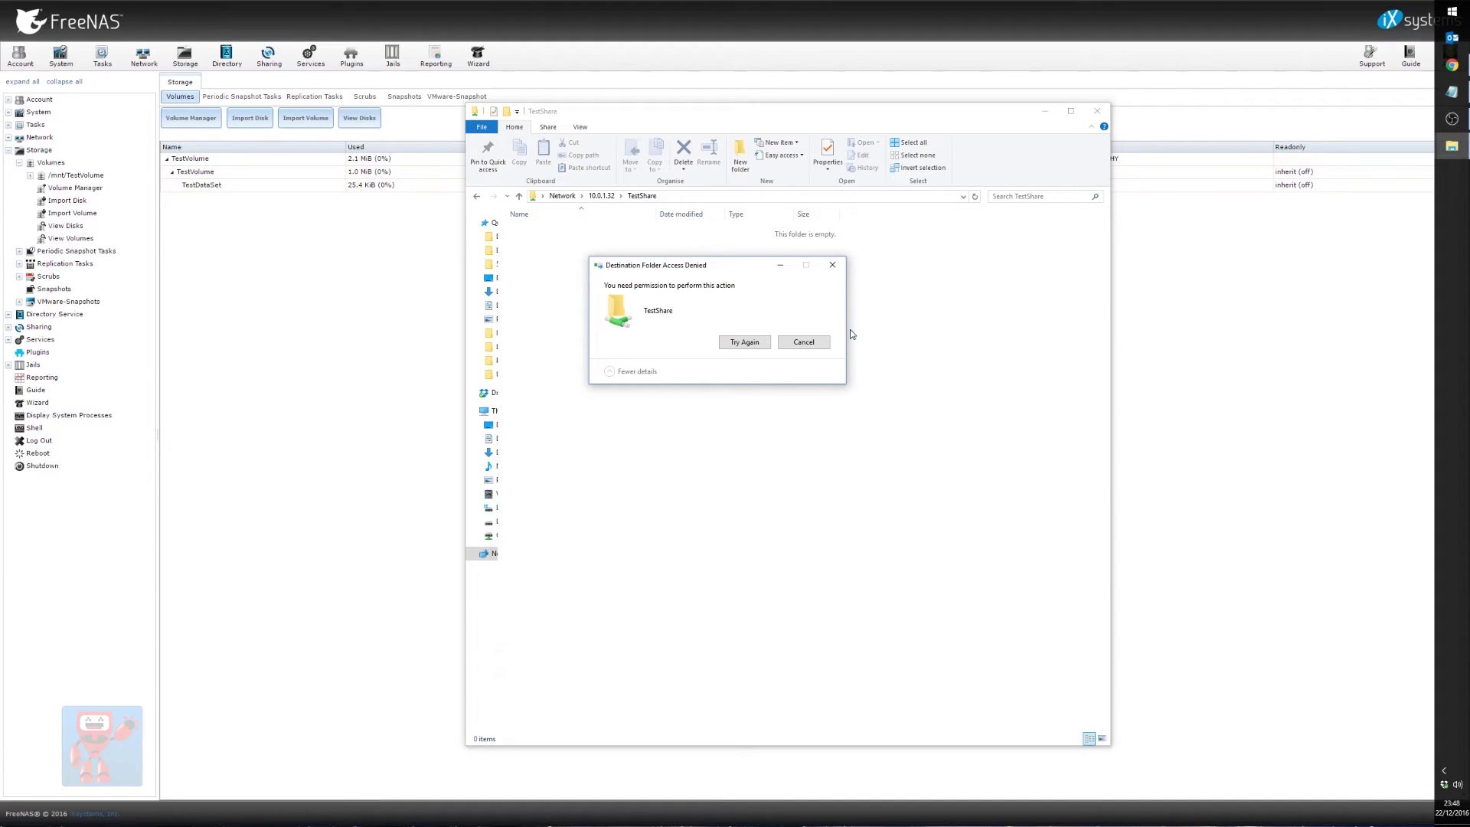
{"action": "left_click", "coordinate": [802, 350]}
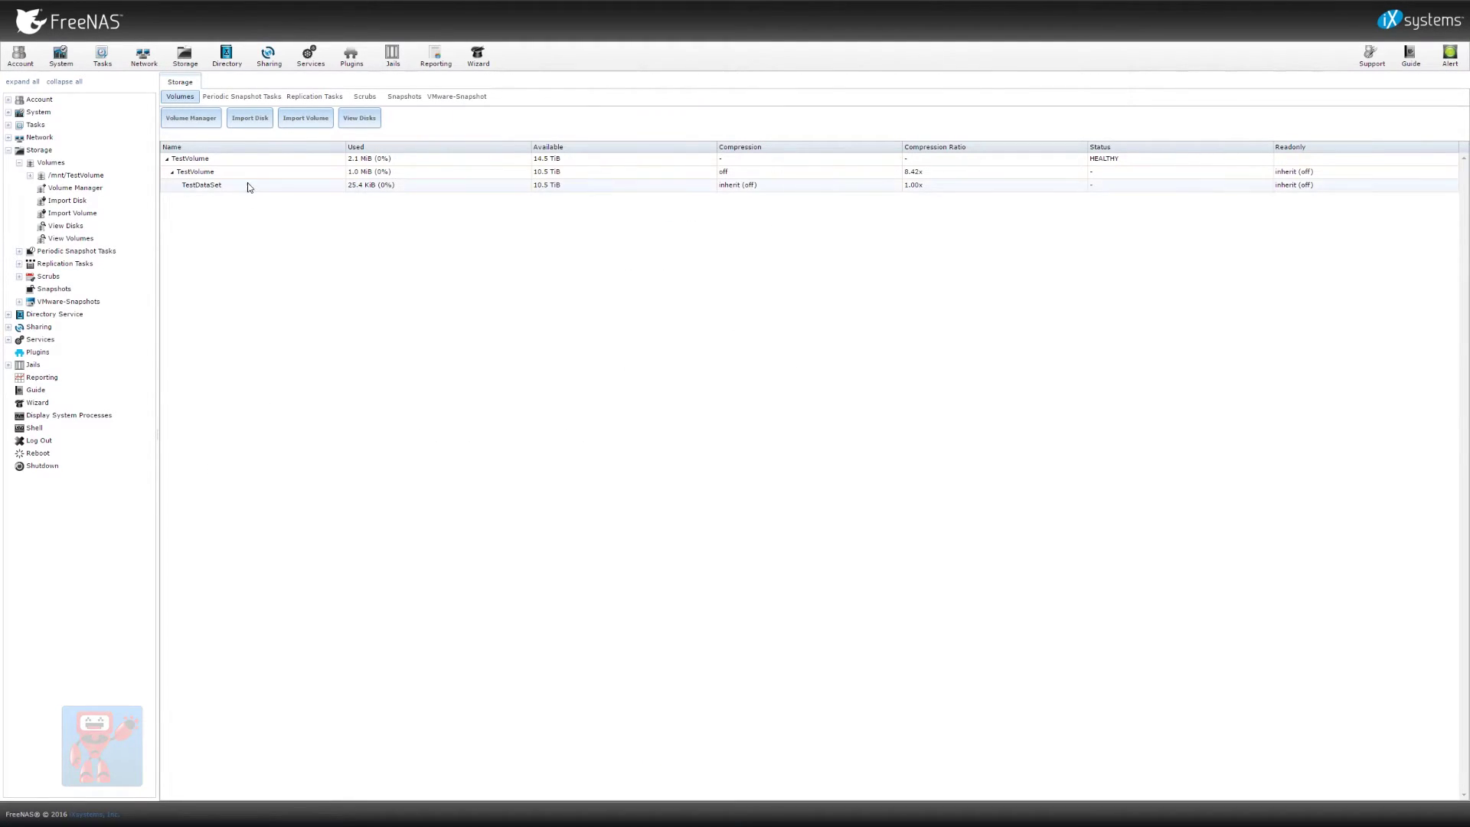
Change TestDataSet permissions to owner user the domain account and owner group domain users
{"action": "left_click", "coordinate": [239, 186]}
{"action": "left_click", "coordinate": [172, 788]}
{"action": "left_click", "coordinate": [820, 354]}
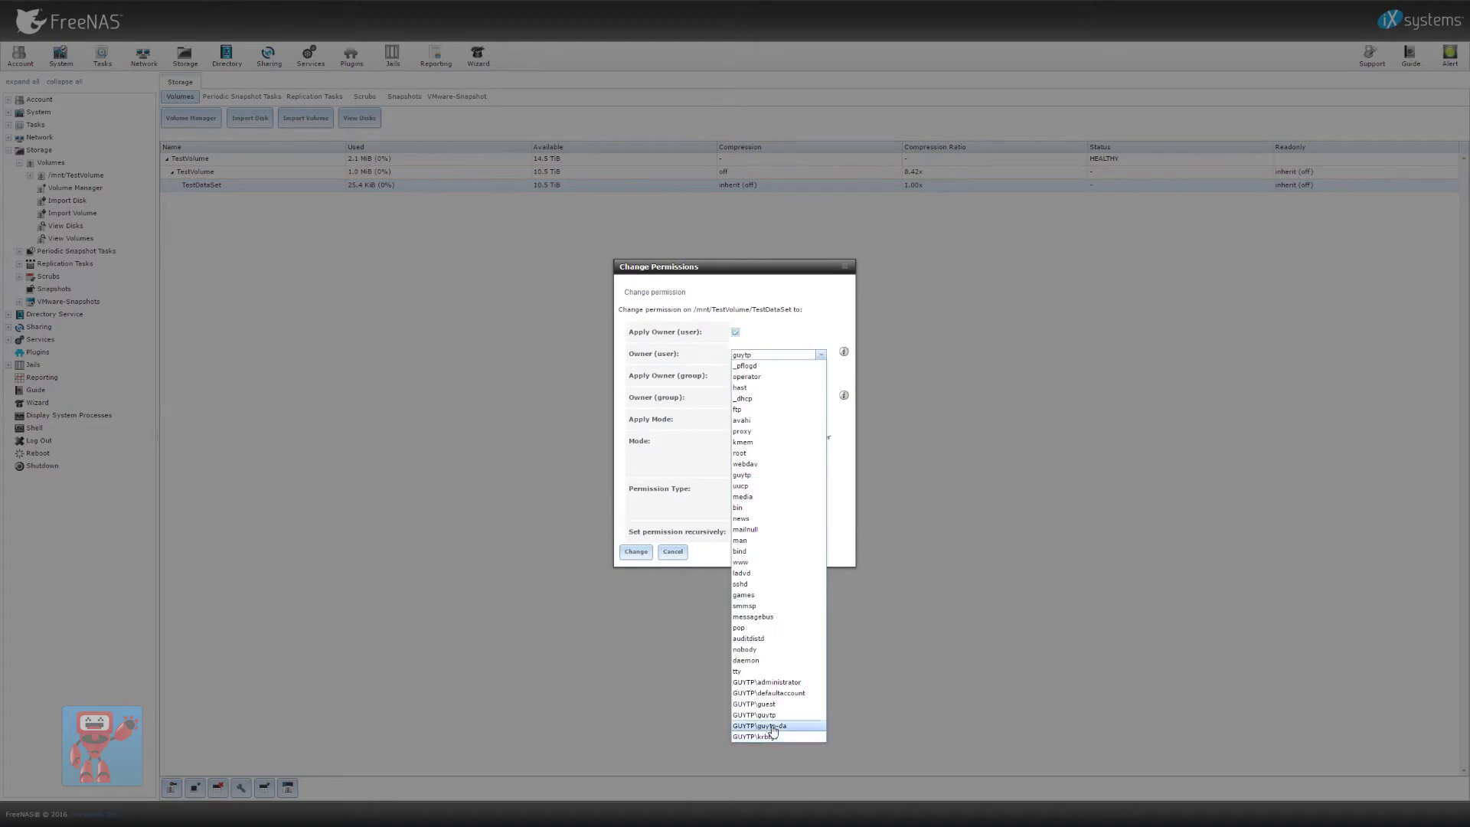
{"action": "left_click", "coordinate": [799, 717]}
{"action": "left_click", "coordinate": [821, 398]}
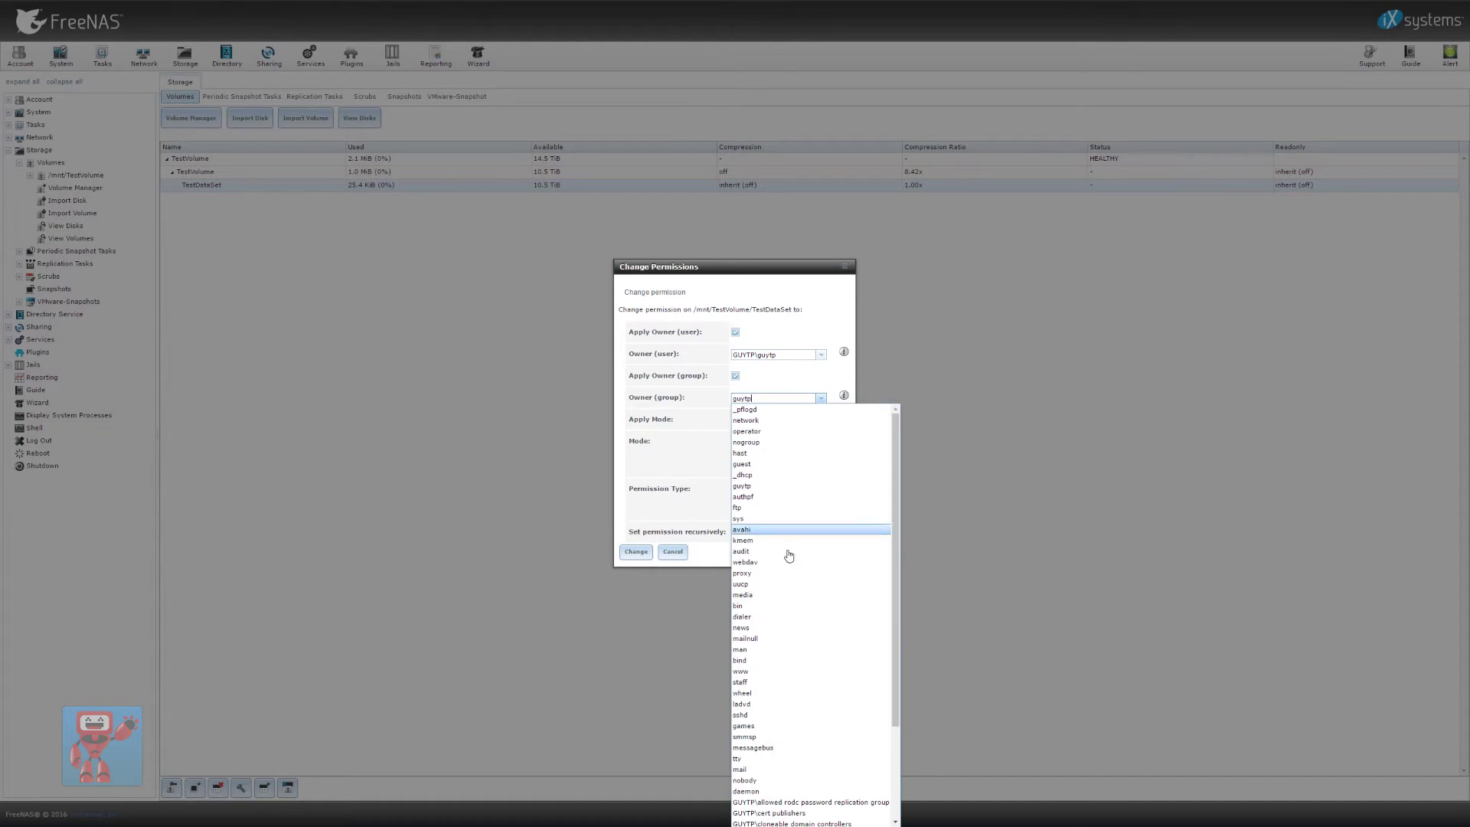
{"action": "scroll", "coordinate": [819, 778], "scroll_direction": "down", "scroll_amount": 3}
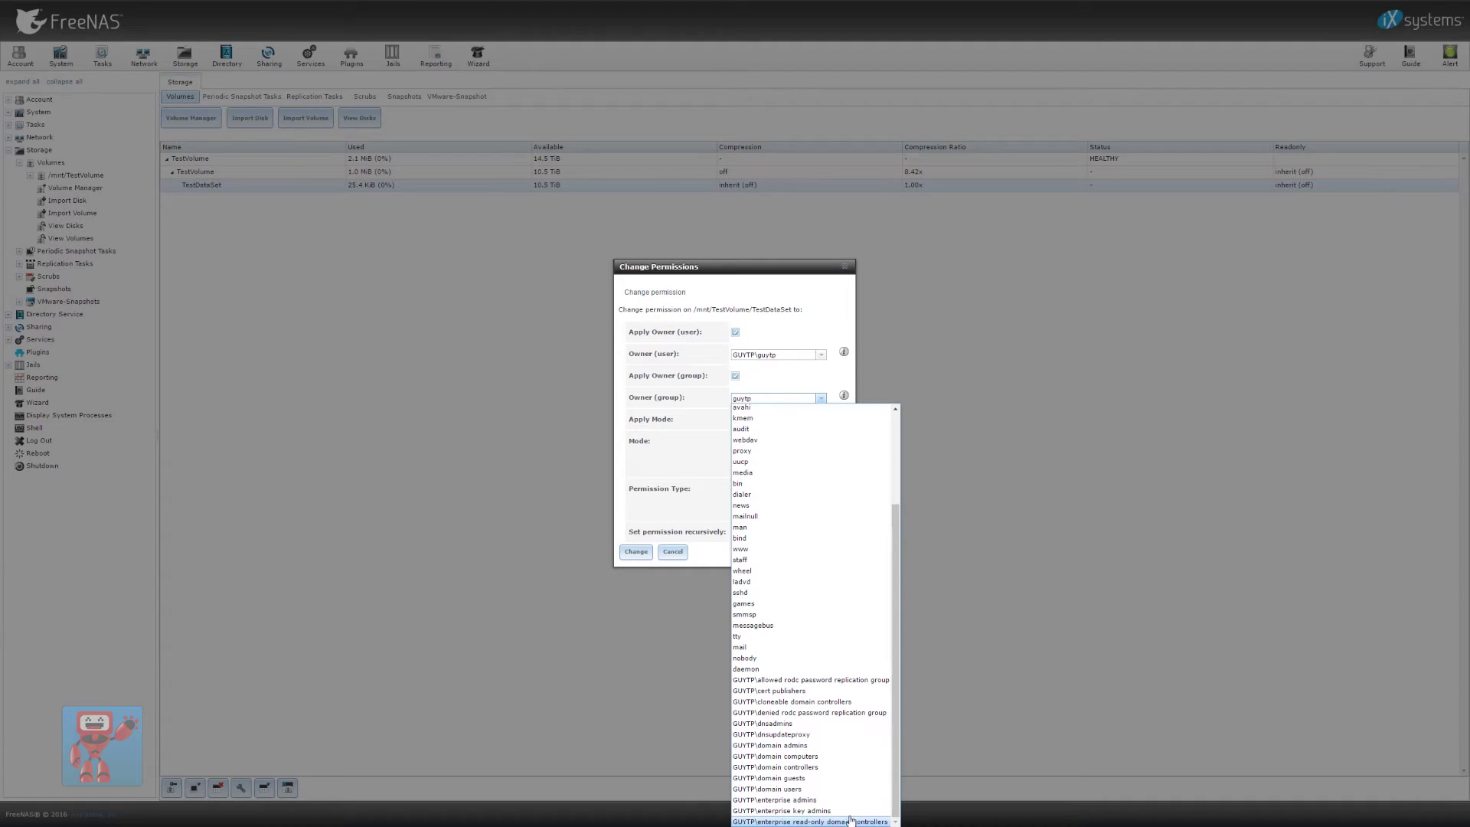
{"action": "left_click", "coordinate": [850, 789]}
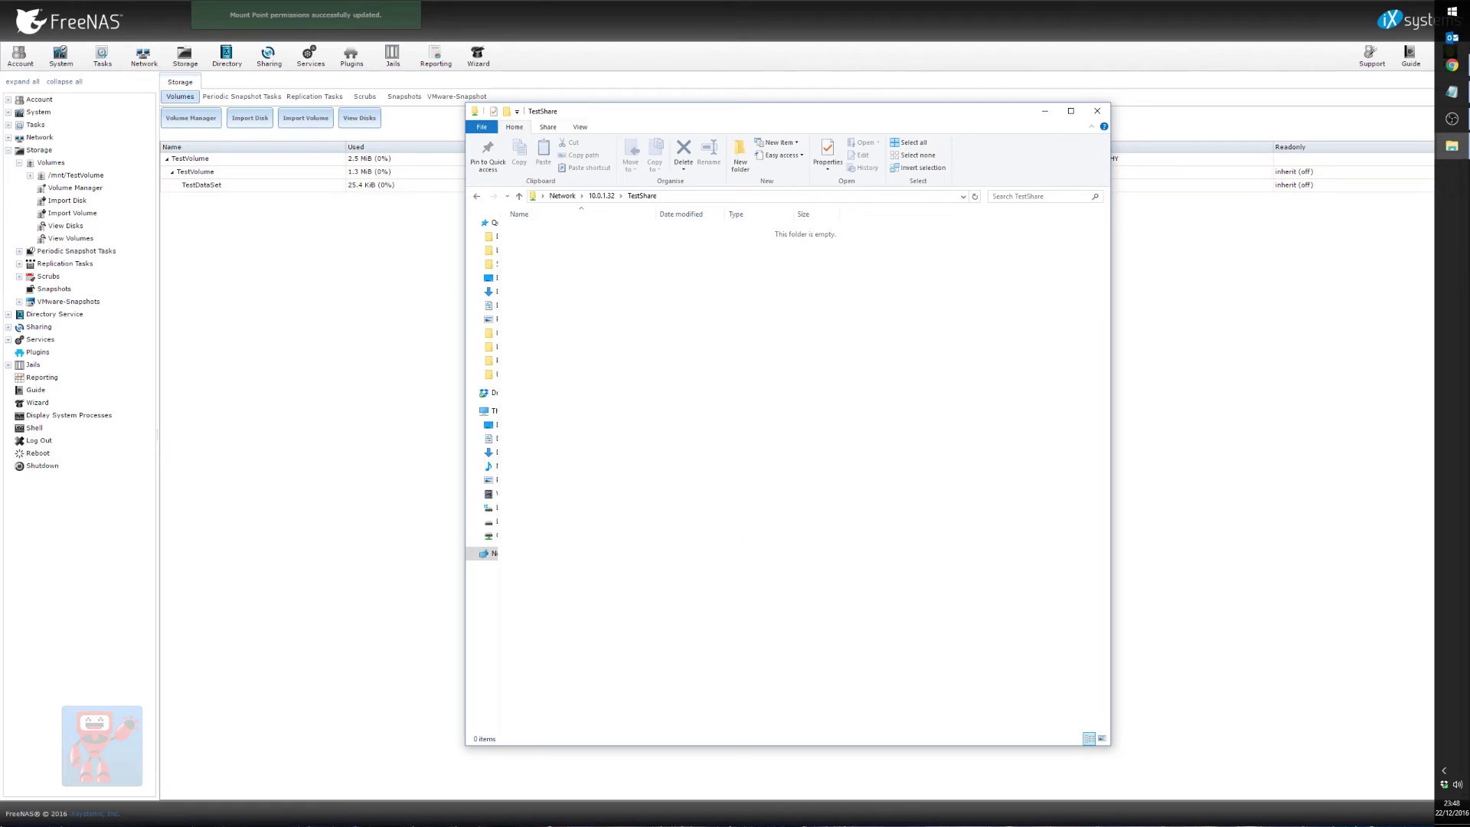
{"action": "left_click_drag", "start_coordinate": [1469, 420], "coordinate": [751, 416]}
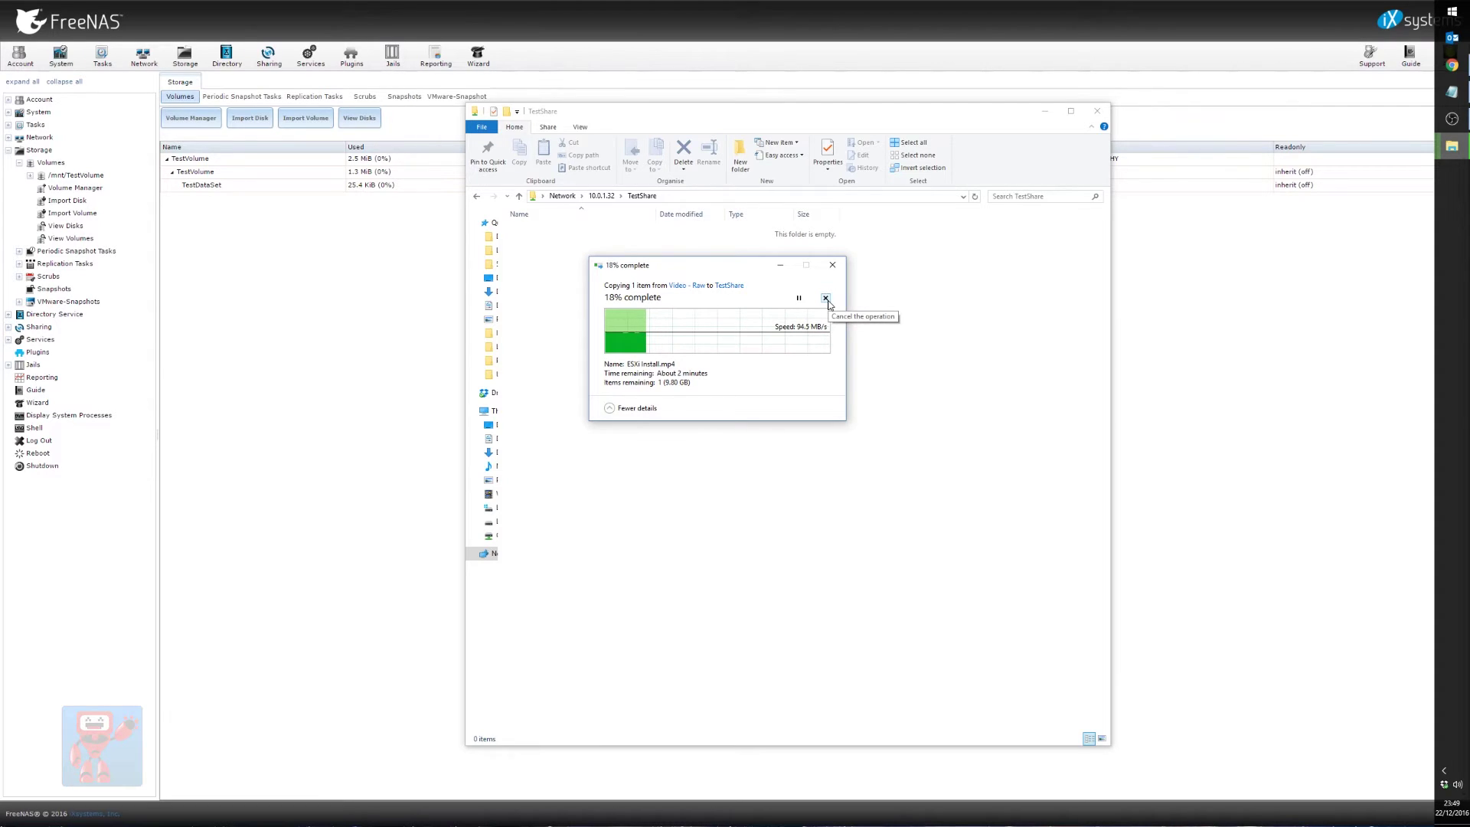
{"action": "left_click", "coordinate": [825, 298]}
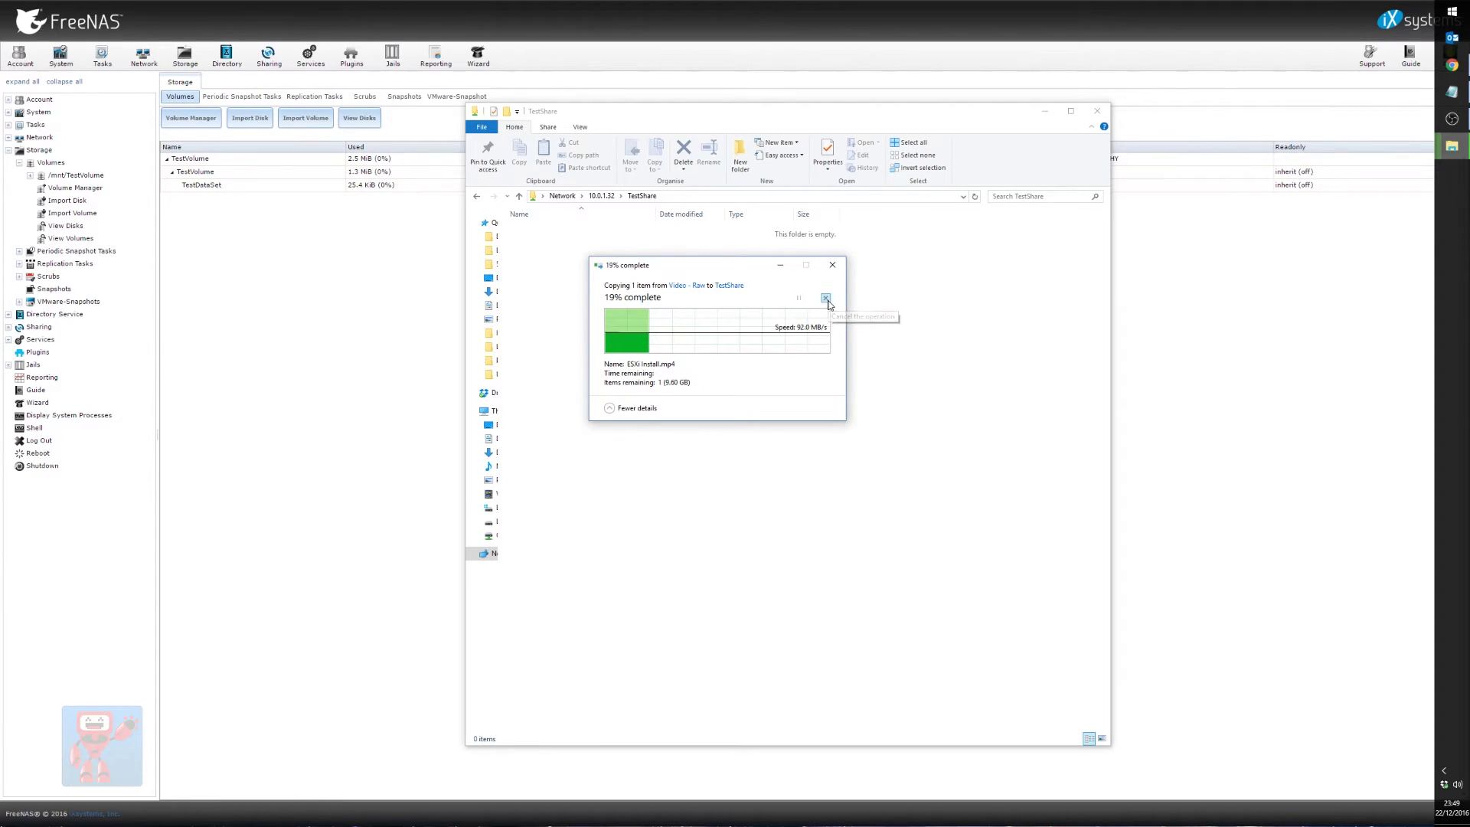
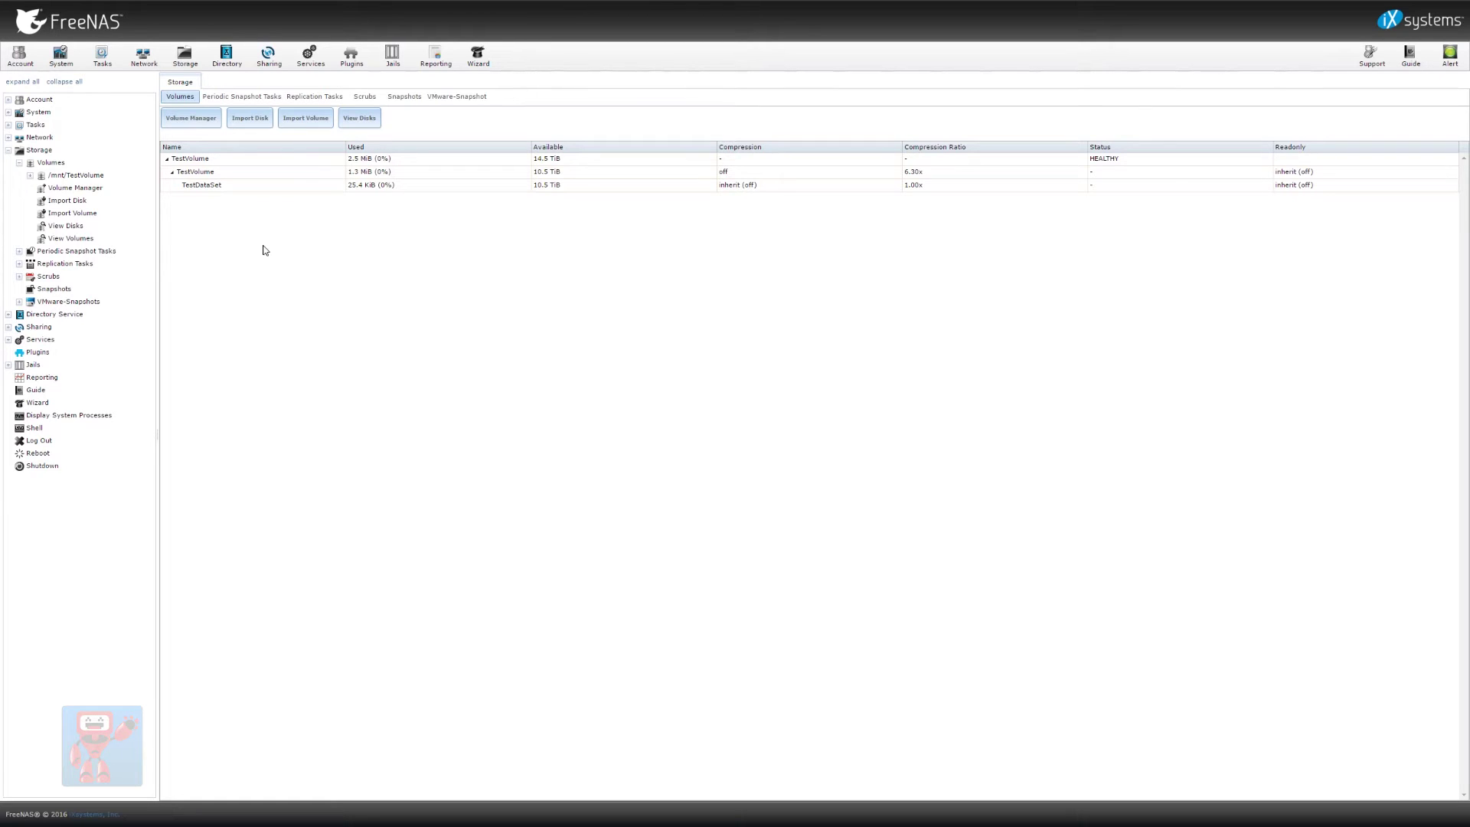
Create a 1 TiB zvol named TestZvol on the TestVolume pool
{"action": "left_click", "coordinate": [268, 172]}
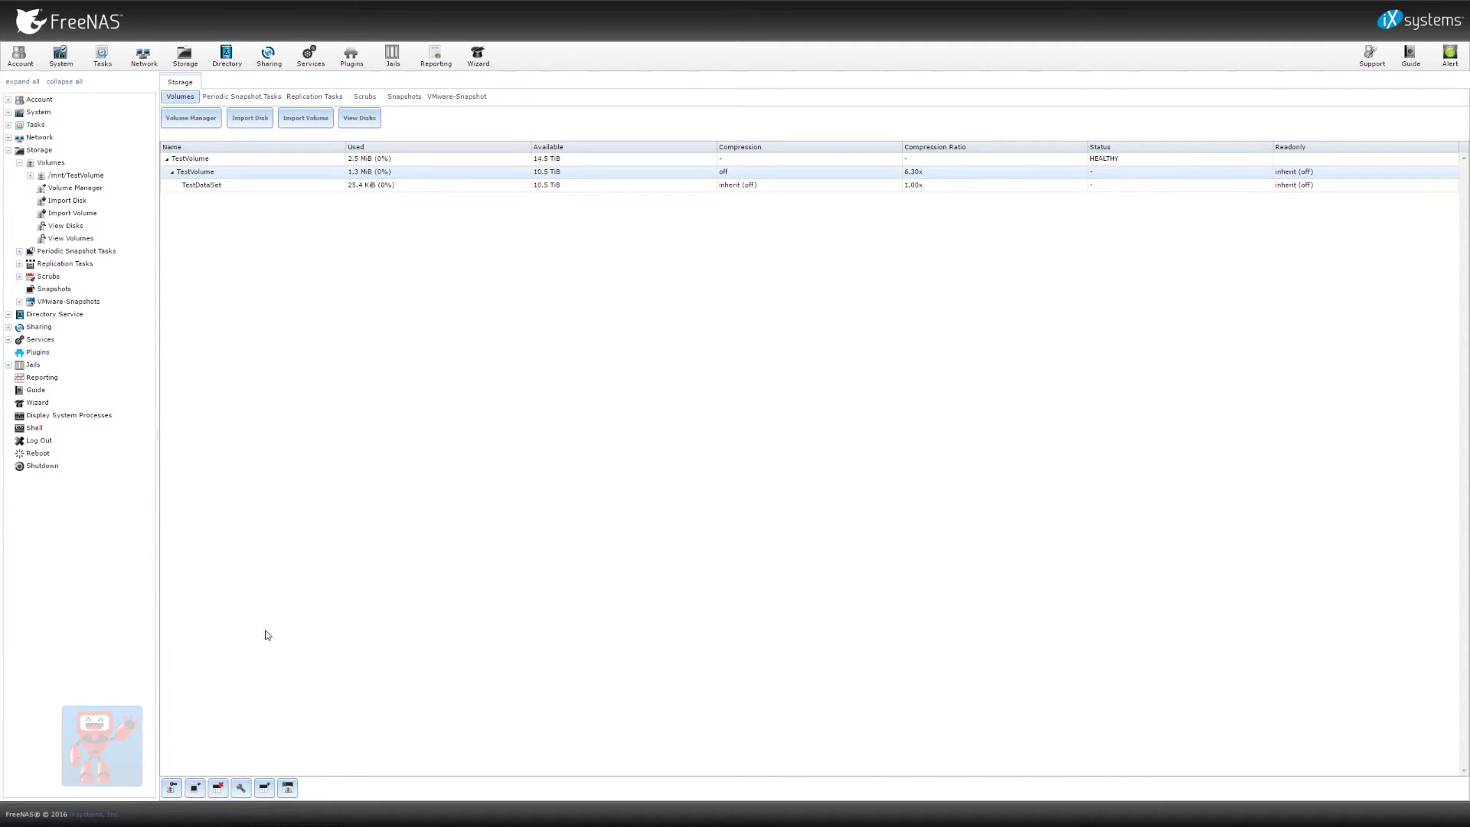
{"action": "left_click", "coordinate": [291, 790]}
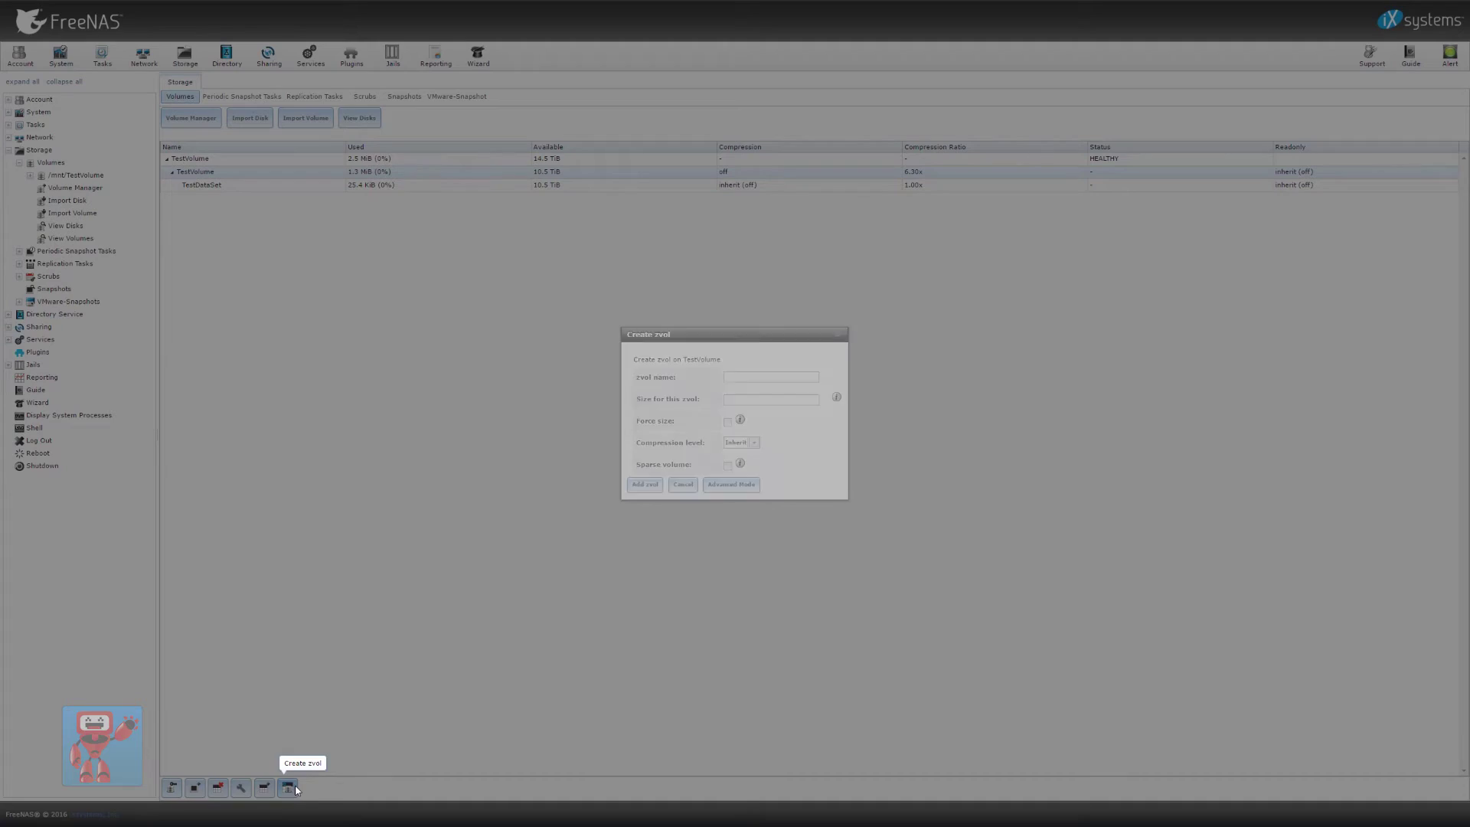
{"action": "left_click", "coordinate": [785, 381]}
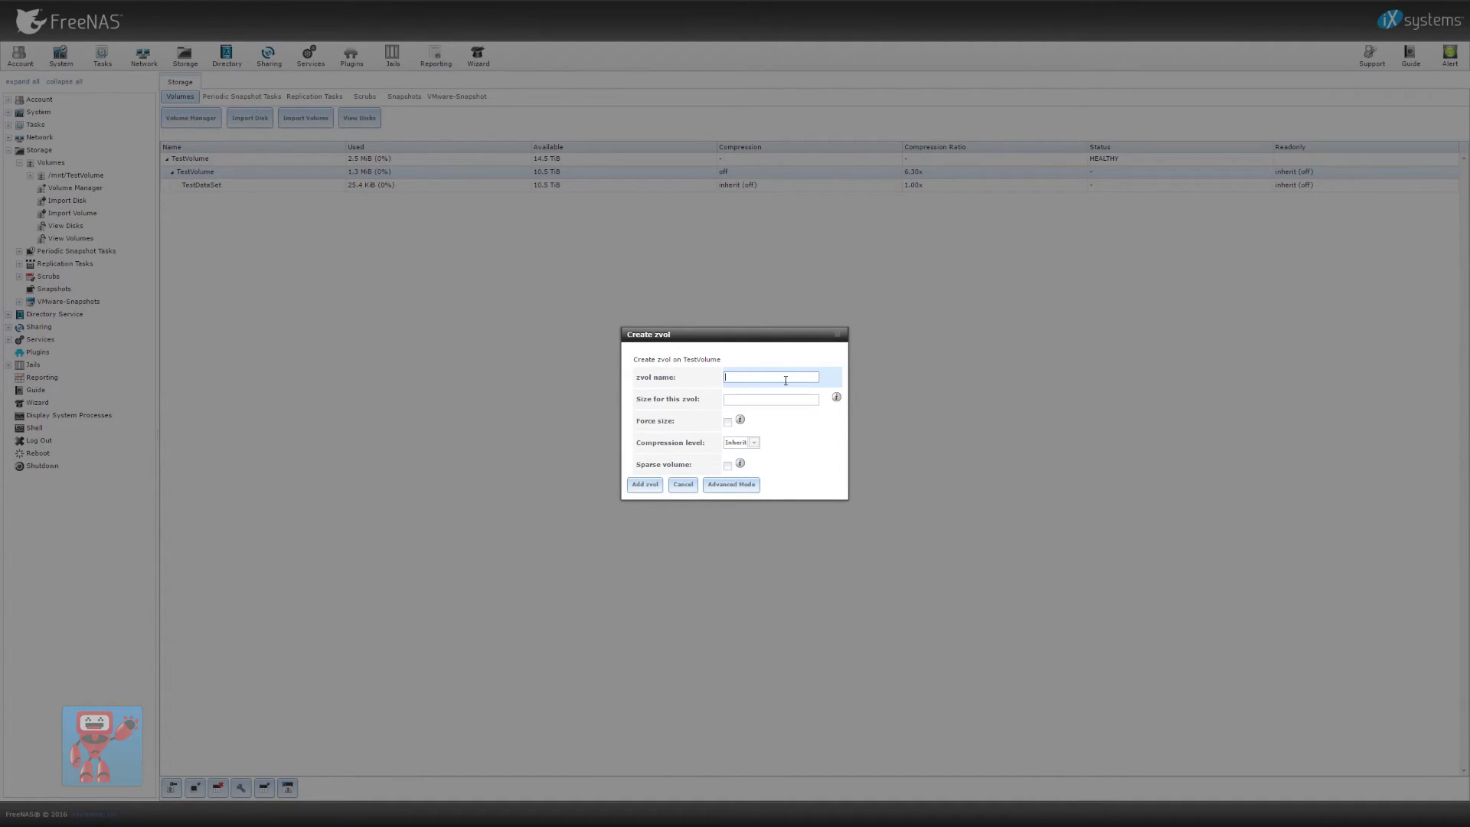
{"action": "type", "text": "TestZvol"}
{"action": "key", "text": "Tab"}
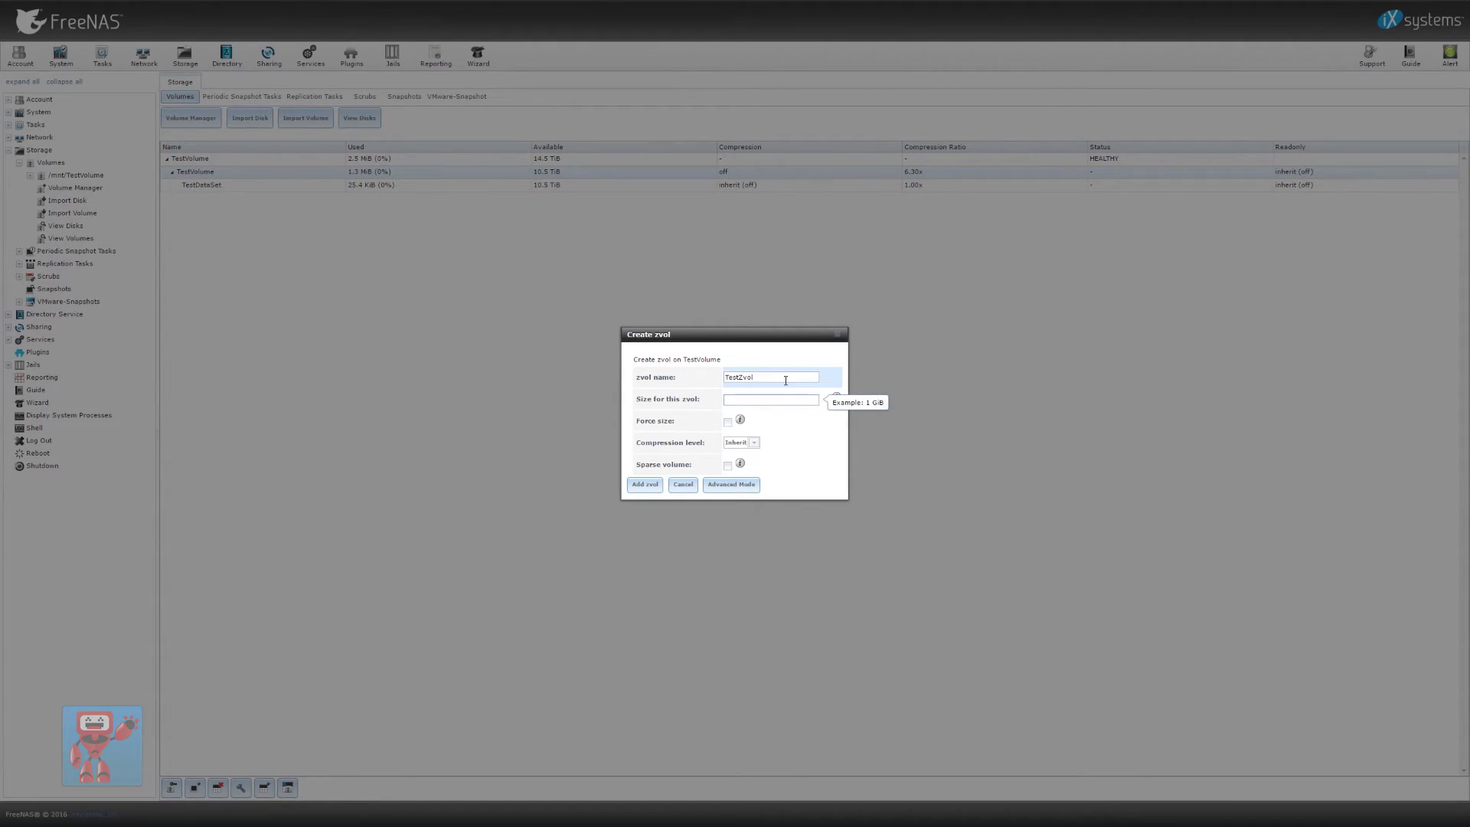
{"action": "type", "text": "1TiB"}
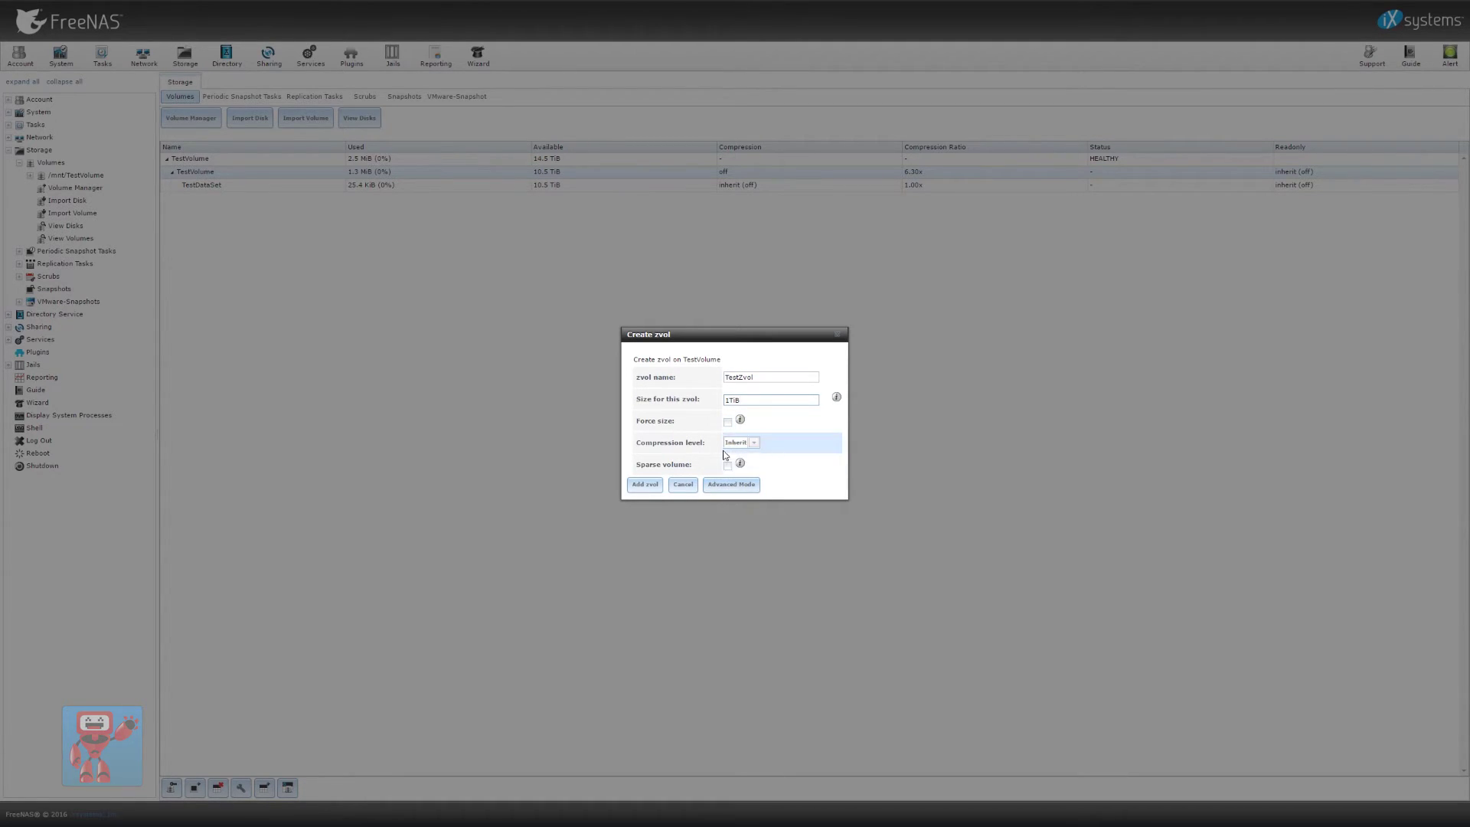
{"action": "left_click", "coordinate": [744, 484]}
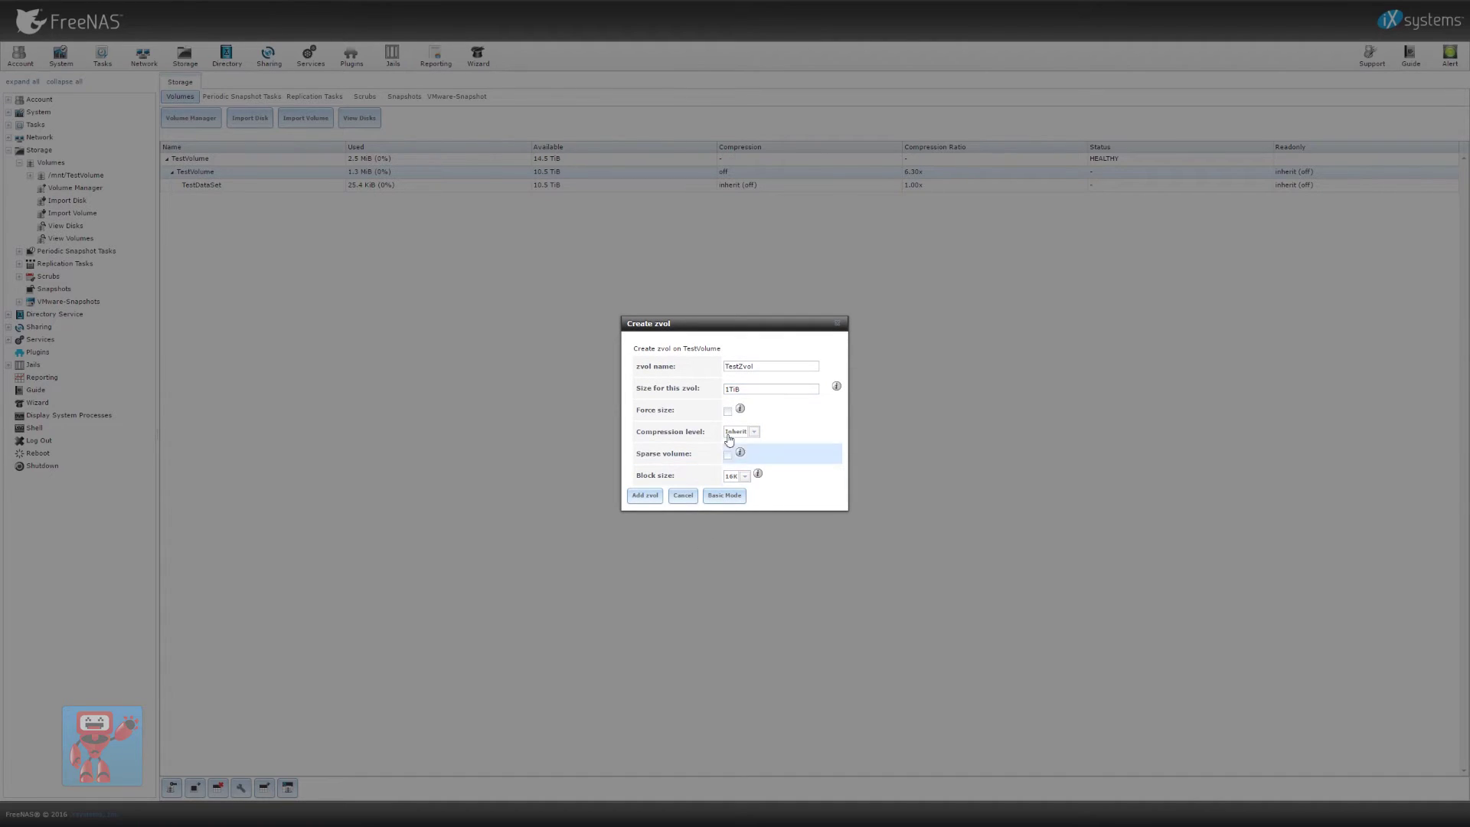
{"action": "mouse_move", "coordinate": [741, 454]}
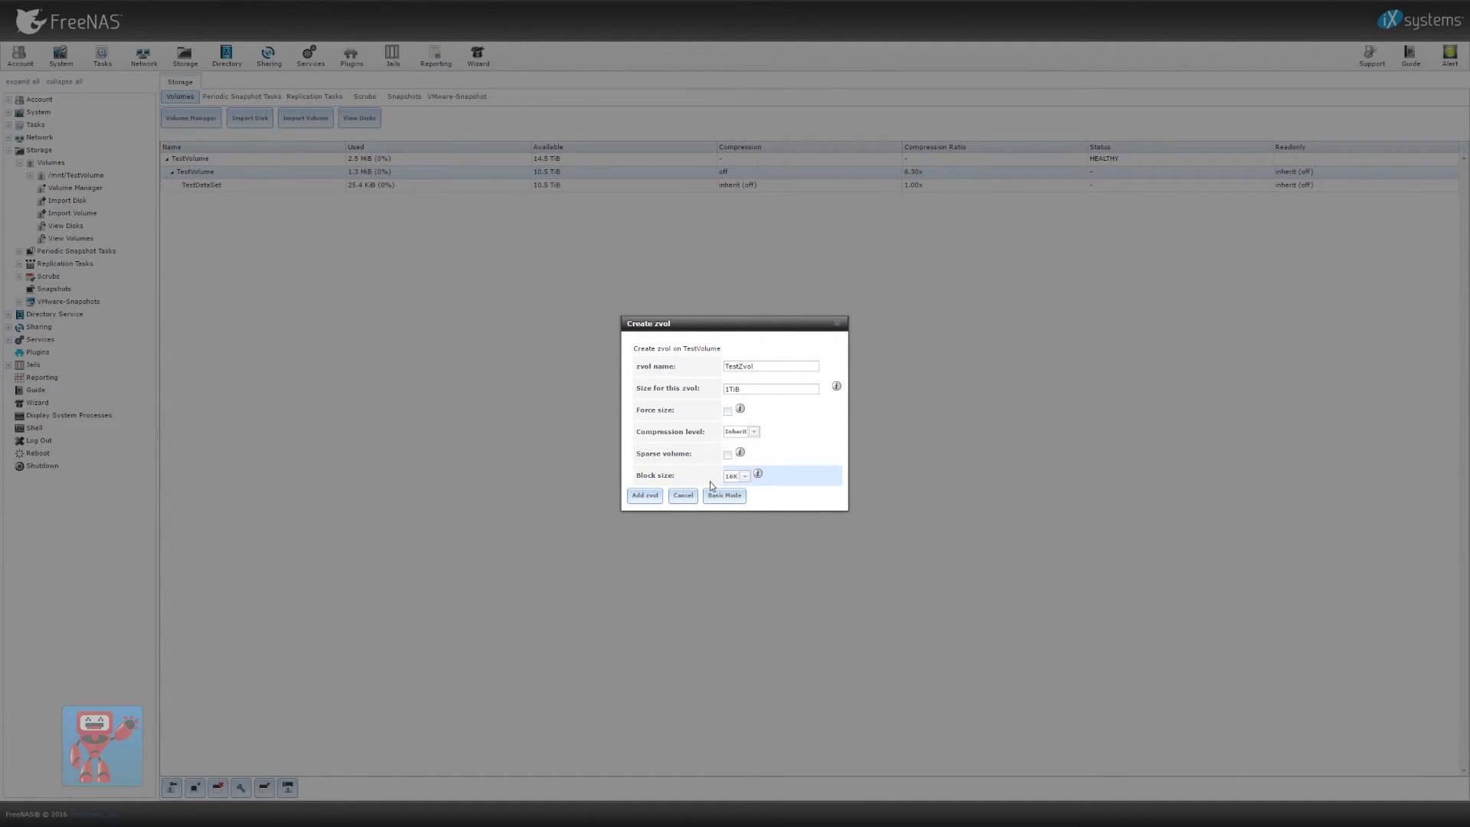
{"action": "left_click", "coordinate": [645, 497]}
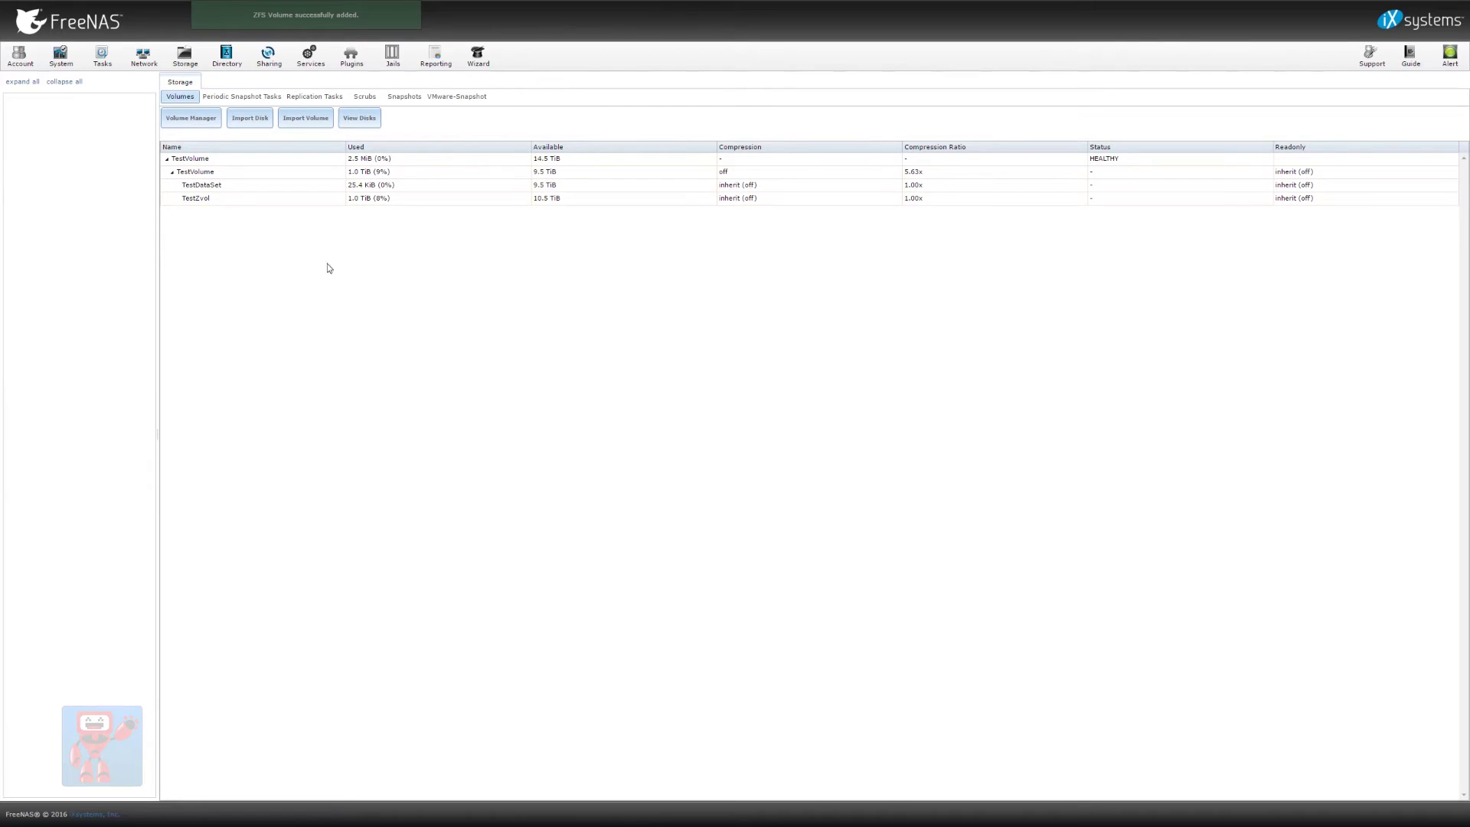
Save the default iSCSI Target Global Configuration and bring up the empty Portals list
{"action": "left_click", "coordinate": [426, 200]}
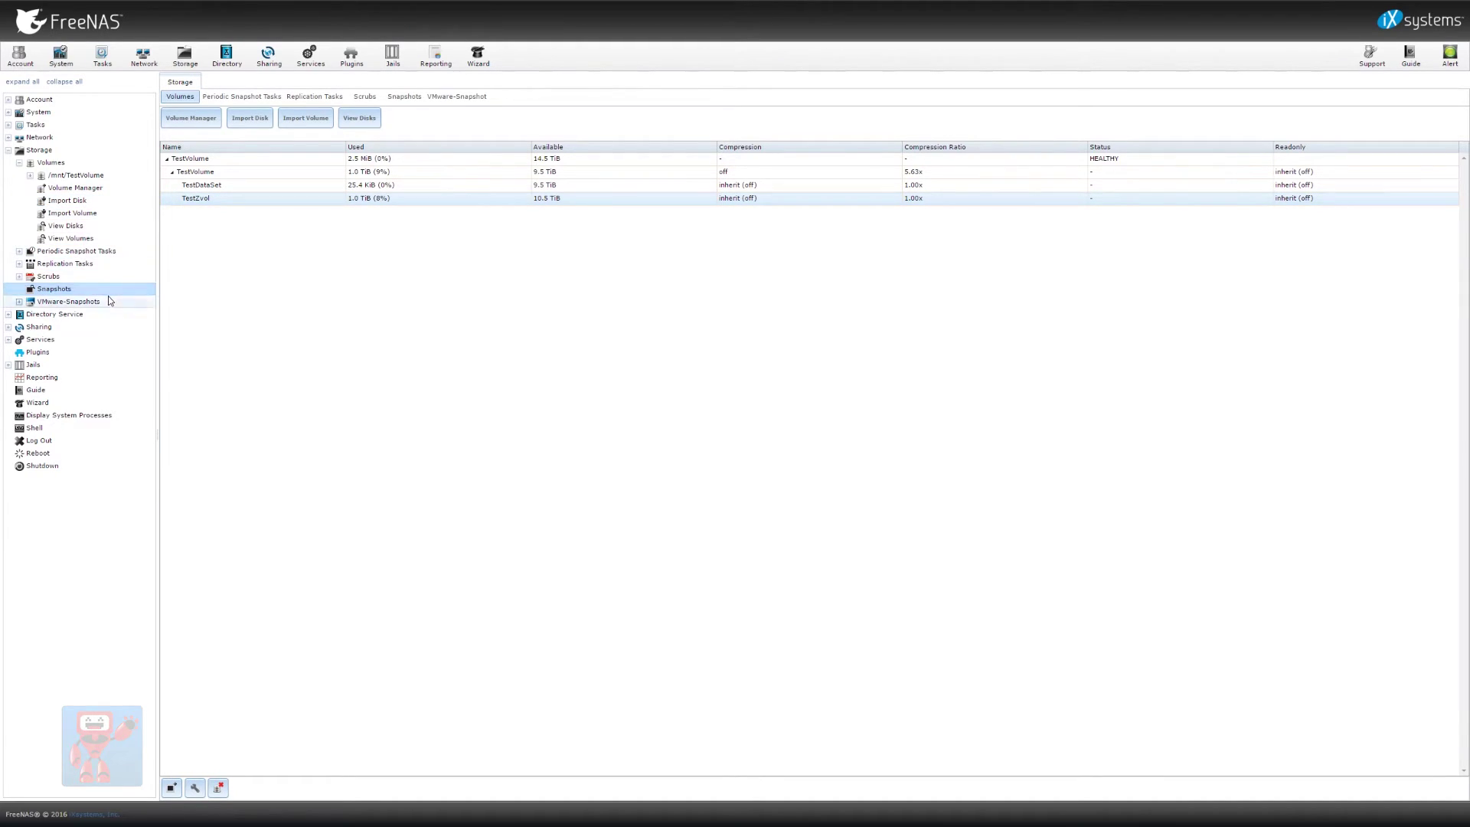
{"action": "left_click", "coordinate": [268, 55]}
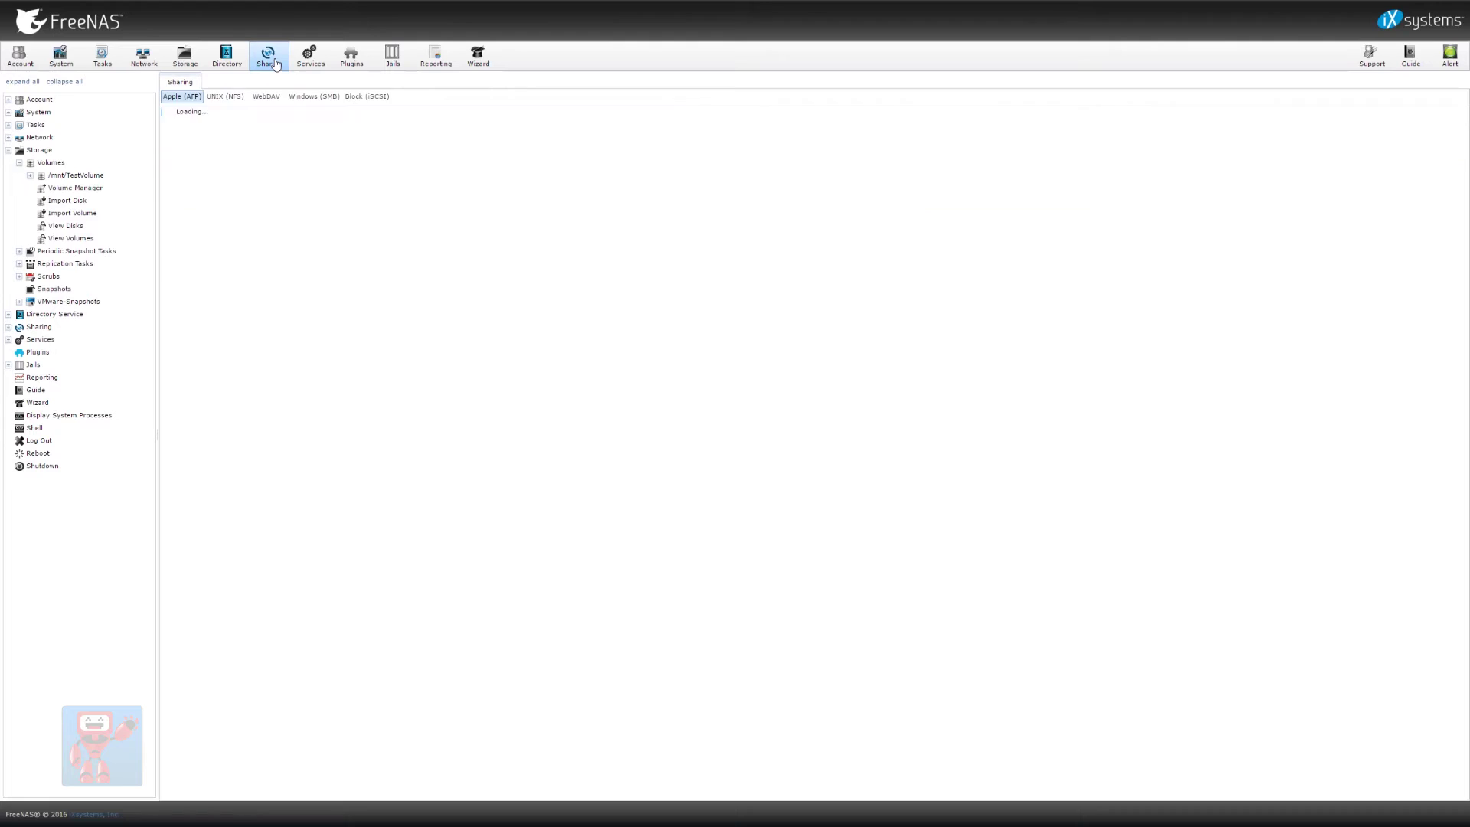
{"action": "left_click", "coordinate": [369, 96]}
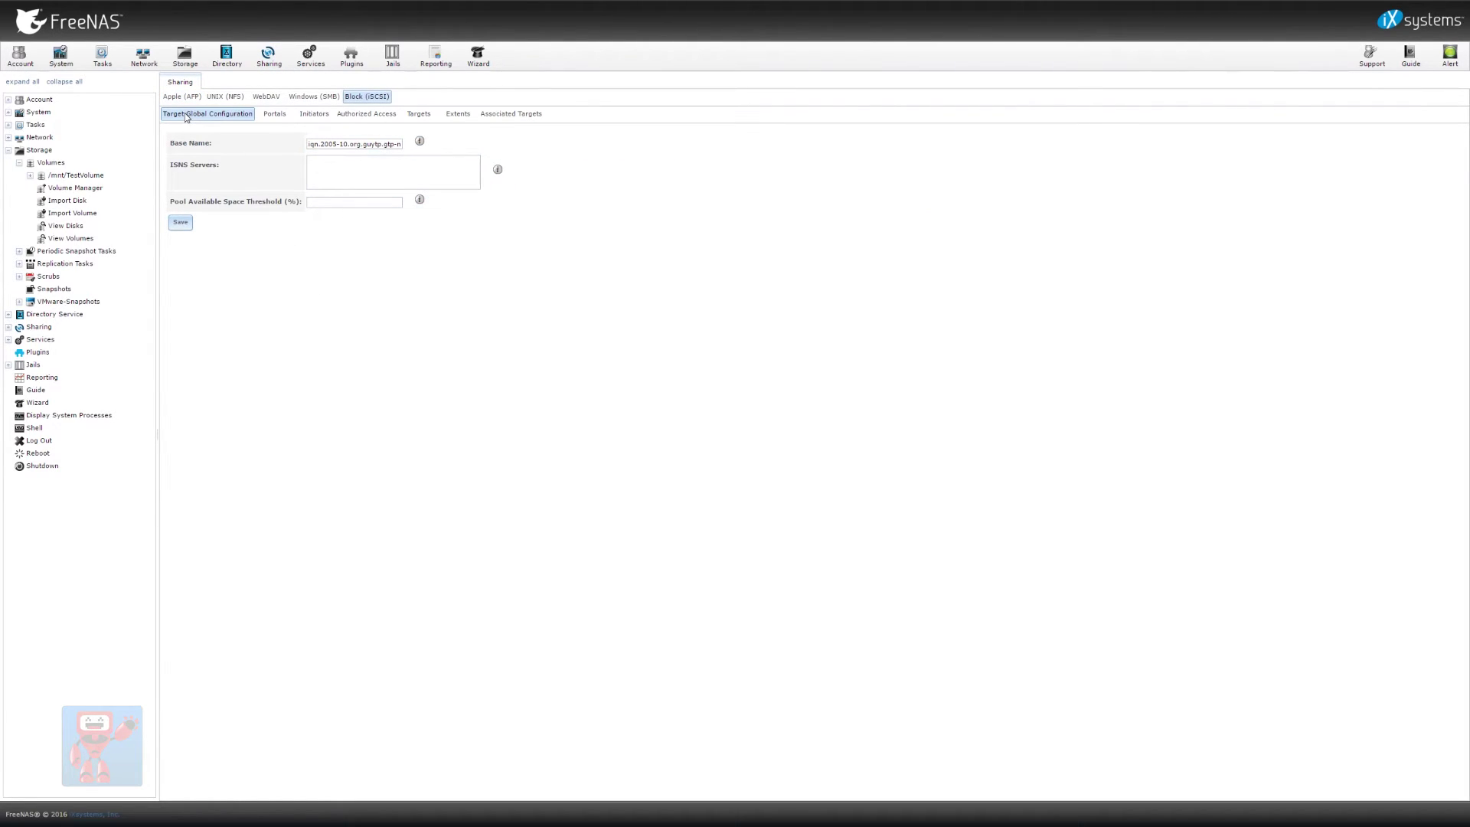
{"action": "left_click", "coordinate": [272, 117]}
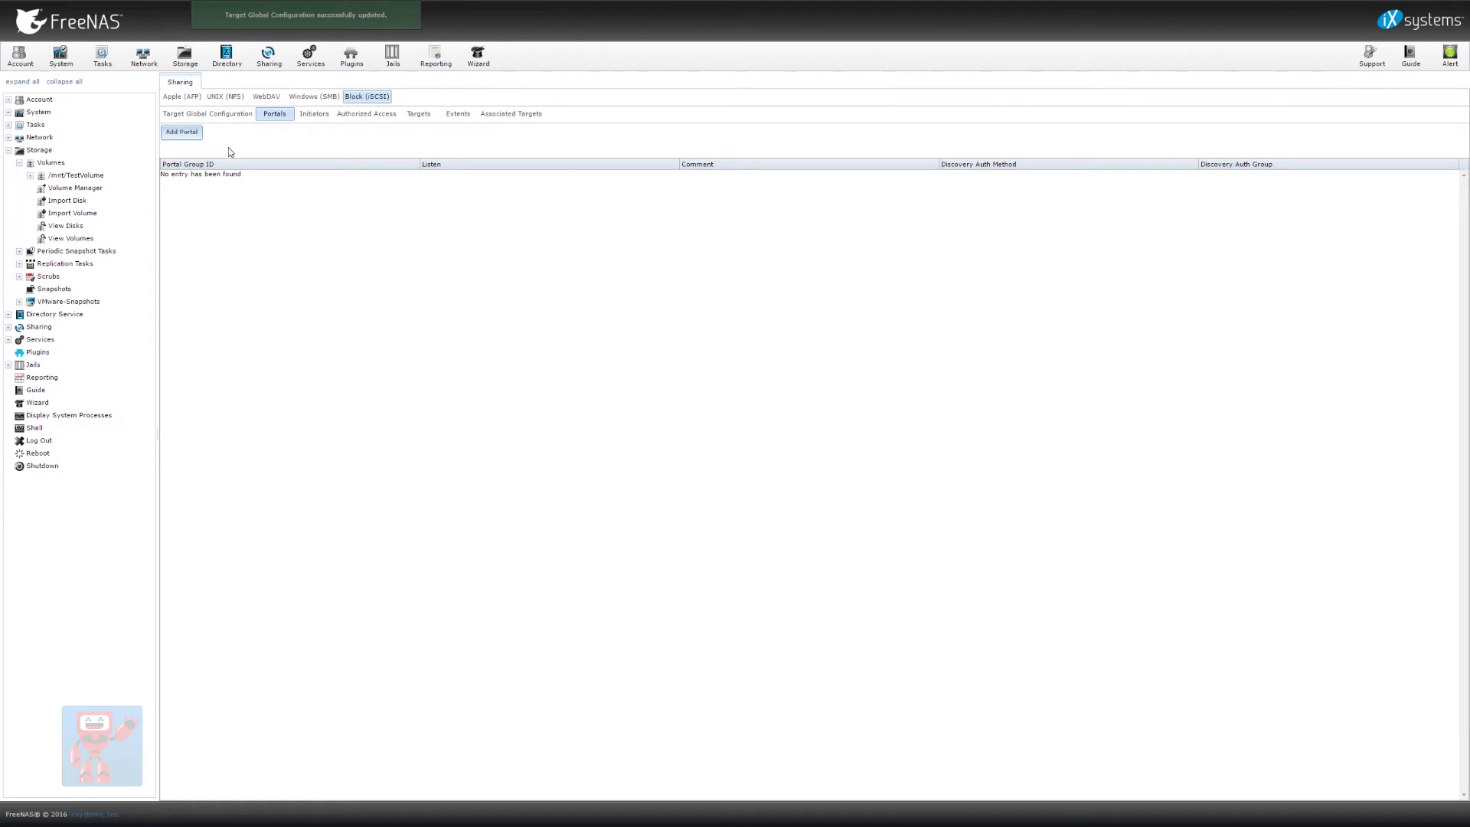
Add an iSCSI portal commented TestPortal listening on 0.0.0.0 port 3260
{"action": "left_click", "coordinate": [182, 135]}
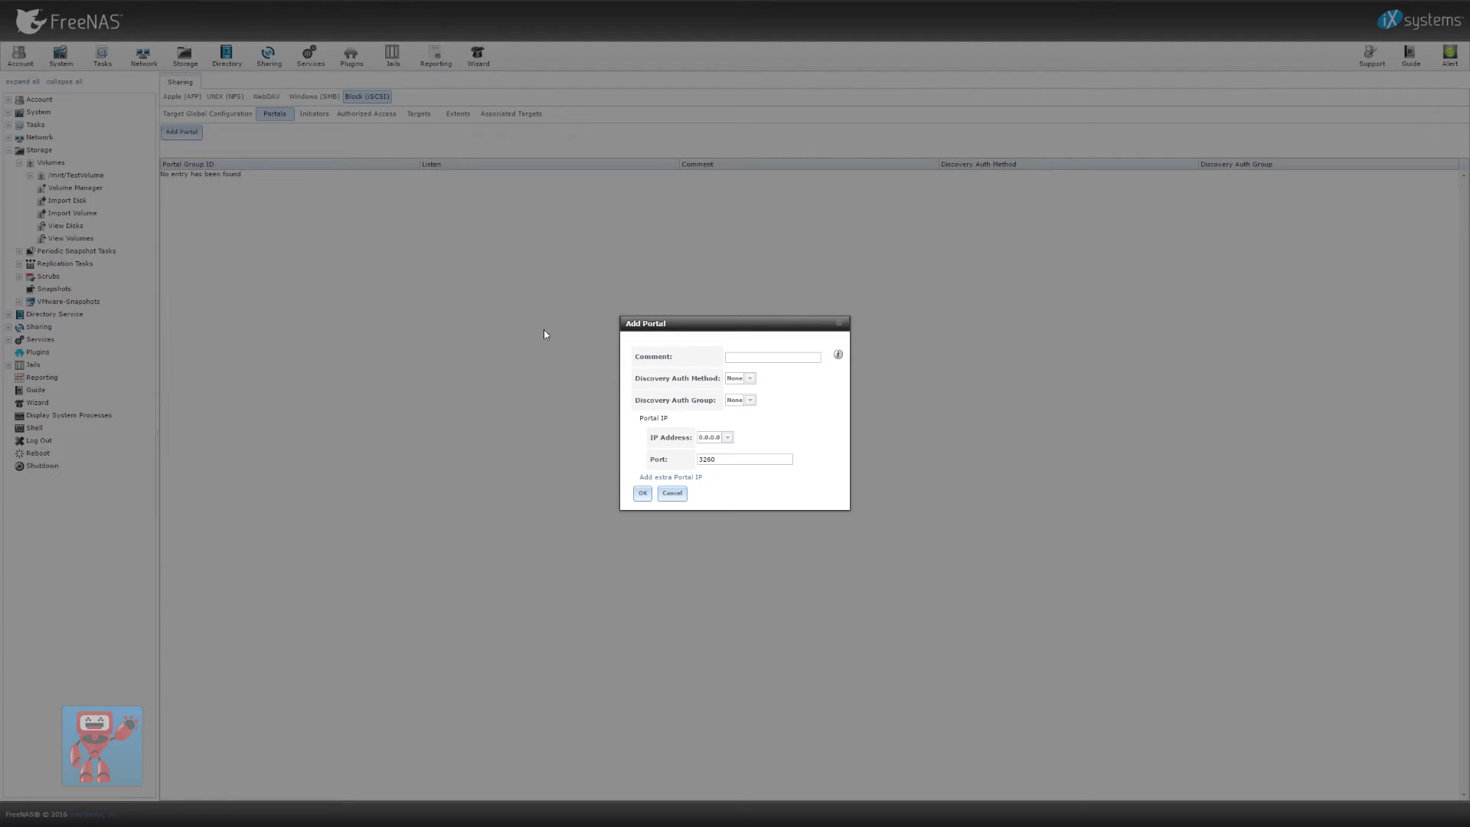
{"action": "left_click", "coordinate": [758, 357]}
{"action": "type", "text": "Test"}
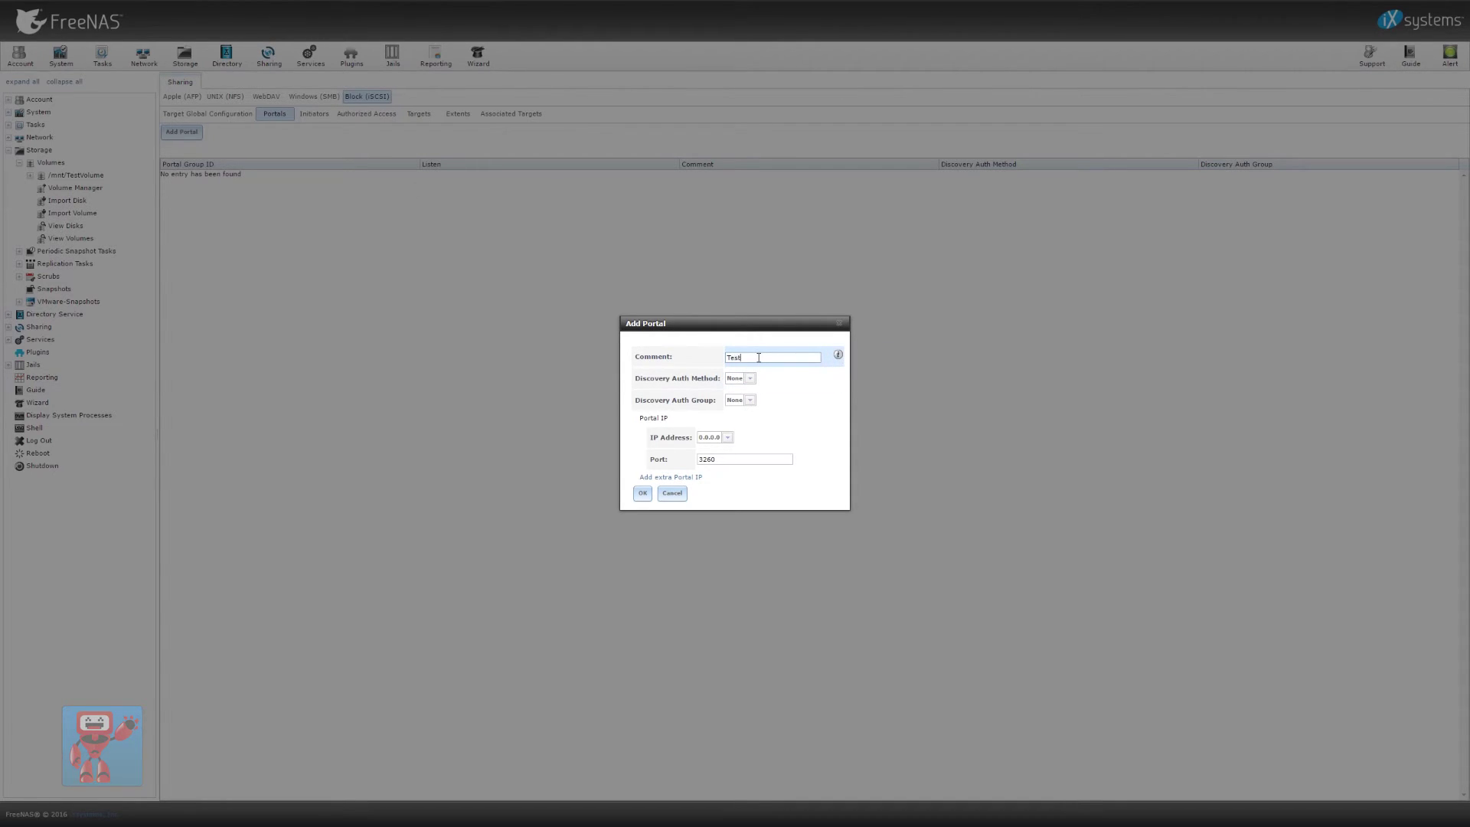
{"action": "type", "text": "Portal"}
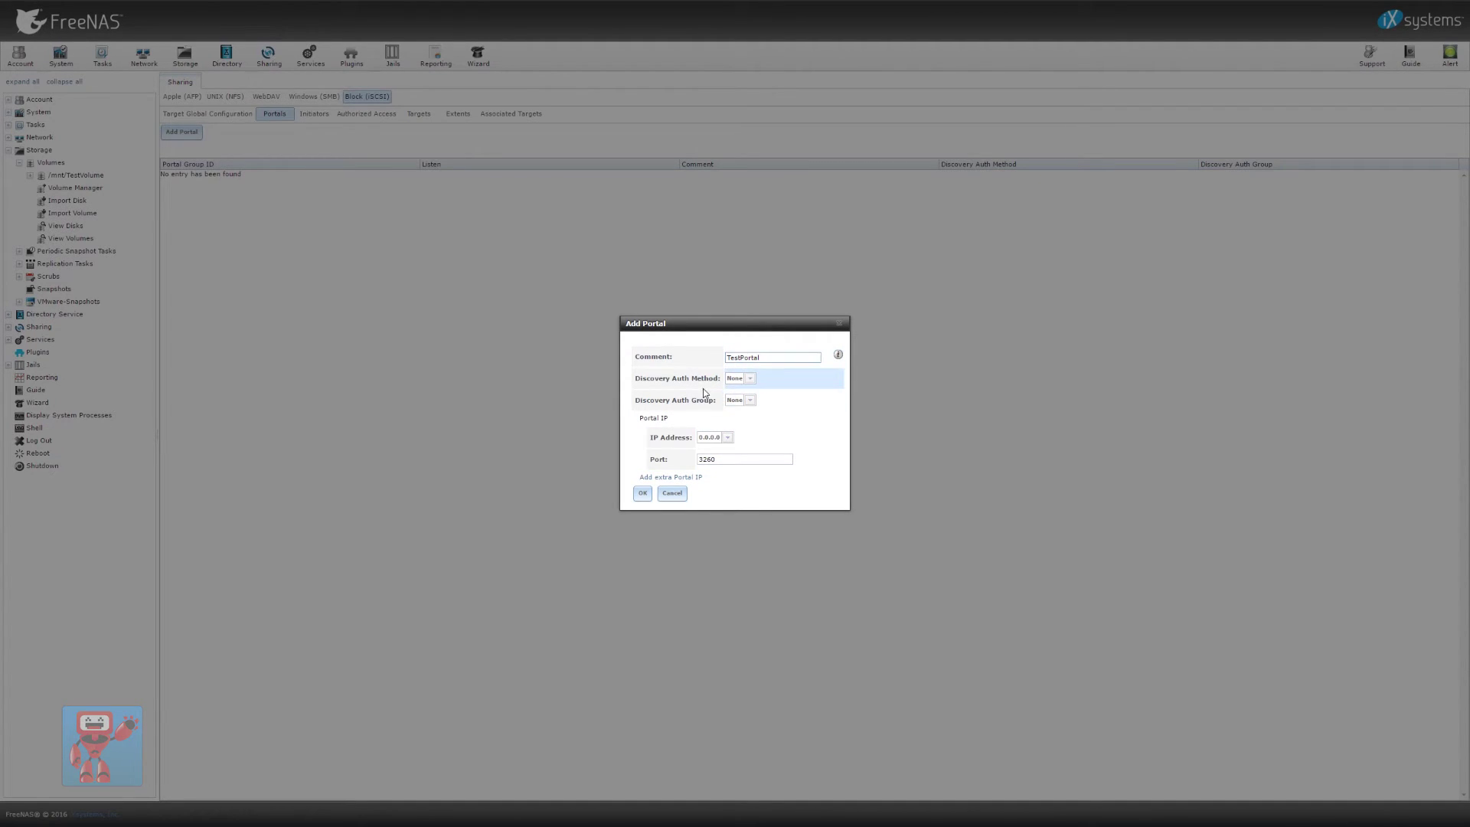
{"action": "left_click", "coordinate": [728, 439]}
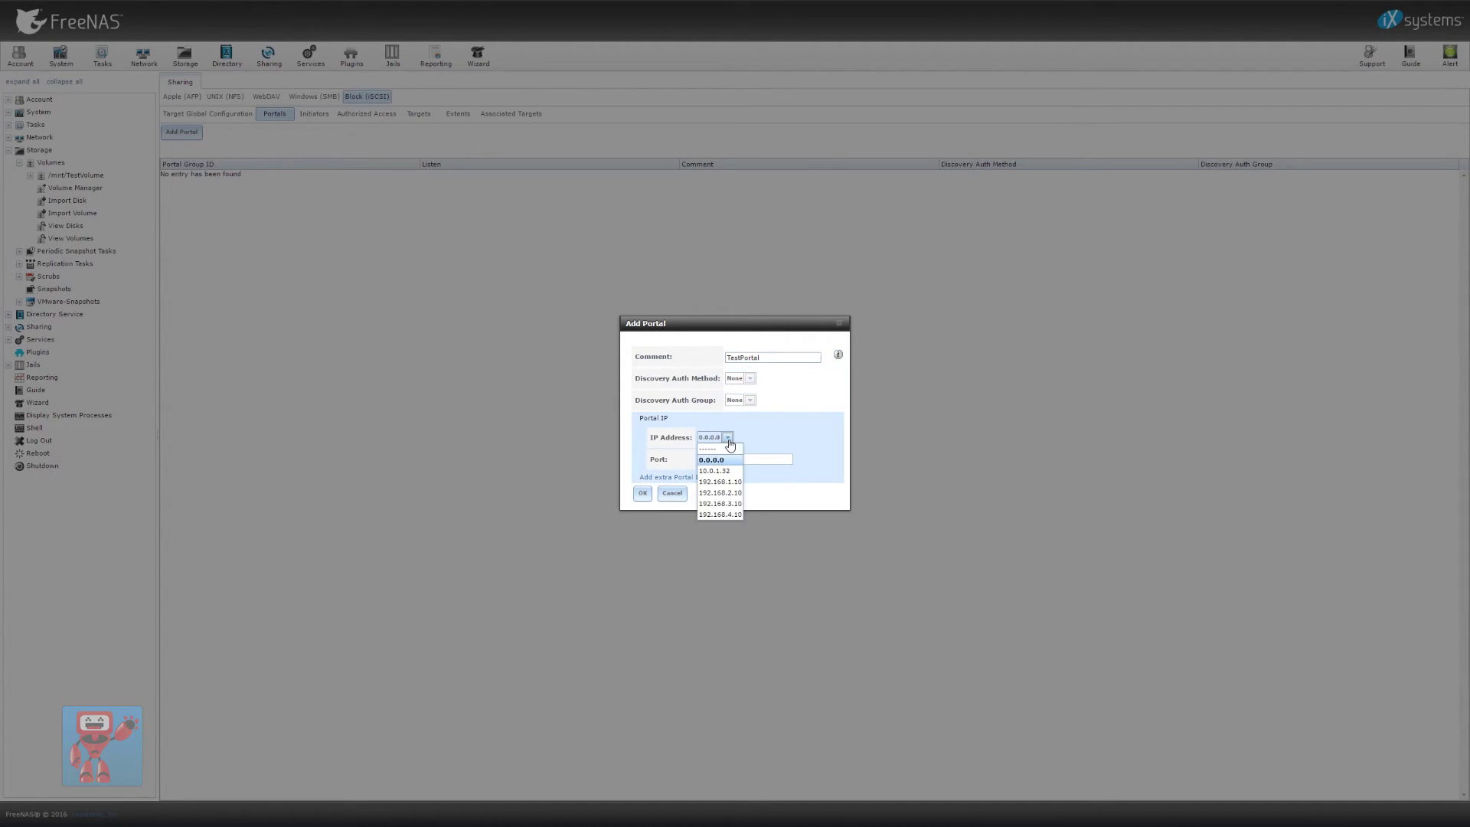
{"action": "left_click", "coordinate": [728, 438]}
{"action": "left_click", "coordinate": [728, 439]}
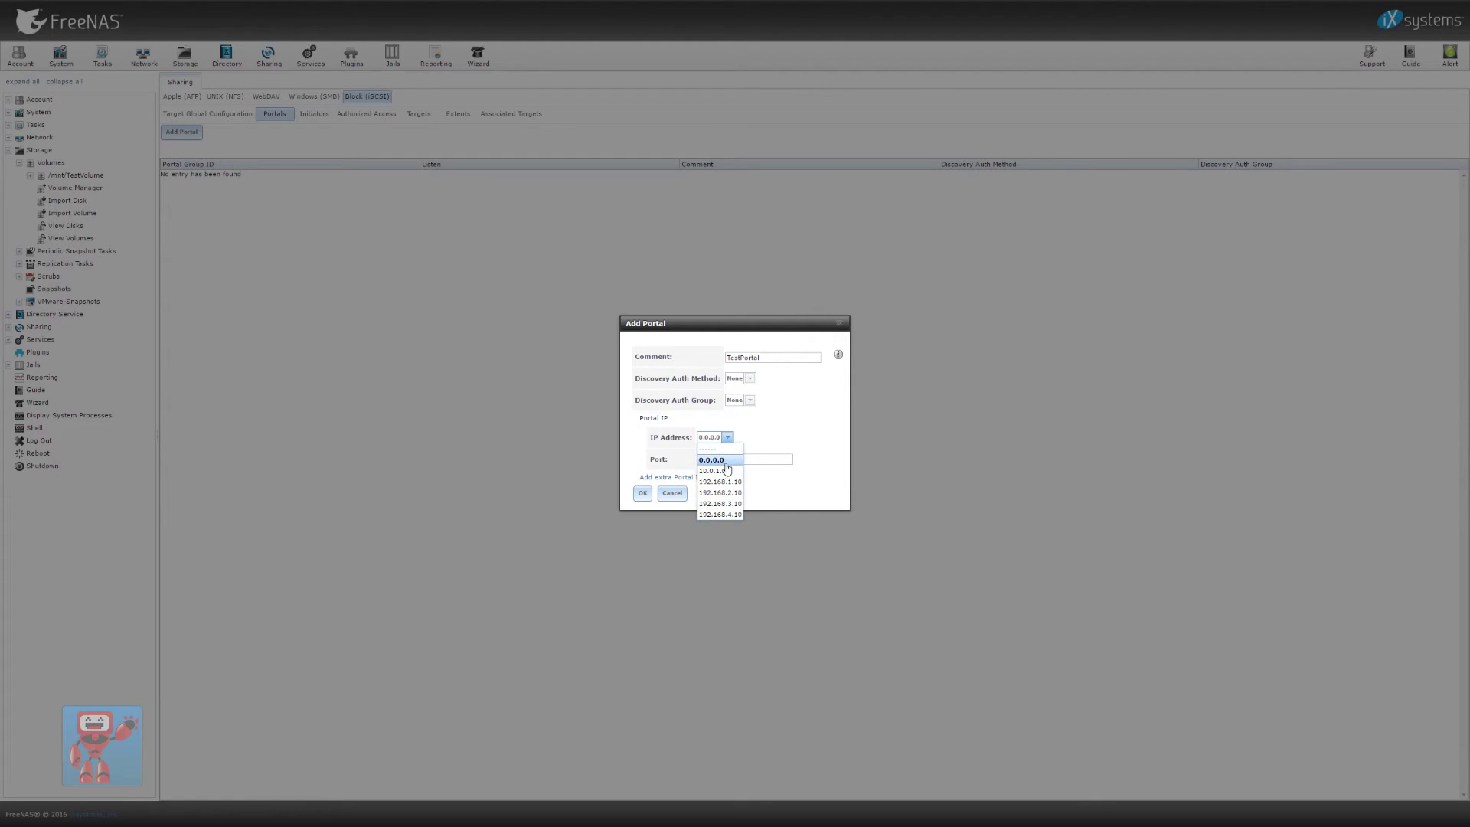
{"action": "left_click", "coordinate": [713, 460]}
{"action": "left_click", "coordinate": [644, 495]}
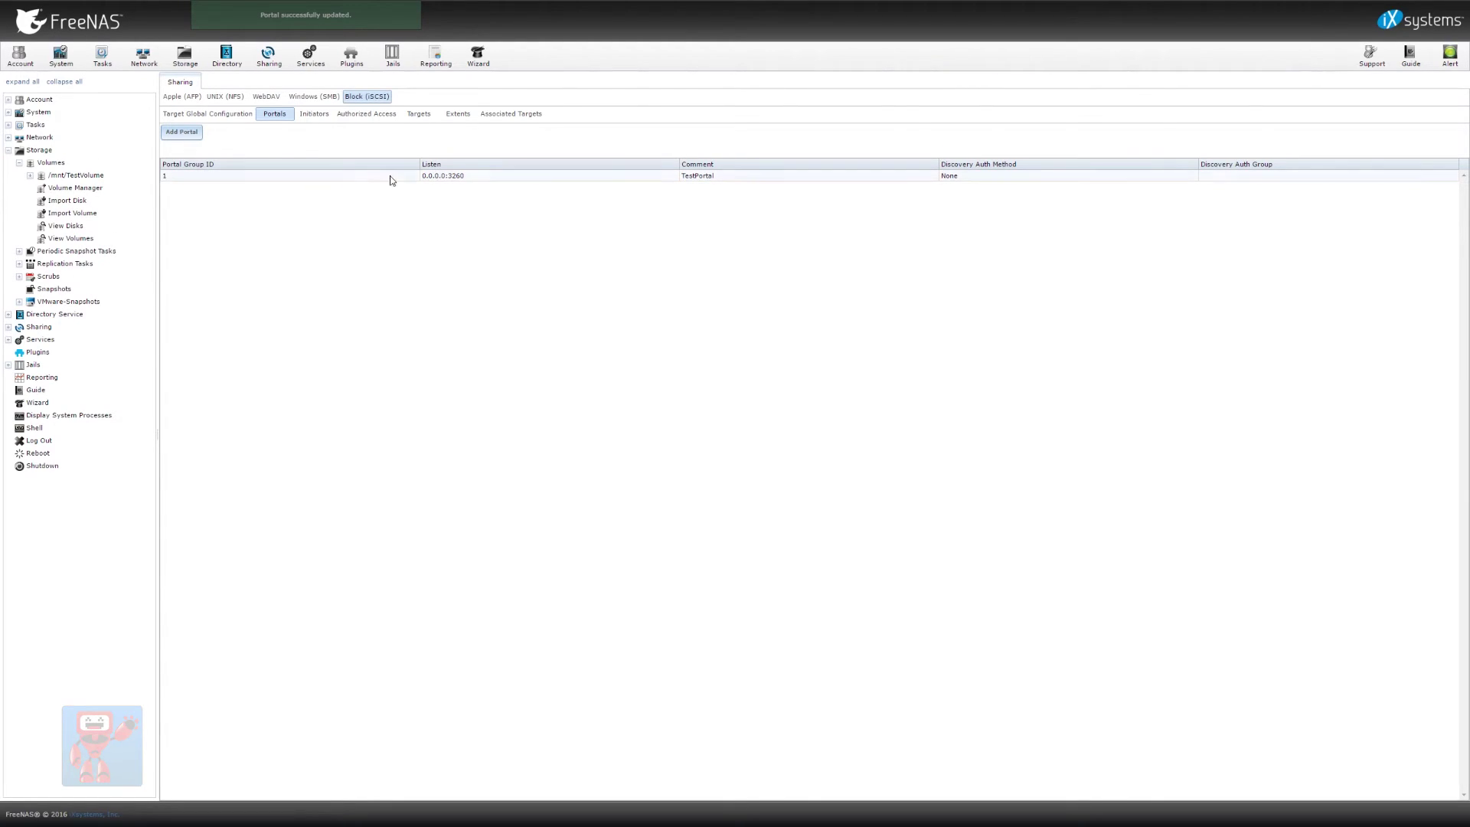
{"action": "left_click", "coordinate": [314, 120]}
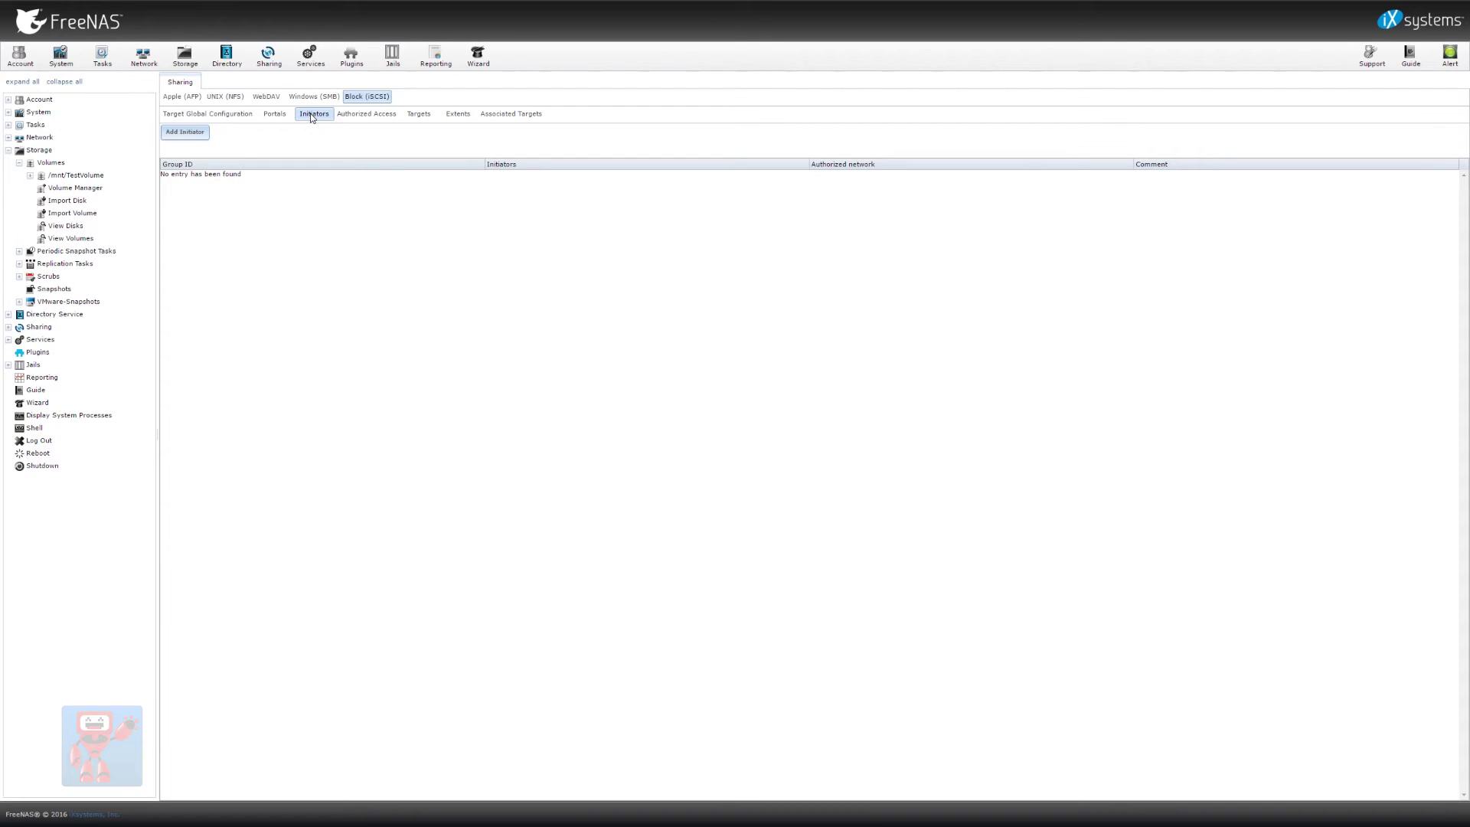
Look at the Authorized Access form and cancel it without adding credentials
{"action": "left_click", "coordinate": [363, 114]}
{"action": "left_click", "coordinate": [214, 133]}
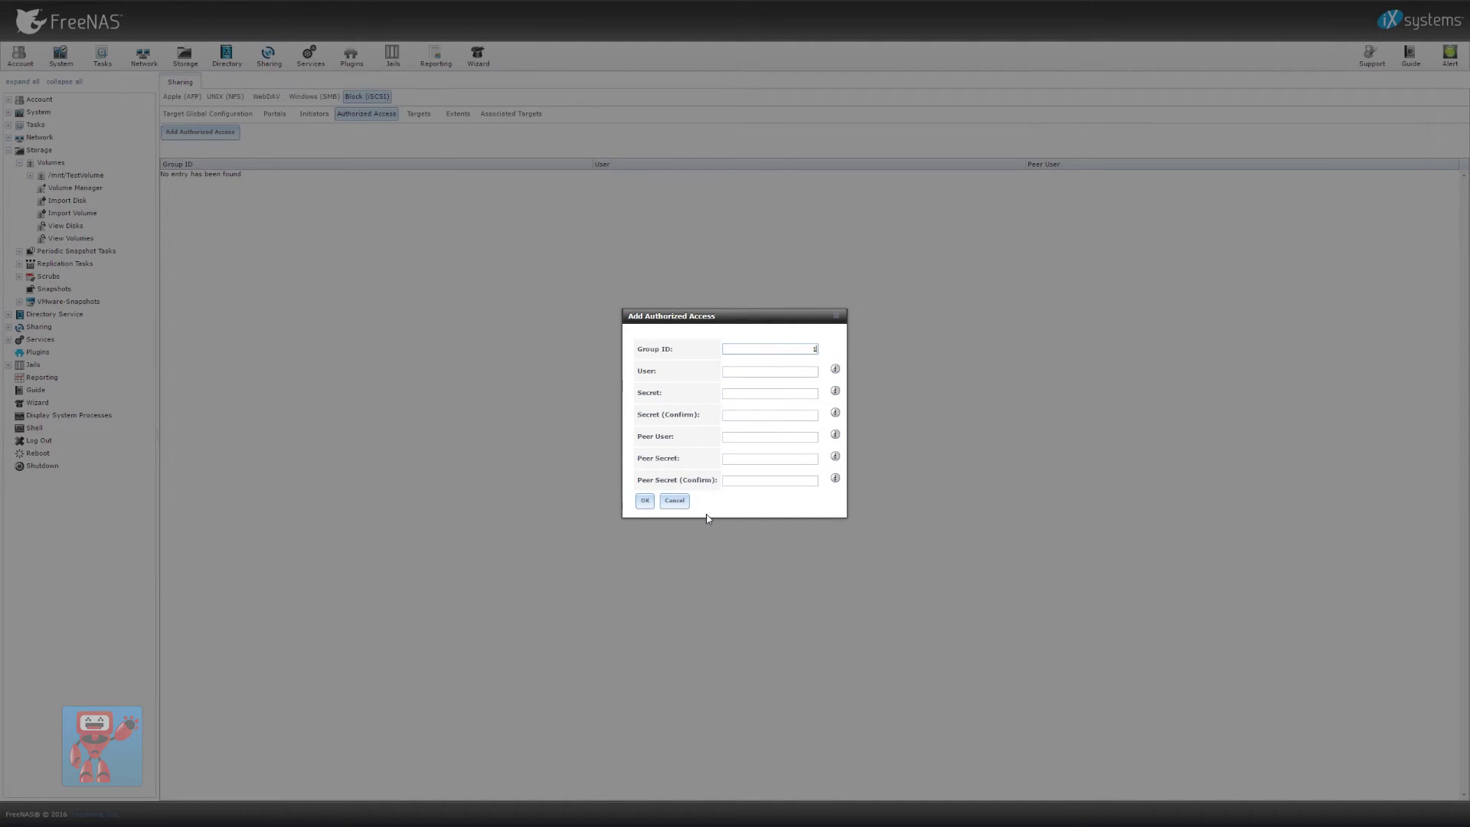
{"action": "left_click", "coordinate": [675, 501]}
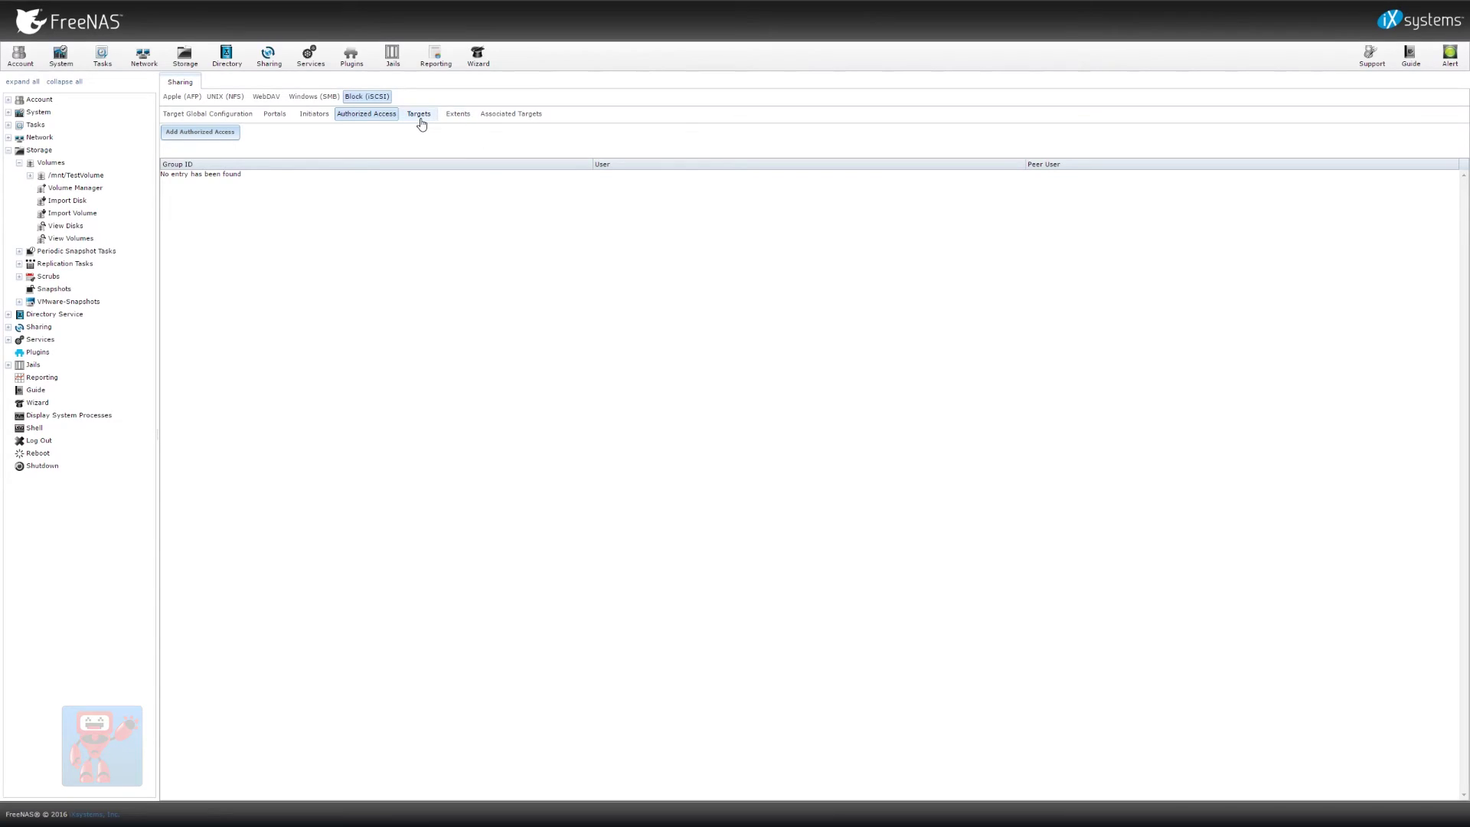
Start a new iSCSI target from the Targets list and enter a target alias
{"action": "left_click", "coordinate": [421, 120]}
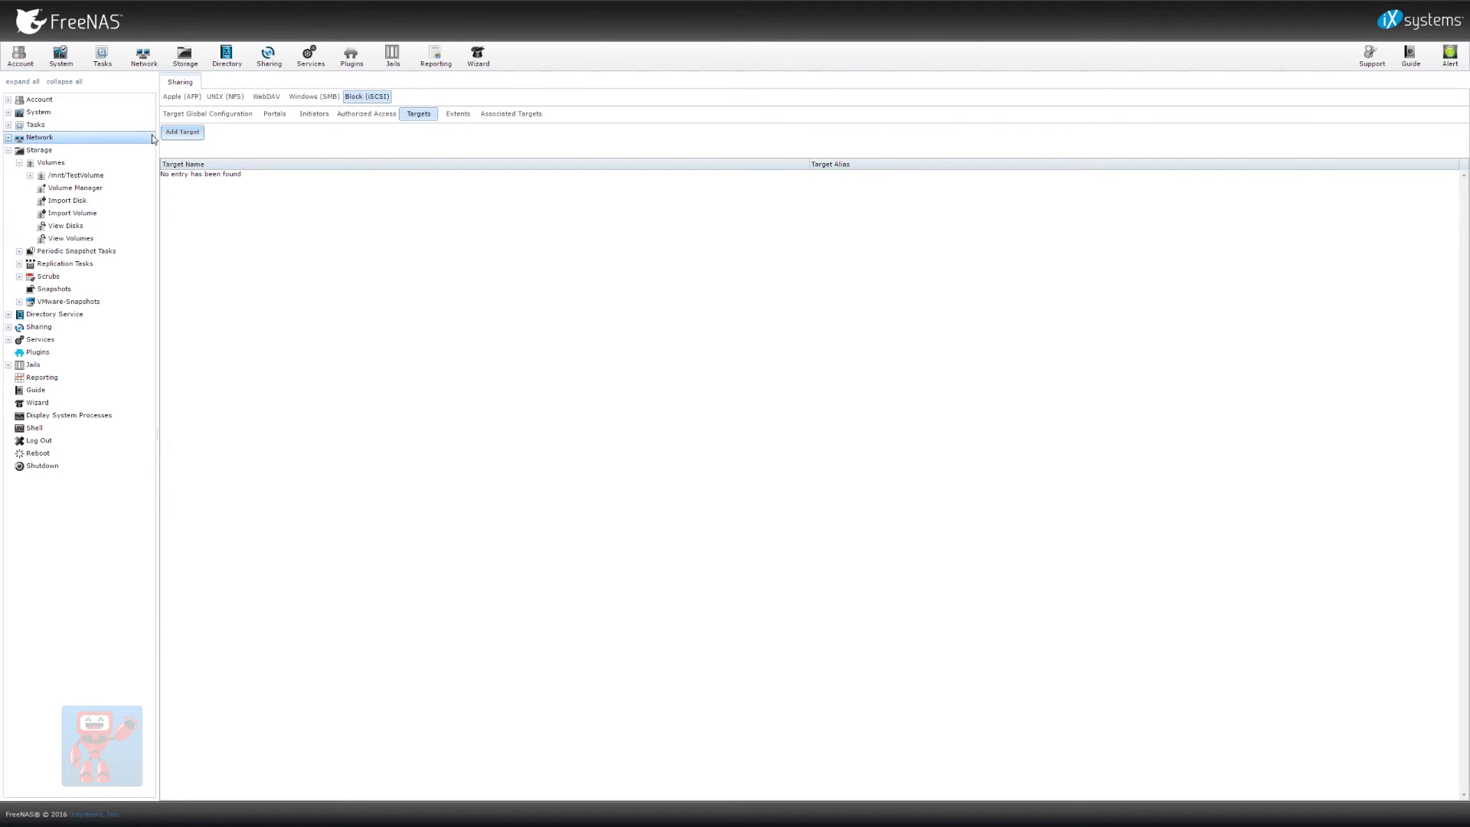
{"action": "left_click", "coordinate": [193, 137]}
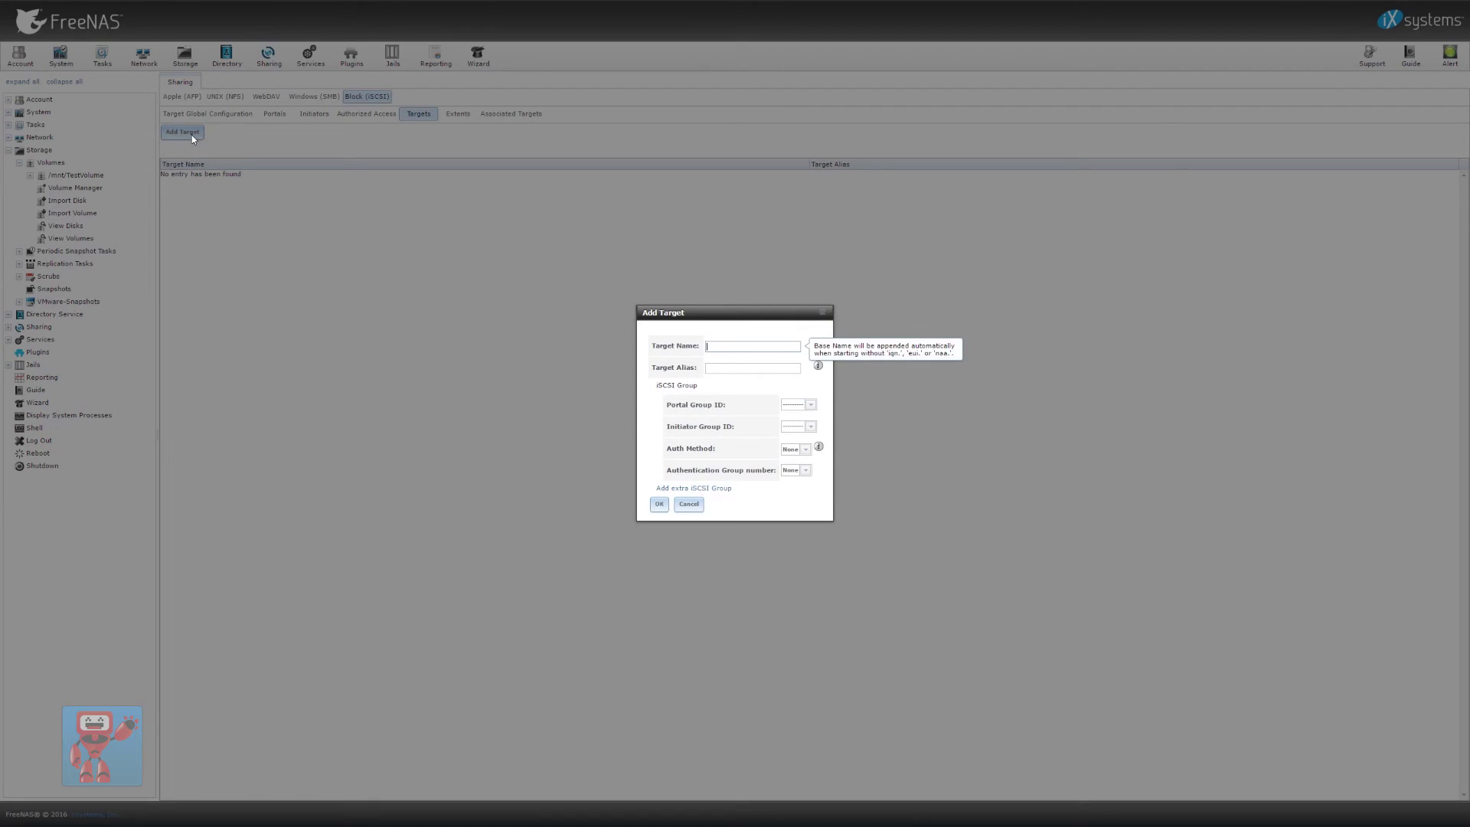
{"action": "left_click", "coordinate": [729, 367]}
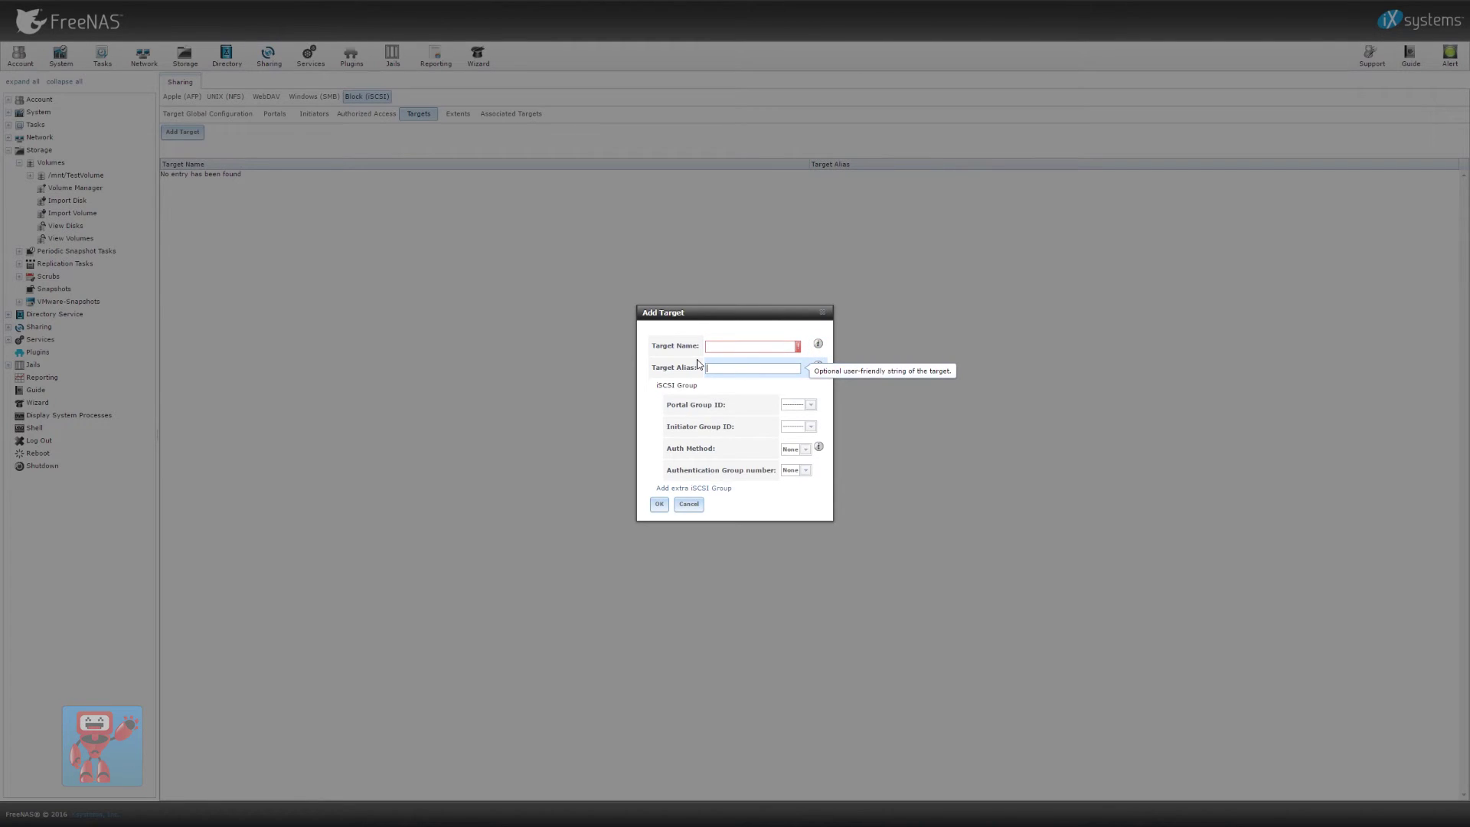
{"action": "type", "text": "GuyPC"}
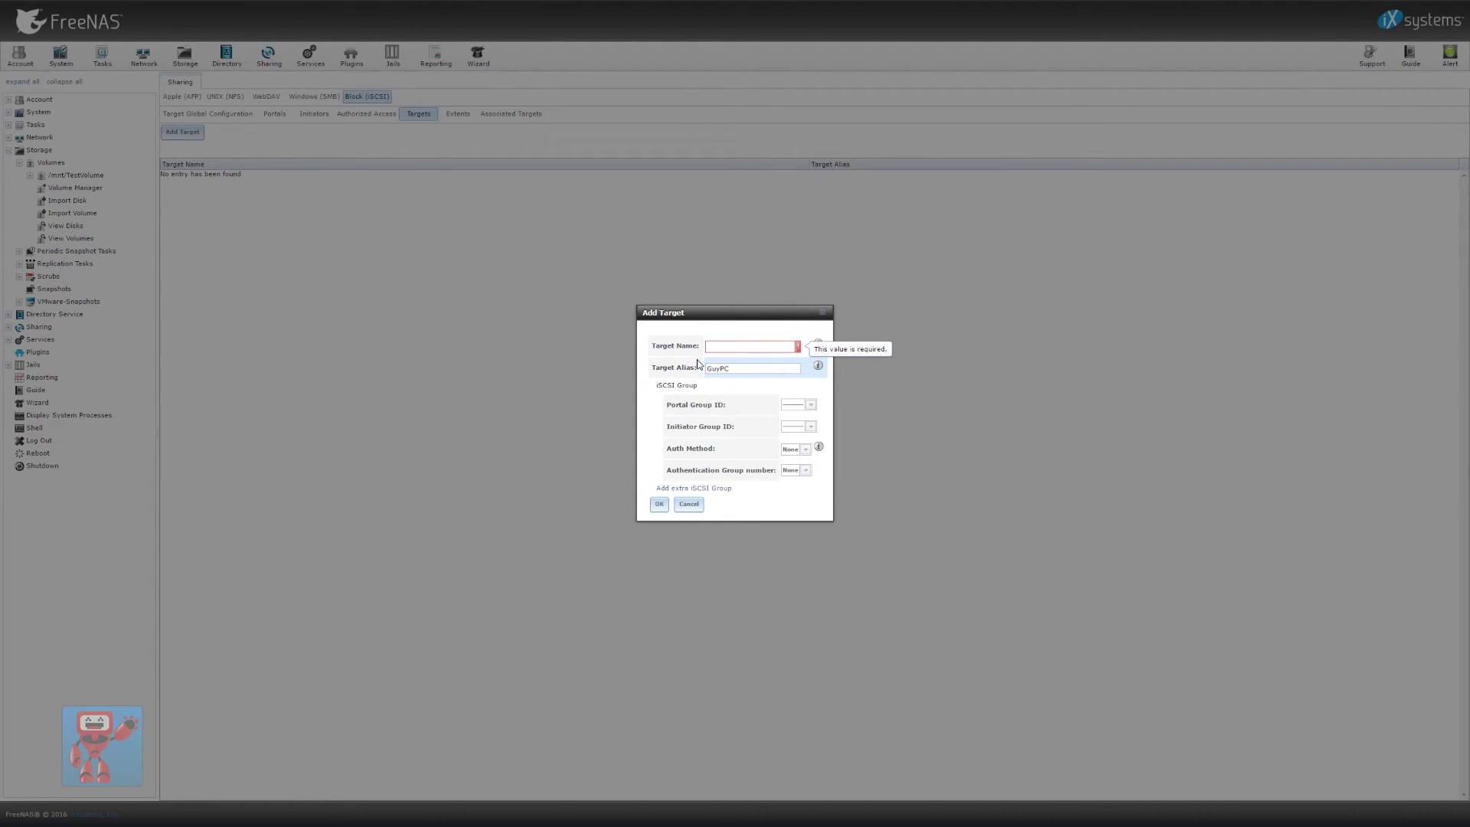
Copy the initiator name from Windows iSCSI Initiator's Configuration and paste it as the FreeNAS target name
{"action": "key", "text": "super"}
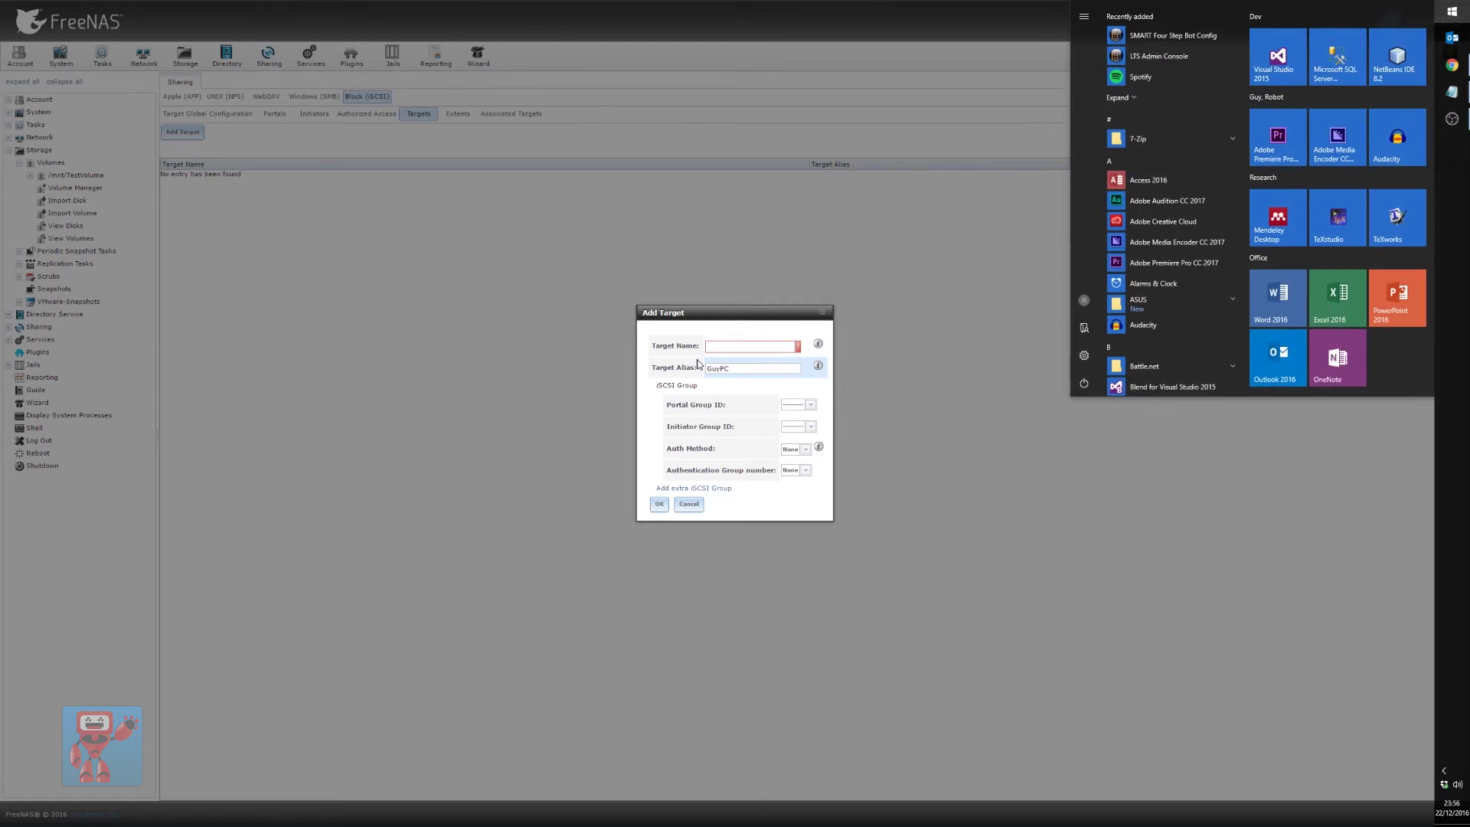
{"action": "type", "text": "iscsi"}
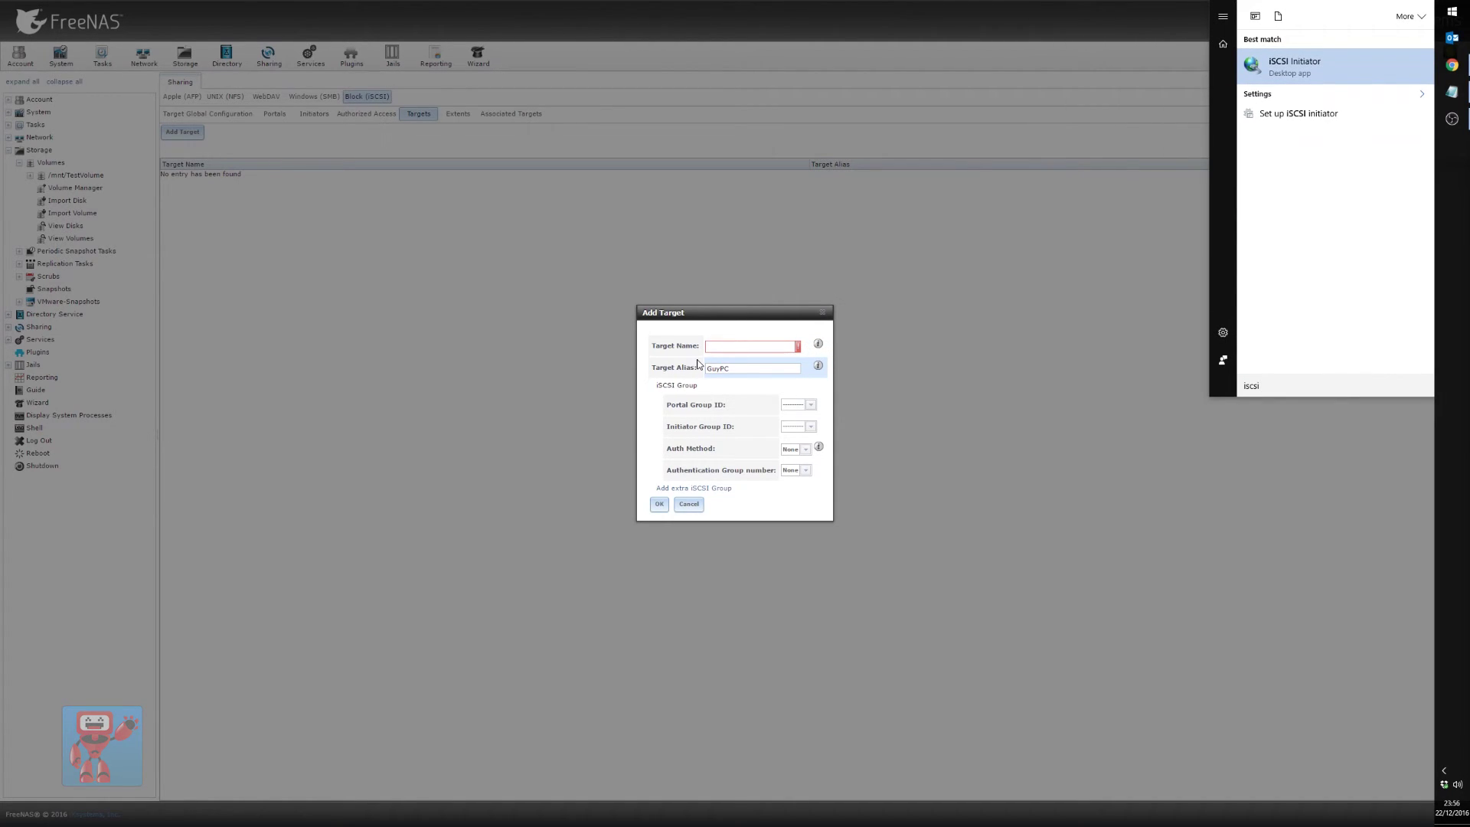
{"action": "left_click", "coordinate": [1339, 68]}
{"action": "left_click", "coordinate": [349, 251]}
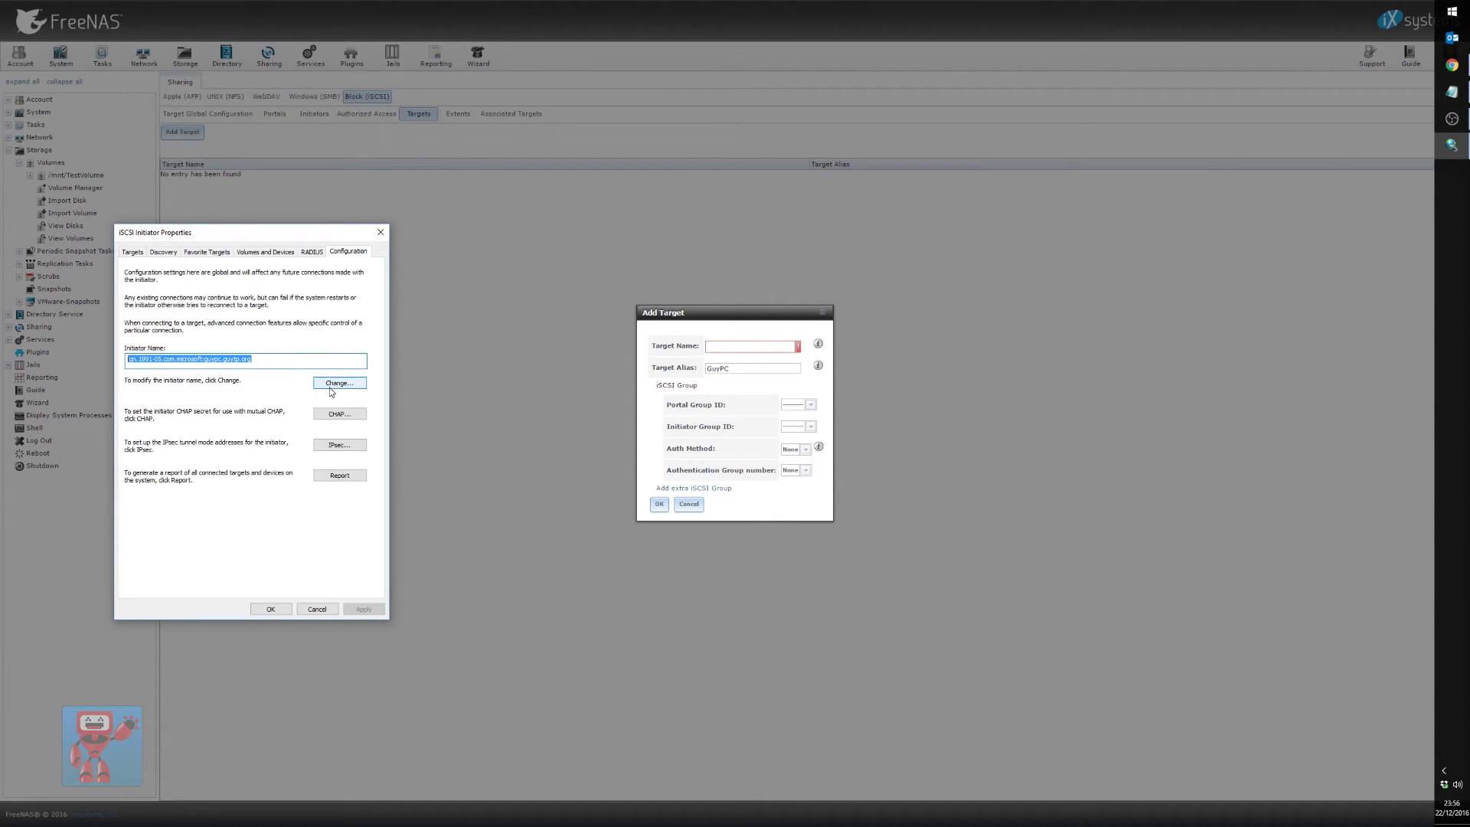
{"action": "left_click", "coordinate": [766, 348]}
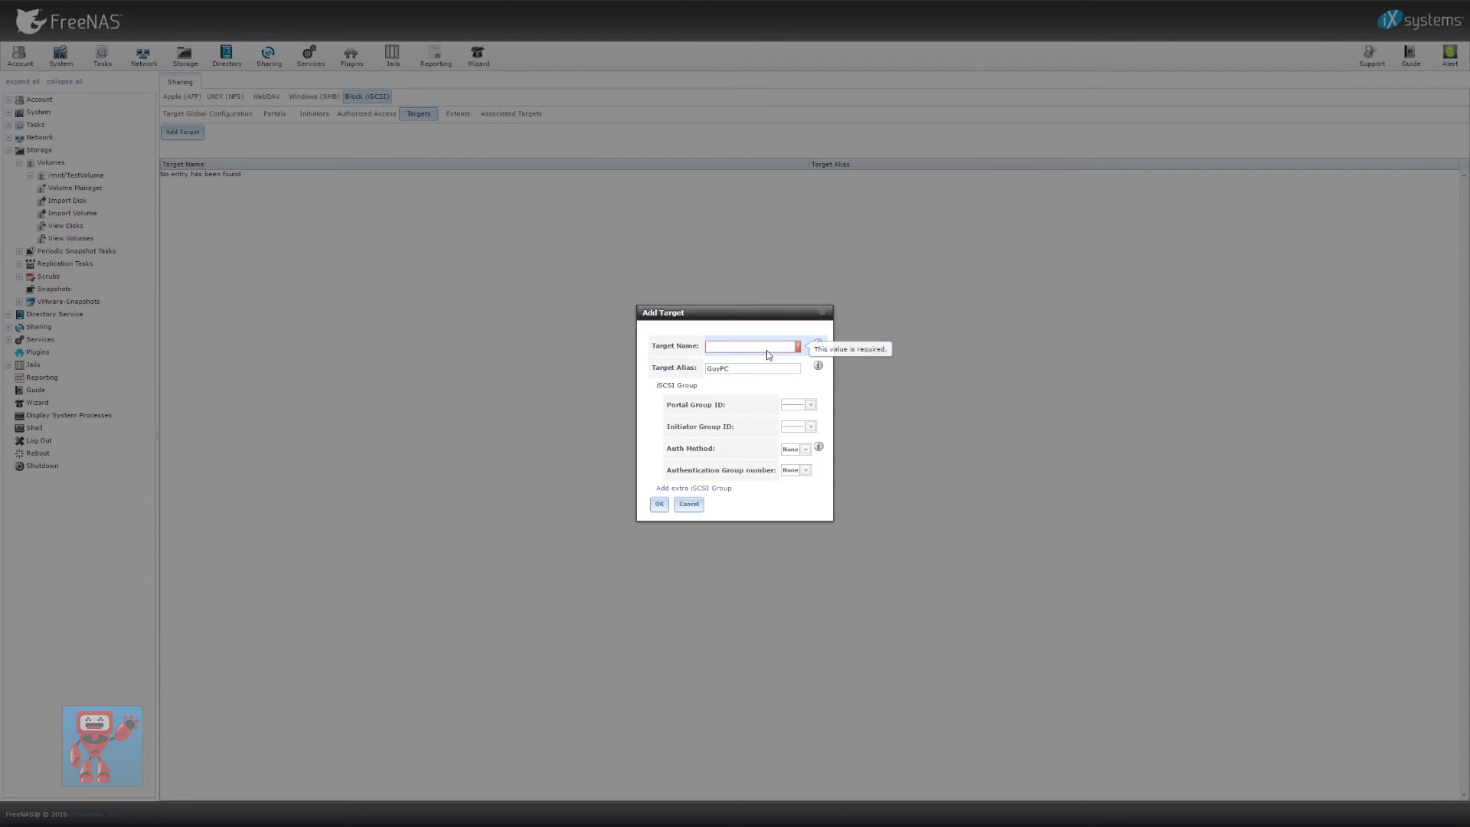
{"action": "key", "text": "ctrl+v"}
Set portal group 1 (TestPortal), no initiator group, authentication None, and submit the target
{"action": "left_click", "coordinate": [808, 406]}
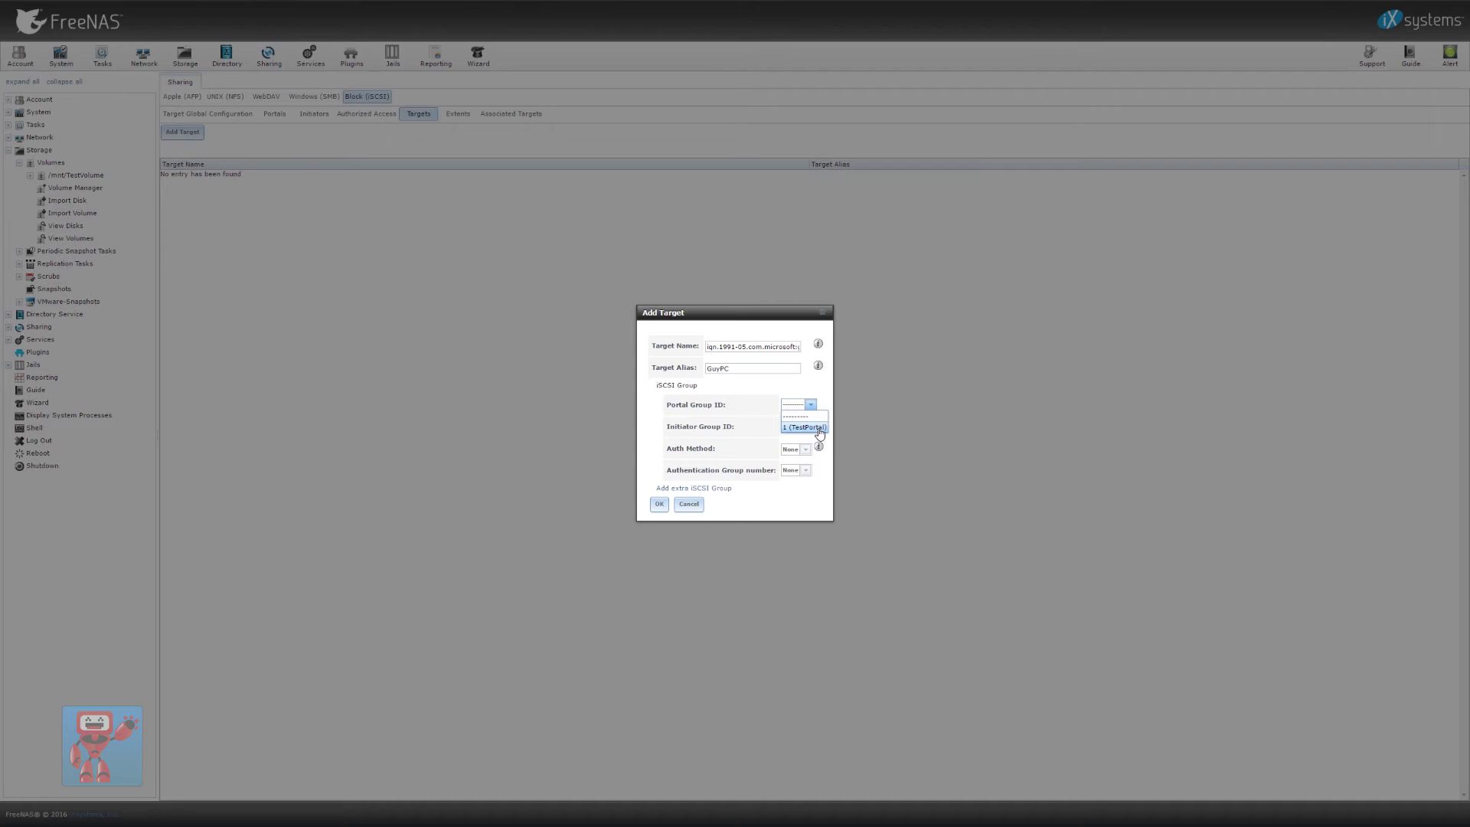
{"action": "left_click", "coordinate": [818, 427]}
{"action": "left_click", "coordinate": [709, 488]}
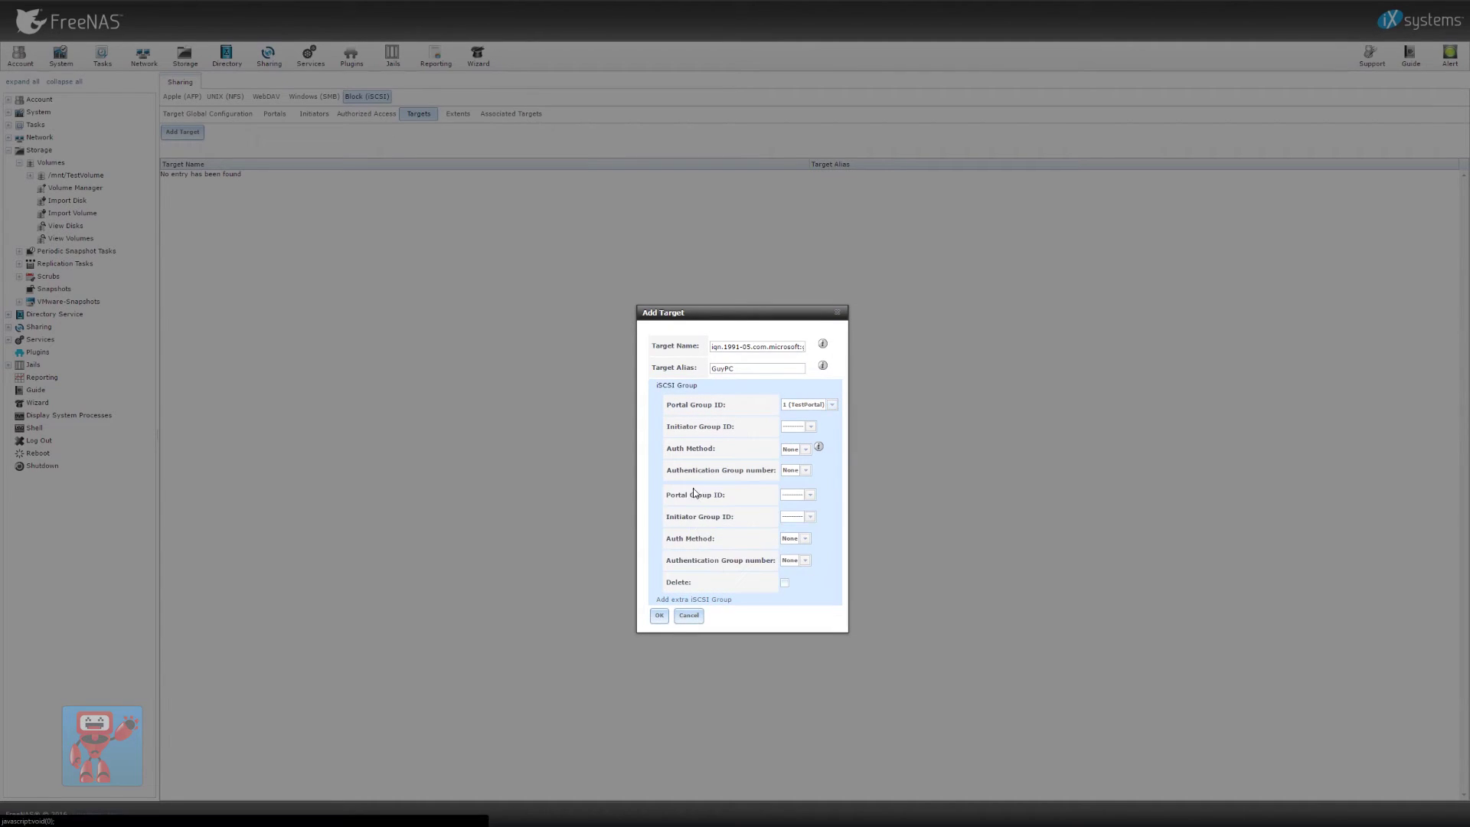
{"action": "left_click", "coordinate": [784, 582]}
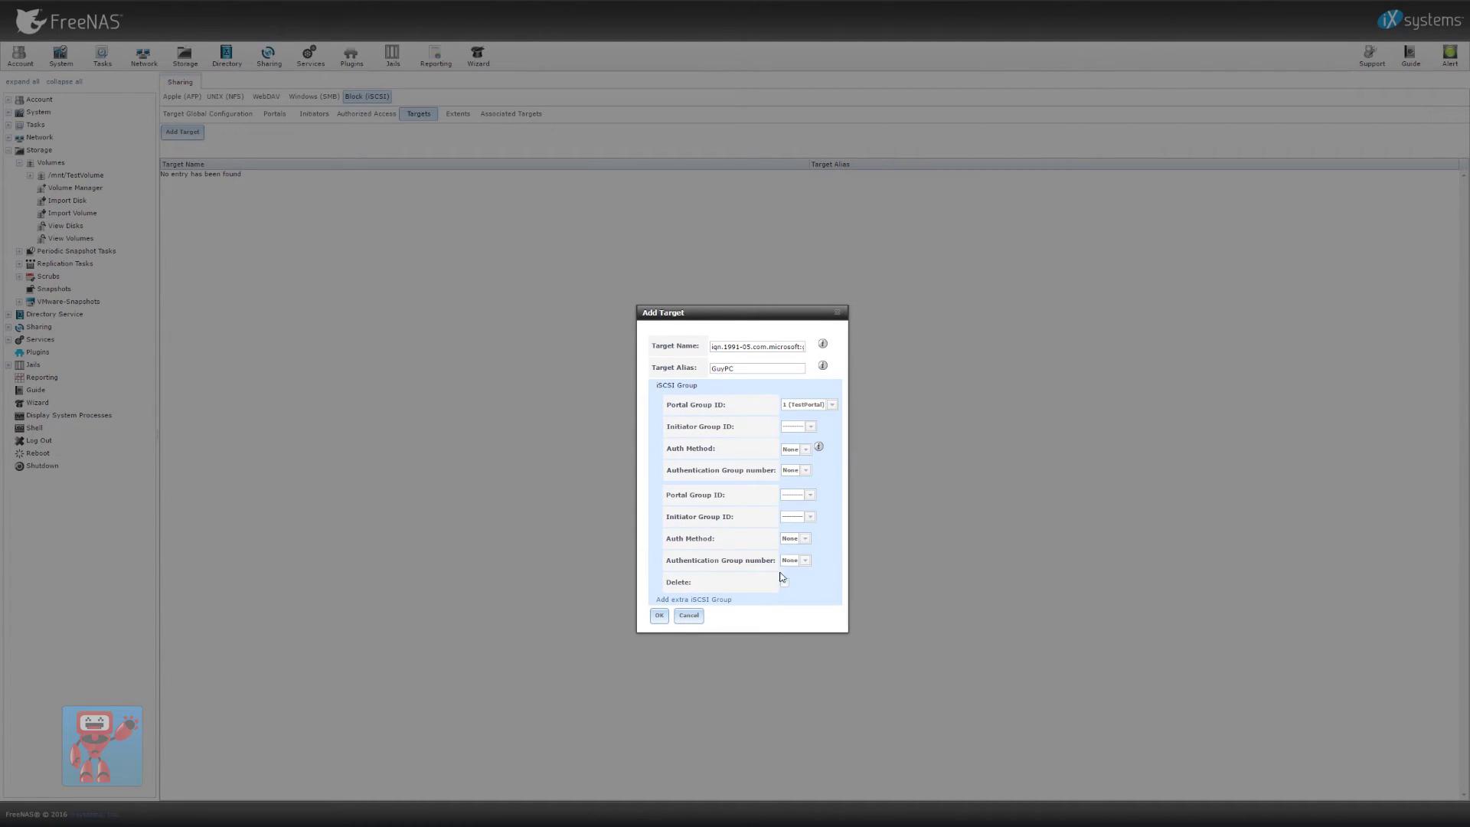
{"action": "left_click", "coordinate": [803, 430]}
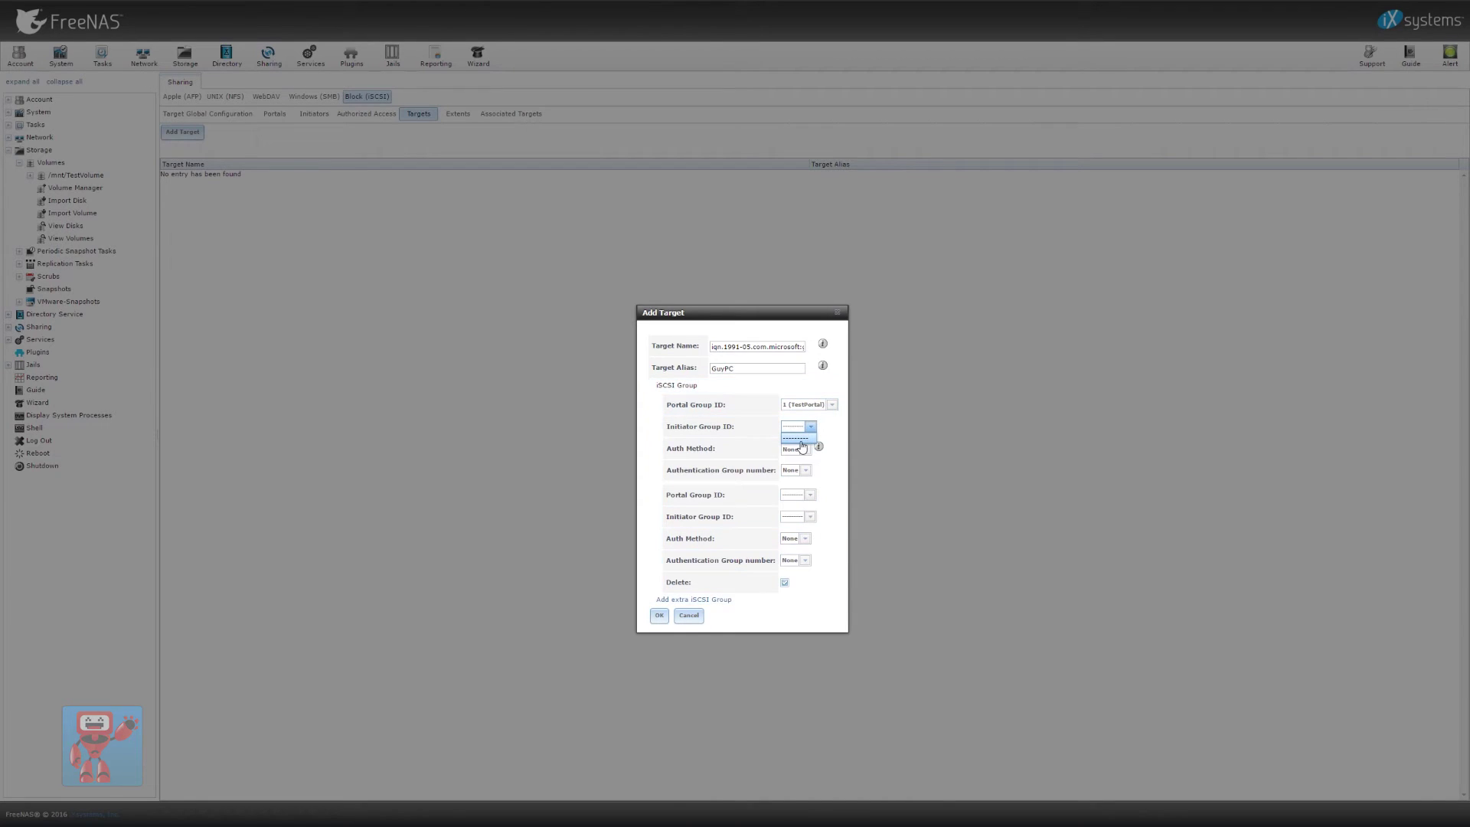
{"action": "left_click", "coordinate": [803, 439]}
{"action": "left_click", "coordinate": [806, 450]}
{"action": "left_click", "coordinate": [807, 453]}
{"action": "left_click", "coordinate": [802, 472]}
{"action": "left_click", "coordinate": [800, 475]}
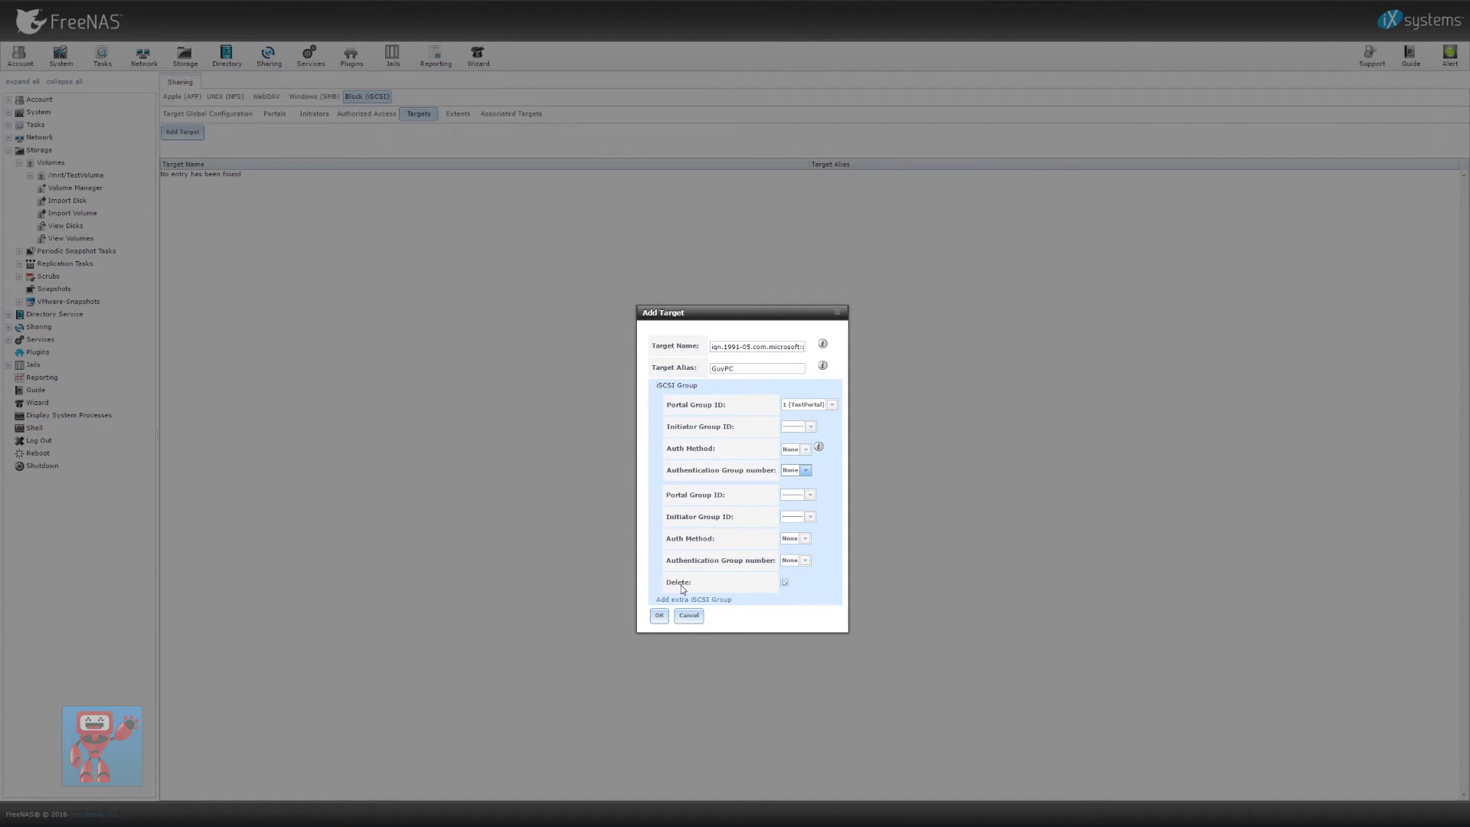
{"action": "left_click", "coordinate": [659, 616]}
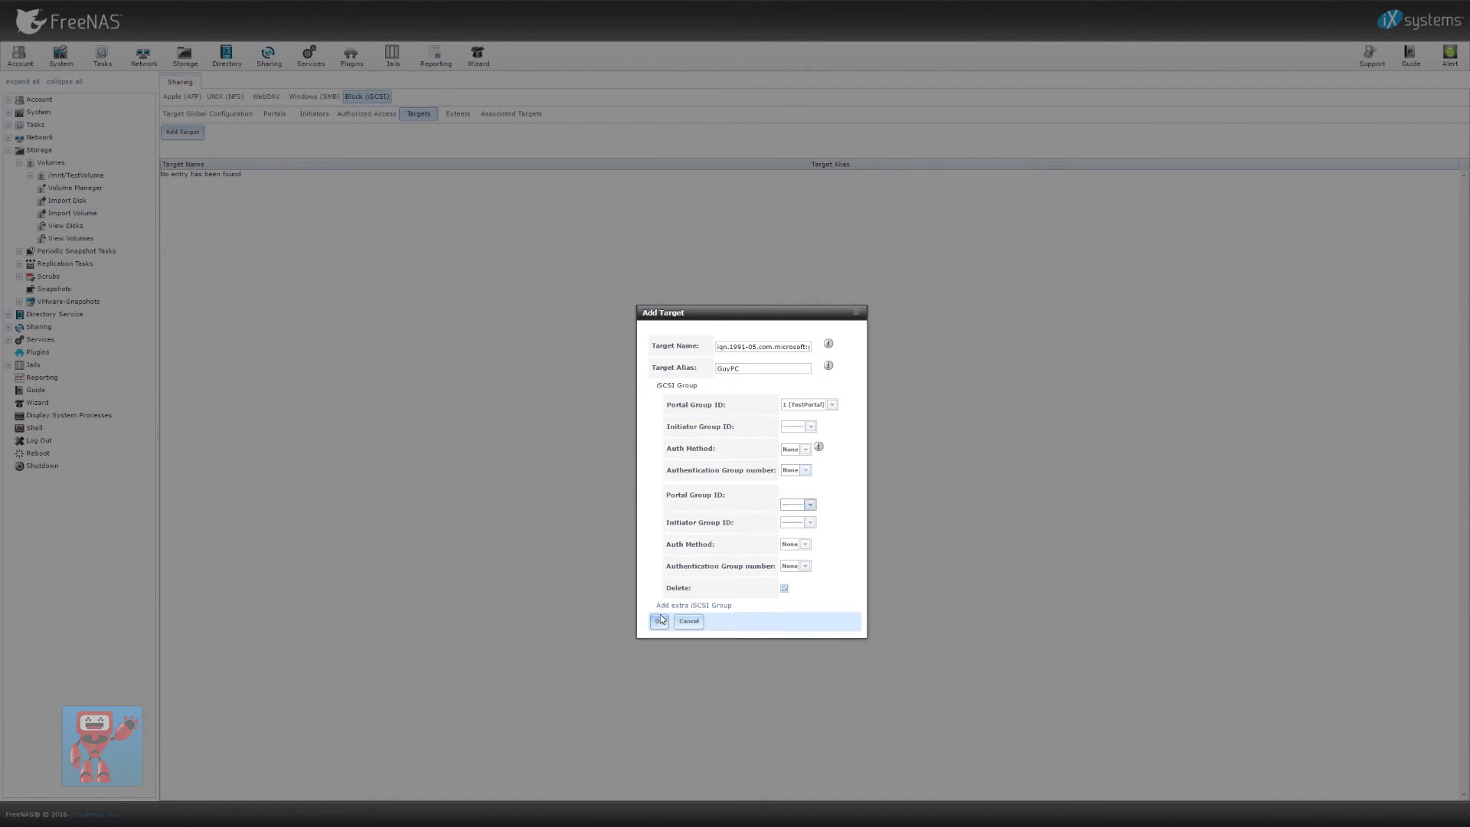
Give the extra group portal 1 (TestPortal), resubmit, then cancel the failed target form
{"action": "left_click", "coordinate": [809, 512]}
{"action": "left_click", "coordinate": [849, 514]}
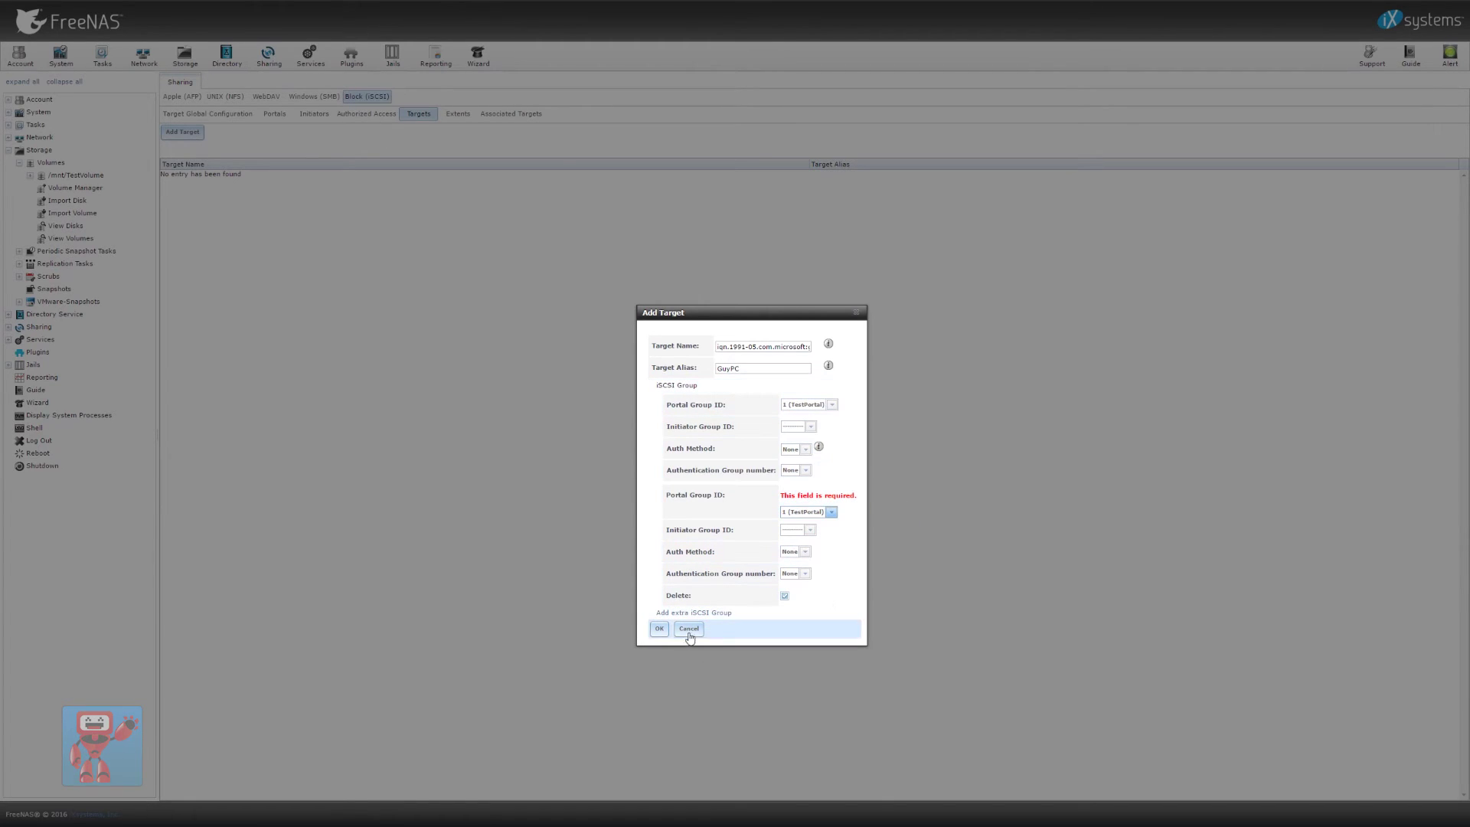
{"action": "left_click", "coordinate": [657, 629]}
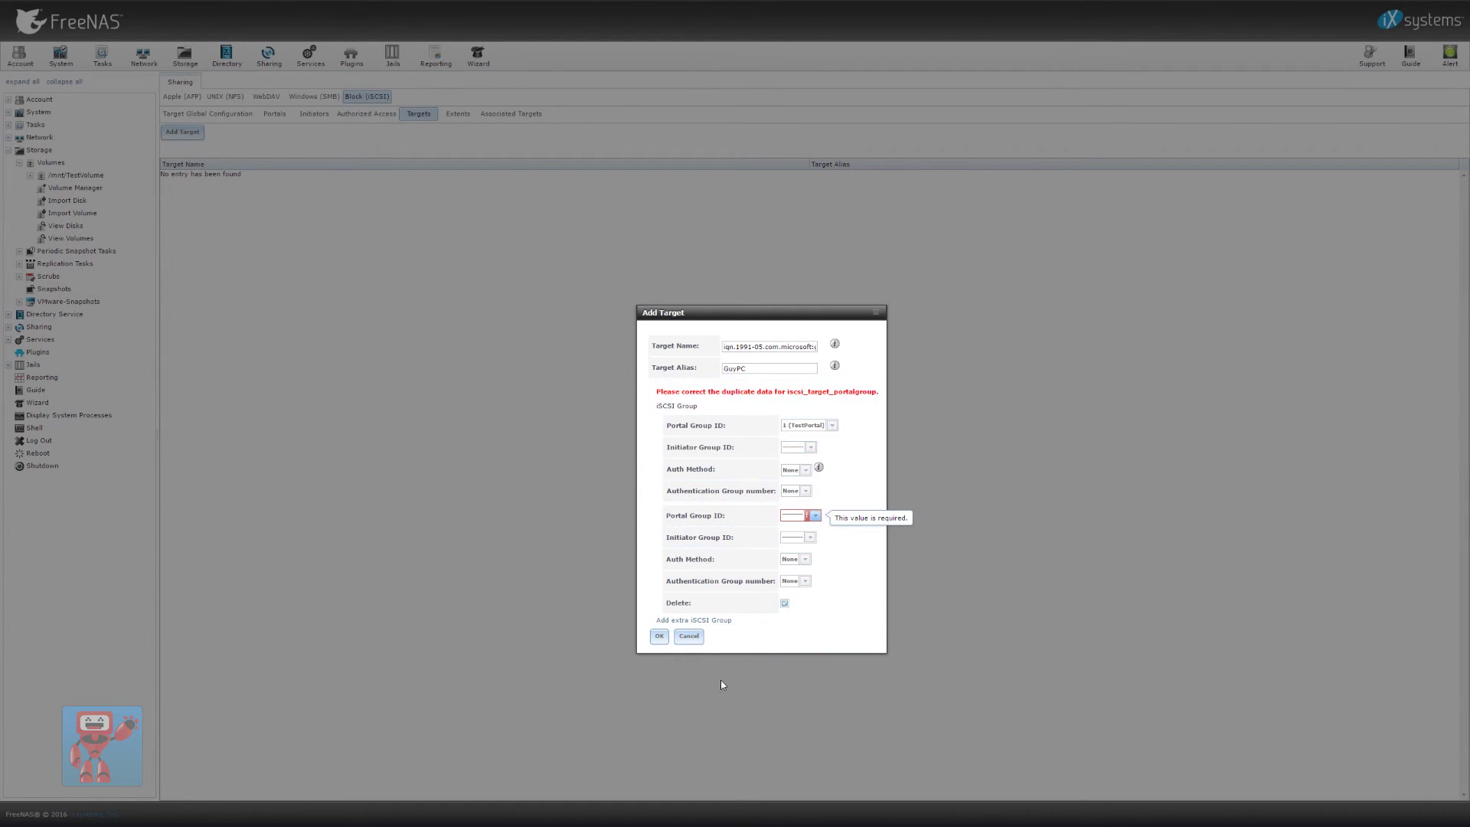
{"action": "left_click", "coordinate": [689, 635]}
Recreate the target with the pasted initiator IQN, an alias, and portal group 1 (TestPortal)
{"action": "left_click", "coordinate": [182, 132]}
{"action": "key", "text": "ctrl+v"}
{"action": "left_click", "coordinate": [747, 369]}
{"action": "type", "text": "Gu"}
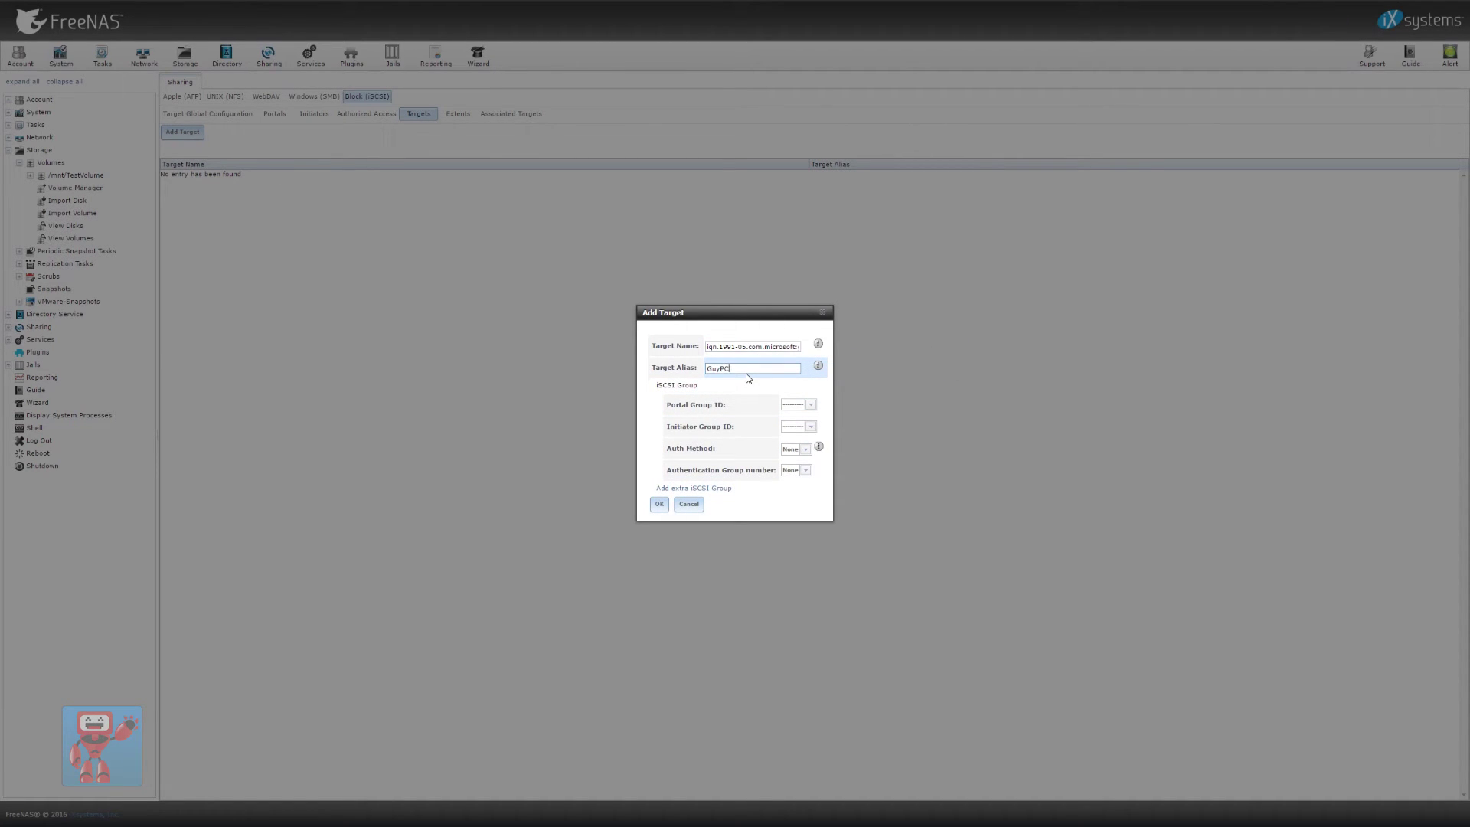
{"action": "left_click", "coordinate": [810, 404]}
{"action": "left_click", "coordinate": [800, 426]}
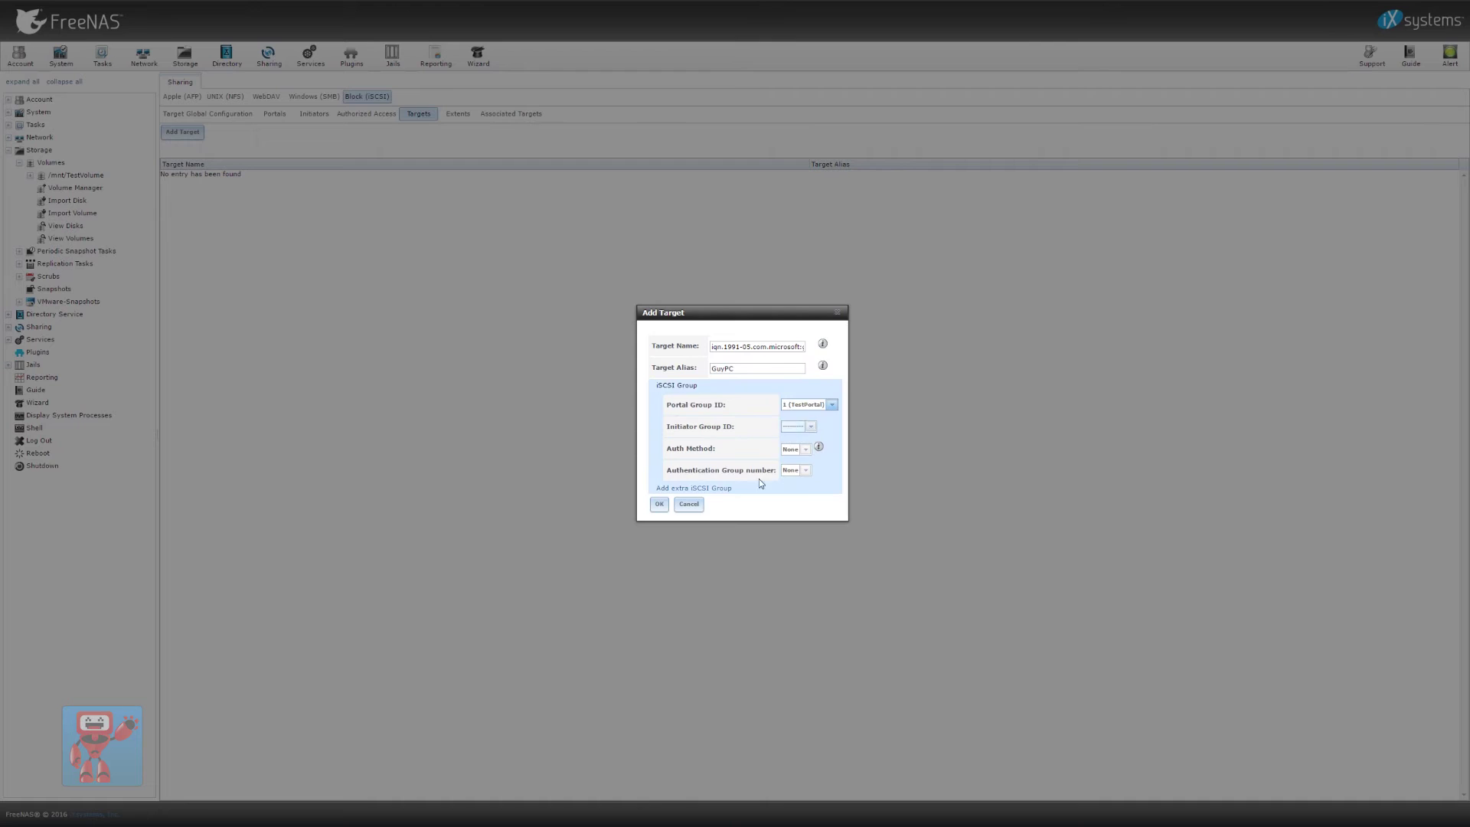
{"action": "left_click", "coordinate": [658, 503]}
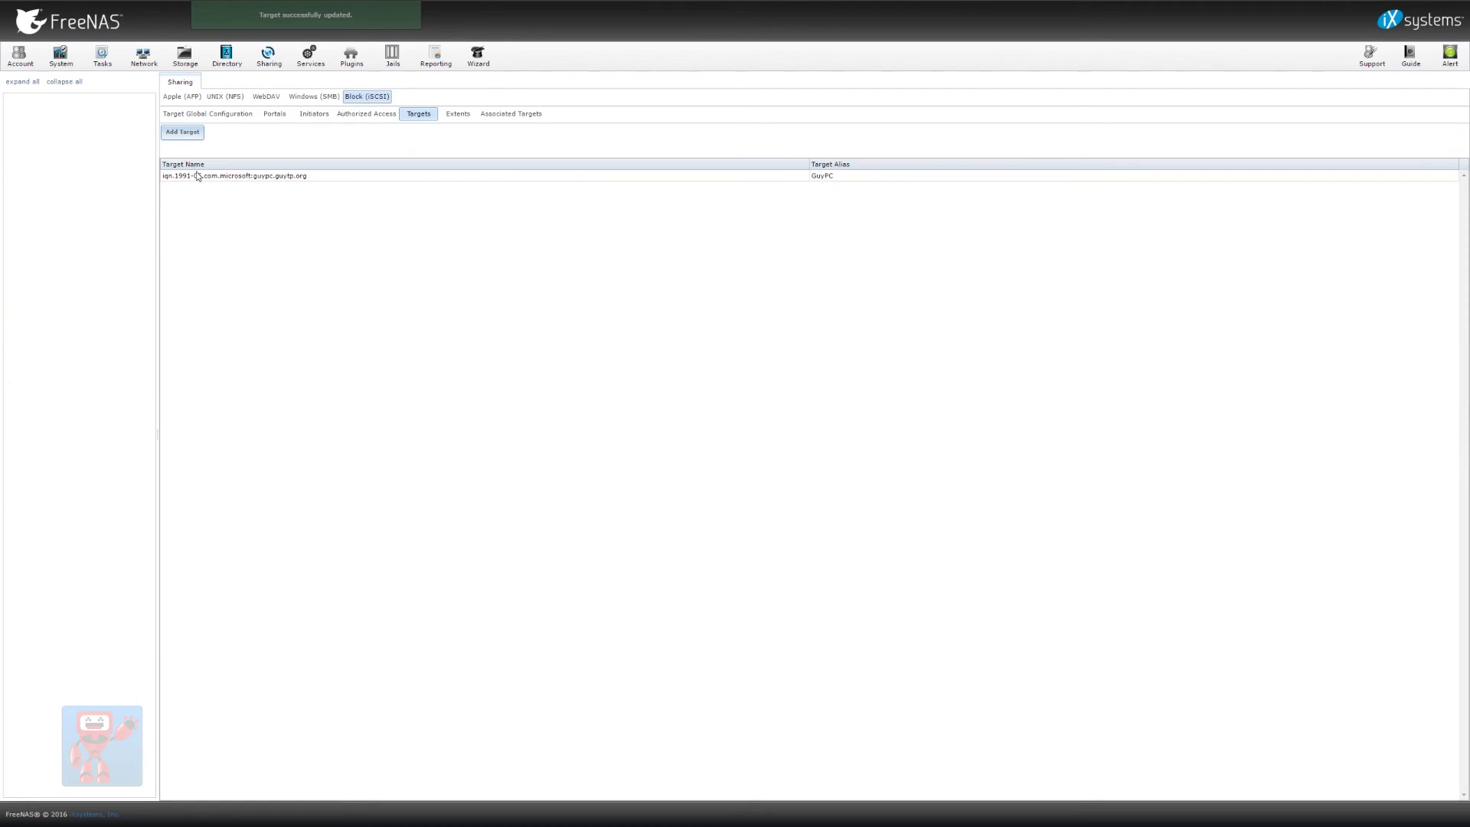
Review the Target Global Configuration, Portals and Targets tabs, then show the empty Extents list
{"action": "left_click", "coordinate": [229, 113]}
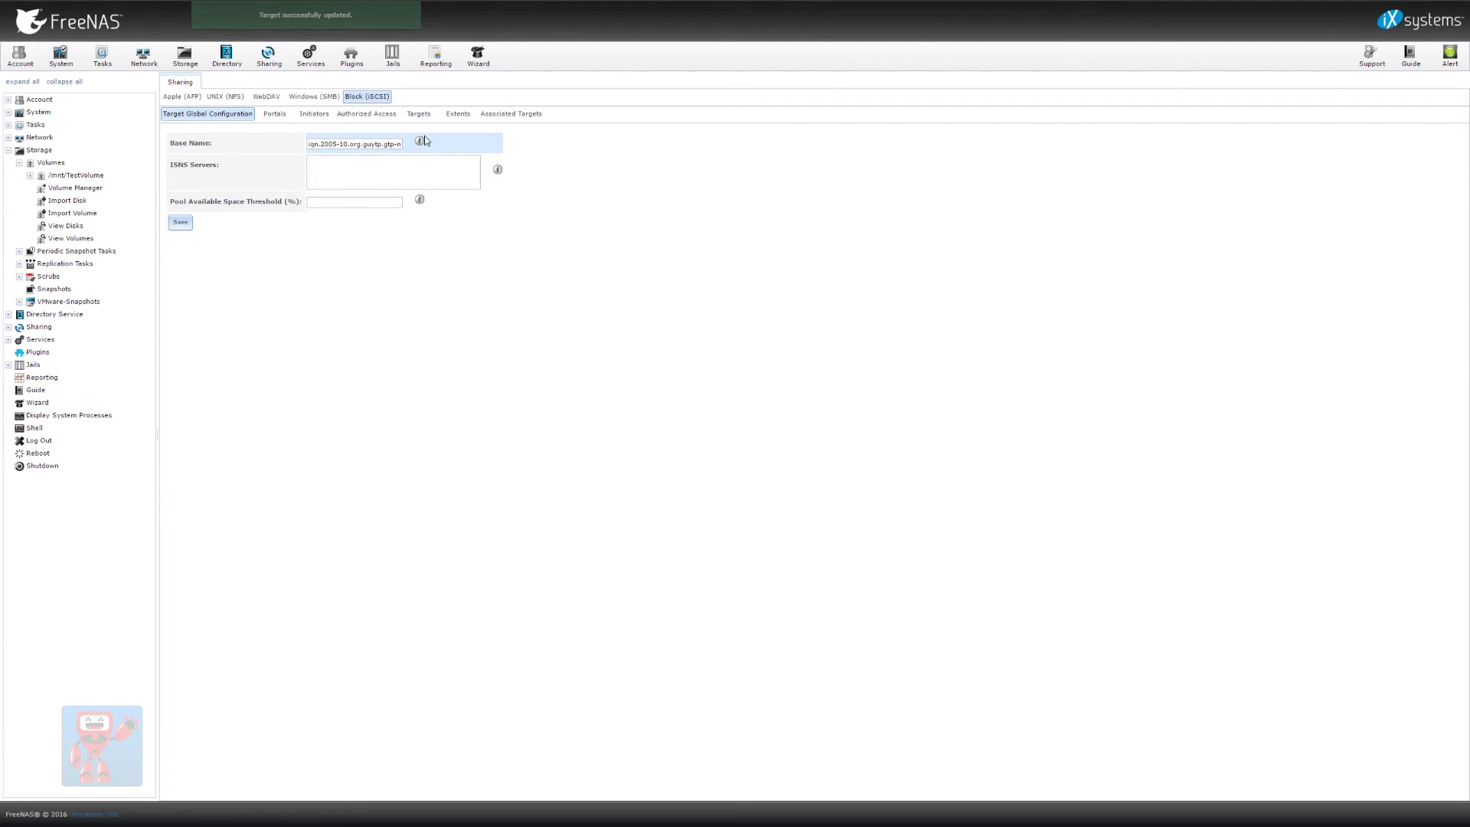
{"action": "left_click", "coordinate": [277, 126]}
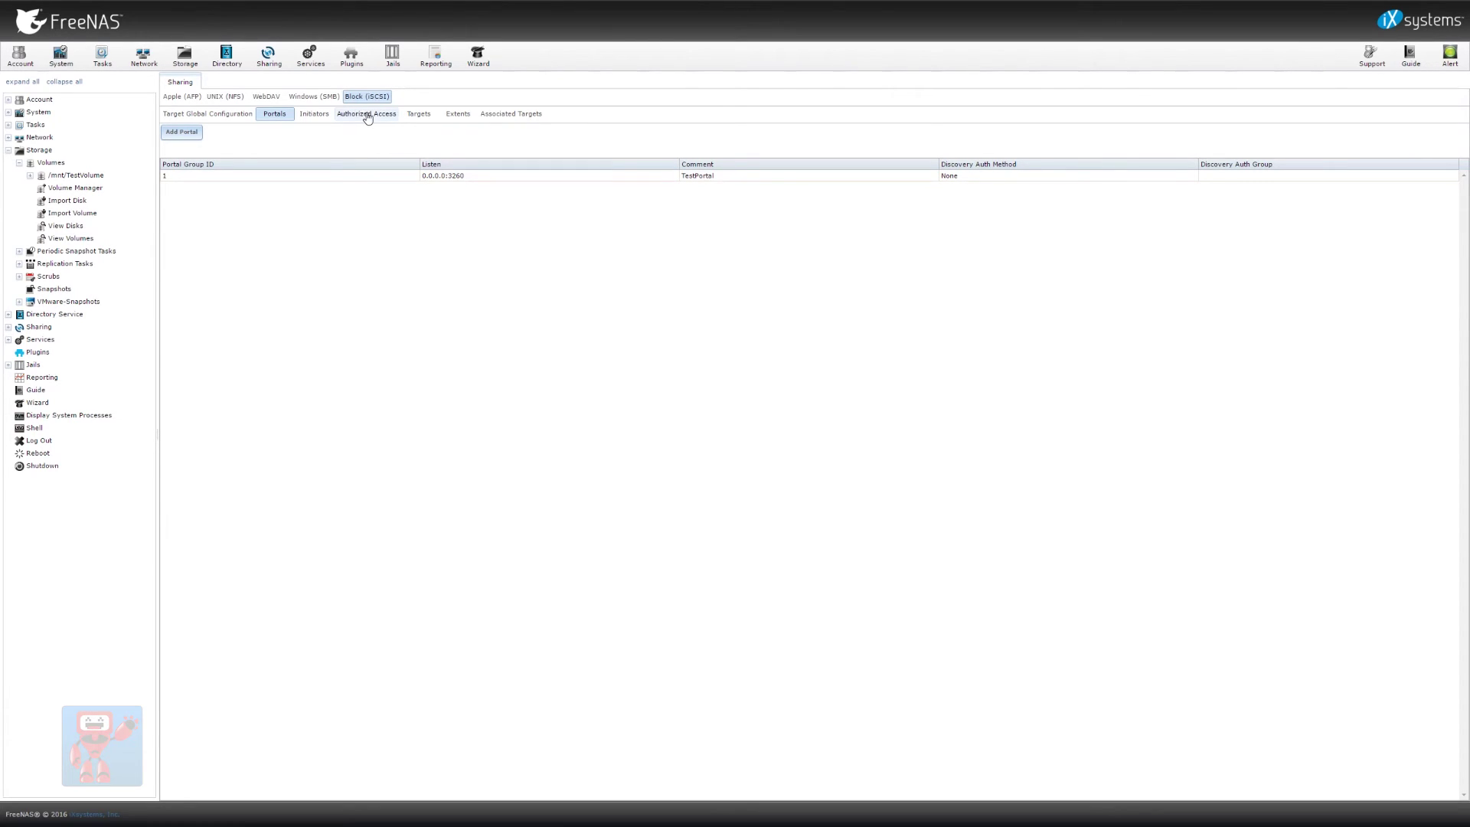
{"action": "left_click", "coordinate": [418, 114]}
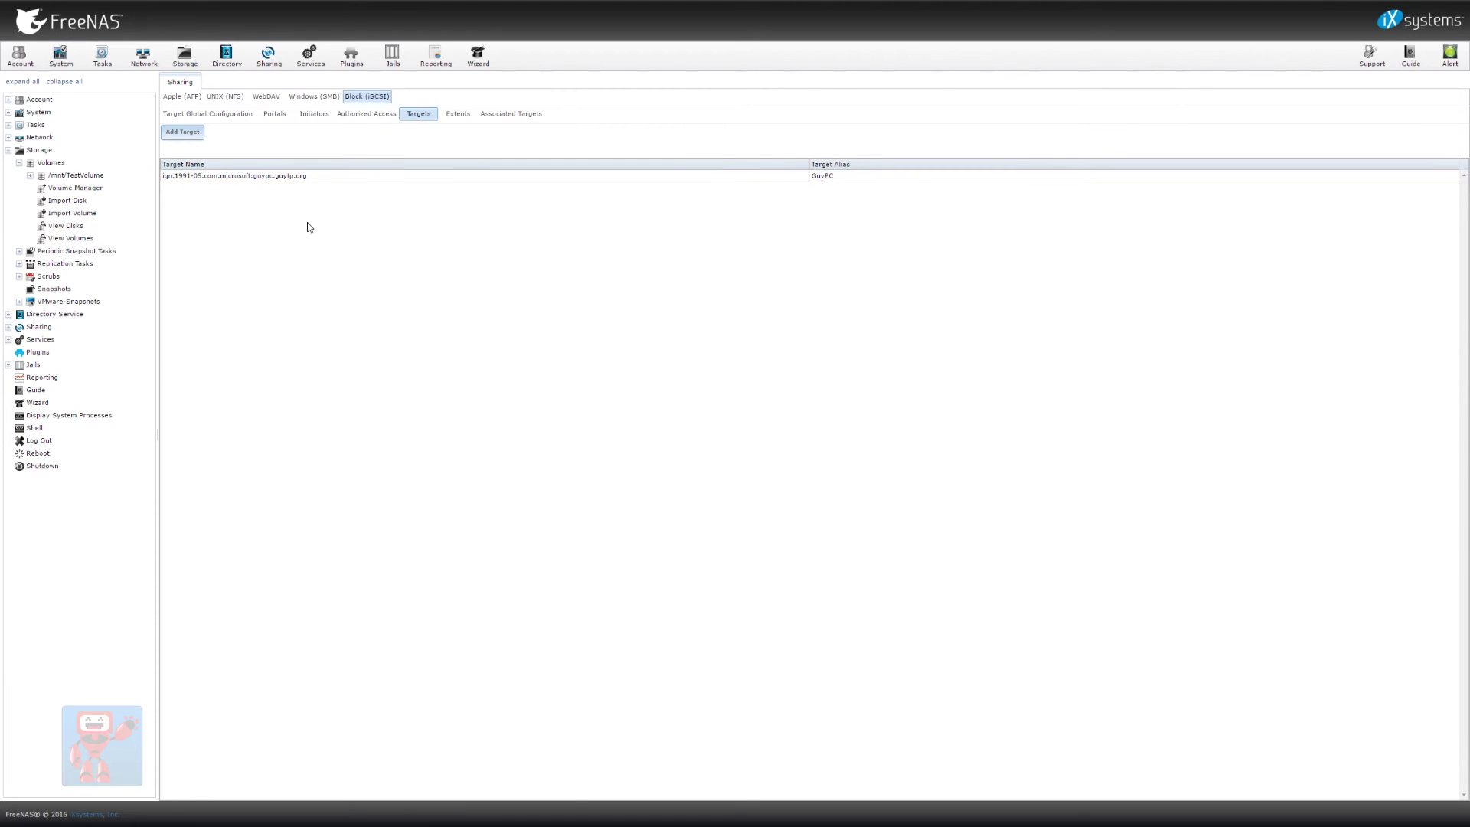
{"action": "left_click", "coordinate": [454, 118]}
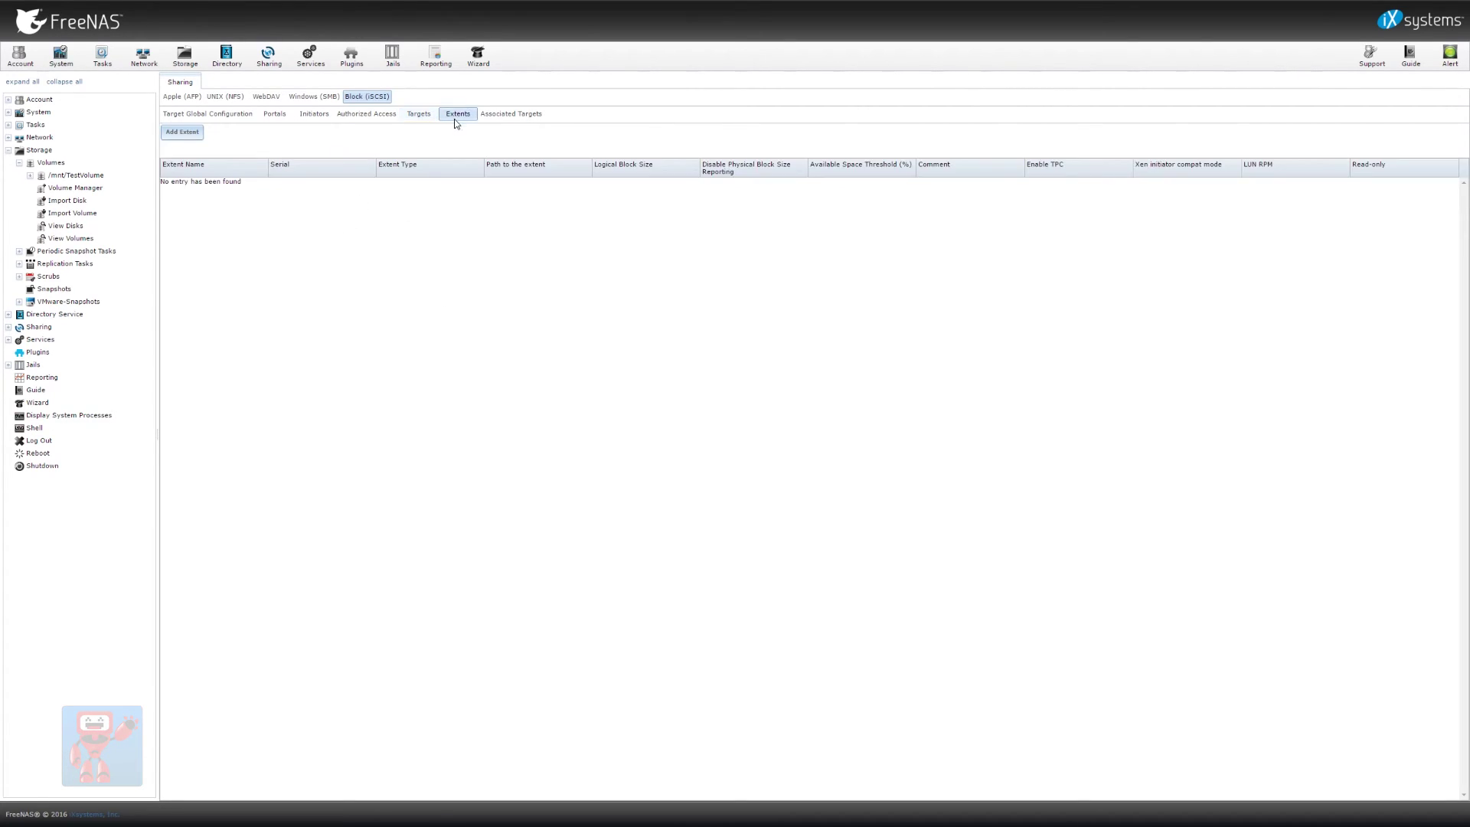
Add a Device extent named iSCSITest on TestVolume/TestZvol, keeping the other defaults
{"action": "left_click", "coordinate": [175, 135]}
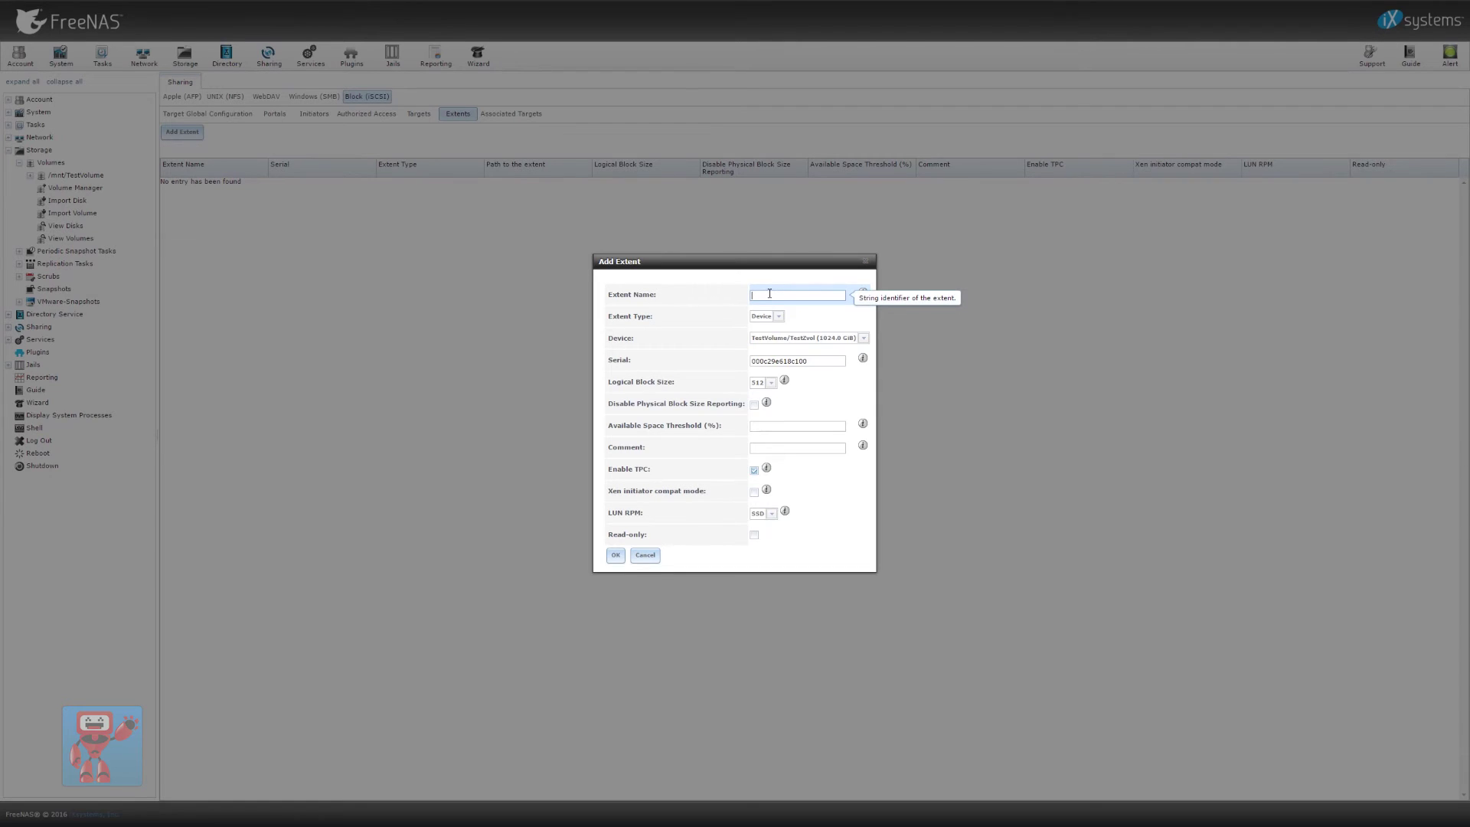
{"action": "type", "text": "iSCSITest"}
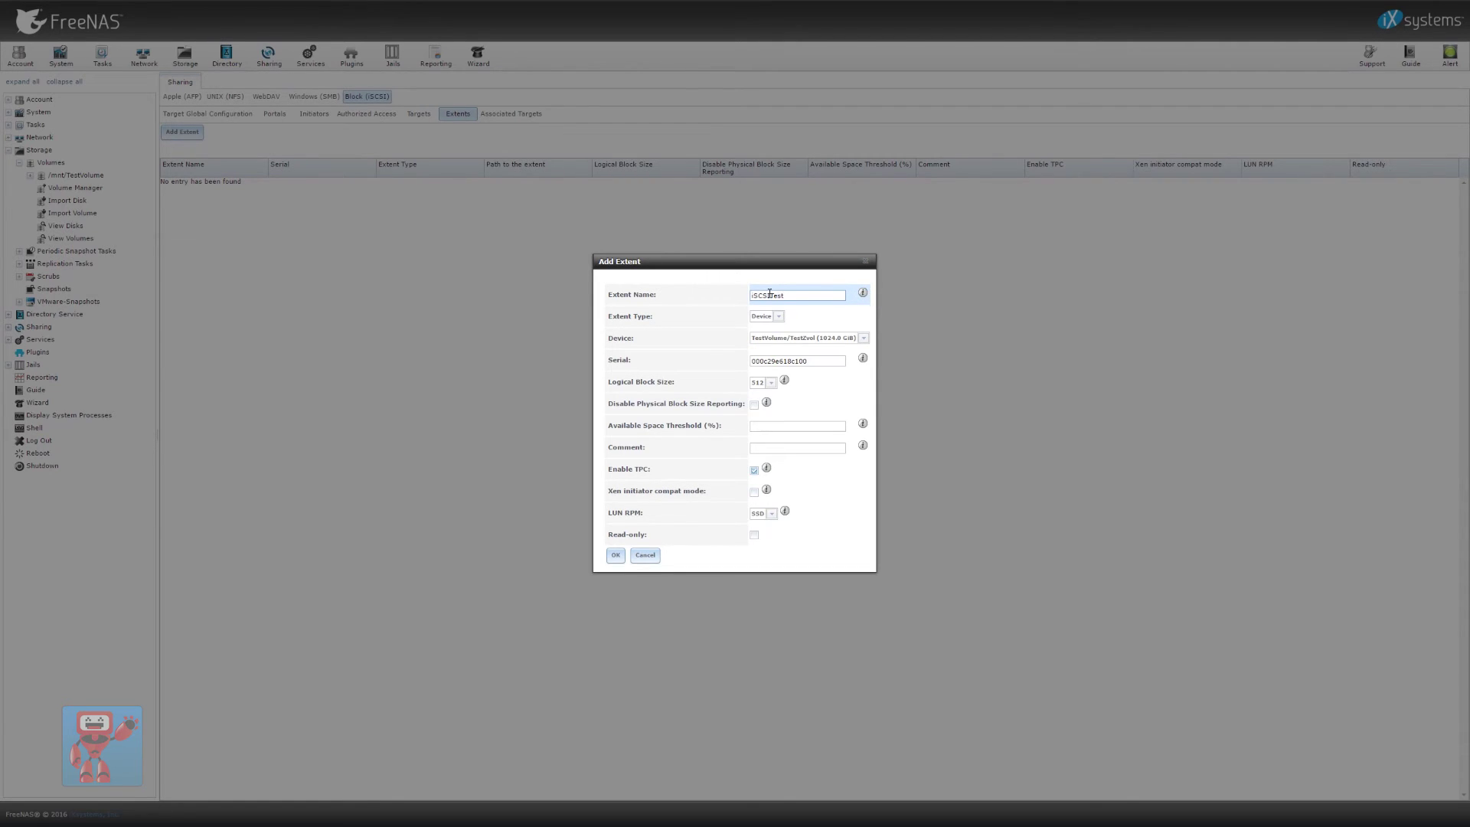
{"action": "left_click", "coordinate": [766, 316]}
{"action": "left_click", "coordinate": [762, 327]}
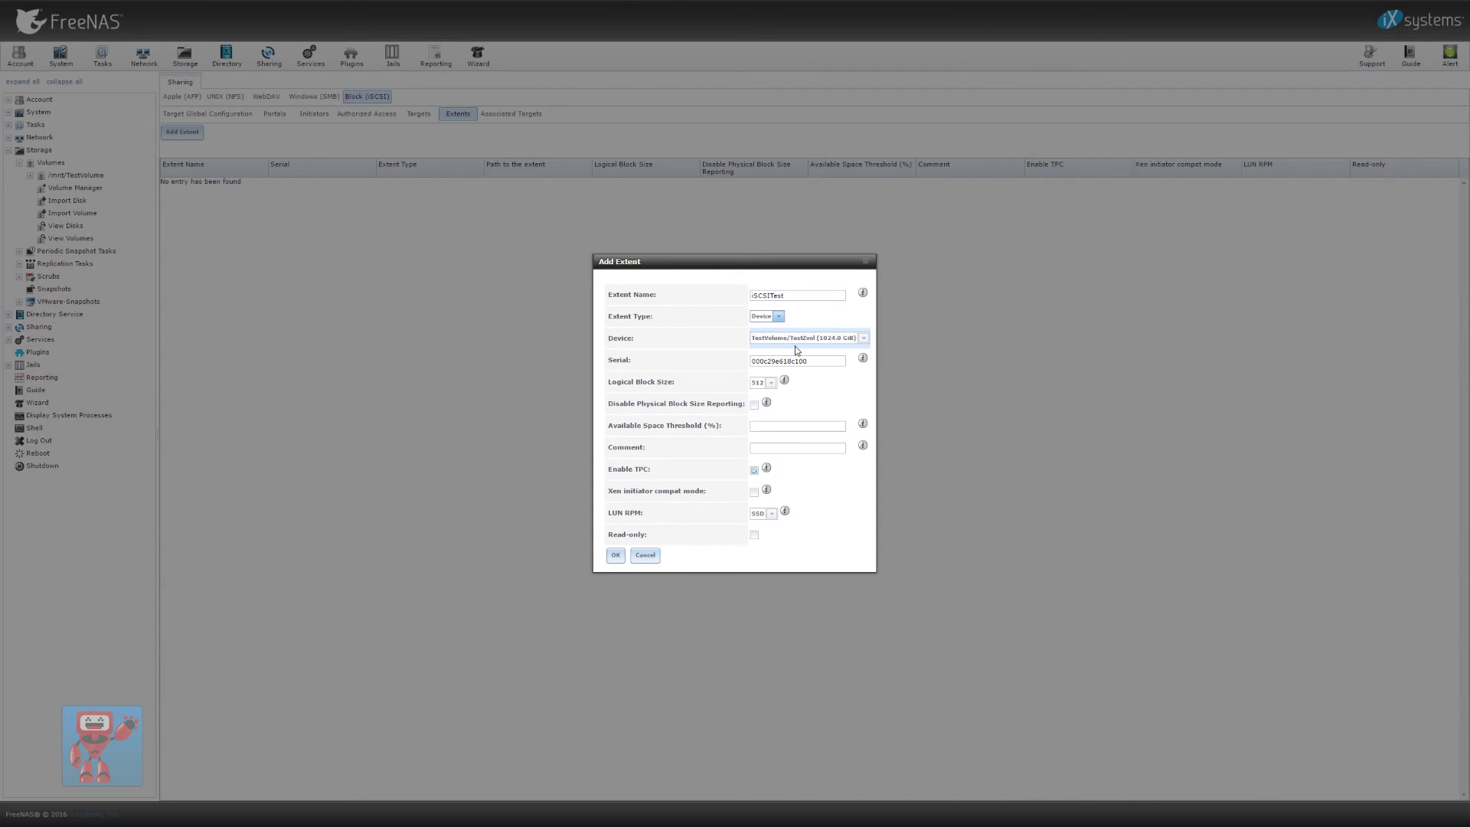
{"action": "left_click", "coordinate": [785, 342]}
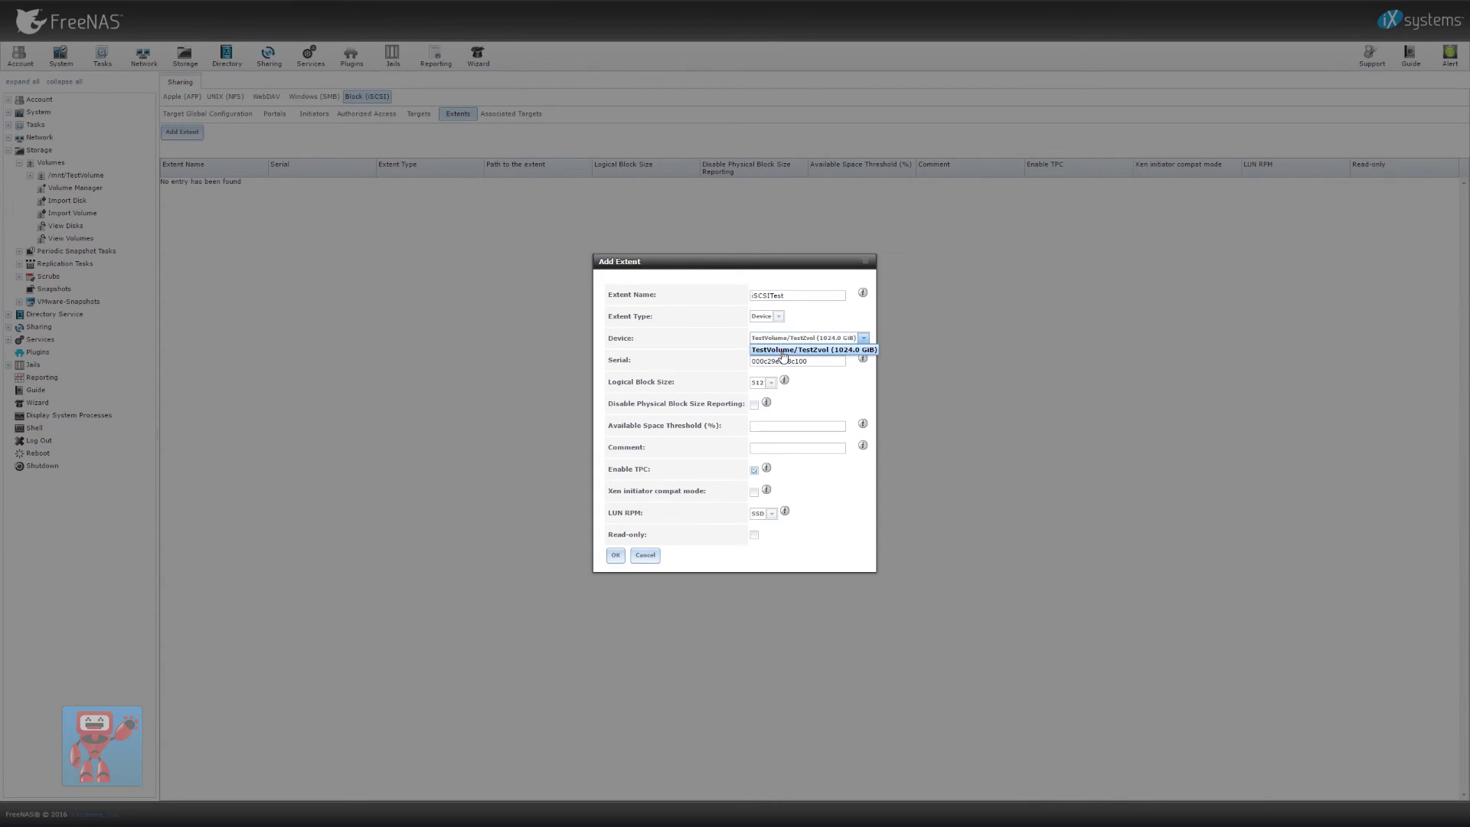
{"action": "left_click", "coordinate": [785, 350]}
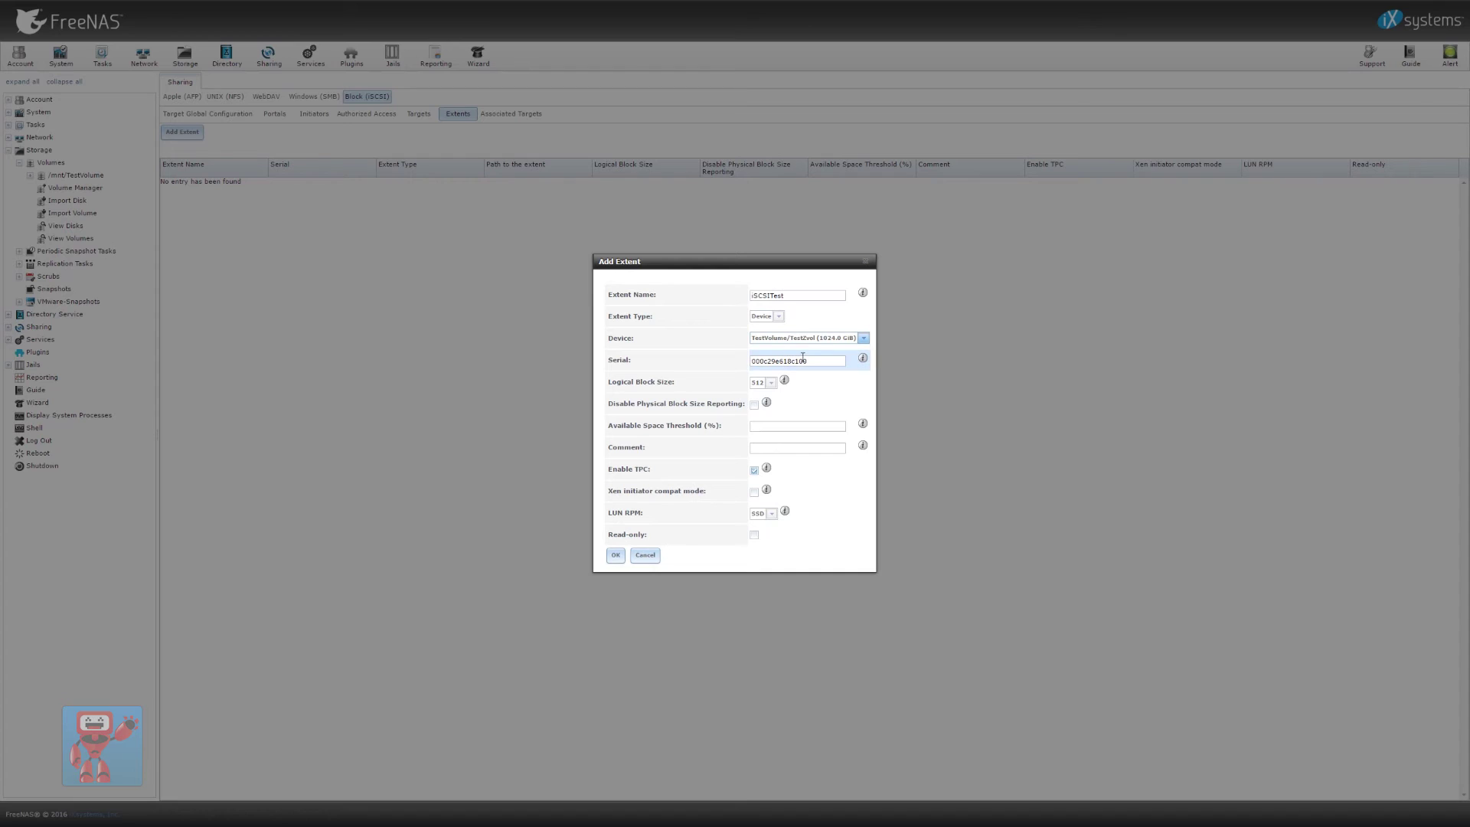
{"action": "left_click_drag", "start_coordinate": [823, 360], "coordinate": [696, 365]}
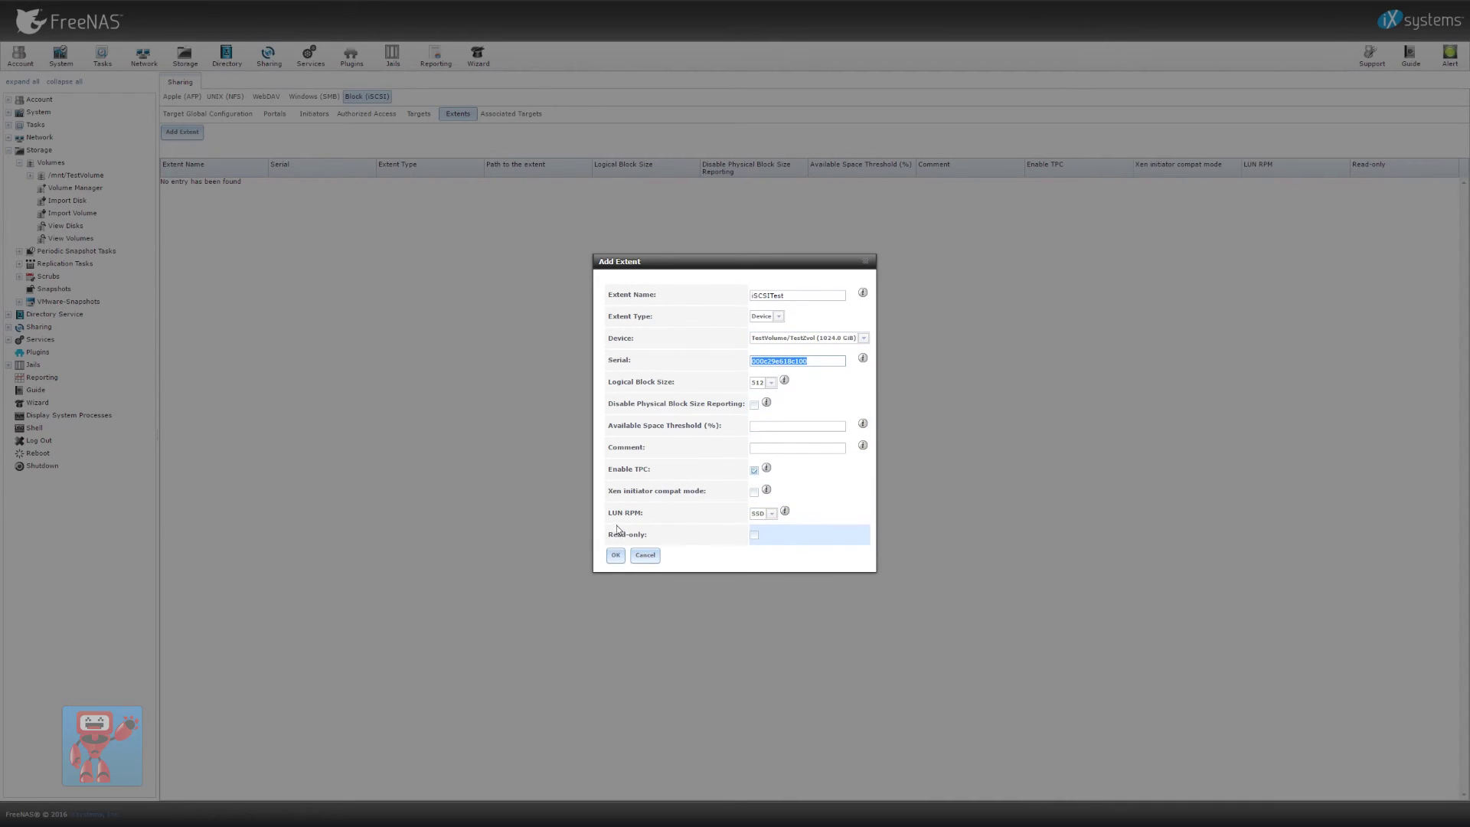
{"action": "left_click_drag", "start_coordinate": [609, 517], "coordinate": [656, 512]}
{"action": "left_click", "coordinate": [658, 513]}
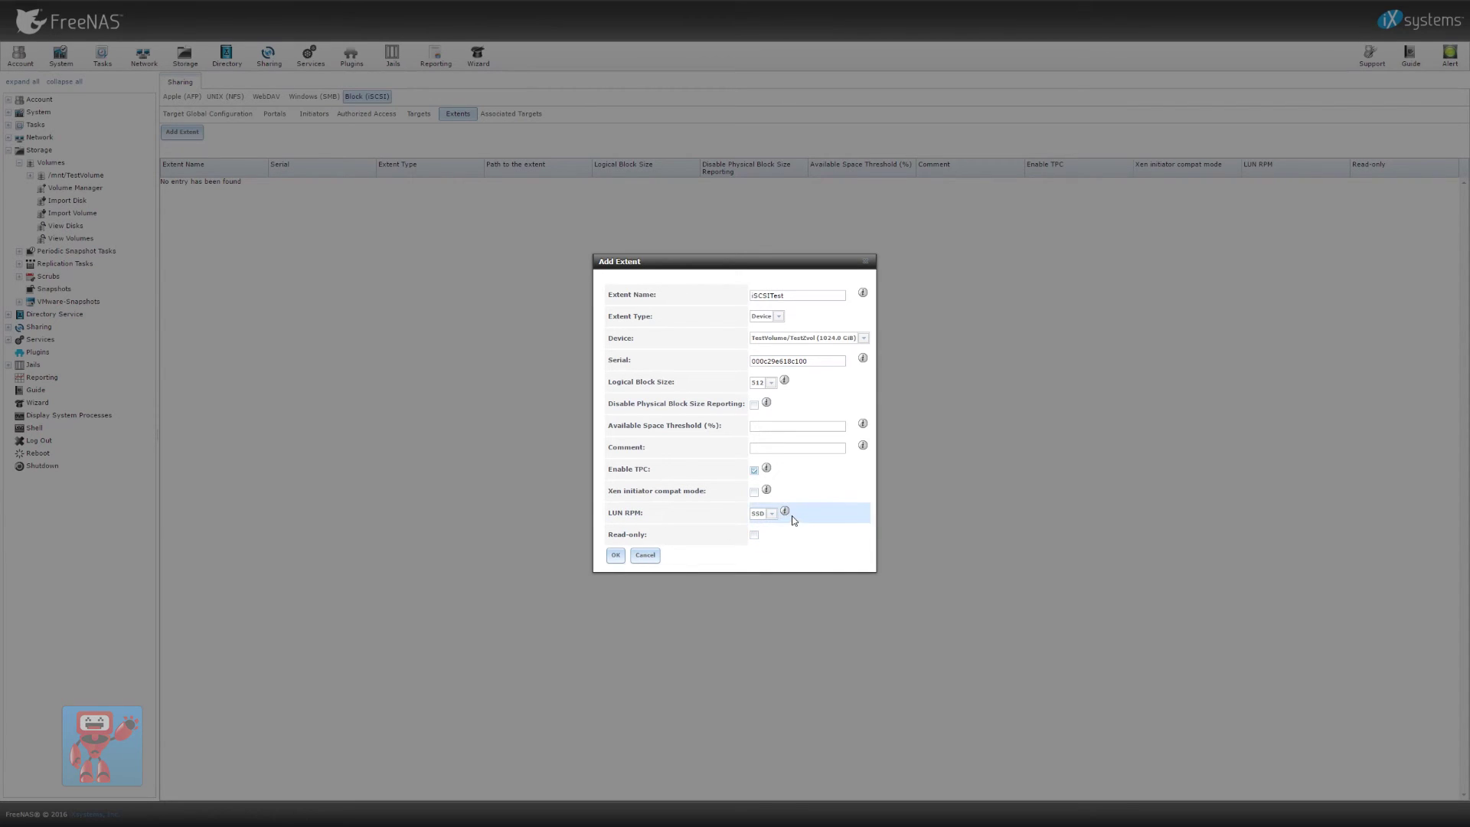
{"action": "mouse_move", "coordinate": [787, 512]}
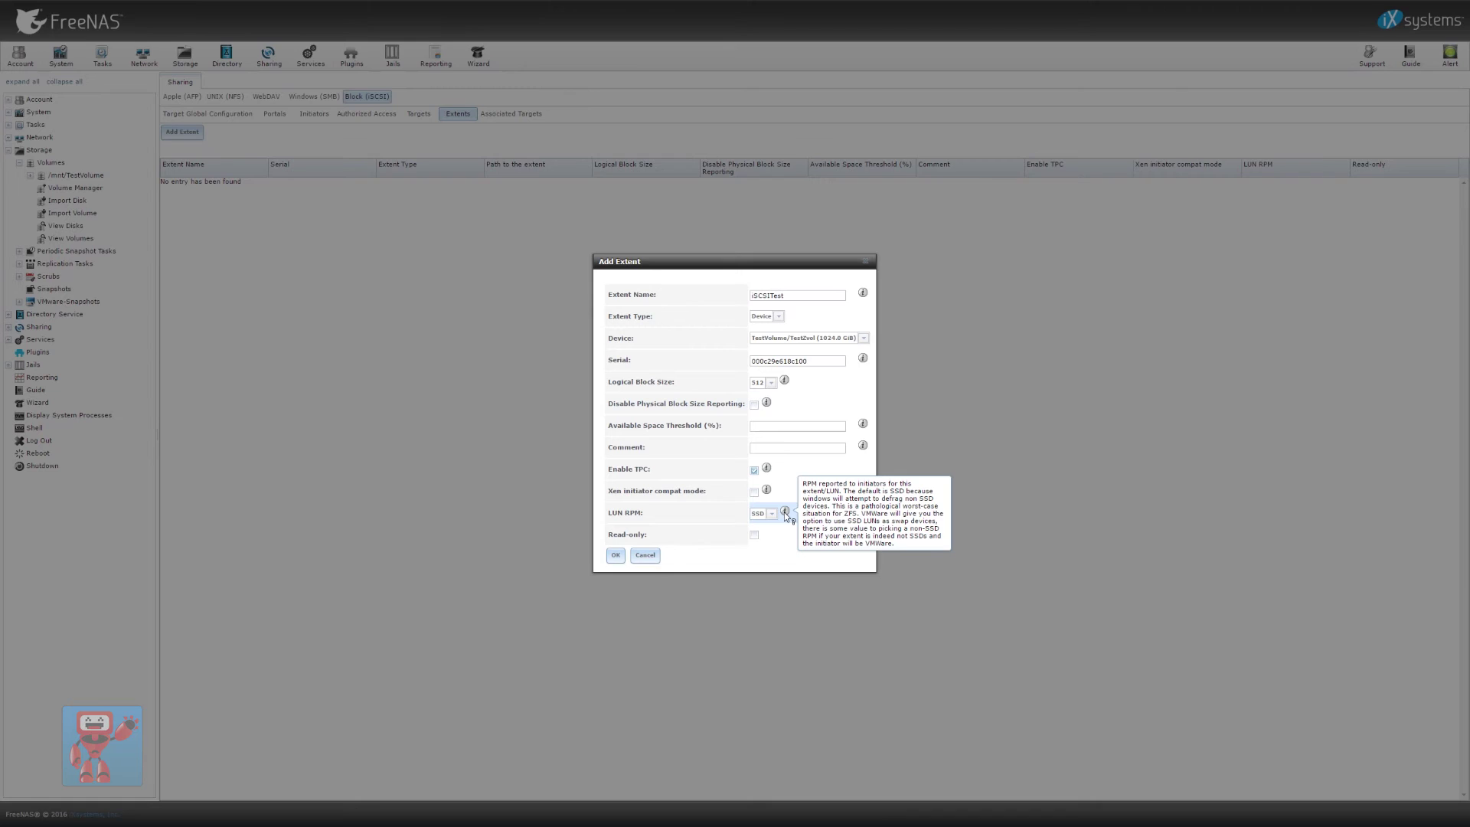
{"action": "left_click", "coordinate": [615, 557]}
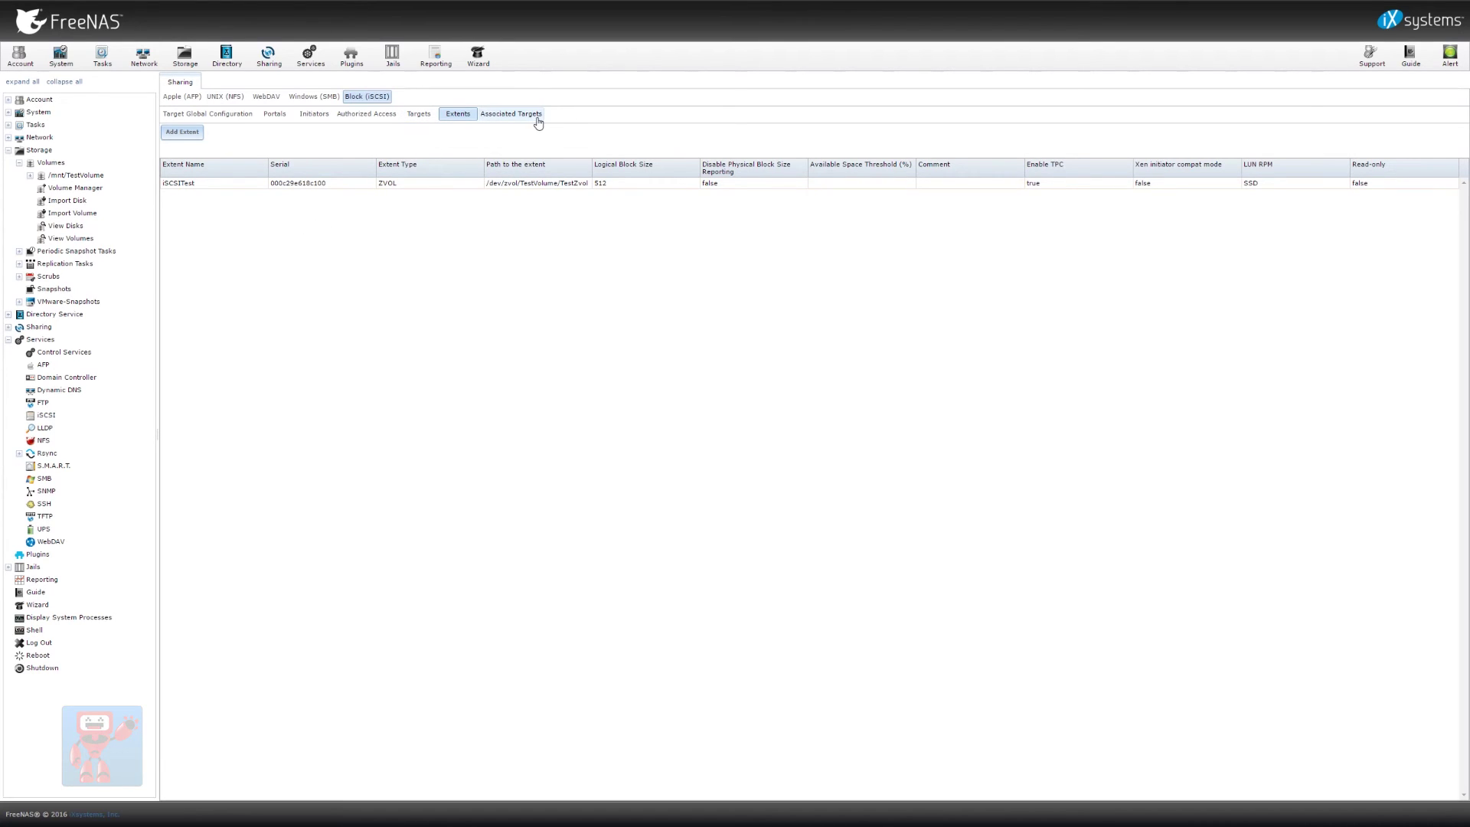
Link the Windows initiator's target to the iSCSITest extent at LUN ID 0
{"action": "left_click", "coordinate": [511, 114]}
{"action": "left_click", "coordinate": [195, 132]}
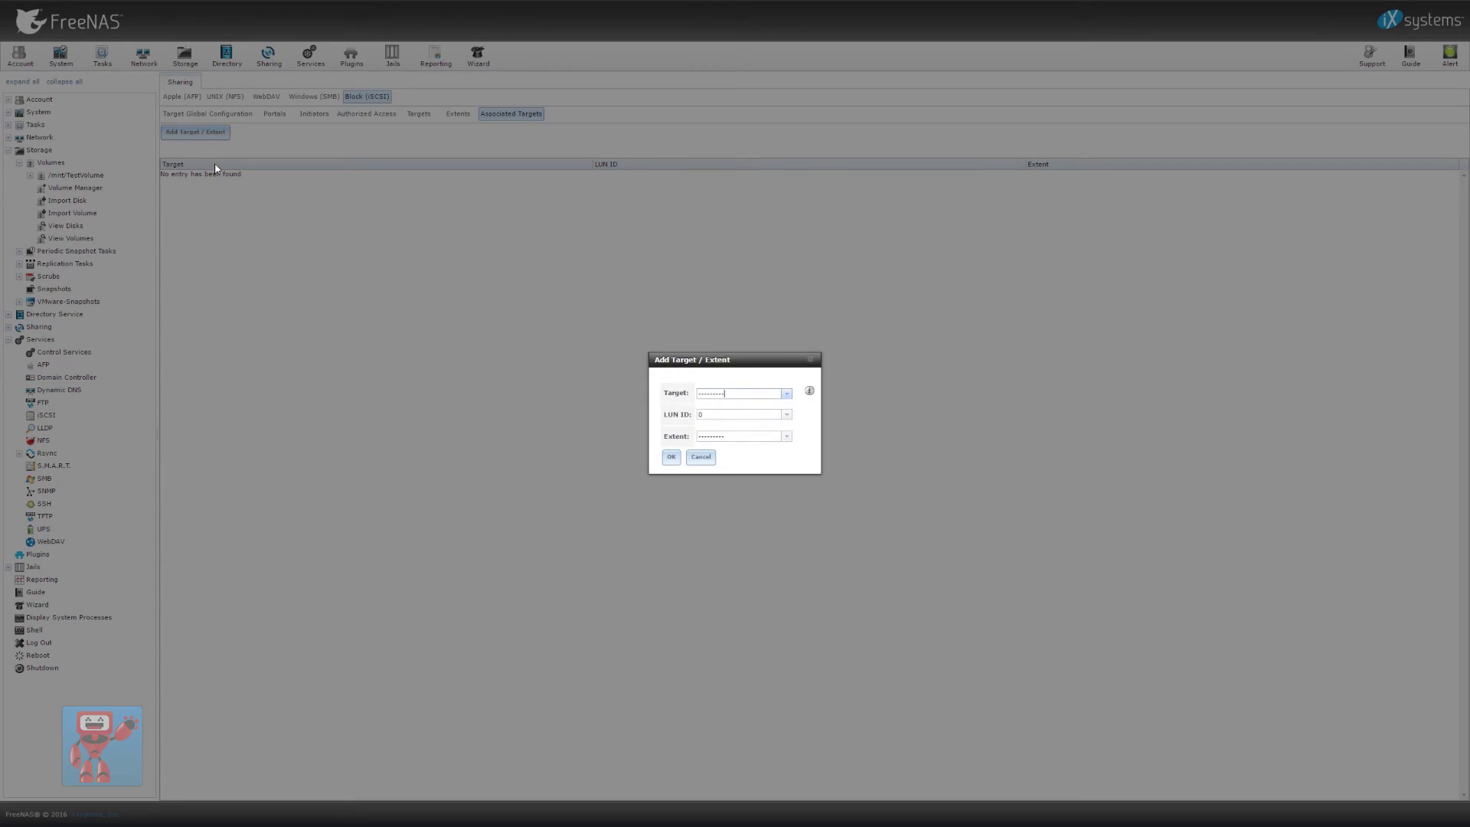
{"action": "left_click", "coordinate": [786, 394]}
{"action": "left_click", "coordinate": [774, 416]}
{"action": "left_click", "coordinate": [787, 436]}
{"action": "left_click", "coordinate": [785, 457]}
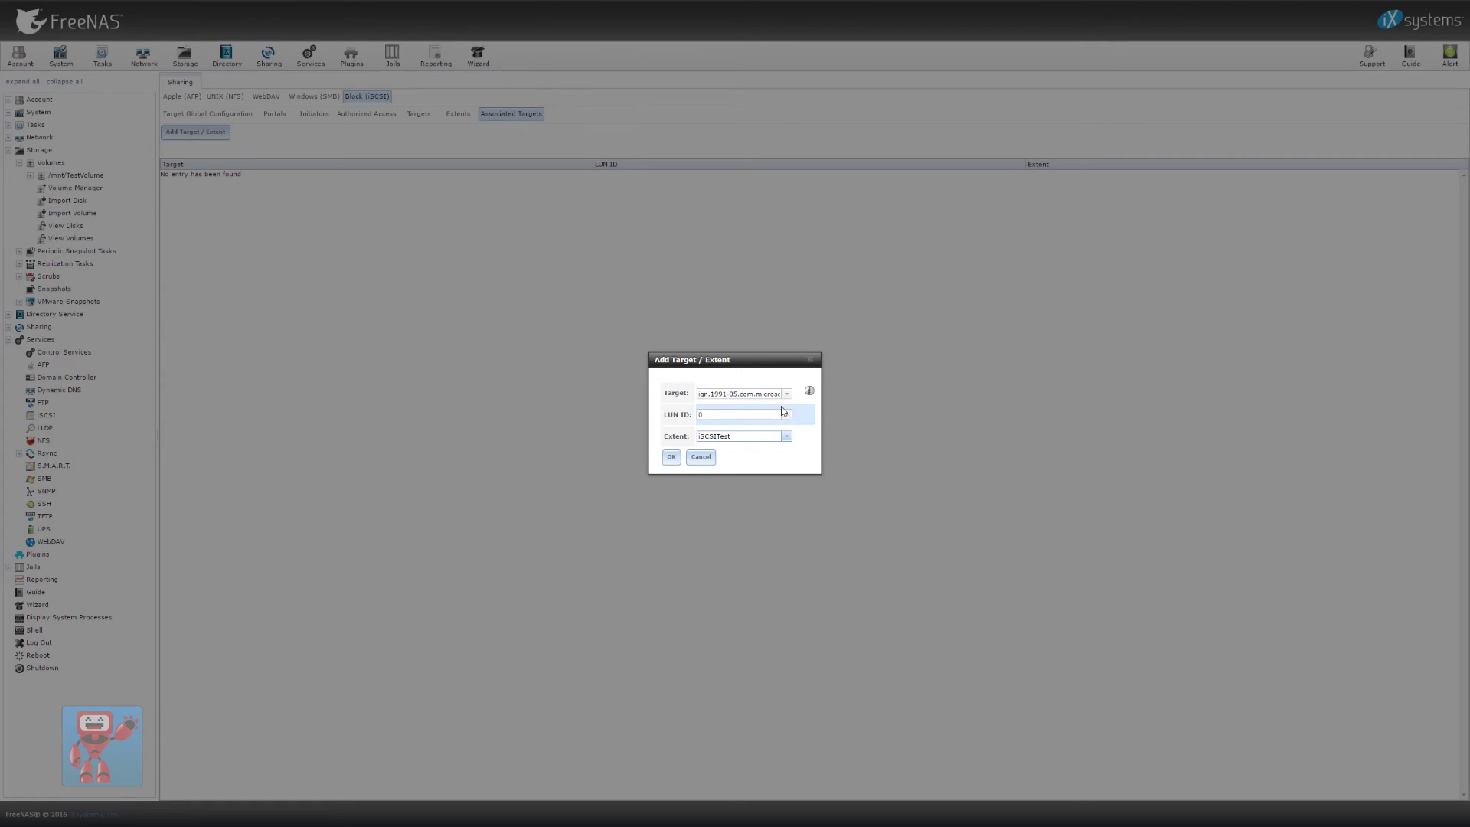
{"action": "left_click", "coordinate": [755, 435]}
{"action": "left_click", "coordinate": [786, 416]}
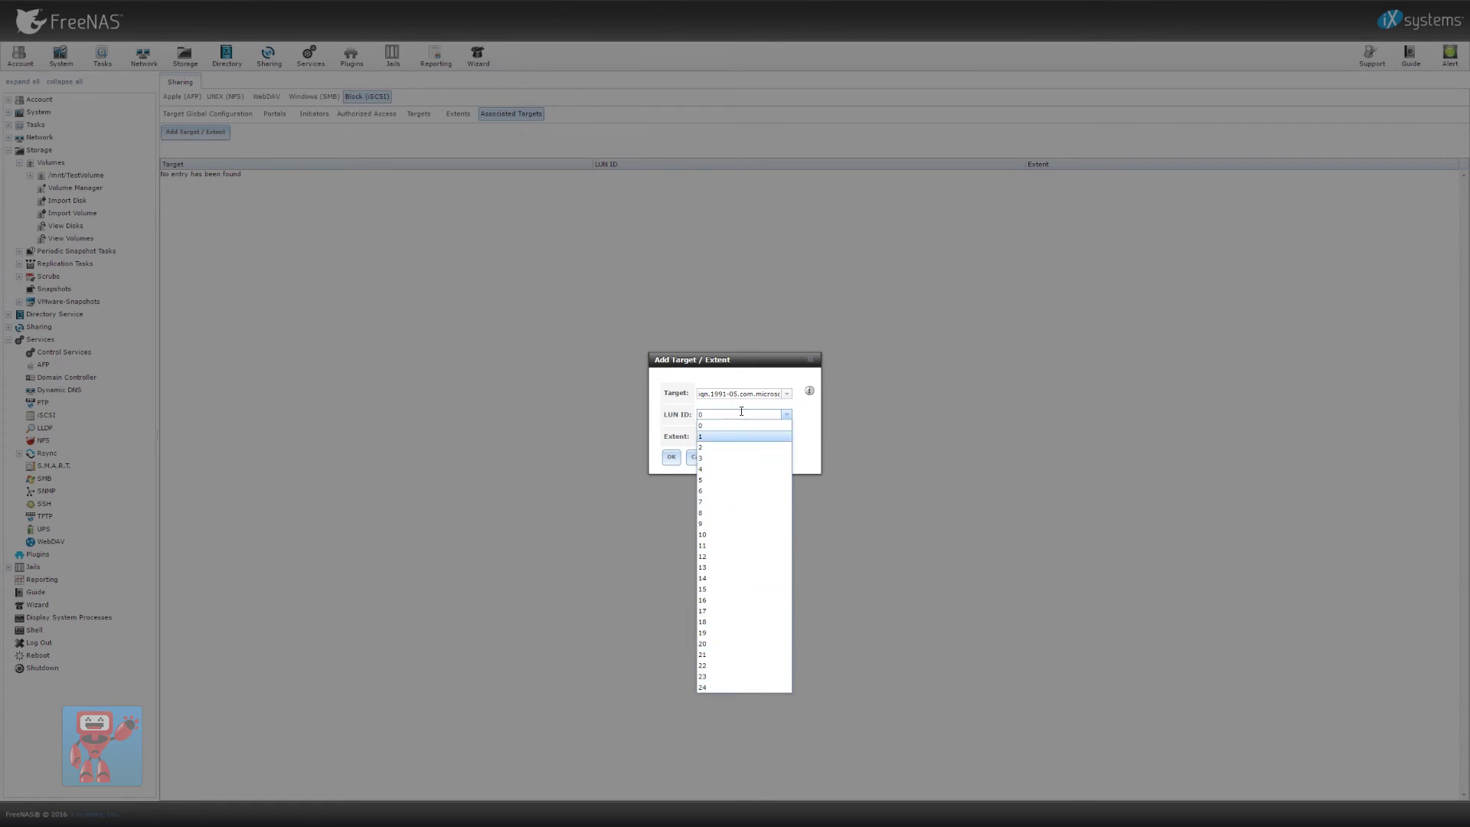
{"action": "left_click", "coordinate": [787, 415]}
{"action": "left_click", "coordinate": [670, 459]}
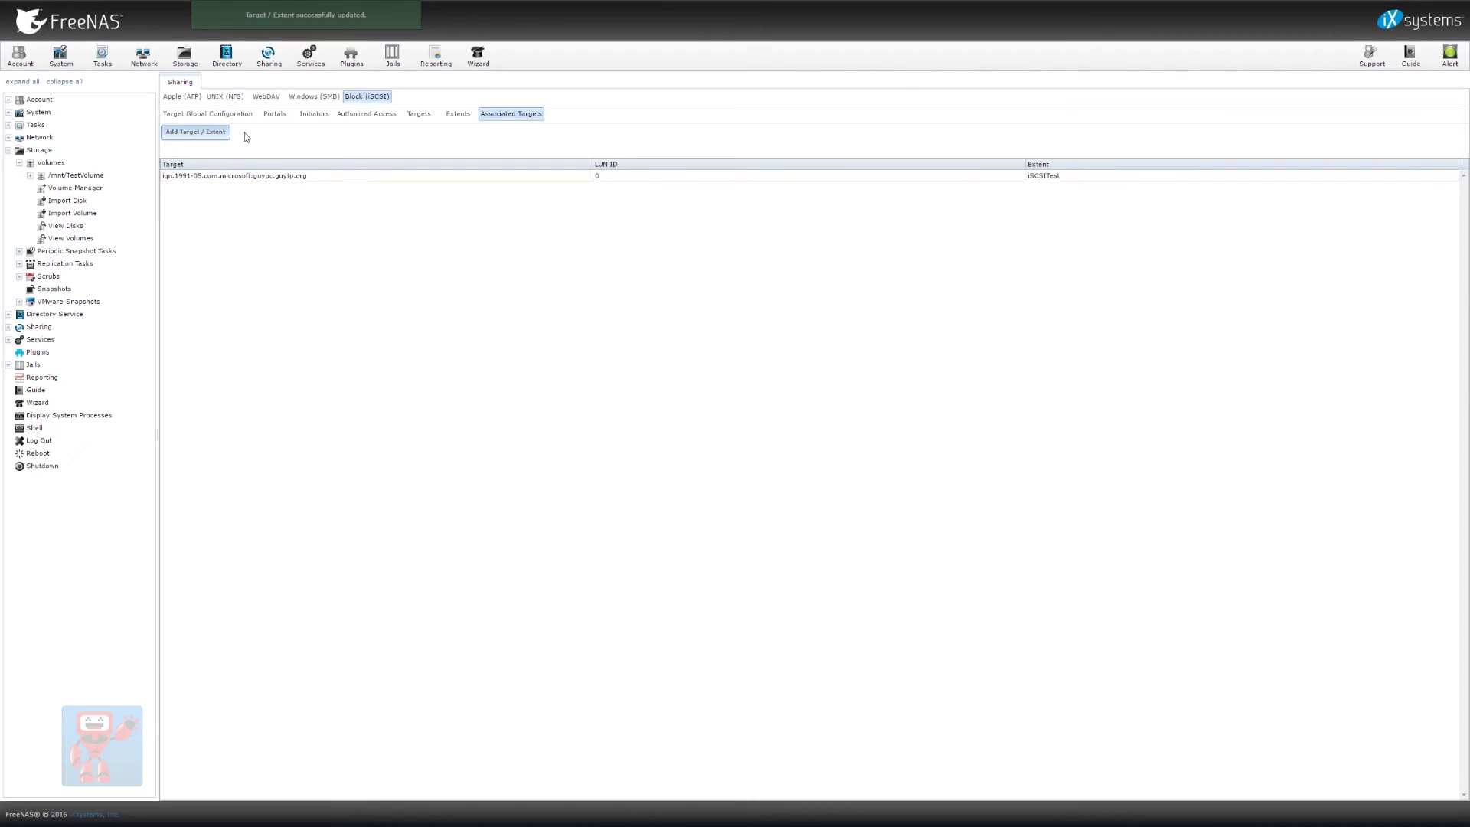
{"action": "left_click", "coordinate": [274, 114]}
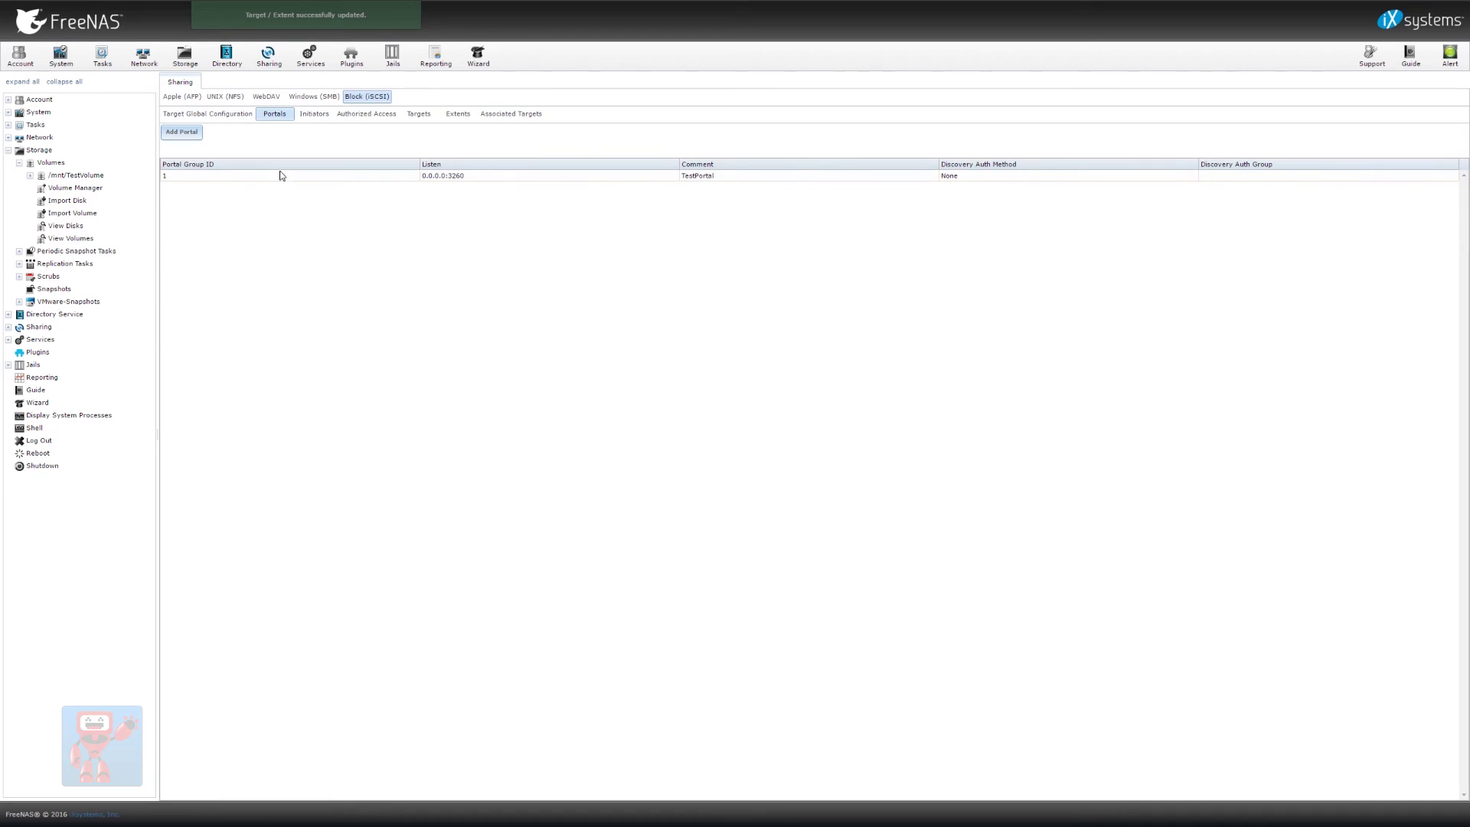
Review the global config, Targets, Extents and Associated Targets tabs, then return to Storage > View Volumes
{"action": "left_click", "coordinate": [217, 117]}
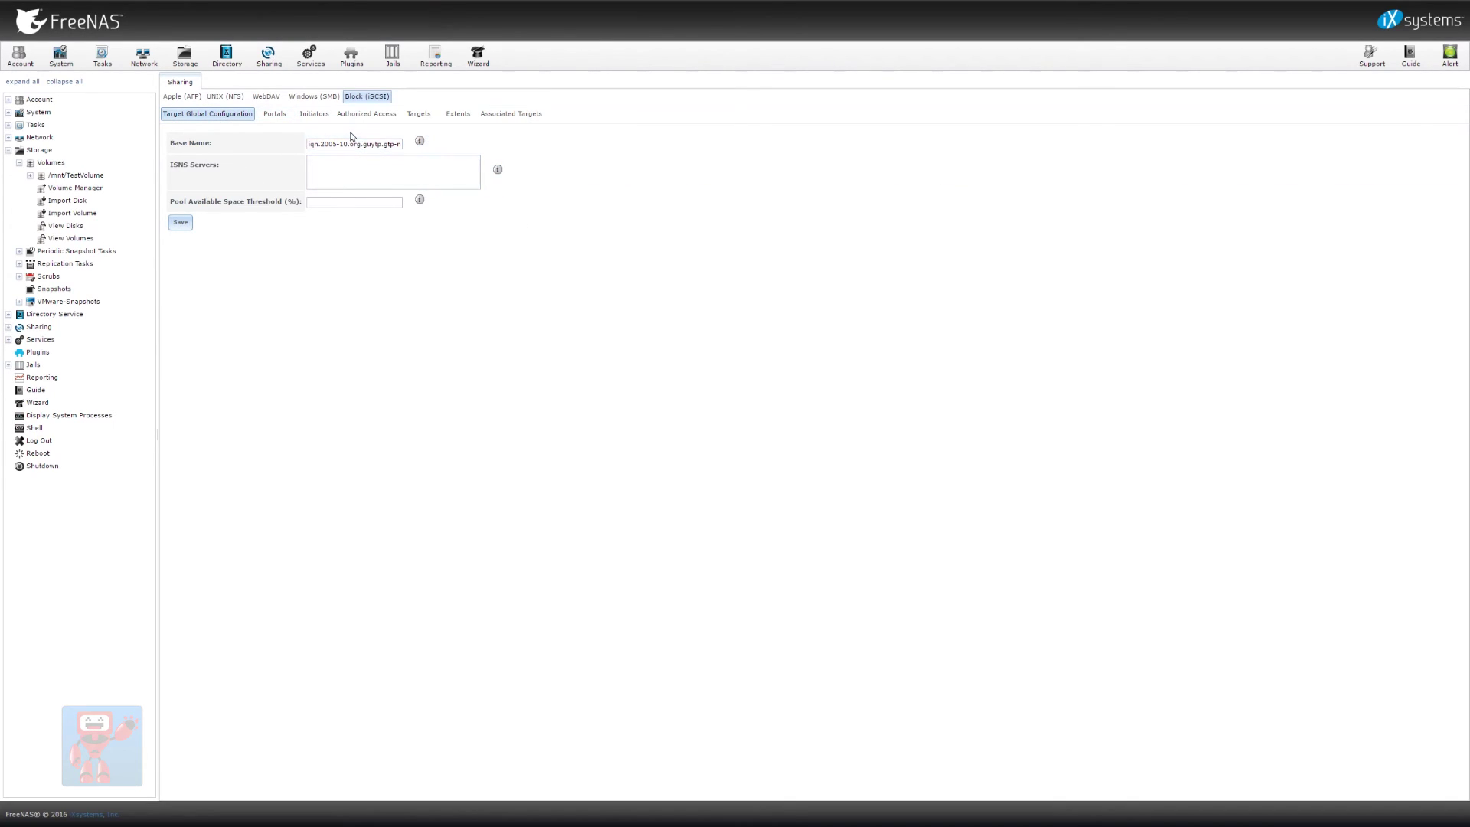
{"action": "left_click", "coordinate": [418, 114]}
{"action": "left_click", "coordinate": [458, 113]}
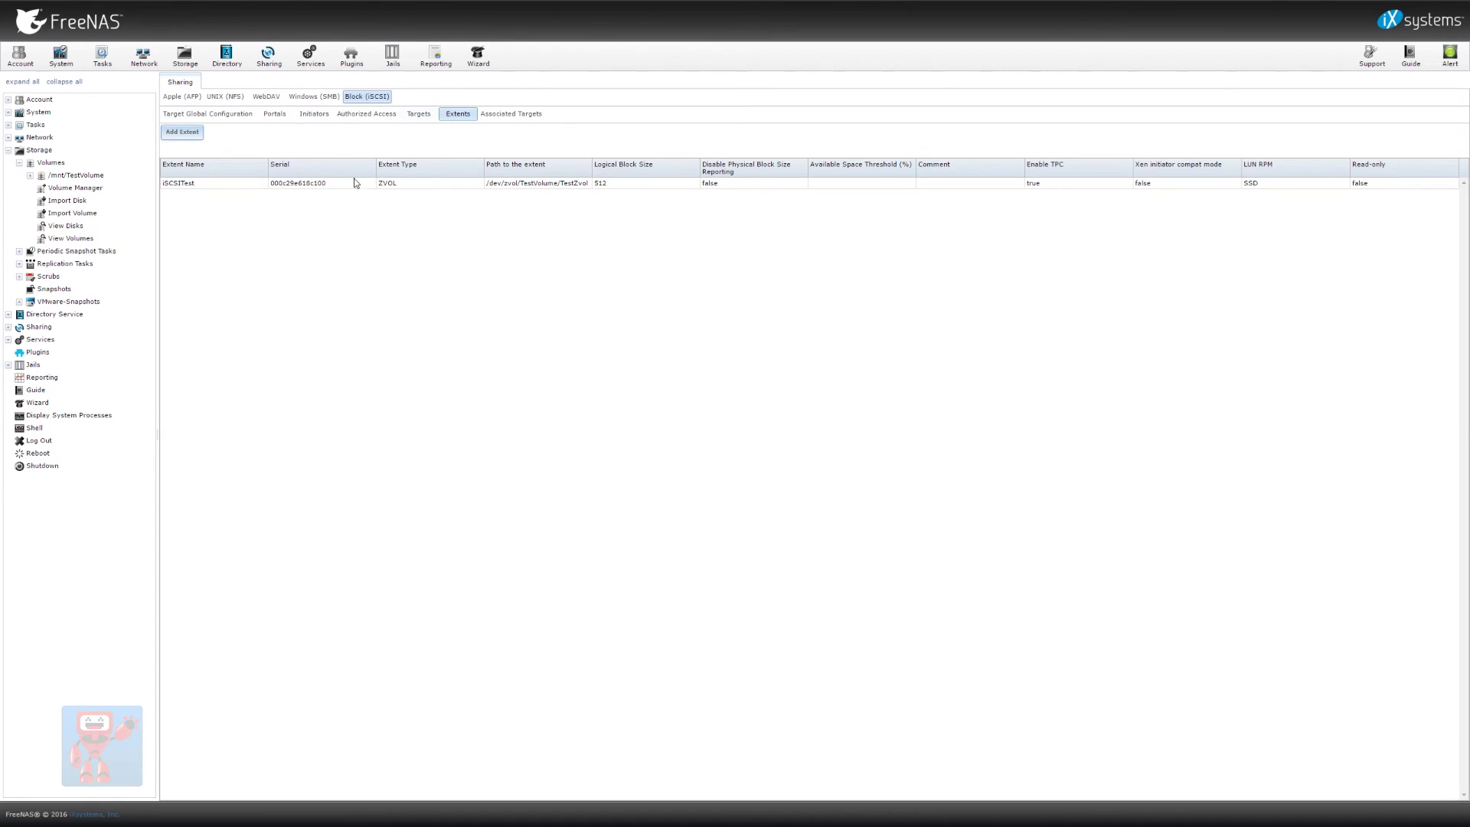
{"action": "left_click", "coordinate": [518, 115]}
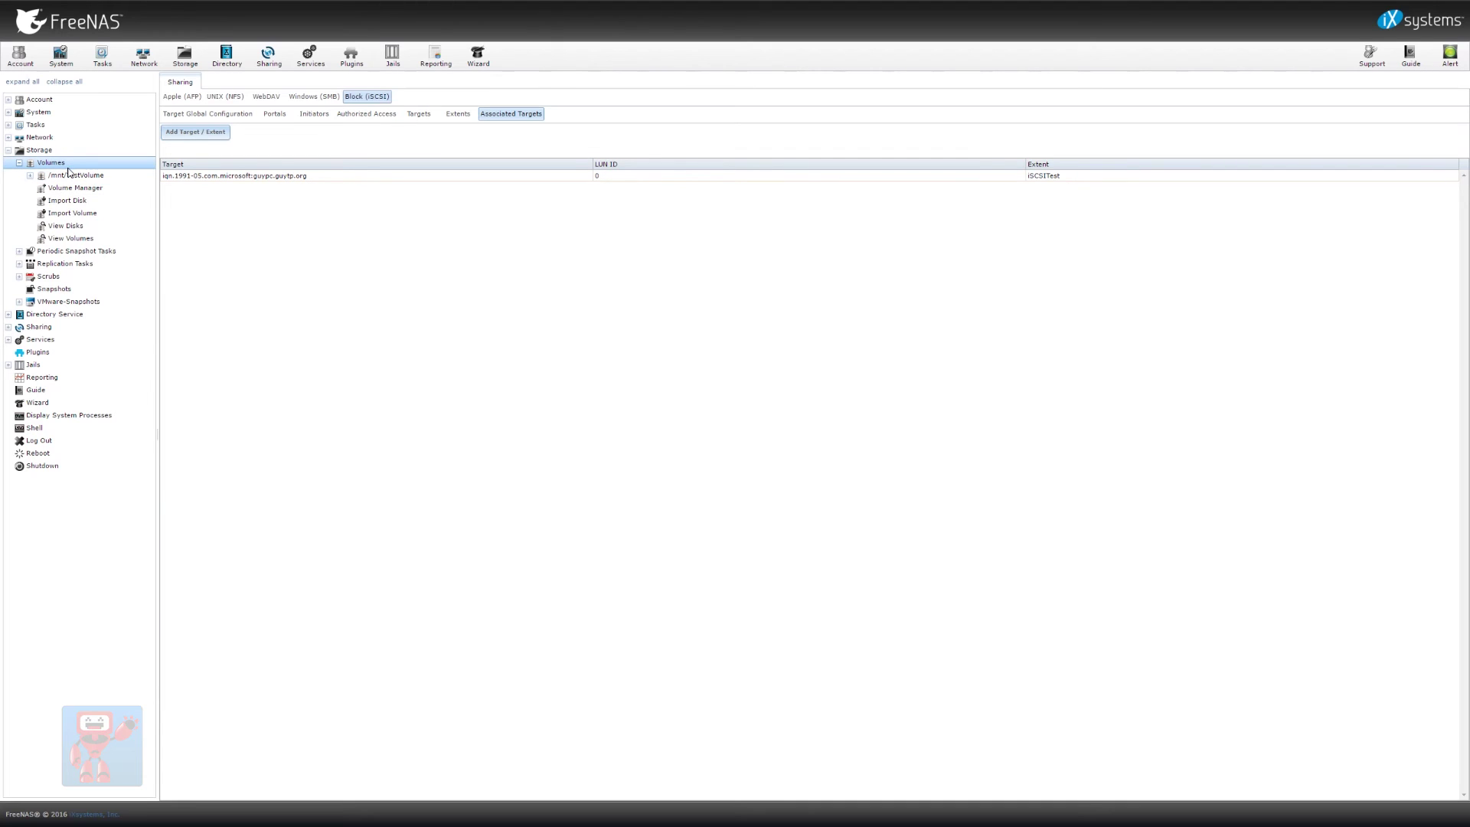
{"action": "left_click", "coordinate": [73, 238]}
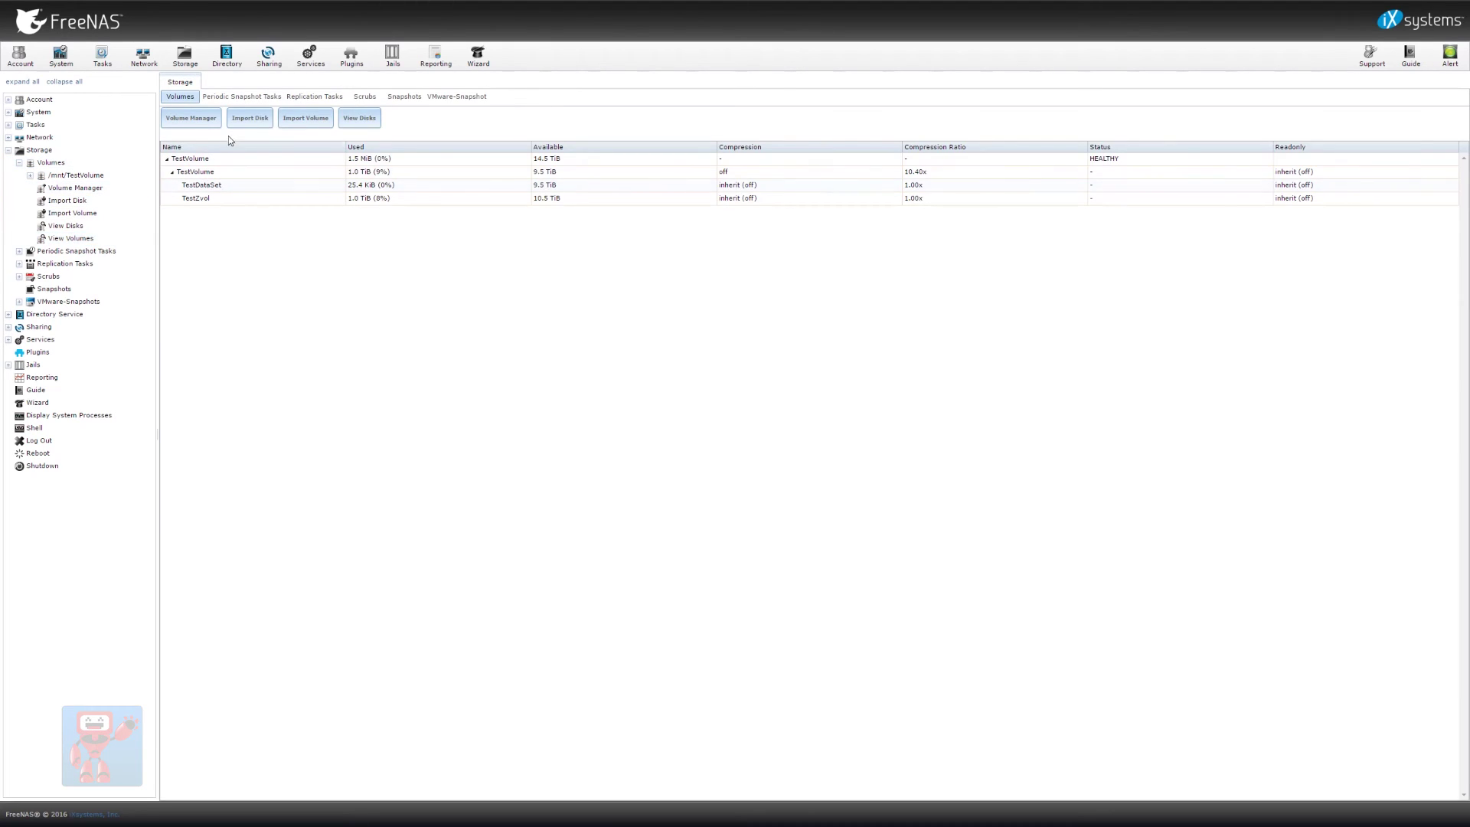
Create a 5 GiB zvol named SecondZVol on TestVolume
{"action": "left_click", "coordinate": [268, 171]}
{"action": "left_click", "coordinate": [289, 788]}
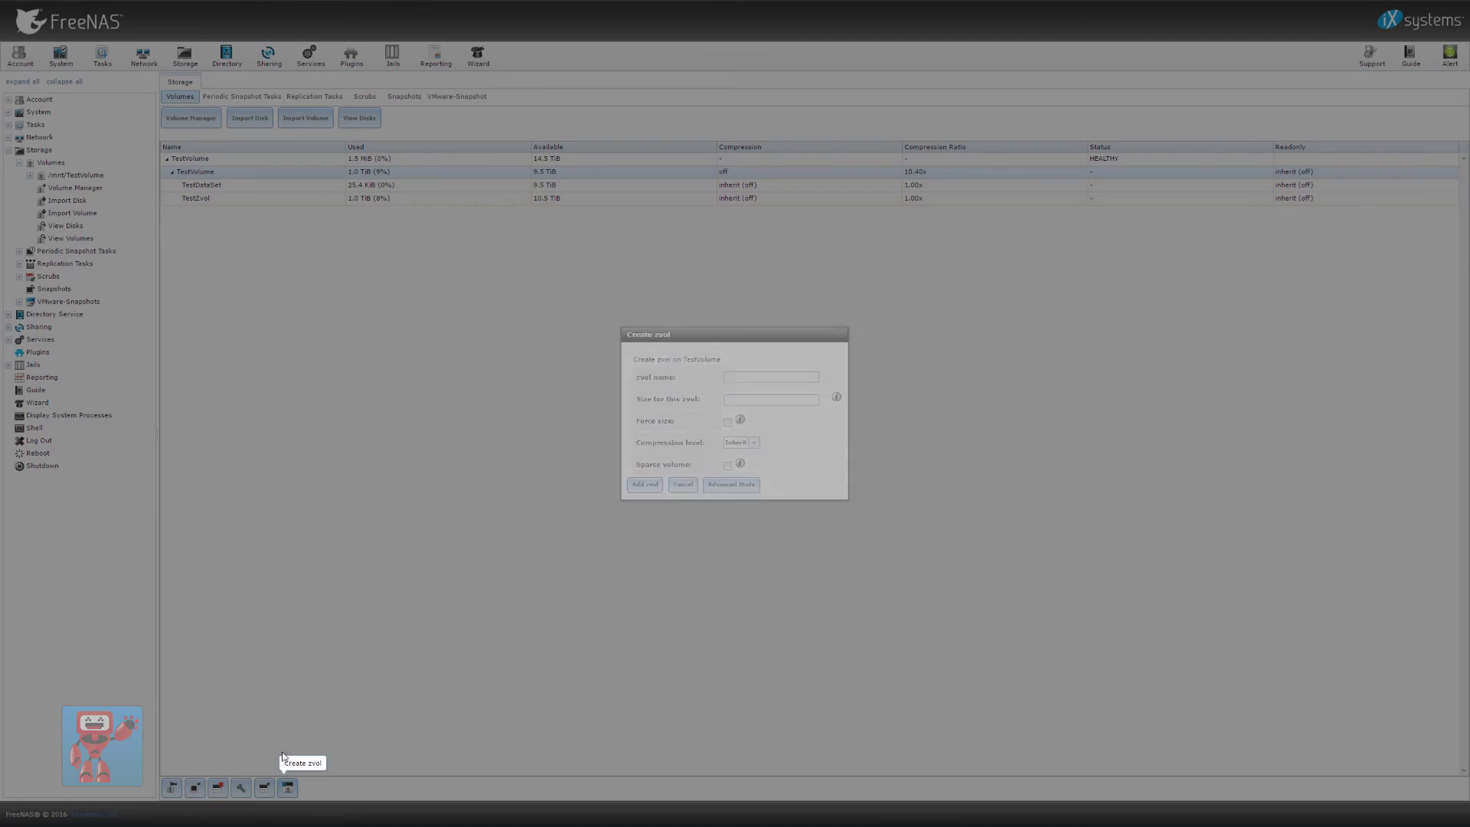
{"action": "type", "text": "SecondZVol"}
{"action": "key", "text": "Tab"}
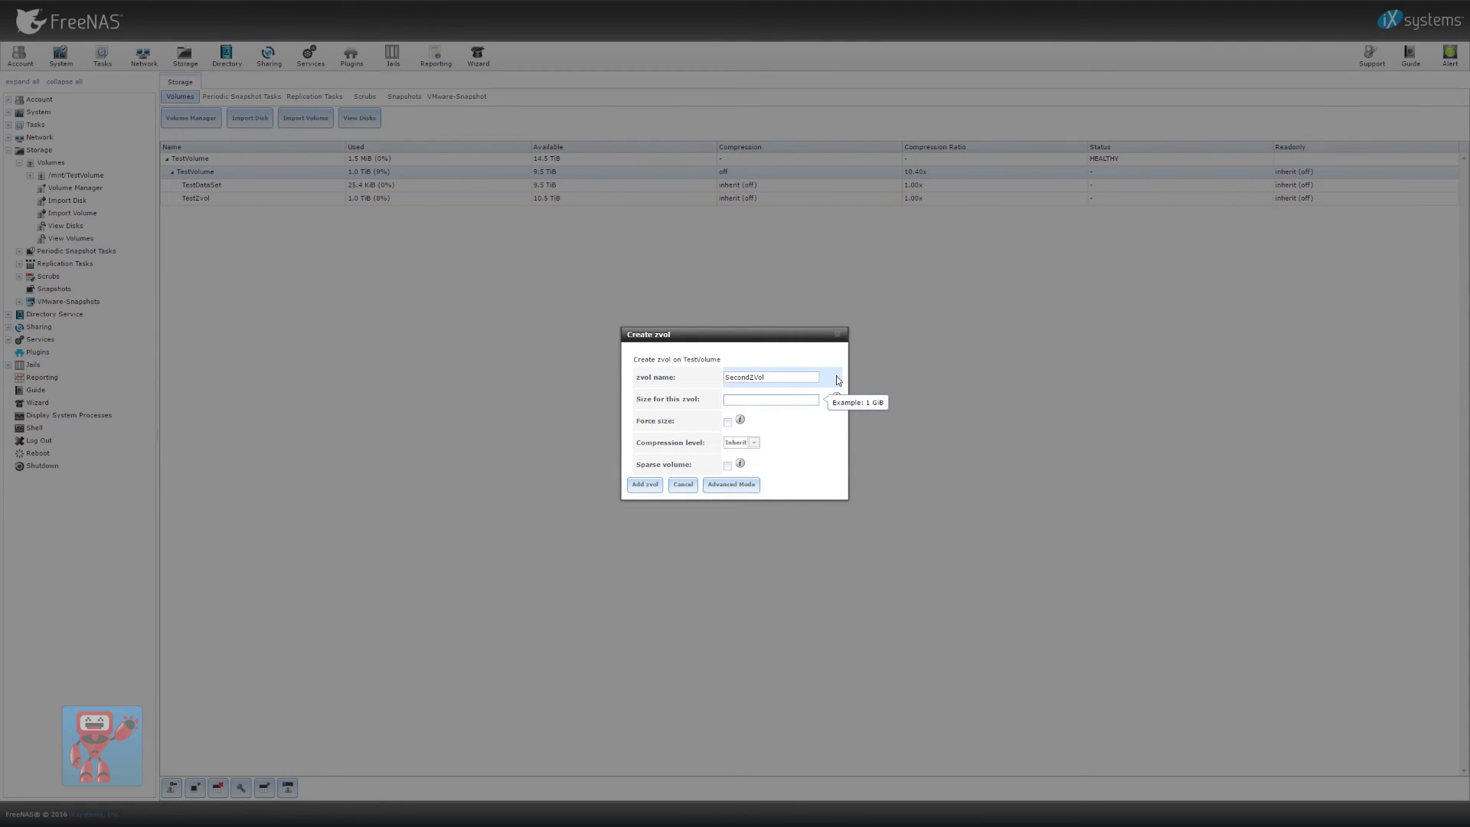
{"action": "type", "text": "5GiB"}
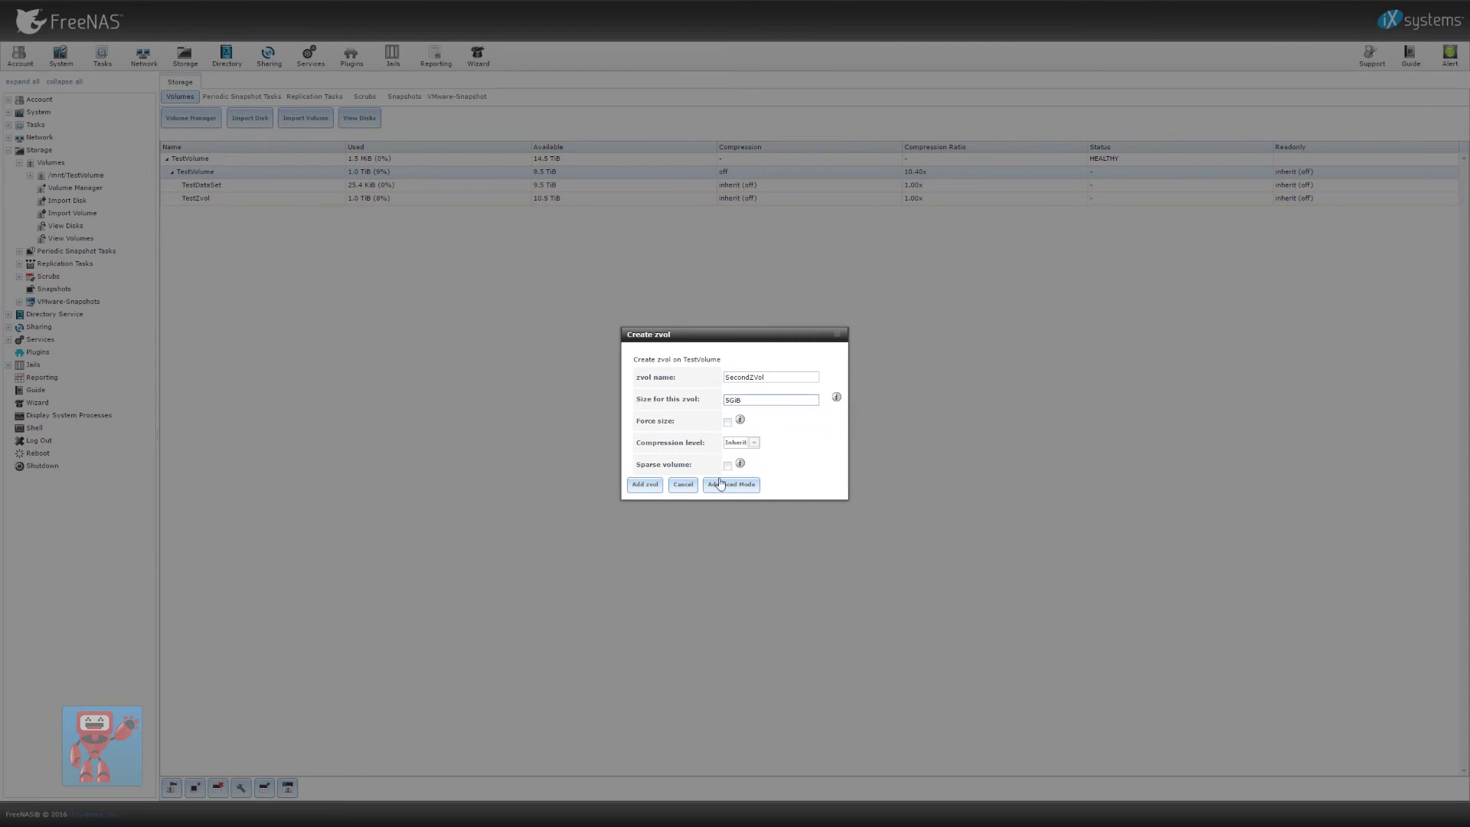
{"action": "left_click", "coordinate": [644, 484]}
Show the iSCSI extents list under Sharing > Block (iSCSI)
{"action": "left_click", "coordinate": [269, 55]}
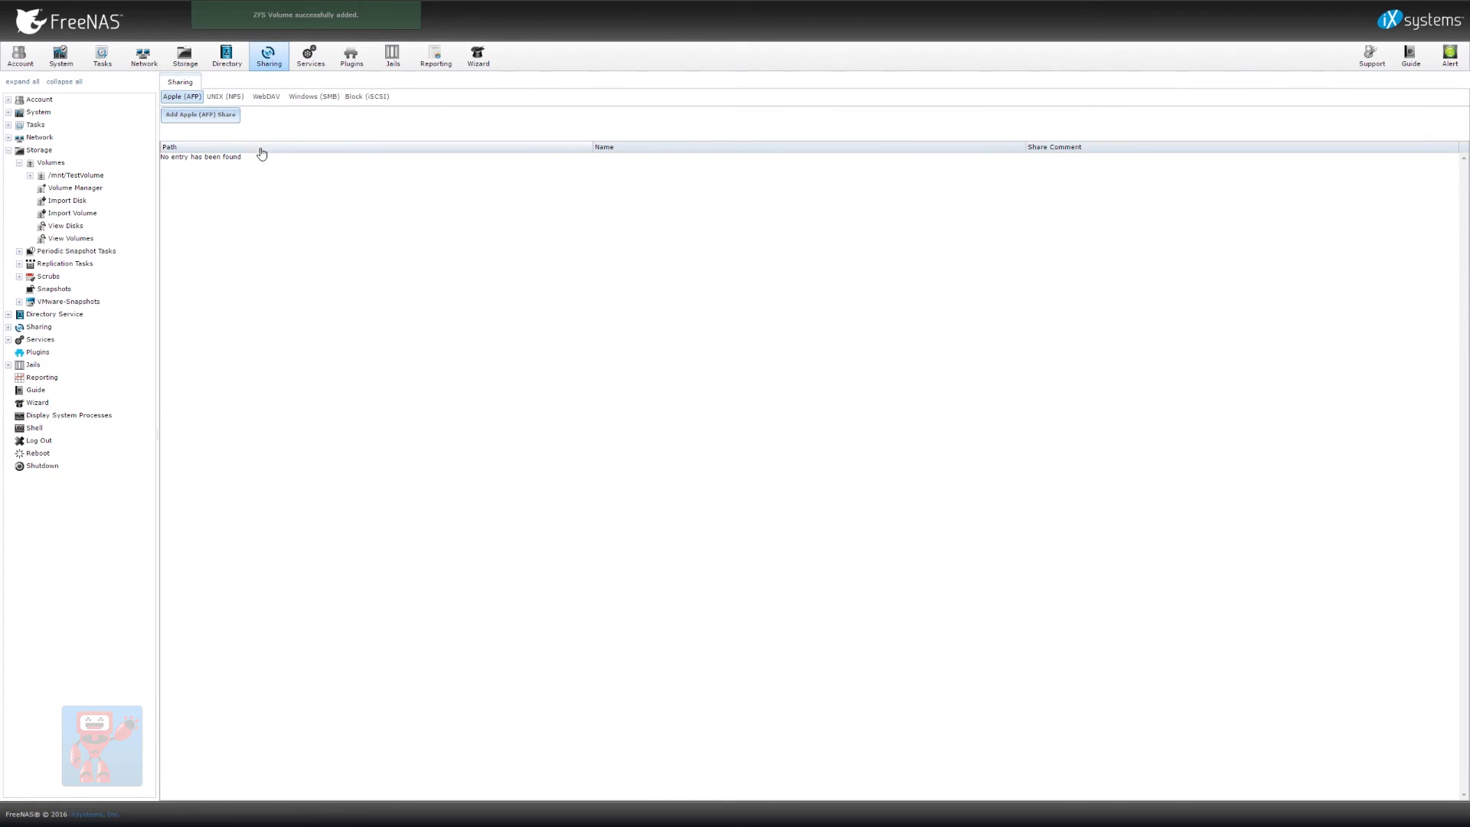
{"action": "left_click", "coordinate": [367, 96]}
{"action": "left_click", "coordinate": [458, 113]}
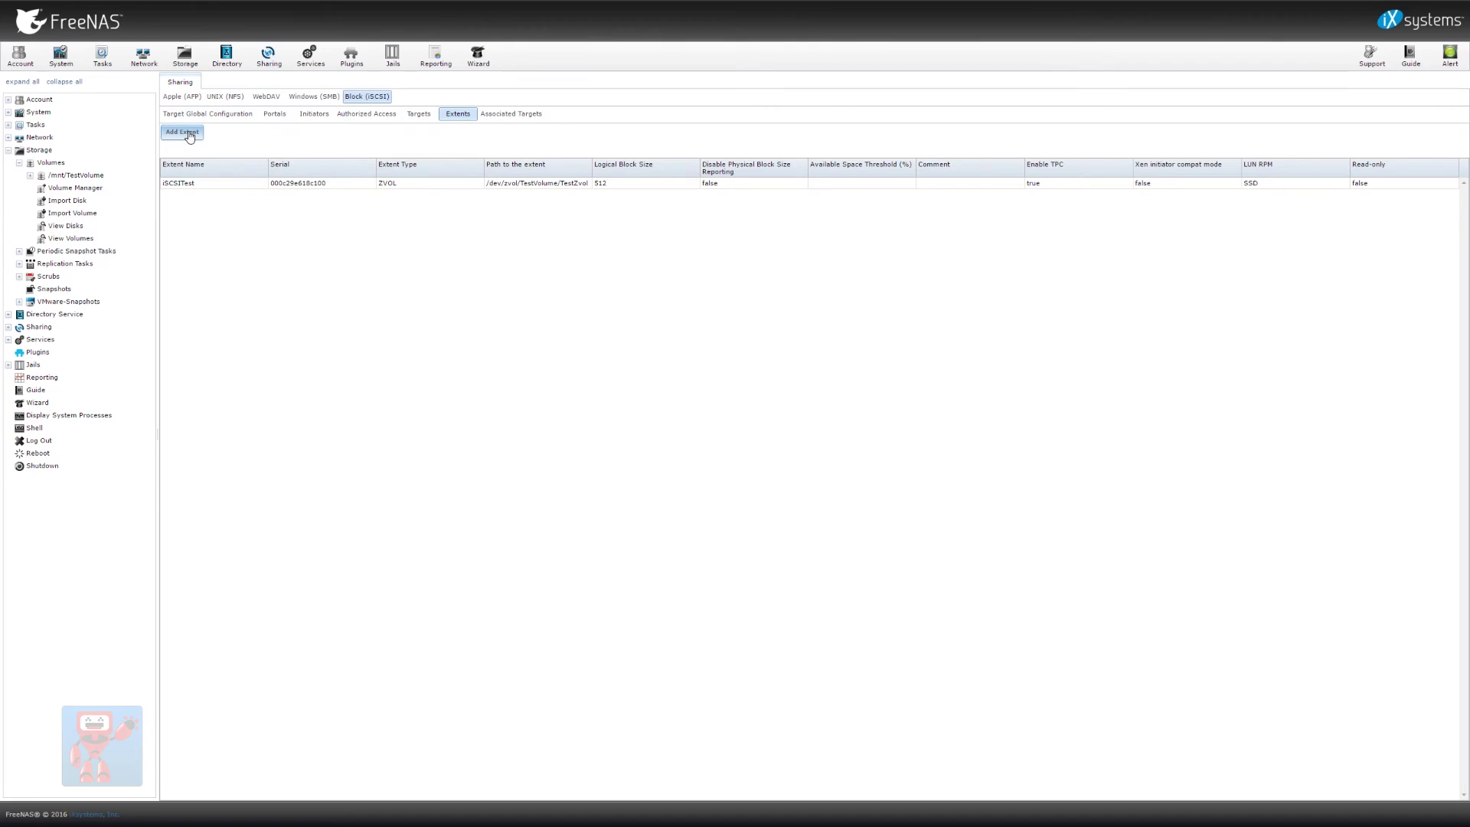
Add a SecondVol extent and map it to the Microsoft initiator target at LUN ID 1
{"action": "left_click", "coordinate": [184, 132]}
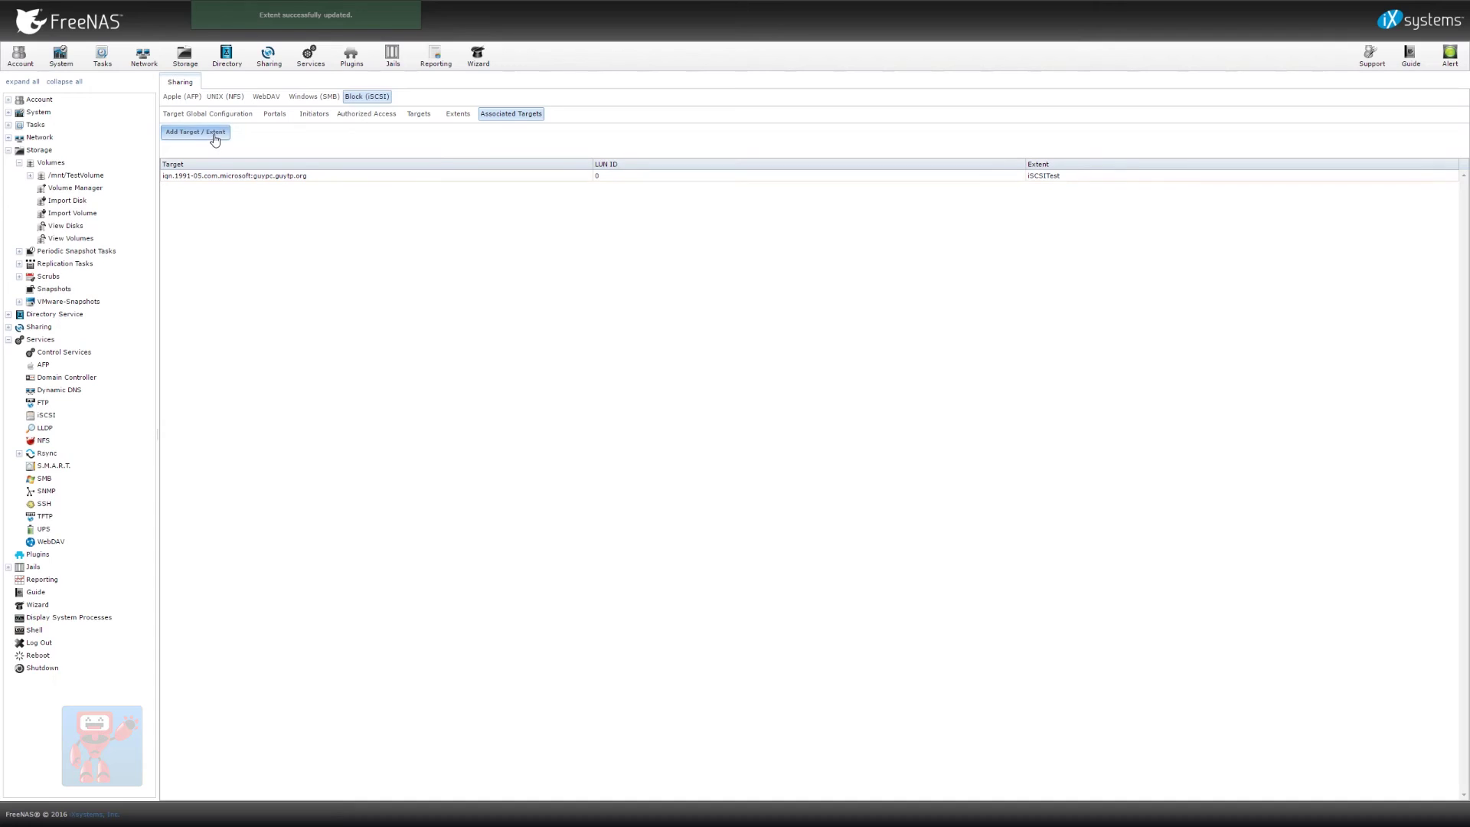
{"action": "left_click", "coordinate": [214, 136]}
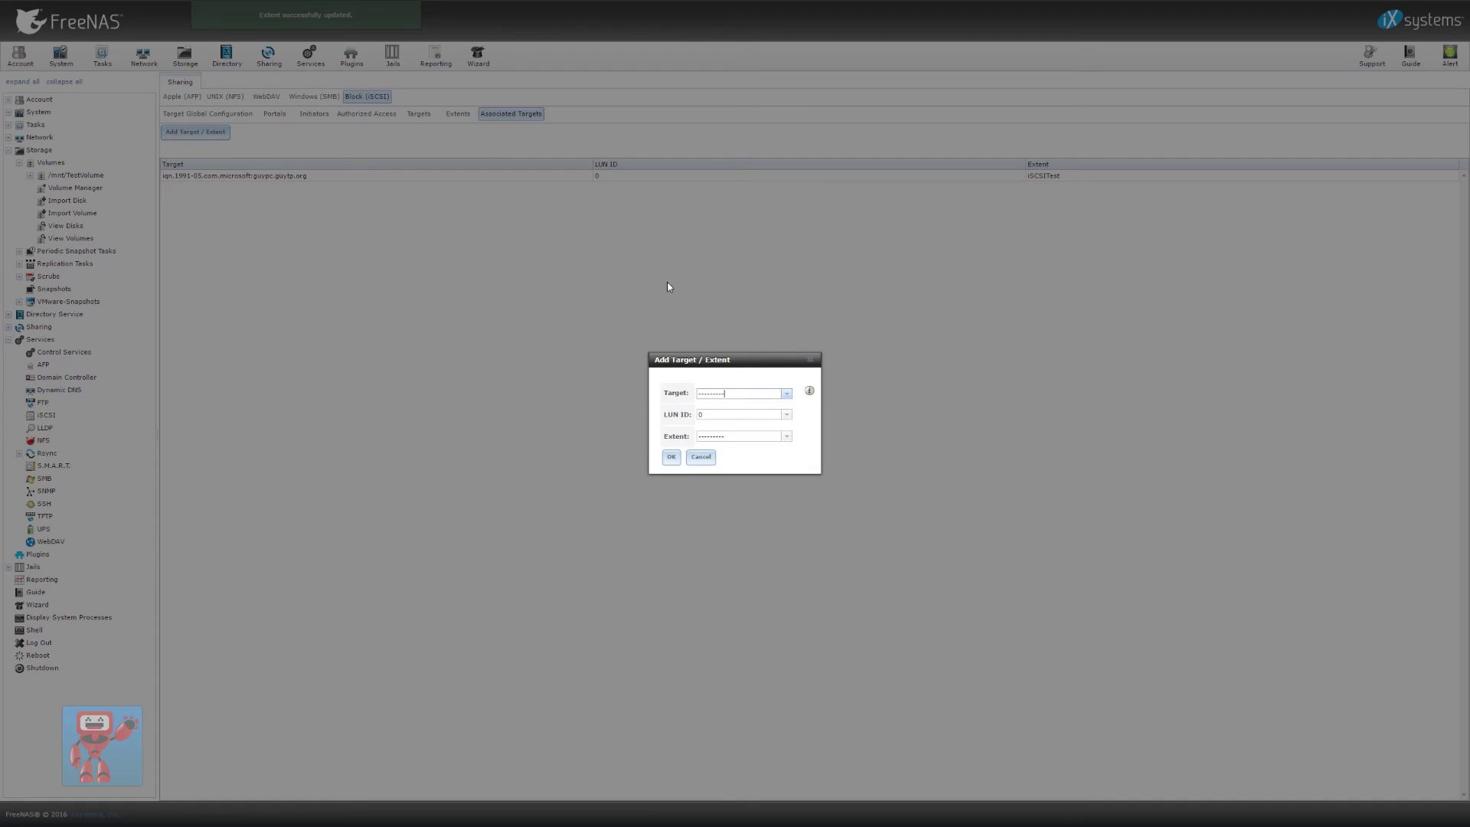
{"action": "left_click", "coordinate": [786, 393]}
{"action": "left_click", "coordinate": [774, 415]}
{"action": "left_click", "coordinate": [786, 414]}
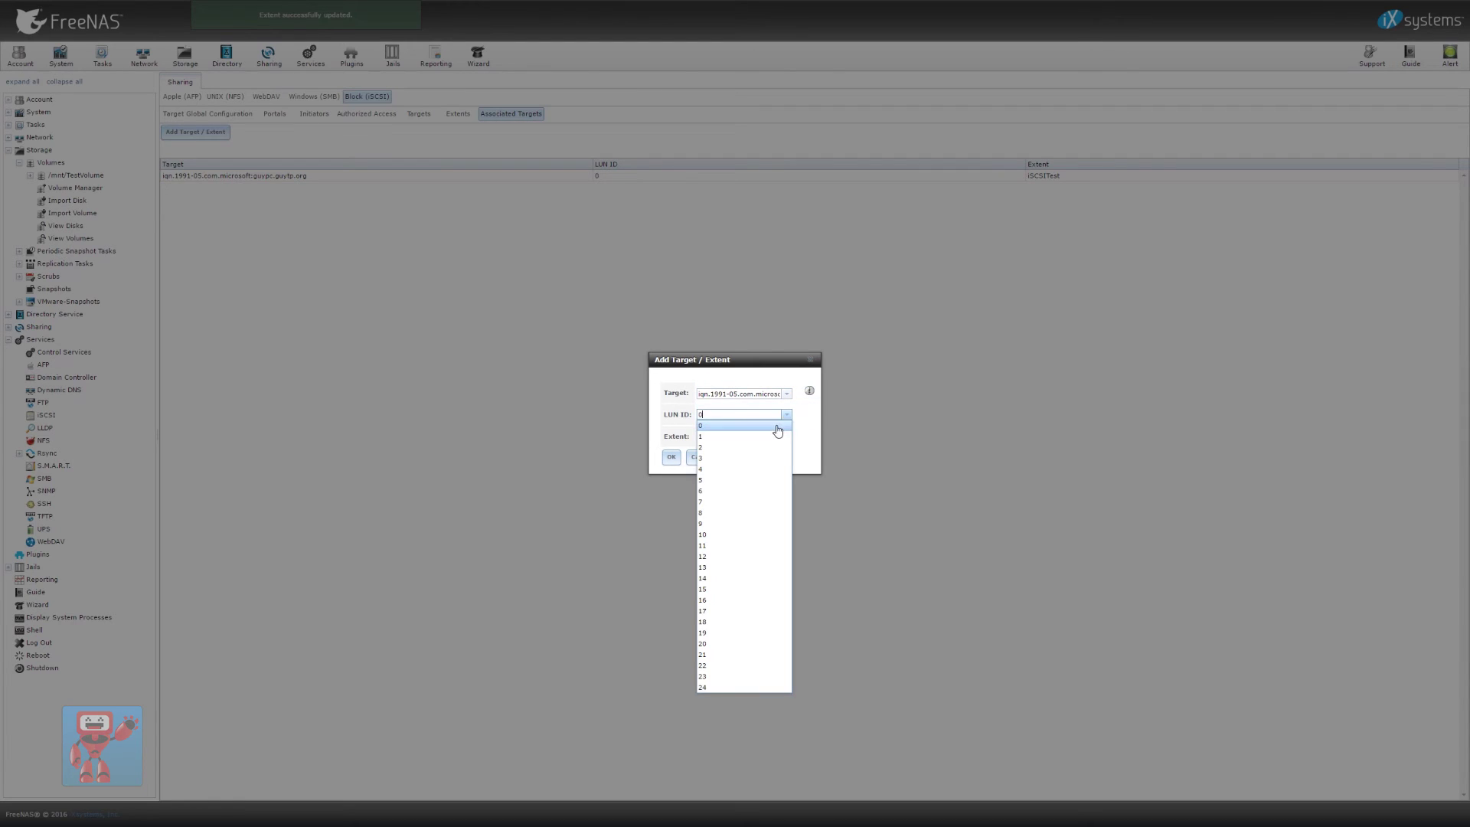
{"action": "left_click", "coordinate": [769, 436]}
{"action": "left_click", "coordinate": [787, 435]}
{"action": "left_click", "coordinate": [735, 458]}
{"action": "left_click", "coordinate": [668, 458]}
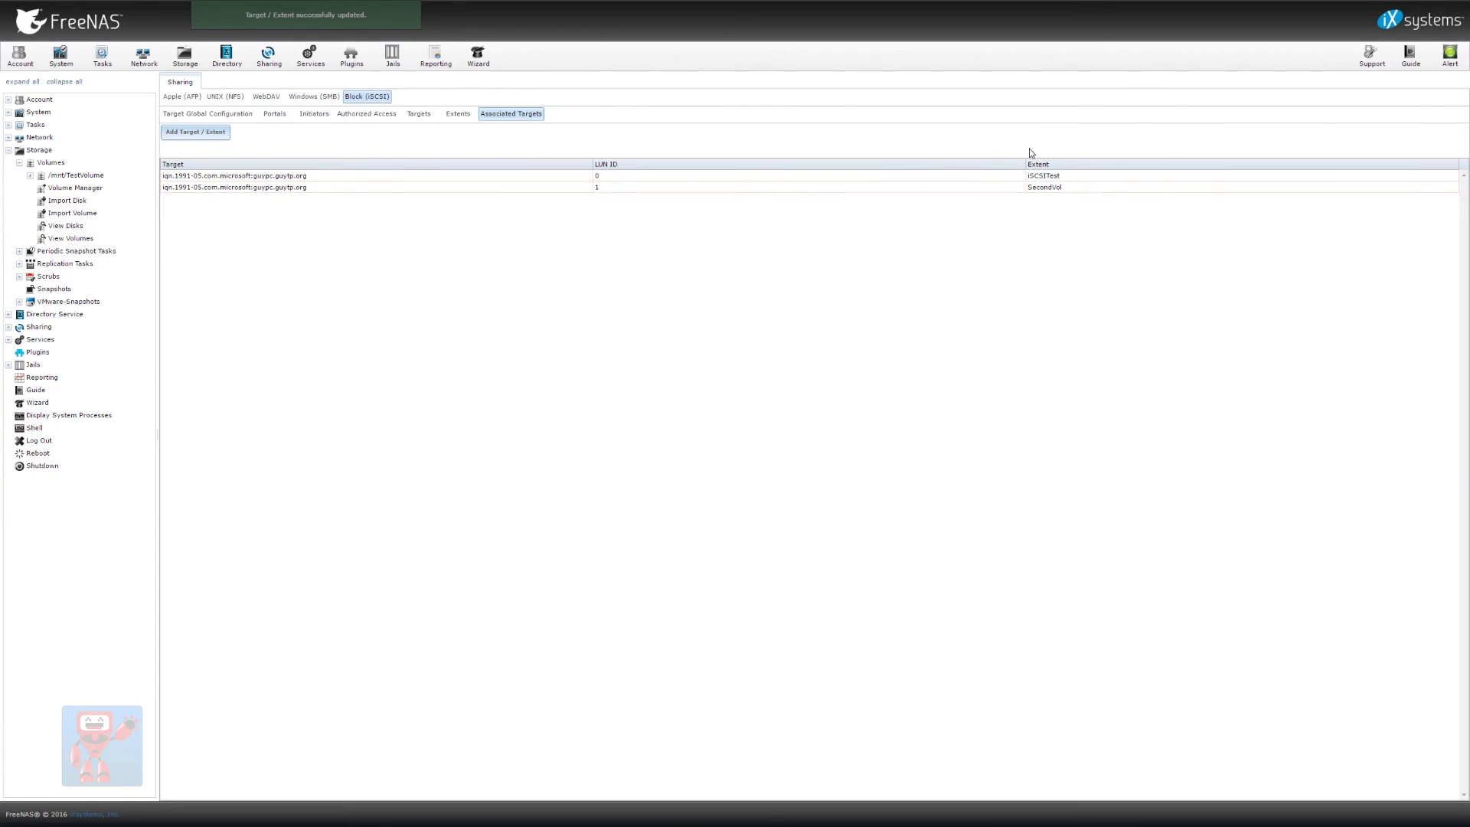
Quick-connect the Windows iSCSI Initiator to the FreeNAS target at 10.0.1.32
{"action": "key", "text": "alt+Tab"}
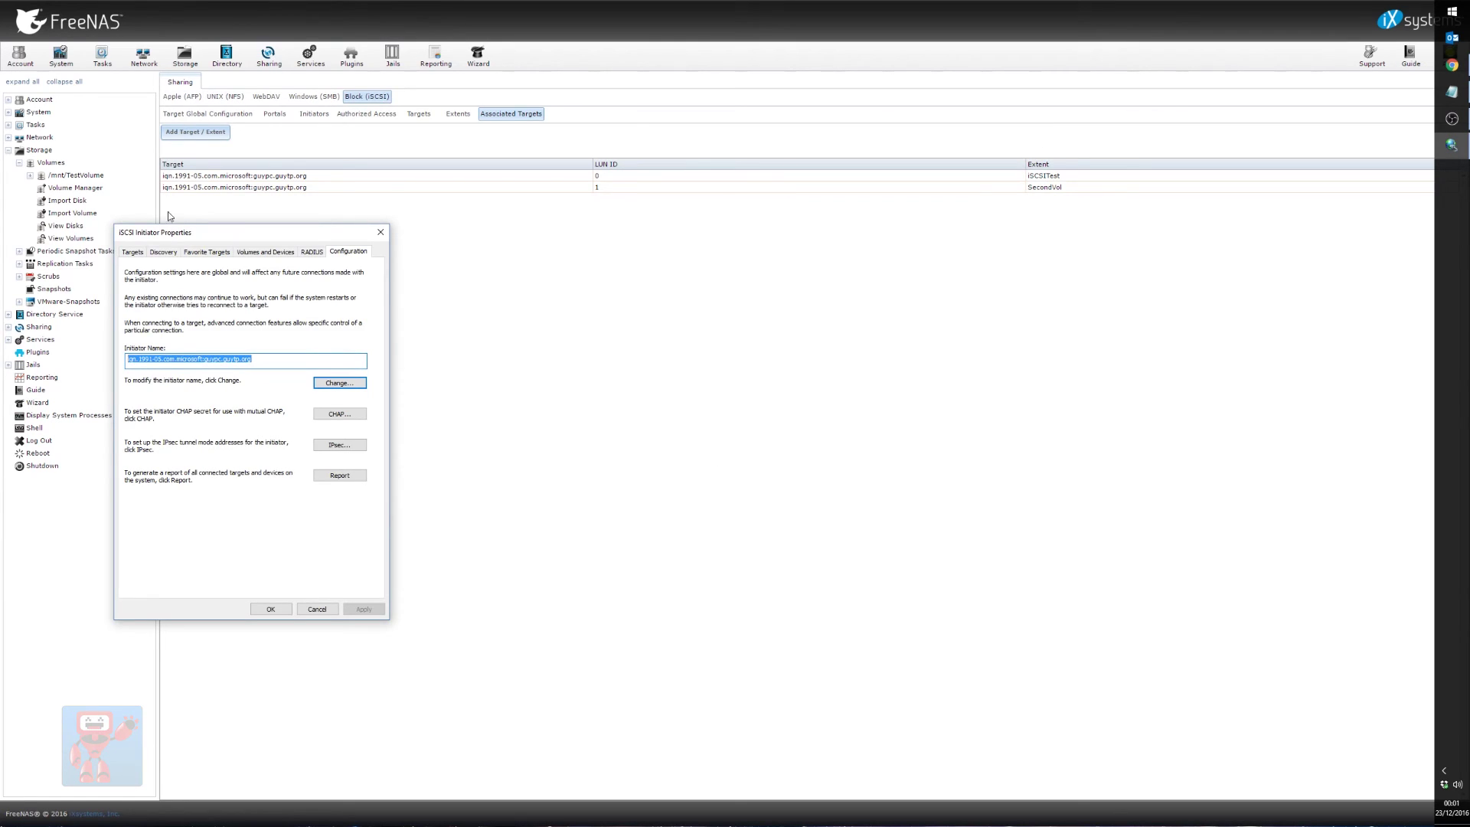
{"action": "left_click_drag", "start_coordinate": [157, 235], "coordinate": [546, 227]}
{"action": "left_click", "coordinate": [460, 266]}
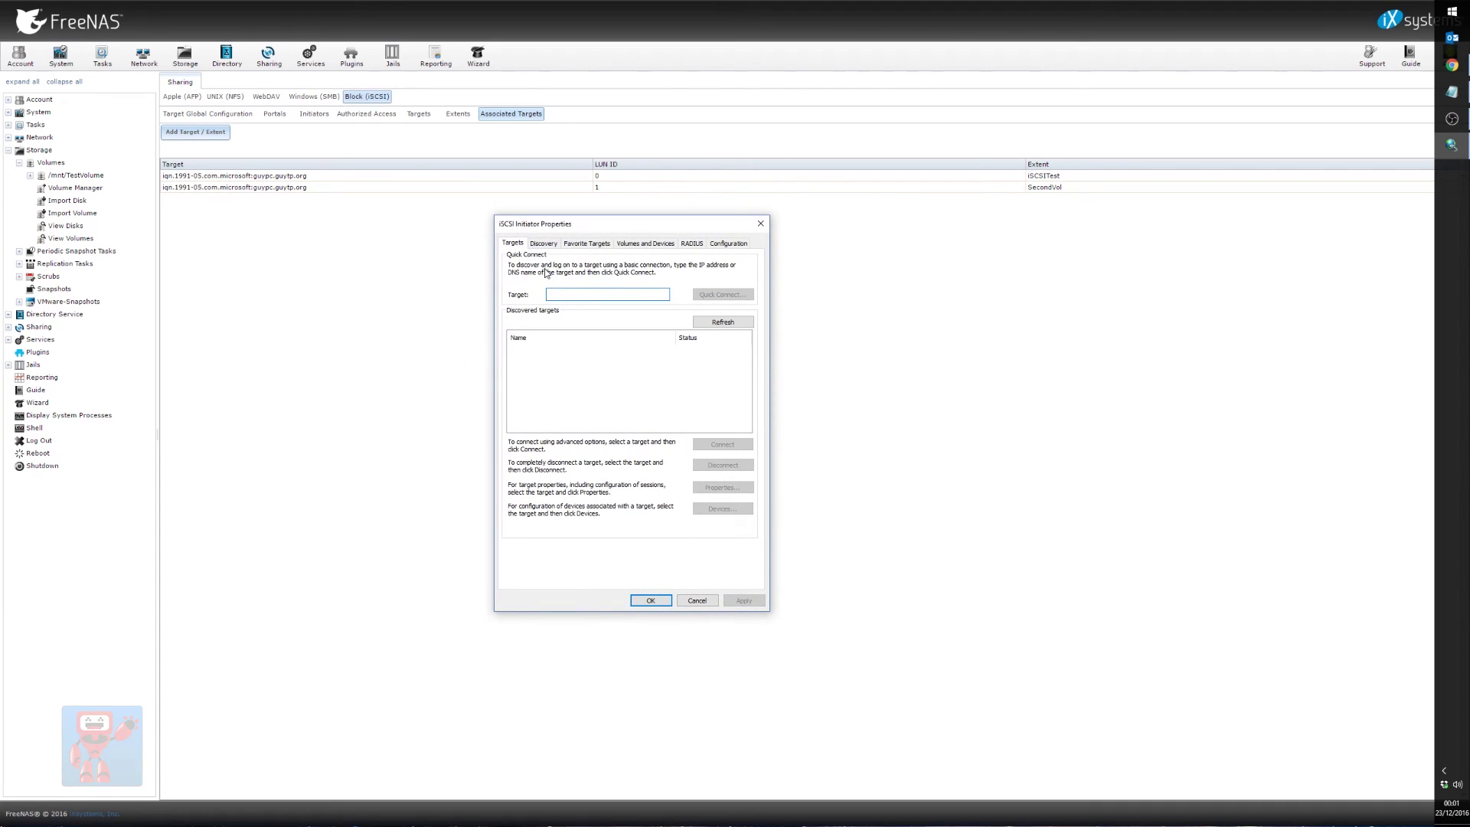
{"action": "type", "text": "10.0.1.32"}
{"action": "left_click", "coordinate": [720, 295]}
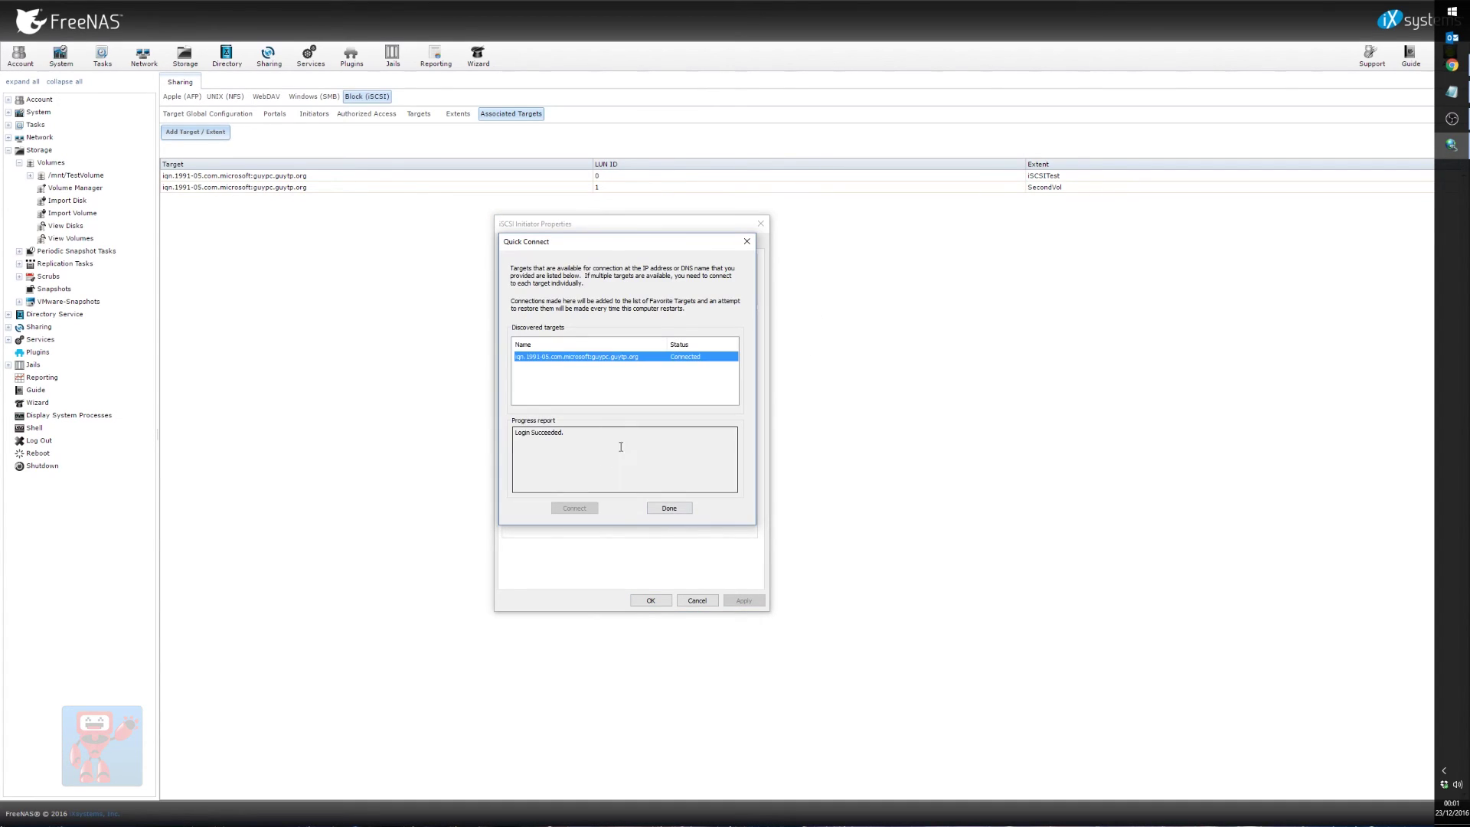
{"action": "left_click", "coordinate": [669, 509]}
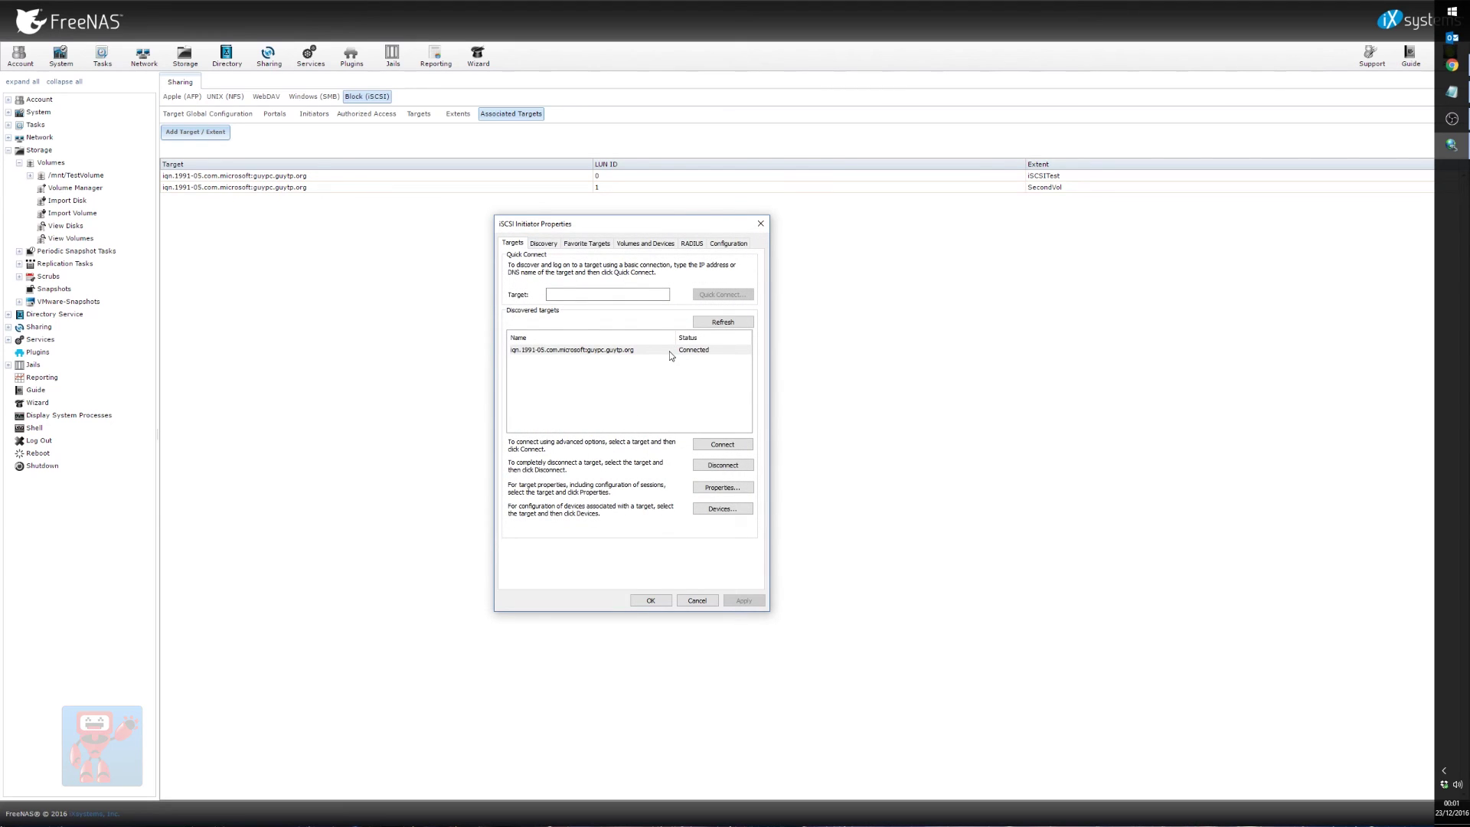
{"action": "key", "text": "super"}
Launch Computer Management and initialise both new iSCSI disks as MBR in Disk Management
{"action": "type", "text": "computer man"}
{"action": "key", "text": "Return"}
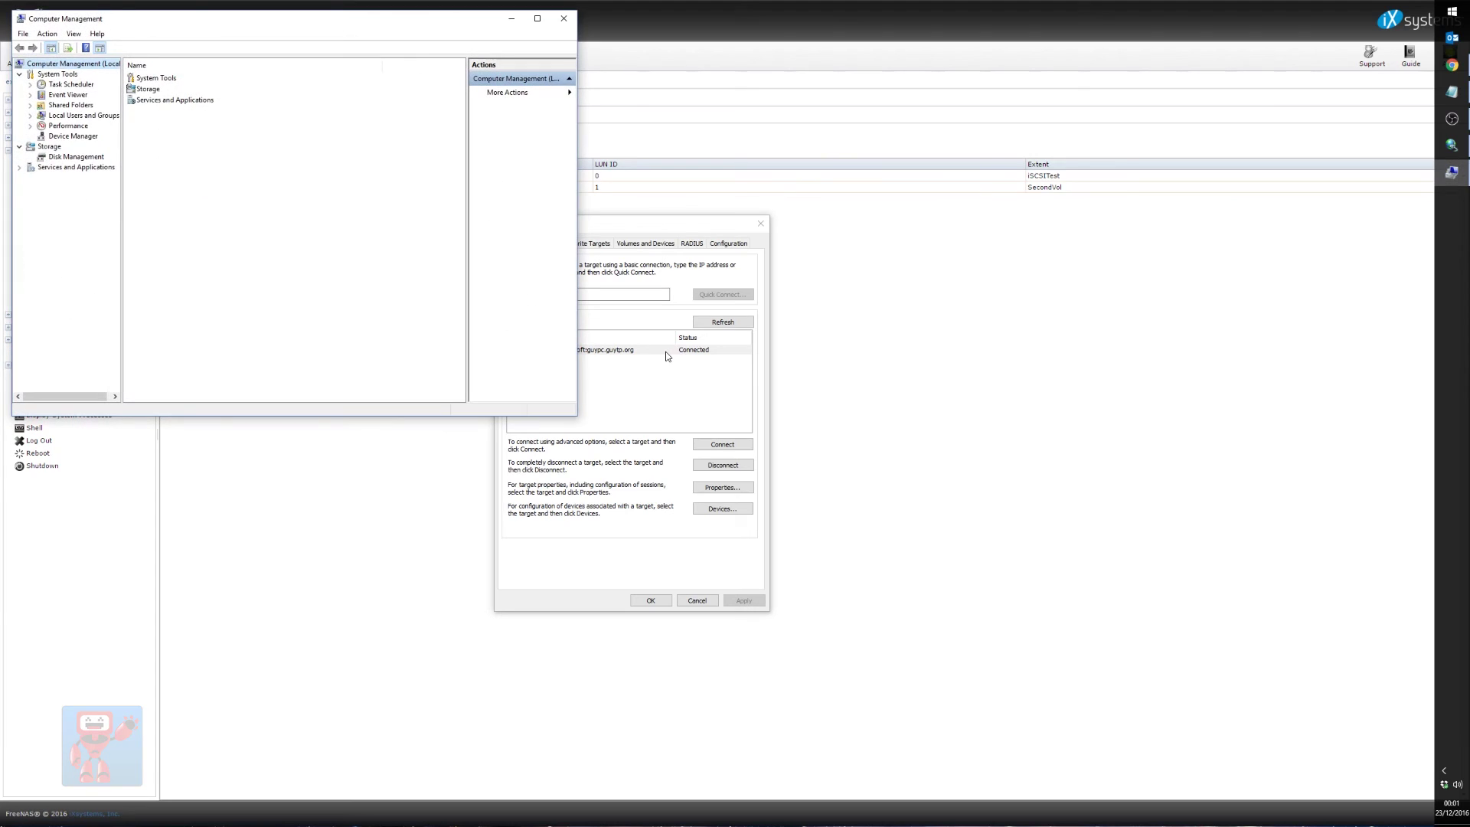
{"action": "left_click", "coordinate": [76, 156]}
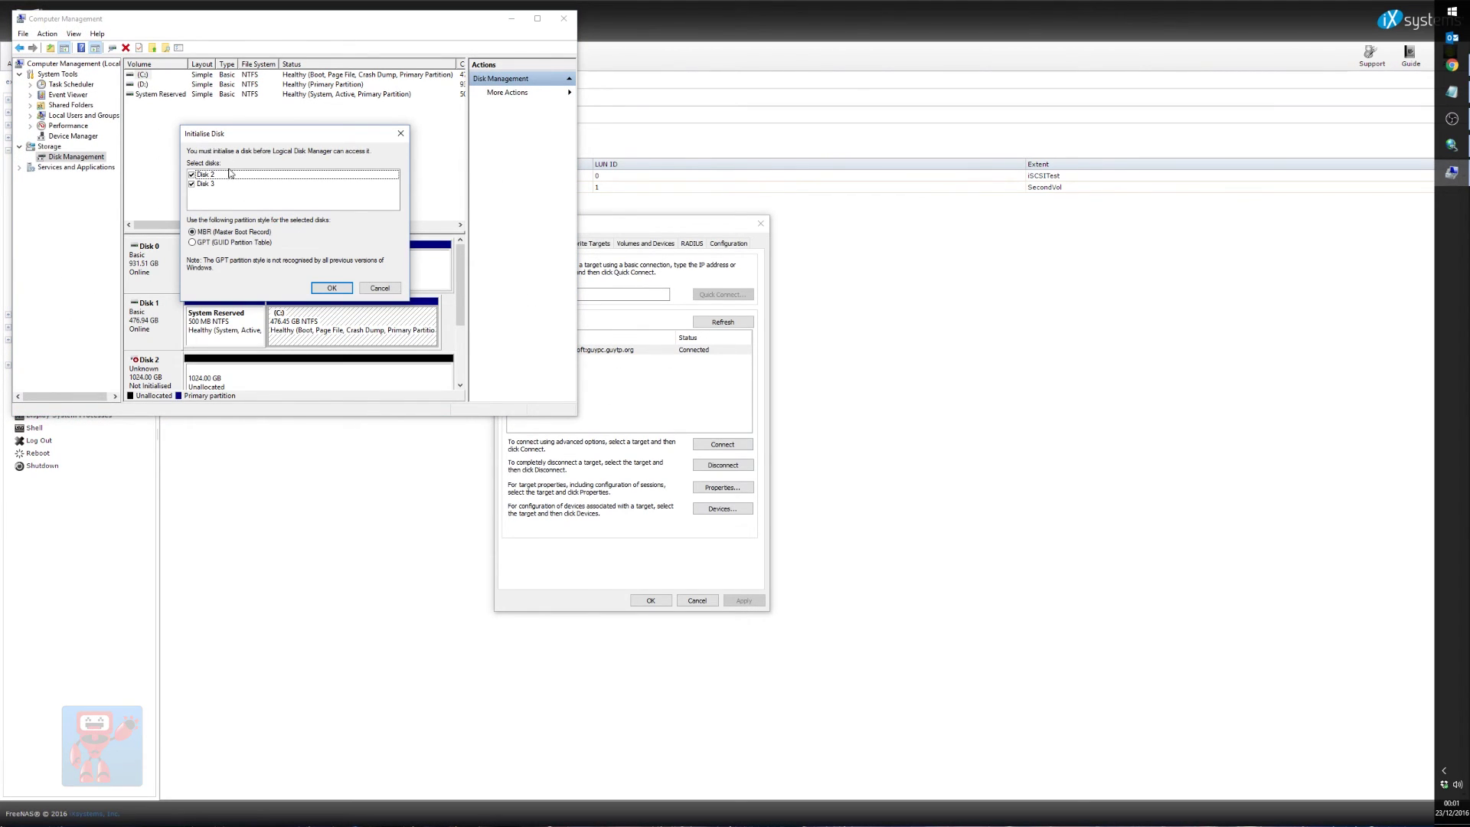
{"action": "left_click", "coordinate": [346, 292]}
{"action": "double_click", "coordinate": [536, 19]}
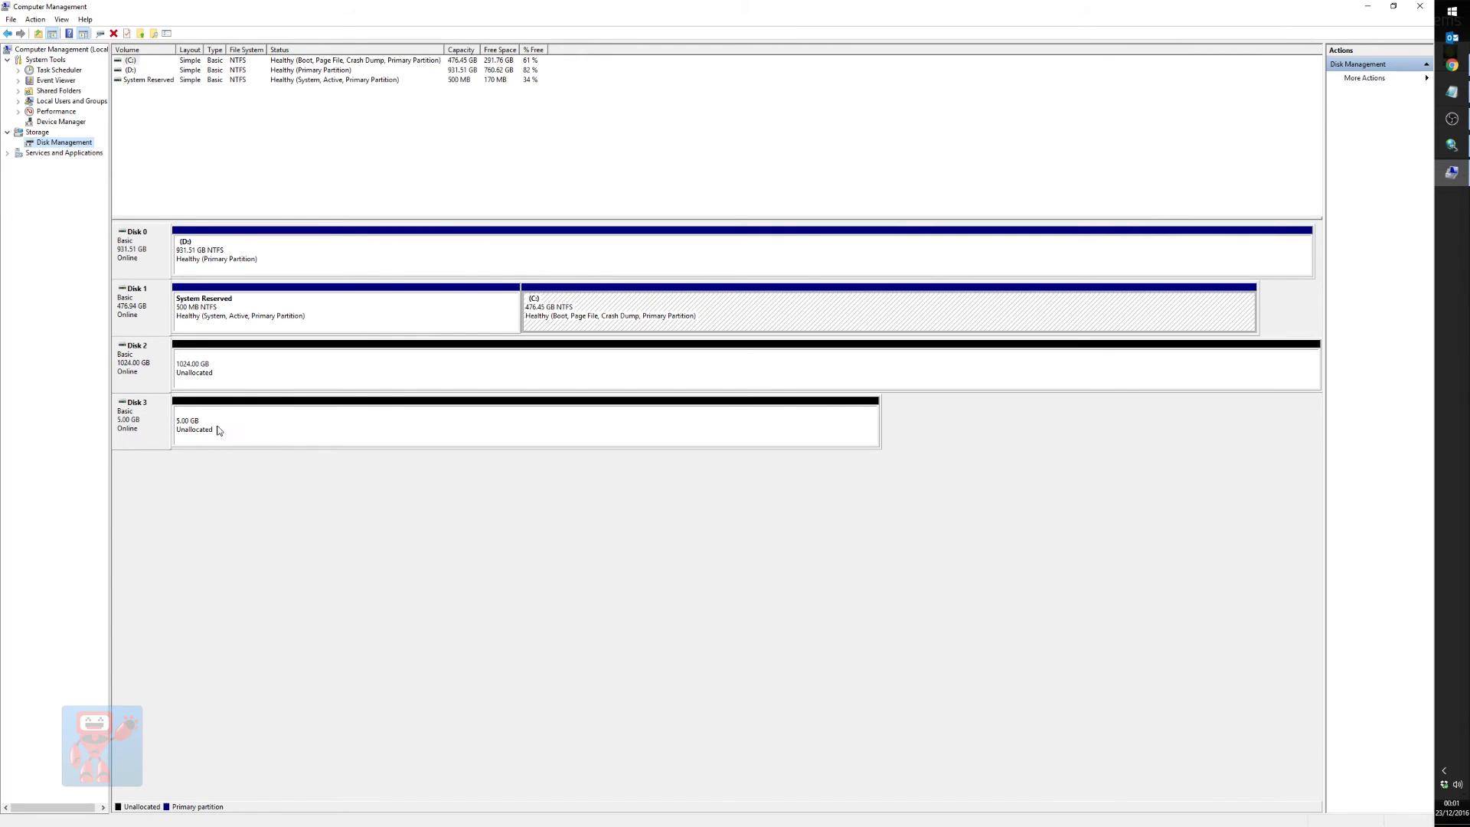
Create a full-size NTFS simple volume on Disk 2 with the default drive letter E:
{"action": "right_click", "coordinate": [333, 374]}
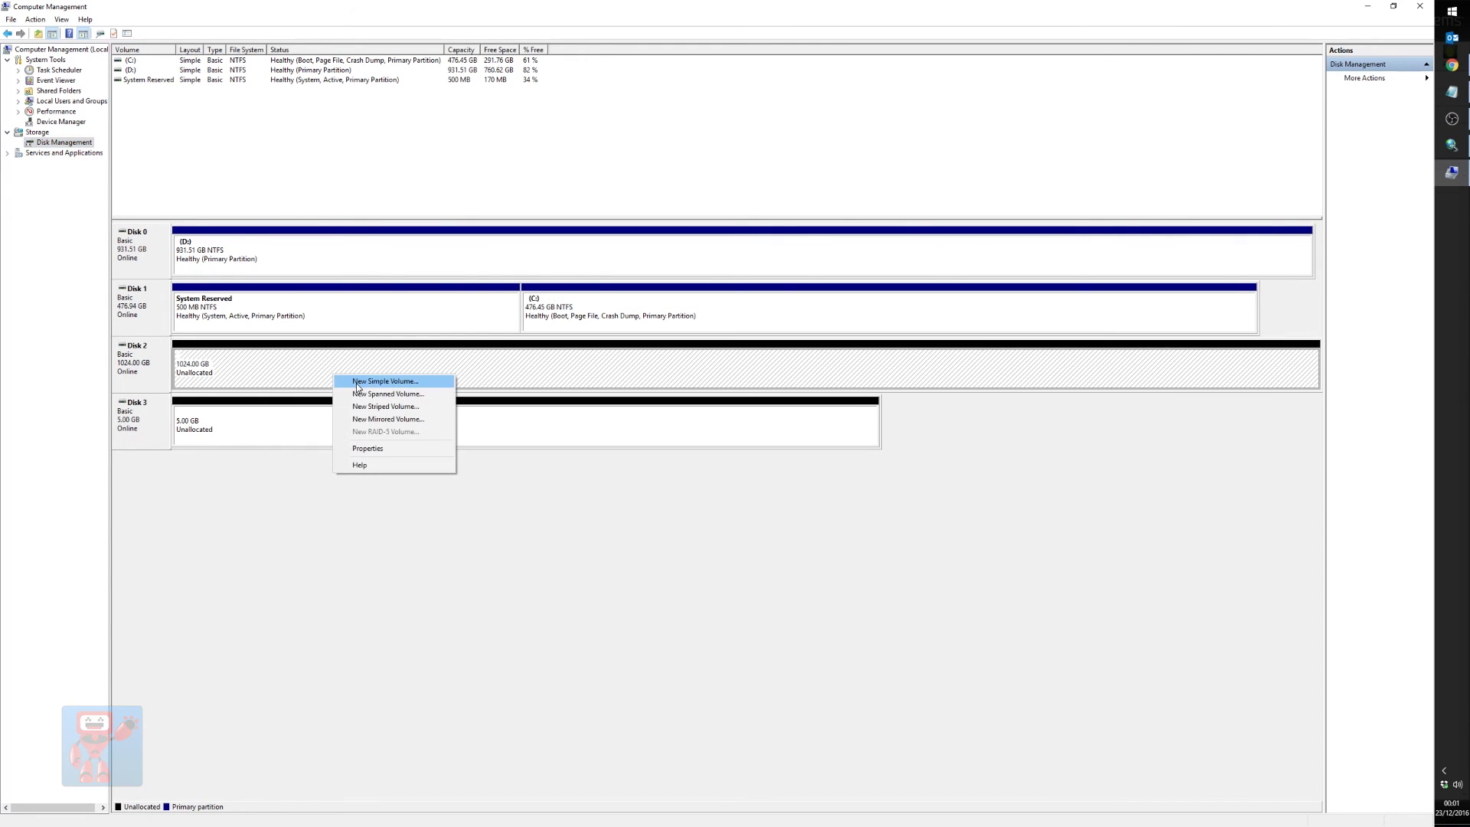
{"action": "left_click", "coordinate": [955, 548]}
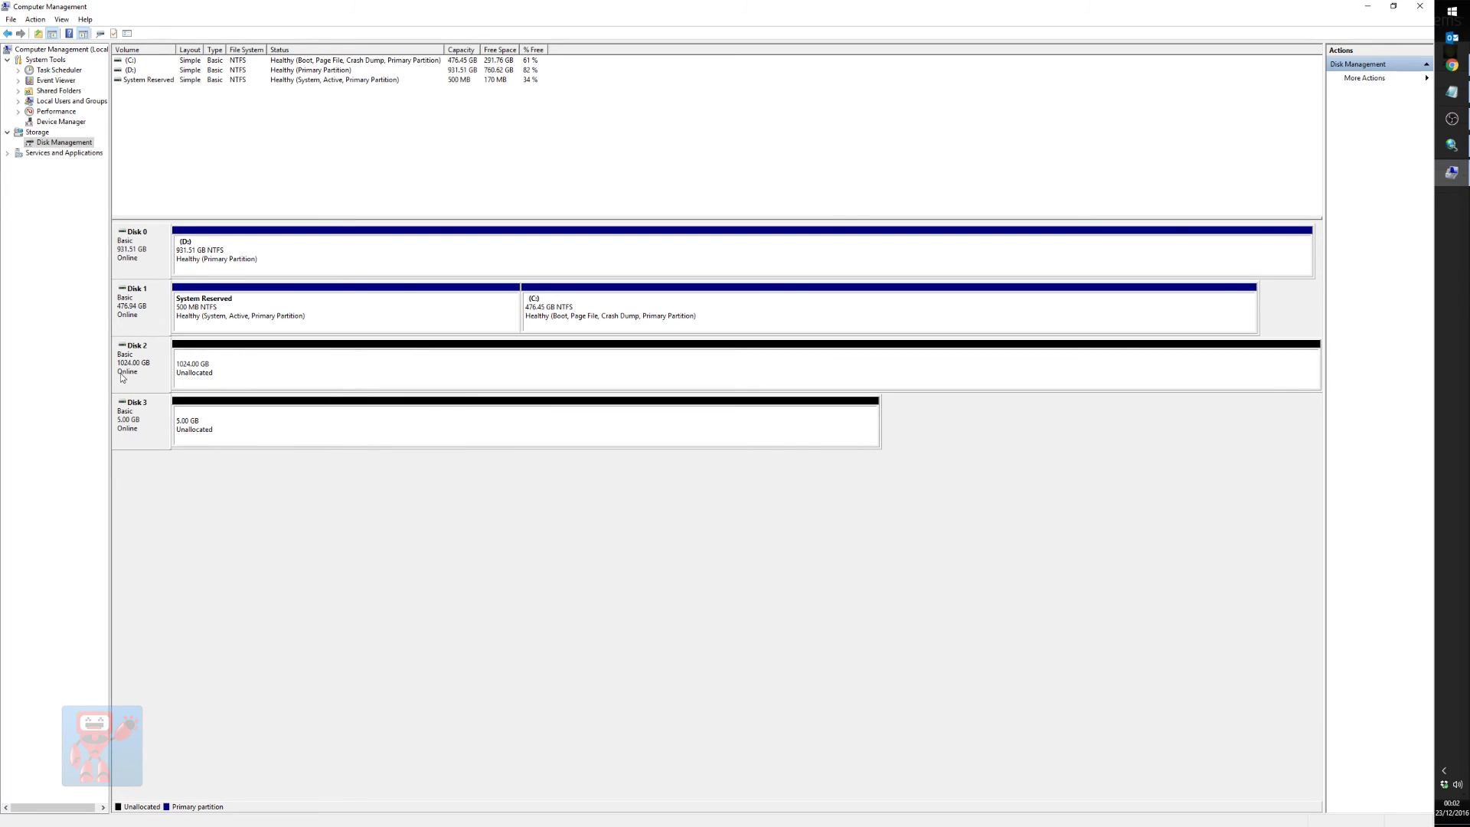
{"action": "left_click", "coordinate": [245, 378]}
{"action": "left_click", "coordinate": [122, 371]}
{"action": "right_click", "coordinate": [295, 374]}
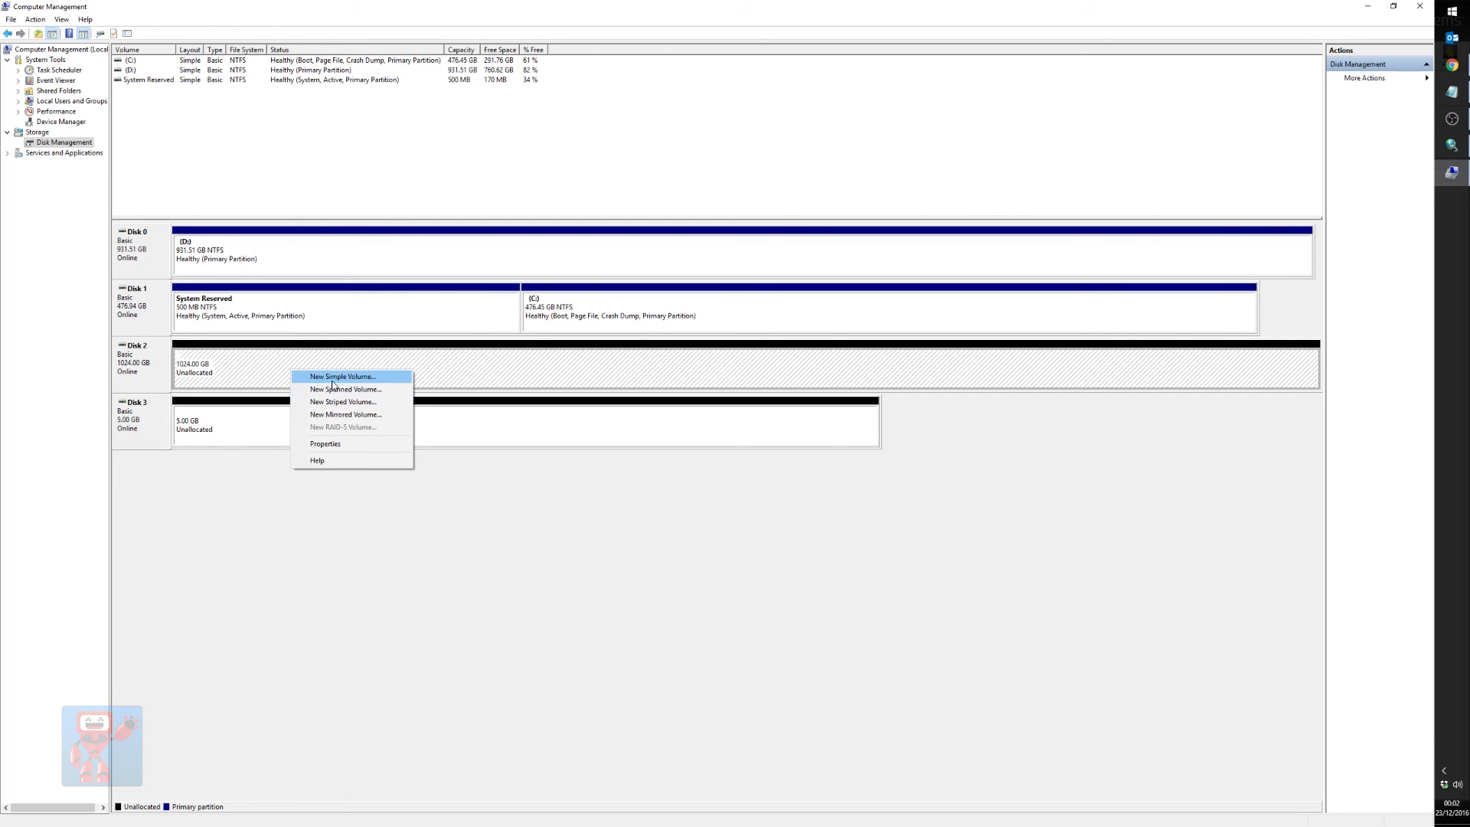
{"action": "left_click", "coordinate": [399, 378]}
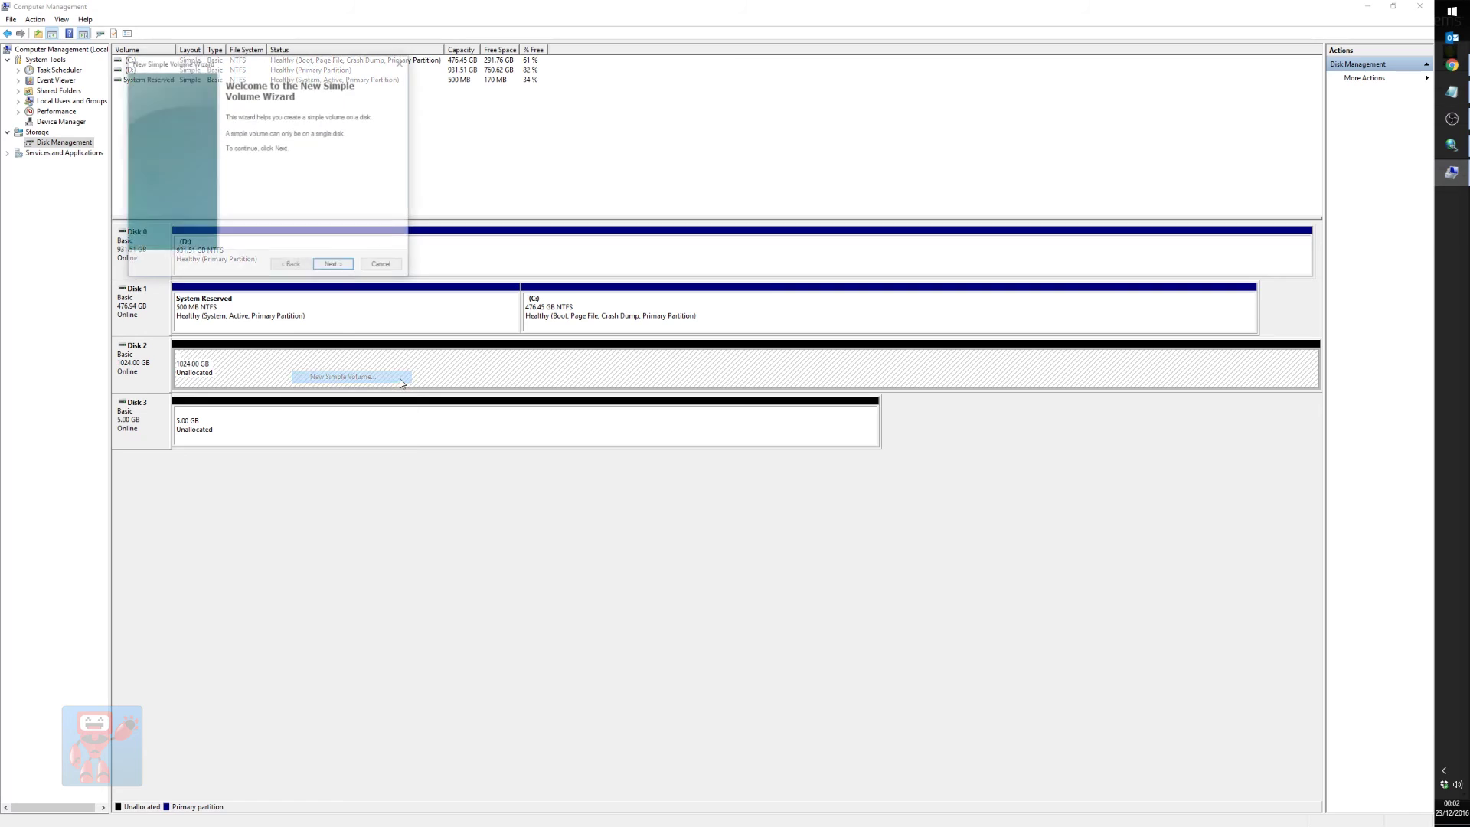
{"action": "left_click", "coordinate": [324, 270]}
{"action": "left_click", "coordinate": [327, 269]}
{"action": "left_click", "coordinate": [330, 267]}
{"action": "left_click", "coordinate": [332, 265]}
{"action": "left_click", "coordinate": [332, 264]}
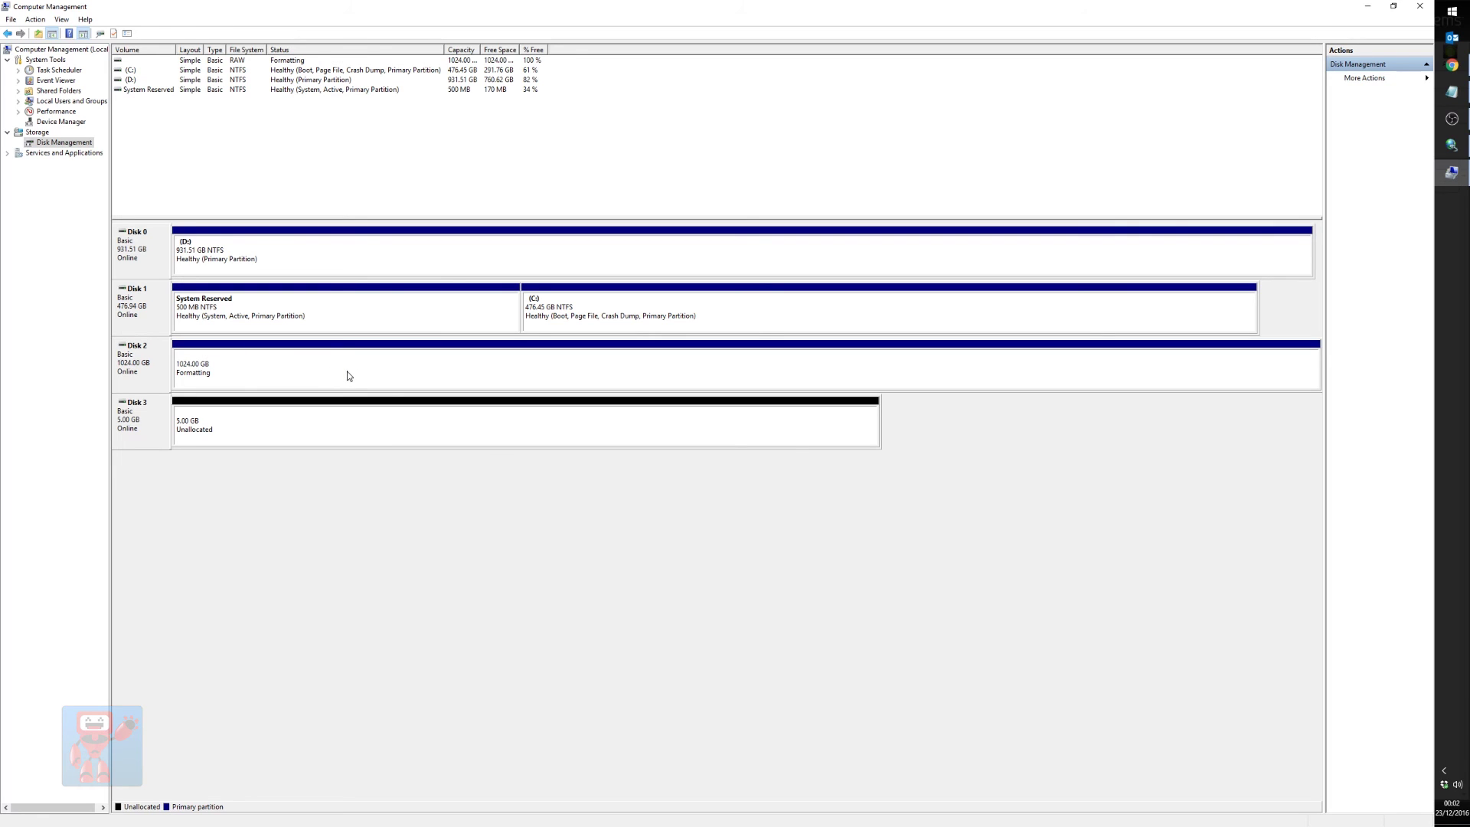
{"action": "left_click", "coordinate": [1352, 789]}
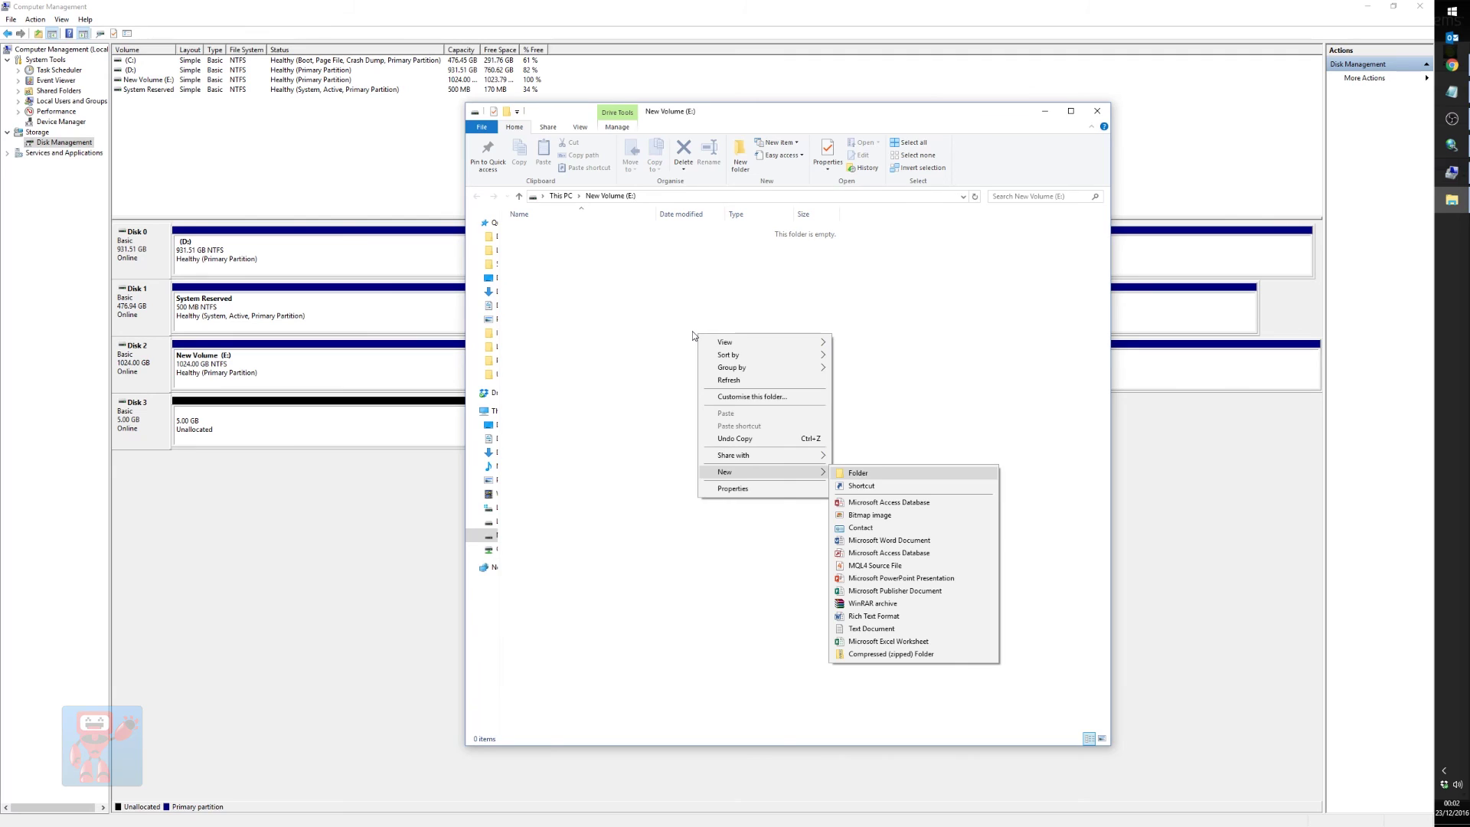
{"action": "key", "text": "Return"}
{"action": "type", "text": "Test"}
{"action": "key", "text": "Return"}
{"action": "key", "text": "alt+Return"}
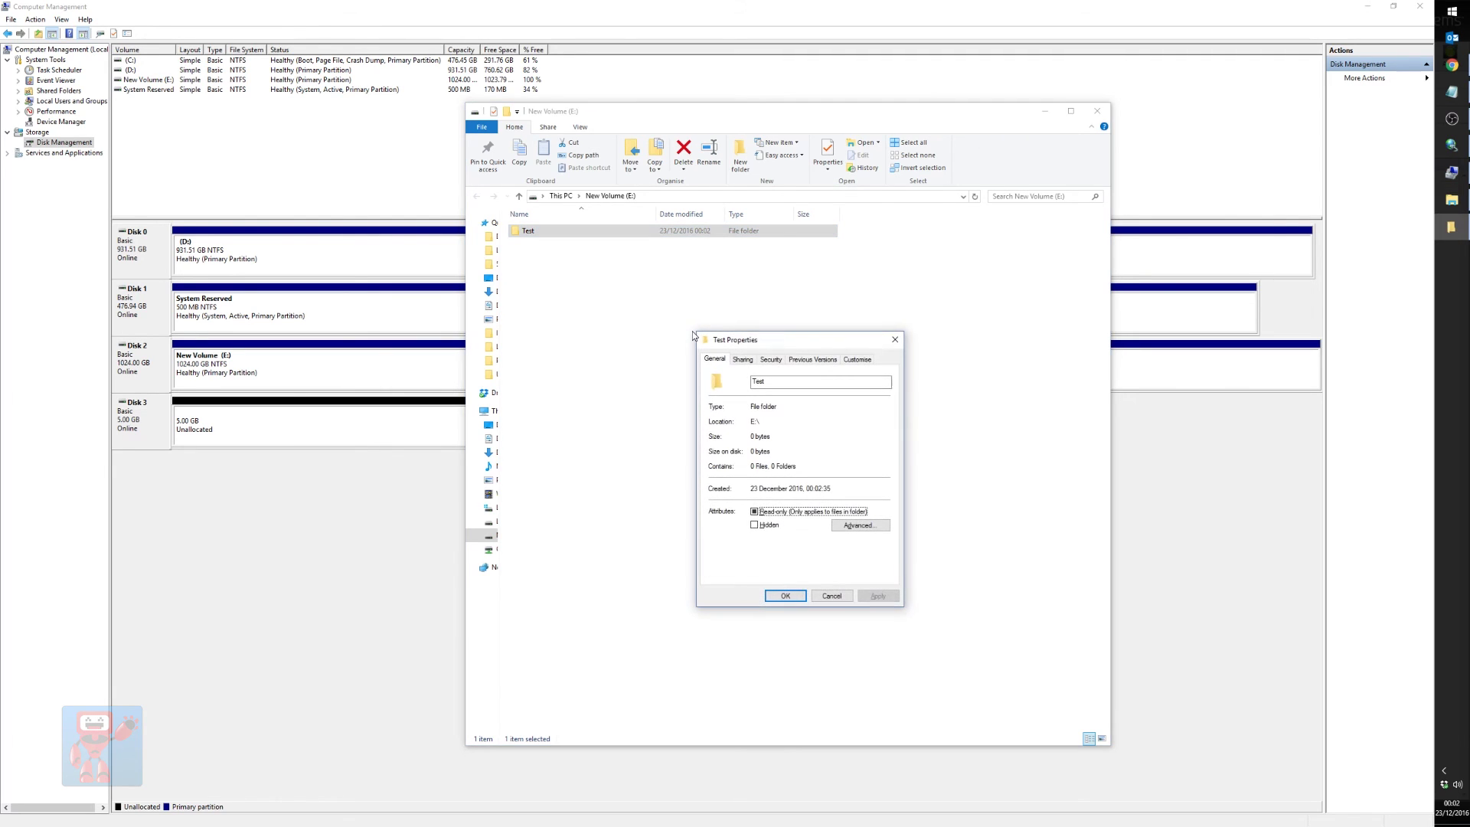
{"action": "left_click", "coordinate": [743, 359]}
{"action": "left_click", "coordinate": [754, 497]}
{"action": "left_click", "coordinate": [755, 384]}
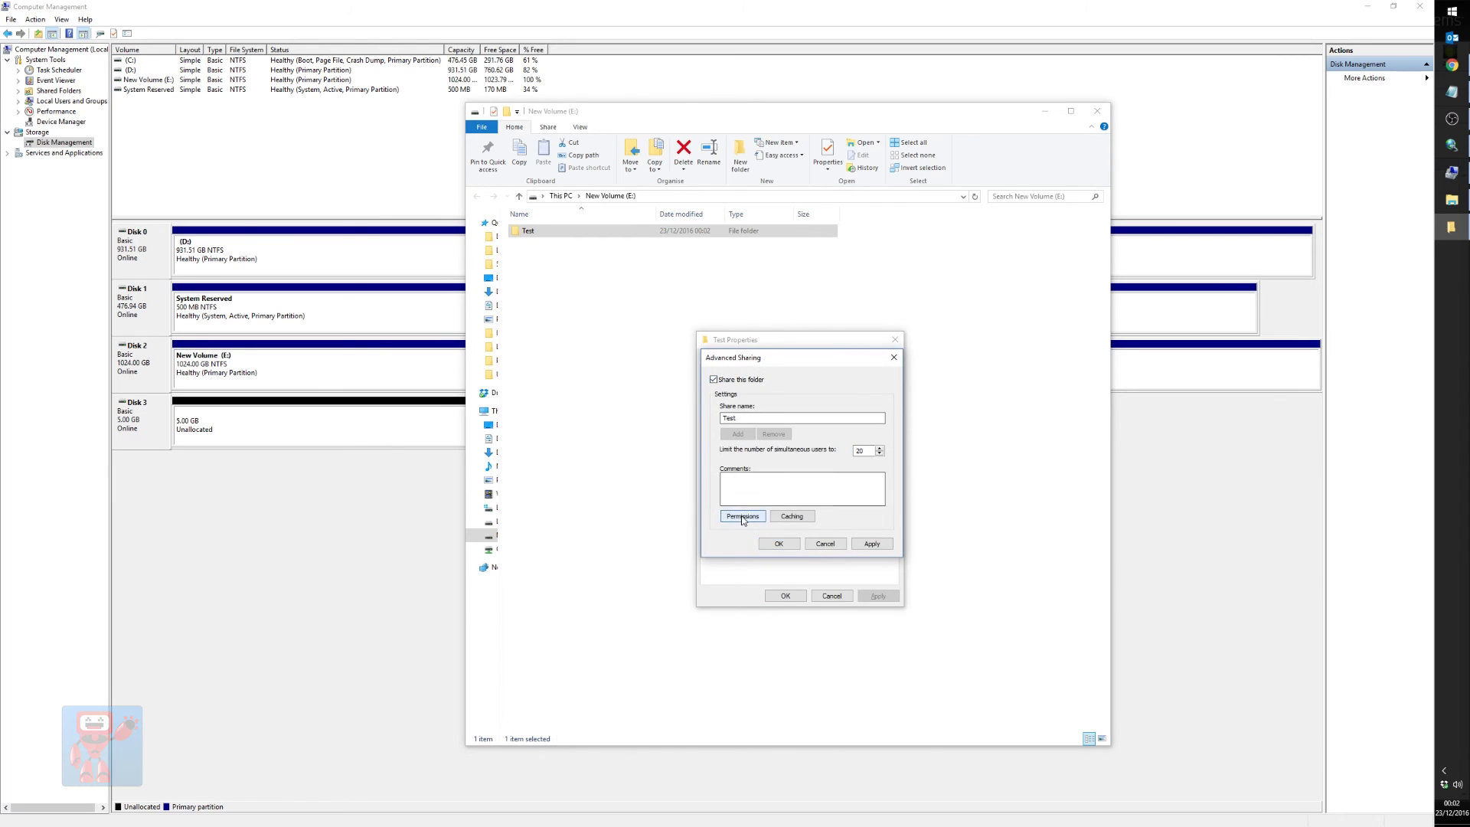
{"action": "left_click", "coordinate": [741, 521]}
{"action": "left_click", "coordinate": [838, 475]}
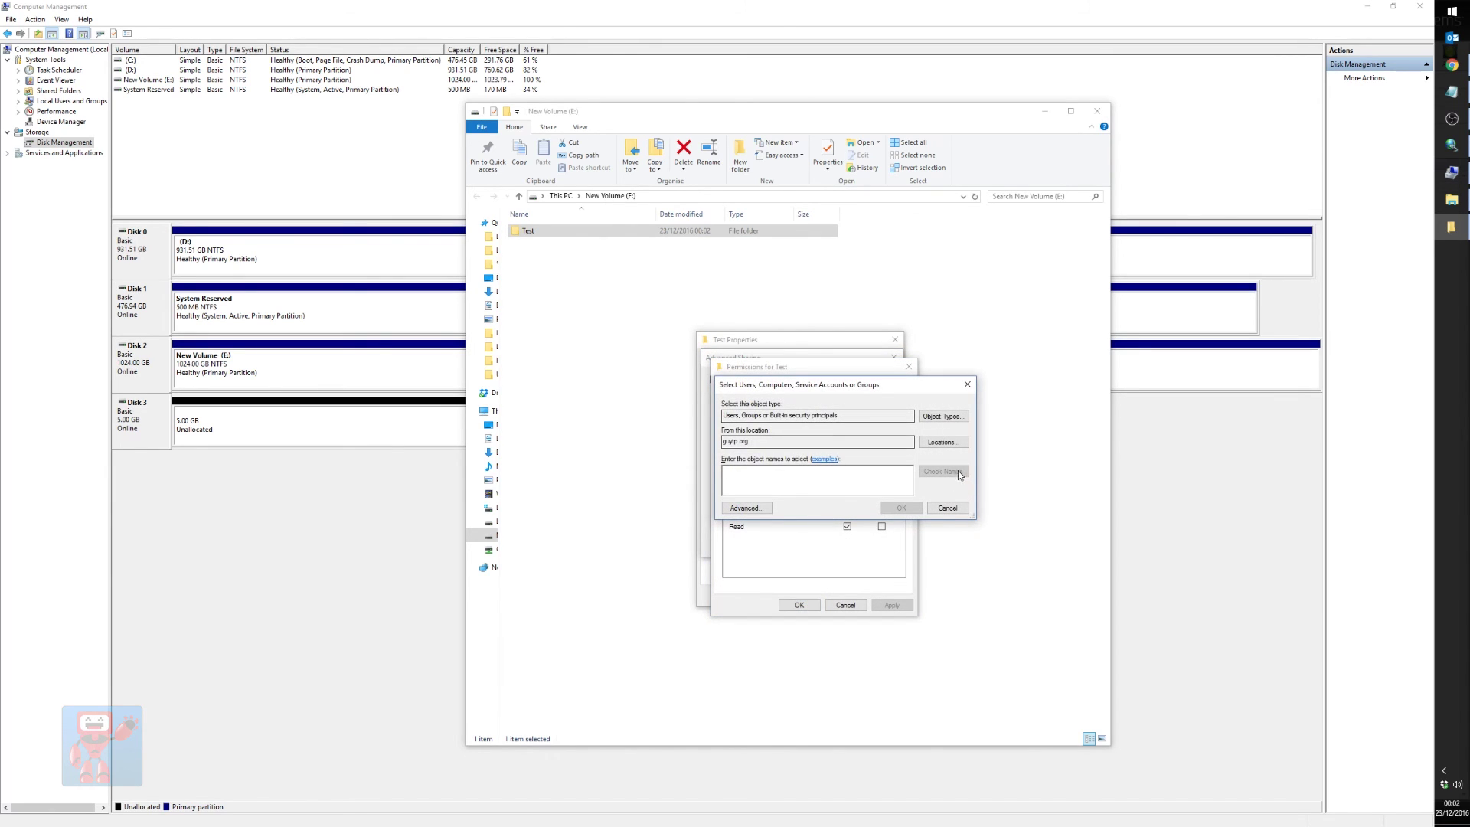
{"action": "key", "text": "Escape"}
{"action": "key", "text": "Escape"}
{"action": "key", "text": "Escape"}
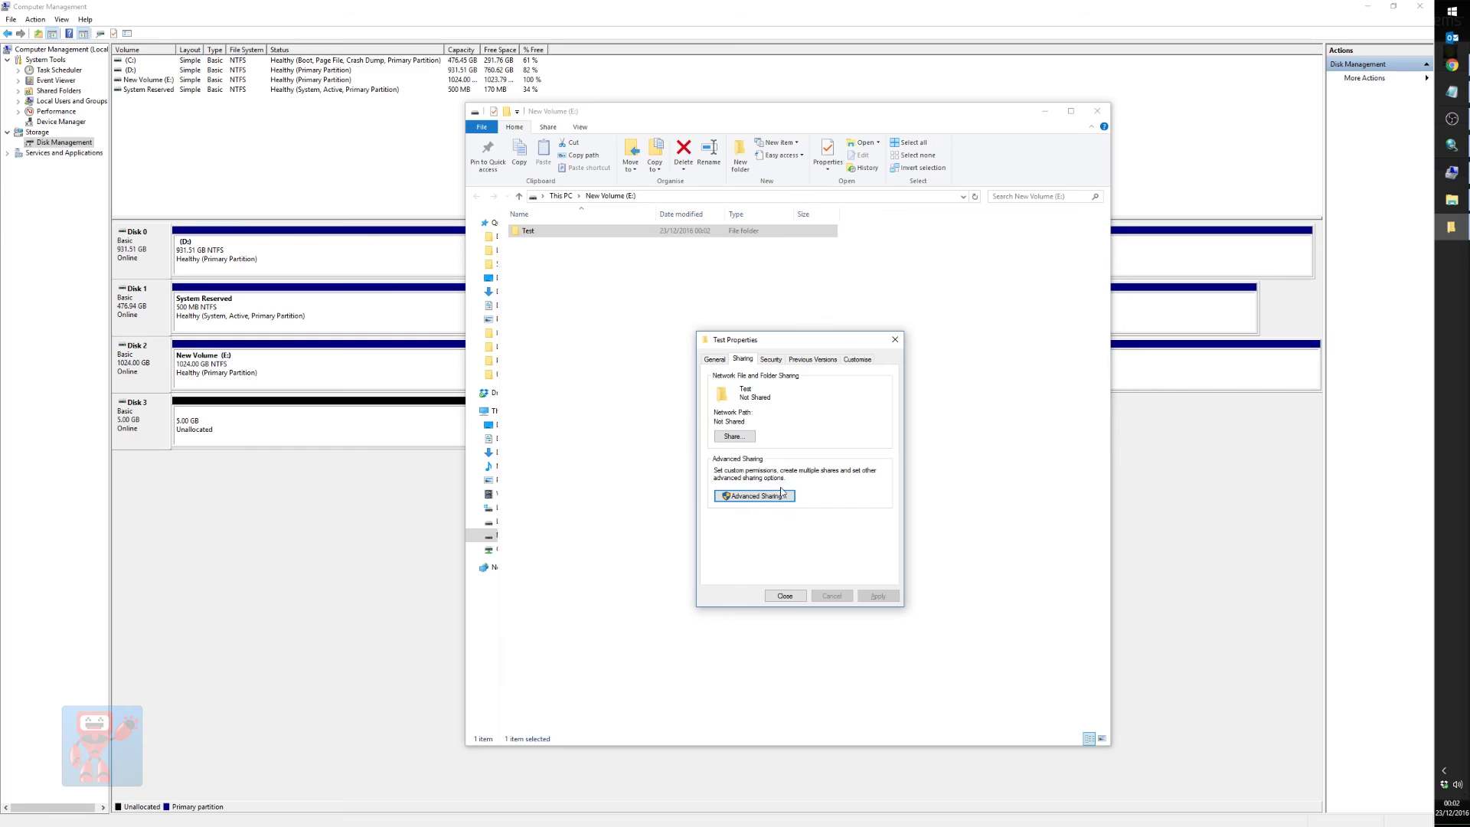
{"action": "left_click", "coordinate": [778, 597]}
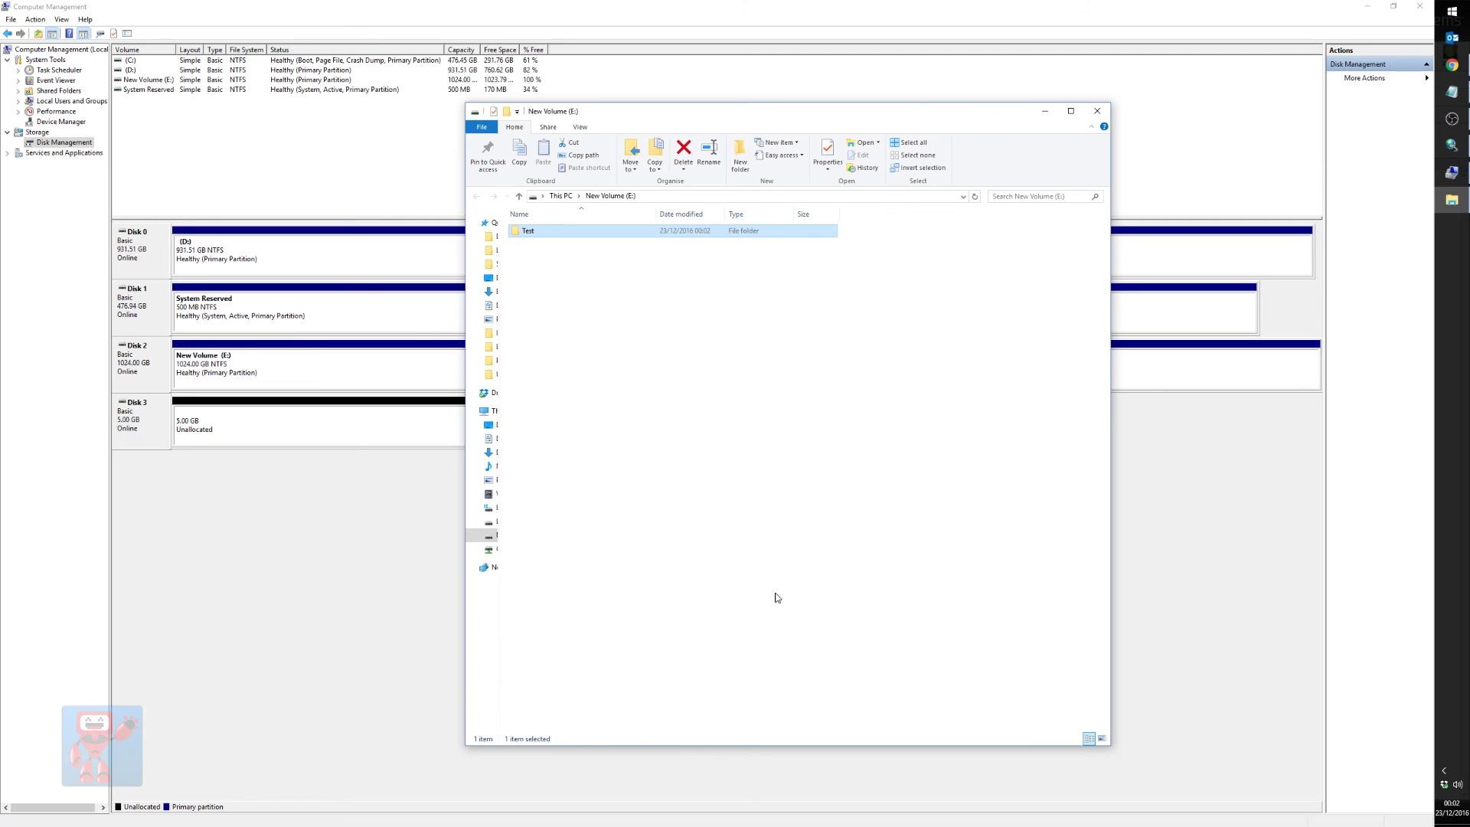
{"action": "key", "text": "Delete"}
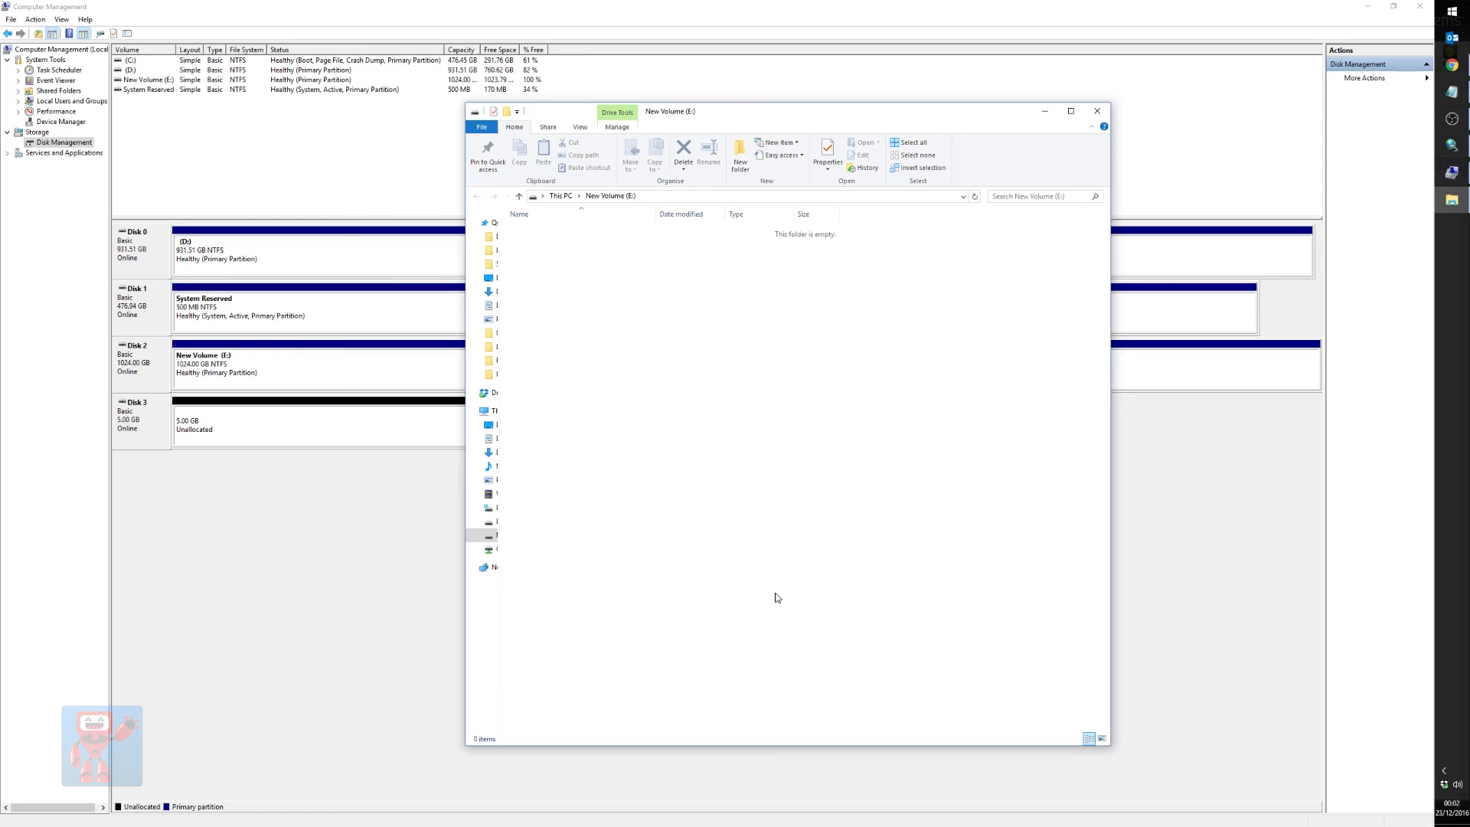
Copy ESXi Install.mp4 onto New Volume (E:), then cancel the copy at about 45%
{"action": "left_click_drag", "start_coordinate": [494, 374], "coordinate": [749, 419]}
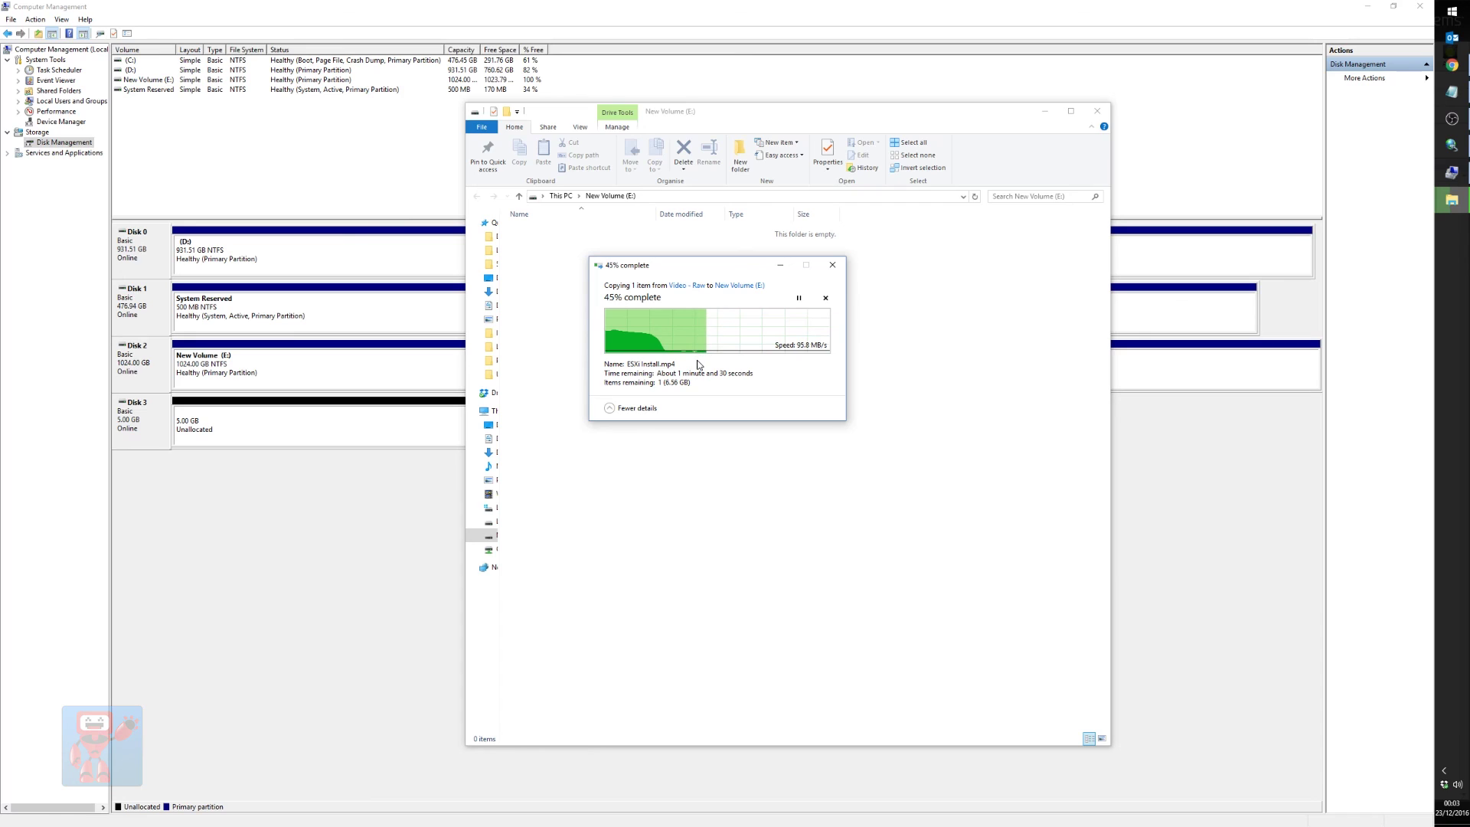
{"action": "left_click", "coordinate": [825, 298]}
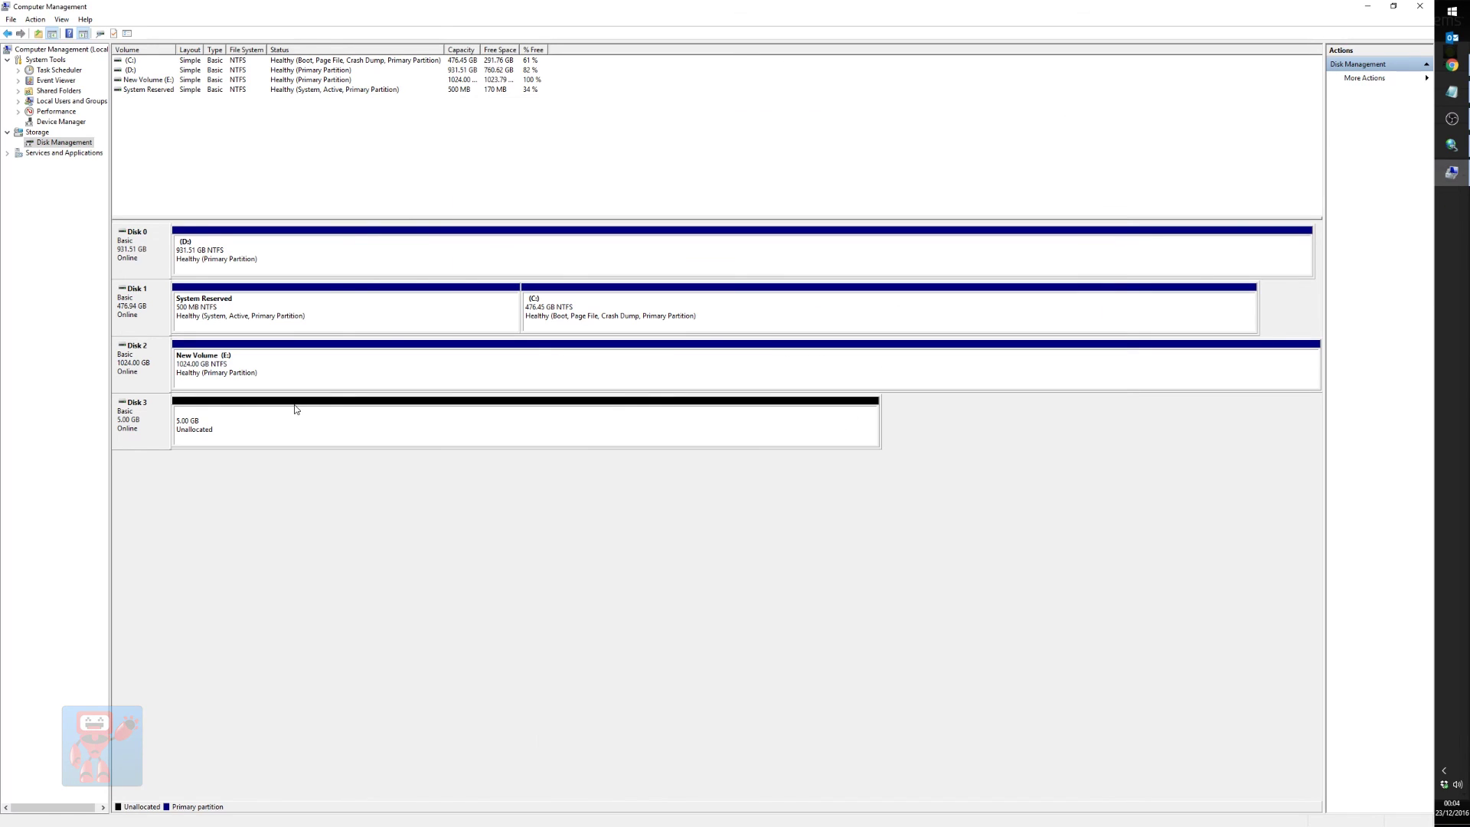
Take the 1024 GB Disk 2 offline in Disk Management
{"action": "right_click", "coordinate": [207, 367]}
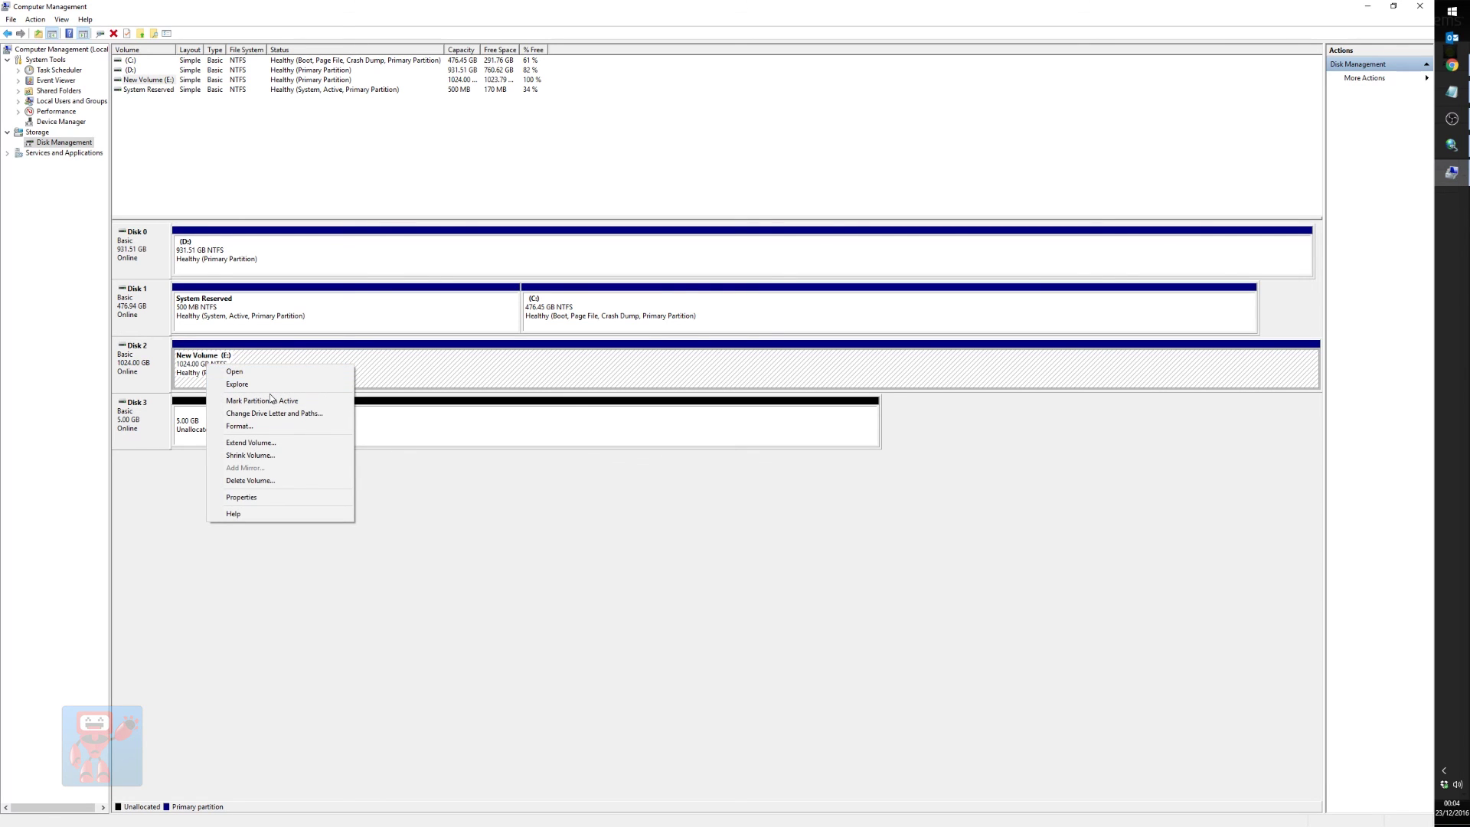
{"action": "left_click", "coordinate": [151, 375]}
{"action": "right_click", "coordinate": [150, 376]}
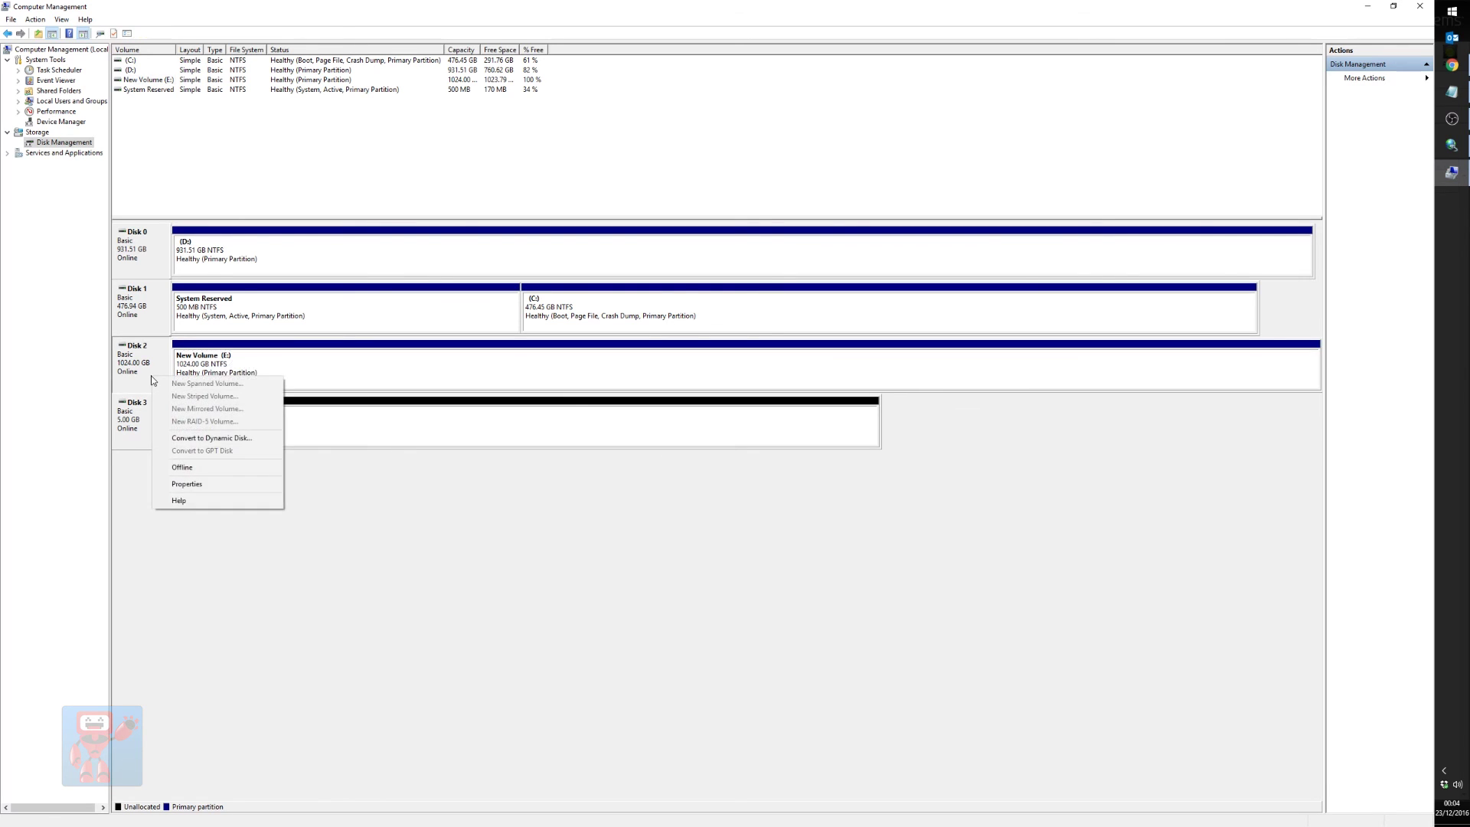
{"action": "left_click", "coordinate": [213, 466]}
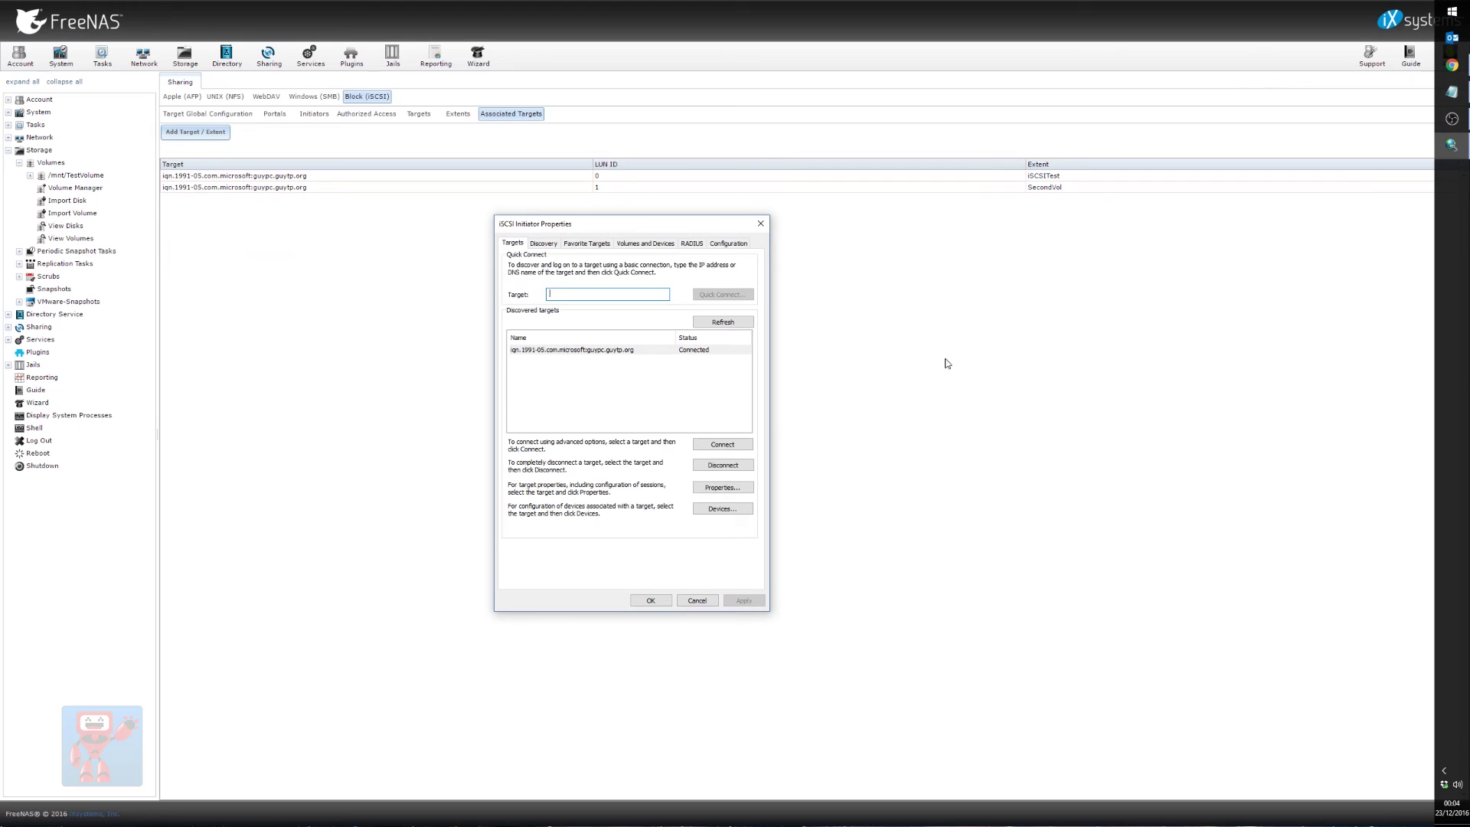
{"action": "left_click", "coordinate": [698, 352]}
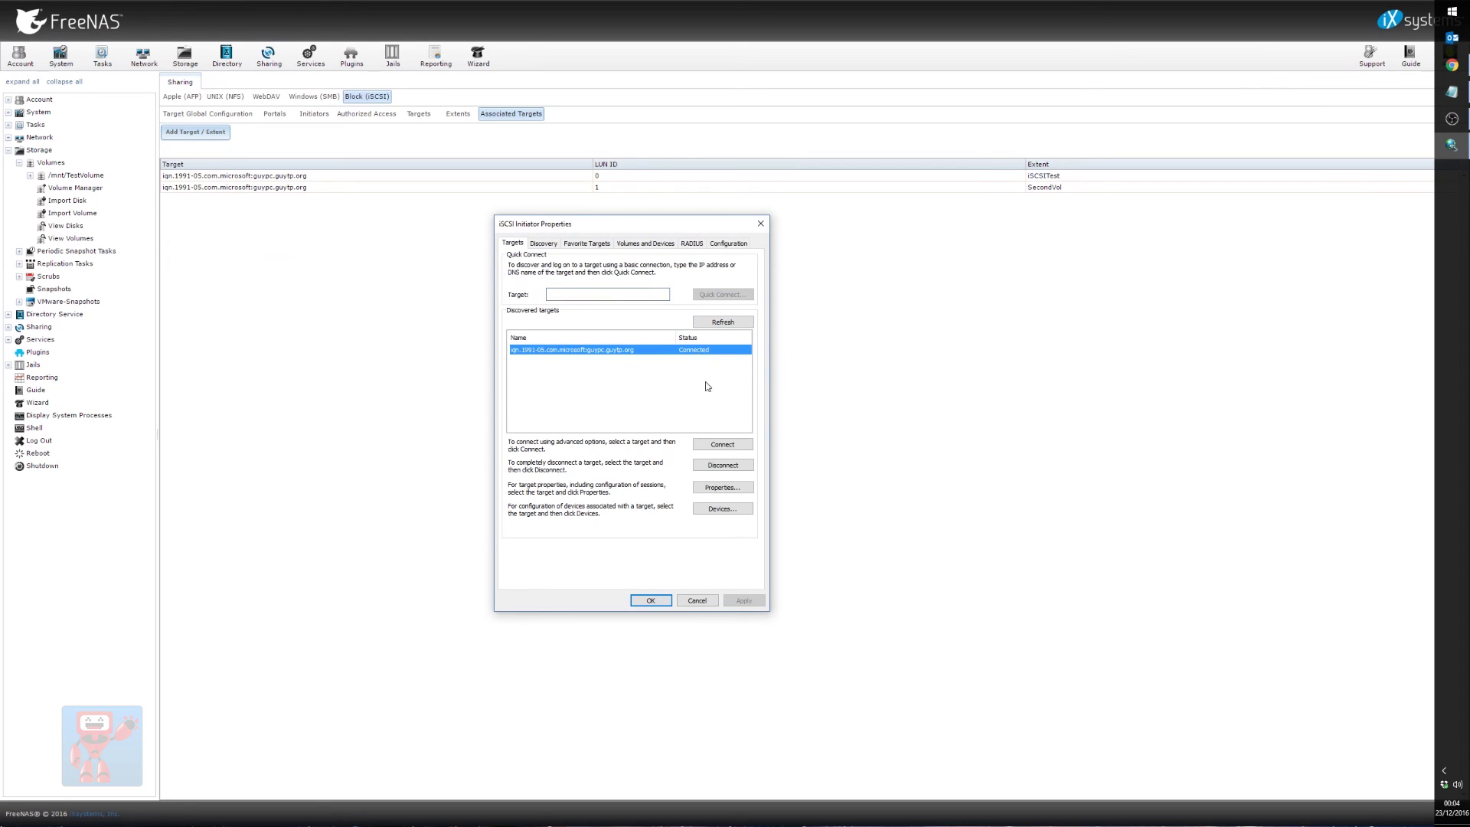
Disconnect the FreeNAS target and remove the 10.0.1.32 discovery portal from the initiator
{"action": "left_click", "coordinate": [728, 469]}
{"action": "left_click", "coordinate": [725, 466]}
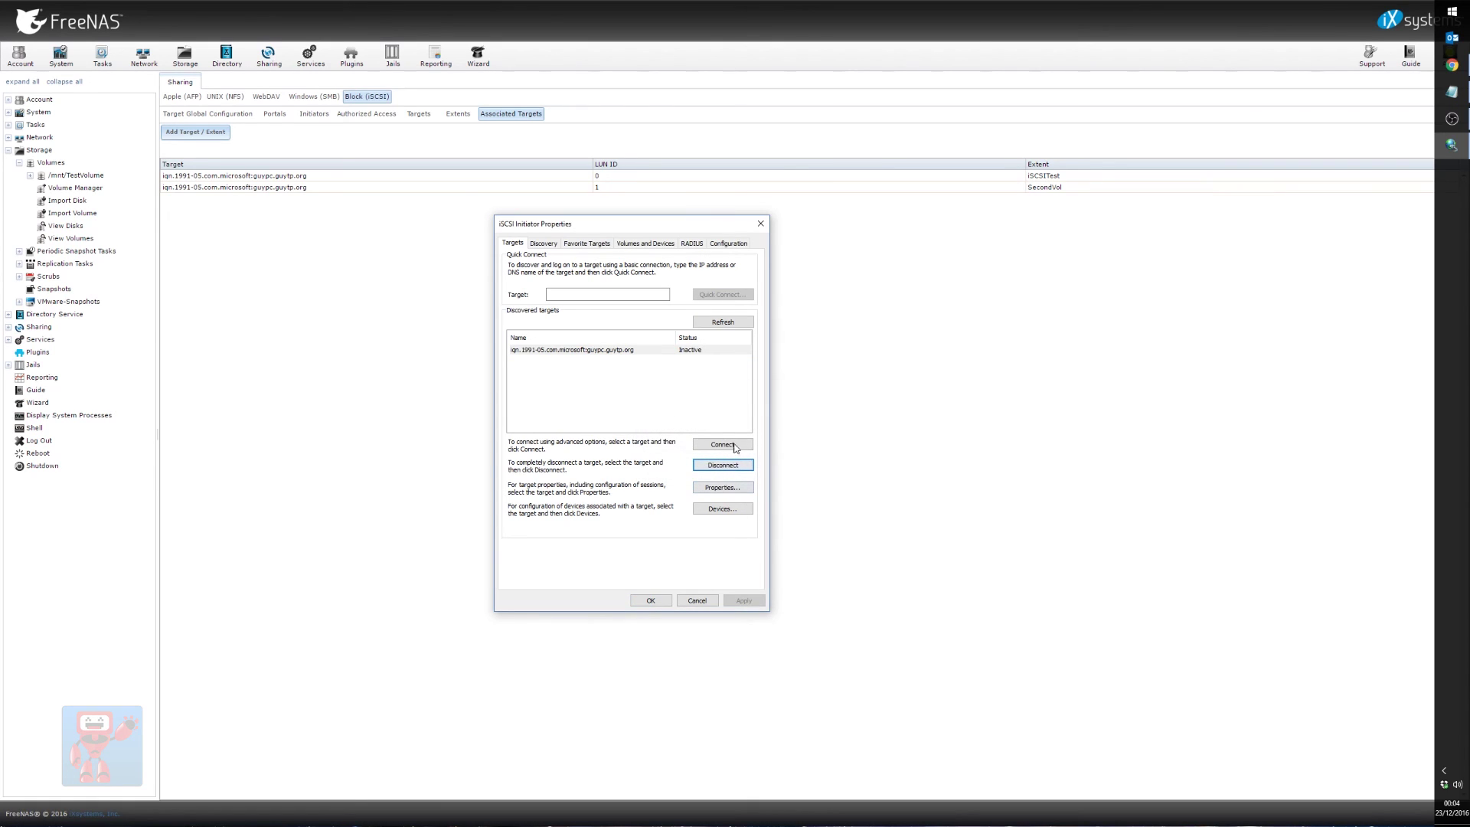
{"action": "key", "text": "ctrl+Tab"}
{"action": "left_click", "coordinate": [716, 367]}
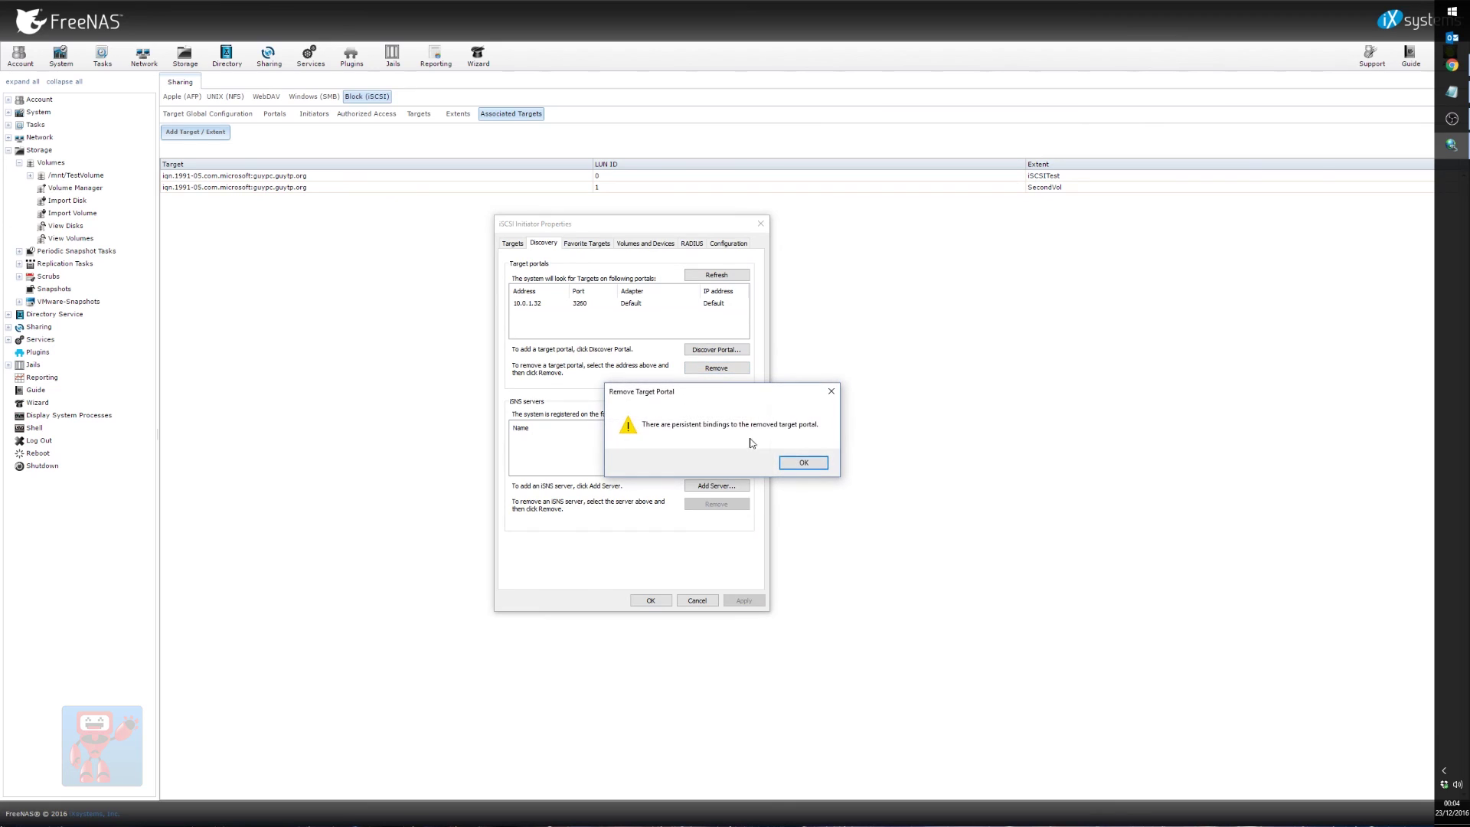
{"action": "left_click", "coordinate": [811, 464]}
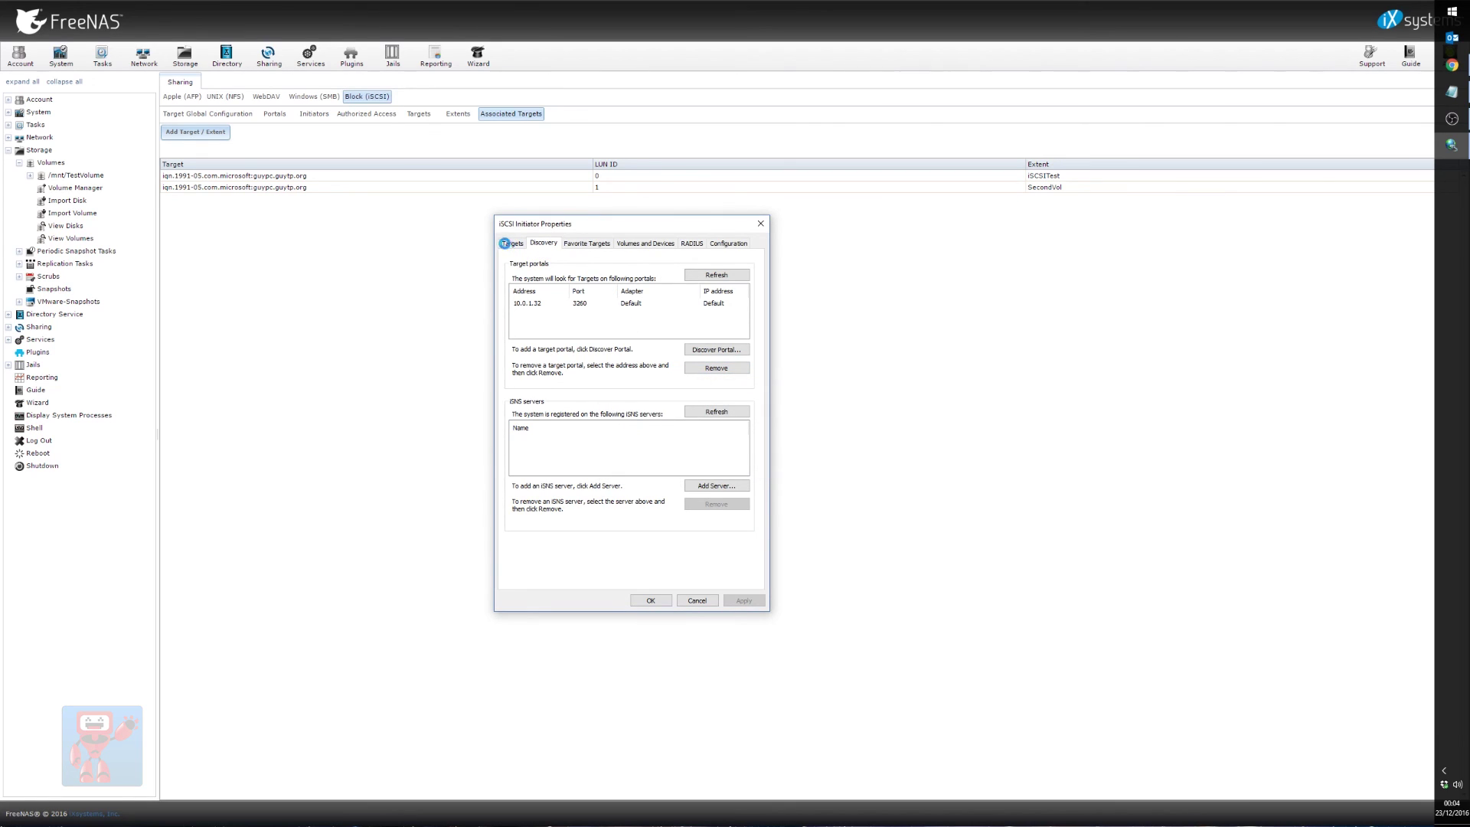
{"action": "left_click", "coordinate": [519, 245]}
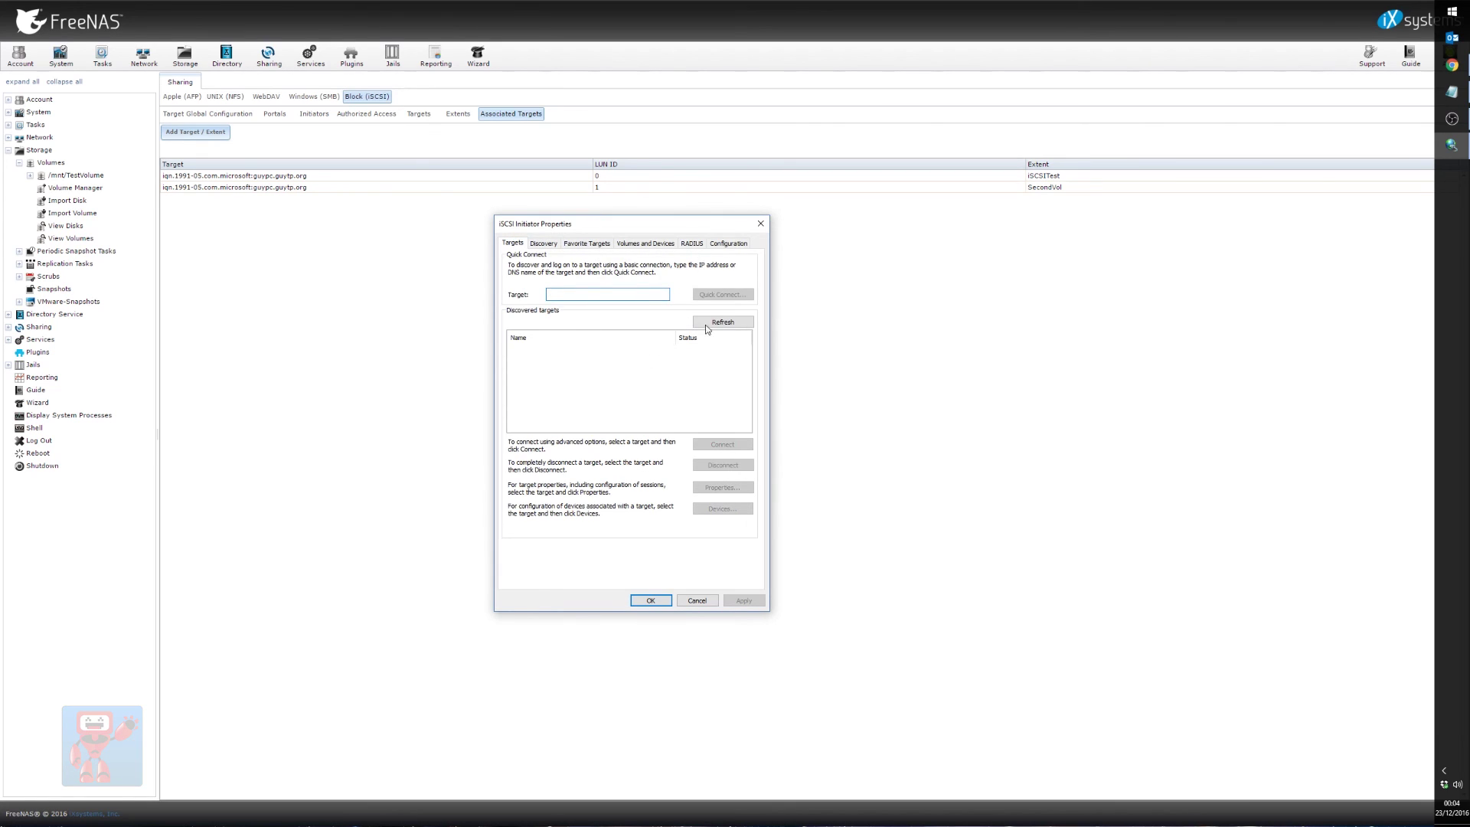
{"action": "left_click", "coordinate": [710, 601]}
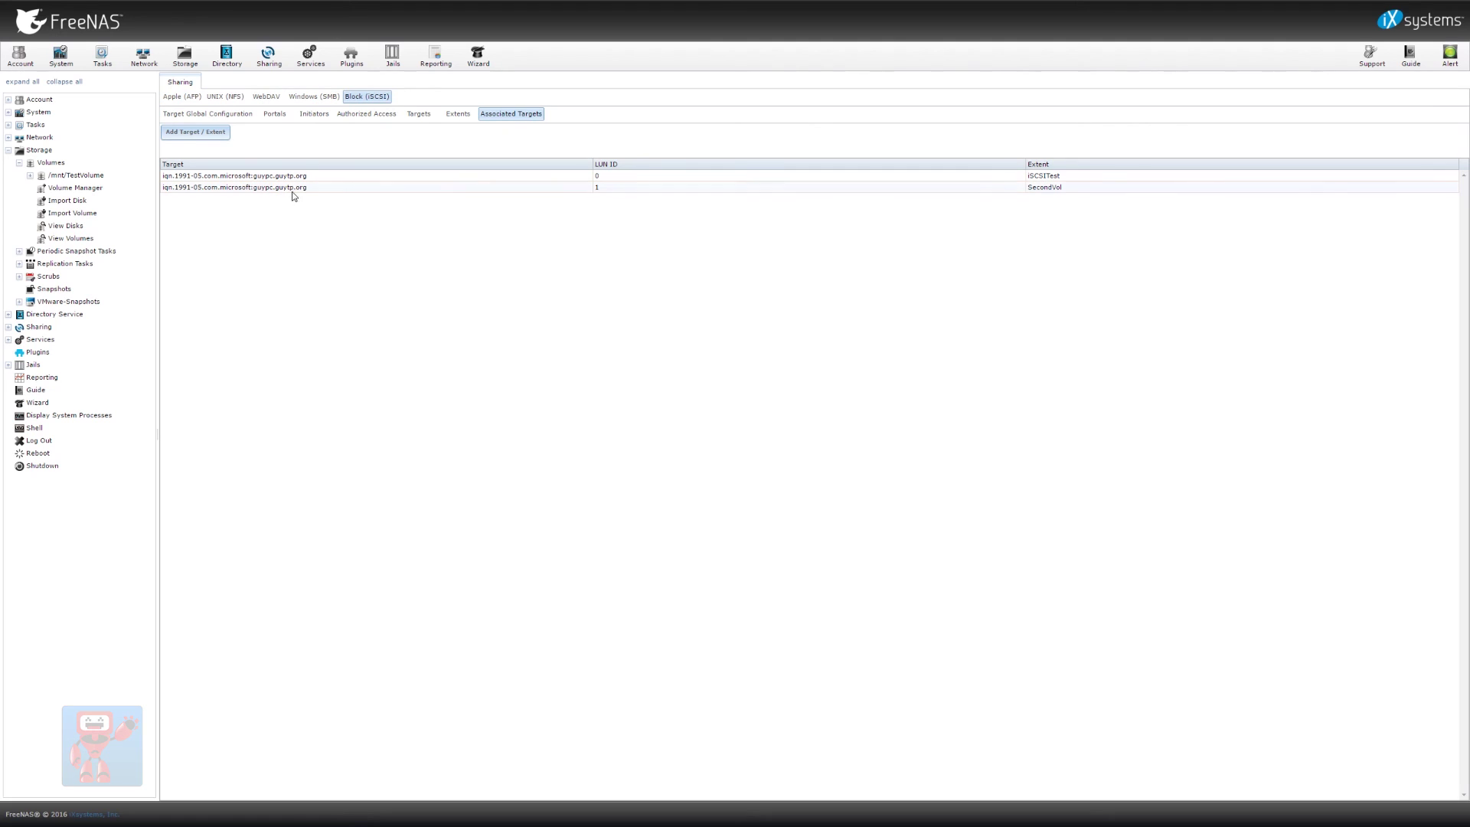
{"action": "left_click", "coordinate": [294, 189]}
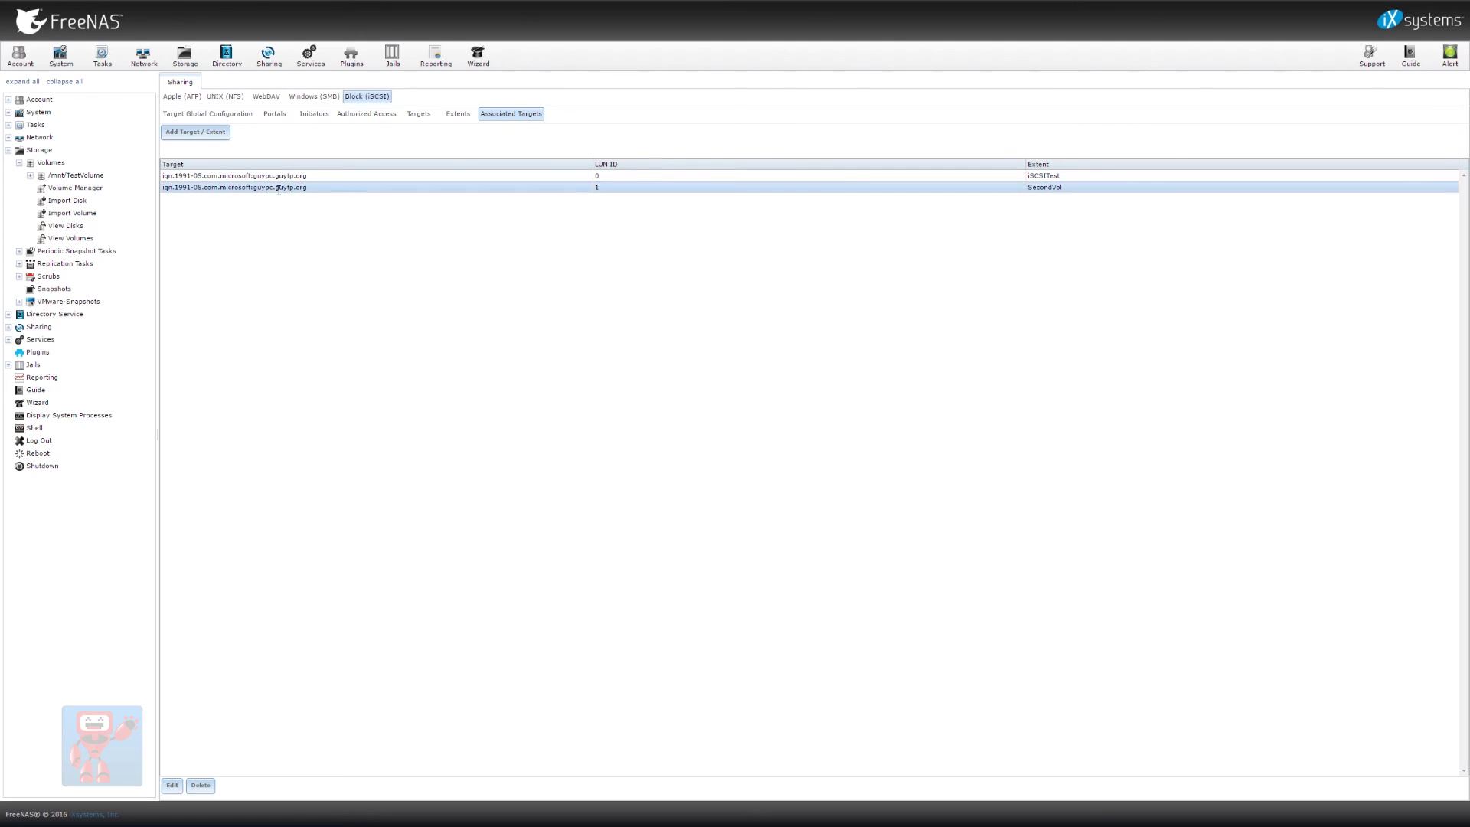
Delete the second target association and the SecondVol extent in FreeNAS iSCSI
{"action": "left_click", "coordinate": [201, 784]}
{"action": "left_click", "coordinate": [575, 428]}
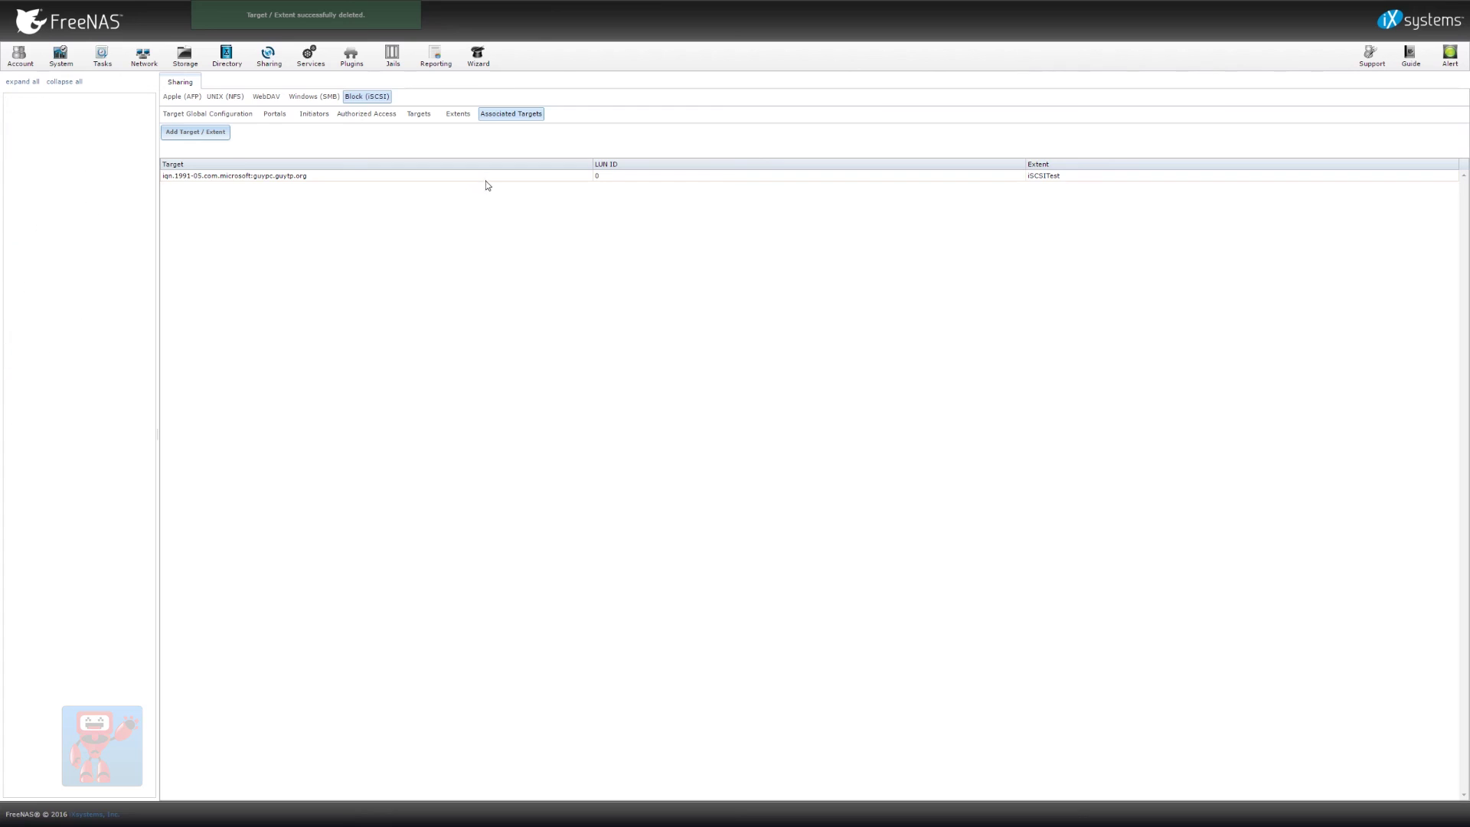
{"action": "left_click", "coordinate": [458, 113]}
{"action": "left_click", "coordinate": [244, 183]}
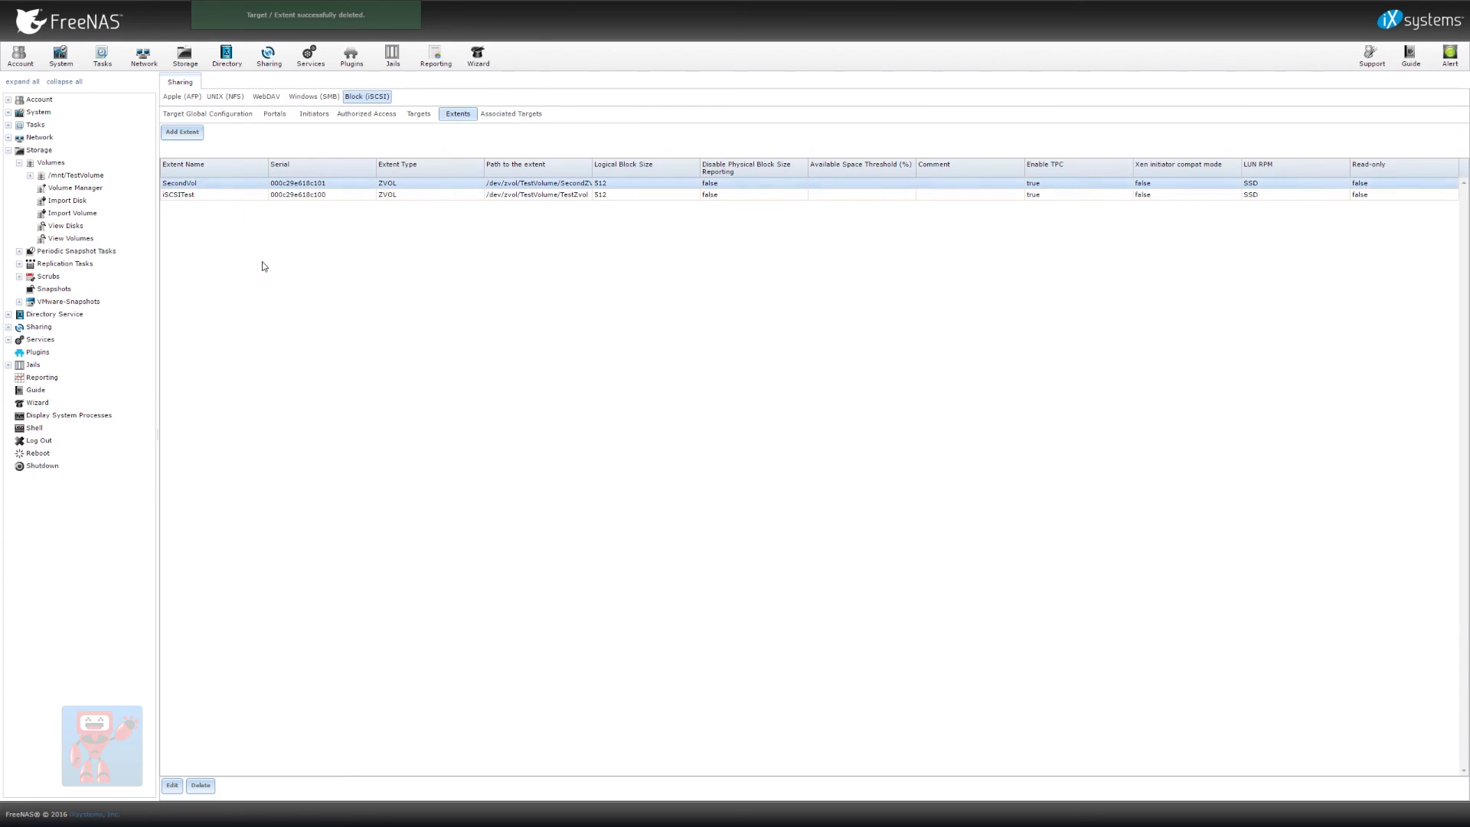
{"action": "left_click", "coordinate": [201, 785]}
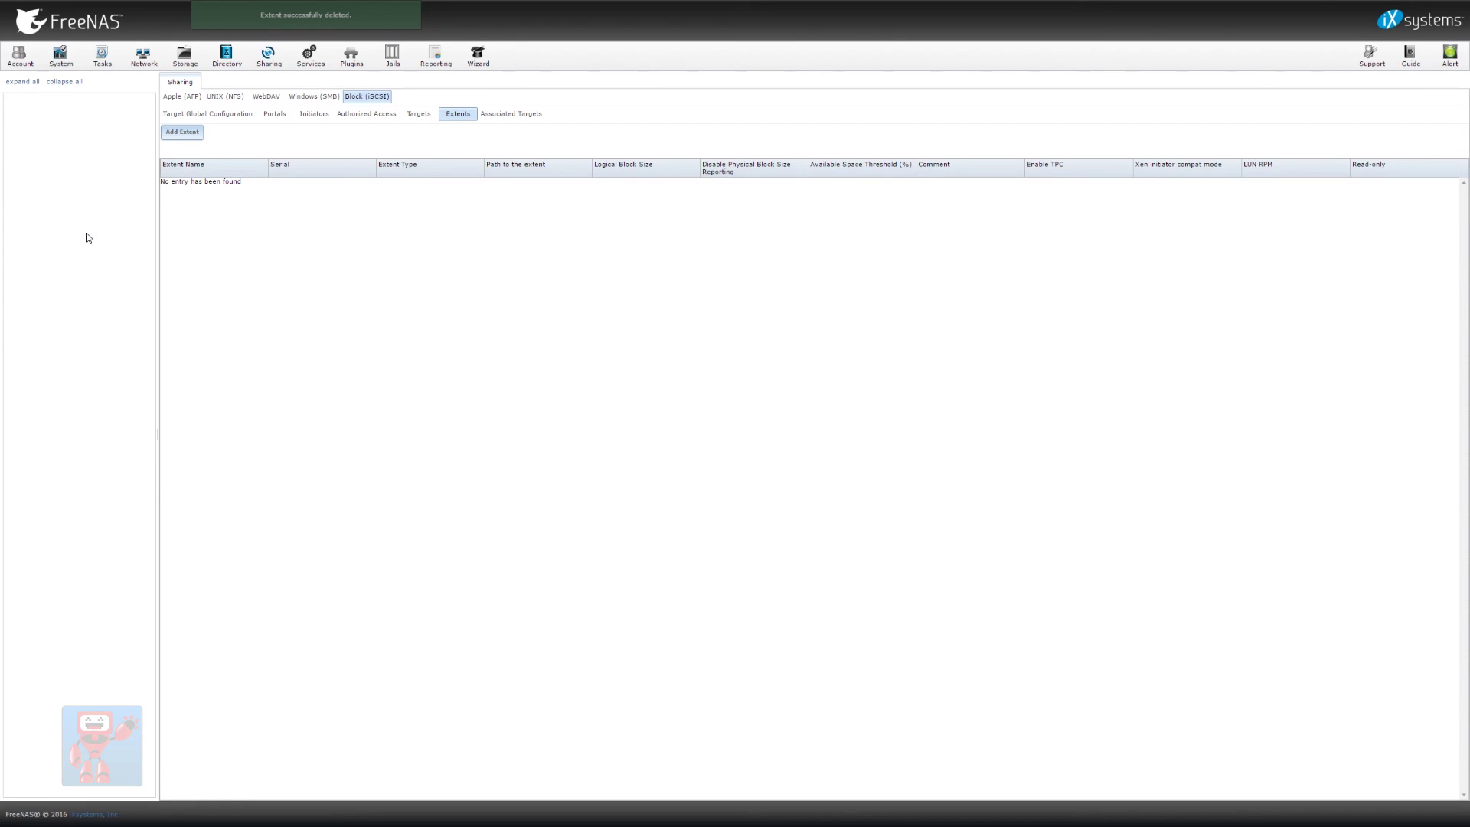
Destroy TestZvol and TestDataSet, then detach TestVolume
{"action": "left_click", "coordinate": [88, 237]}
{"action": "left_click", "coordinate": [298, 212]}
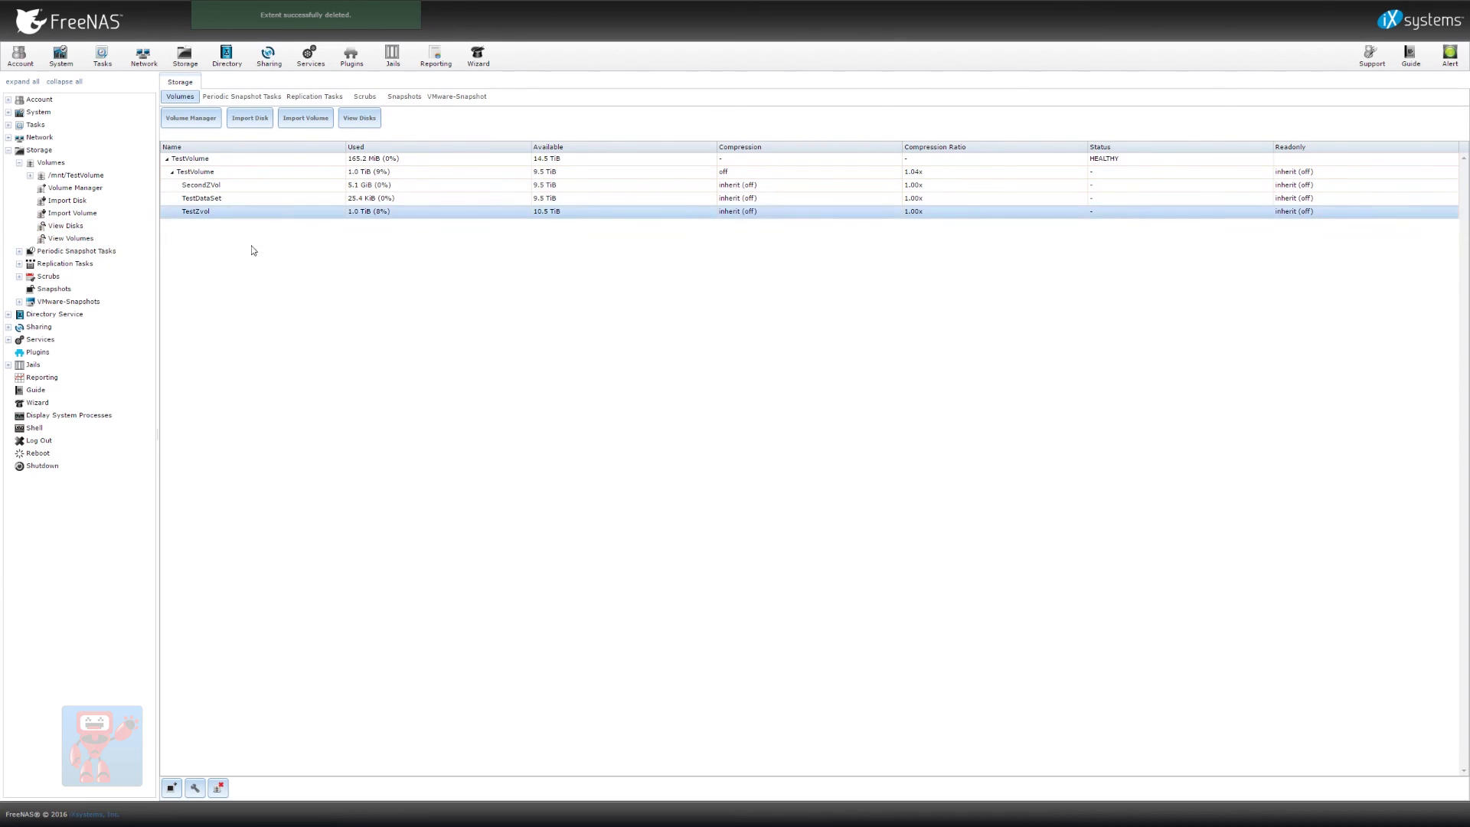
{"action": "left_click", "coordinate": [219, 787]}
{"action": "left_click", "coordinate": [649, 431]}
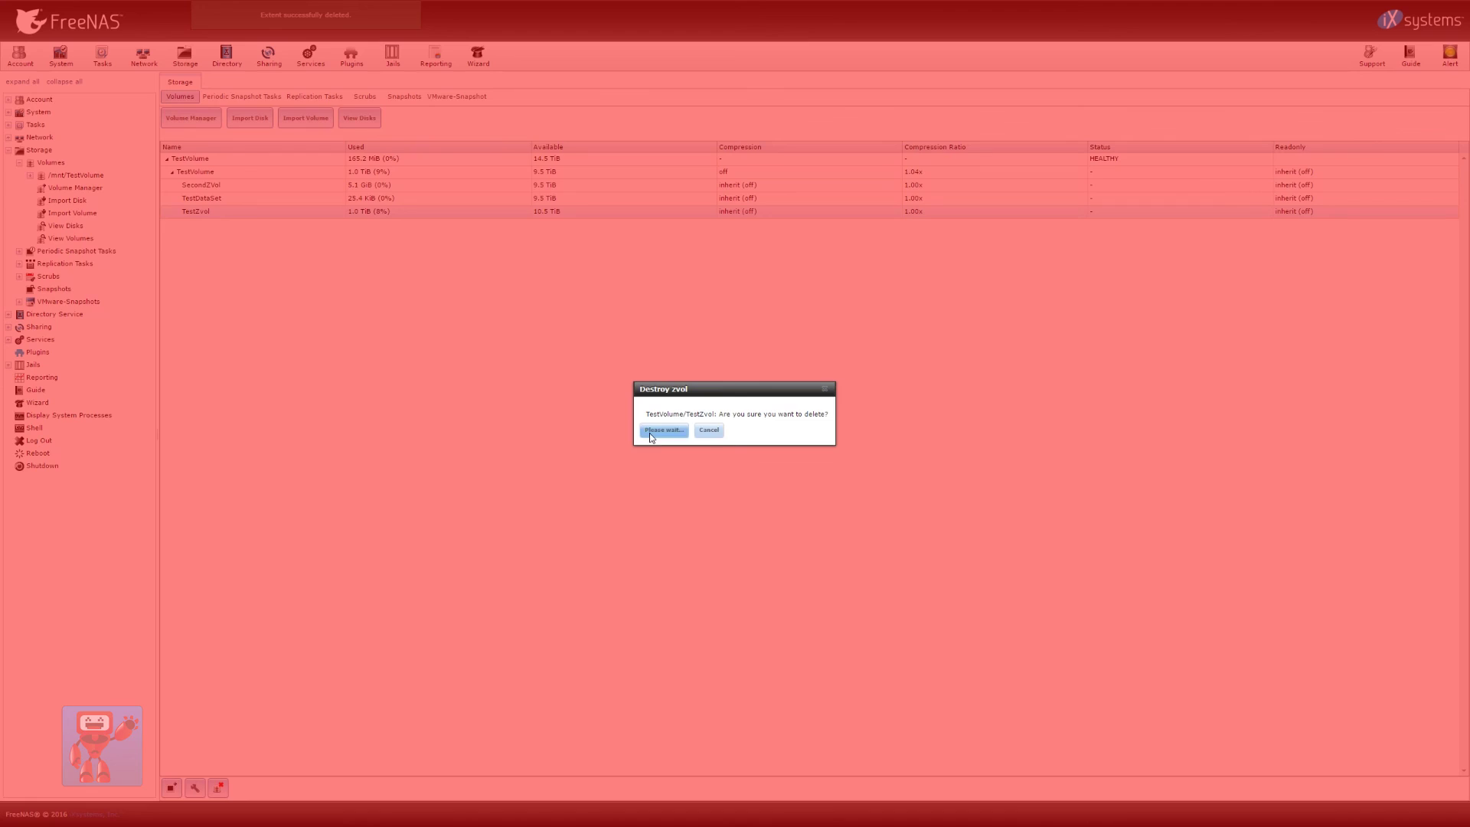
{"action": "left_click", "coordinate": [238, 187]}
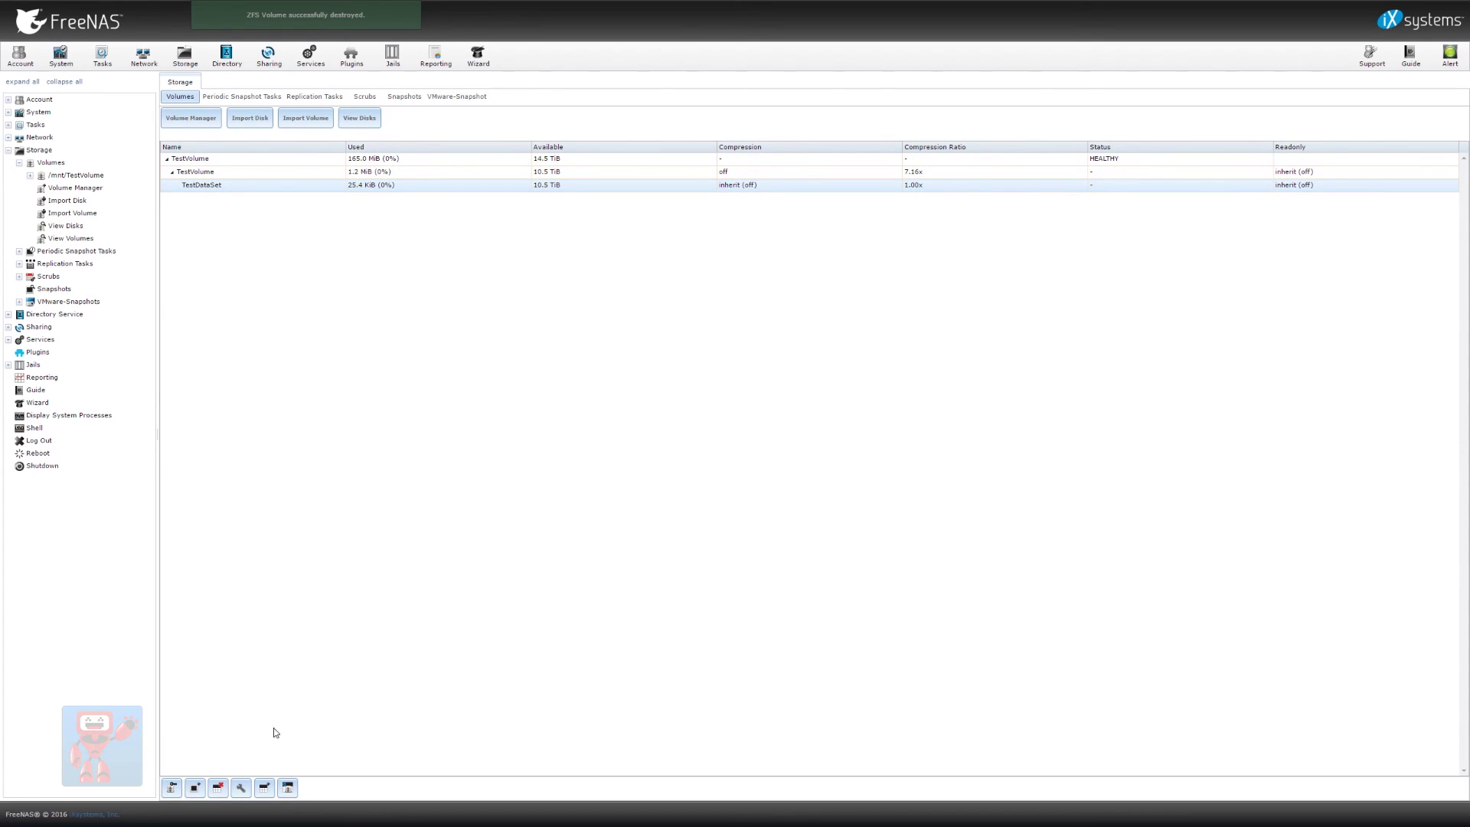
{"action": "left_click", "coordinate": [220, 790]}
{"action": "left_click", "coordinate": [639, 435]}
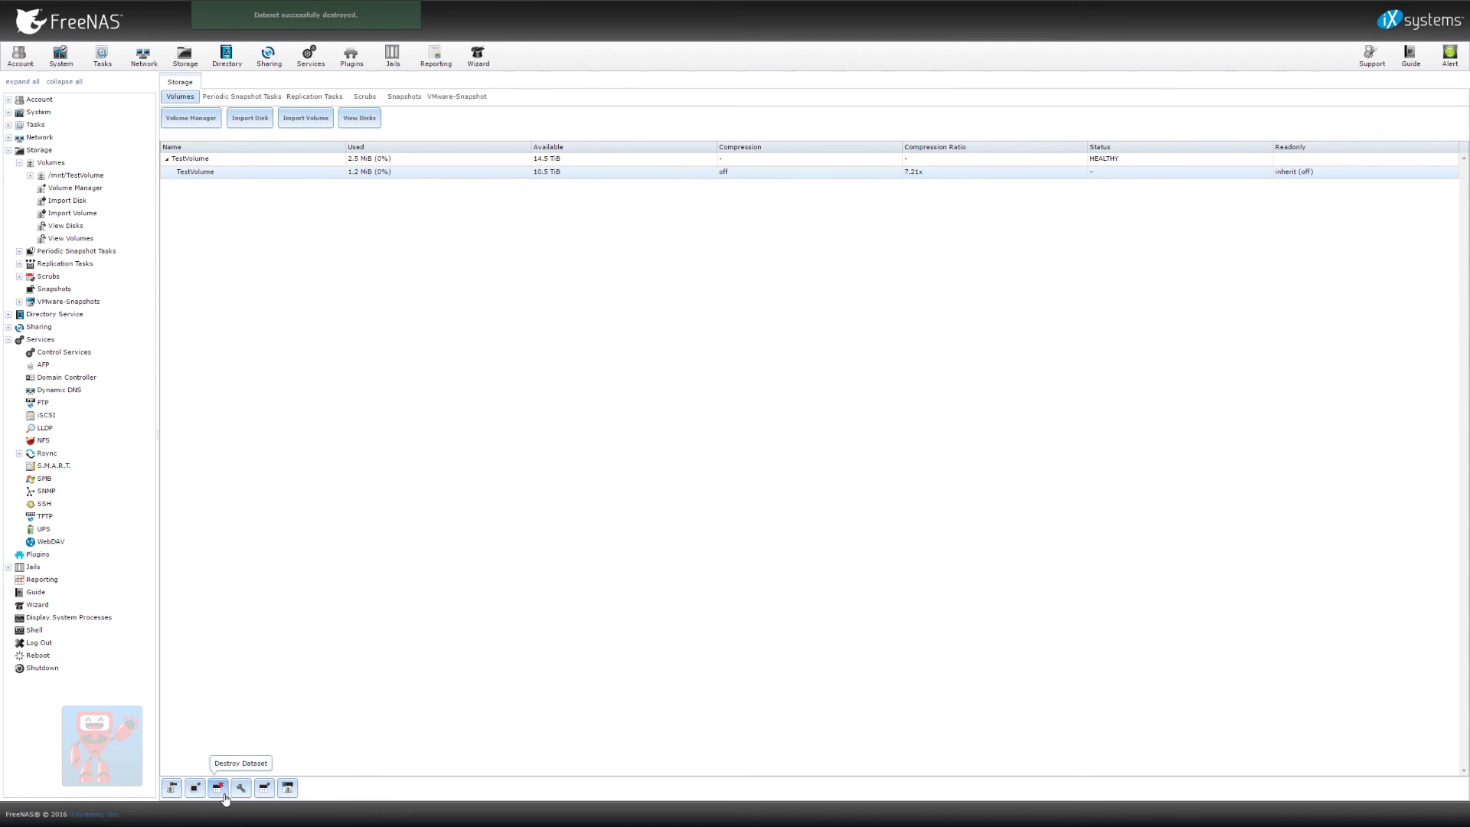
{"action": "left_click", "coordinate": [223, 796]}
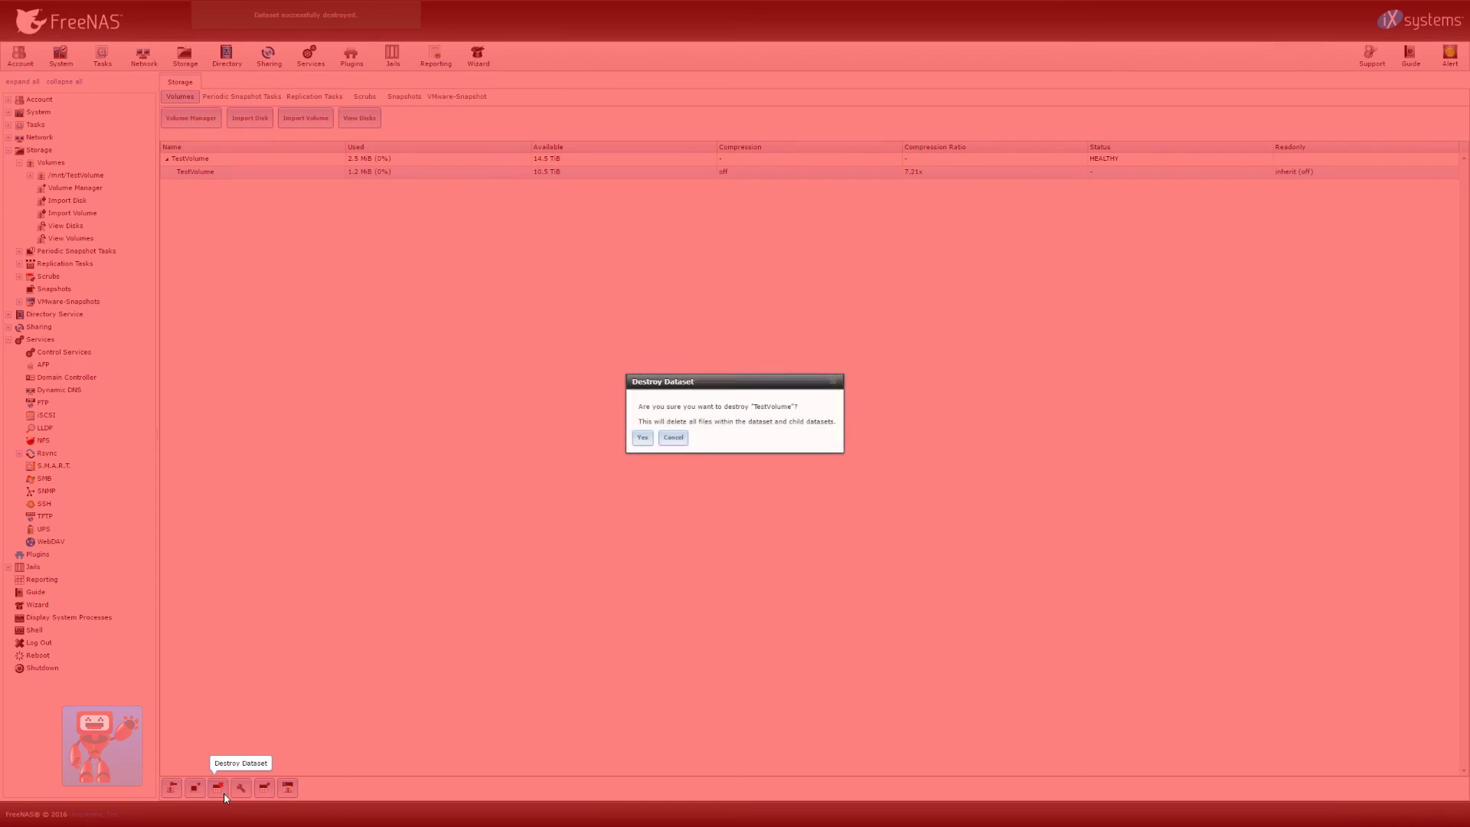
{"action": "left_click", "coordinate": [643, 438]}
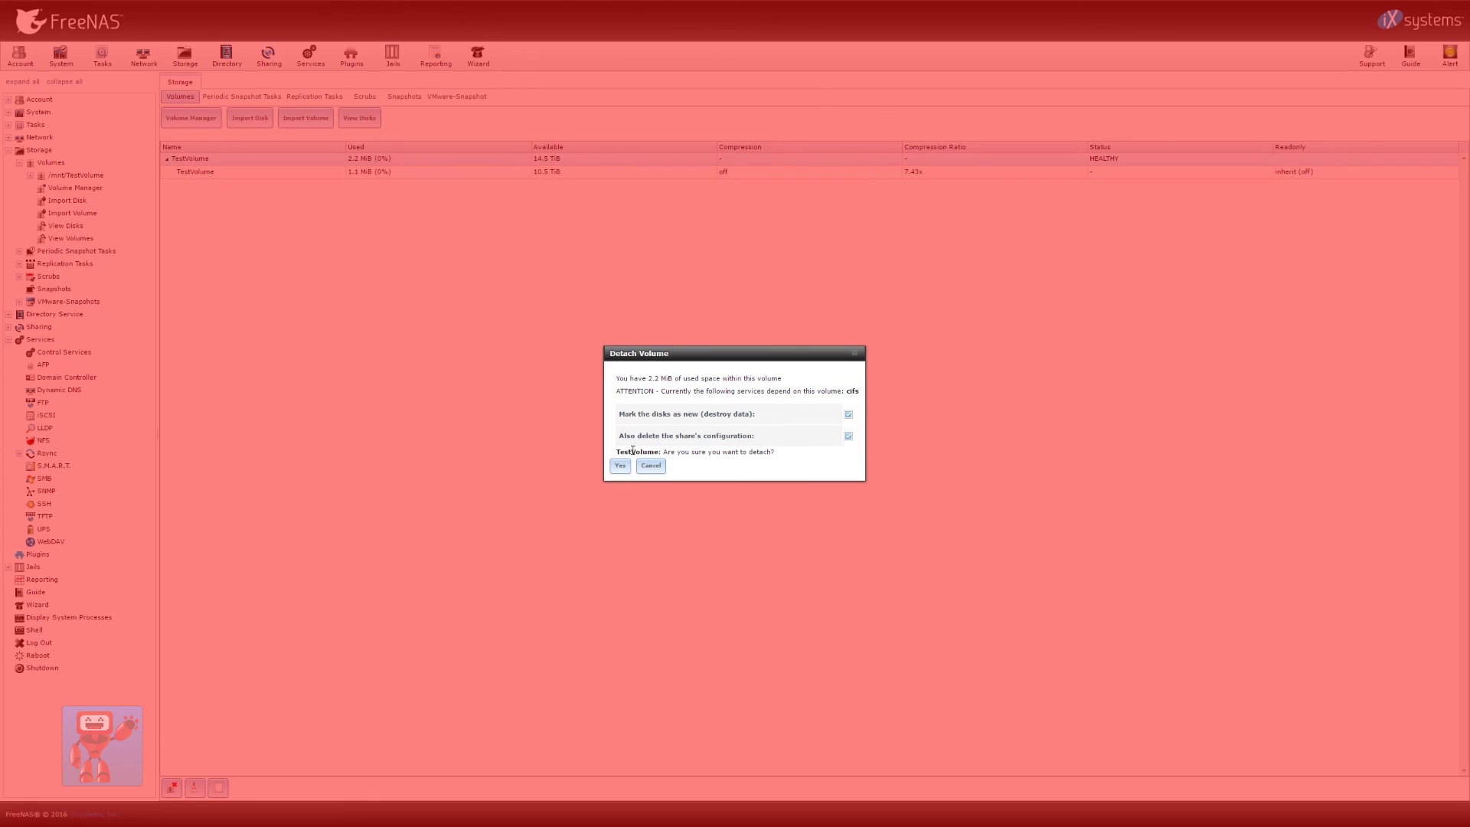
{"action": "left_click", "coordinate": [620, 472]}
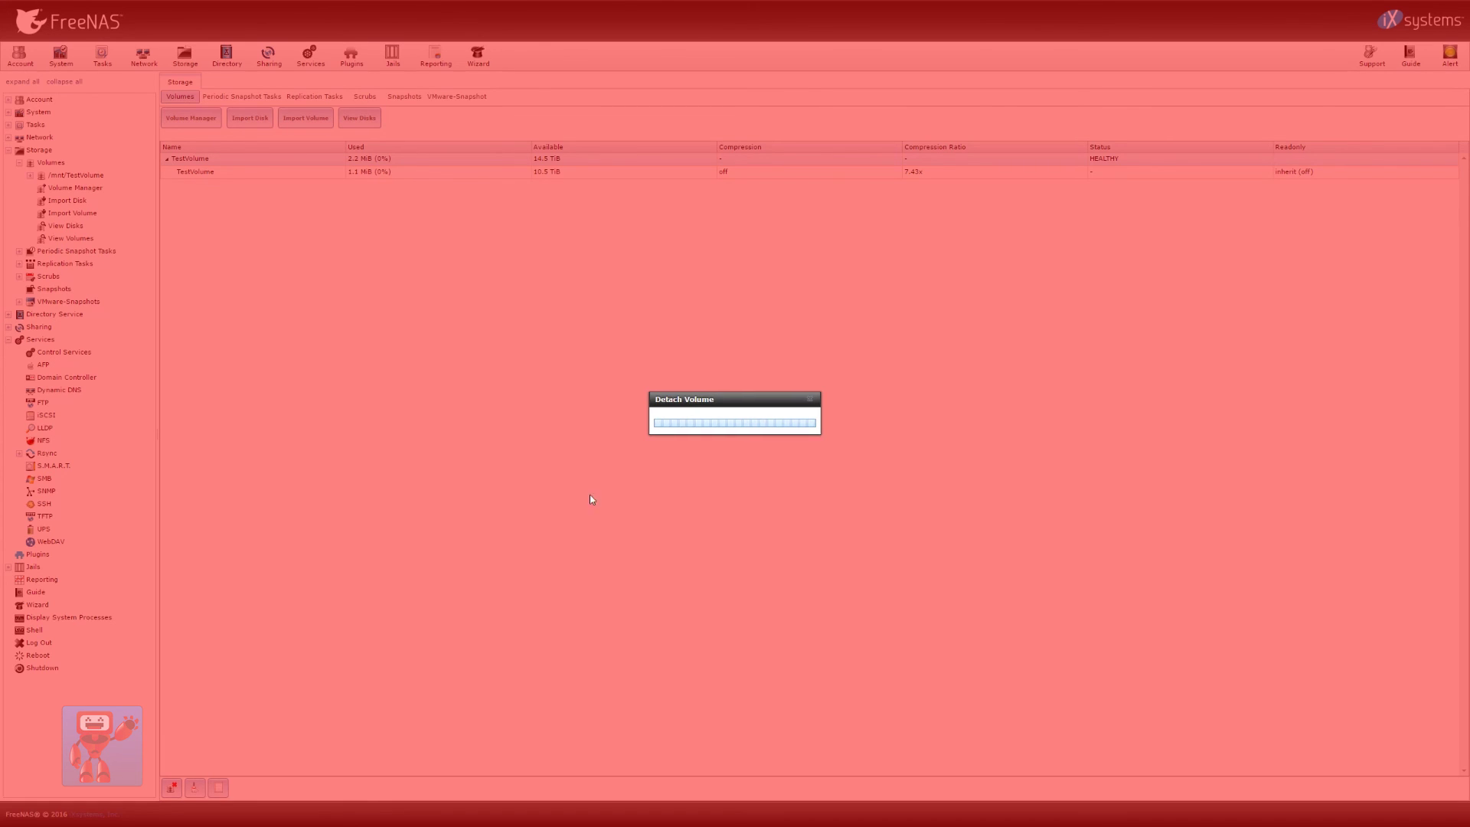